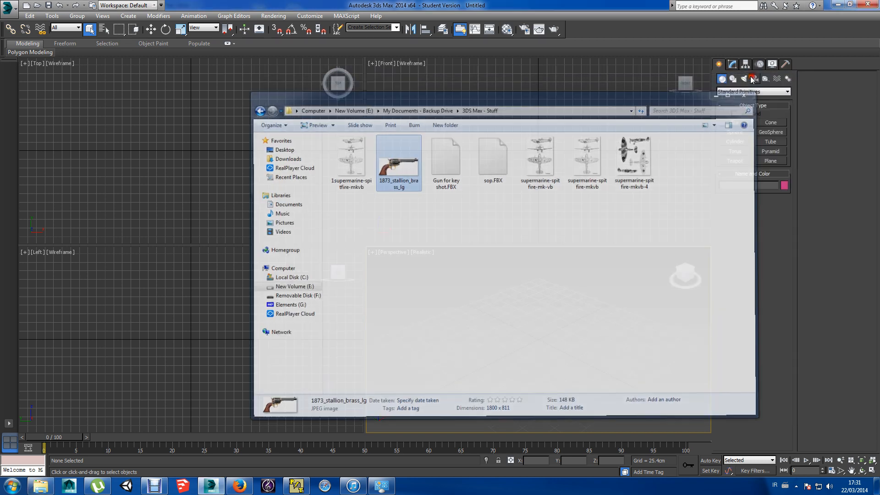
# Draw a plane about 377 cm long and 519 cm wide in the Front view, with 1 length segment and 1 width segment.
pyautogui.click(778, 162)
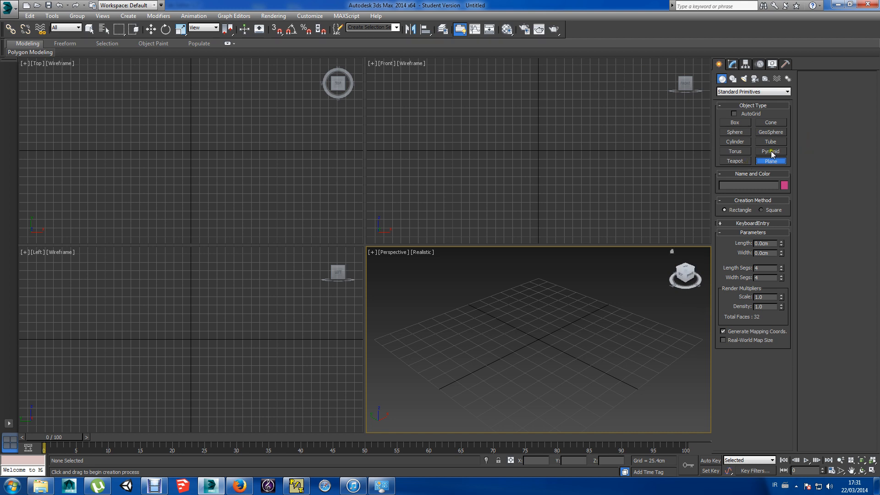
pyautogui.moveTo(473, 86); pyautogui.dragTo(648, 213)
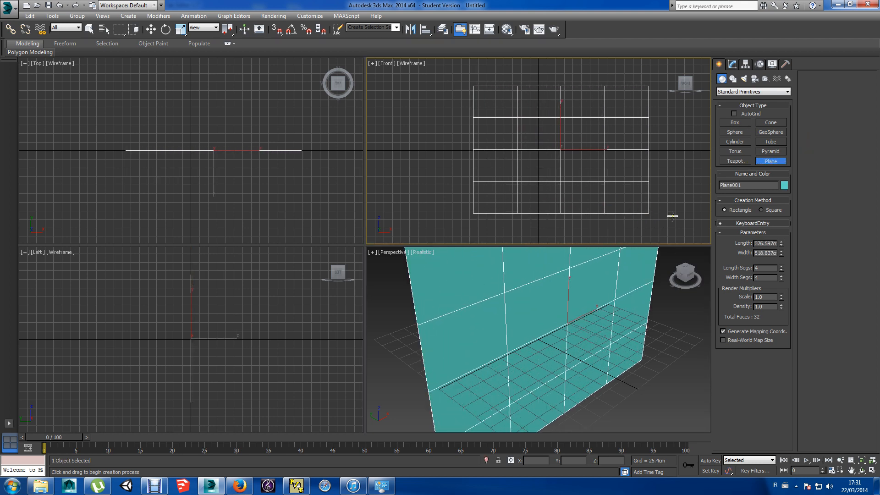
pyautogui.rightClick(782, 268)
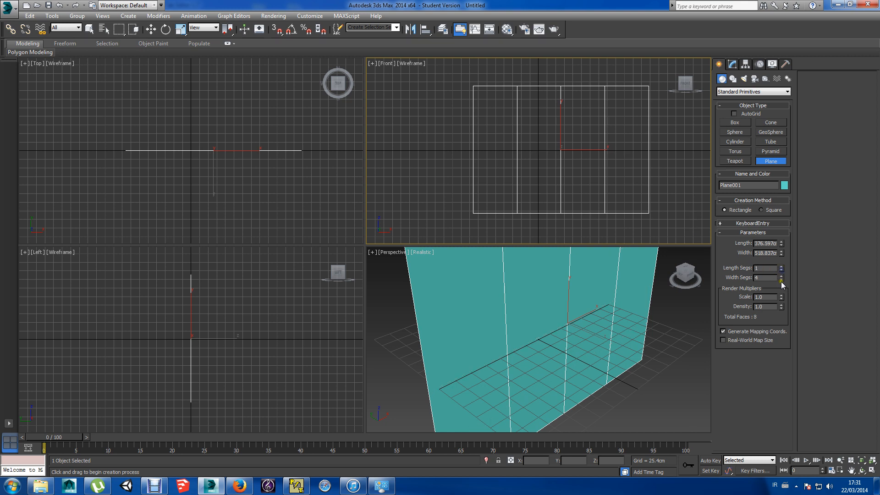
pyautogui.rightClick(783, 279)
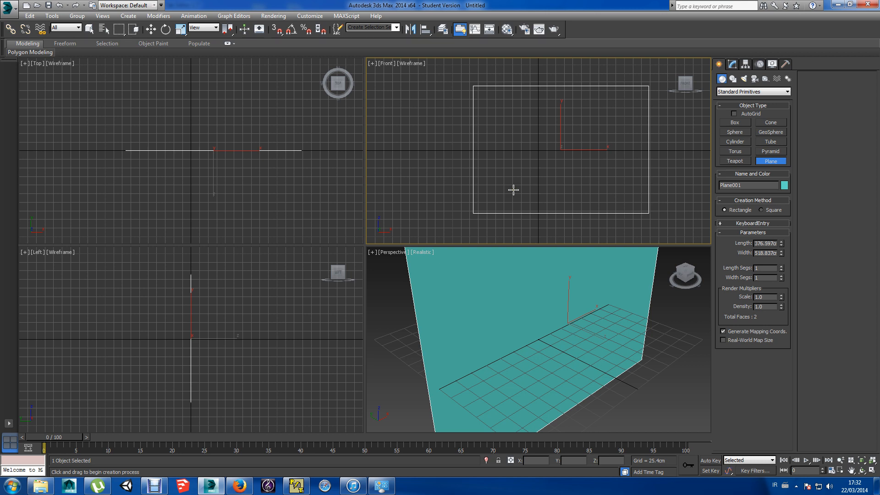
pyautogui.rightClick(513, 190)
pyautogui.rightClick(513, 188)
pyautogui.click(486, 188)
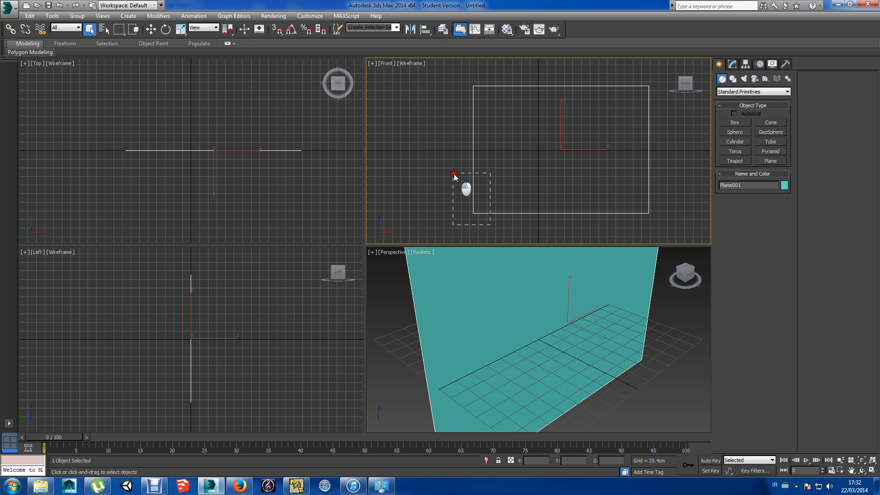
# Move the plane to the world origin by zeroing its X and Z positions.
pyautogui.click(426, 307)
pyautogui.press('w')
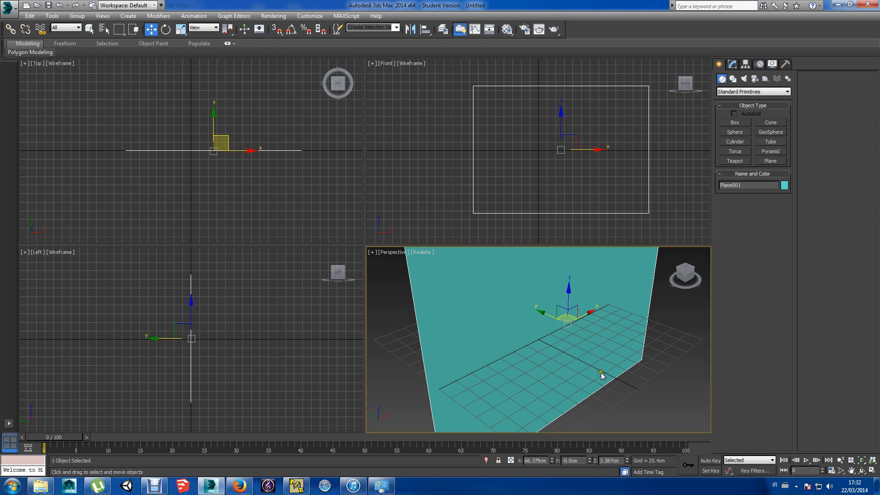
pyautogui.rightClick(552, 460)
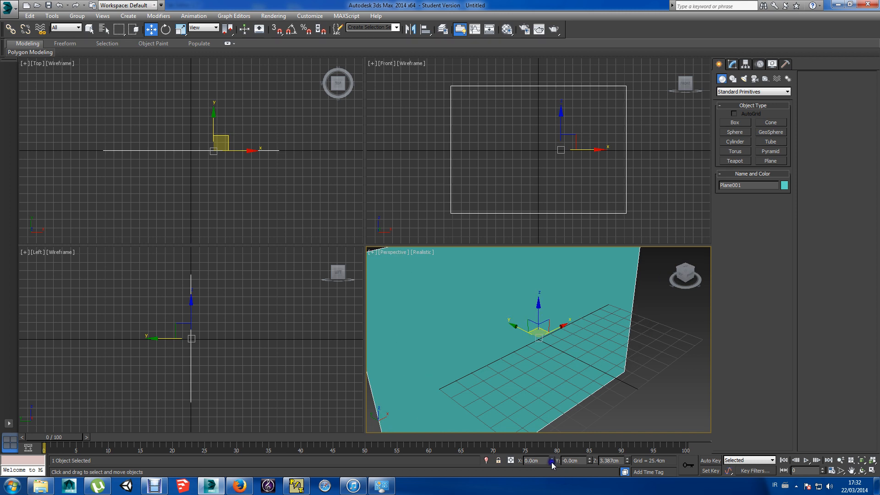
pyautogui.rightClick(626, 461)
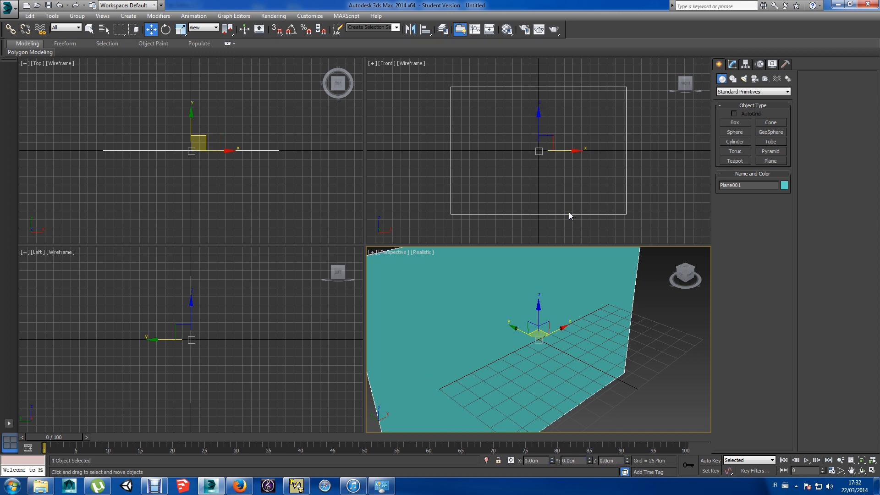
# Set the plane's length to 811 cm to match the reference image's height.
pyautogui.click(731, 64)
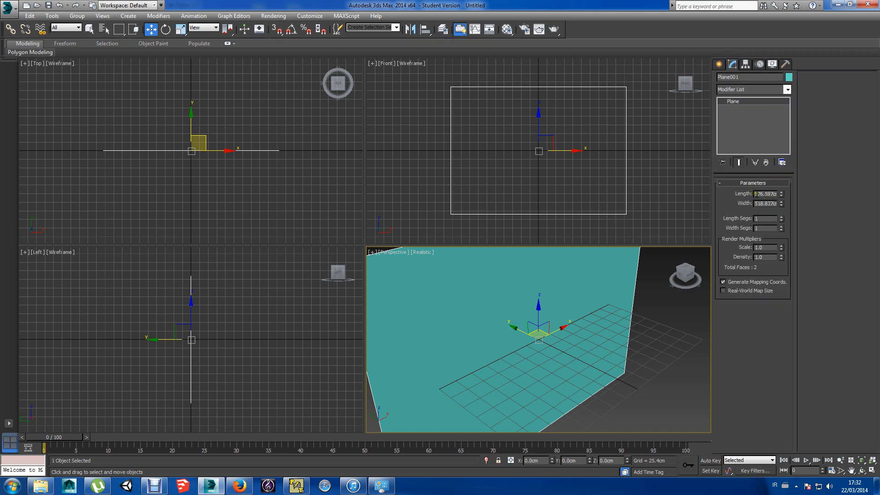
pyautogui.doubleClick(755, 194)
pyautogui.write('811')
pyautogui.press('Return')
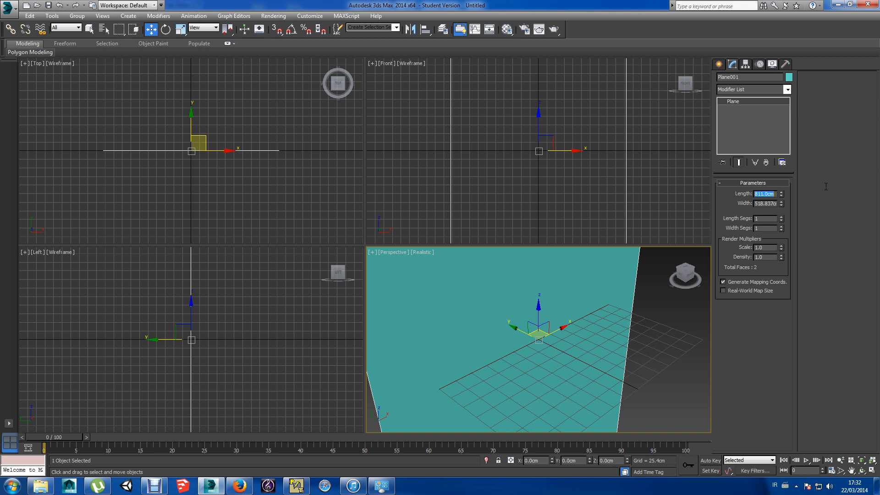
# Set the plane's width to 1800 cm to match the reference image's width.
pyautogui.doubleClick(771, 204)
pyautogui.write('1800m')
pyautogui.press('Return')
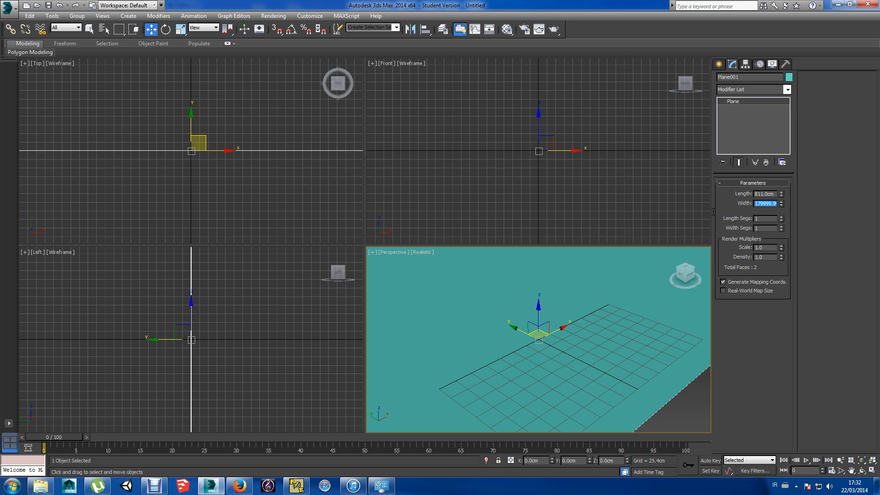
pyautogui.click(780, 203)
pyautogui.doubleClick(760, 205)
pyautogui.write('1800.')
pyautogui.press('Return')
pyautogui.write('21800')
pyautogui.press('Return')
pyautogui.rightClick(653, 306)
pyautogui.click(614, 318)
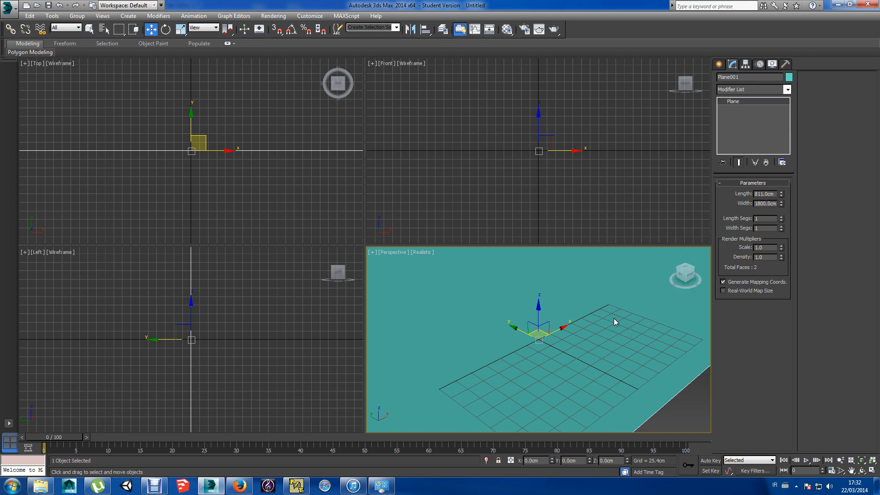
# Load the 1873_stallion_brass_lg image into the first material slot and assign that material to the plane.
pyautogui.scroll(-6, 615, 322)
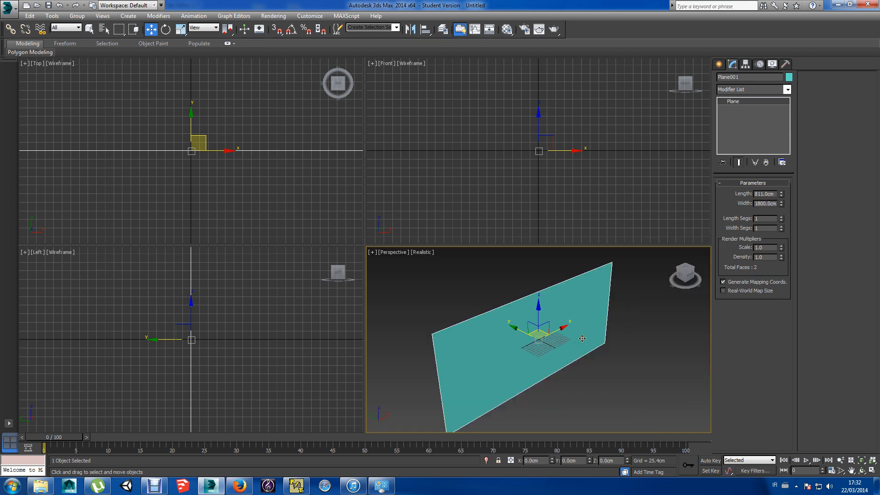
pyautogui.click(507, 29)
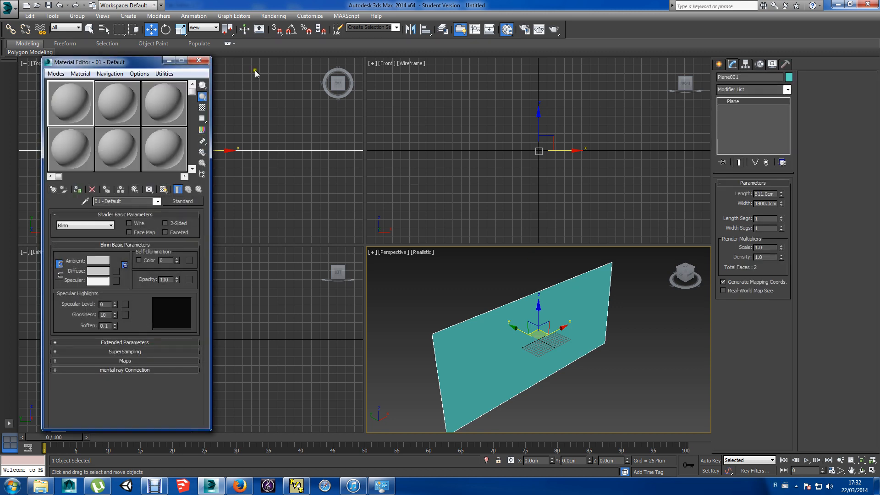
pyautogui.click(41, 487)
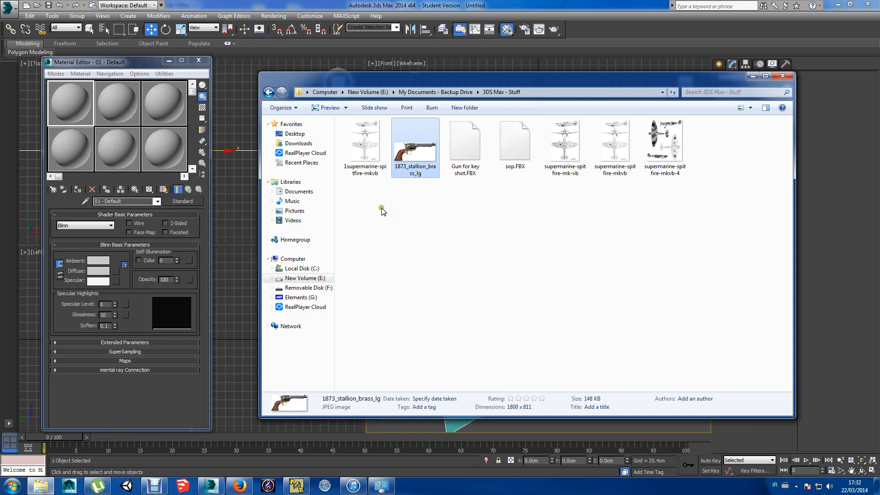
pyautogui.moveTo(416, 149); pyautogui.dragTo(70, 100)
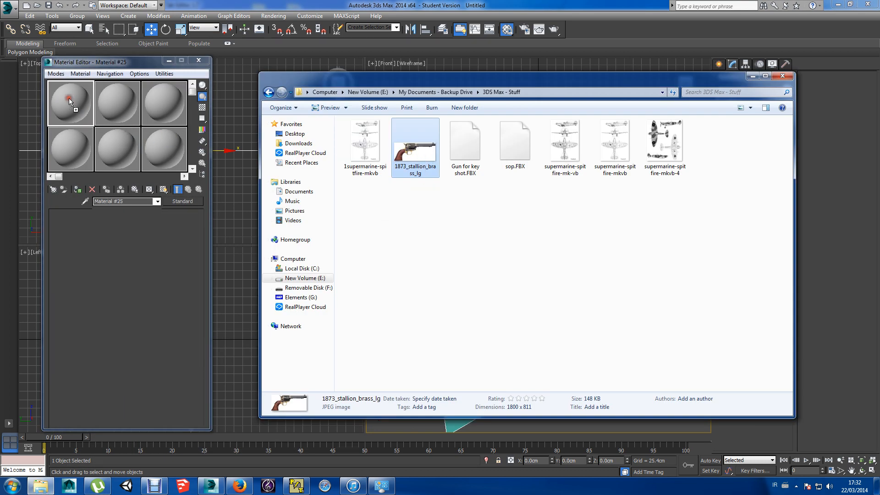
pyautogui.click(752, 76)
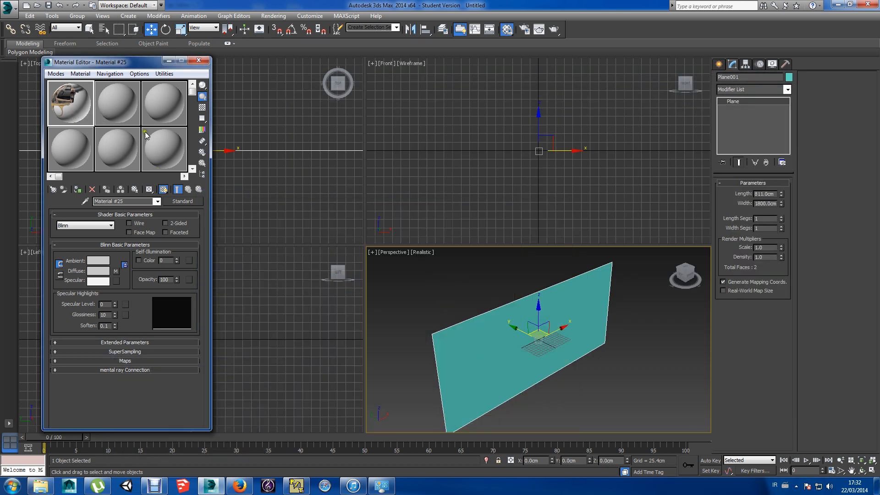
pyautogui.moveTo(67, 103); pyautogui.dragTo(523, 329)
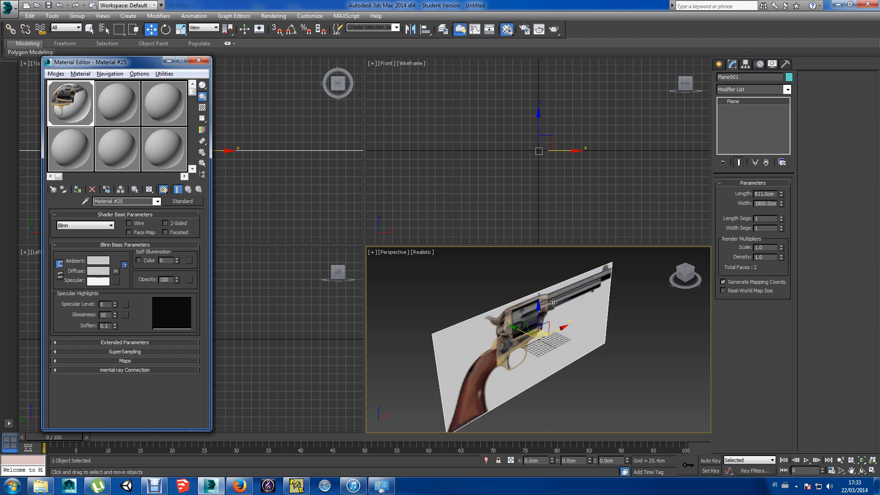
# Close the Material Editor and show the textured plane in a maximized Front view, framed and without the grid.
pyautogui.hotkey('alt', 'w')
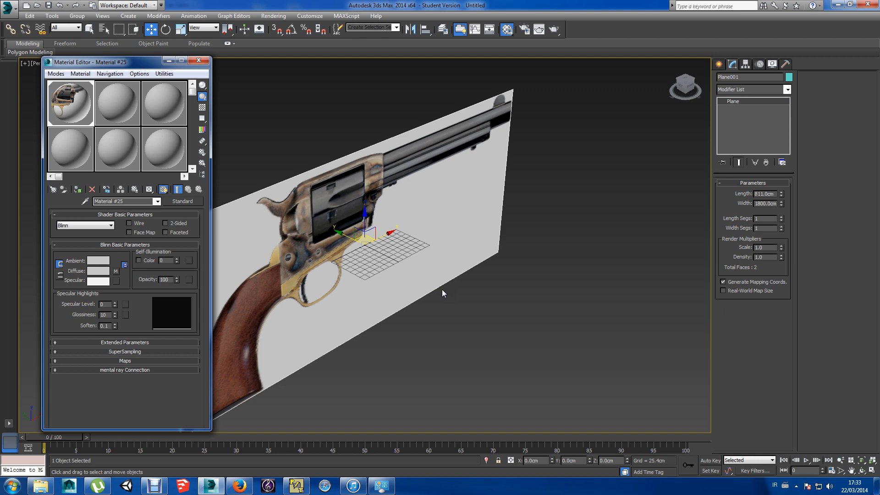
pyautogui.press('f')
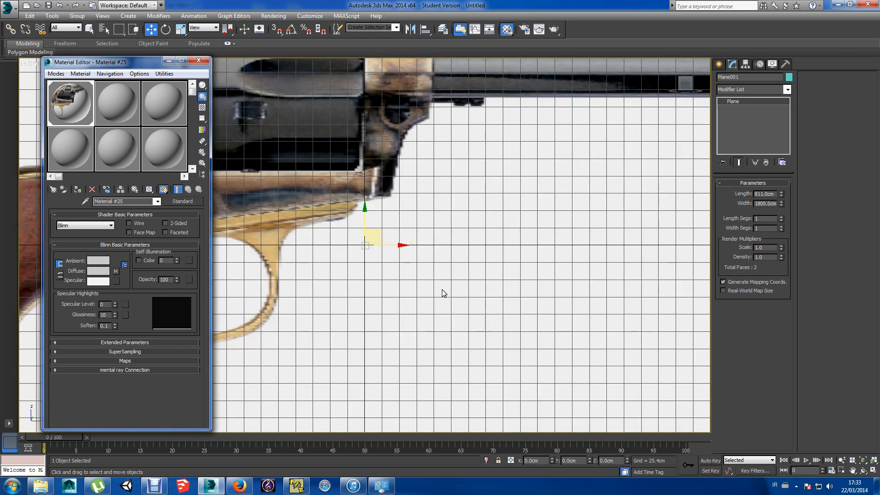
pyautogui.click(199, 60)
pyautogui.press('g')
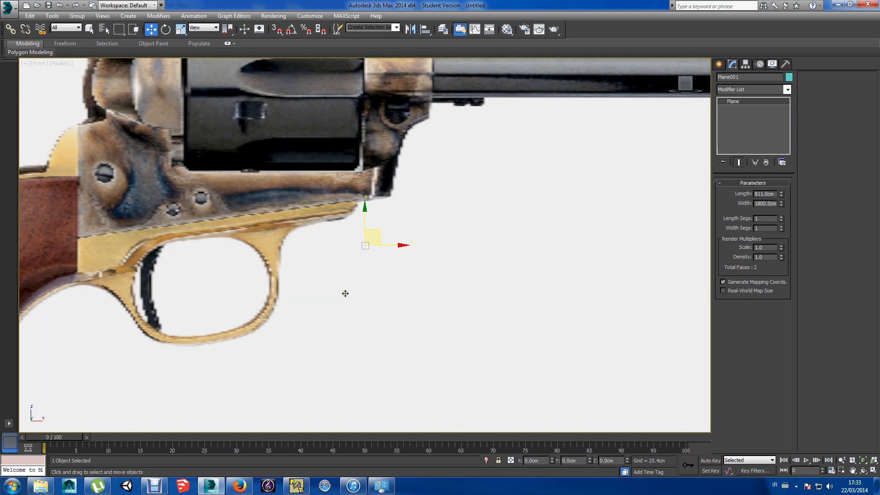
pyautogui.press('z')
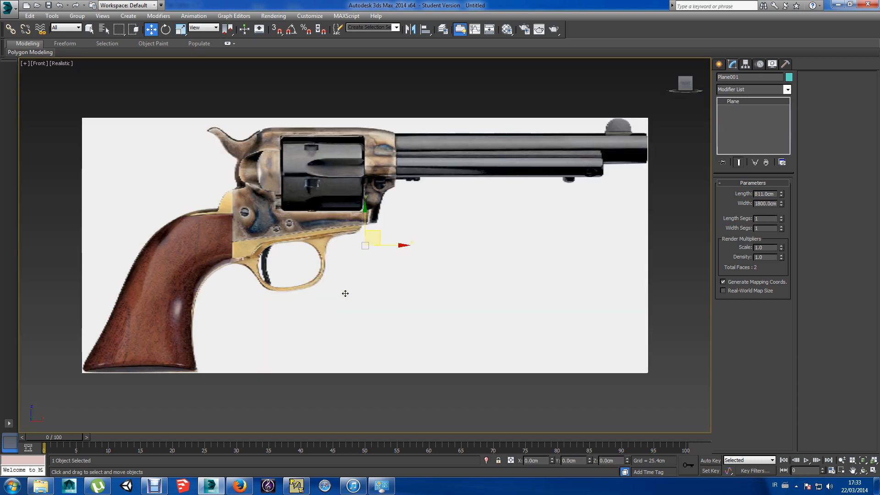
# Freeze the reference plane through its object properties, with Show Frozen in Gray turned off.
pyautogui.rightClick(345, 293)
pyautogui.moveTo(376, 376)
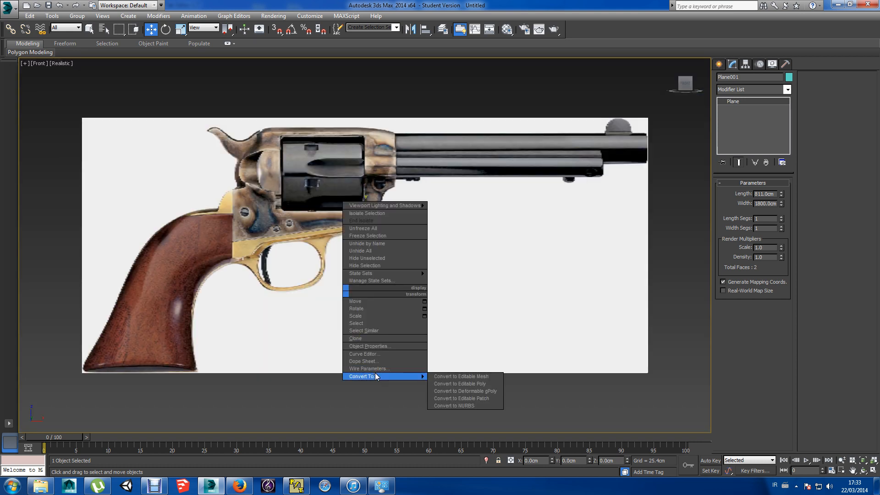
pyautogui.click(408, 345)
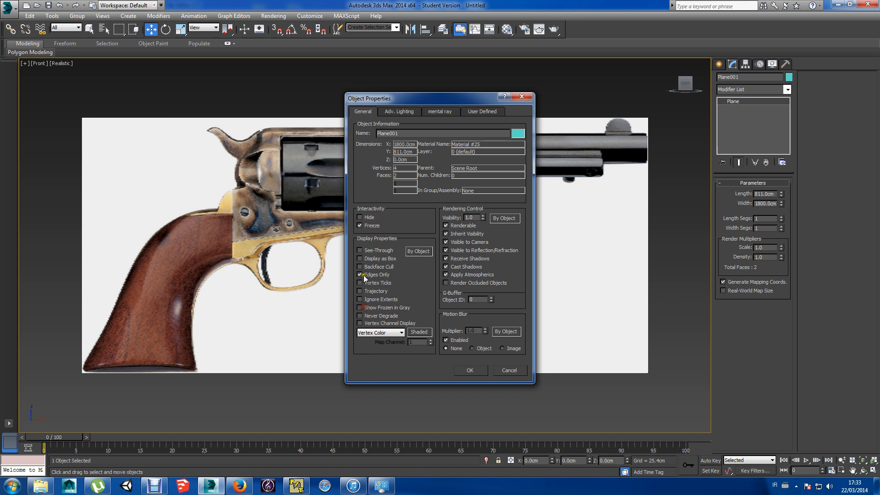
pyautogui.click(470, 369)
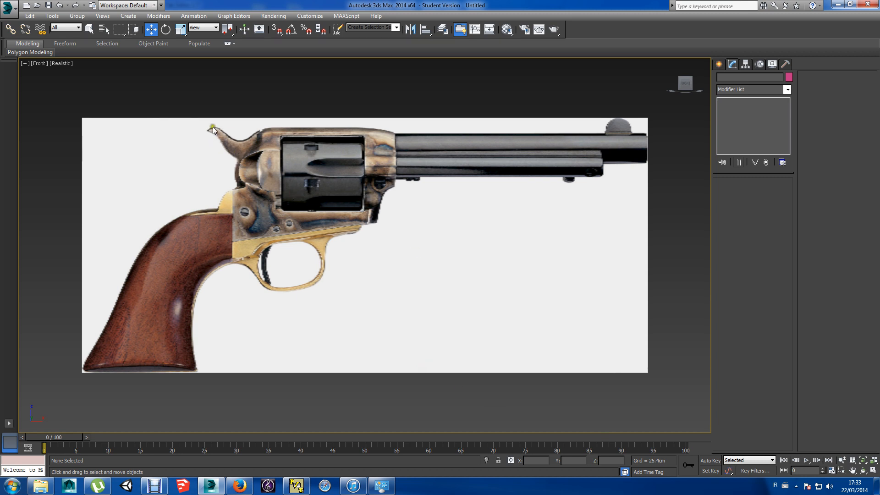
# Begin a Line spline at the hammer's base, tracing up its rear edge, around the spur tip and along the upper edge to the frame.
pyautogui.click(719, 64)
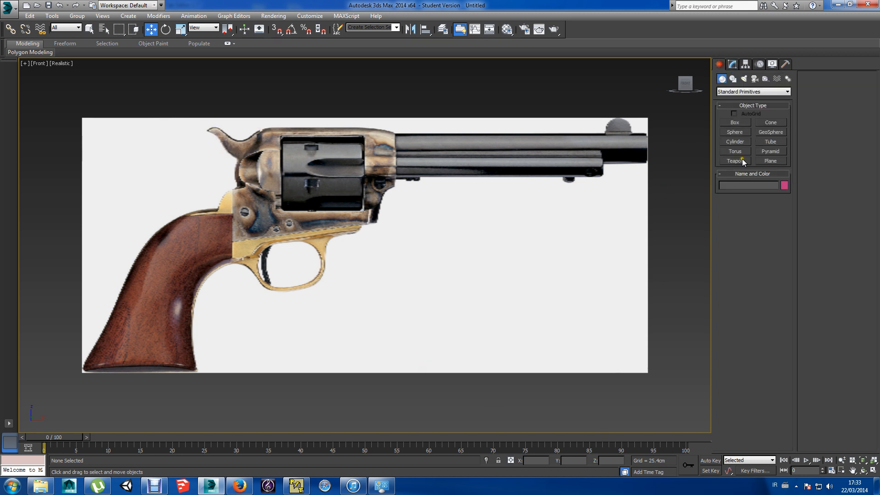
pyautogui.click(734, 80)
pyautogui.click(735, 130)
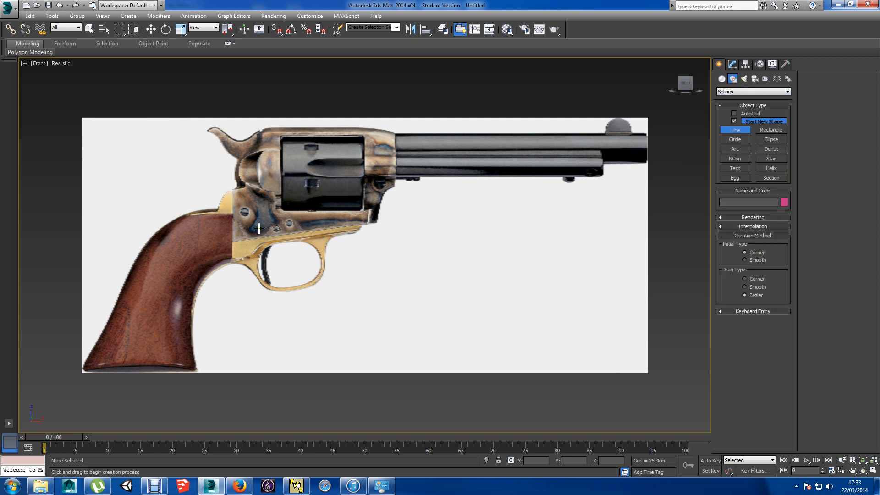
pyautogui.click(244, 195)
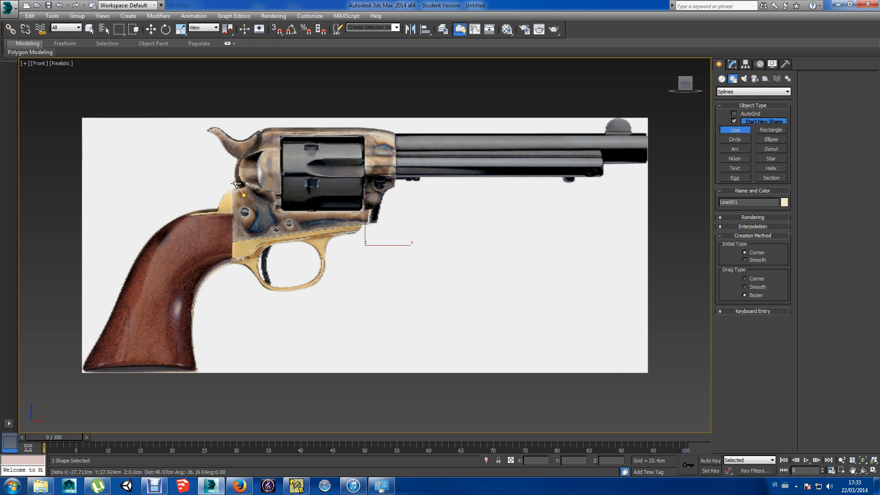
pyautogui.click(238, 158)
pyautogui.click(207, 132)
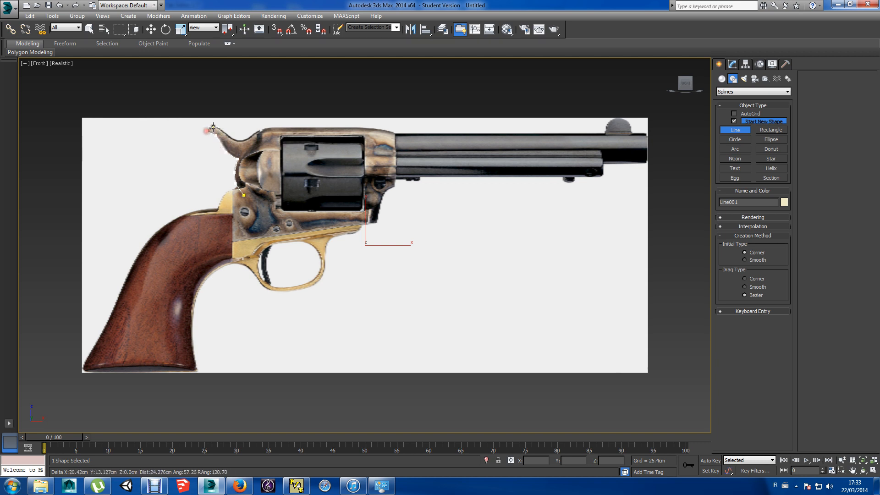
pyautogui.click(227, 133)
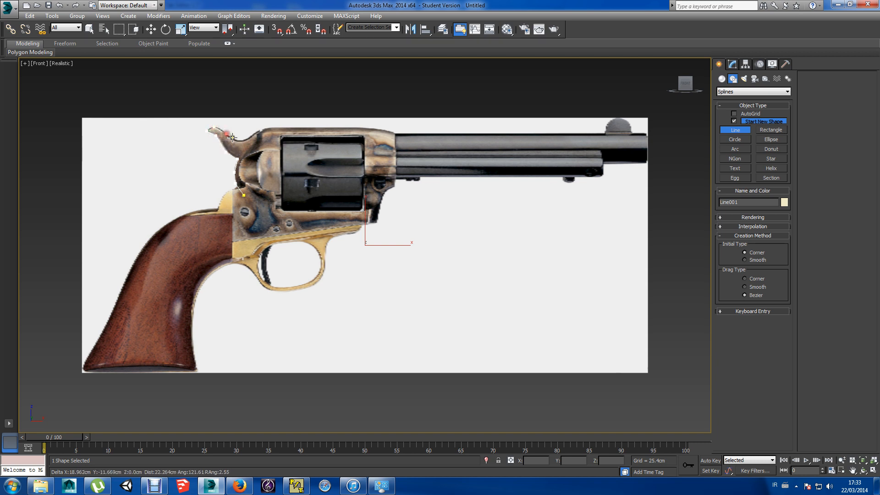
pyautogui.click(238, 141)
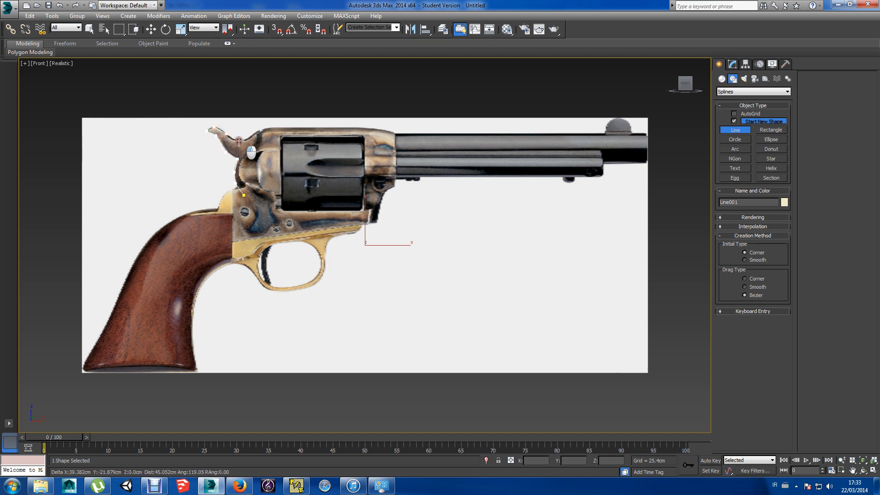
pyautogui.click(259, 129)
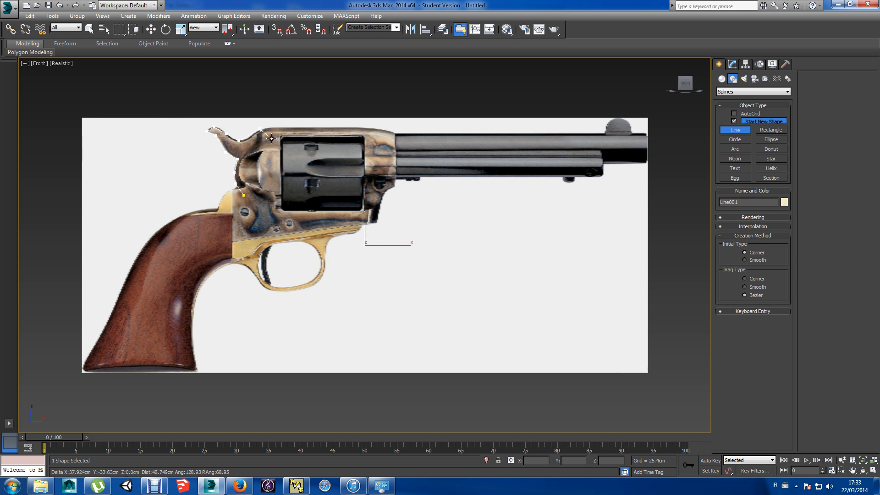
# Continue the hammer outline down its front side, around the notch behind the cylinder and back to the base, closing the spline.
pyautogui.click(271, 138)
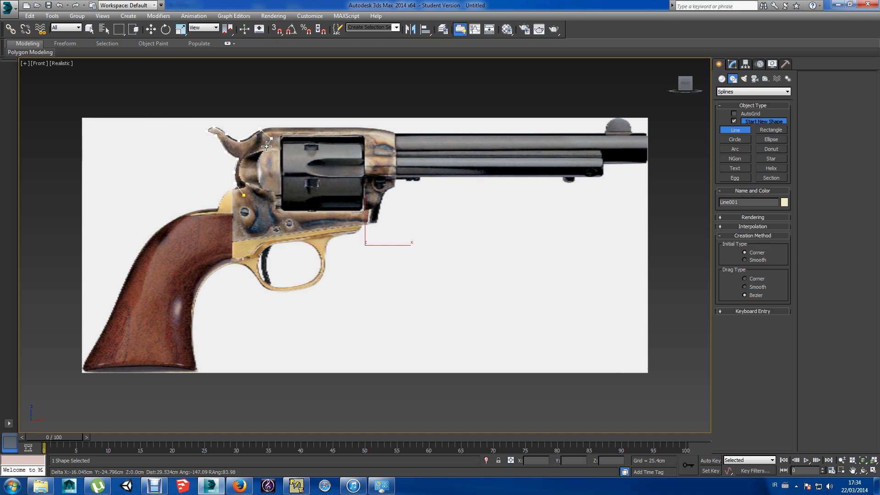
pyautogui.click(267, 147)
pyautogui.click(281, 156)
pyautogui.click(277, 161)
pyautogui.click(261, 152)
pyautogui.click(249, 156)
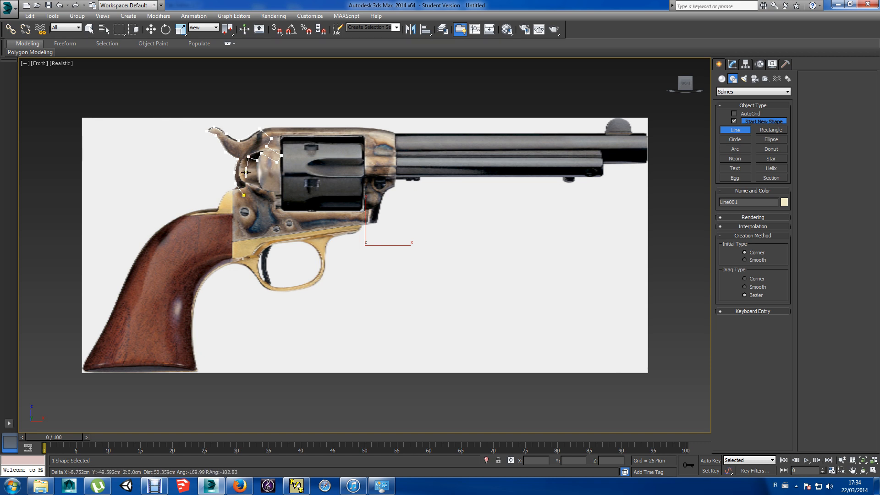
pyautogui.click(246, 171)
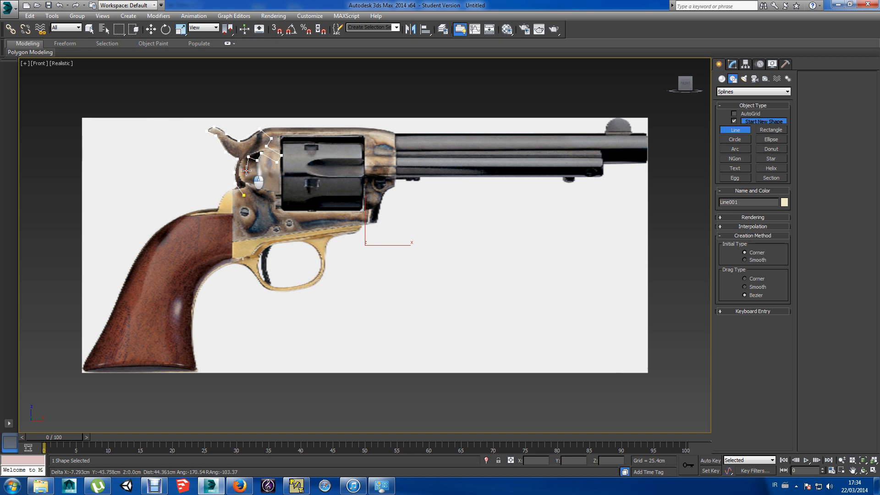
pyautogui.click(262, 198)
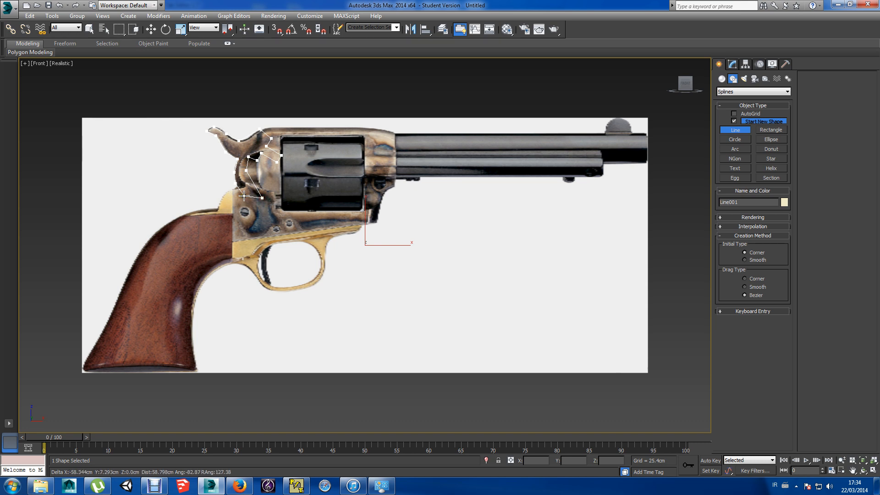
pyautogui.click(244, 196)
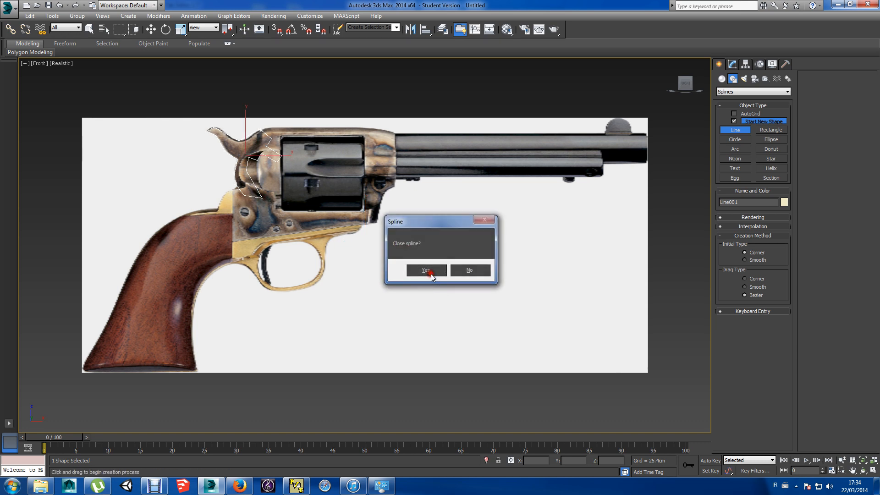
pyautogui.click(430, 274)
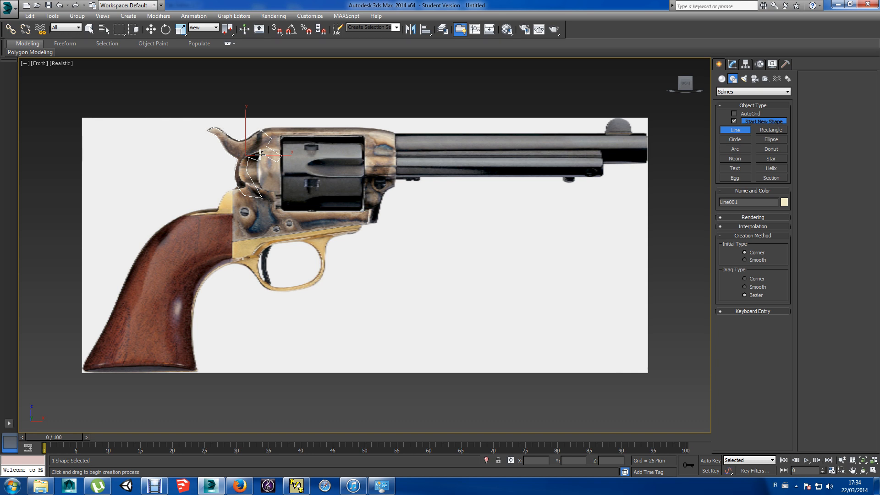
# Convert the closed hammer outline to an editable spline and enter vertex editing.
pyautogui.press('w')
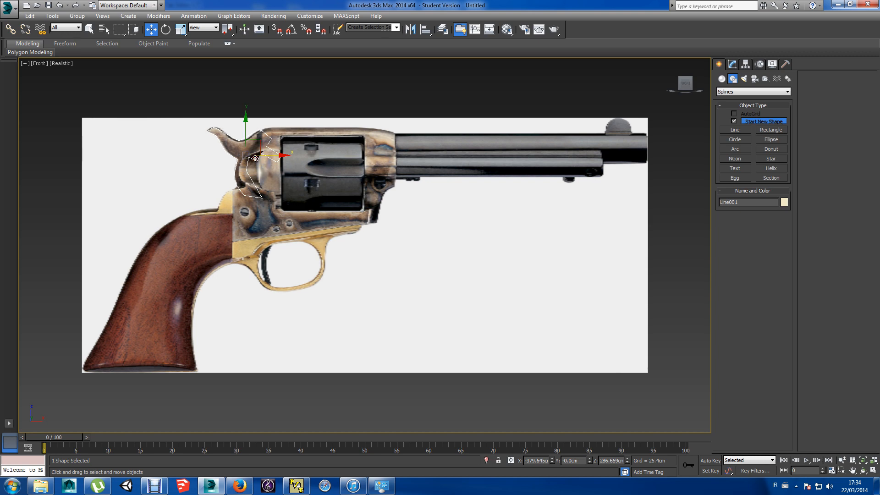
pyautogui.scroll(8, 254, 158)
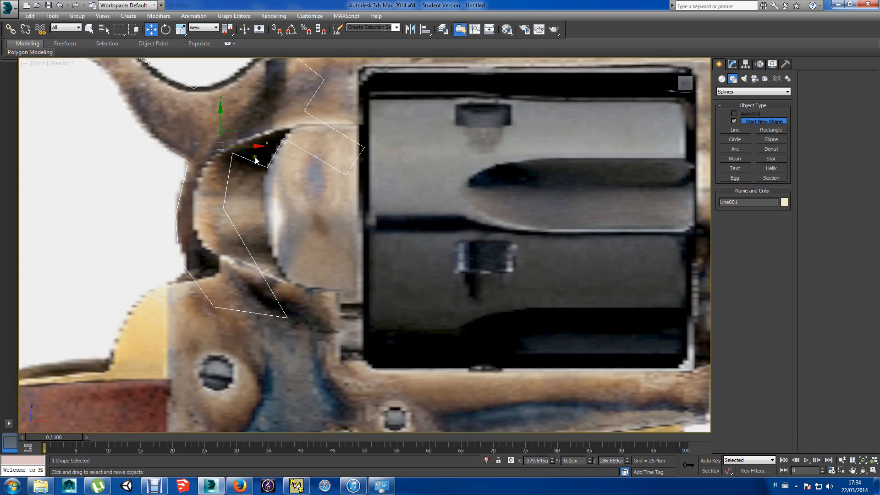
pyautogui.moveTo(284, 192); pyautogui.dragTo(394, 247, button='middle')
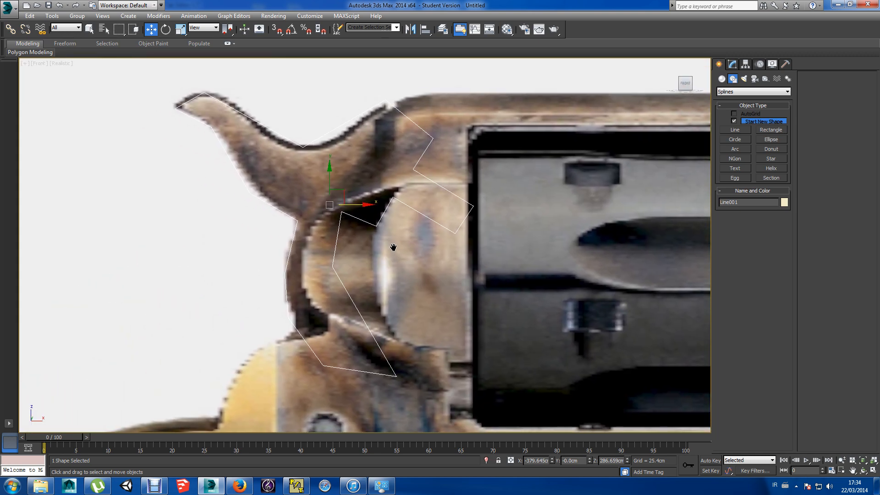
pyautogui.rightClick(396, 225)
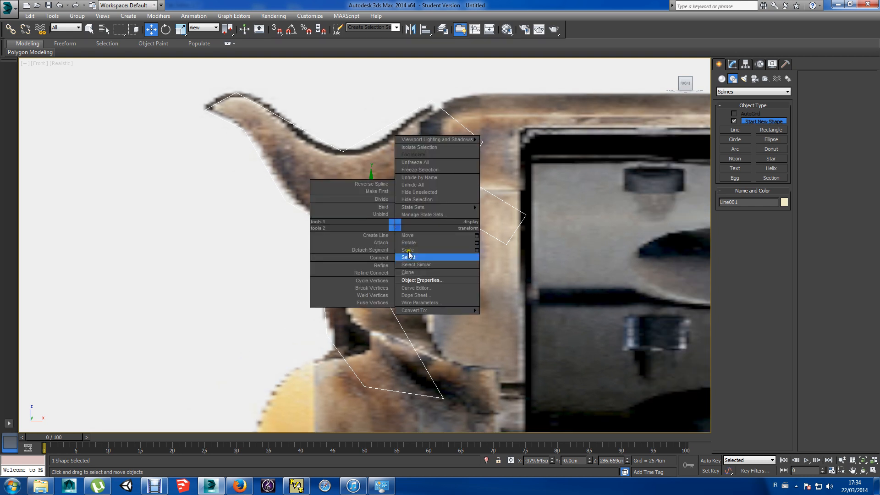
pyautogui.moveTo(457, 310)
pyautogui.click(514, 310)
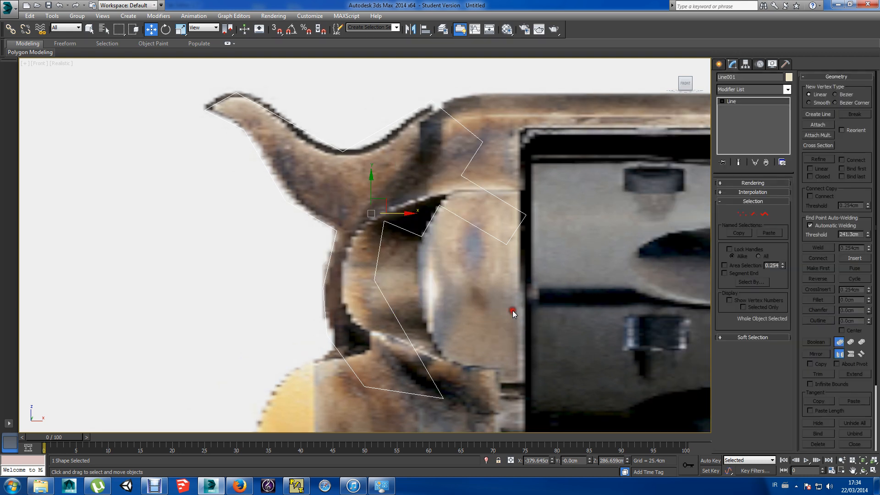
pyautogui.click(742, 214)
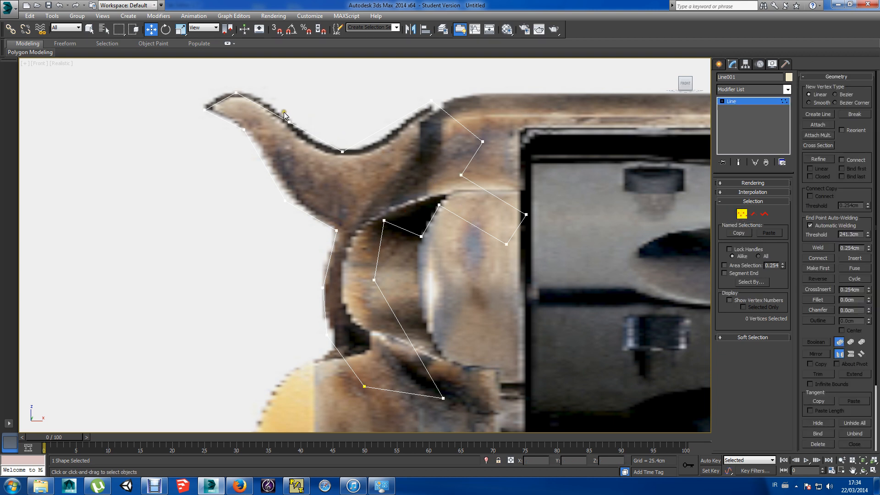
# Smooth the vertices along the dip of the hammer's upper edge and at the top of the spur.
pyautogui.moveTo(275, 109); pyautogui.dragTo(357, 160)
pyautogui.rightClick(341, 150)
pyautogui.click(325, 101)
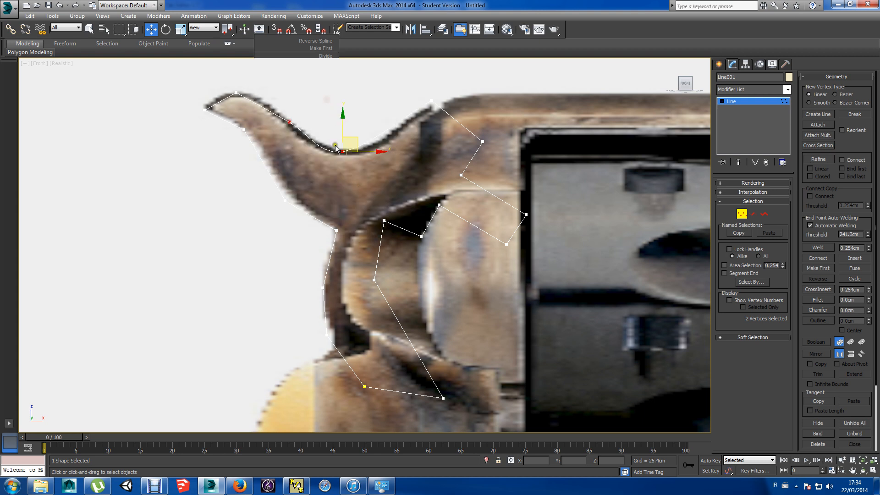
pyautogui.click(298, 113)
pyautogui.click(236, 94)
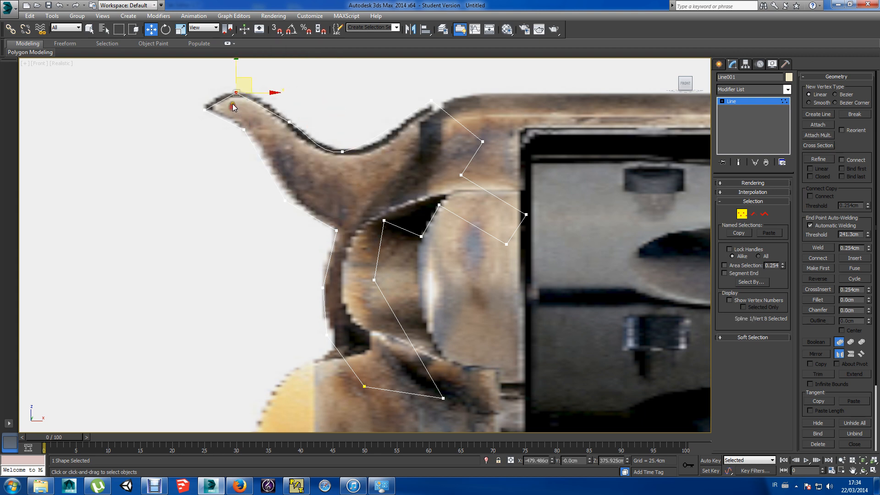
pyautogui.rightClick(236, 116)
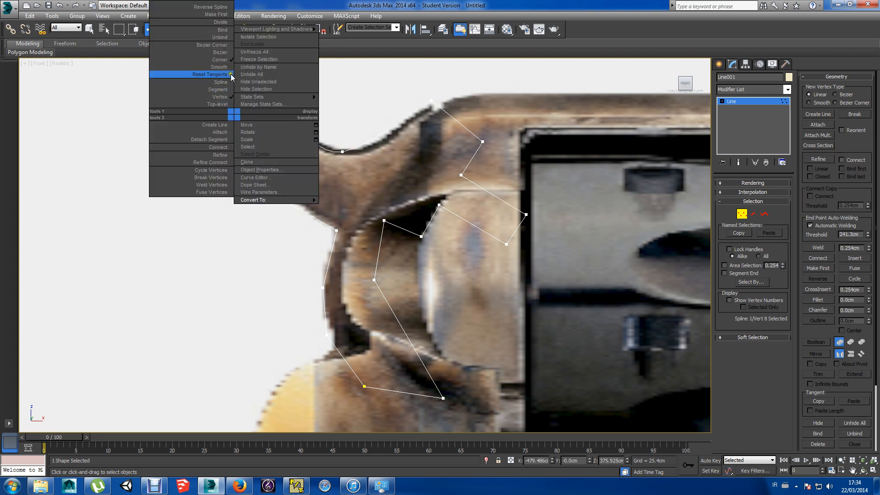
pyautogui.click(193, 74)
# Smooth the vertices running down the spur's rear edge.
pyautogui.moveTo(234, 116); pyautogui.dragTo(306, 252)
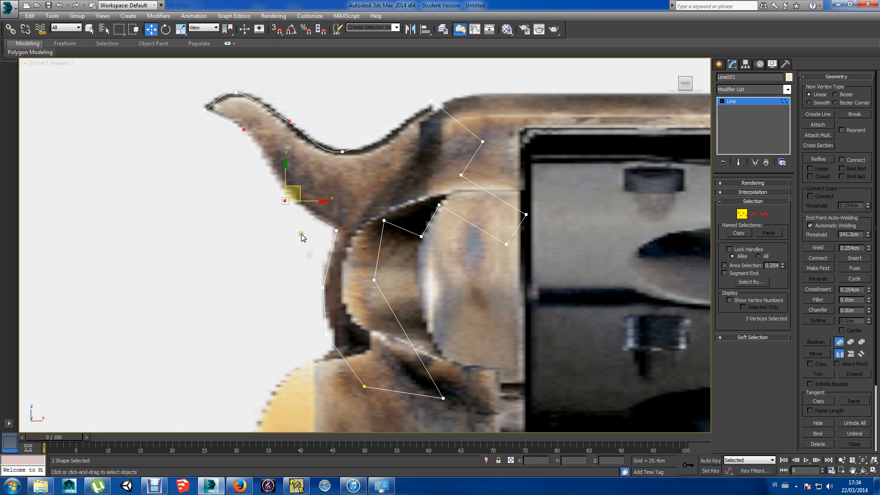
pyautogui.rightClick(283, 196)
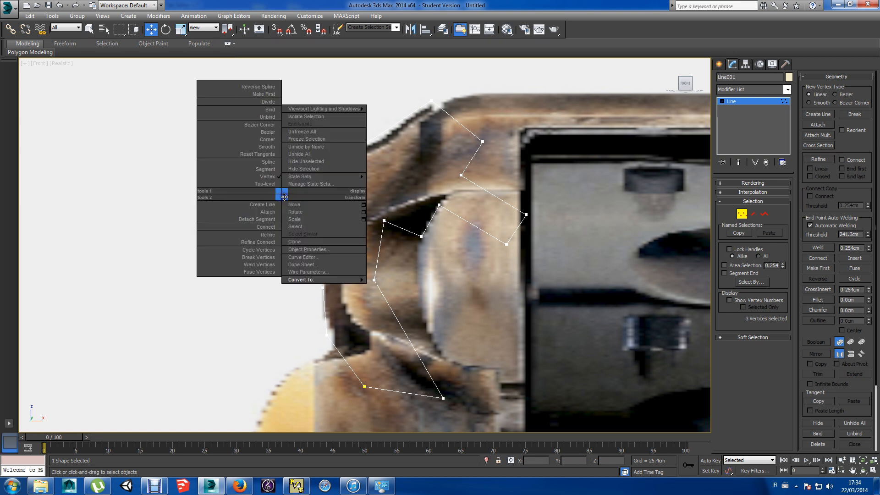
pyautogui.click(272, 152)
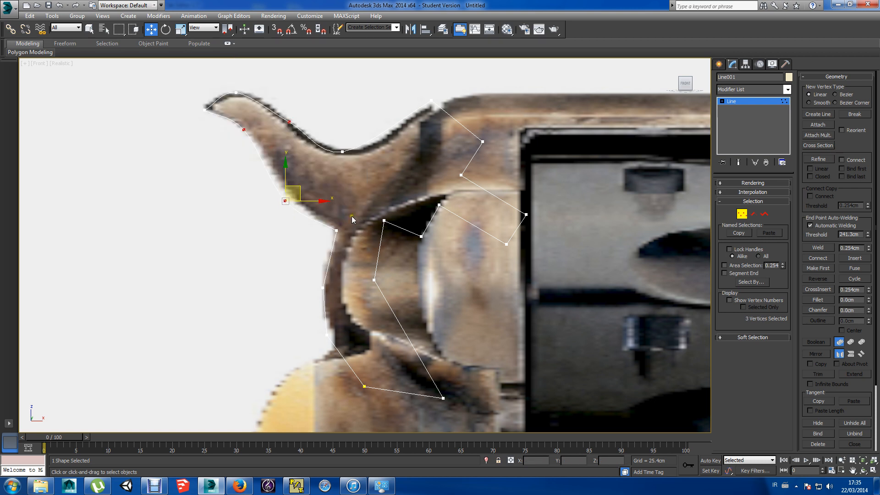
# Try to smooth the two lower vertices of the hammer's rear edge together.
pyautogui.moveTo(349, 265); pyautogui.dragTo(316, 383)
pyautogui.rightClick(328, 312)
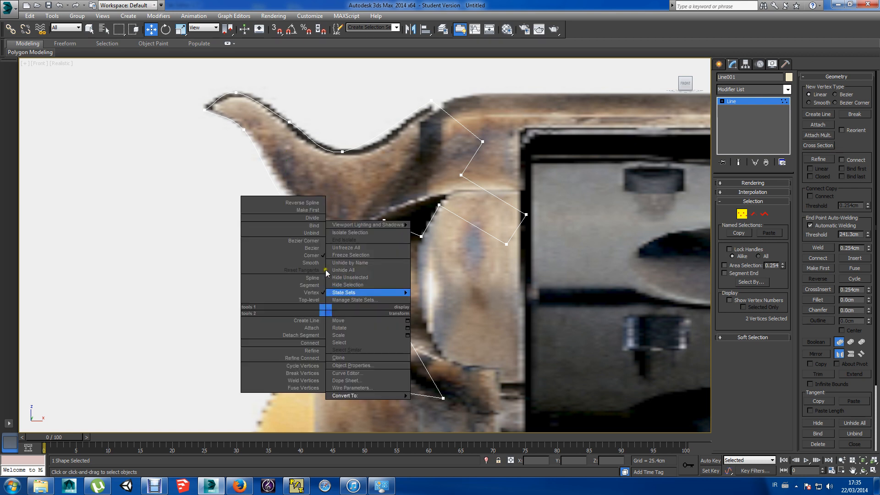
pyautogui.click(321, 263)
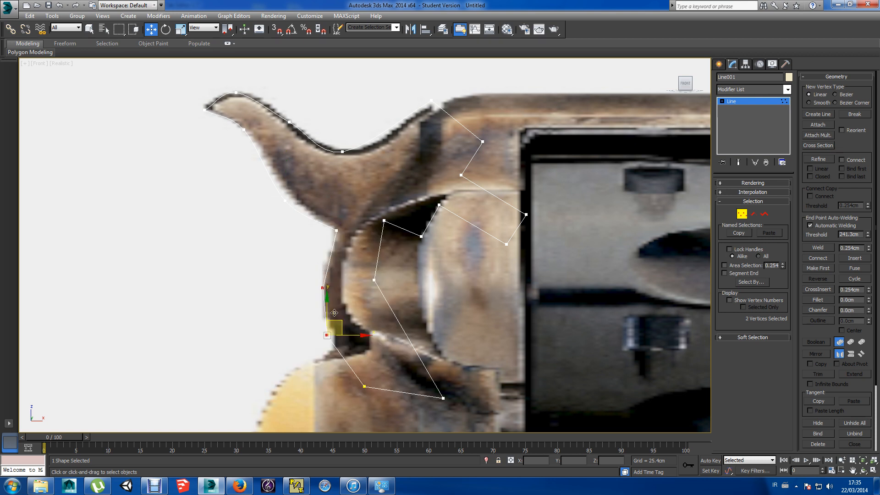
pyautogui.rightClick(322, 284)
pyautogui.click(306, 237)
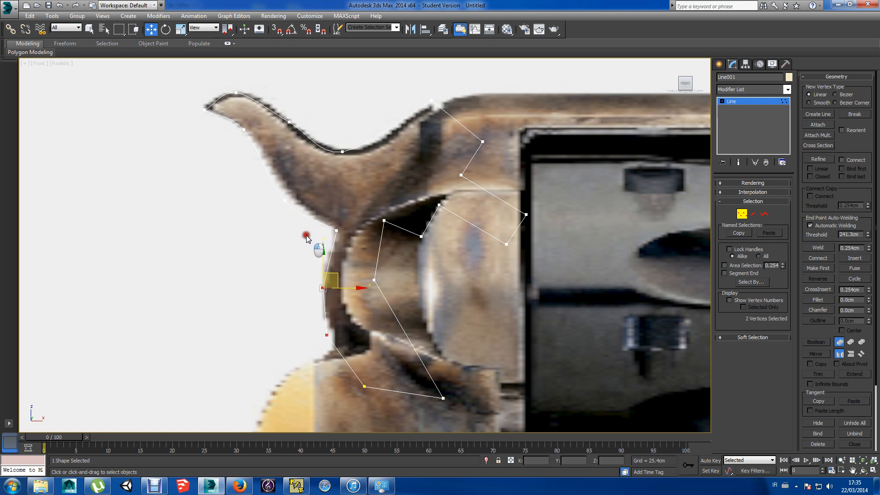
pyautogui.click(310, 281)
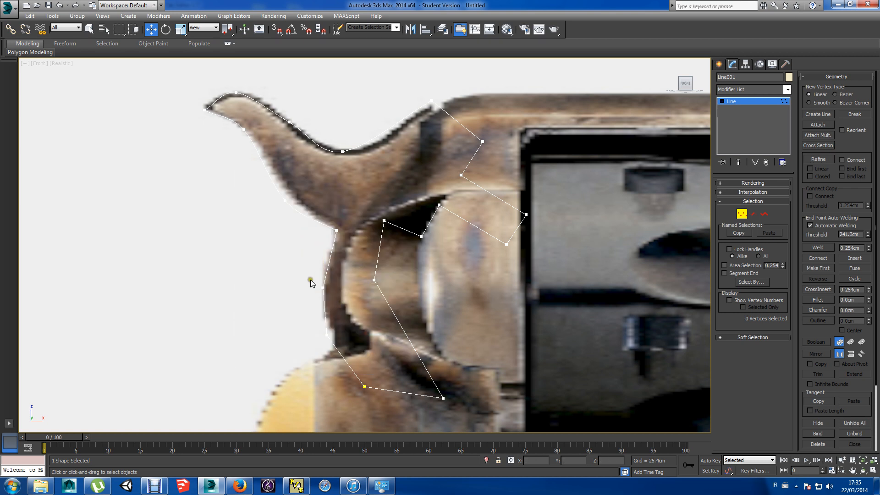
pyautogui.moveTo(310, 281); pyautogui.dragTo(359, 387)
pyautogui.rightClick(321, 291)
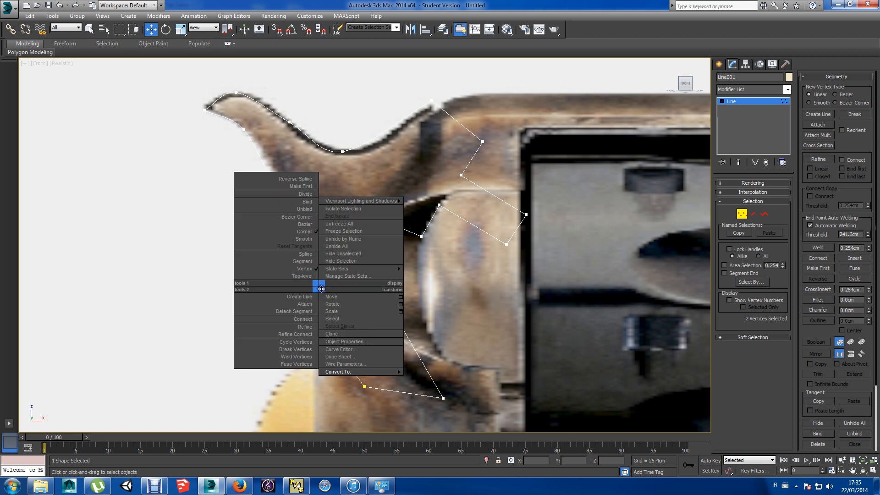
pyautogui.click(310, 238)
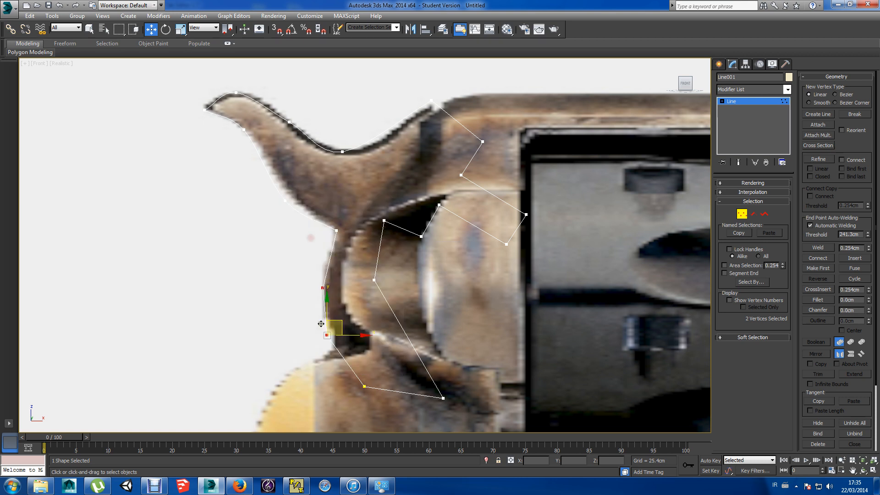
# Smooth the two lower rear-edge vertices individually and shift the lower one inward onto the hammer's edge.
pyautogui.moveTo(320, 324); pyautogui.dragTo(343, 347)
pyautogui.moveTo(313, 279); pyautogui.dragTo(339, 311)
pyautogui.rightClick(321, 285)
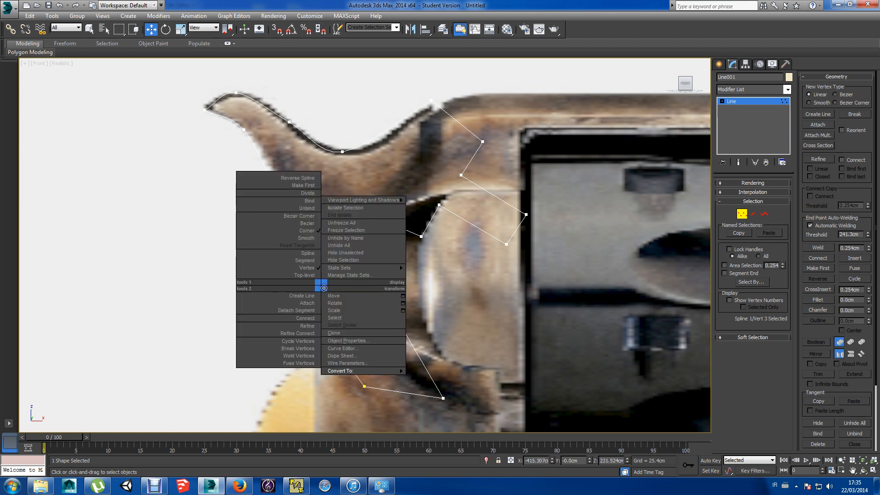
pyautogui.click(316, 240)
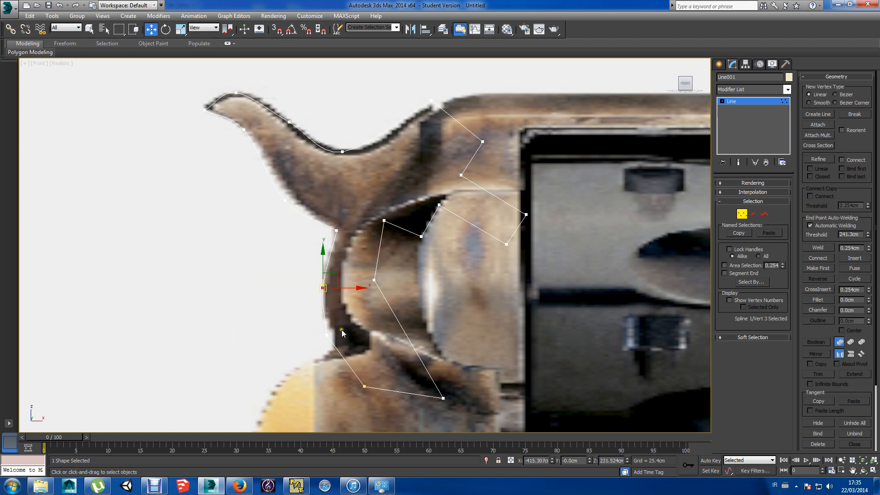
pyautogui.moveTo(341, 329); pyautogui.dragTo(302, 350)
pyautogui.rightClick(324, 334)
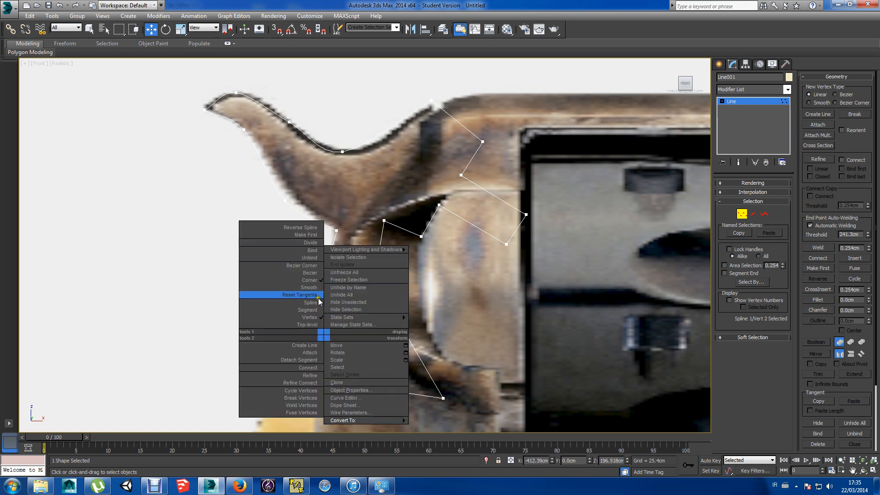
pyautogui.click(316, 288)
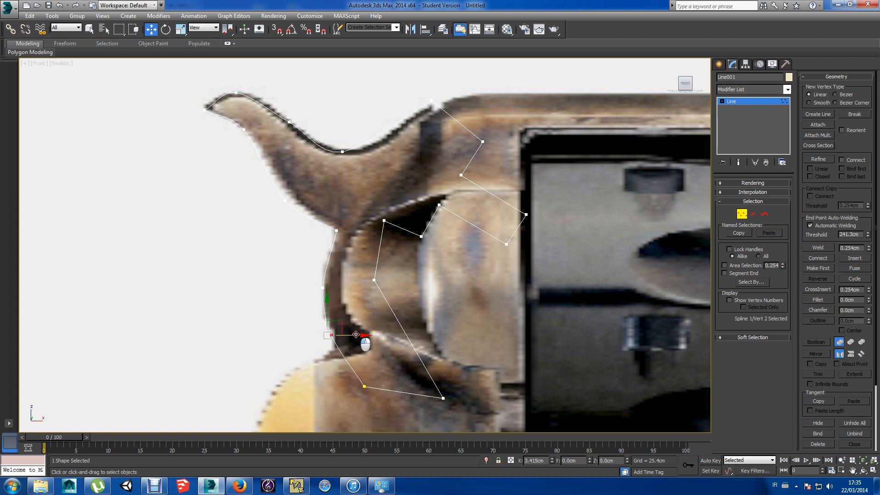
pyautogui.moveTo(356, 335); pyautogui.dragTo(358, 334)
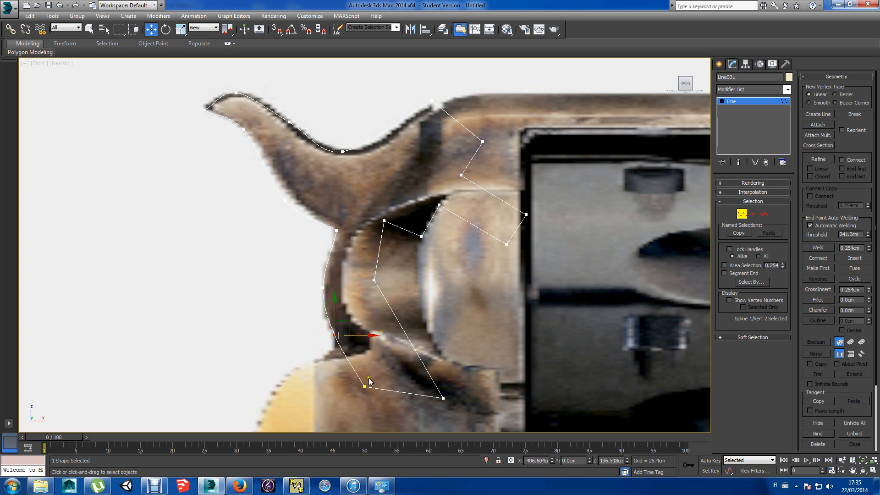
# Move the two base vertices of the hammer outline further down into the frame.
pyautogui.moveTo(373, 379); pyautogui.dragTo(345, 397)
pyautogui.moveTo(362, 361); pyautogui.dragTo(360, 394)
pyautogui.click(443, 397)
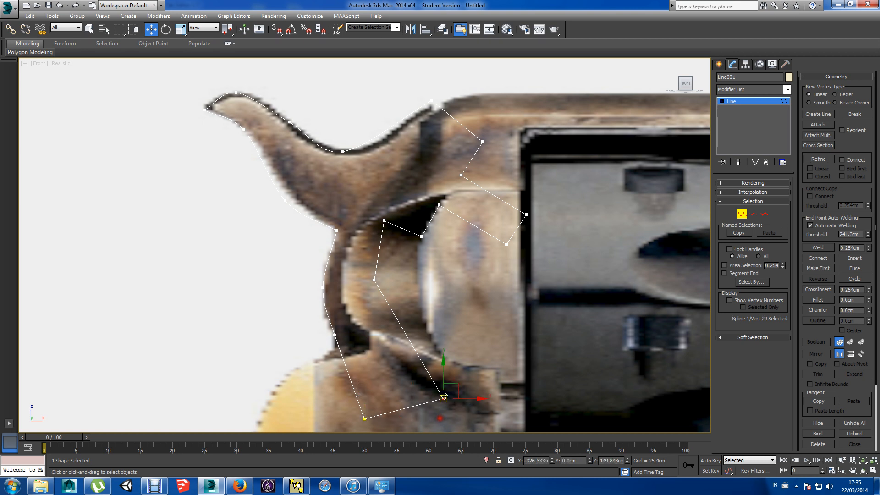
pyautogui.moveTo(459, 392); pyautogui.dragTo(461, 404)
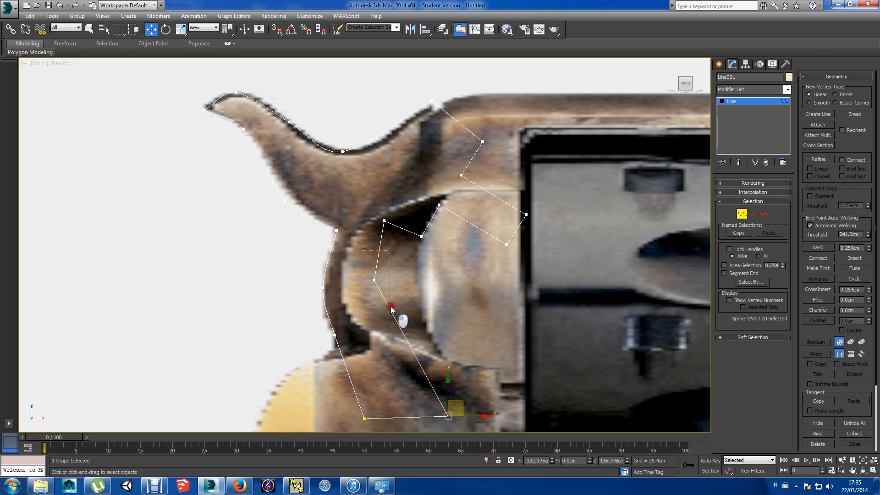
# Smooth the middle vertex of the hammer's front edge and move it lower to round that side.
pyautogui.click(373, 280)
pyautogui.rightClick(375, 280)
pyautogui.click(366, 232)
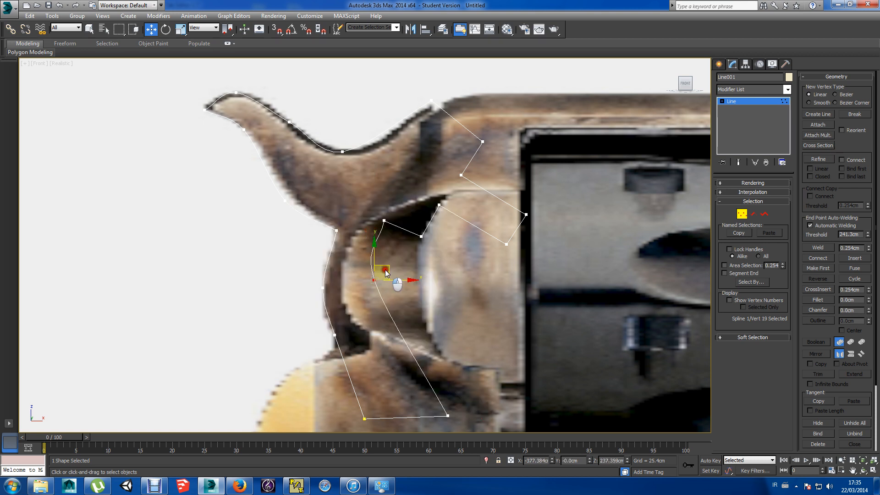
pyautogui.click(378, 293)
pyautogui.click(374, 280)
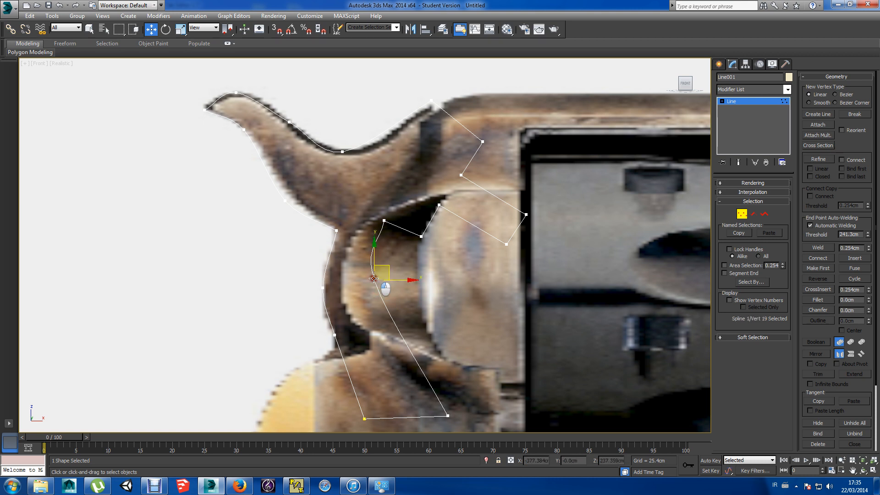
pyautogui.moveTo(387, 269); pyautogui.dragTo(389, 295)
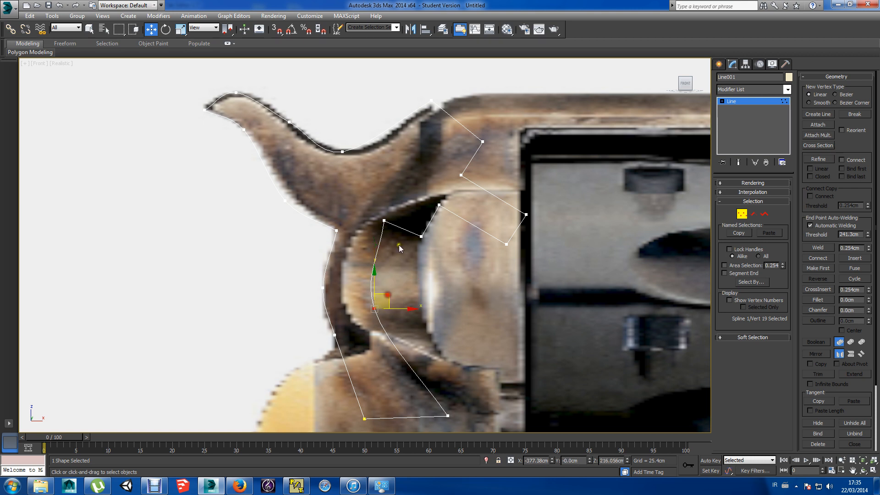
# Move the vertices along the hammer spur's underside and upper edge so the outline follows the reference image.
pyautogui.moveTo(300, 180)
pyautogui.mouseDown()
pyautogui.moveTo(279, 218)
pyautogui.moveTo(303, 183)
pyautogui.mouseUp()
pyautogui.moveTo(255, 123); pyautogui.dragTo(235, 139)
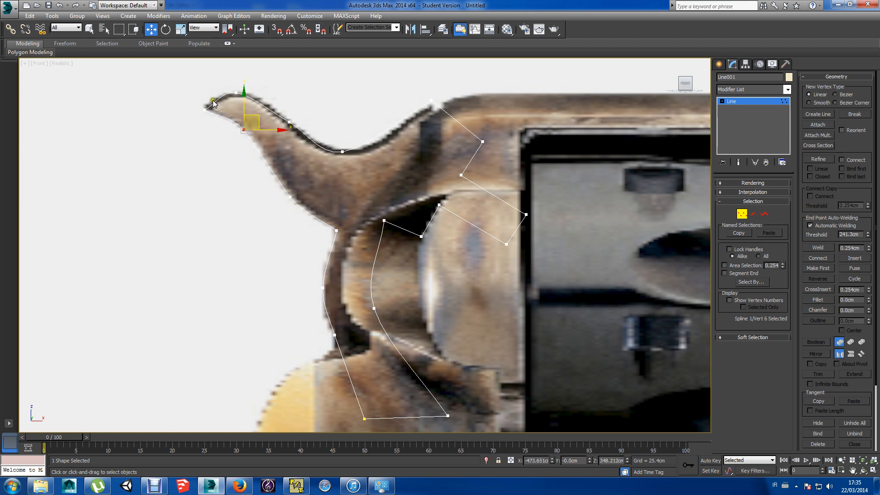
pyautogui.click(289, 122)
pyautogui.moveTo(302, 112); pyautogui.dragTo(299, 108)
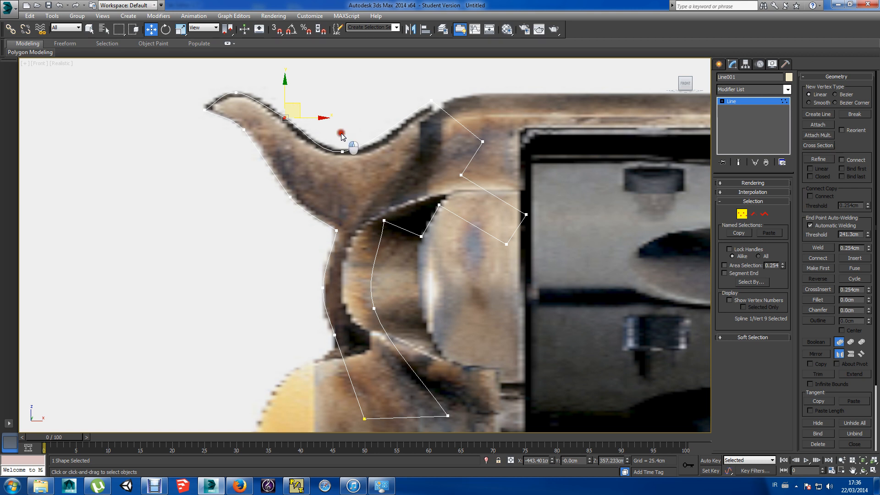
pyautogui.click(342, 151)
pyautogui.moveTo(343, 132); pyautogui.dragTo(379, 148)
pyautogui.click(236, 93)
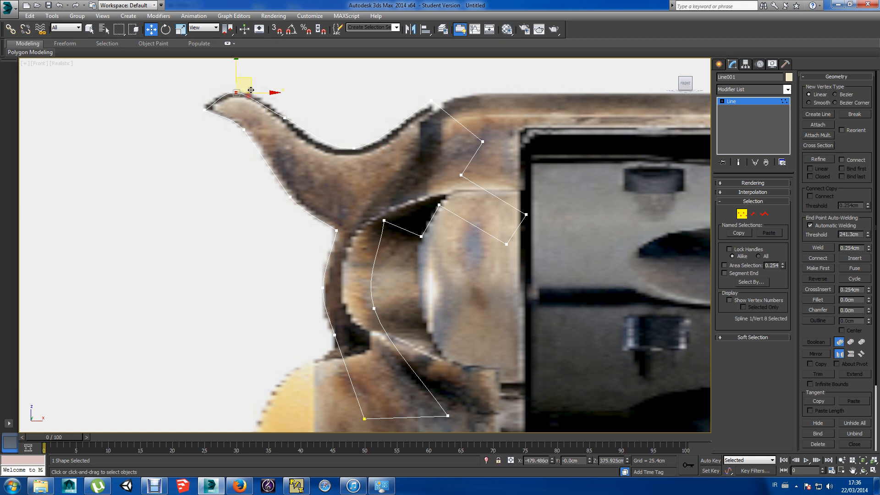
pyautogui.moveTo(261, 93); pyautogui.dragTo(272, 94)
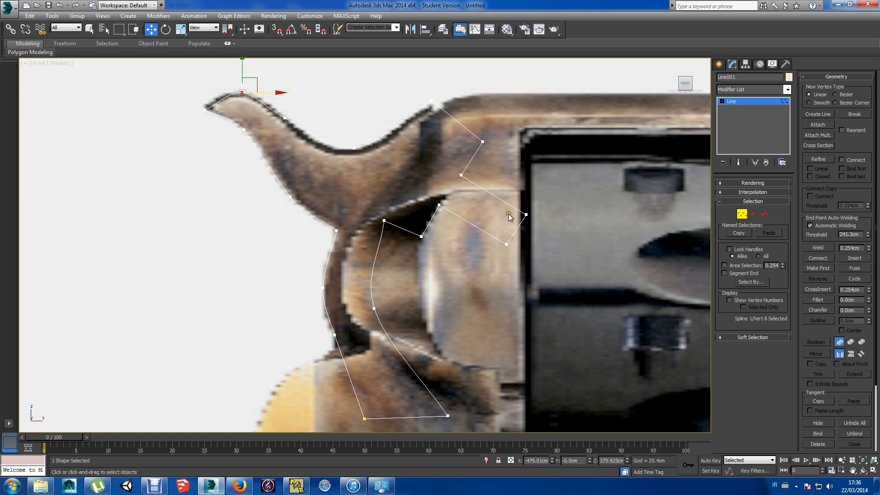
# Move the lower vertex of the hammer's front tip forward and down, directly beneath the tip's upper vertex.
pyautogui.click(507, 244)
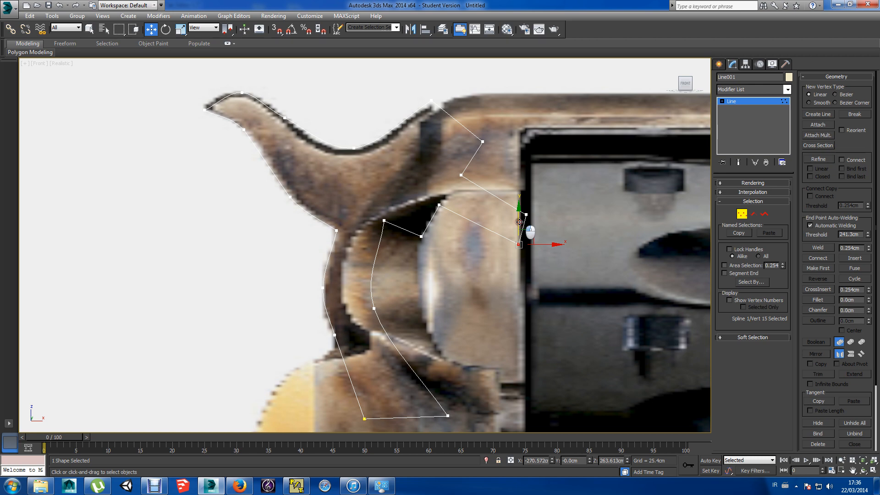
pyautogui.moveTo(523, 229); pyautogui.dragTo(544, 255)
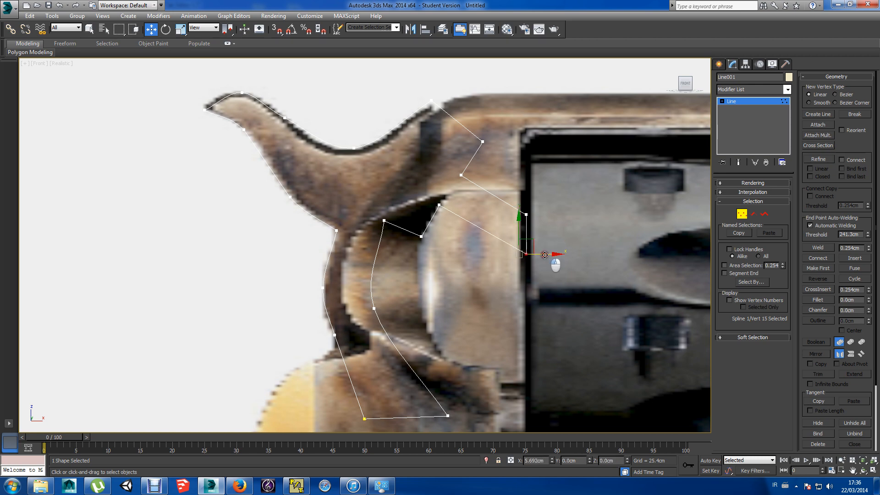
pyautogui.scroll(-5, 469, 297)
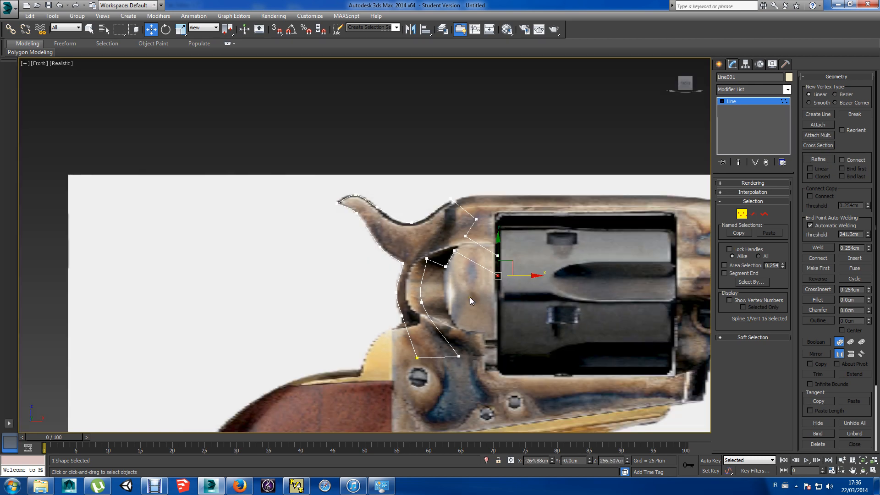
pyautogui.scroll(4, 469, 297)
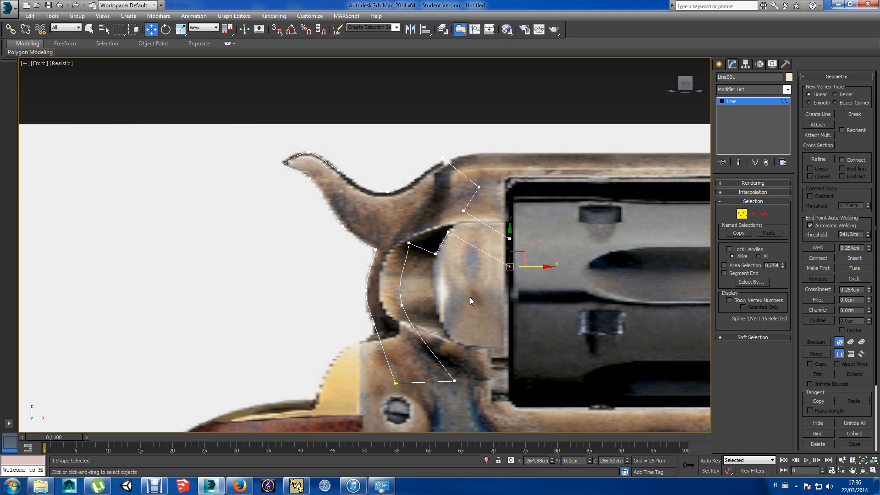
# Change the hammer line's object color to dark blue from the basic 3ds Max palette.
pyautogui.click(788, 77)
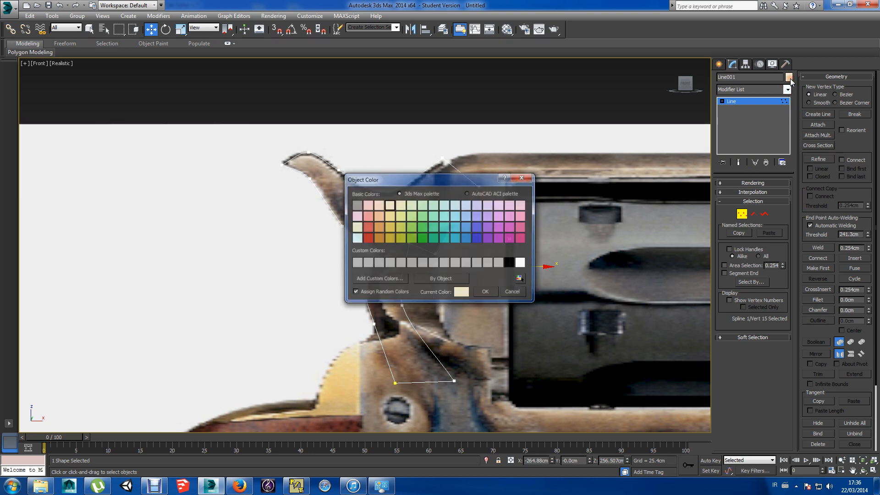
pyautogui.click(477, 237)
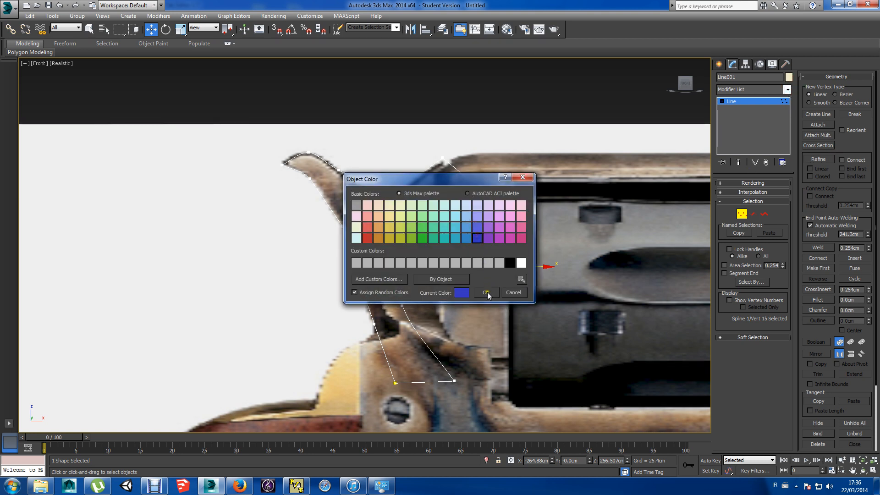
pyautogui.click(485, 293)
# Apply an Extrude modifier to the hammer outline with an amount of 19.05 cm.
pyautogui.click(786, 89)
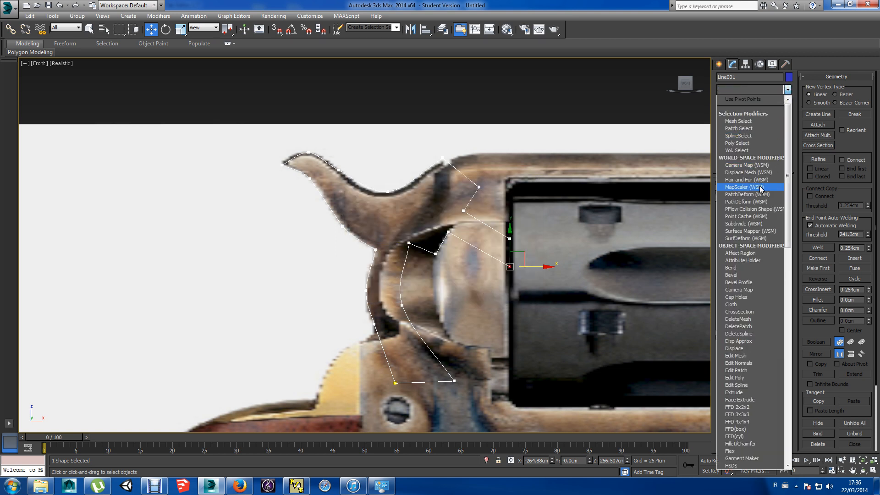
pyautogui.write('ex')
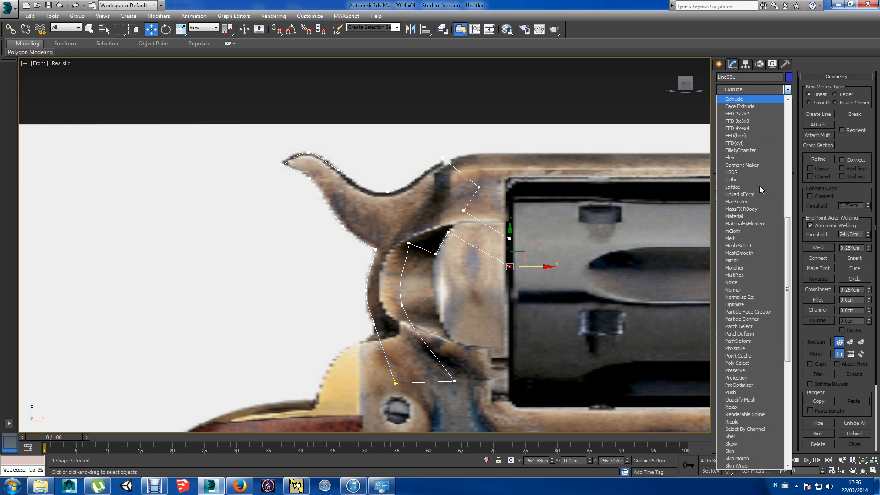
pyautogui.click(753, 100)
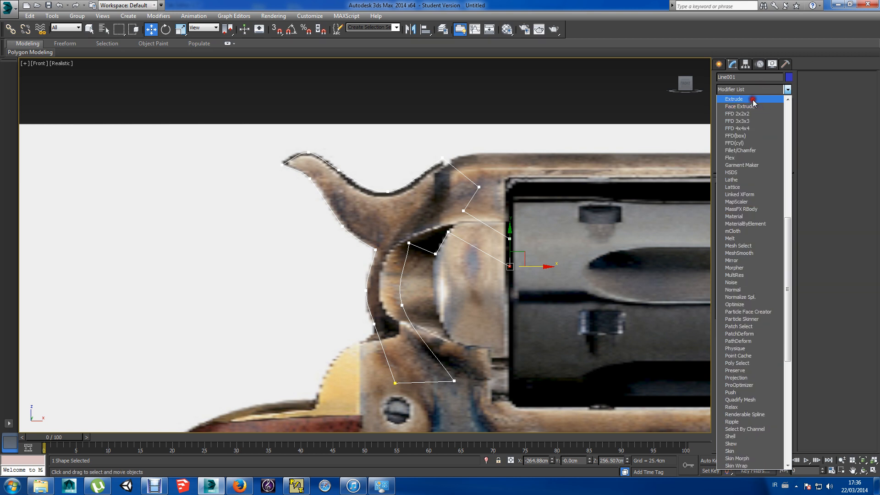
pyautogui.moveTo(778, 193); pyautogui.dragTo(779, 185)
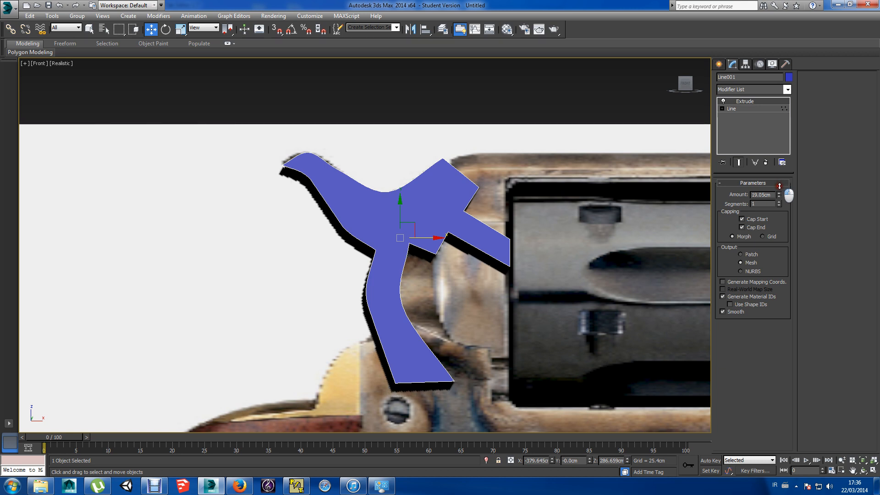
# Switch the viewport to Shaded display and isolate the extruded hammer from the reference image.
pyautogui.click(67, 63)
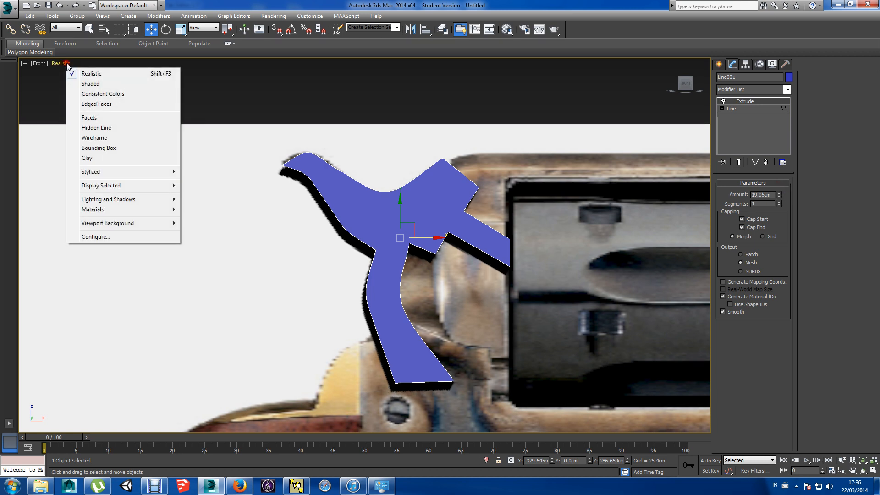
pyautogui.click(90, 84)
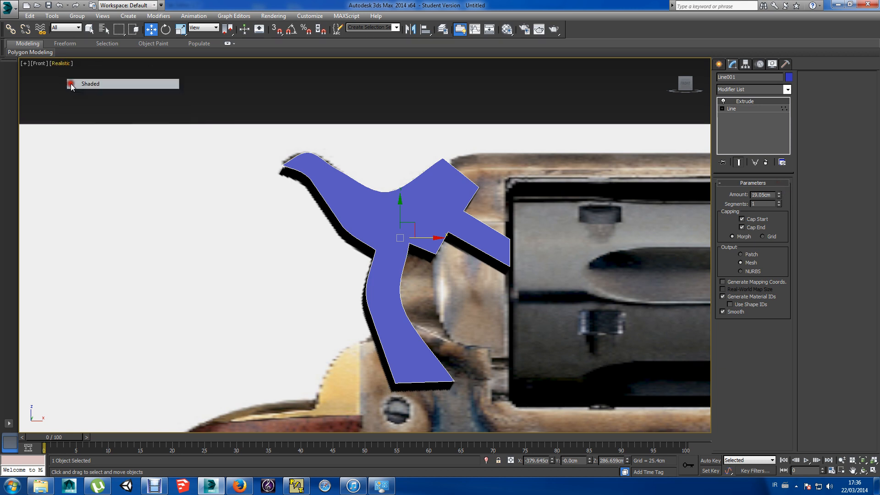
pyautogui.moveTo(257, 287); pyautogui.dragTo(295, 284, button='middle')
pyautogui.click(486, 460)
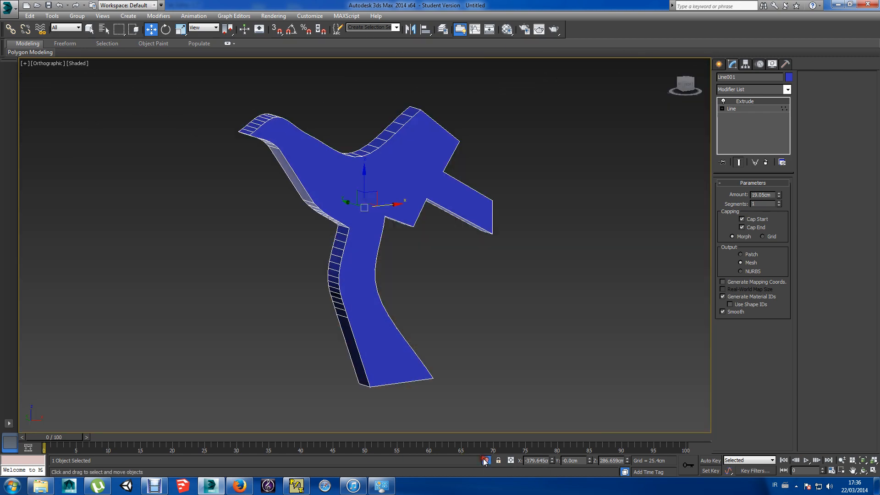
# Convert the extruded hammer to an Editable Poly.
pyautogui.moveTo(400, 361)
pyautogui.keyDown('alt'); pyautogui.mouseDown(button='middle')
pyautogui.moveTo(442, 358)
pyautogui.moveTo(479, 330)
pyautogui.moveTo(367, 316)
pyautogui.moveTo(395, 357)
pyautogui.moveTo(364, 326)
pyautogui.moveTo(386, 346)
pyautogui.moveTo(342, 364)
pyautogui.moveTo(322, 310)
pyautogui.moveTo(381, 358)
pyautogui.moveTo(386, 352)
pyautogui.mouseUp(button='middle'); pyautogui.keyUp('alt')
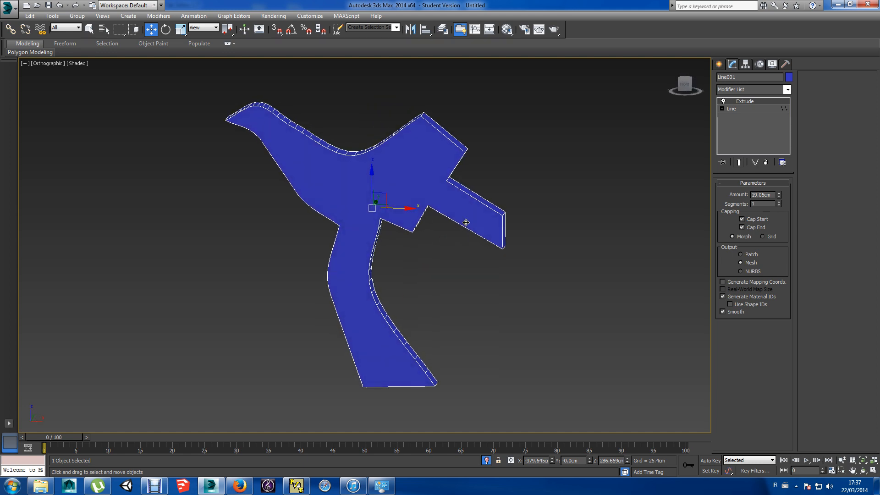
pyautogui.keyDown('alt'); pyautogui.moveTo(465, 222); pyautogui.dragTo(513, 252, button='middle'); pyautogui.keyUp('alt')
pyautogui.rightClick(405, 182)
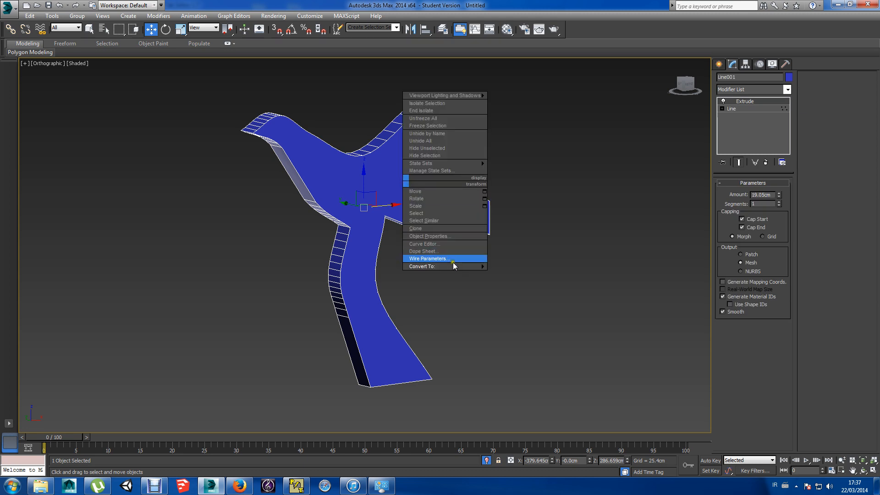
pyautogui.moveTo(453, 267)
pyautogui.click(525, 274)
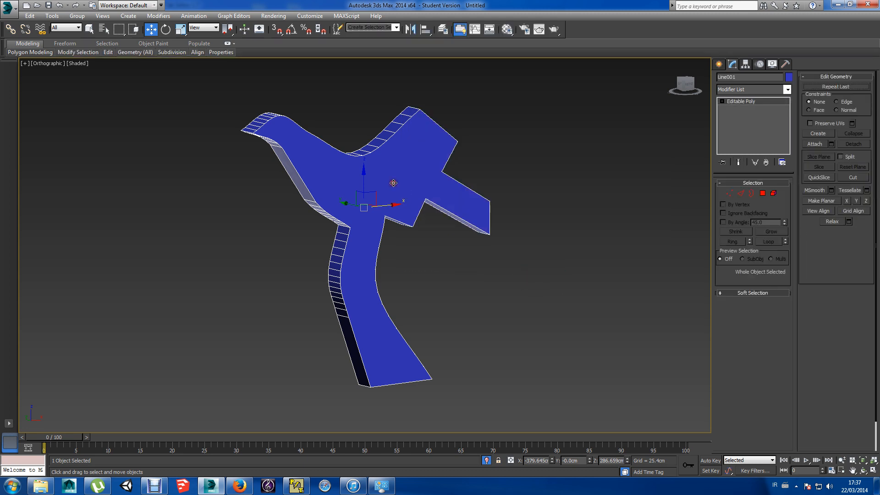
pyautogui.click(750, 193)
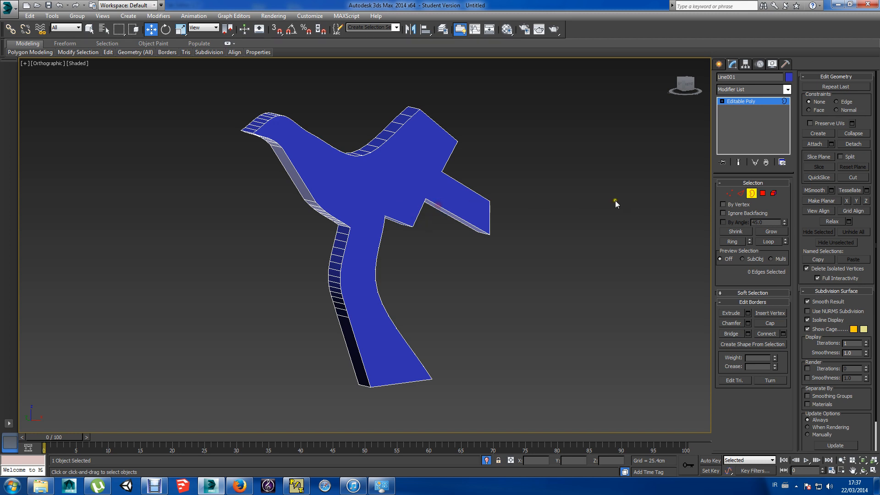
pyautogui.click(740, 193)
pyautogui.click(453, 215)
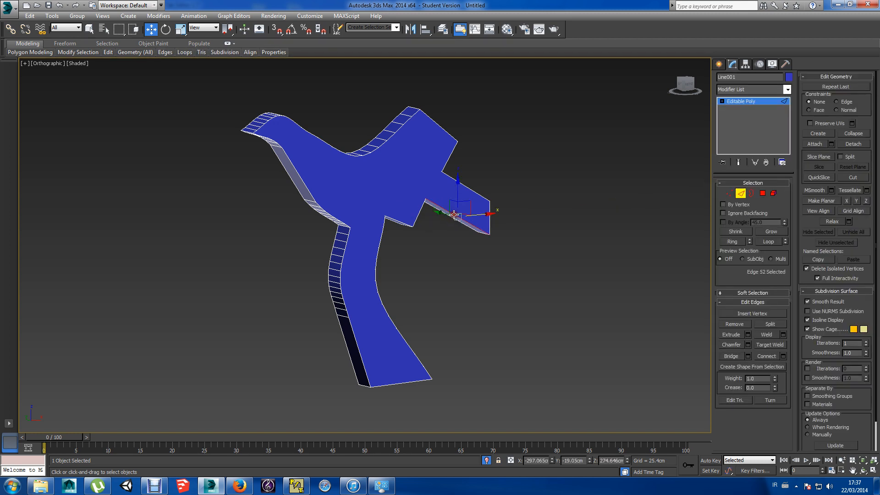
pyautogui.keyDown('ctrl'); pyautogui.click(420, 210); pyautogui.keyUp('ctrl')
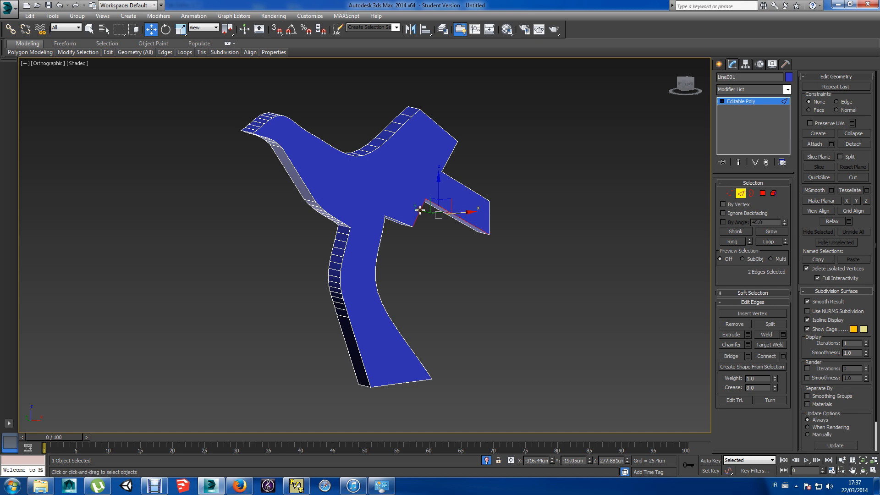
pyautogui.keyDown('ctrl'); pyautogui.click(398, 221); pyautogui.keyUp('ctrl')
pyautogui.keyDown('ctrl'); pyautogui.click(396, 219); pyautogui.keyUp('ctrl')
pyautogui.scroll(8, 392, 219)
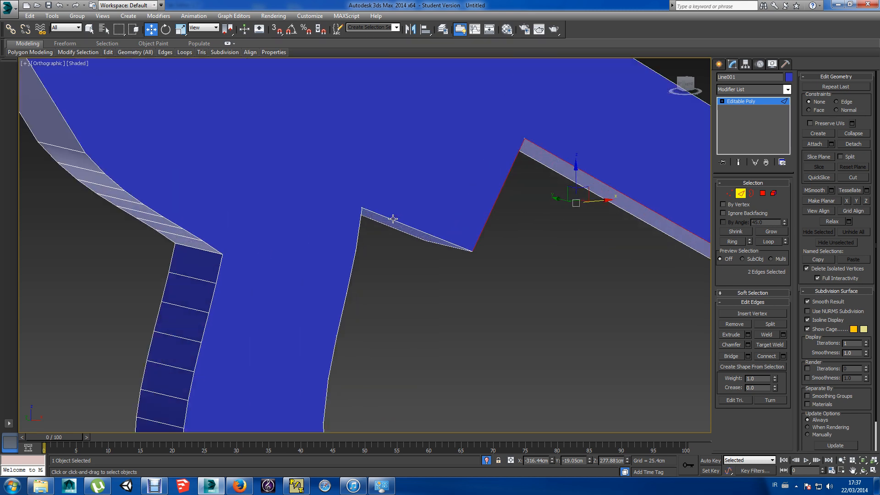
pyautogui.keyDown('ctrl'); pyautogui.click(390, 219); pyautogui.keyUp('ctrl')
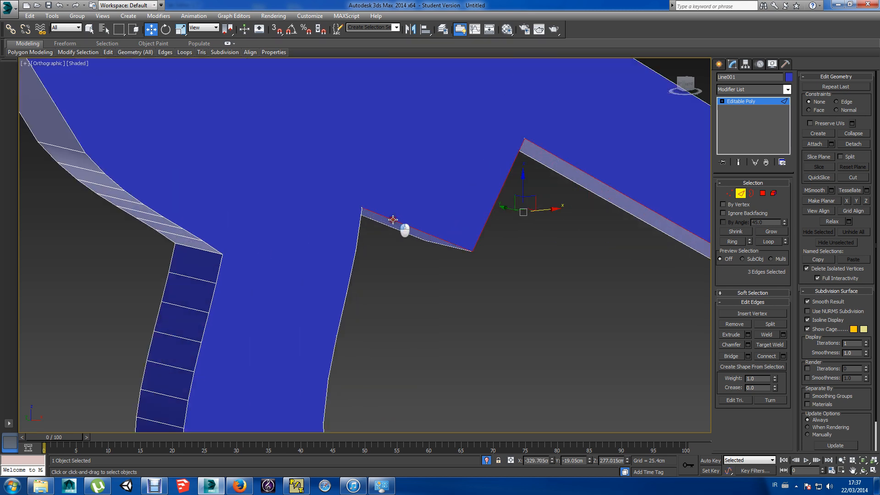
pyautogui.keyDown('ctrl'); pyautogui.click(360, 228); pyautogui.keyUp('ctrl')
pyautogui.scroll(-8, 352, 264)
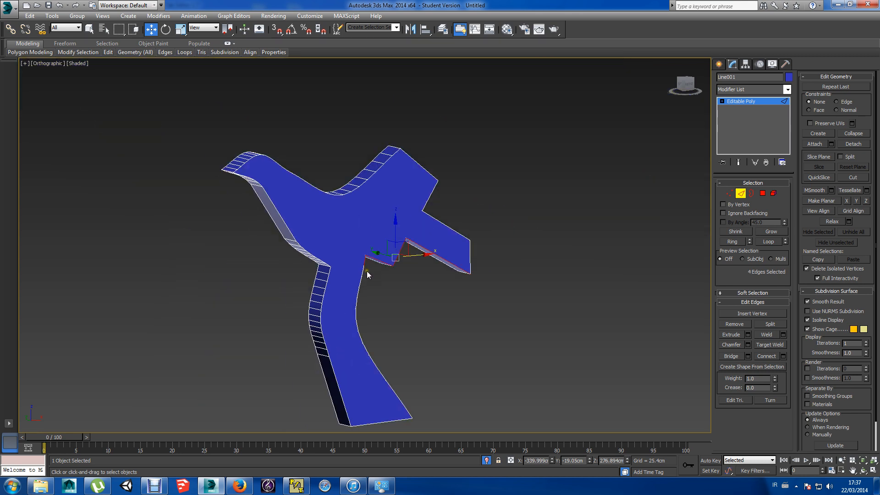
pyautogui.keyDown('alt'); pyautogui.moveTo(388, 280); pyautogui.dragTo(360, 262, button='middle'); pyautogui.keyUp('alt')
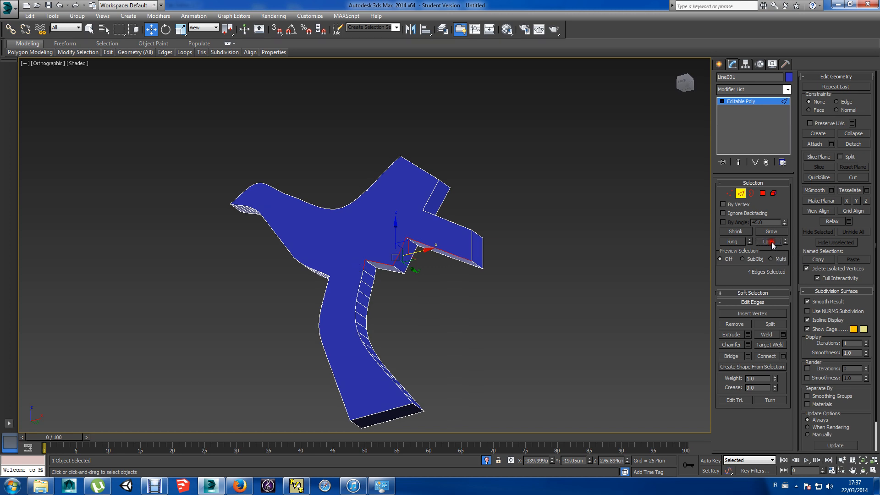
pyautogui.click(431, 268)
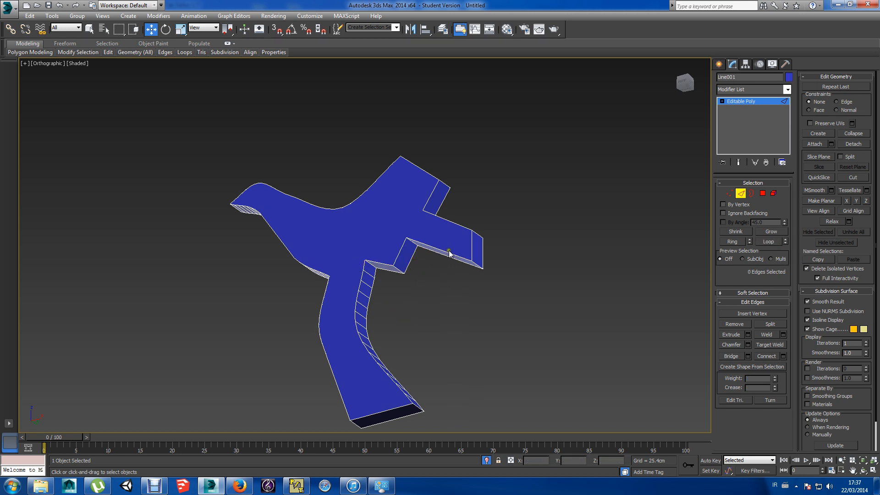
pyautogui.click(449, 252)
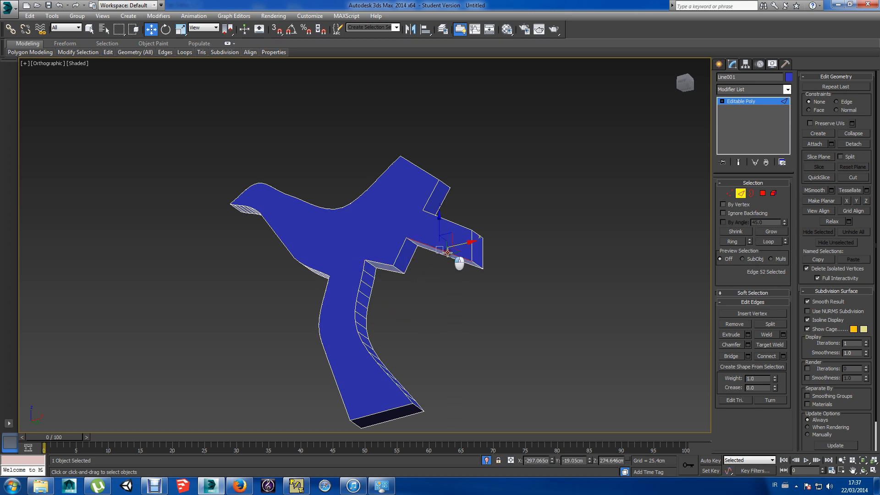
pyautogui.keyDown('ctrl'); pyautogui.click(472, 251); pyautogui.keyUp('ctrl')
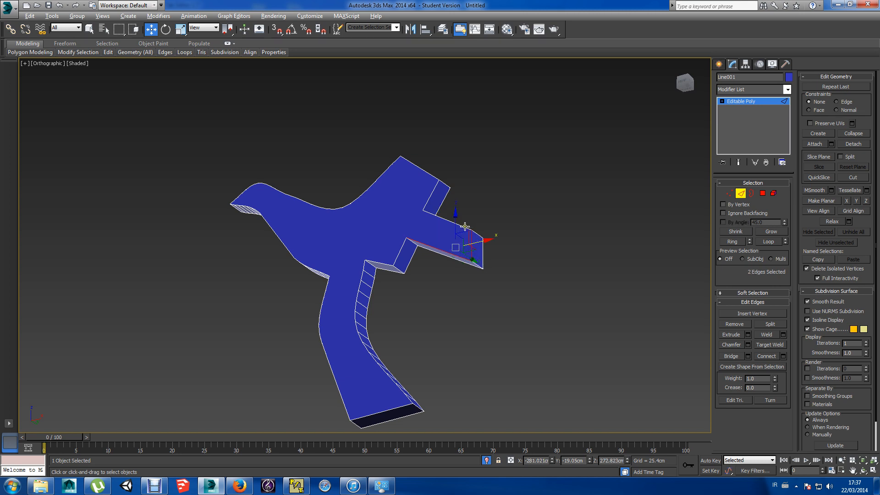
pyautogui.keyDown('alt'); pyautogui.moveTo(485, 312); pyautogui.dragTo(499, 320, button='middle'); pyautogui.keyUp('alt')
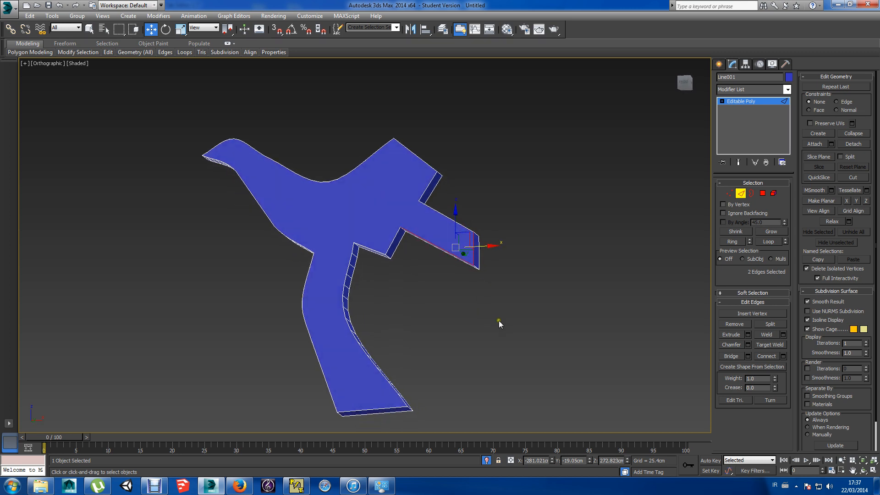
pyautogui.click(496, 320)
# Select the hammer's large front polygon and set up an Inset with an amount of 2 cm.
pyautogui.click(763, 193)
pyautogui.click(380, 221)
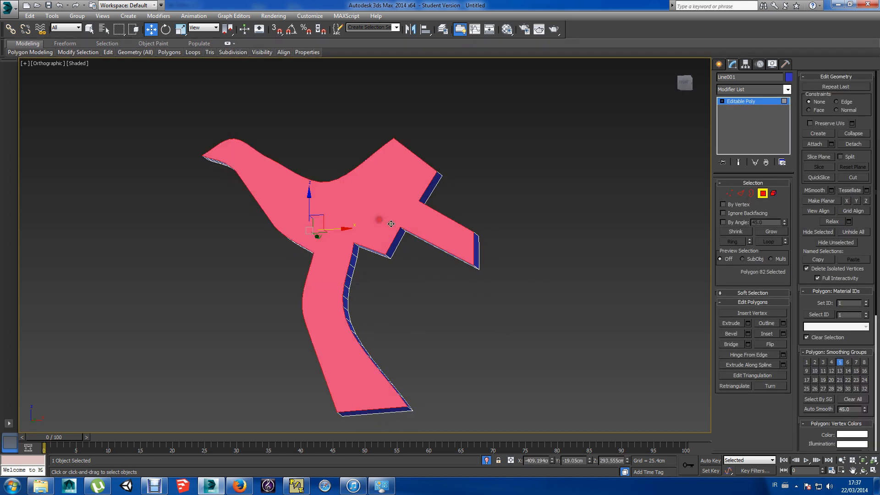
pyautogui.click(782, 334)
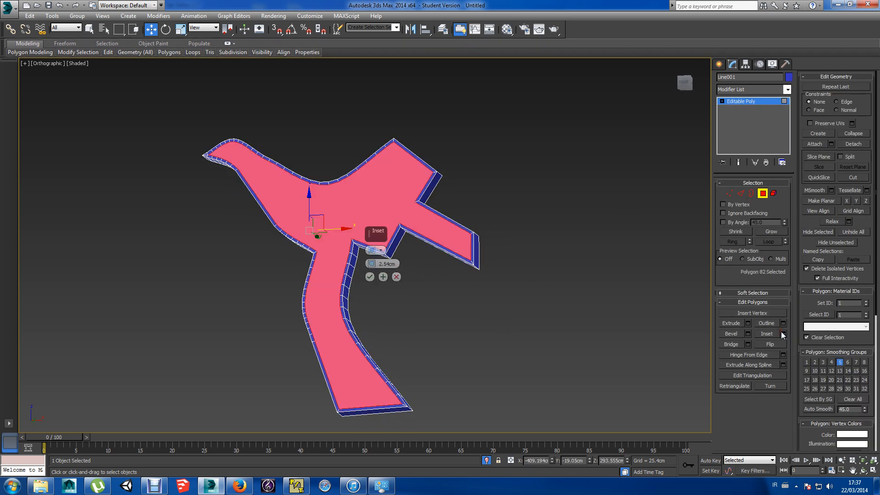
pyautogui.keyDown('alt'); pyautogui.moveTo(345, 286); pyautogui.dragTo(419, 317, button='middle'); pyautogui.keyUp('alt')
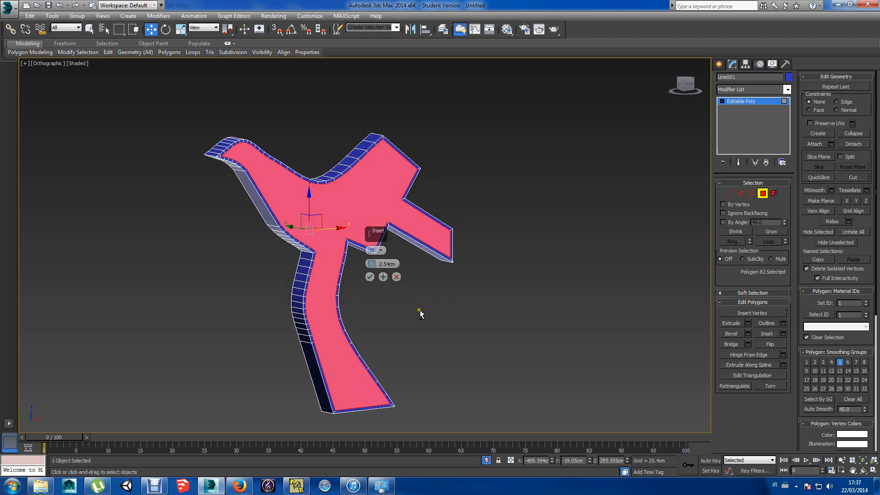
pyautogui.scroll(5, 277, 251)
pyautogui.moveTo(276, 250); pyautogui.dragTo(292, 280, button='middle')
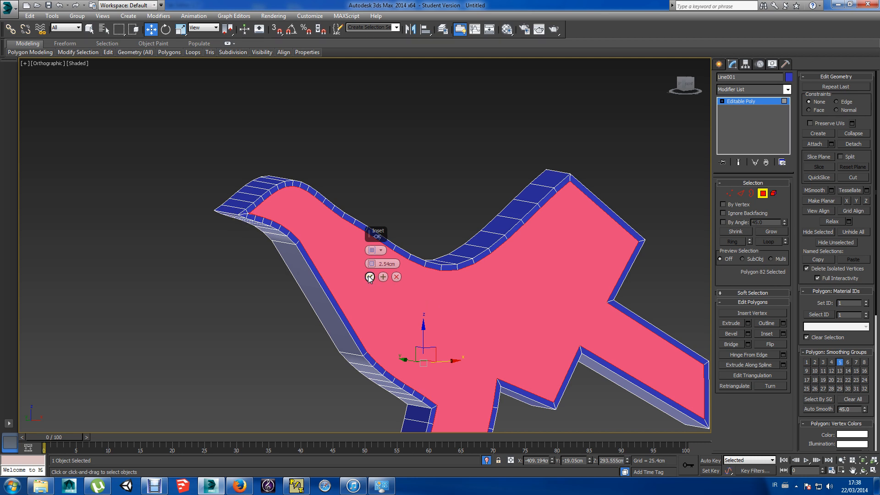
pyautogui.click(378, 264)
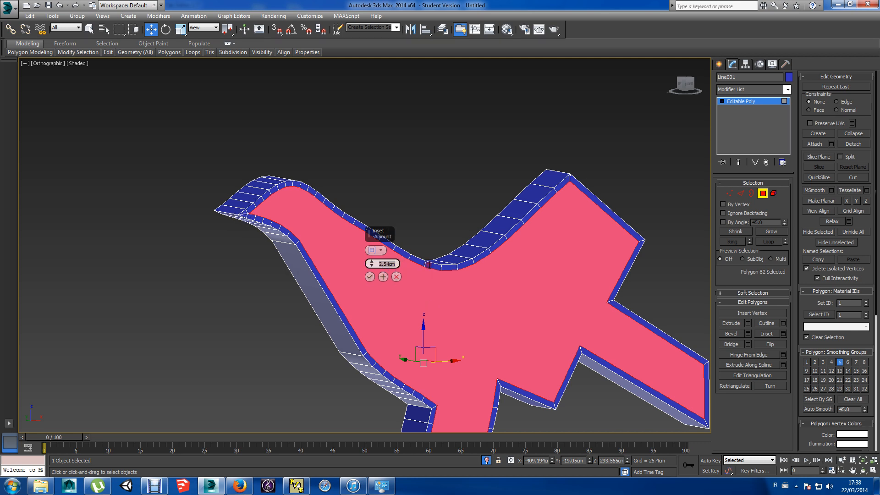
pyautogui.write('2')
pyautogui.press('Return')
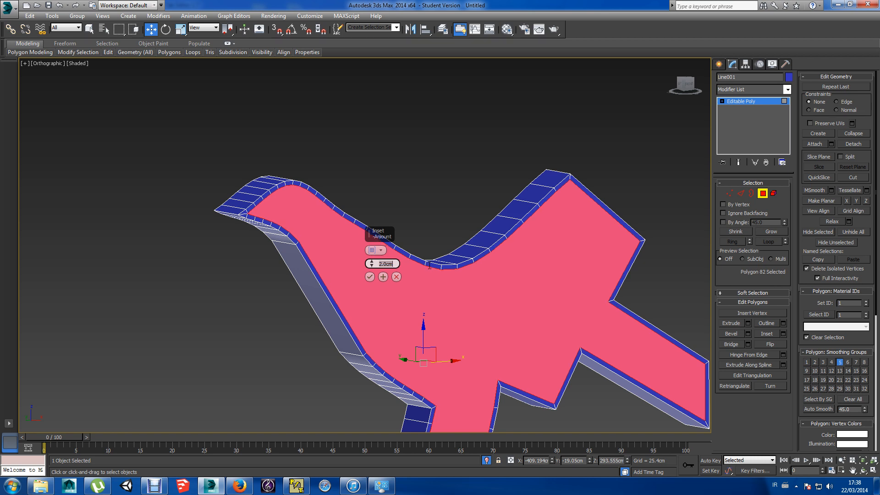
pyautogui.click(369, 277)
pyautogui.keyDown('alt'); pyautogui.moveTo(404, 383); pyautogui.dragTo(414, 359, button='middle'); pyautogui.keyUp('alt')
pyautogui.moveTo(413, 359); pyautogui.dragTo(414, 359)
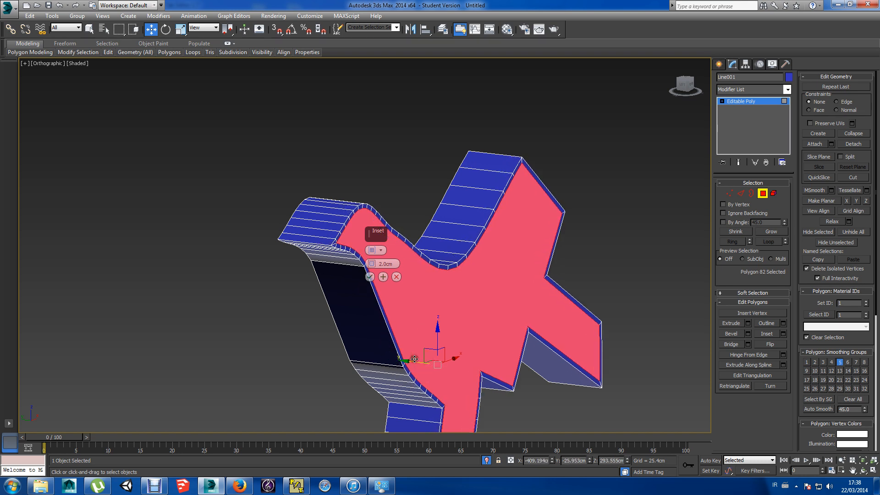
pyautogui.hotkey('ctrl', 'z')
pyautogui.click(397, 277)
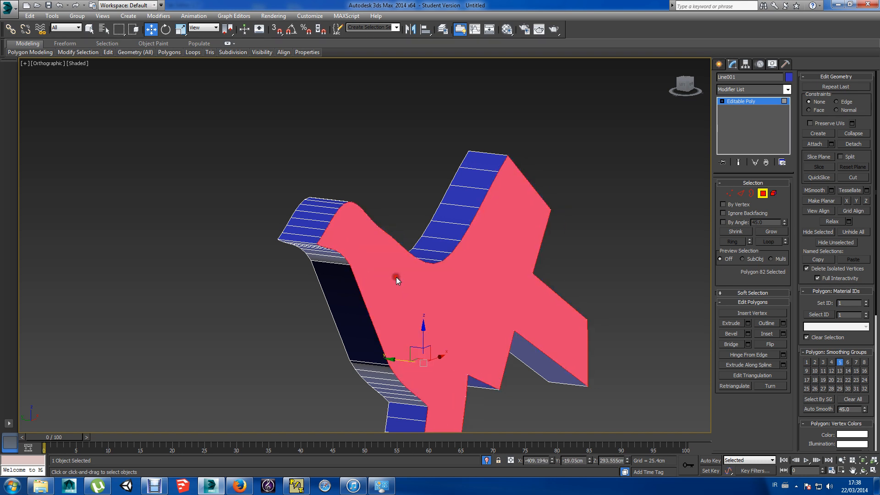
# Inset the hammer's front polygon by 2 cm and move the inner face outward to about Y -21.5 cm.
pyautogui.click(785, 334)
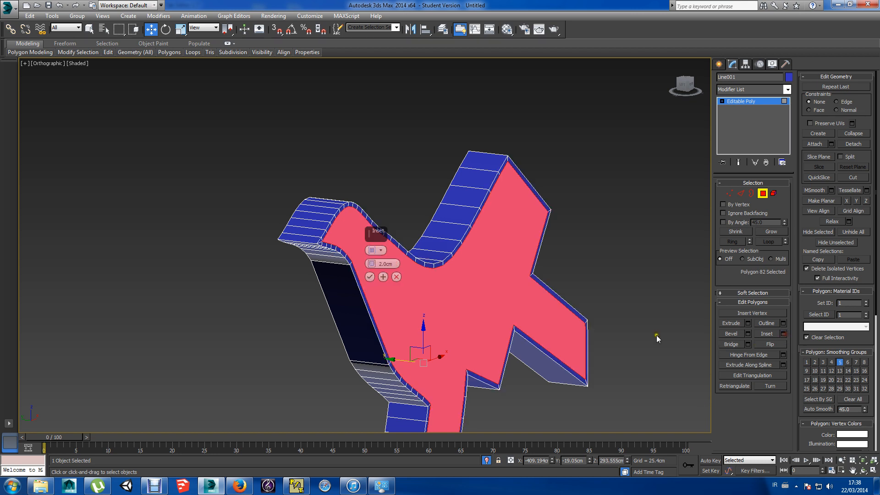
pyautogui.click(368, 277)
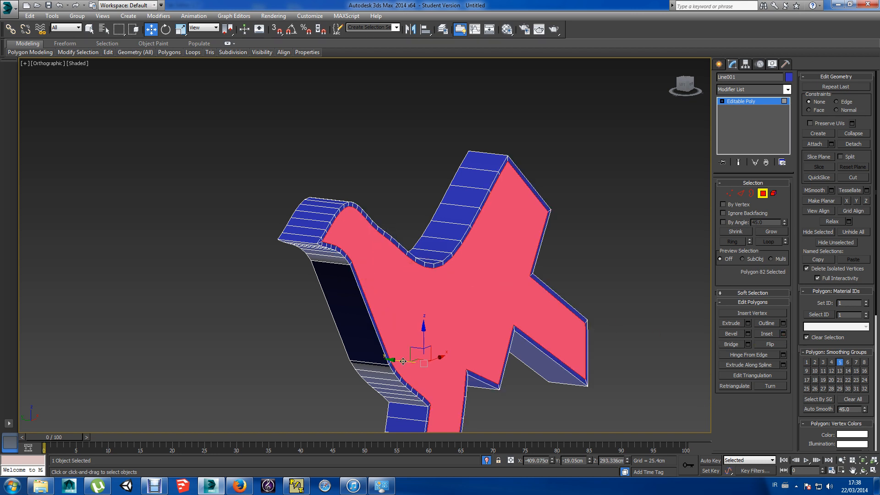
pyautogui.moveTo(403, 361); pyautogui.dragTo(412, 361)
# Select the large polygon on the hammer's opposite side and inset it by 2 cm.
pyautogui.moveTo(301, 364)
pyautogui.keyDown('alt'); pyautogui.mouseDown(button='middle')
pyautogui.moveTo(316, 358)
pyautogui.moveTo(293, 356)
pyautogui.mouseUp(button='middle'); pyautogui.keyUp('alt')
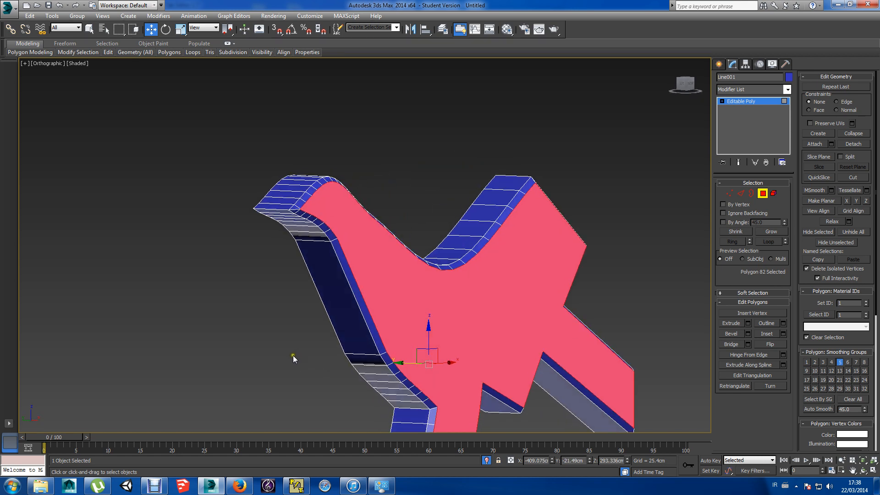
pyautogui.scroll(5, 293, 272)
pyautogui.moveTo(296, 223); pyautogui.dragTo(291, 284, button='middle')
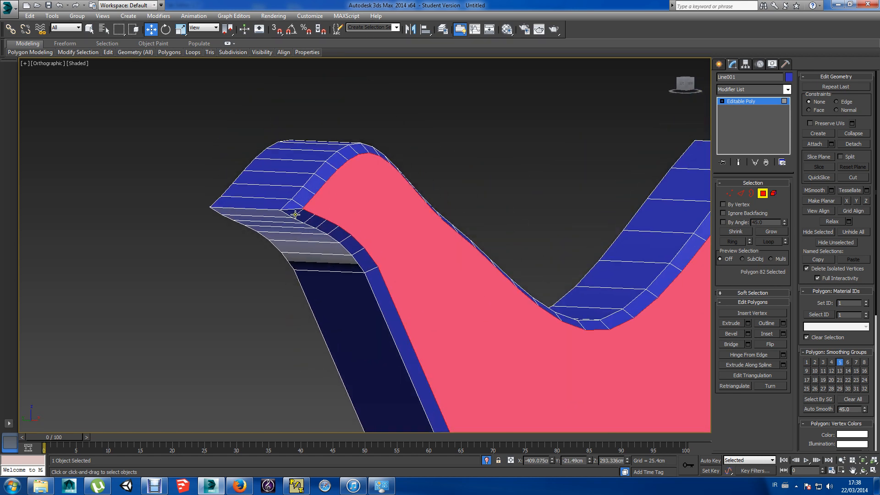
pyautogui.keyDown('alt'); pyautogui.moveTo(293, 221); pyautogui.dragTo(294, 215, button='middle'); pyautogui.keyUp('alt')
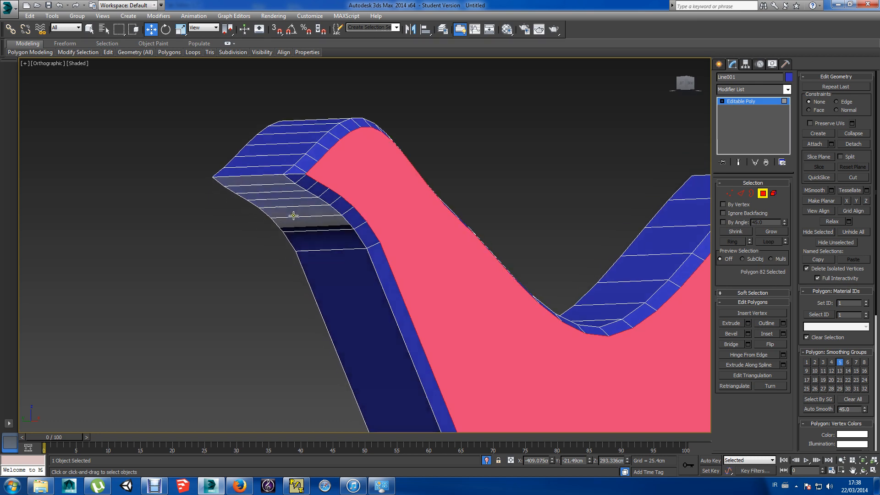
pyautogui.keyDown('alt'); pyautogui.moveTo(300, 184); pyautogui.dragTo(357, 212, button='middle'); pyautogui.keyUp('alt')
pyautogui.click(340, 232)
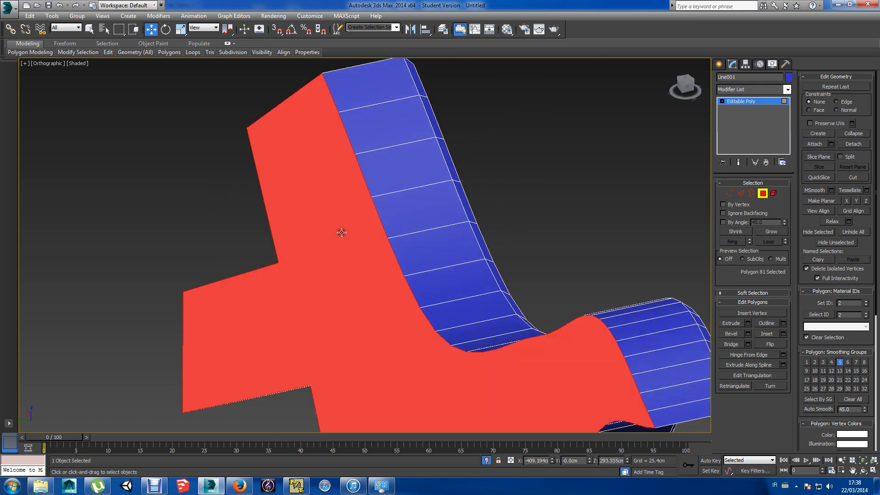
pyautogui.click(783, 333)
pyautogui.click(366, 279)
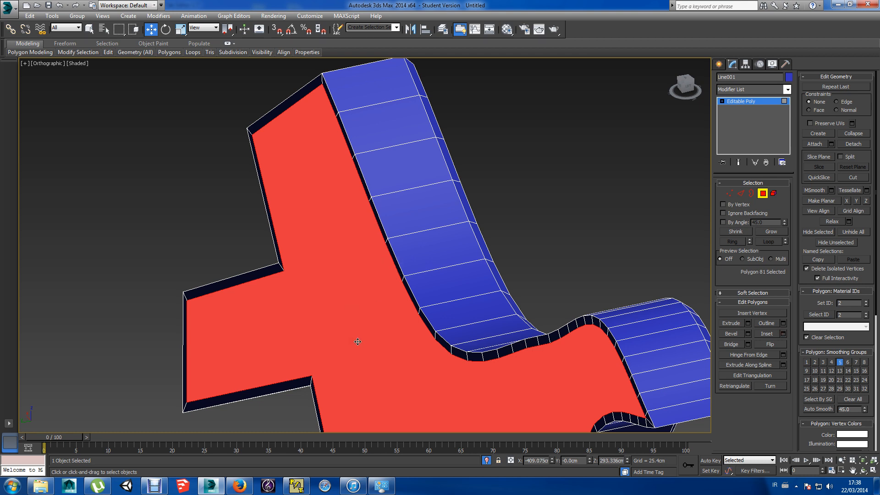
# Move the inset back polygon outward along Y to about 2.9 cm to bevel that side of the hammer.
pyautogui.scroll(-5, 384, 360)
pyautogui.keyDown('alt'); pyautogui.moveTo(384, 361); pyautogui.dragTo(379, 365, button='middle'); pyautogui.keyUp('alt')
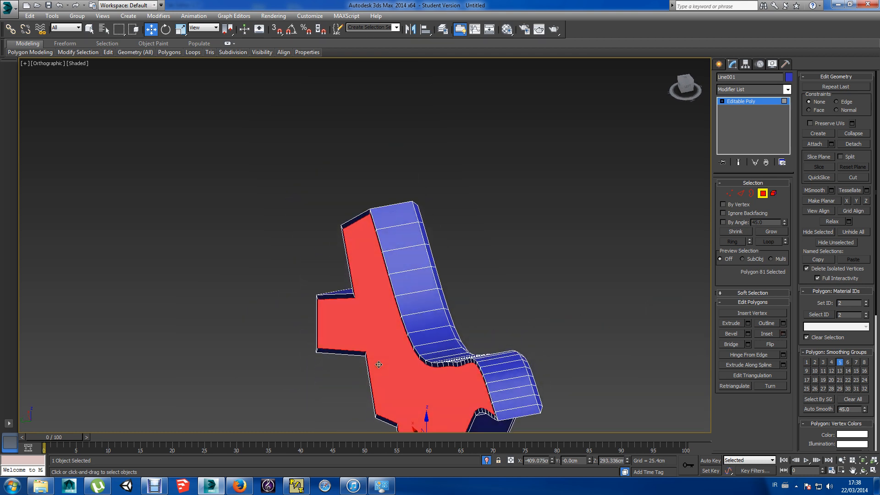
pyautogui.moveTo(396, 403); pyautogui.dragTo(392, 349, button='middle')
pyautogui.moveTo(382, 331); pyautogui.dragTo(377, 333)
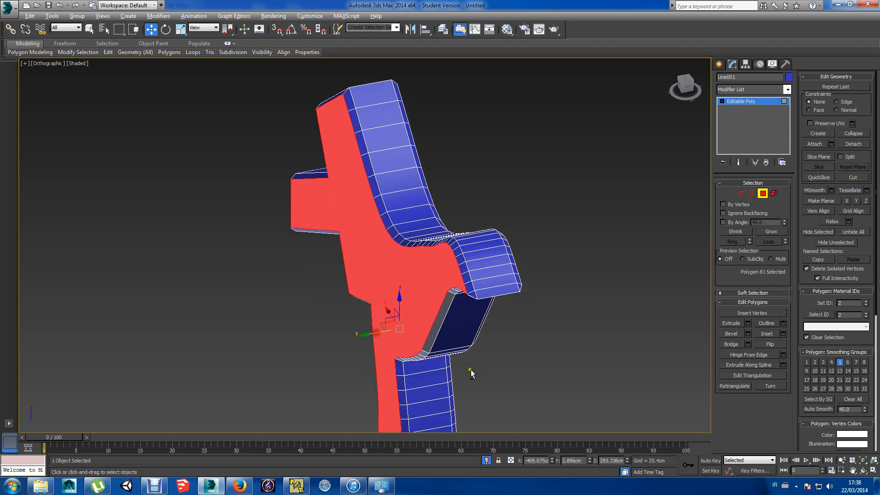
# Show the polygon and vertex statistics and end isolation to bring back the revolver reference image.
pyautogui.keyDown('alt'); pyautogui.moveTo(471, 367); pyautogui.dragTo(408, 360, button='middle'); pyautogui.keyUp('alt')
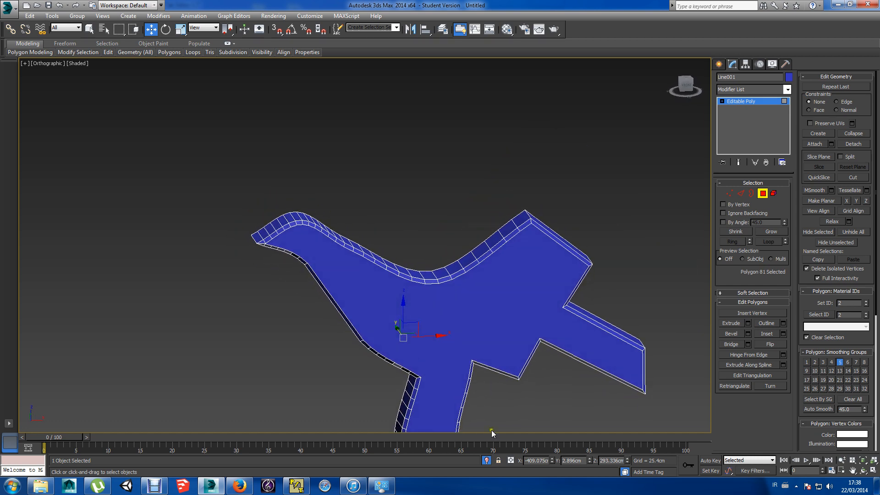
pyautogui.click(486, 460)
pyautogui.press('7')
pyautogui.click(487, 460)
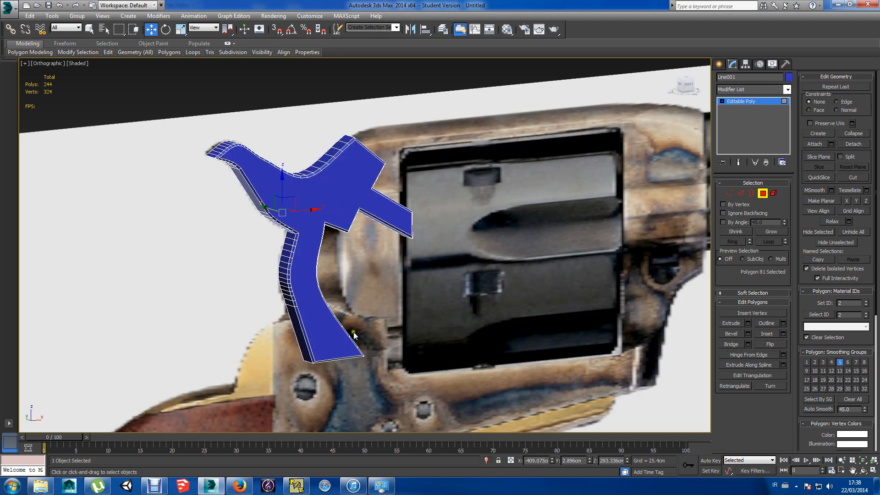
# Switch to the Front view with the whole revolver in frame and clear the polygon selection.
pyautogui.press('f')
pyautogui.click(333, 288)
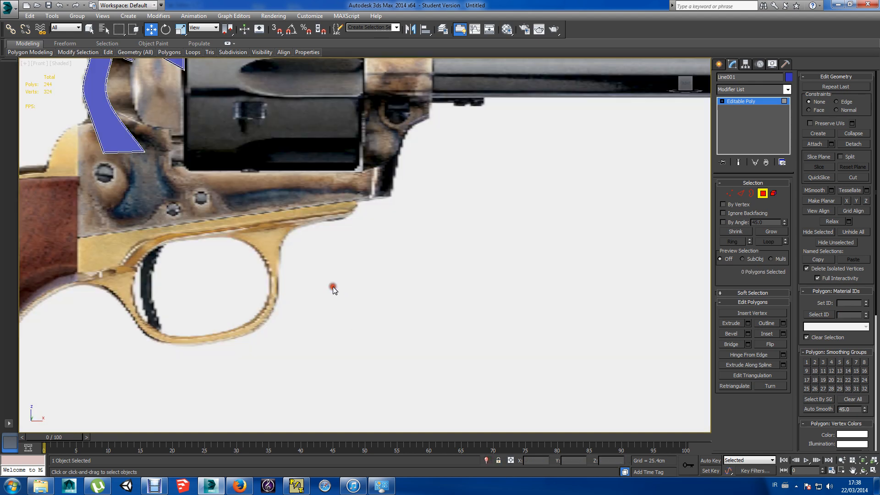
pyautogui.scroll(-5, 333, 288)
pyautogui.scroll(2, 333, 288)
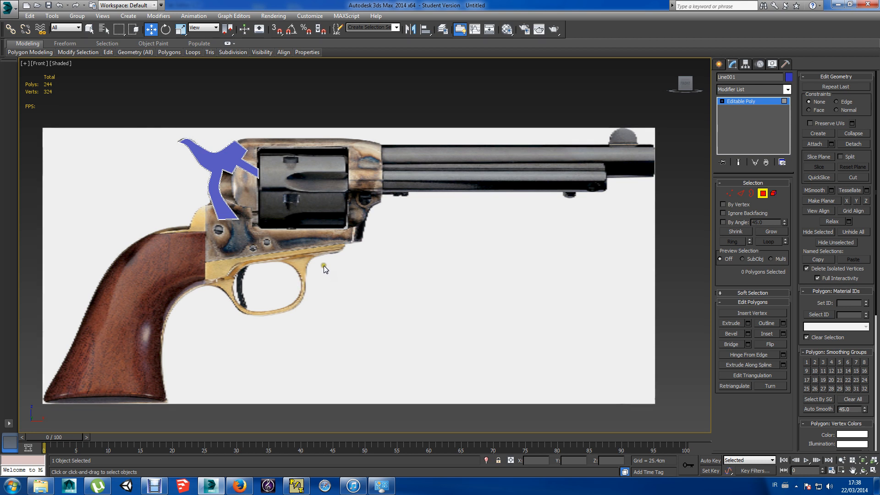
# Select the whole hammer at Element level and try to hide the selection.
pyautogui.click(219, 166)
pyautogui.rightClick(218, 164)
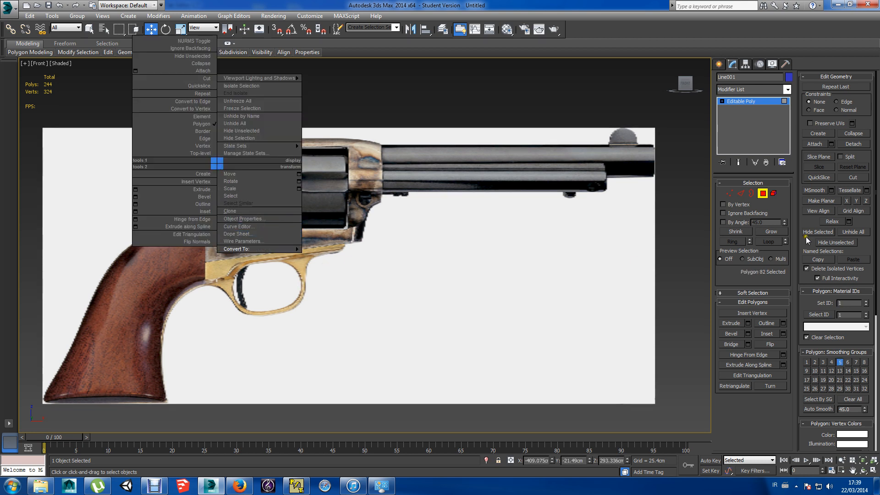
pyautogui.click(773, 194)
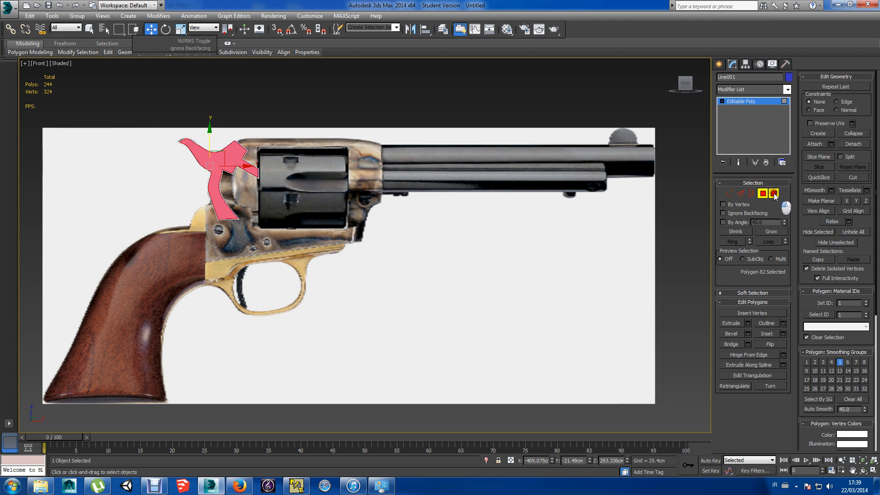
pyautogui.click(232, 155)
pyautogui.rightClick(231, 153)
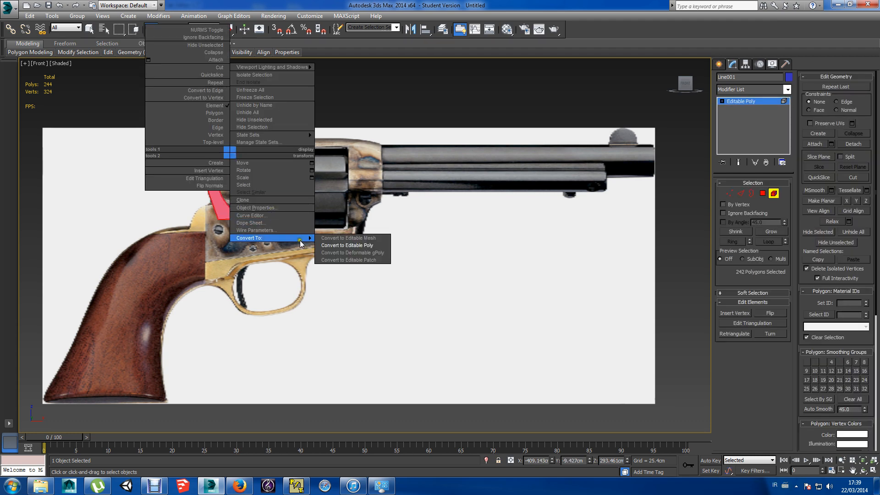
pyautogui.click(271, 127)
pyautogui.click(225, 163)
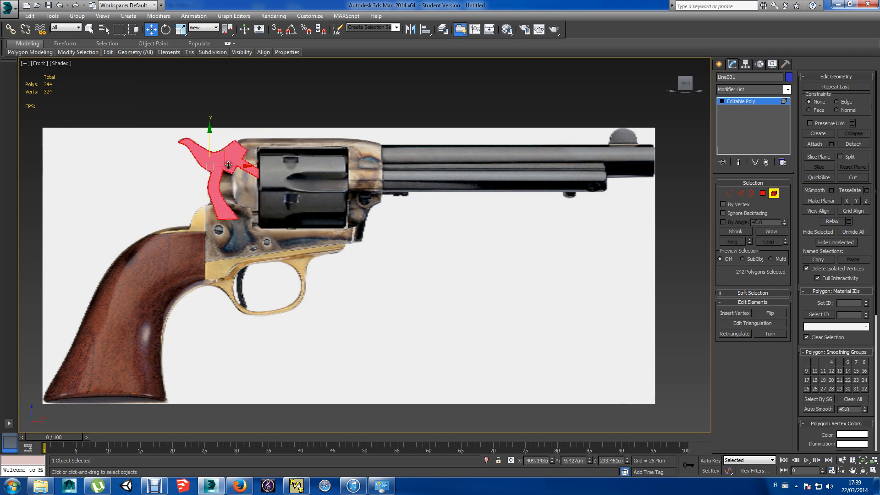
pyautogui.rightClick(224, 163)
pyautogui.click(244, 136)
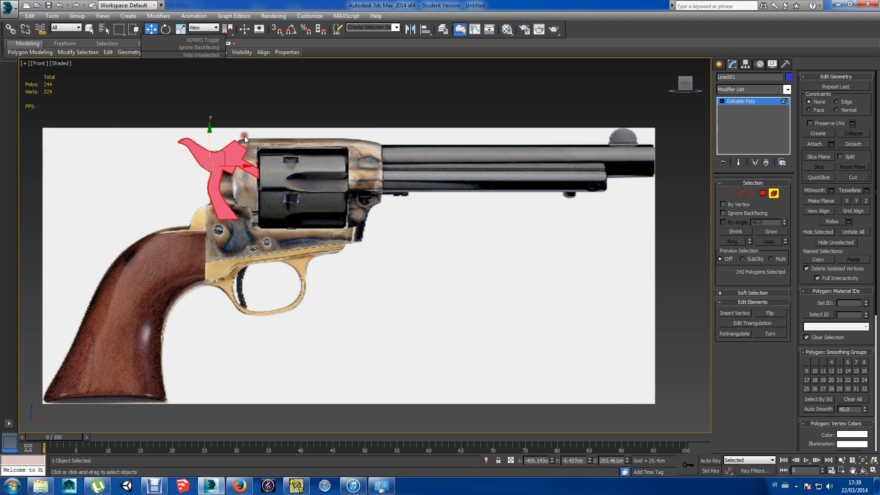
pyautogui.rightClick(225, 154)
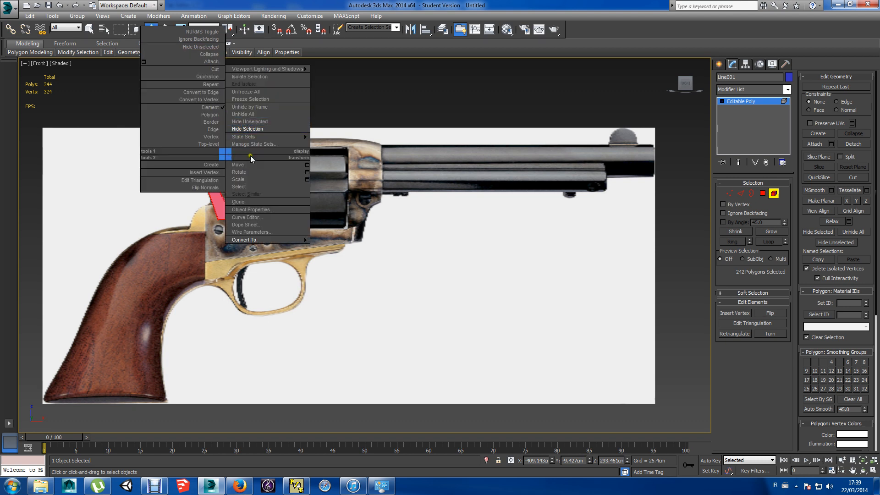
pyautogui.click(349, 264)
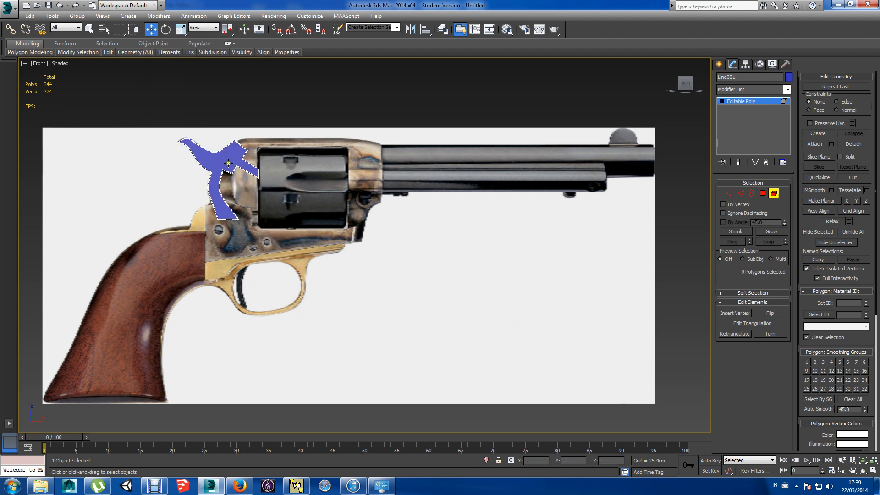
pyautogui.rightClick(228, 163)
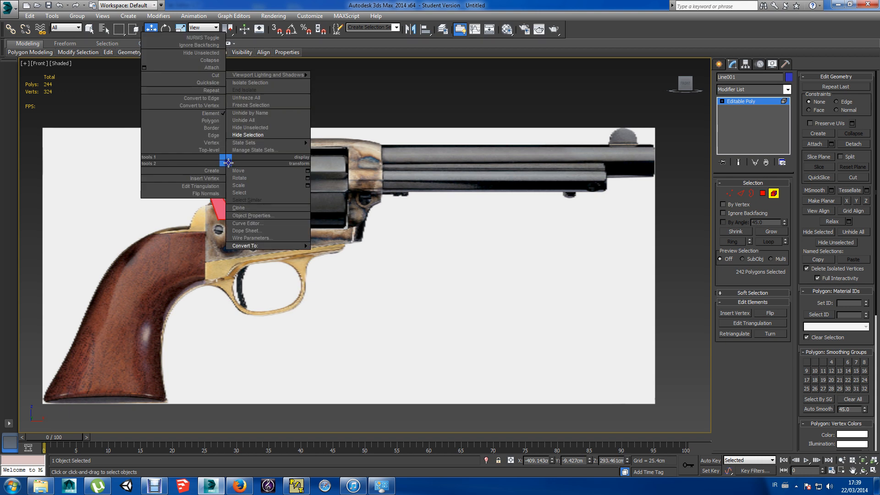
pyautogui.click(260, 135)
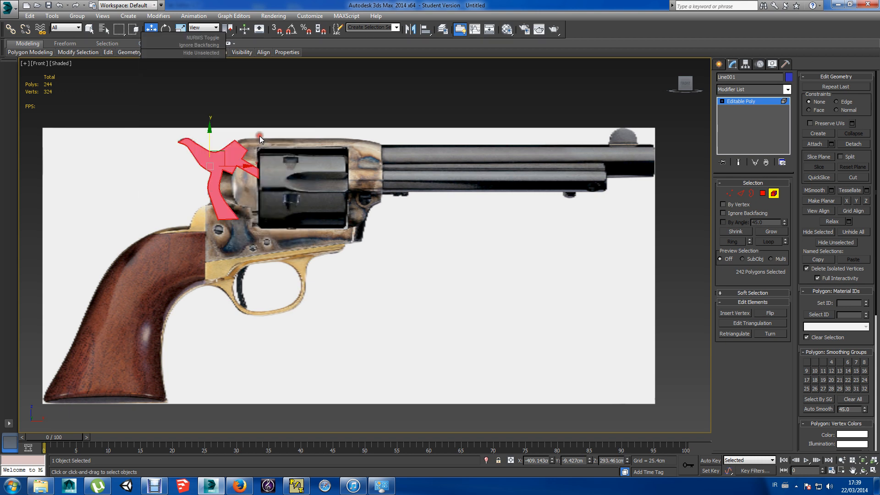
# Reselect the hammer element, try Unhide All, and try to freeze the selection.
pyautogui.click(278, 209)
pyautogui.click(206, 157)
pyautogui.rightClick(222, 163)
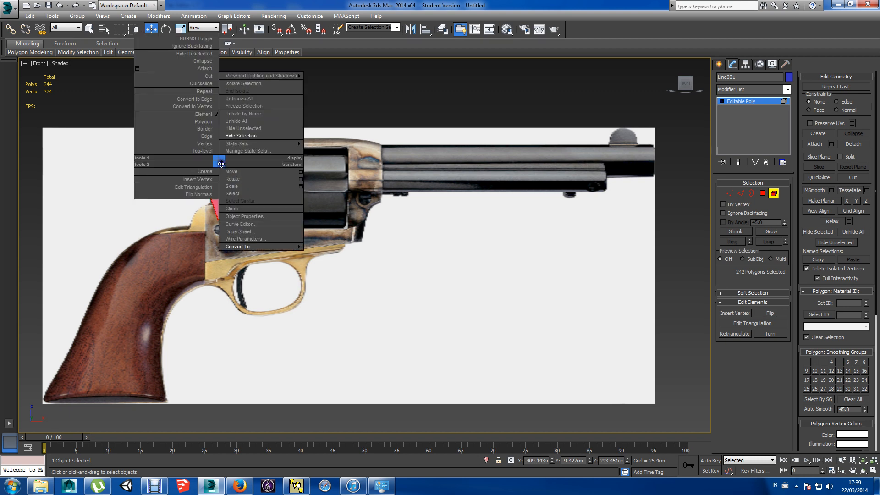
pyautogui.click(251, 122)
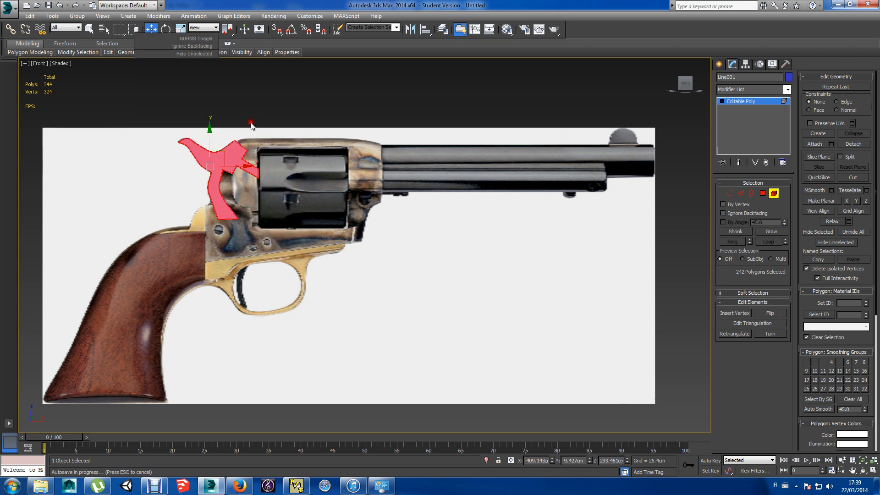
pyautogui.rightClick(227, 150)
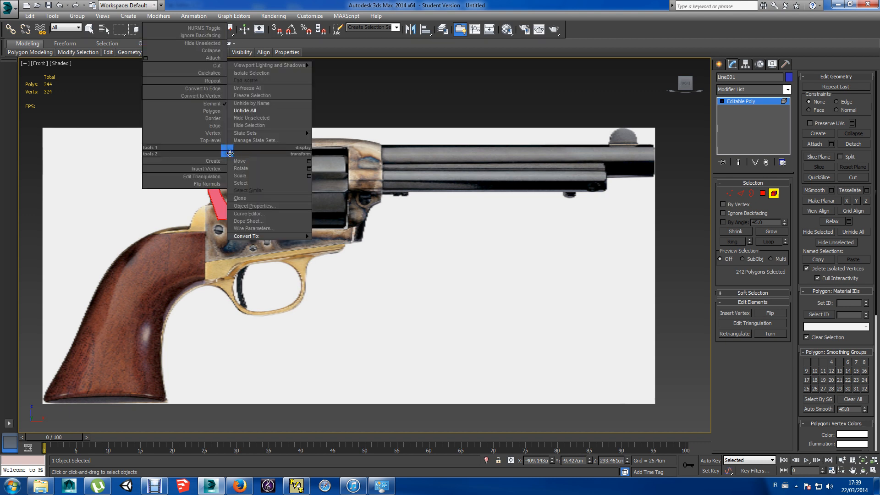
pyautogui.click(244, 96)
# Select the hammer element once more and retry hiding it over the reference image.
pyautogui.click(251, 194)
pyautogui.click(229, 159)
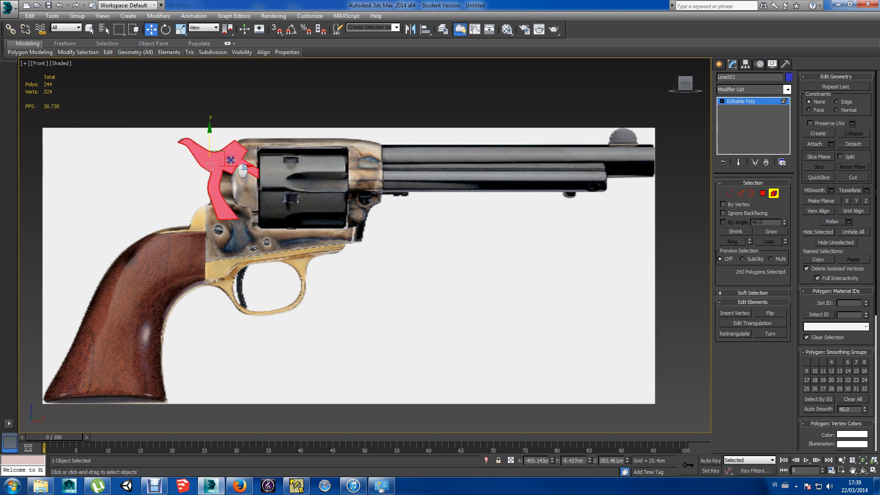
pyautogui.rightClick(227, 158)
pyautogui.click(255, 133)
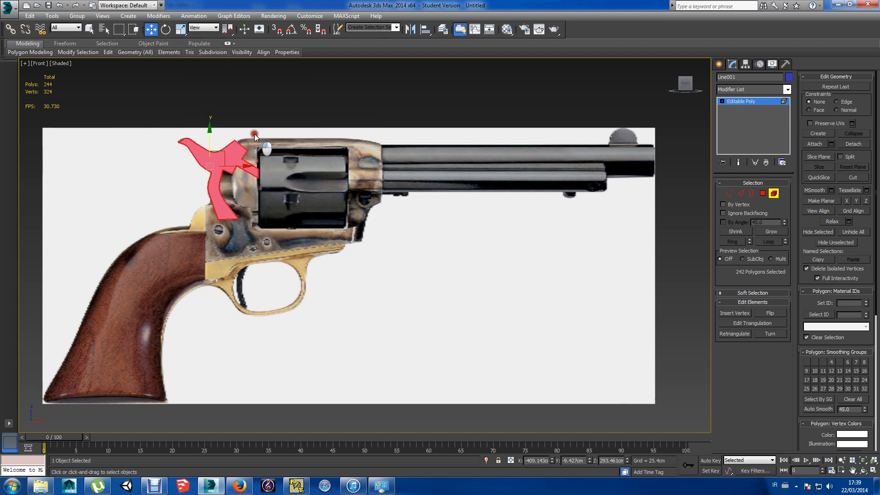
# Clear the hammer's element selection with the whole revolver kept in frame in the Front view.
pyautogui.click(252, 212)
pyautogui.moveTo(252, 215)
pyautogui.mouseDown(button='middle')
pyautogui.moveTo(301, 210)
pyautogui.moveTo(239, 234)
pyautogui.moveTo(288, 221)
pyautogui.moveTo(259, 212)
pyautogui.mouseUp(button='middle')
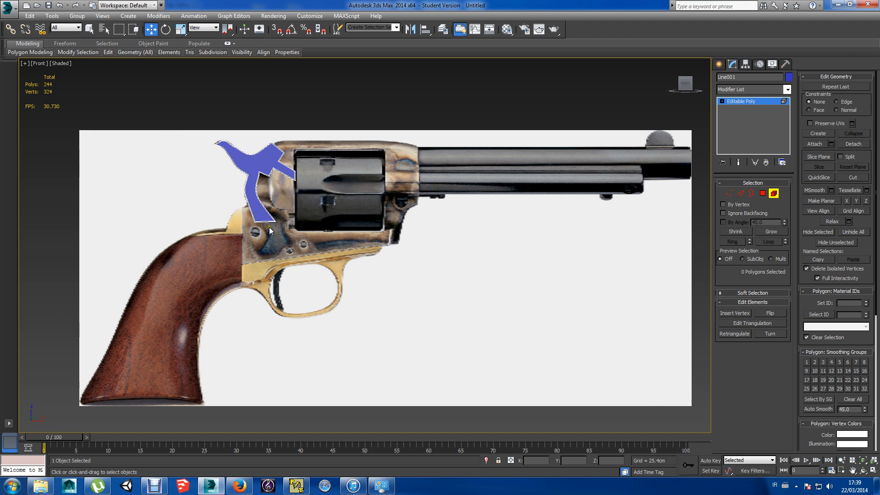
pyautogui.click(254, 175)
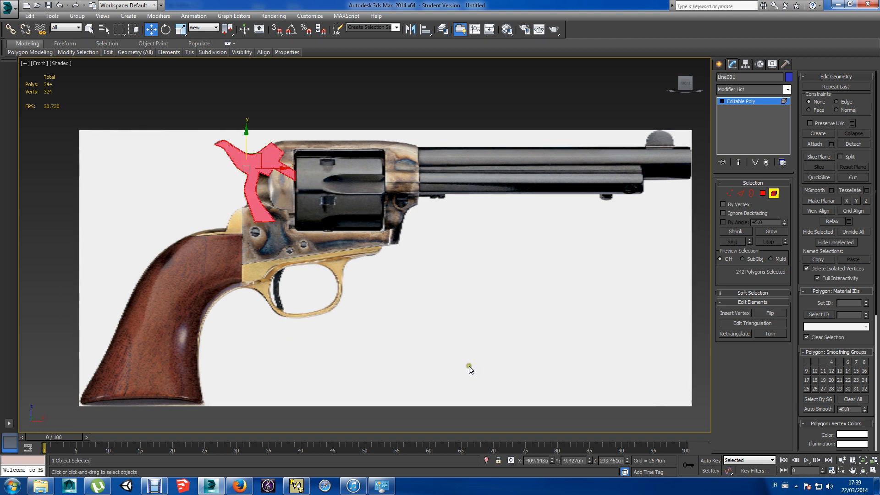
pyautogui.click(348, 252)
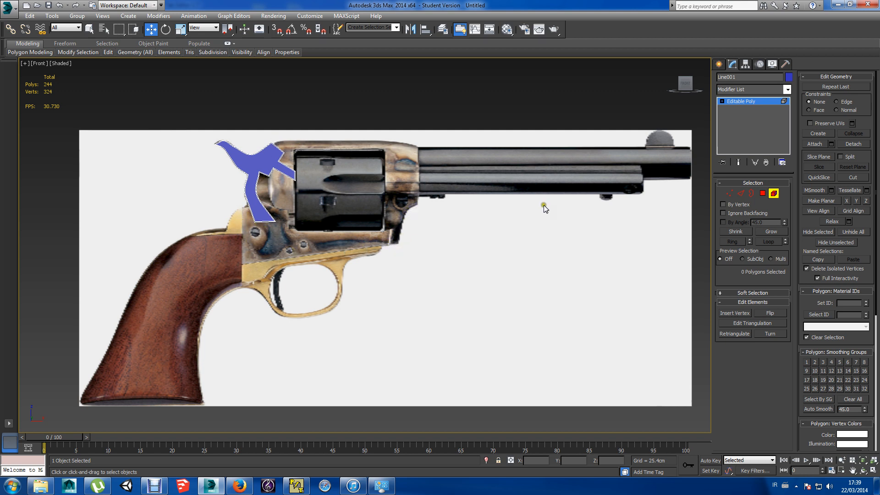
# Start a new Line spline below the hammer and trace the rear of the revolver frame down to the brass trigger-guard strip.
pyautogui.click(719, 64)
pyautogui.click(736, 132)
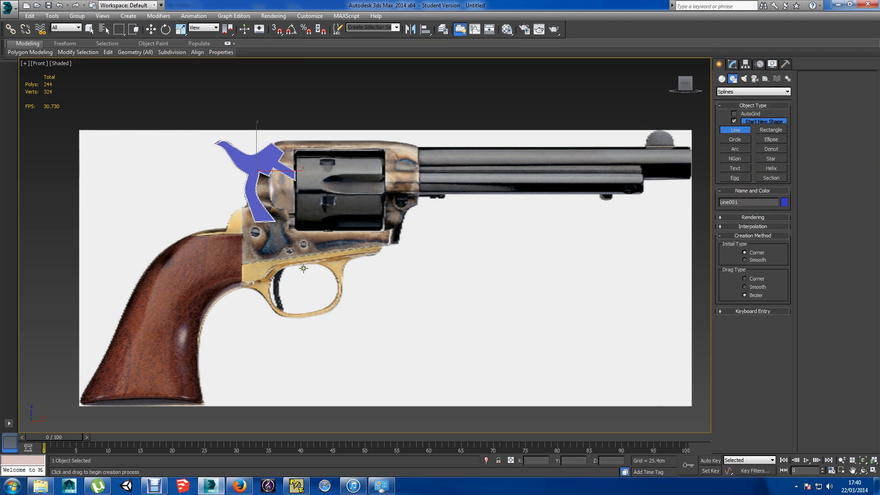
pyautogui.click(246, 206)
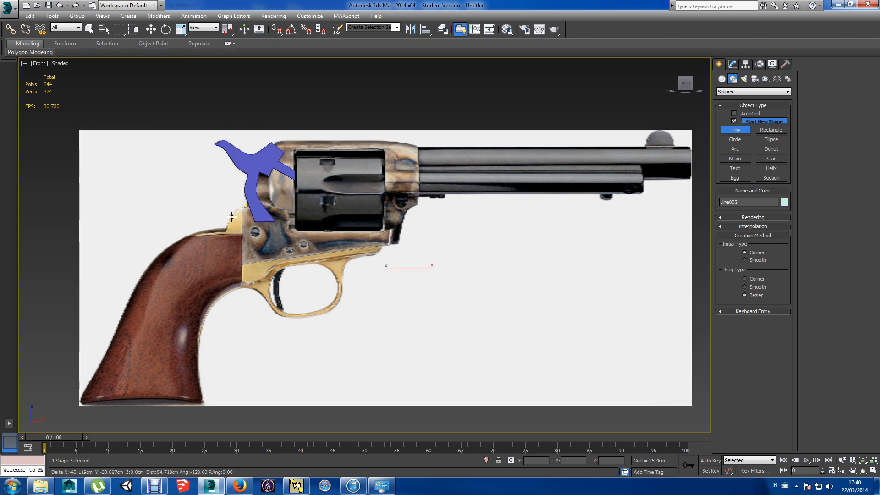
pyautogui.click(230, 219)
pyautogui.click(226, 233)
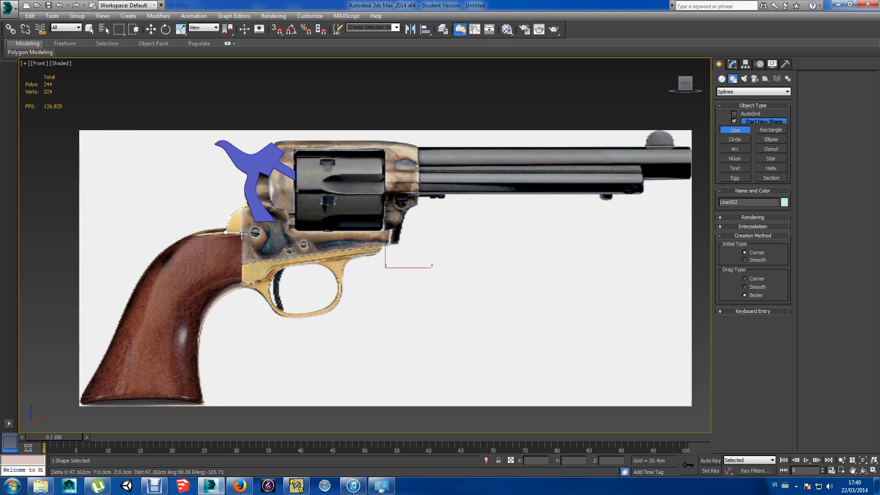
pyautogui.click(242, 233)
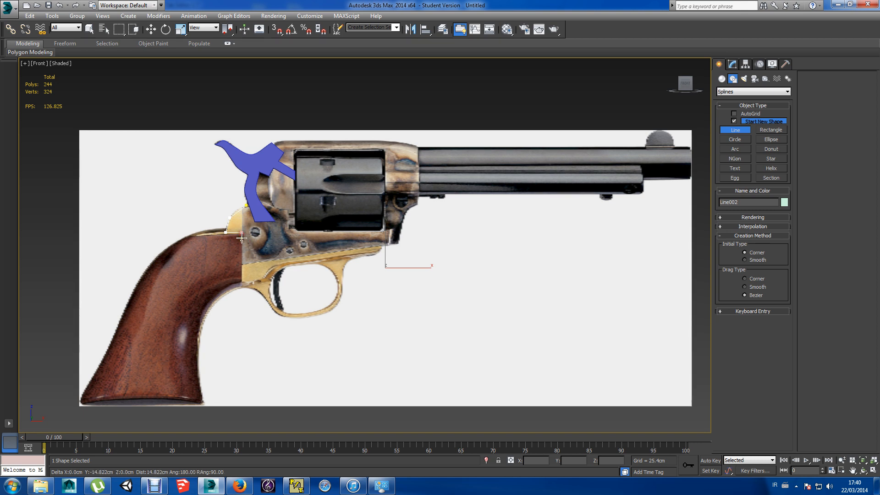
pyautogui.click(242, 266)
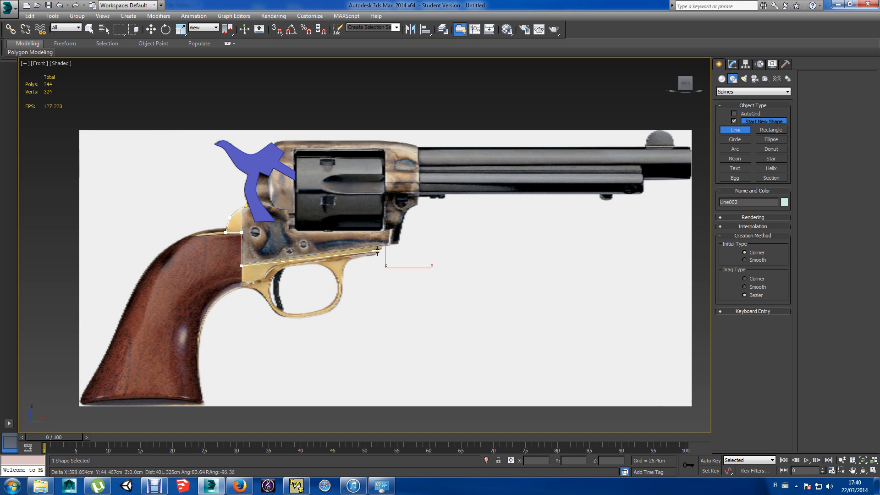
# Continue the frame outline along its lower edge and up the front edge to where the barrel begins.
pyautogui.click(400, 244)
pyautogui.click(403, 220)
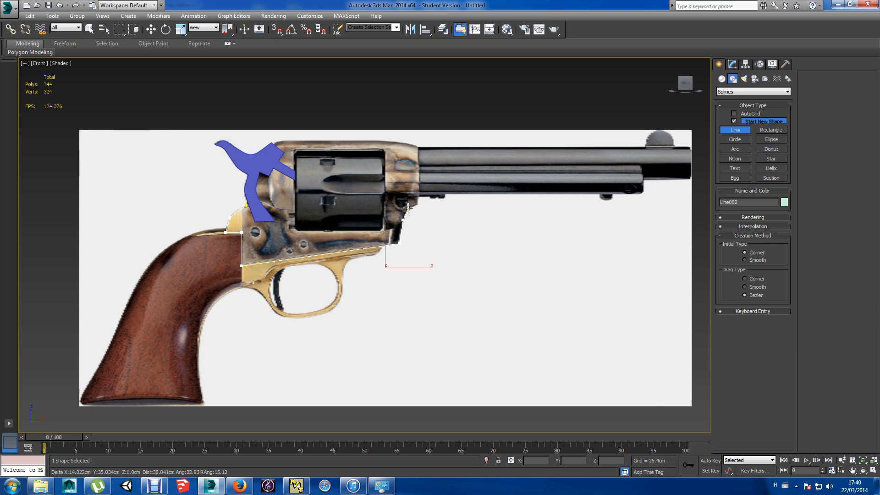
pyautogui.click(407, 208)
pyautogui.click(418, 203)
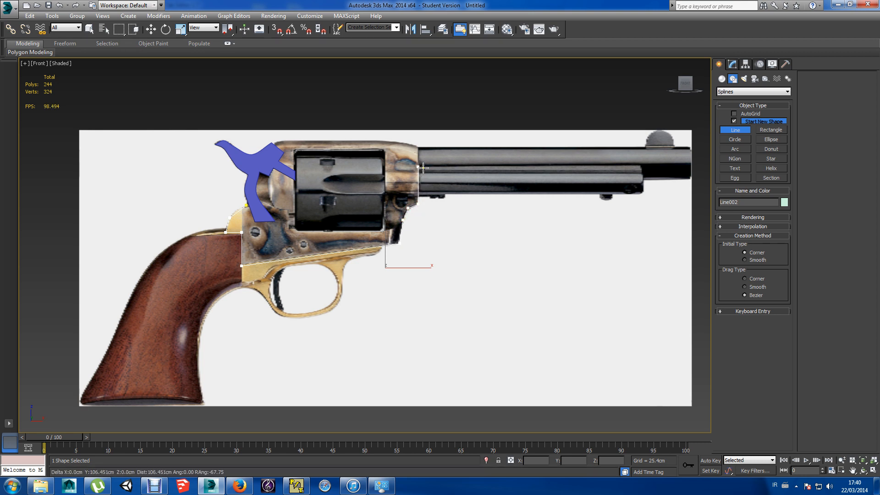
pyautogui.click(418, 146)
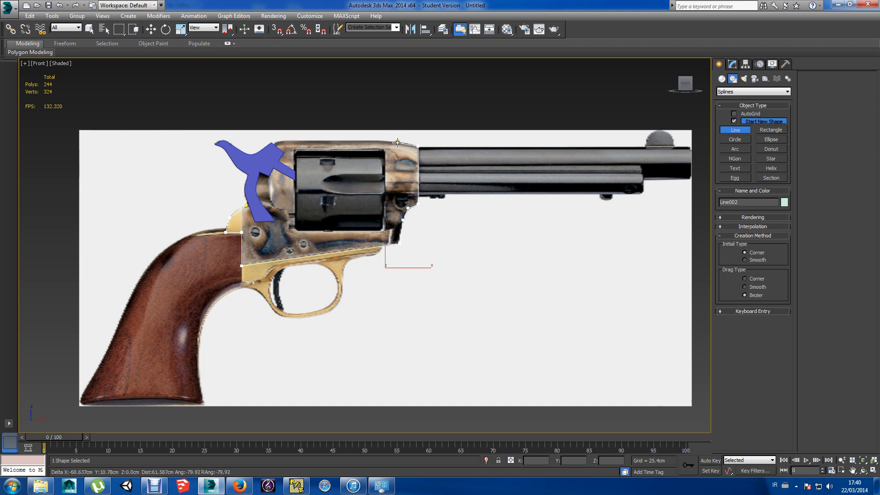
# Trace the frame's top edge and the edge behind the cylinder back to the start point, close the spline and finish the line.
pyautogui.click(397, 142)
pyautogui.click(285, 141)
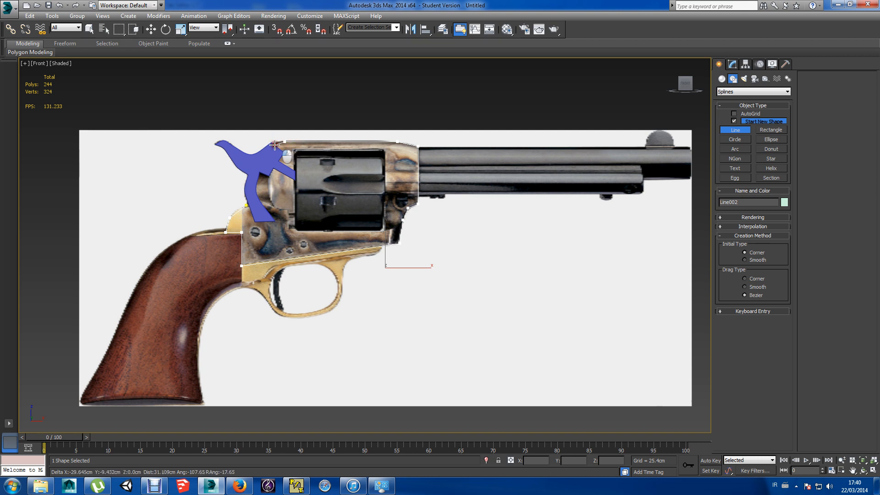
pyautogui.click(275, 145)
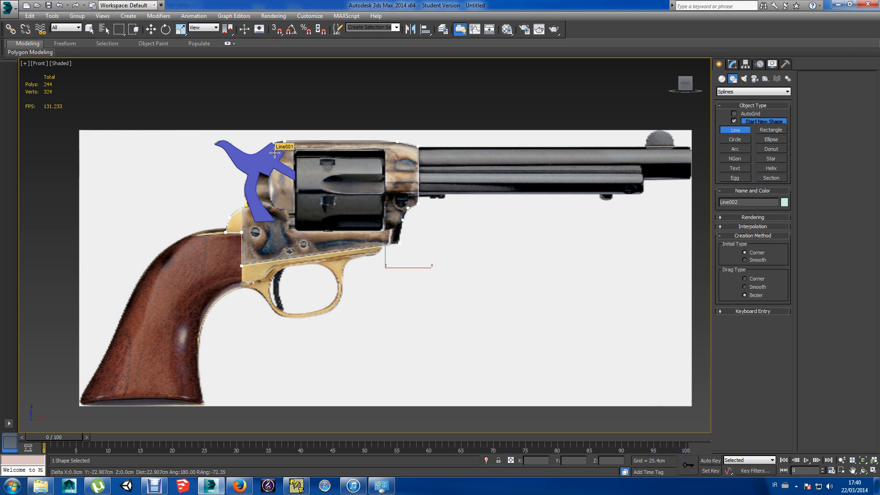
pyautogui.click(275, 203)
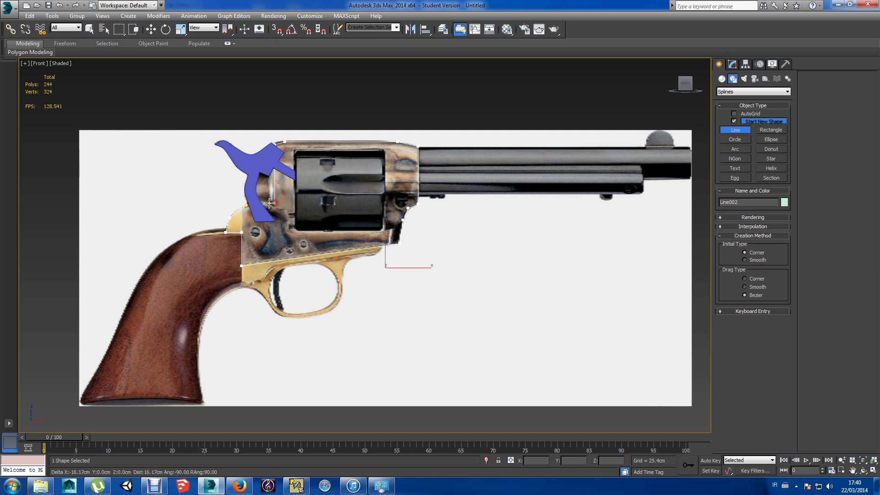
pyautogui.click(245, 206)
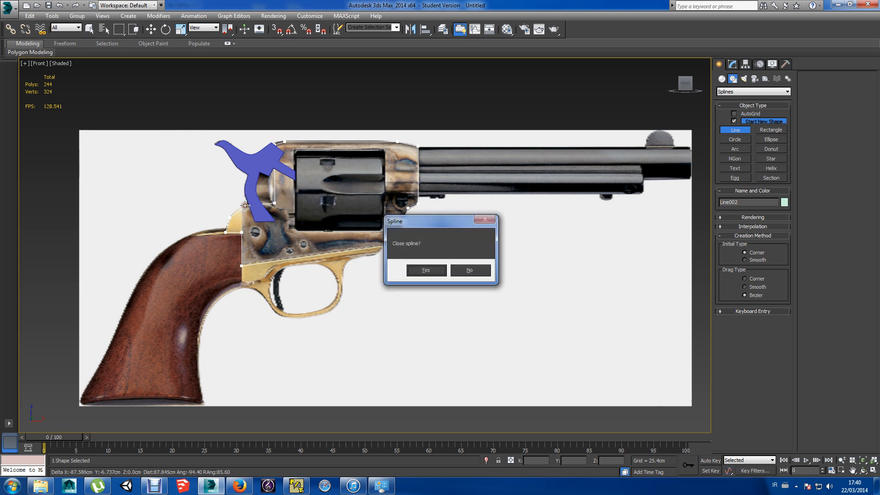
pyautogui.click(425, 271)
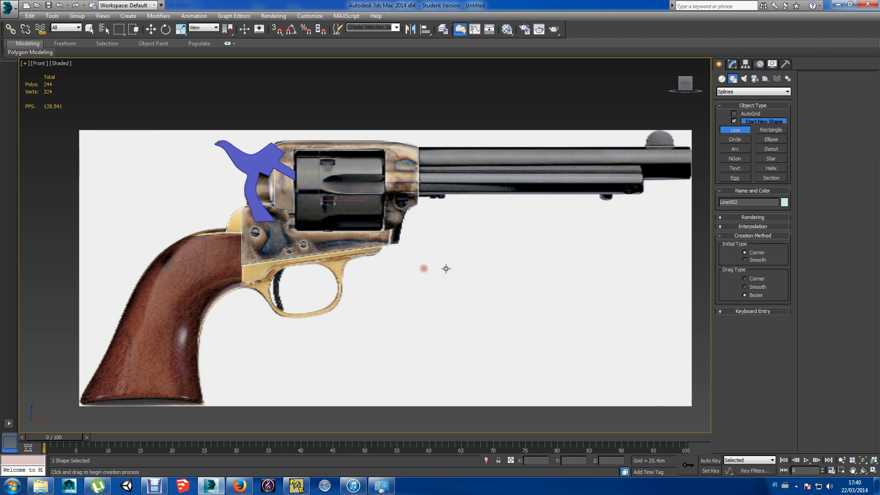
pyautogui.rightClick(417, 253)
# Try moving the hammer away from the revolver and hiding it, and undo both changes.
pyautogui.click(253, 165)
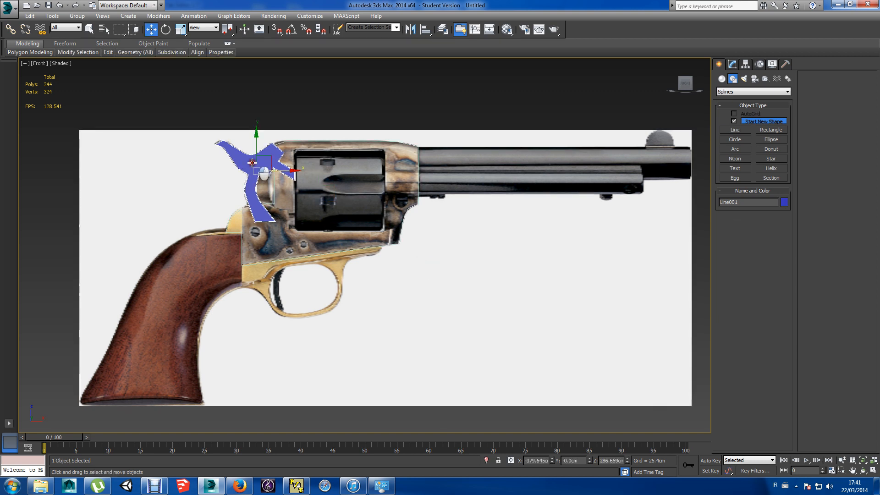
pyautogui.moveTo(287, 171); pyautogui.dragTo(176, 177)
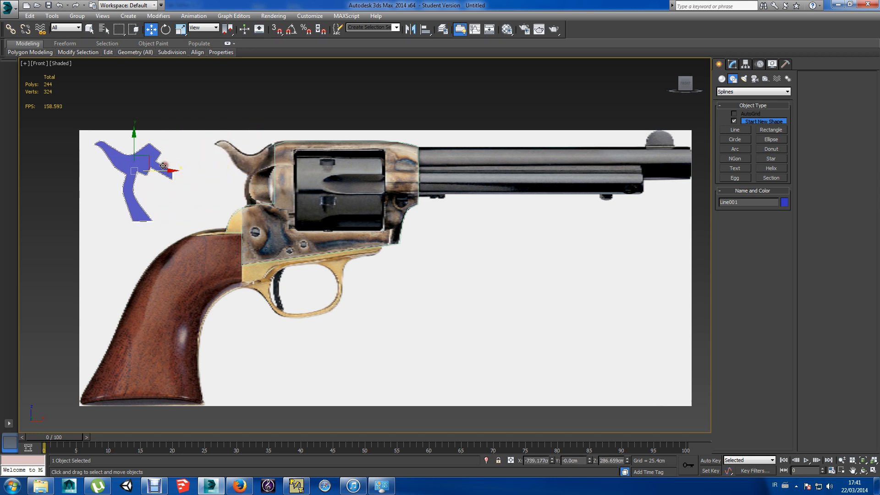
pyautogui.rightClick(151, 161)
pyautogui.click(174, 133)
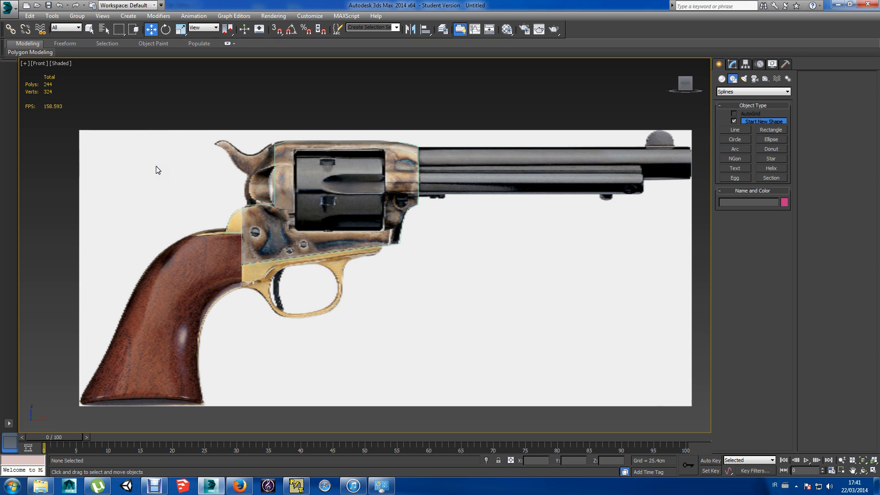
pyautogui.hotkey('ctrl', 'z')
pyautogui.hotkey('ctrl', 'z')
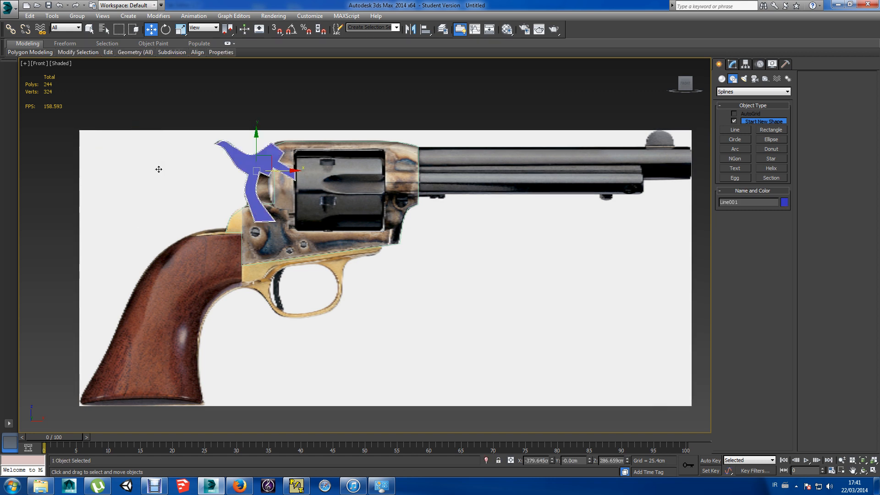
# Hide the hammer object in its original position over the reference image.
pyautogui.rightClick(274, 161)
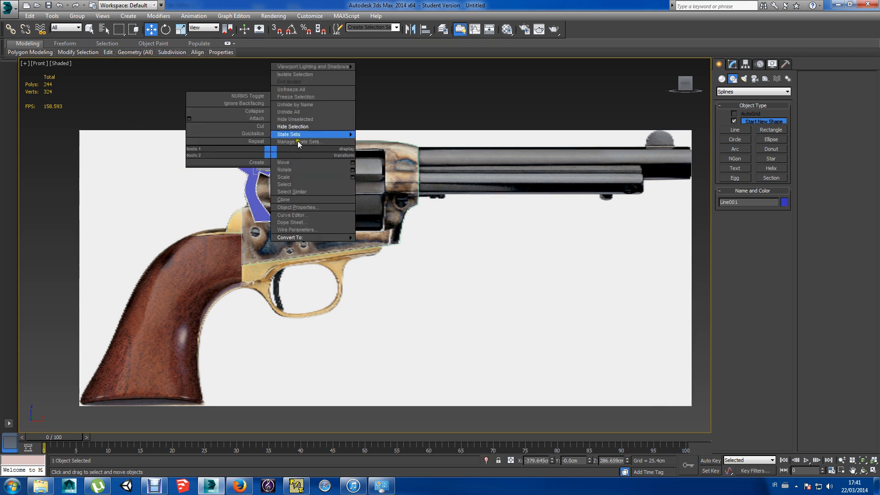
pyautogui.click(298, 127)
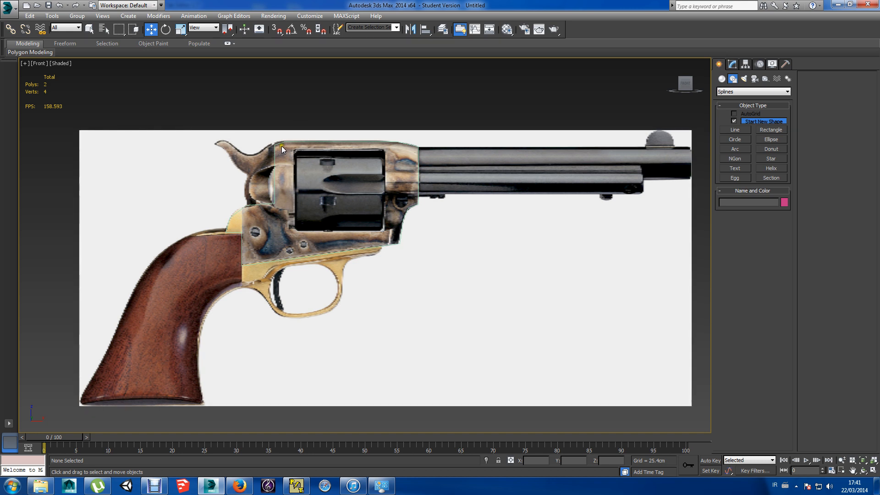
pyautogui.rightClick(283, 140)
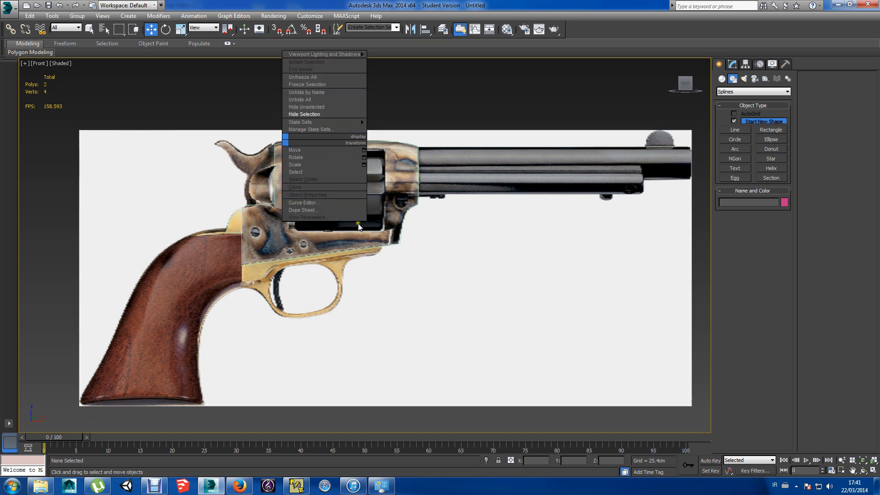
pyautogui.click(393, 243)
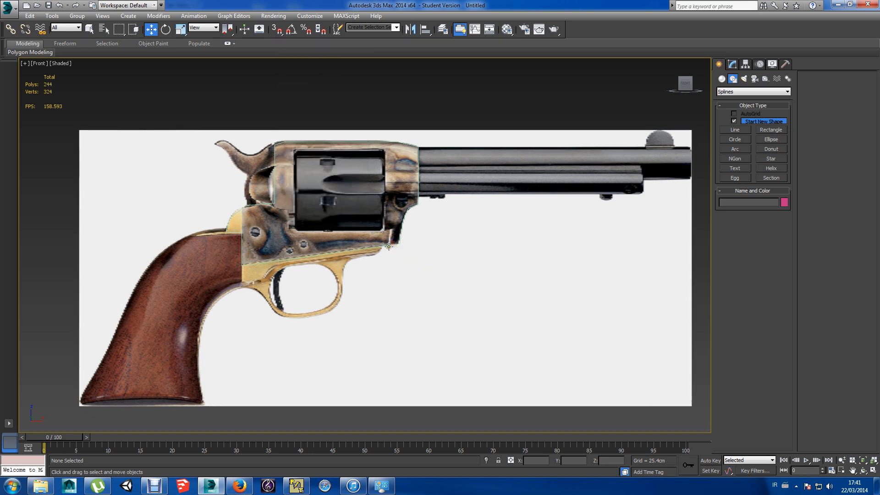
# Select the frame outline, convert it to an Editable Spline and enter Vertex level.
pyautogui.click(381, 234)
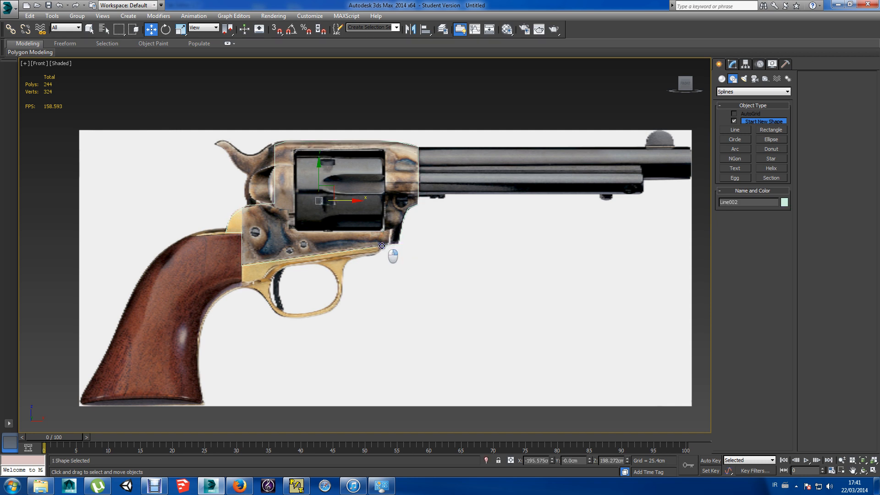
pyautogui.rightClick(379, 243)
pyautogui.moveTo(447, 328)
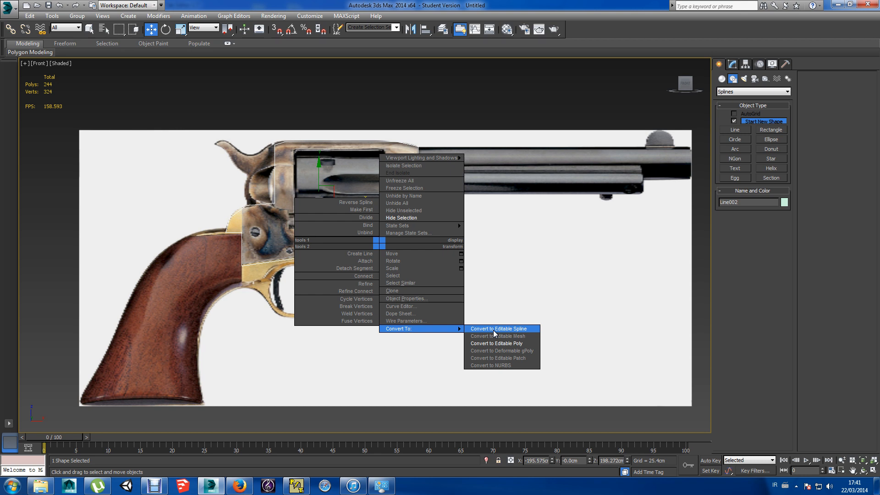
pyautogui.click(494, 330)
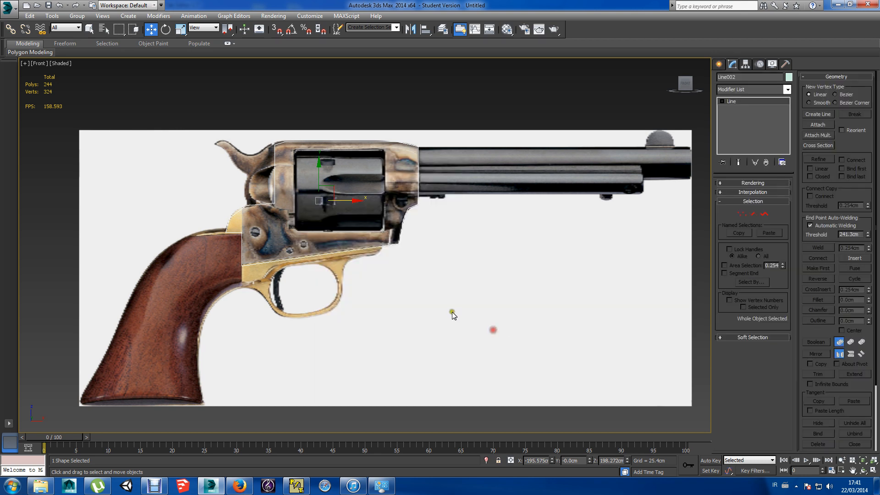
pyautogui.click(741, 215)
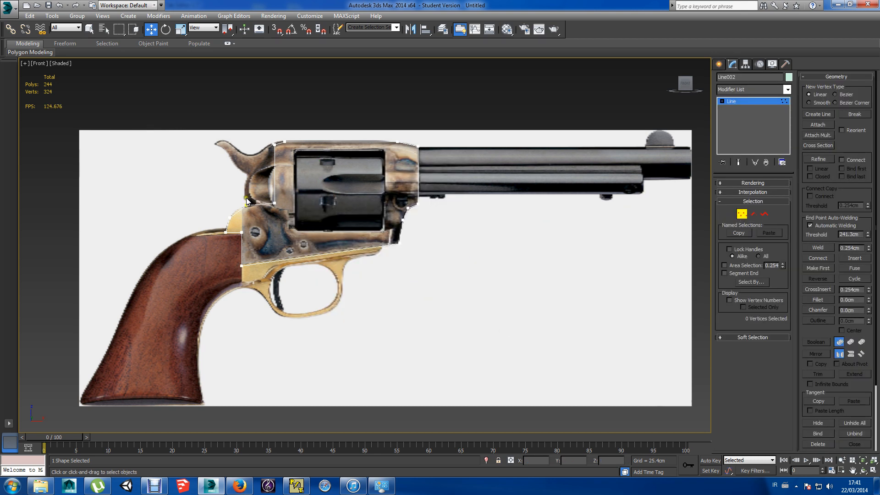
# Lower the outline's corner vertex behind the cylinder slightly and change the vertex type on the brass rear edge to curve the outline.
pyautogui.click(274, 202)
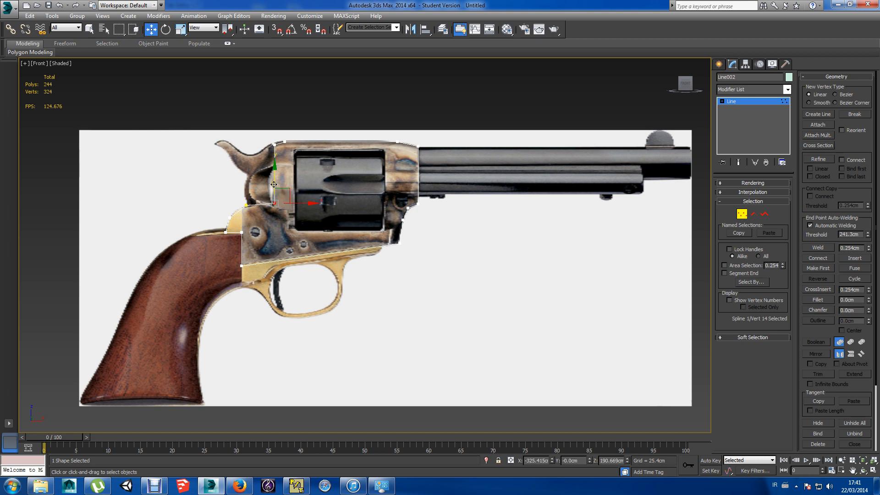
pyautogui.moveTo(273, 184); pyautogui.dragTo(274, 186)
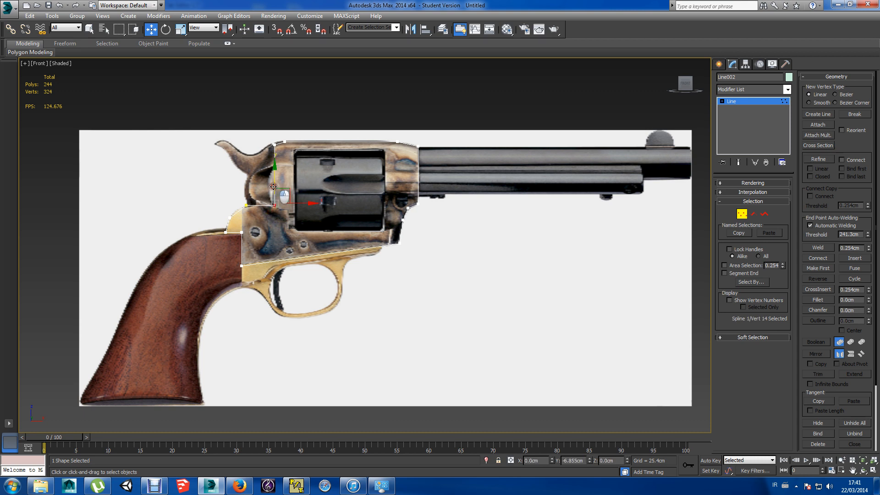
pyautogui.click(231, 216)
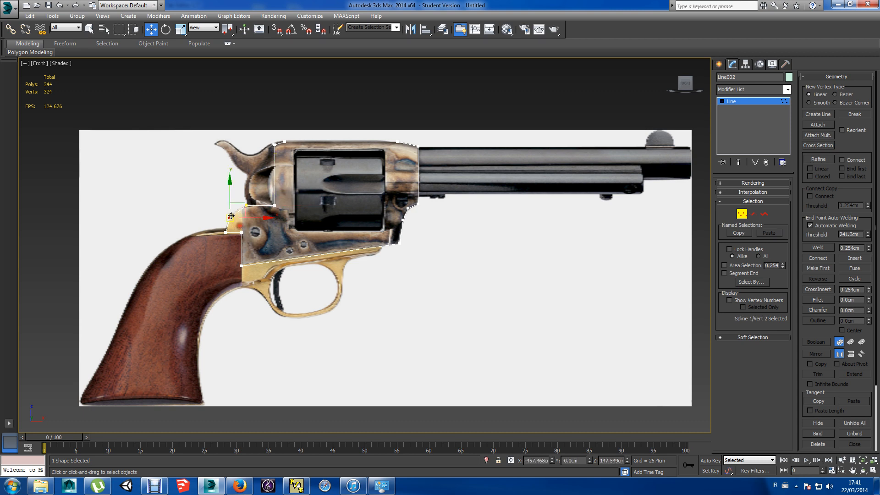
pyautogui.rightClick(231, 216)
pyautogui.click(225, 168)
# Move the outline's first vertex, below the hammer, backward along X into line with the frame's vertical rear edge.
pyautogui.scroll(2, 260, 235)
pyautogui.scroll(2, 440, 275)
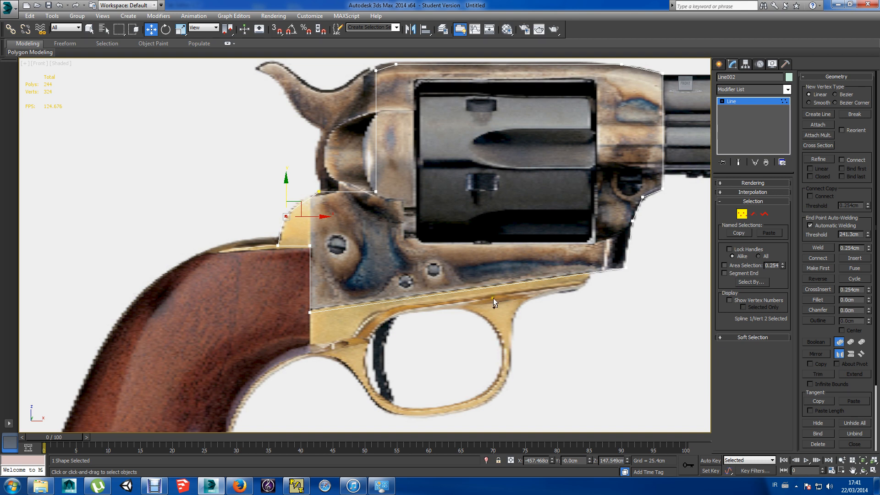
pyautogui.moveTo(527, 316); pyautogui.dragTo(504, 324, button='middle')
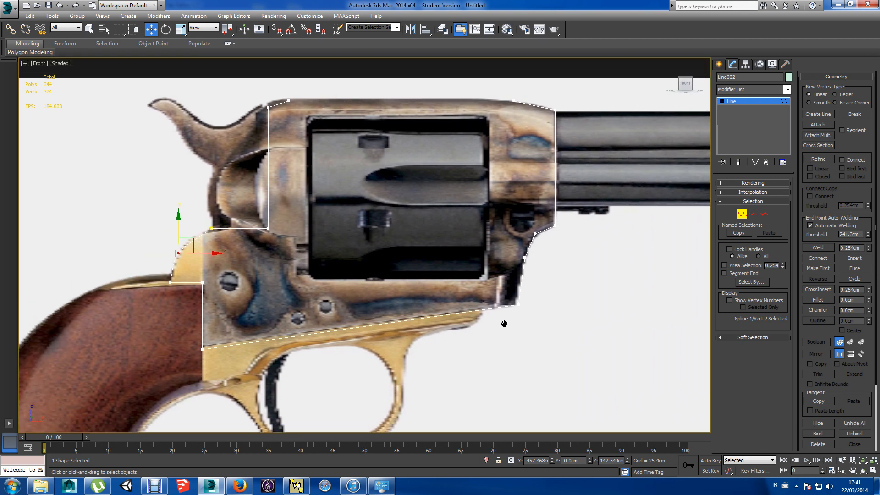
pyautogui.click(211, 228)
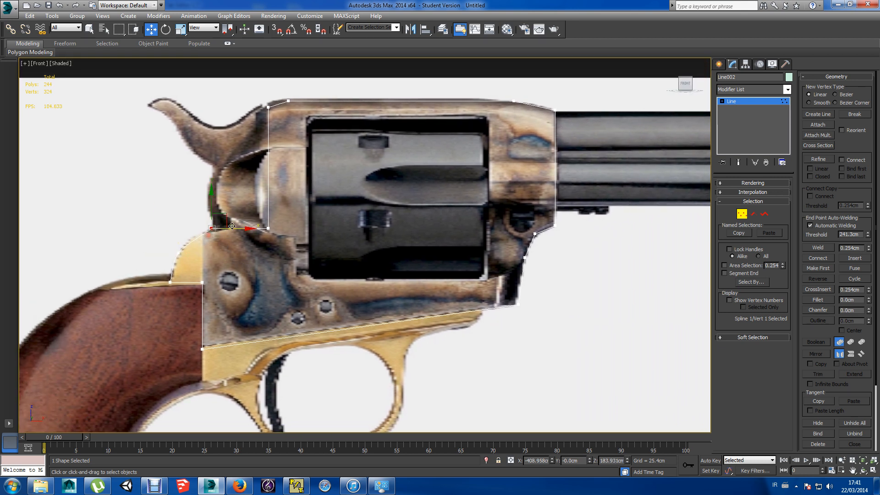
pyautogui.moveTo(232, 226); pyautogui.dragTo(225, 229)
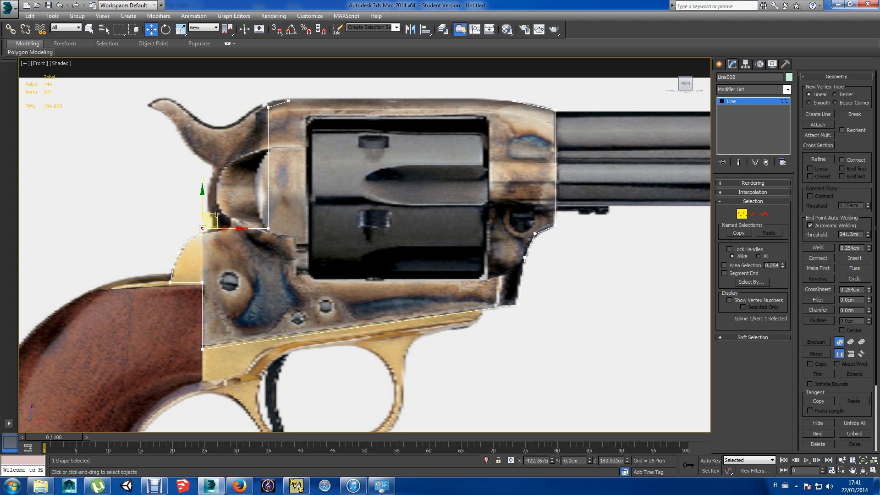
# Nudge the outline's rear vertices vertically, lowering the pairs below the hammer and at the grip notch and raising the bottom rear corner.
pyautogui.moveTo(224, 235); pyautogui.dragTo(198, 233)
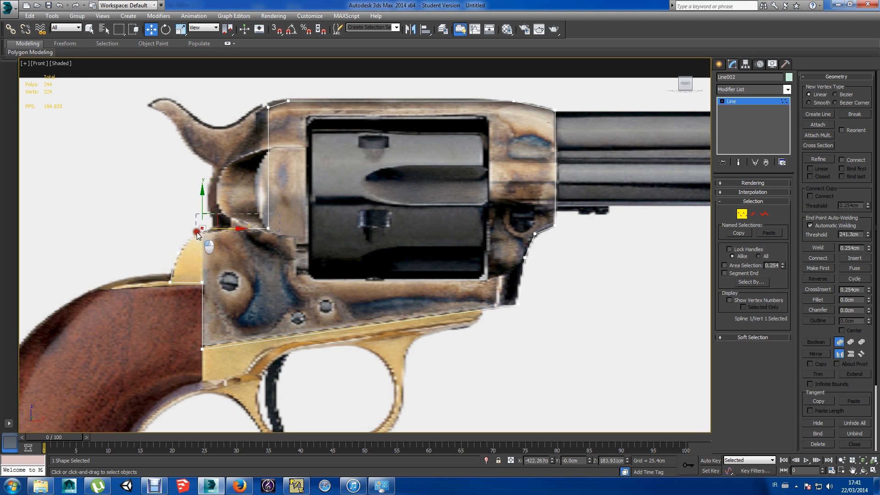
pyautogui.moveTo(202, 201); pyautogui.dragTo(203, 203)
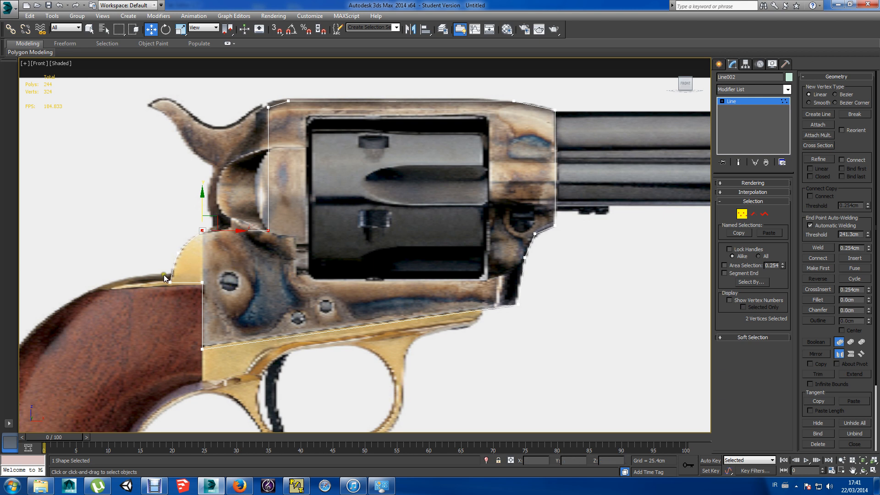
pyautogui.moveTo(164, 274); pyautogui.dragTo(222, 290)
pyautogui.moveTo(202, 255); pyautogui.dragTo(203, 258)
pyautogui.moveTo(182, 329); pyautogui.dragTo(217, 369)
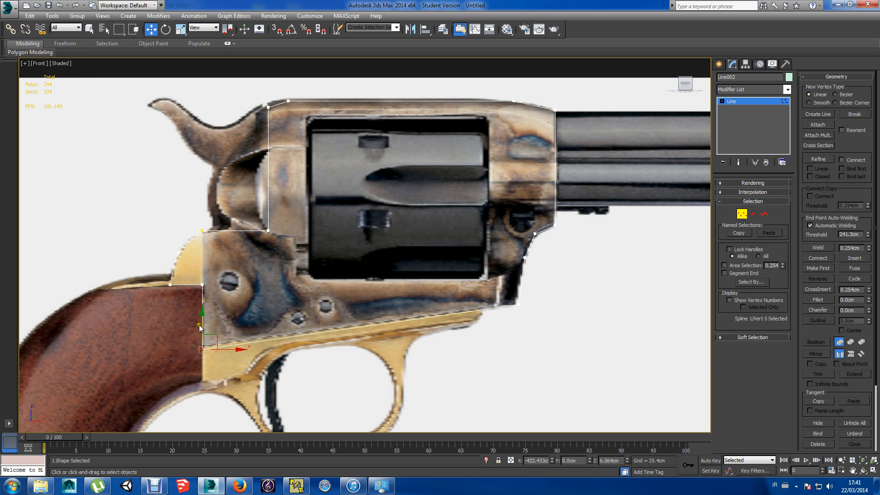
pyautogui.moveTo(203, 324); pyautogui.dragTo(203, 320)
# Set the two vertices of the notch below the barrel to Smooth and lower the upper one slightly along Y.
pyautogui.moveTo(511, 219); pyautogui.dragTo(537, 267)
pyautogui.rightClick(522, 251)
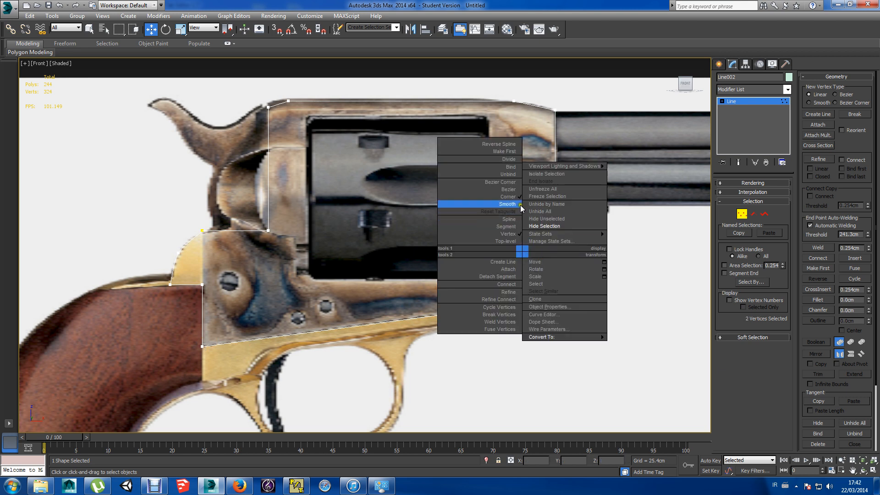
pyautogui.click(520, 204)
pyautogui.click(534, 233)
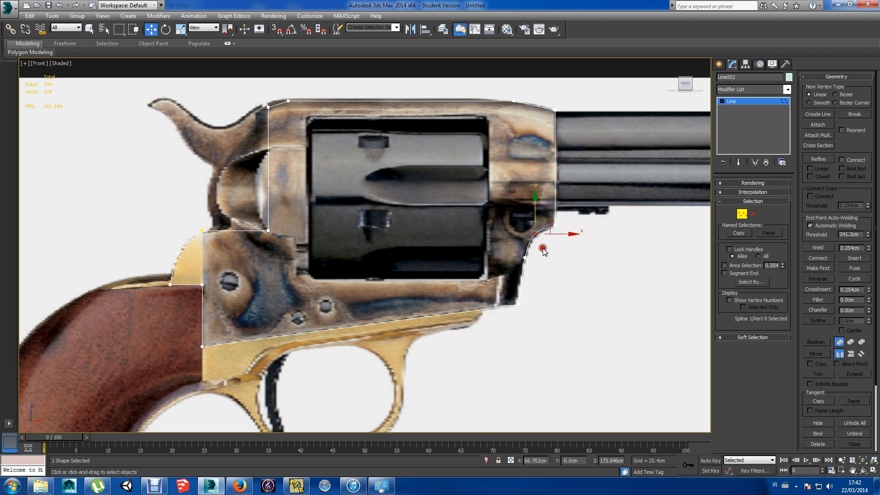
pyautogui.moveTo(535, 220); pyautogui.dragTo(535, 224)
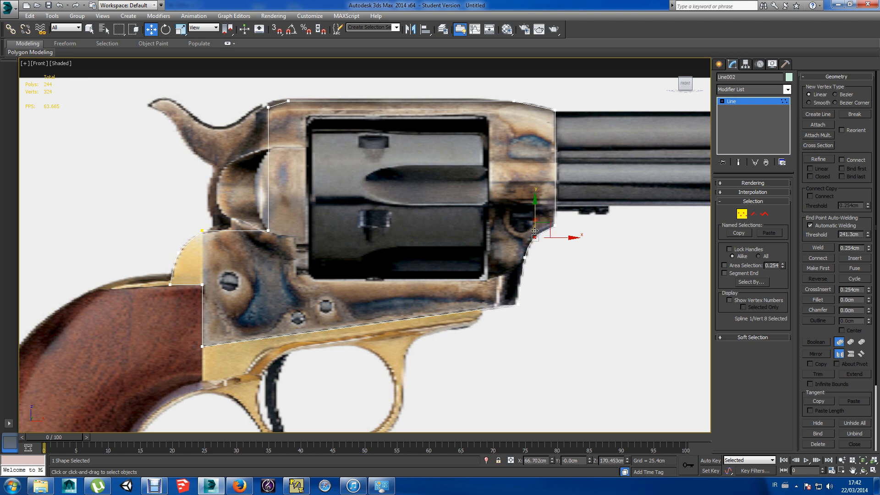
# Curve the outline's top edge toward the barrel by raising its two top vertices slightly and moving the front one backward along X.
pyautogui.moveTo(502, 112); pyautogui.dragTo(502, 112)
pyautogui.rightClick(512, 112)
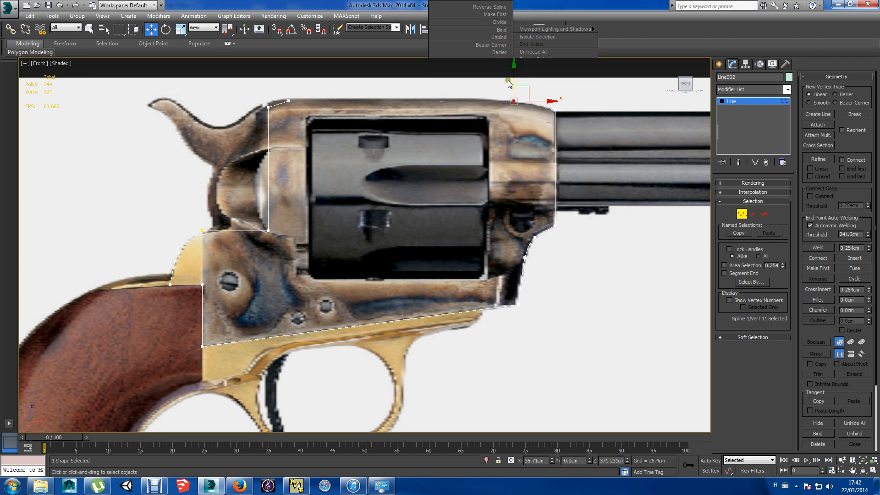
pyautogui.moveTo(513, 78); pyautogui.dragTo(286, 109)
pyautogui.click(555, 109)
pyautogui.moveTo(289, 76); pyautogui.dragTo(290, 74)
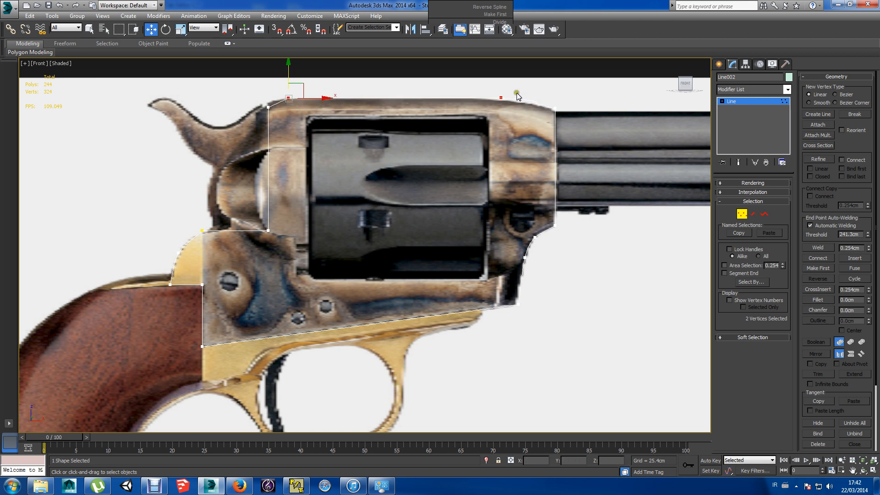
pyautogui.moveTo(502, 100)
pyautogui.mouseDown()
pyautogui.moveTo(477, 100)
pyautogui.moveTo(525, 98)
pyautogui.moveTo(512, 98)
pyautogui.mouseUp()
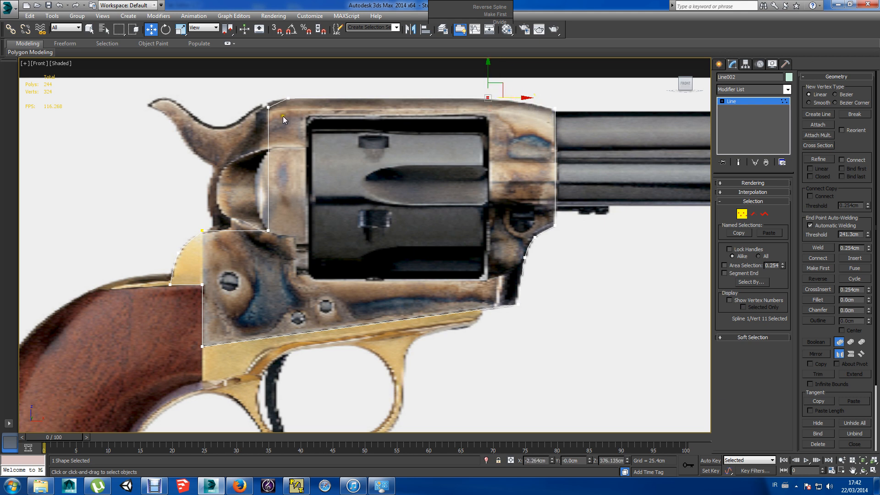
# Try setting the outline's rear top corner vertex to Smooth.
pyautogui.click(259, 100)
pyautogui.rightClick(268, 115)
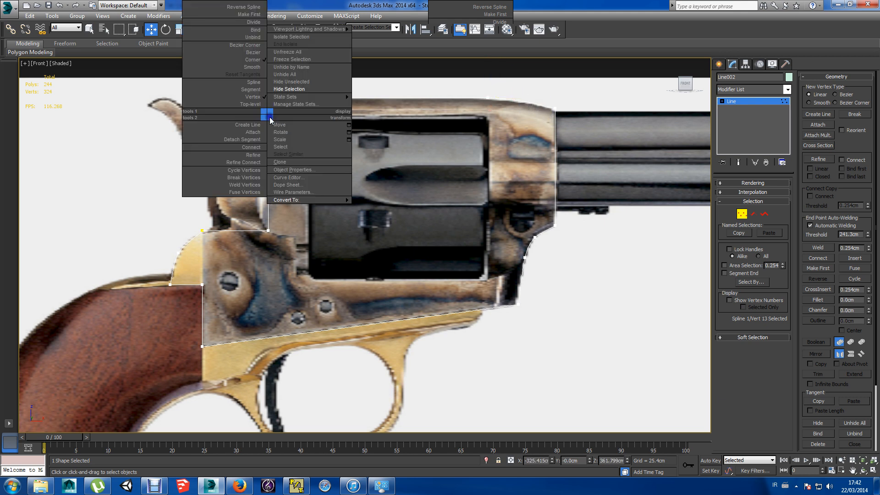
pyautogui.click(263, 66)
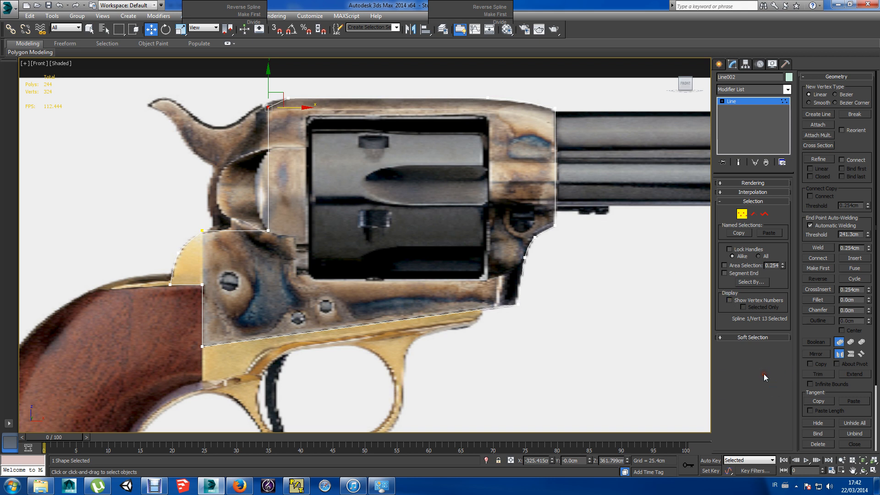
# Refine the short sloped segment at the outline's rear top with one vertex, set it to Smooth and adjust the corner curve.
pyautogui.click(818, 159)
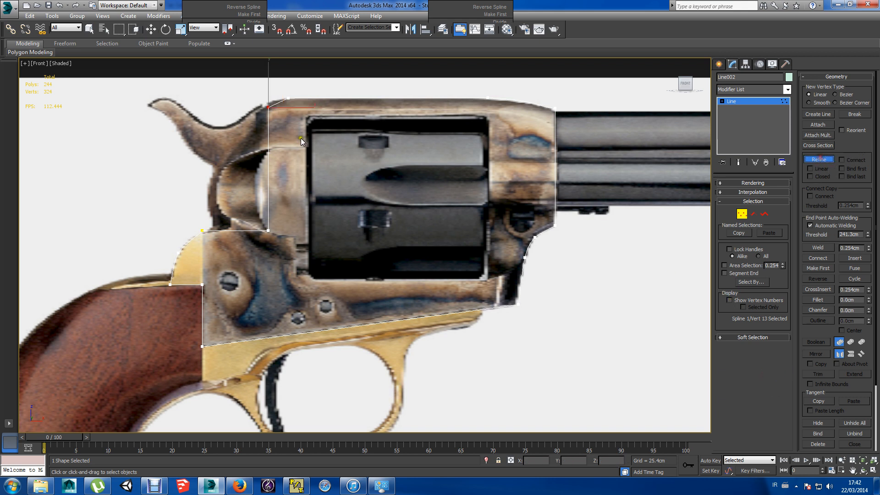
pyautogui.click(277, 103)
pyautogui.rightClick(285, 114)
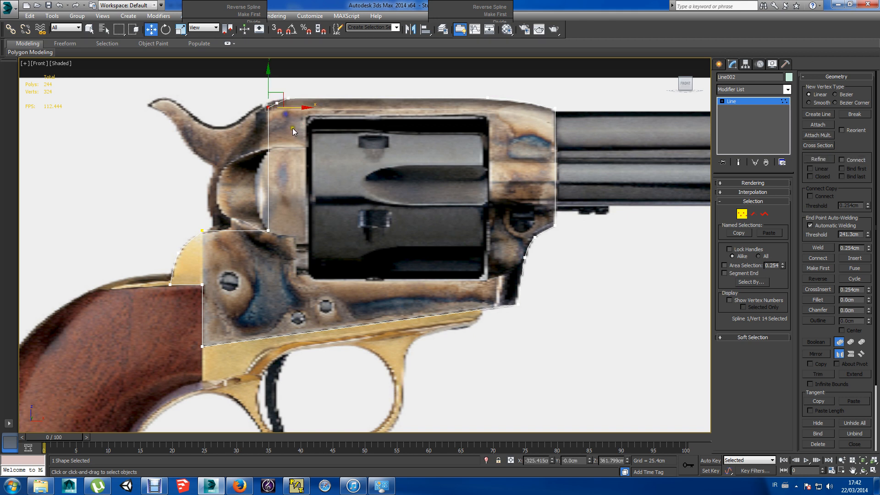
pyautogui.click(277, 104)
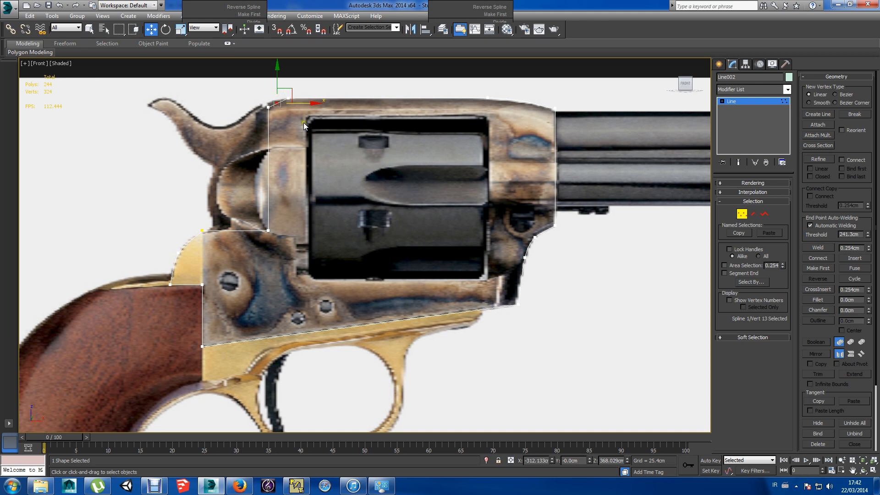
pyautogui.rightClick(275, 114)
pyautogui.click(260, 67)
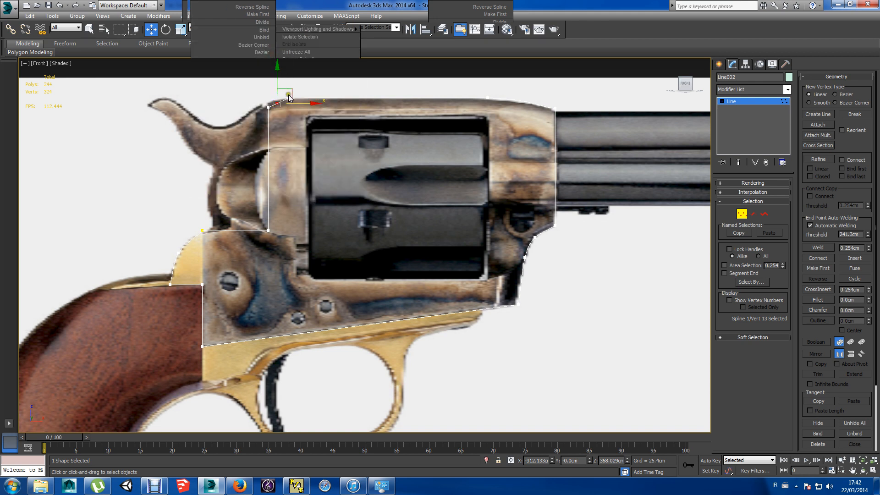
pyautogui.rightClick(275, 115)
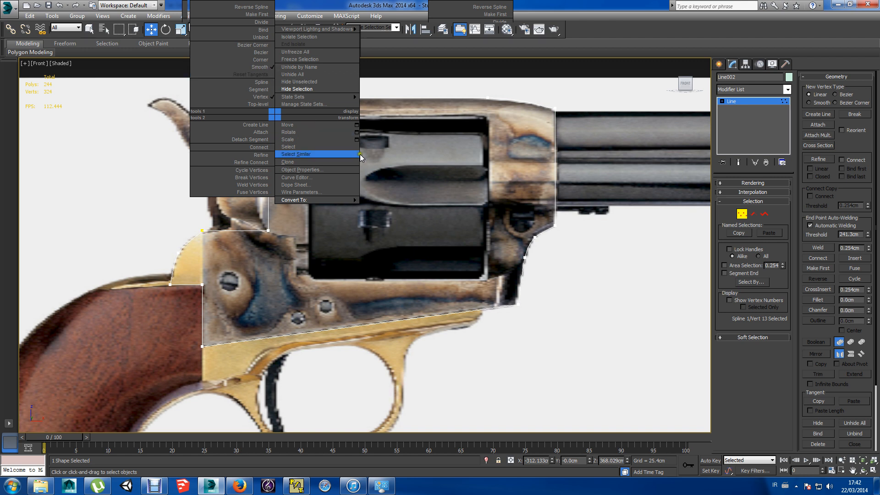
pyautogui.click(369, 143)
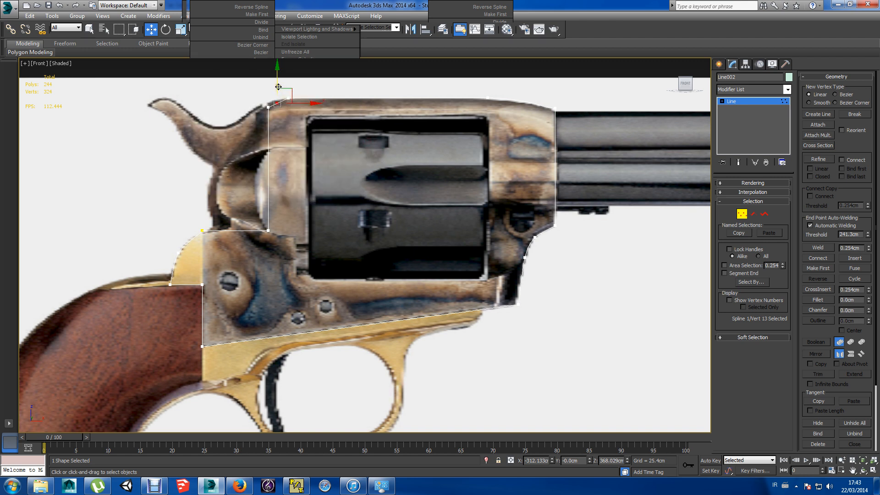
pyautogui.moveTo(277, 86)
pyautogui.mouseDown()
pyautogui.moveTo(306, 101)
pyautogui.moveTo(262, 108)
pyautogui.moveTo(275, 115)
pyautogui.moveTo(267, 87)
pyautogui.mouseUp()
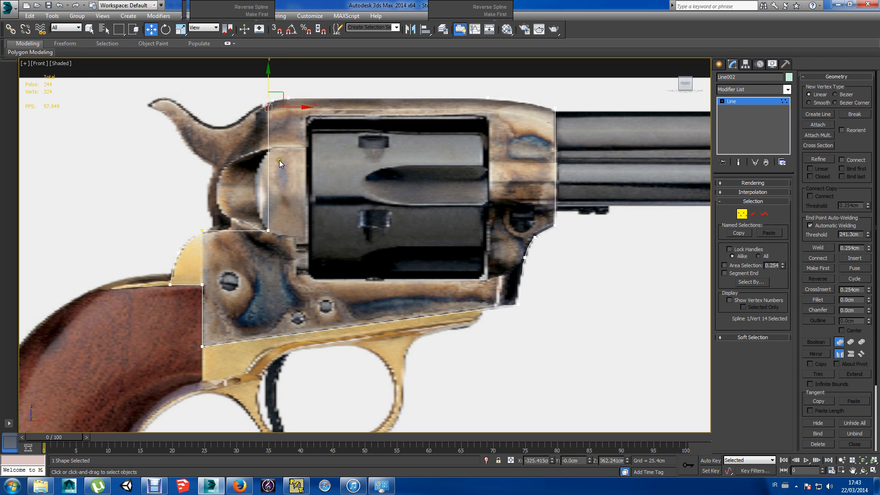
# Move both vertices of the vertical edge behind the cylinder backward along X and lower its top corner slightly.
pyautogui.click(268, 231)
pyautogui.keyDown('ctrl'); pyautogui.moveTo(261, 100); pyautogui.dragTo(284, 109); pyautogui.keyUp('ctrl')
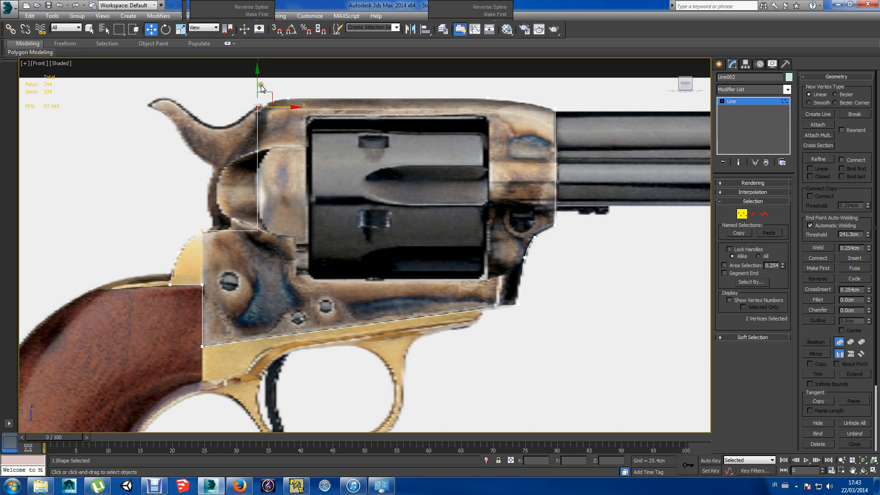
pyautogui.click(260, 115)
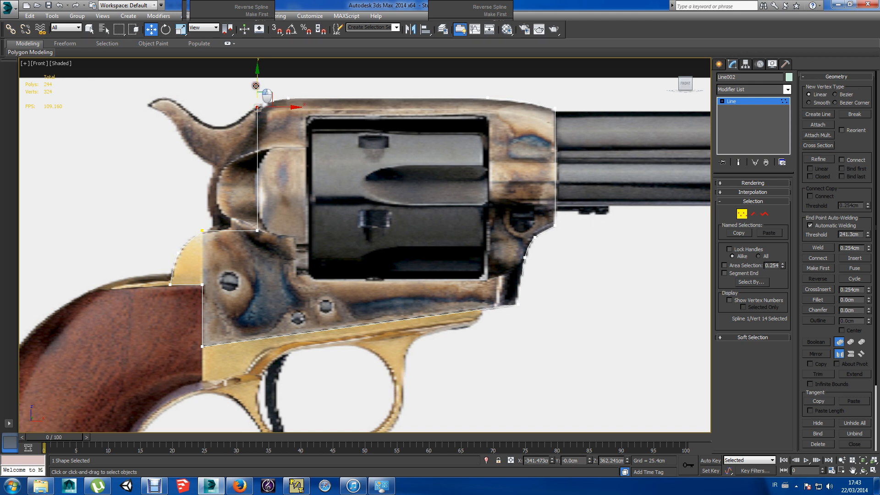
pyautogui.moveTo(256, 89); pyautogui.dragTo(255, 92)
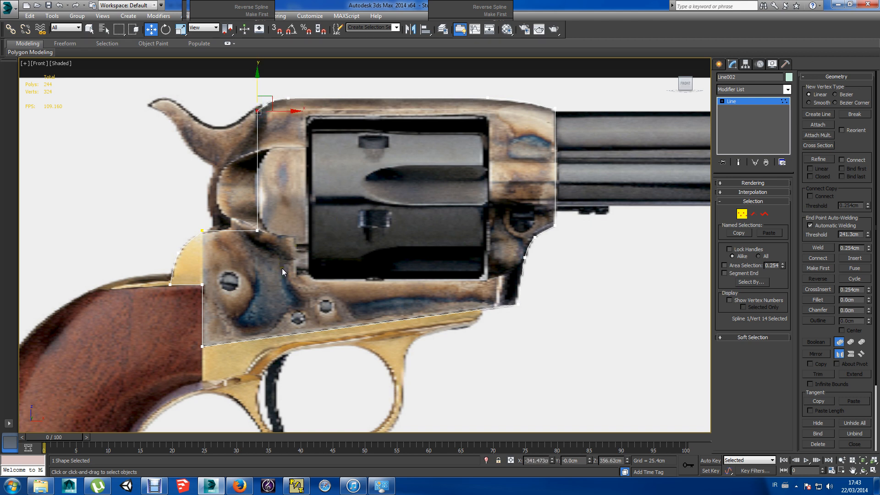
# Apply an Extrude modifier to the frame outline with an amount of 40 cm.
pyautogui.click(787, 89)
pyautogui.scroll(-5, 708, 219)
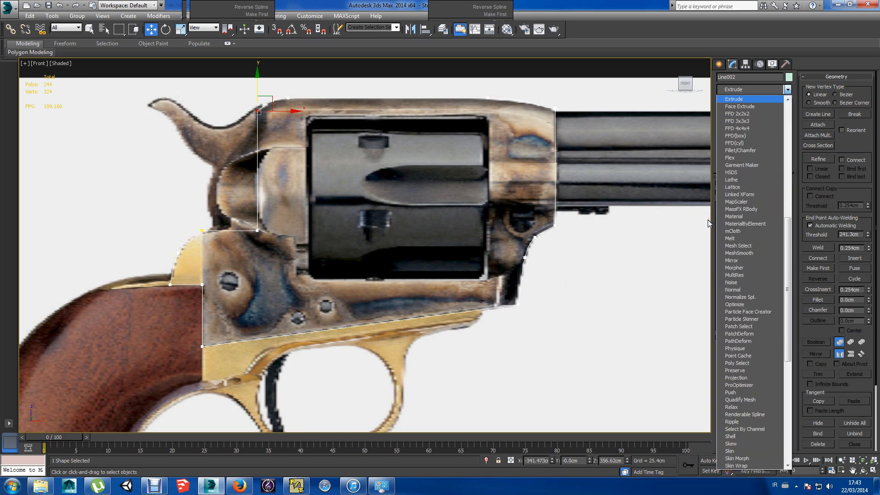
pyautogui.click(743, 100)
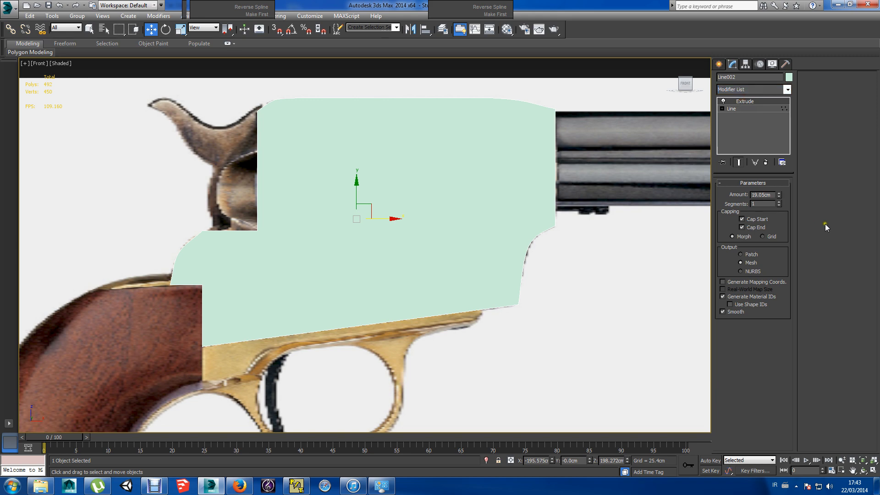
pyautogui.moveTo(562, 326)
pyautogui.keyDown('alt'); pyautogui.mouseDown(button='middle')
pyautogui.moveTo(640, 326)
pyautogui.moveTo(565, 339)
pyautogui.moveTo(543, 325)
pyautogui.moveTo(568, 325)
pyautogui.mouseUp(button='middle'); pyautogui.keyUp('alt')
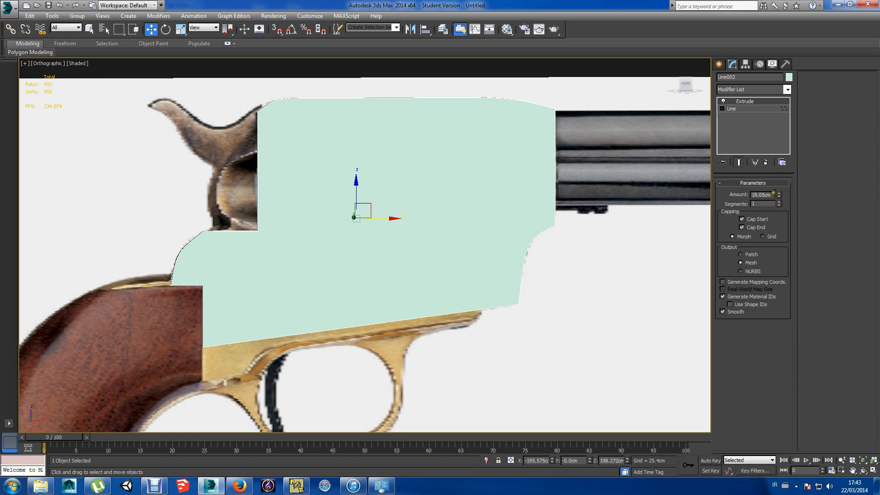
pyautogui.moveTo(773, 194); pyautogui.dragTo(737, 204)
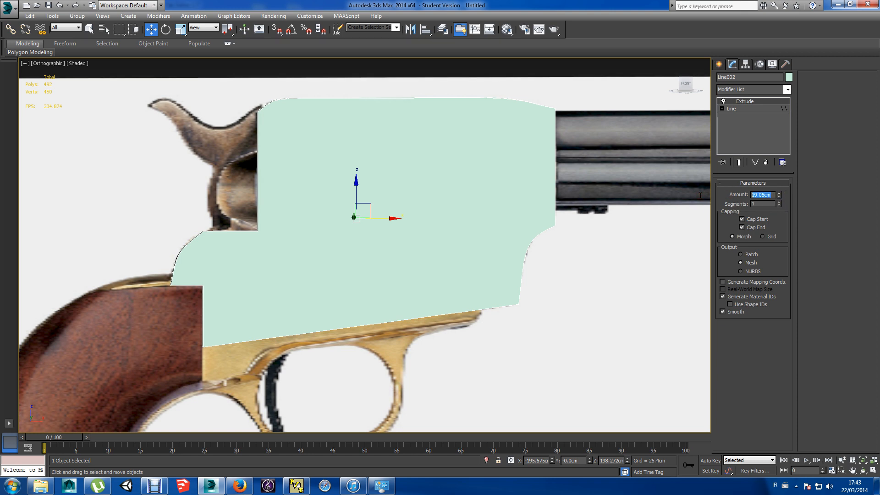
pyautogui.write('40')
pyautogui.press('Return')
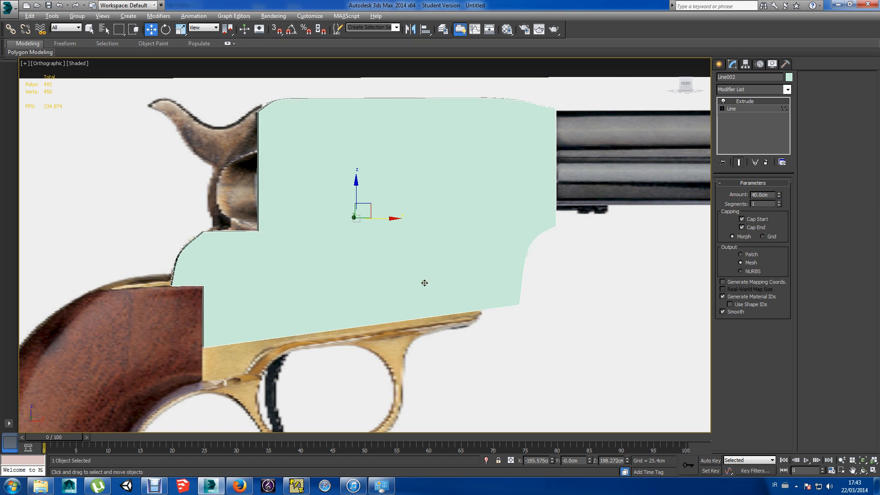
pyautogui.moveTo(424, 281)
pyautogui.keyDown('alt'); pyautogui.mouseDown(button='middle')
pyautogui.moveTo(483, 294)
pyautogui.moveTo(493, 289)
pyautogui.moveTo(436, 284)
pyautogui.moveTo(504, 289)
pyautogui.moveTo(350, 295)
pyautogui.moveTo(444, 285)
pyautogui.moveTo(412, 284)
pyautogui.moveTo(419, 289)
pyautogui.mouseUp(button='middle'); pyautogui.keyUp('alt')
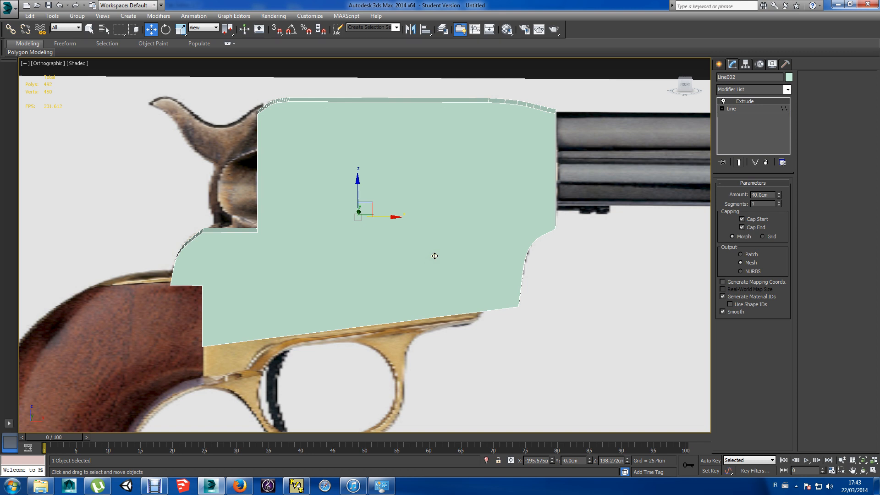
# Hide the extruded frame to uncover the reference image.
pyautogui.click(568, 321)
pyautogui.click(442, 259)
pyautogui.rightClick(442, 259)
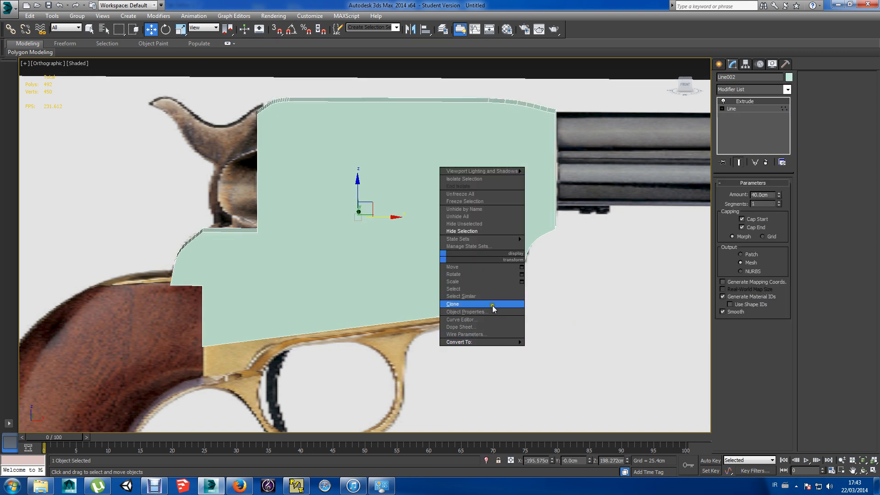
pyautogui.click(412, 260)
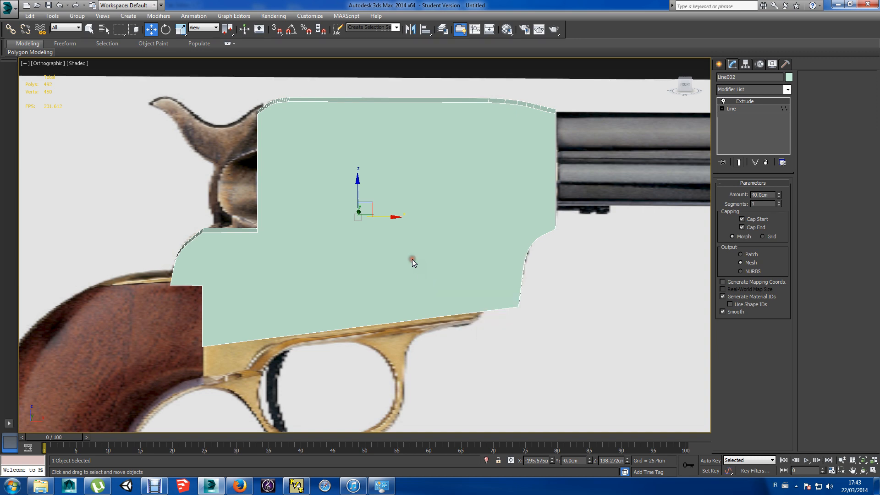
pyautogui.rightClick(411, 260)
pyautogui.click(433, 233)
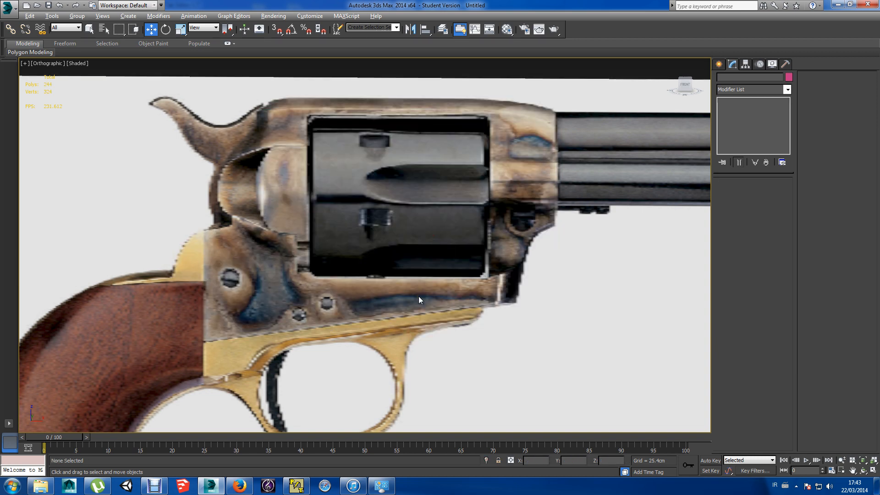
# Start a new Line spline in the Front view of the whole revolver, with rendering enabled in both renderer and viewport.
pyautogui.keyDown('alt'); pyautogui.moveTo(424, 294); pyautogui.dragTo(424, 296, button='middle'); pyautogui.keyUp('alt')
pyautogui.press('f')
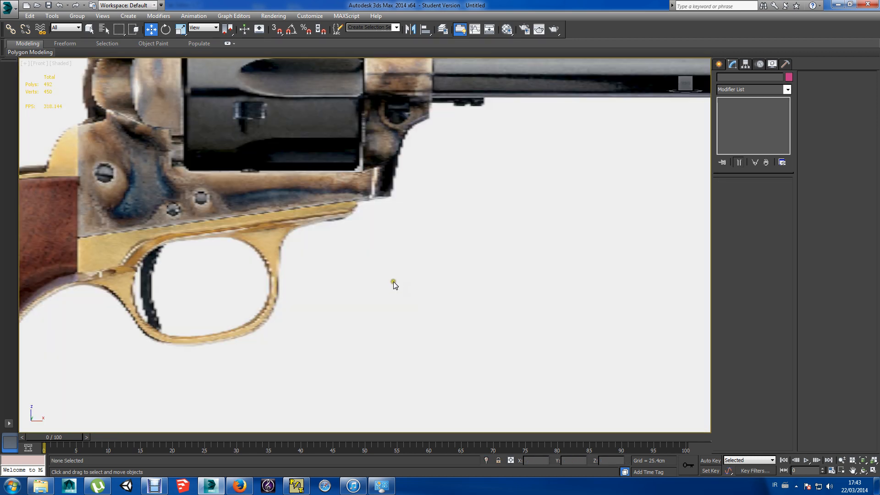
pyautogui.press('z')
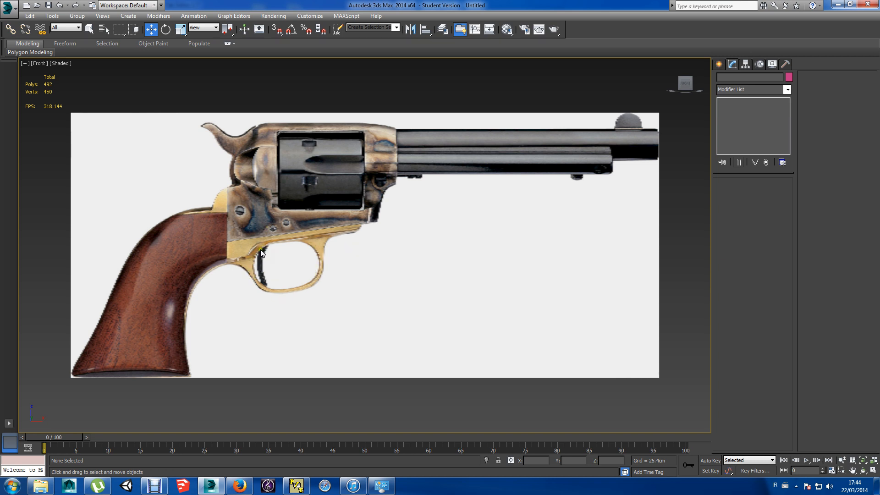
pyautogui.click(718, 64)
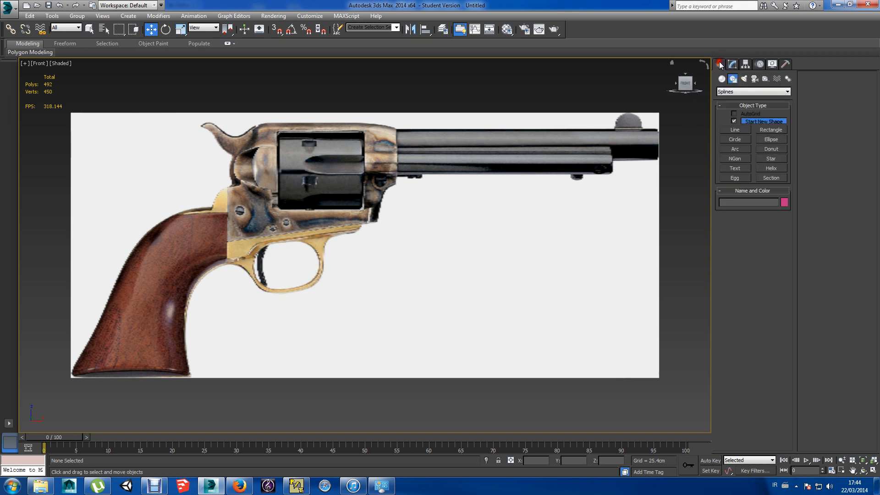
pyautogui.click(735, 130)
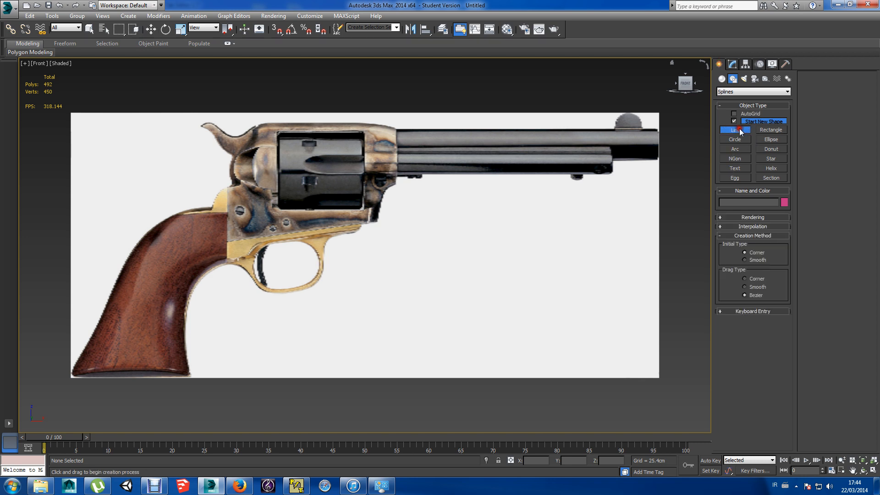
pyautogui.click(720, 218)
pyautogui.click(722, 226)
pyautogui.click(722, 233)
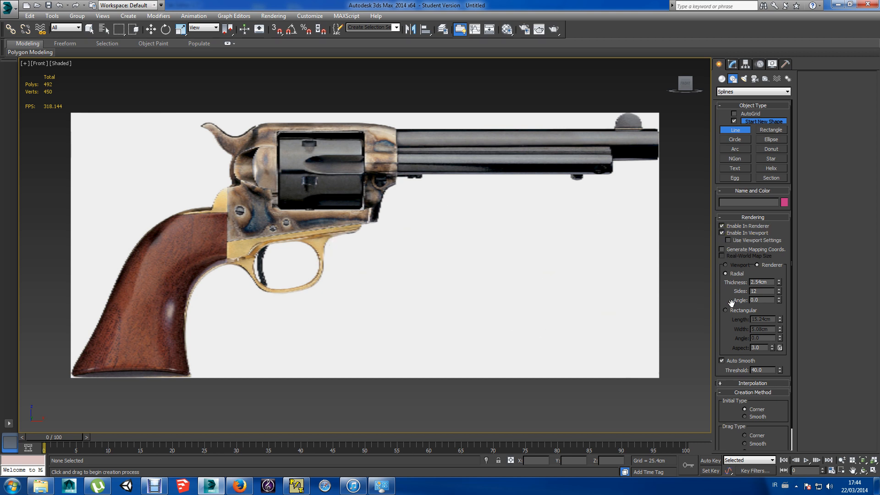
# Trace the trigger guard with the line, from its rear joint at the frame around the bottom and up to its front joint.
pyautogui.click(246, 260)
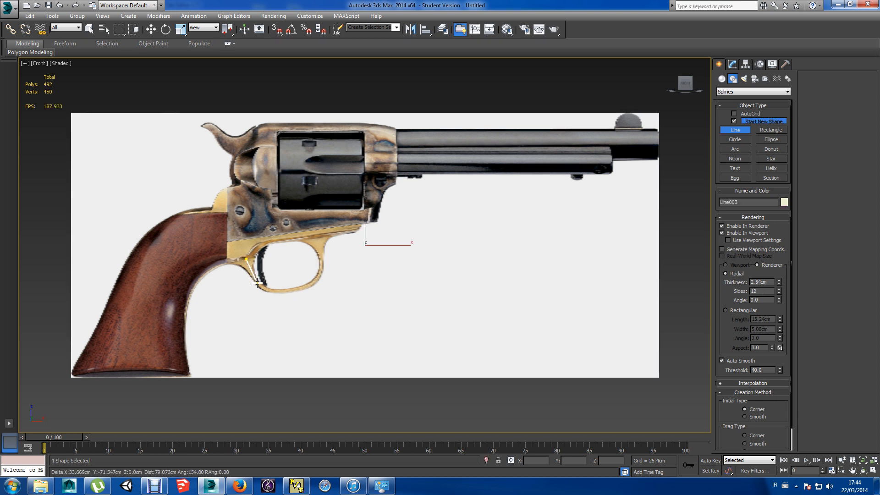
pyautogui.click(267, 289)
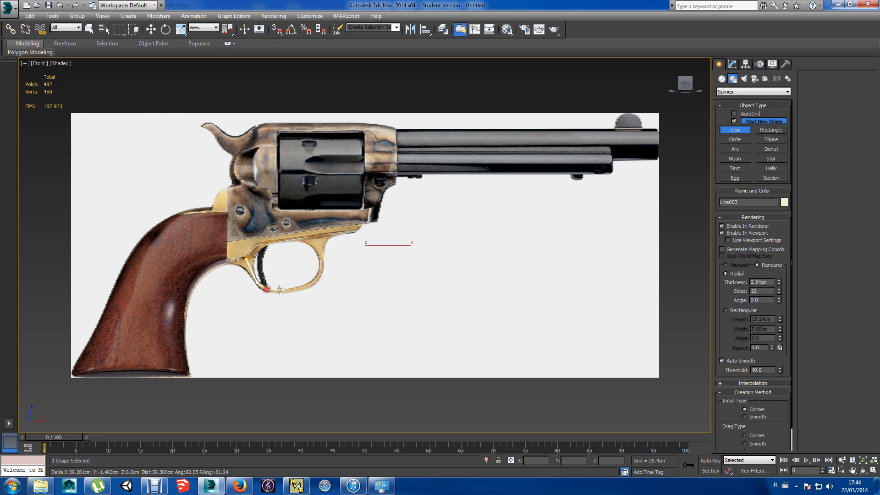
pyautogui.click(312, 283)
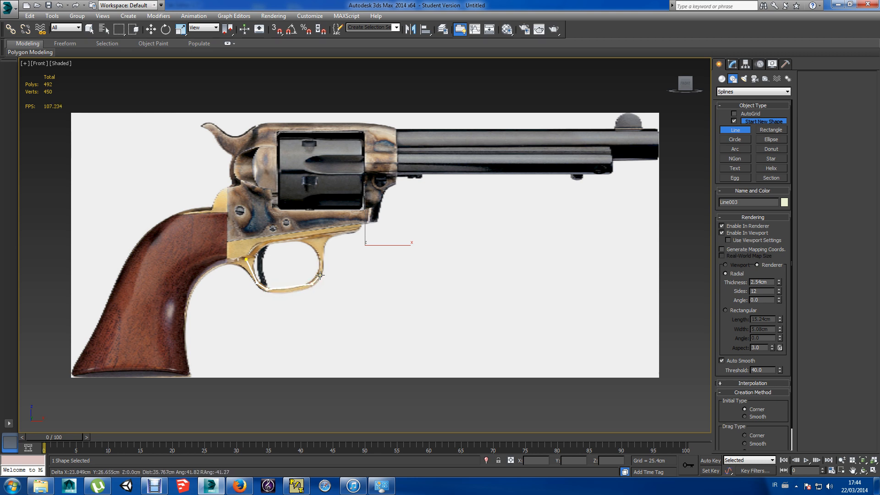
pyautogui.click(322, 255)
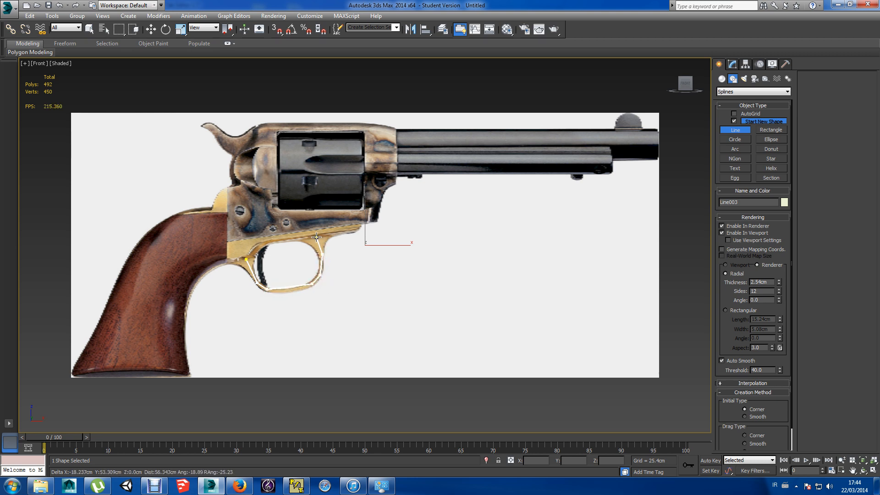
pyautogui.click(316, 237)
pyautogui.rightClick(316, 236)
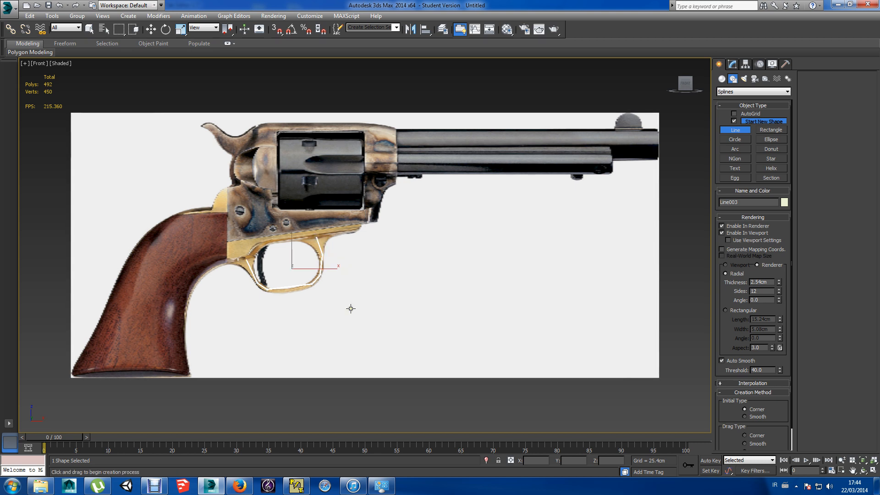
# Turn off rendering in the renderer and viewport for the trigger-guard line and convert it to an editable spline.
pyautogui.click(722, 232)
pyautogui.click(722, 225)
pyautogui.press('w')
pyautogui.rightClick(261, 284)
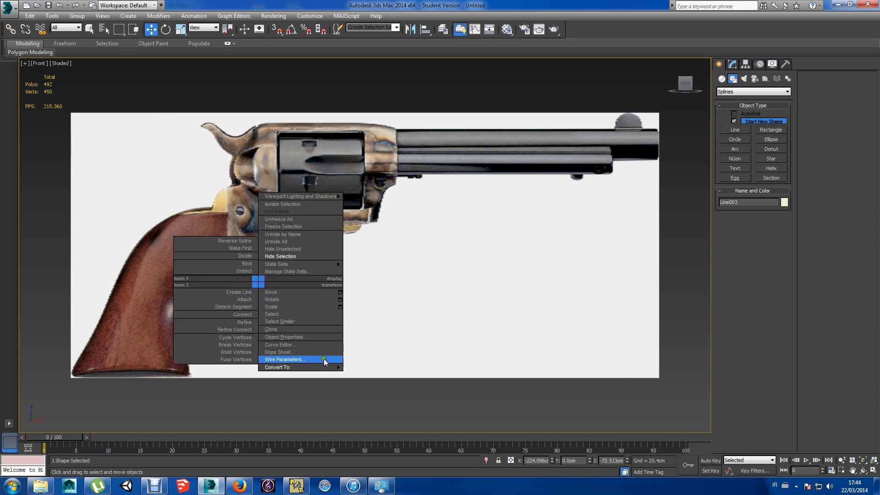
pyautogui.moveTo(323, 367)
pyautogui.click(367, 367)
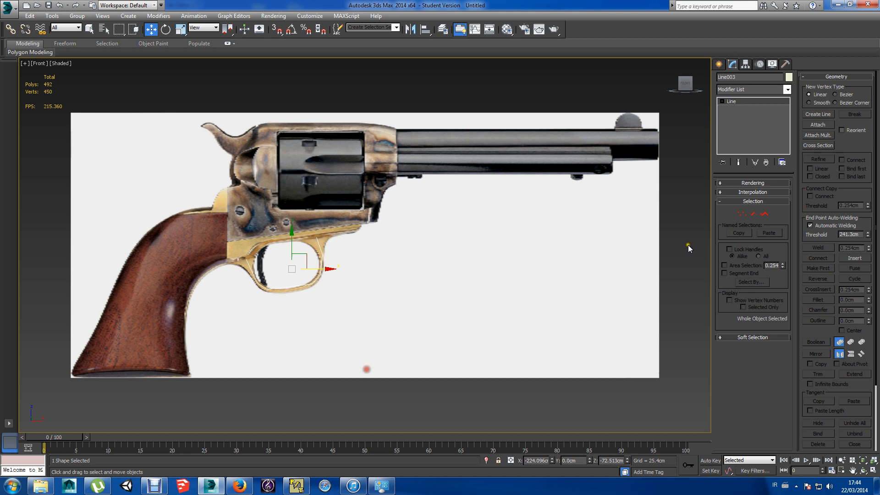
# Select the trigger-guard line's curve vertices and change their type to Smooth.
pyautogui.click(741, 213)
pyautogui.moveTo(329, 249); pyautogui.dragTo(255, 302)
pyautogui.rightClick(262, 291)
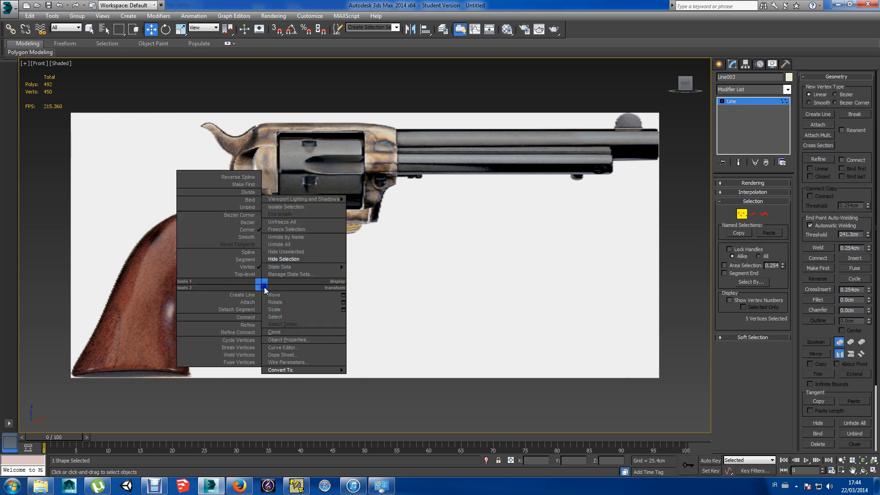
pyautogui.click(253, 234)
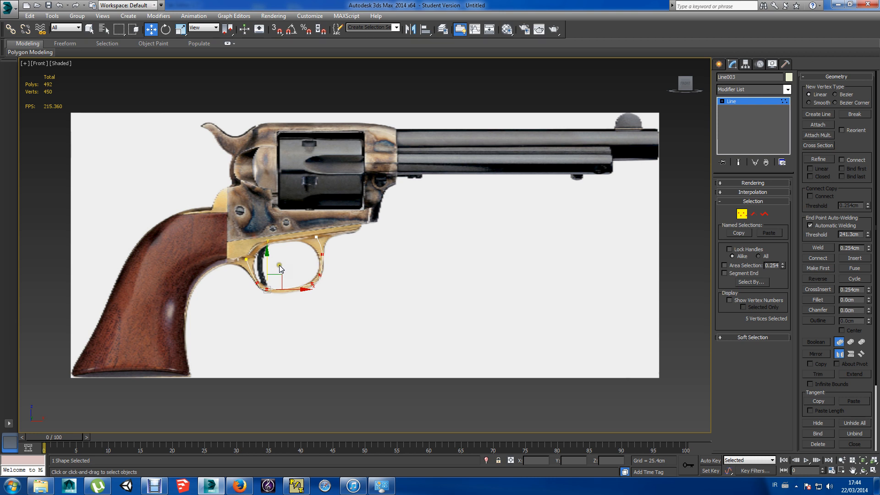
# Move individual vertices of the spline to fit the trigger guard in the reference image, extending both ends up into the frame.
pyautogui.click(327, 293)
pyautogui.moveTo(311, 280)
pyautogui.mouseDown()
pyautogui.moveTo(316, 294)
pyautogui.moveTo(316, 276)
pyautogui.mouseUp()
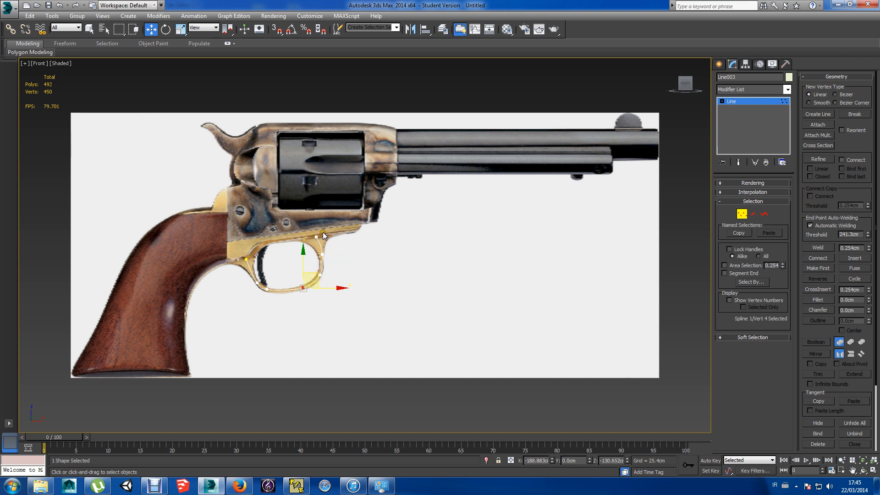
pyautogui.click(311, 239)
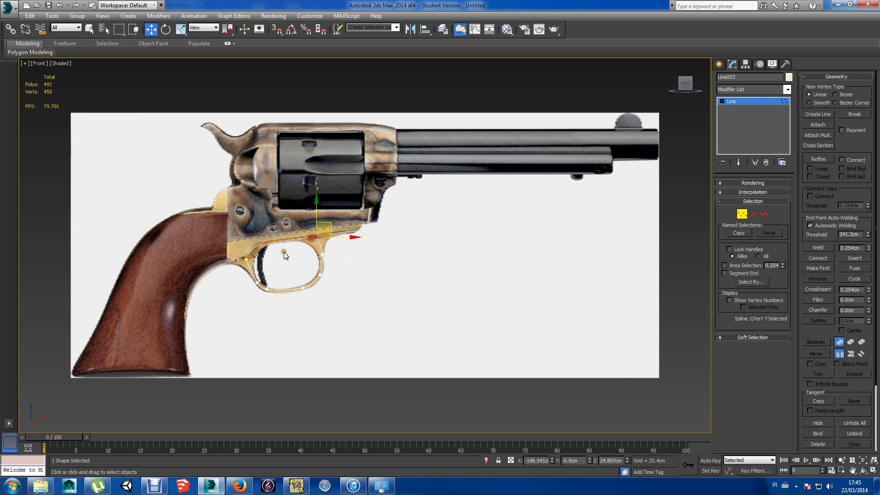
pyautogui.click(267, 288)
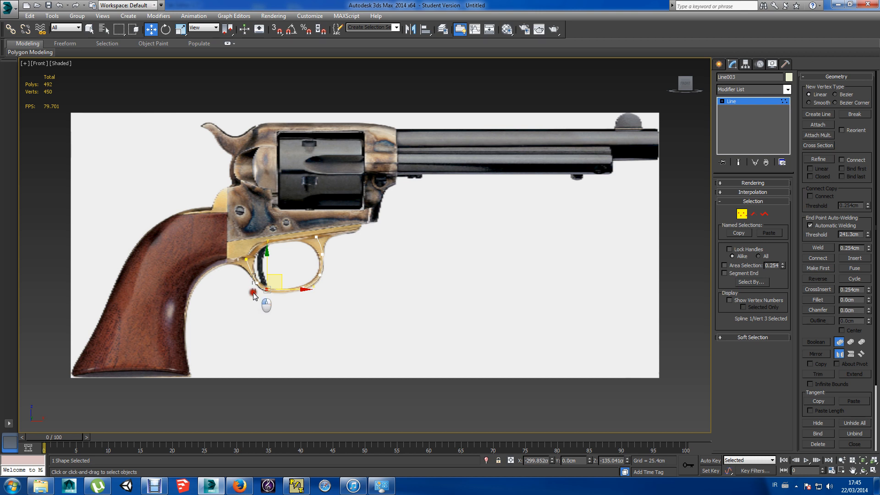
pyautogui.click(258, 282)
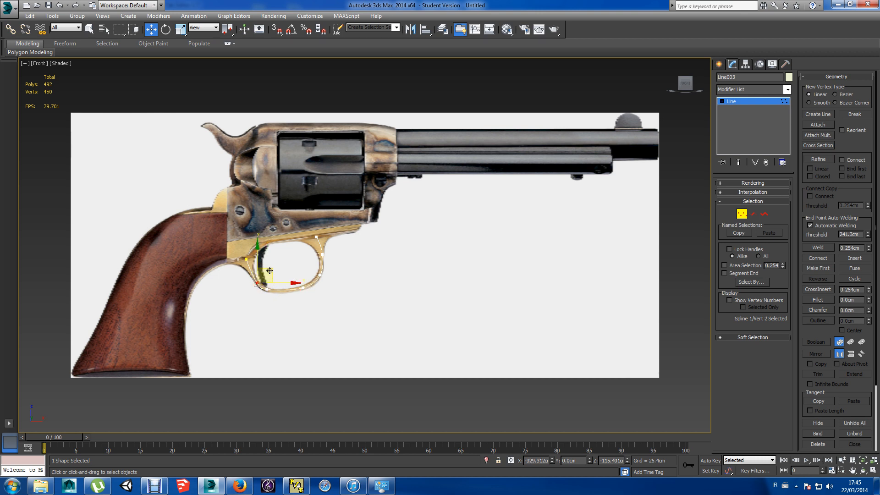
pyautogui.moveTo(267, 280); pyautogui.dragTo(265, 264)
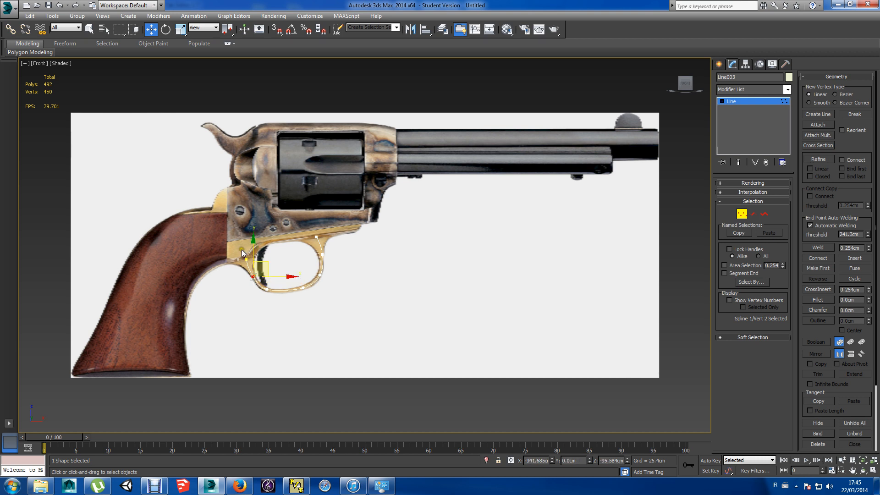
pyautogui.click(246, 260)
pyautogui.moveTo(260, 248); pyautogui.dragTo(255, 241)
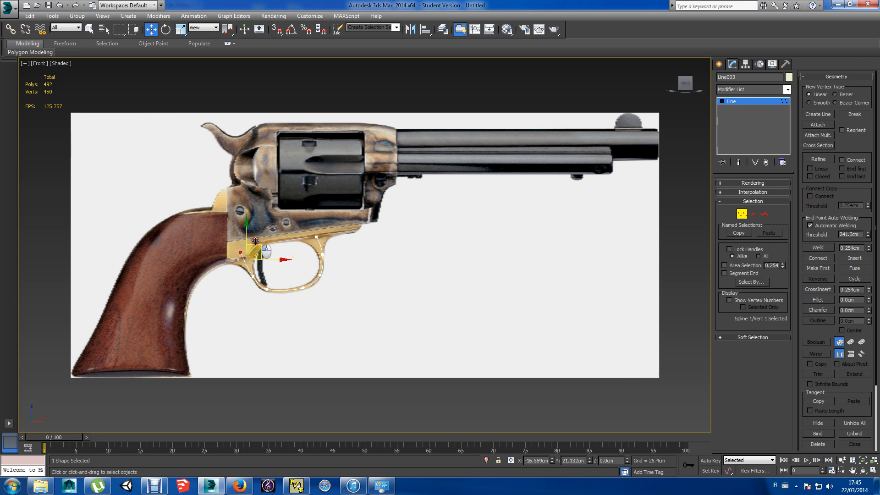
pyautogui.moveTo(314, 231); pyautogui.dragTo(346, 255)
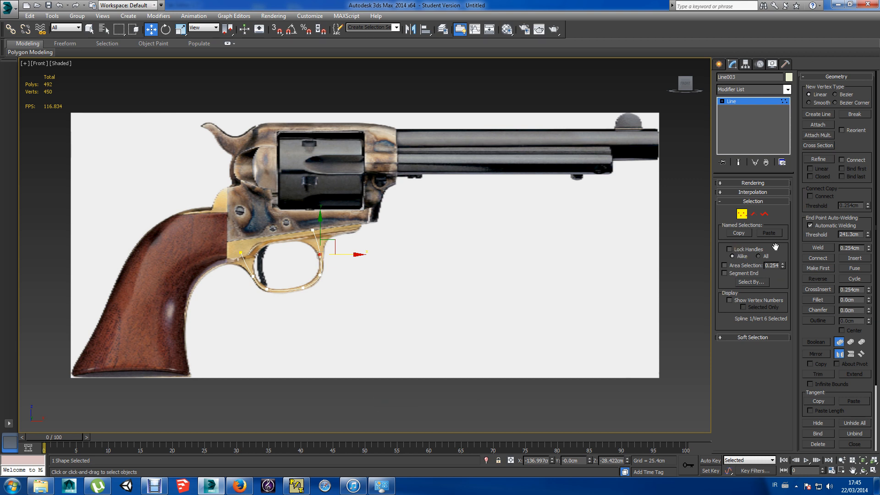
# Enable the trigger-guard spline in the renderer and viewport and set its radial thickness to 19.99 cm.
pyautogui.click(719, 183)
pyautogui.click(722, 191)
pyautogui.click(722, 198)
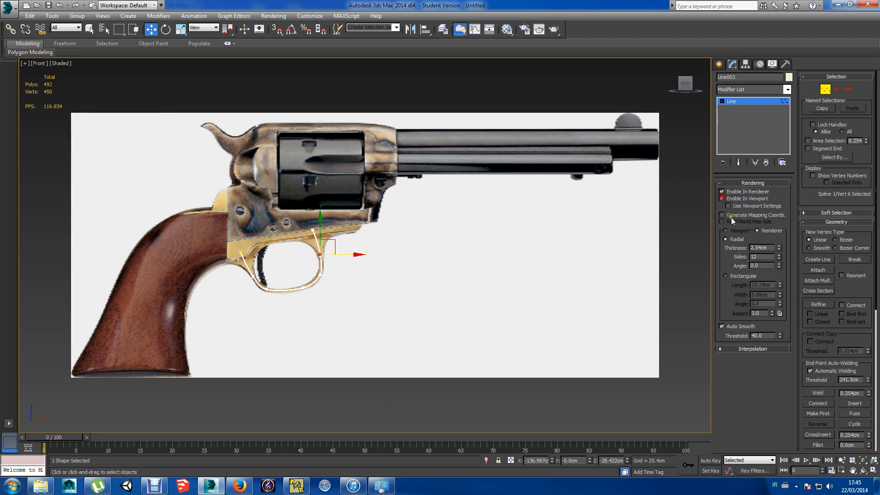
pyautogui.moveTo(779, 250); pyautogui.dragTo(625, 420)
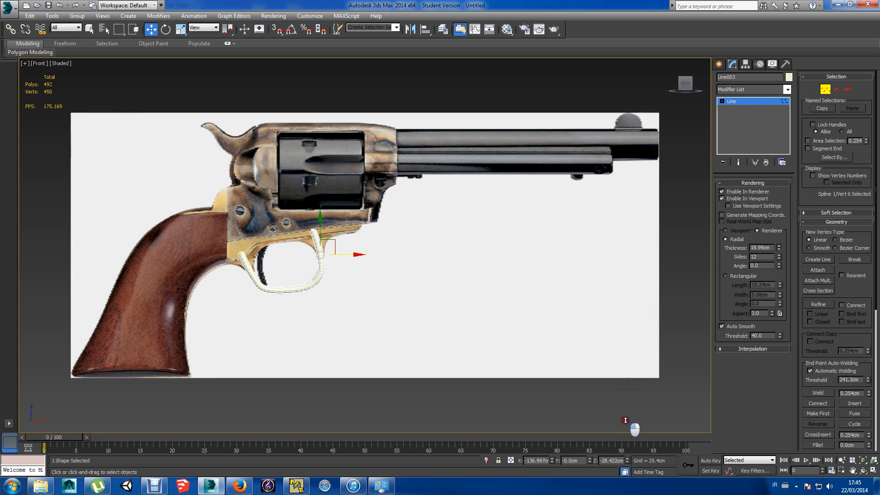
pyautogui.moveTo(625, 420); pyautogui.dragTo(625, 420)
# Reduce the number of sides of the spline's radial cross-section to 4.
pyautogui.click(779, 258)
pyautogui.click(780, 258)
pyautogui.click(780, 259)
pyautogui.click(779, 258)
pyautogui.click(779, 258)
pyautogui.click(779, 259)
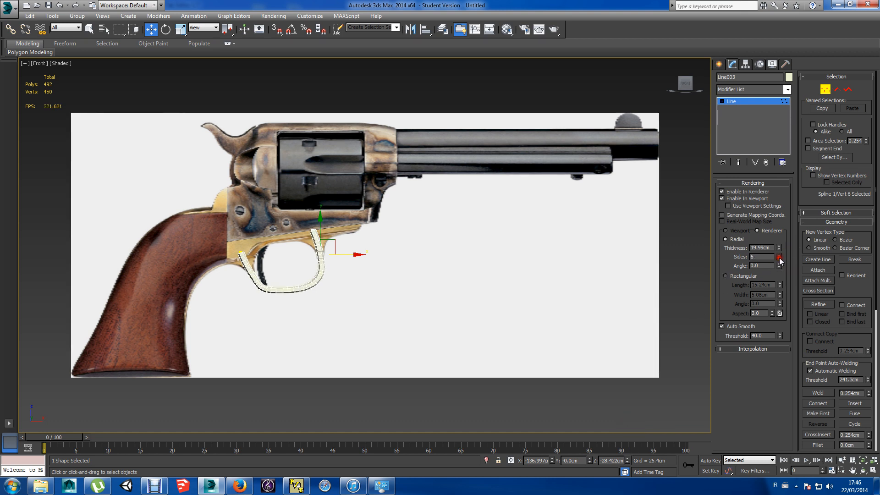
pyautogui.click(779, 259)
pyautogui.click(779, 258)
pyautogui.click(779, 260)
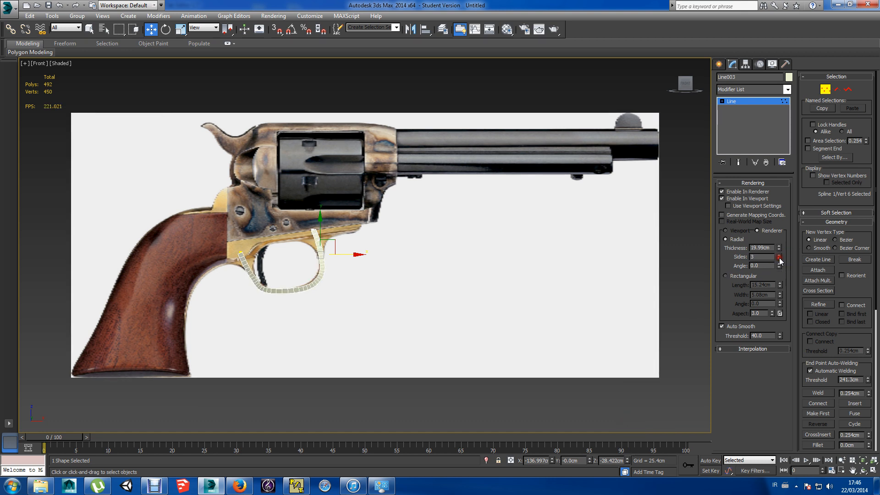
pyautogui.click(778, 255)
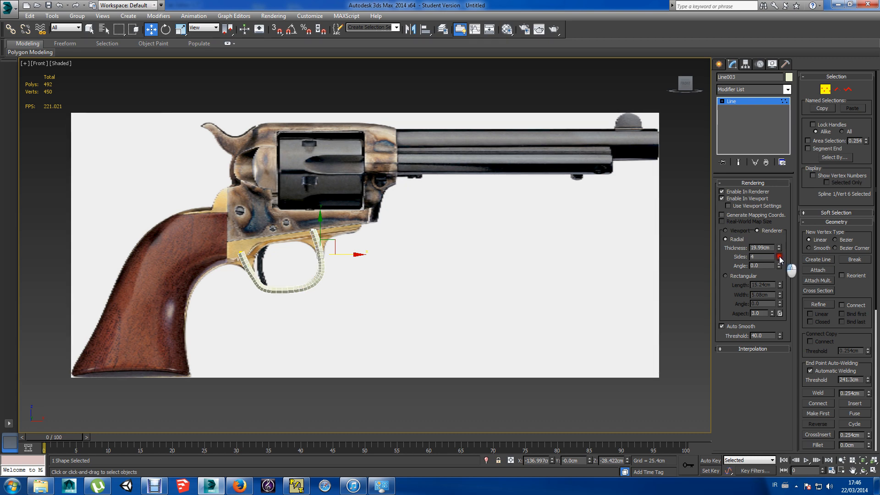
# Select all vertices of the trigger-guard spline and delete them.
pyautogui.moveTo(563, 301)
pyautogui.keyDown('alt'); pyautogui.mouseDown(button='middle')
pyautogui.moveTo(541, 315)
pyautogui.moveTo(441, 303)
pyautogui.moveTo(579, 296)
pyautogui.moveTo(582, 310)
pyautogui.moveTo(561, 304)
pyautogui.mouseUp(button='middle'); pyautogui.keyUp('alt')
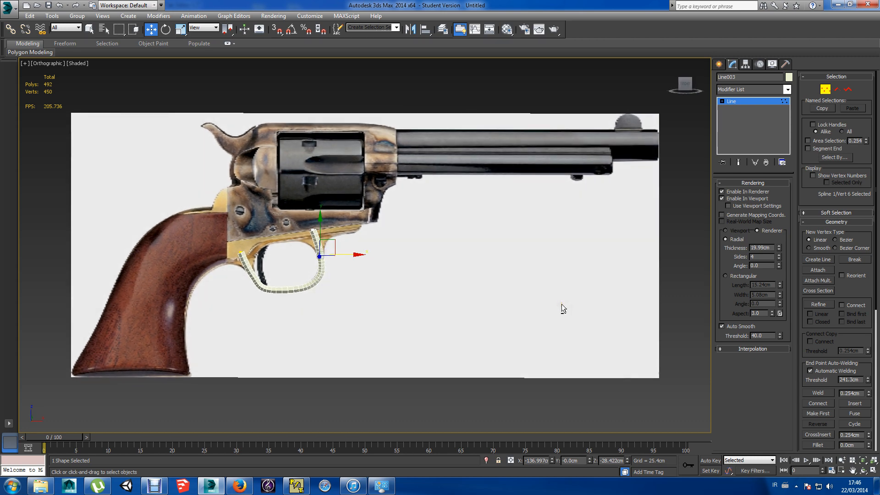
pyautogui.click(605, 309)
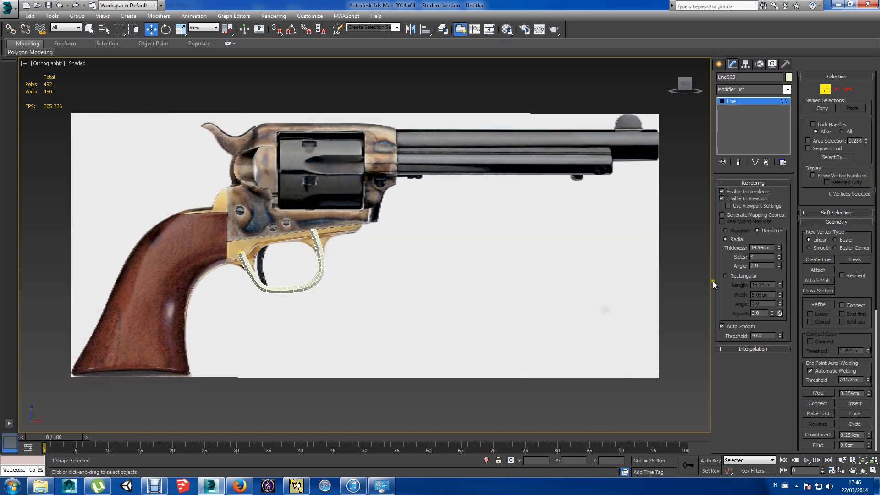
pyautogui.moveTo(234, 323); pyautogui.dragTo(224, 323)
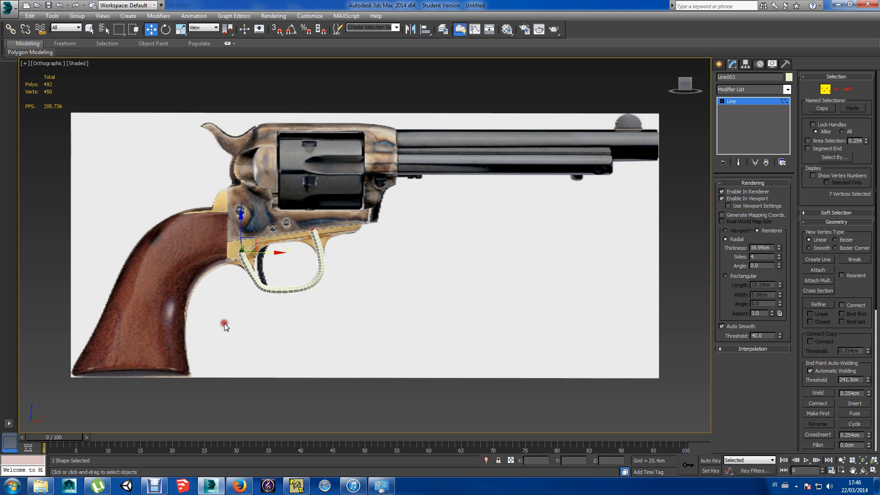
pyautogui.click(224, 323)
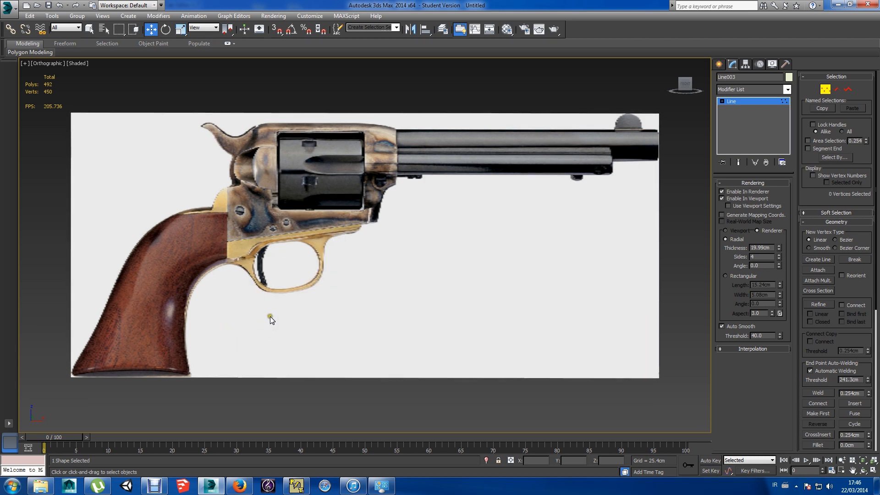
# Return to the Front view with the trigger guard and frame enlarged for tracing.
pyautogui.press('f')
pyautogui.moveTo(251, 277); pyautogui.dragTo(279, 275, button='middle')
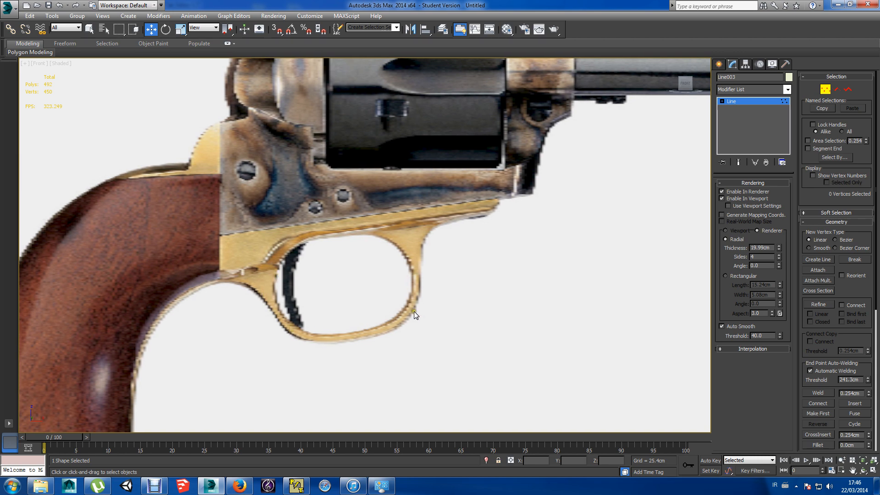
pyautogui.scroll(-2, 438, 316)
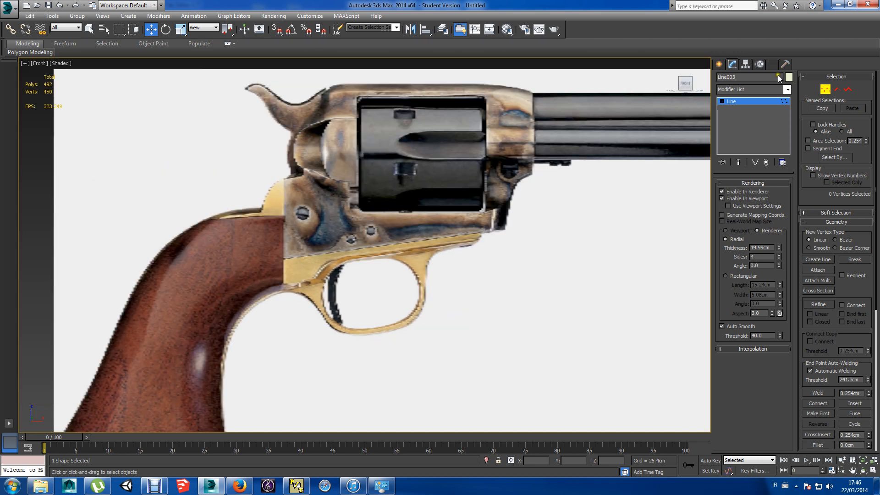
pyautogui.click(719, 64)
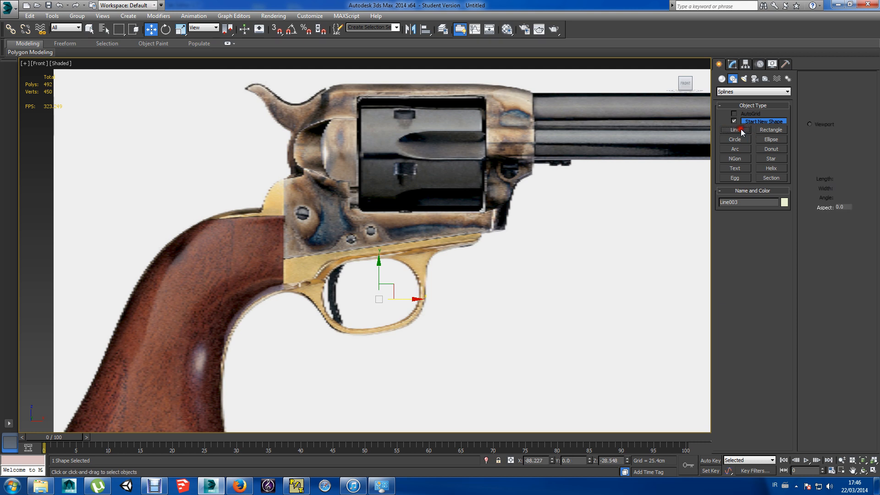
pyautogui.click(735, 130)
pyautogui.click(310, 281)
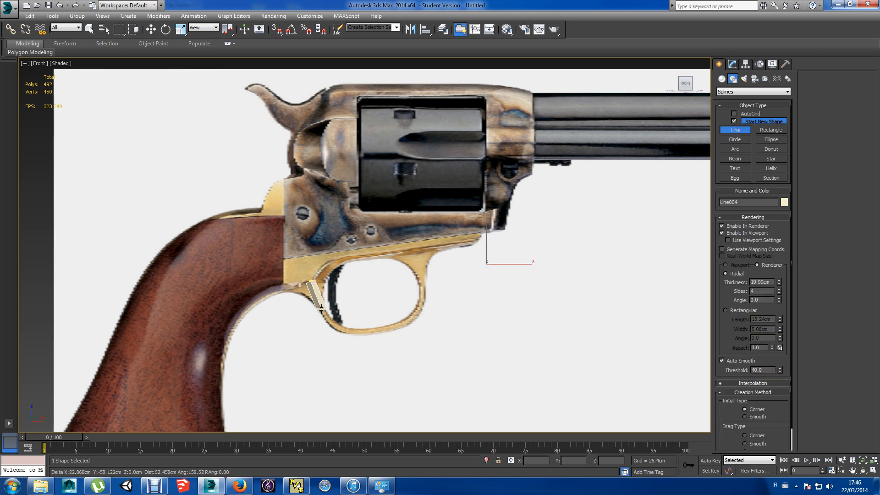
pyautogui.rightClick(323, 281)
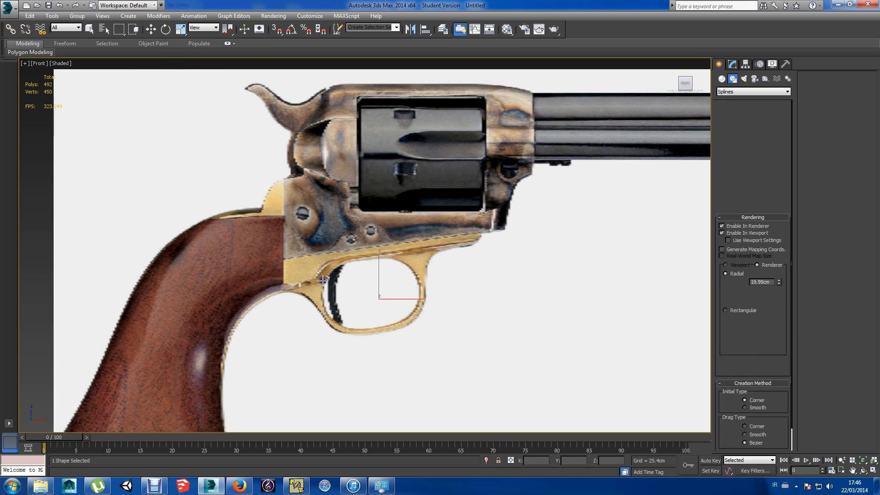
pyautogui.rightClick(346, 306)
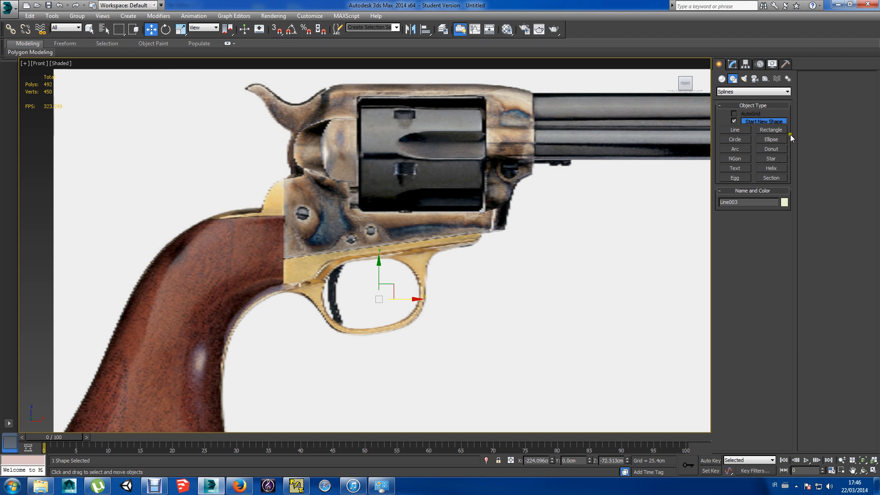
# Trace the trigger guard with a new open line, from its rear root around the bottom and up to the frame underside.
pyautogui.click(730, 129)
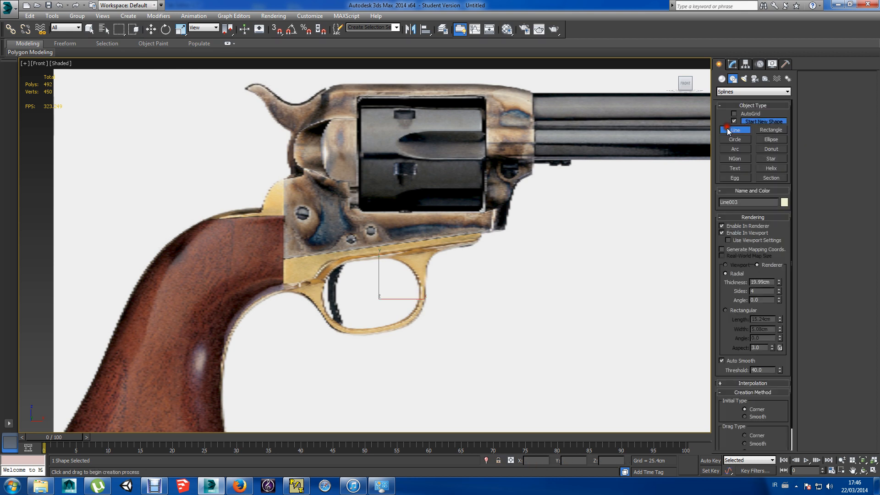
pyautogui.click(311, 282)
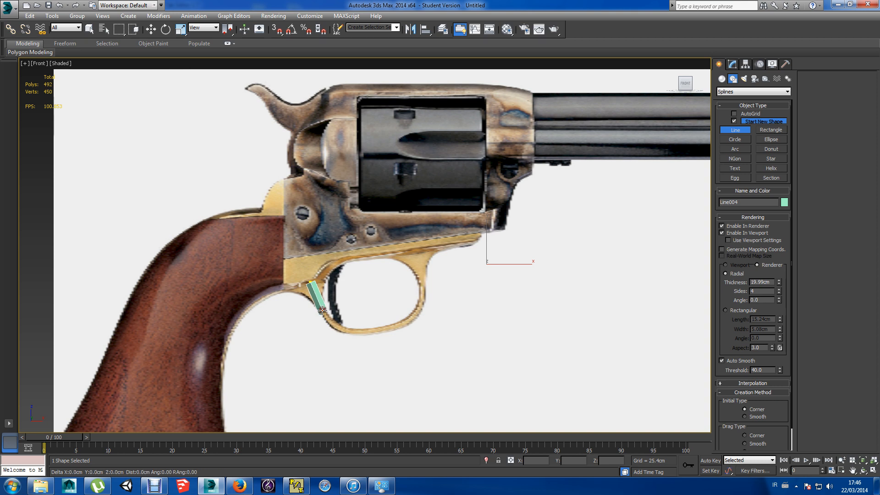
pyautogui.click(321, 311)
pyautogui.click(343, 332)
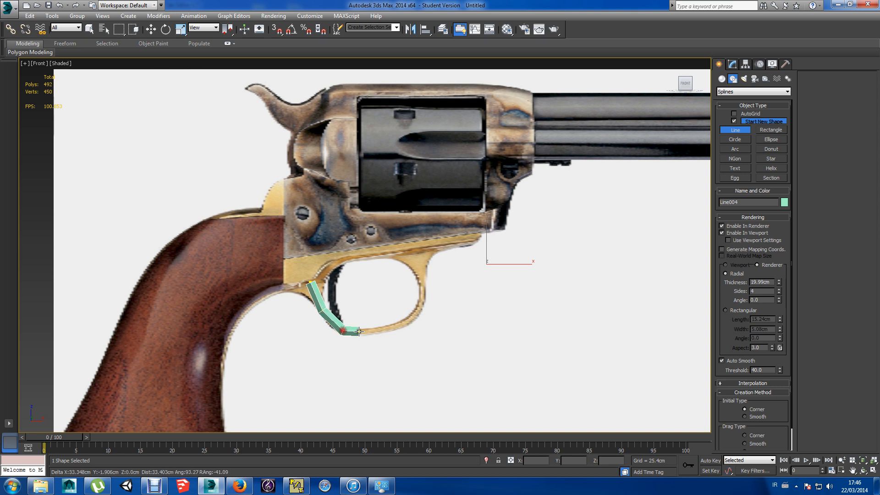
pyautogui.click(392, 330)
pyautogui.click(416, 317)
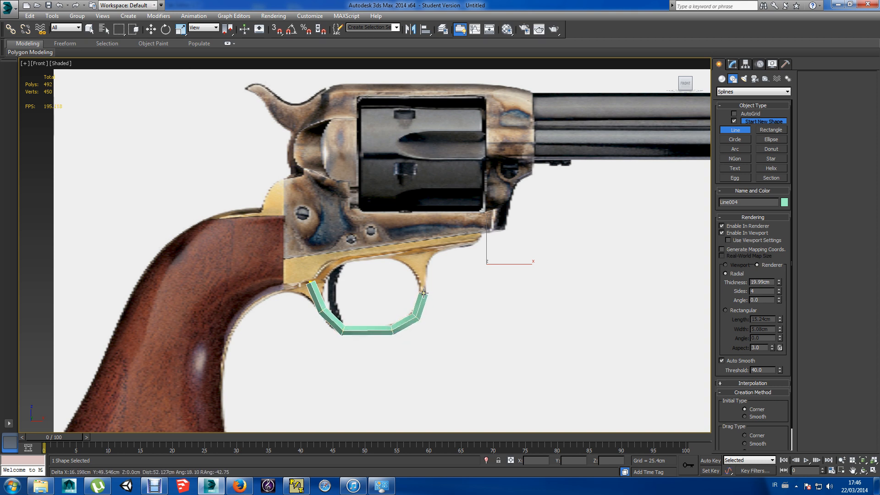
pyautogui.click(424, 293)
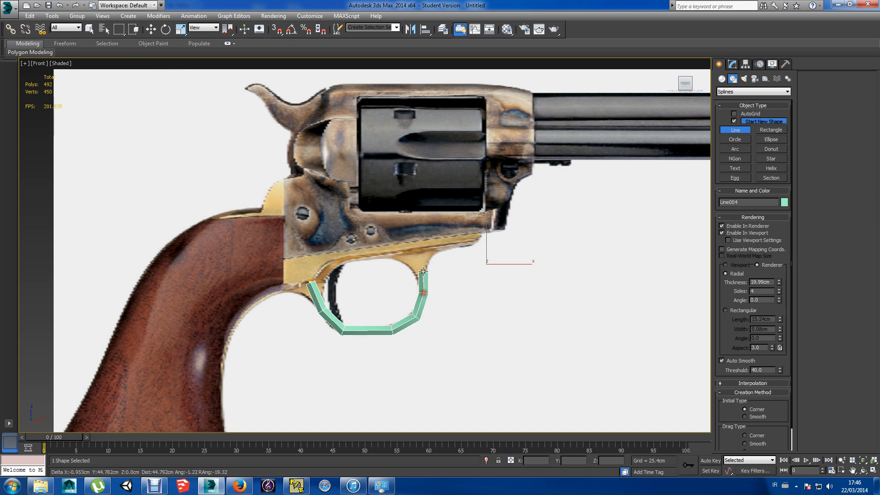
pyautogui.click(415, 242)
pyautogui.rightClick(415, 242)
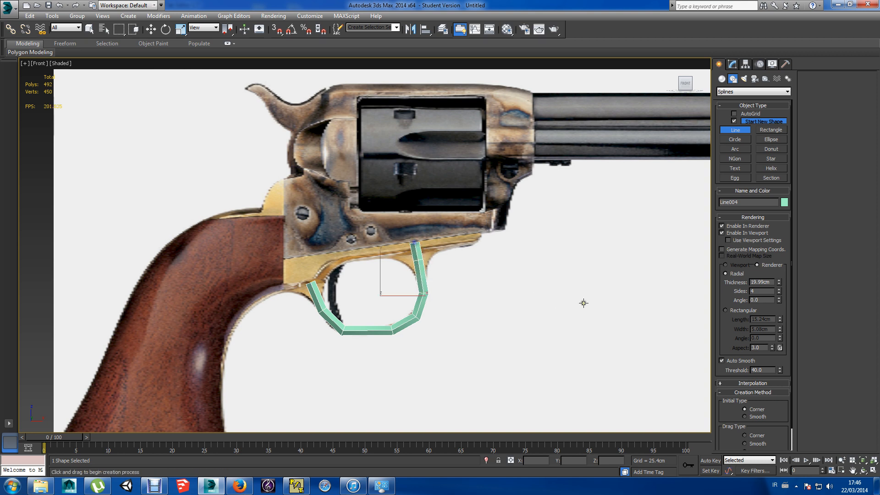
# Turn off renderer and viewport thickness for the new trigger-guard line and bring up its modifier settings.
pyautogui.click(721, 231)
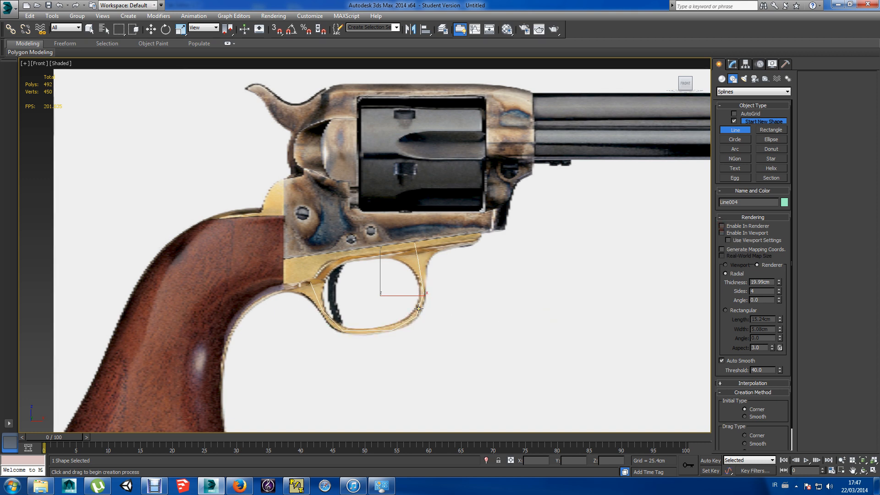
pyautogui.press('w')
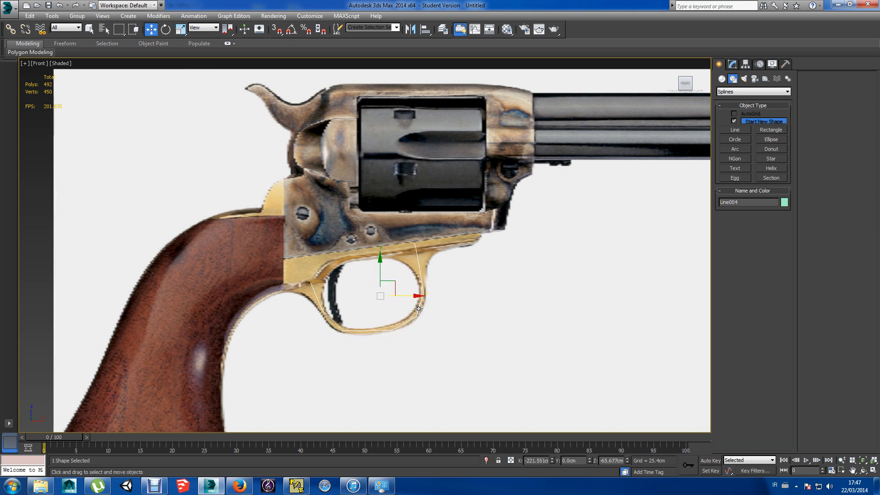
pyautogui.rightClick(419, 310)
pyautogui.moveTo(481, 391)
pyautogui.click(533, 395)
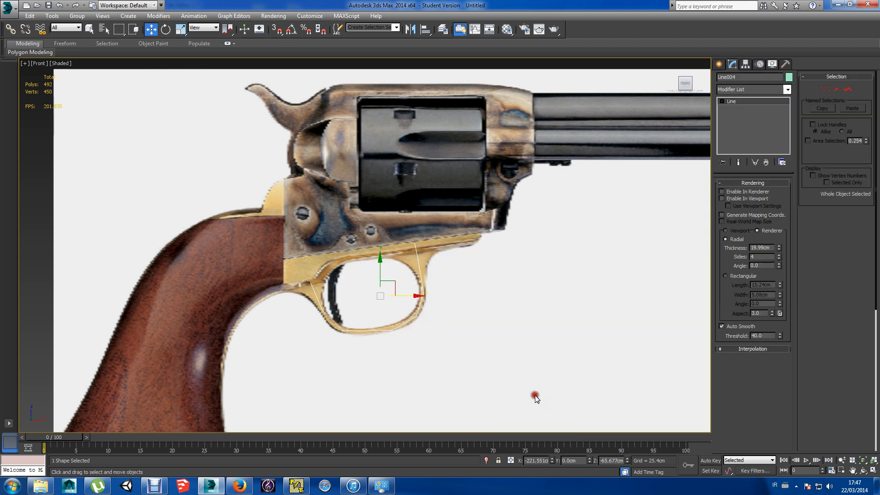
# Select the six inner vertices of the trigger-guard spline, leaving out its two end points.
pyautogui.click(825, 88)
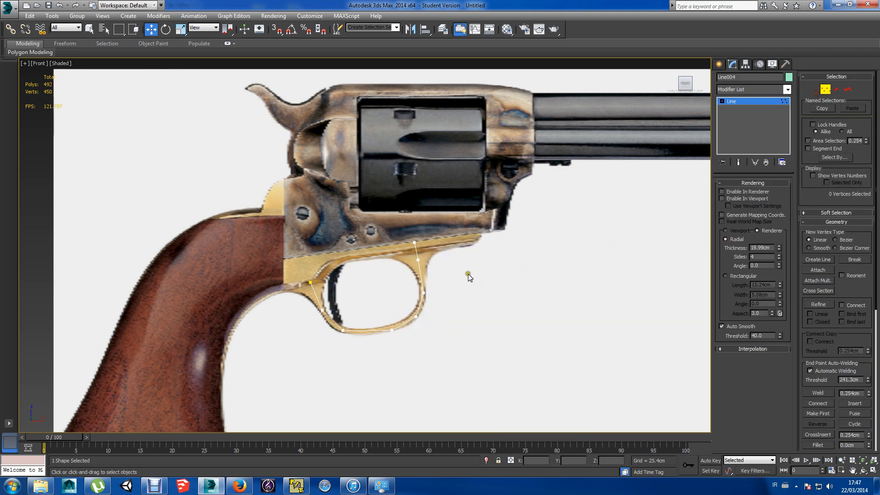
pyautogui.moveTo(447, 257); pyautogui.dragTo(319, 334)
pyautogui.rightClick(337, 325)
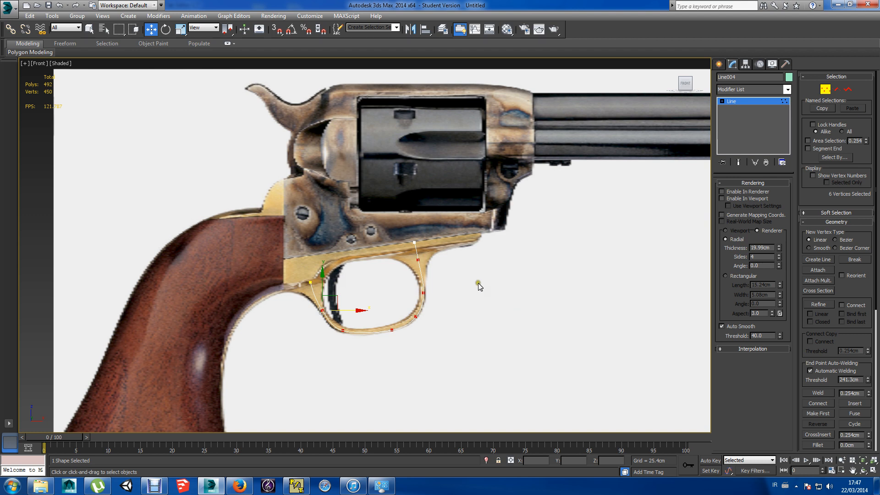
# Move the spline's rear end vertex up into the brass frame and nudge the two lower front vertices onto the guard outline.
pyautogui.click(310, 283)
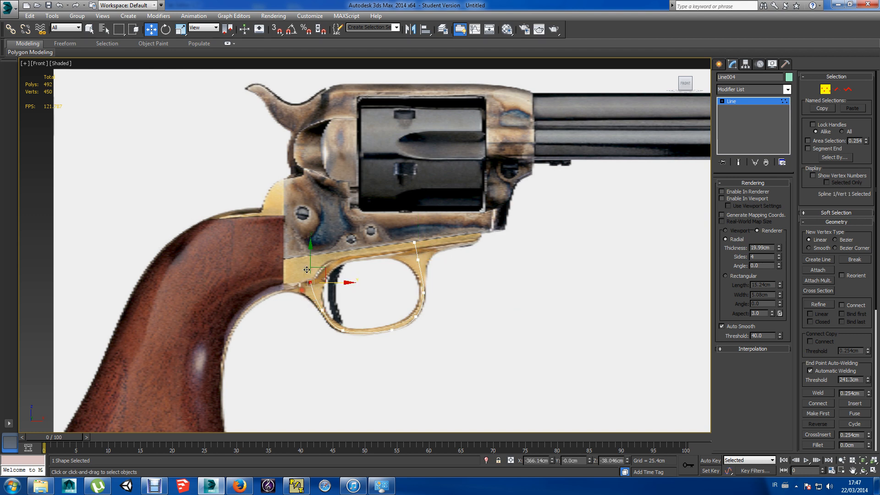
pyautogui.moveTo(323, 268); pyautogui.dragTo(323, 262)
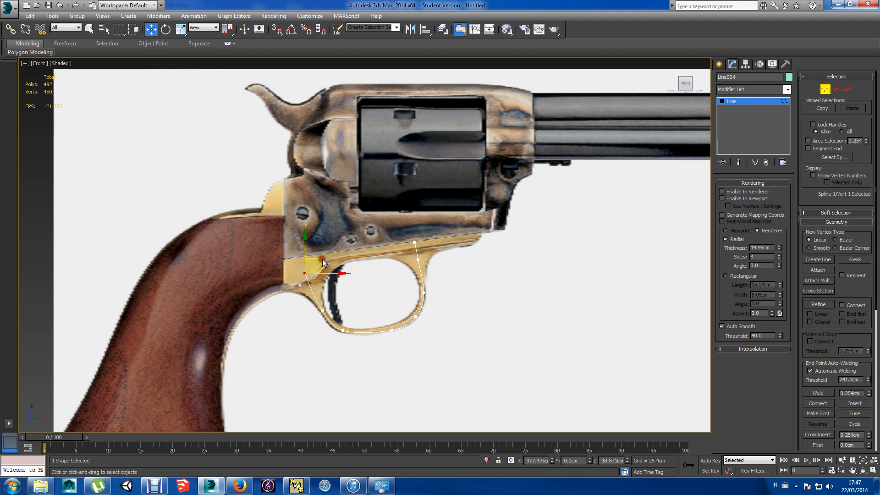
pyautogui.click(392, 329)
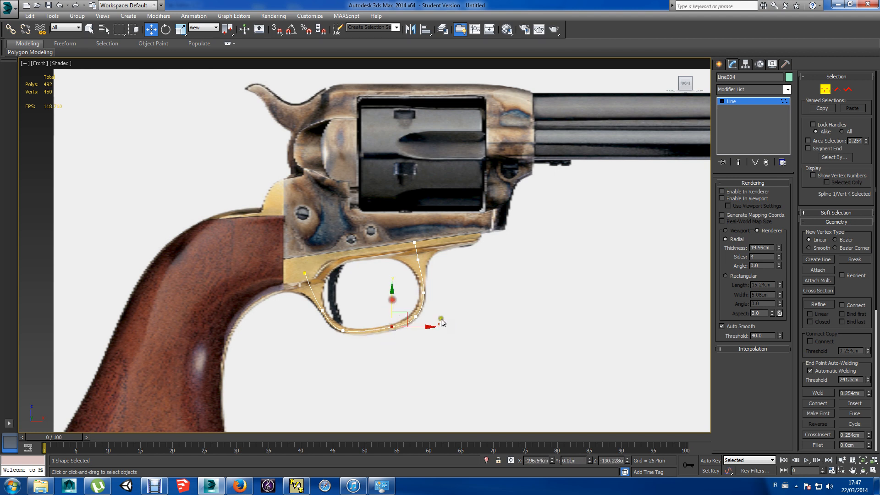
pyautogui.click(412, 313)
pyautogui.moveTo(428, 305); pyautogui.dragTo(425, 301)
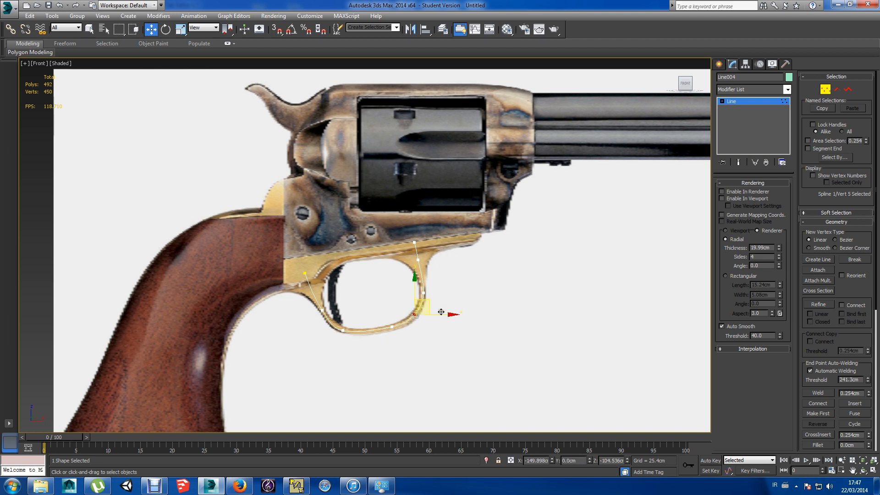
# Create a box about 14.3 cm long, 42.9 cm wide and 1.9 cm high on the brass frame above the guard's rear root.
pyautogui.click(718, 64)
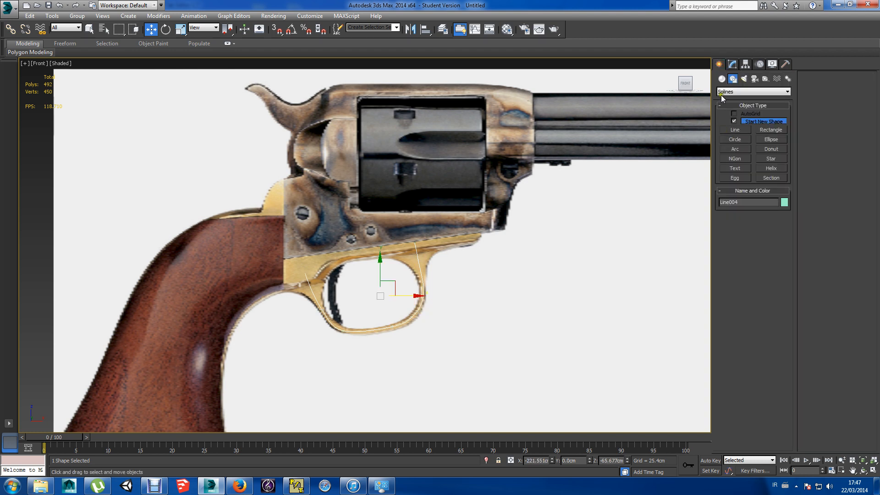
pyautogui.click(721, 79)
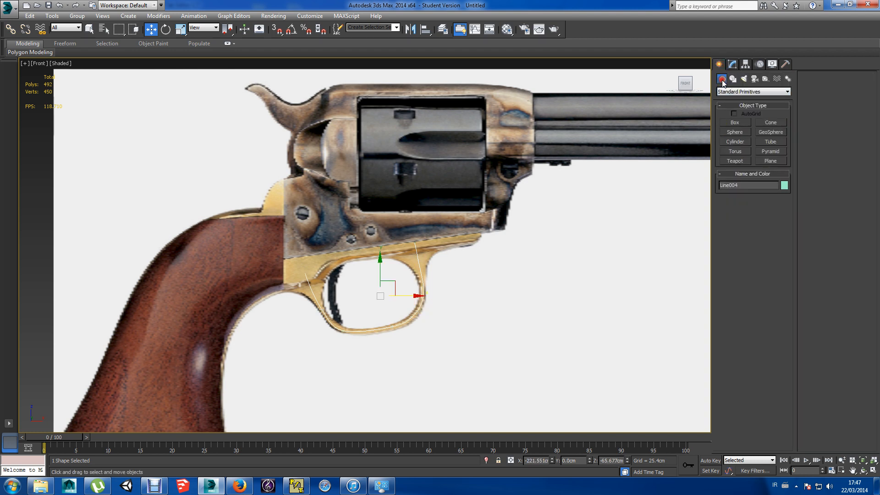
pyautogui.click(744, 122)
pyautogui.moveTo(290, 258); pyautogui.dragTo(311, 266)
pyautogui.click(316, 264)
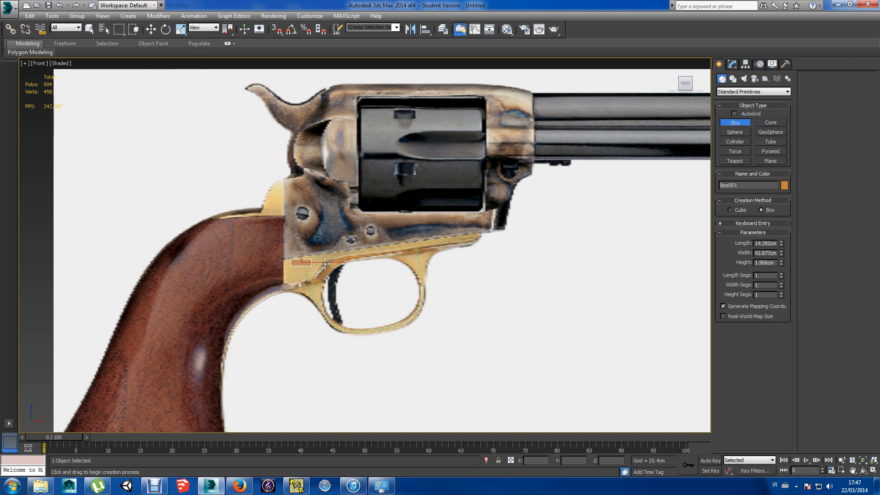
# Increase the height of the small box to 15.418 cm, undoing the stray width change.
pyautogui.keyDown('alt'); pyautogui.moveTo(370, 362); pyautogui.dragTo(394, 341, button='middle'); pyautogui.keyUp('alt')
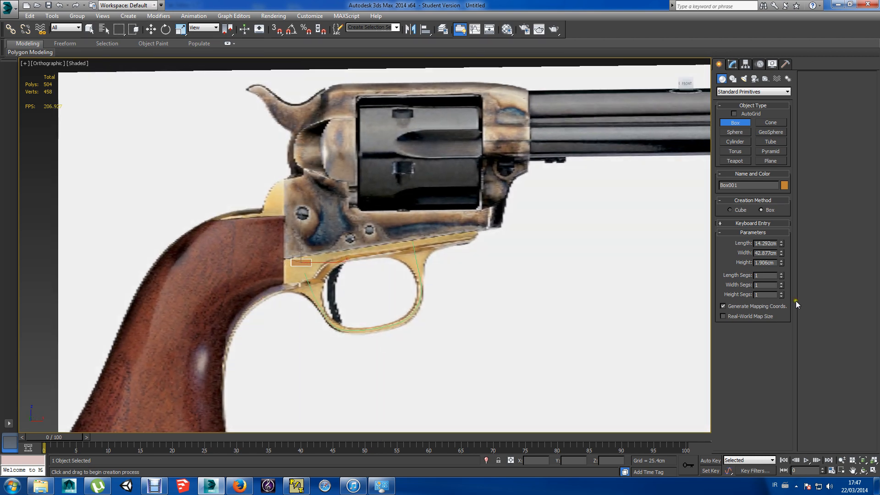
pyautogui.click(781, 260)
pyautogui.click(781, 260)
pyautogui.keyDown('alt'); pyautogui.moveTo(493, 336); pyautogui.dragTo(419, 334, button='middle'); pyautogui.keyUp('alt')
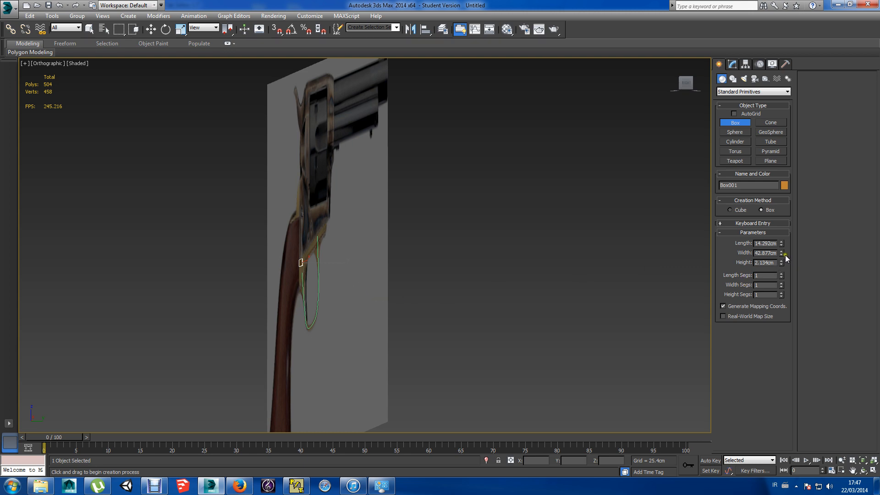
pyautogui.moveTo(781, 253); pyautogui.dragTo(730, 56)
pyautogui.hotkey('ctrl', 'z')
pyautogui.moveTo(784, 262); pyautogui.dragTo(759, 21)
pyautogui.keyDown('alt'); pyautogui.moveTo(458, 331); pyautogui.dragTo(532, 336, button='middle'); pyautogui.keyUp('alt')
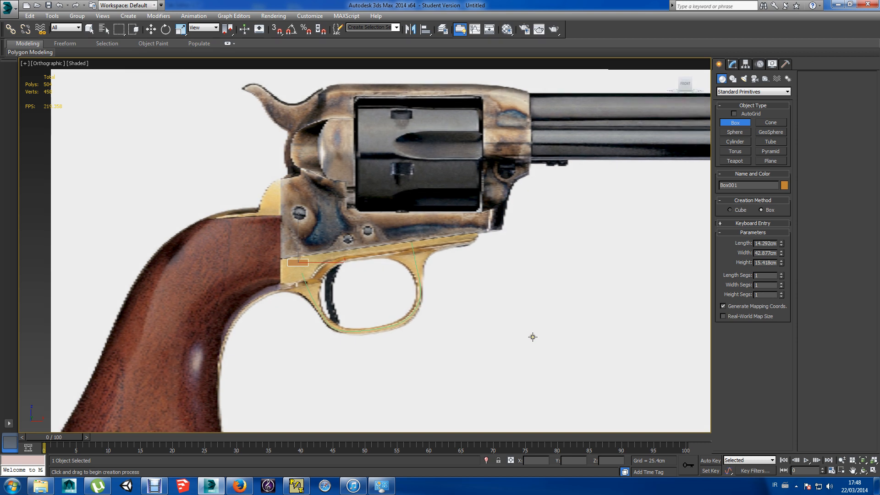
# Shift the box to the rear start of the guard spline and tilt it to match the spline's direction.
pyautogui.press('w')
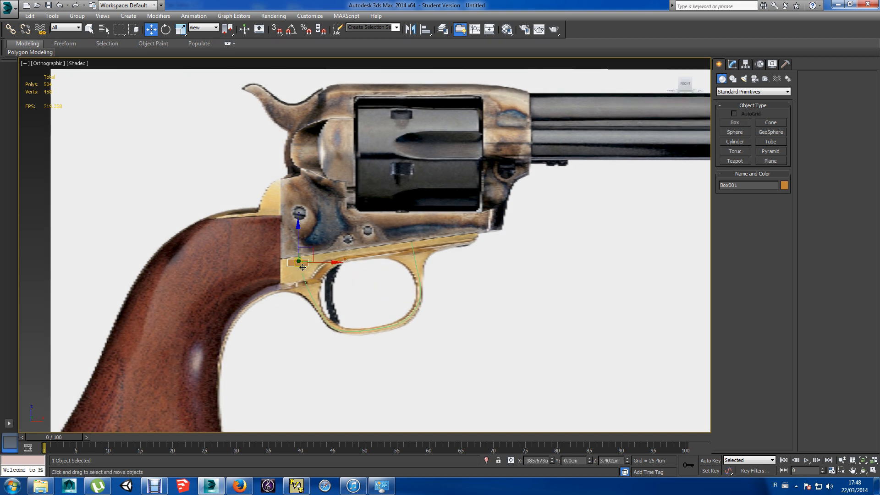
pyautogui.moveTo(311, 249); pyautogui.dragTo(316, 252)
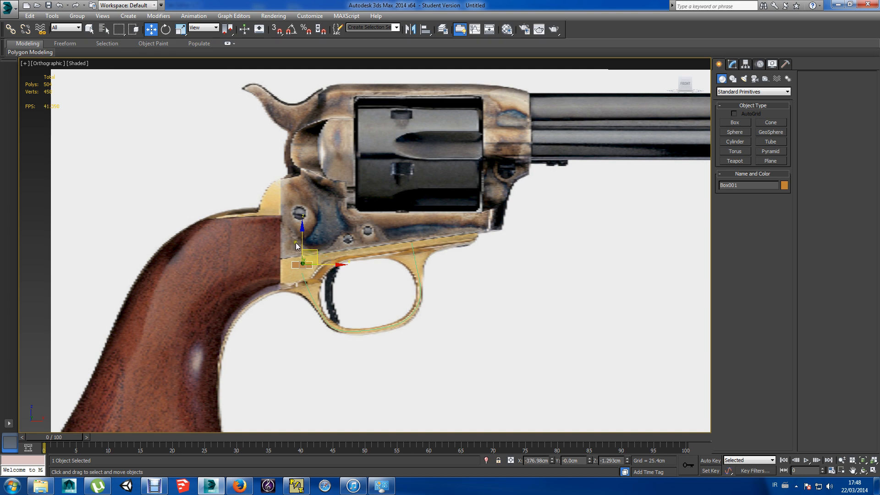
pyautogui.press('e')
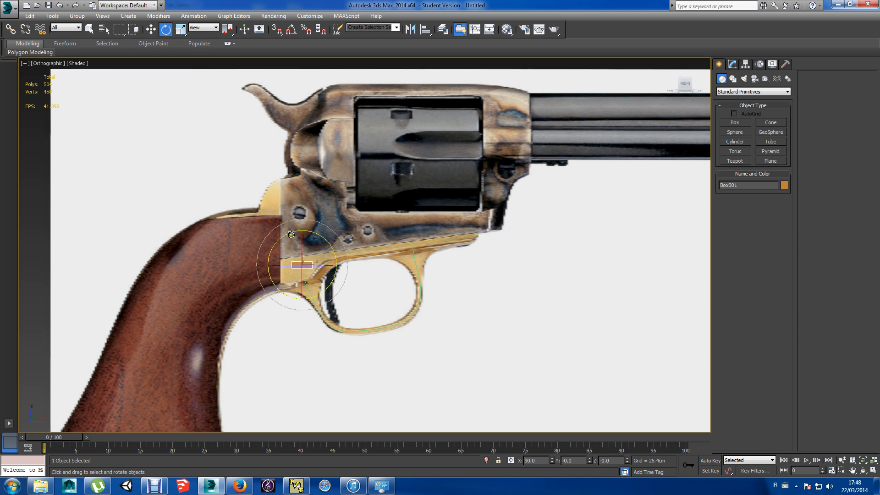
pyautogui.moveTo(295, 243); pyautogui.dragTo(311, 256)
pyautogui.press('w')
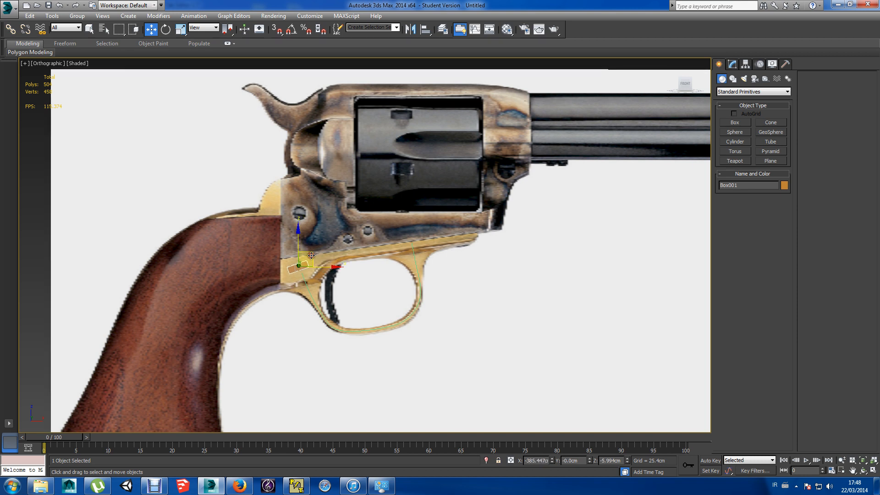
# Convert the tilted box to an Editable Poly.
pyautogui.click(398, 331)
pyautogui.click(304, 267)
pyautogui.click(731, 64)
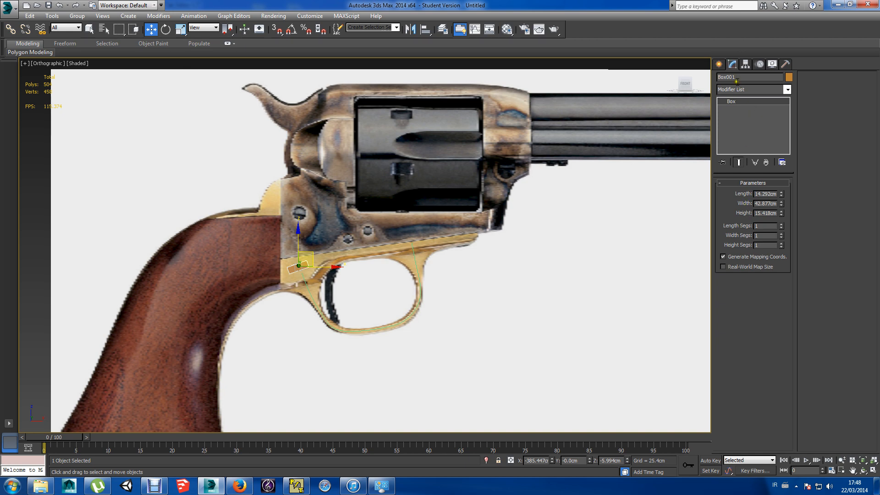
pyautogui.rightClick(291, 267)
pyautogui.moveTo(352, 351)
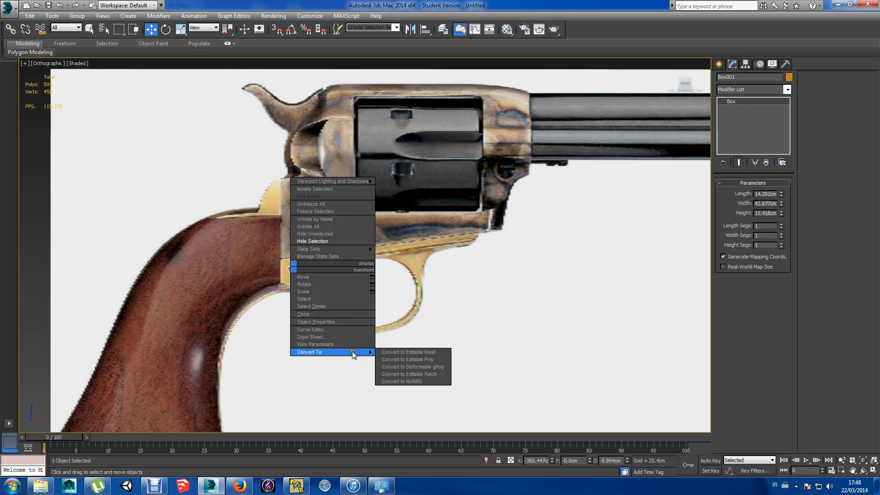
pyautogui.click(399, 360)
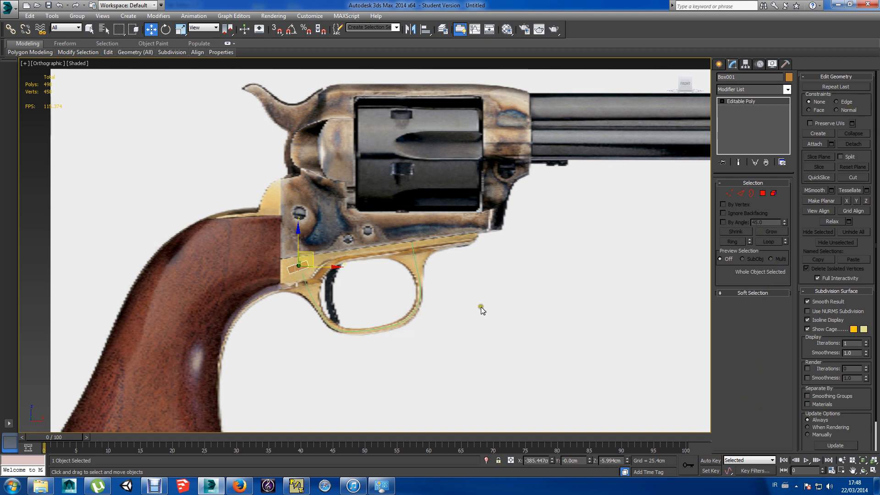
# Try to use Extrude Along Spline on the box with 6 segments, picking the trigger-guard line as the path.
pyautogui.click(762, 193)
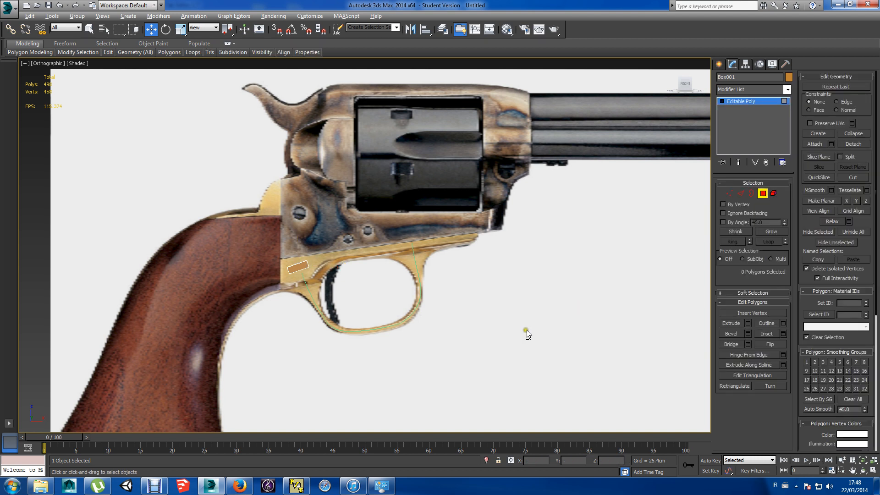
pyautogui.press('alt')
pyautogui.click(783, 364)
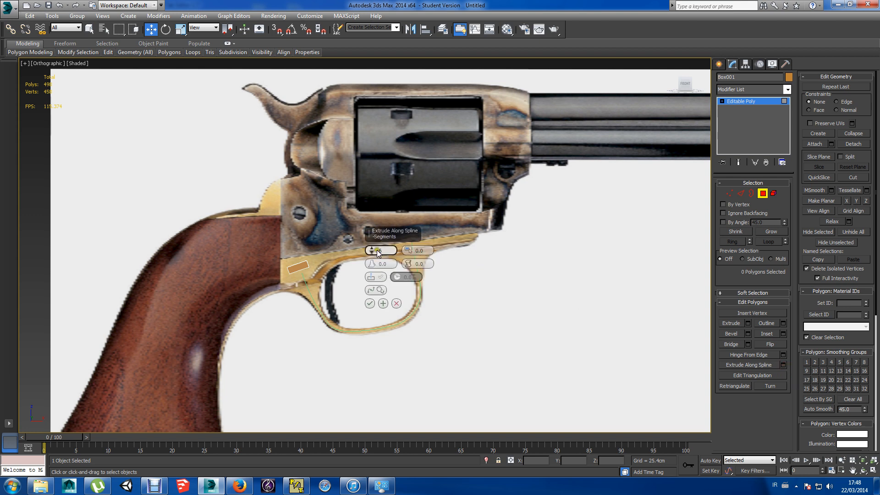
pyautogui.click(377, 290)
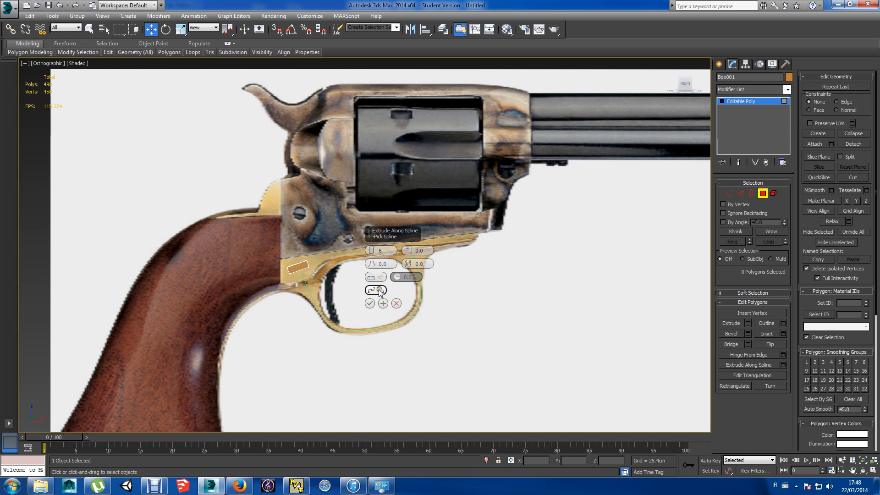
pyautogui.click(309, 293)
pyautogui.click(371, 303)
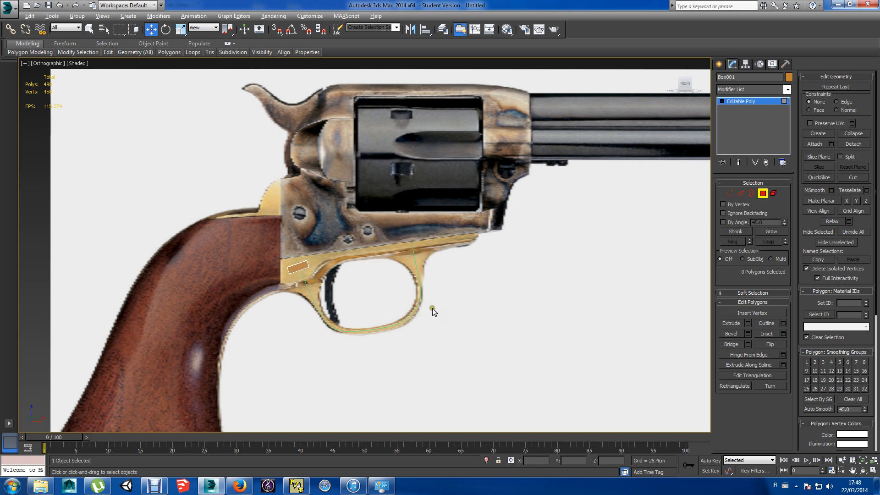
# Select the underside polygon of the tilted box and extrude it along the trigger-guard spline with 6 segments.
pyautogui.keyDown('alt'); pyautogui.moveTo(433, 308); pyautogui.dragTo(532, 254, button='middle'); pyautogui.keyUp('alt')
pyautogui.click(763, 193)
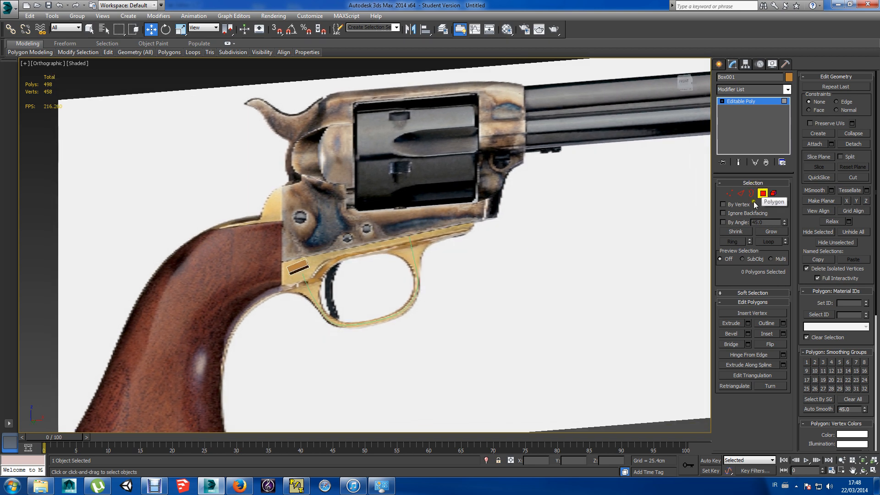
pyautogui.click(299, 268)
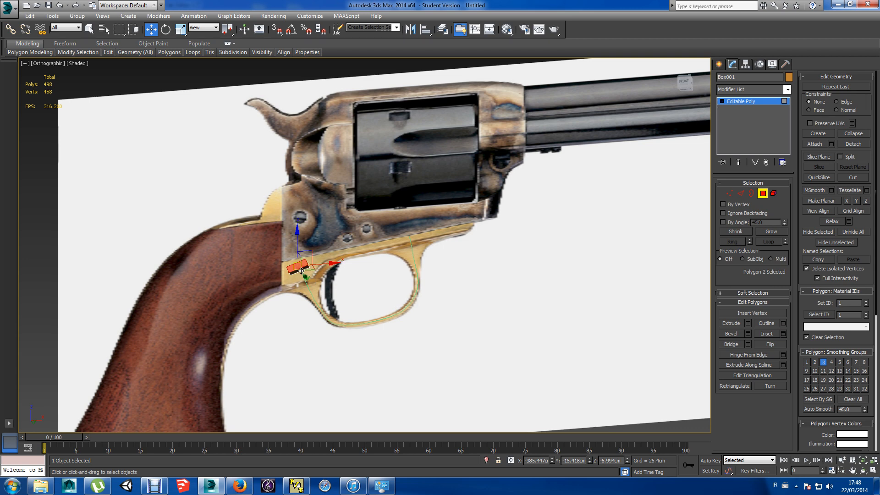
pyautogui.click(300, 268)
pyautogui.scroll(6, 302, 266)
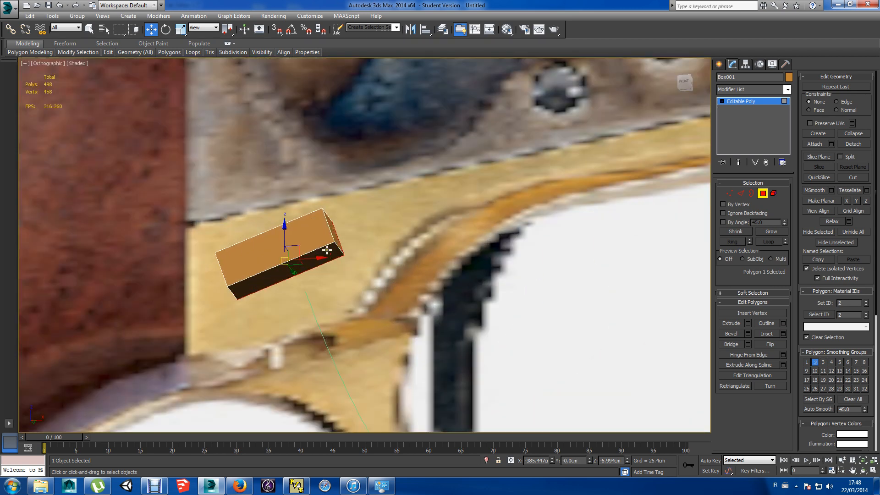
pyautogui.click(326, 249)
pyautogui.scroll(-6, 405, 302)
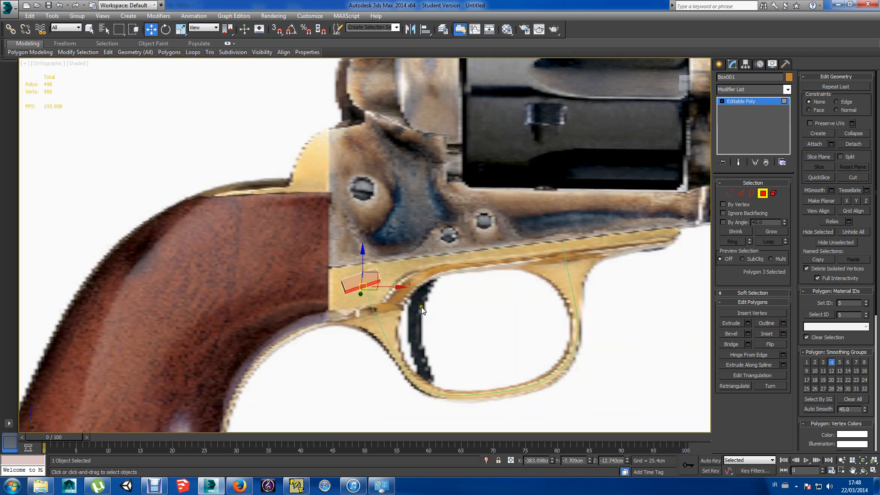
pyautogui.click(784, 364)
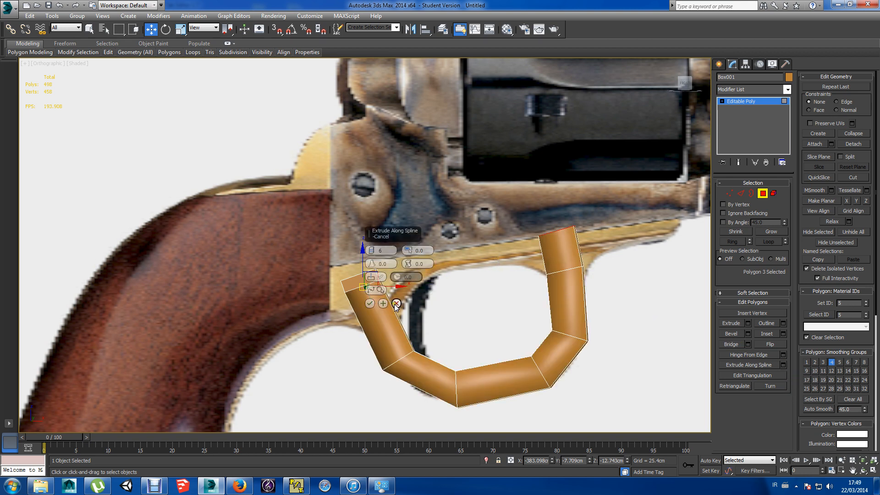
pyautogui.click(369, 304)
# Switch to the front view and make the extruded guard see-through over the reference image.
pyautogui.press('f')
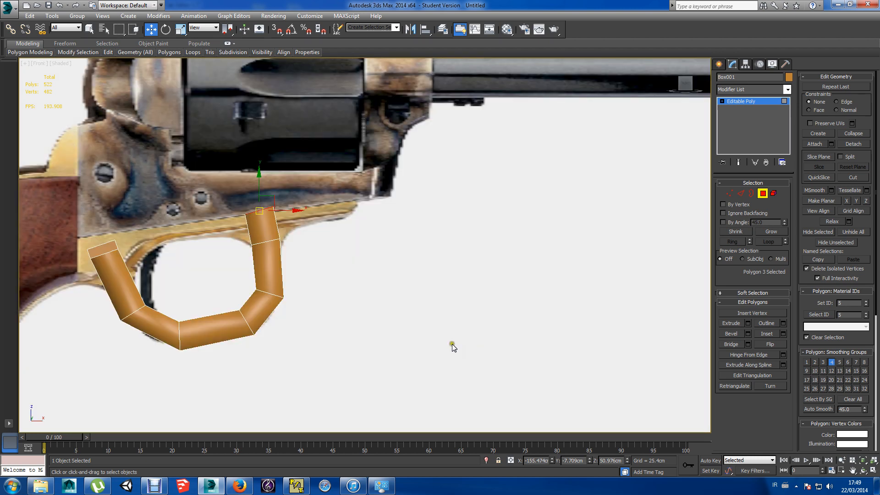
pyautogui.moveTo(363, 298); pyautogui.dragTo(444, 304, button='middle')
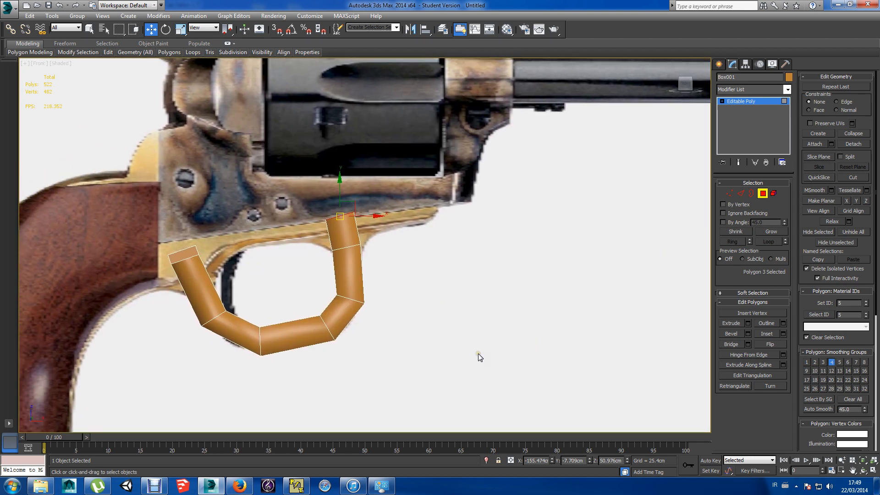
pyautogui.hotkey('alt', 'x')
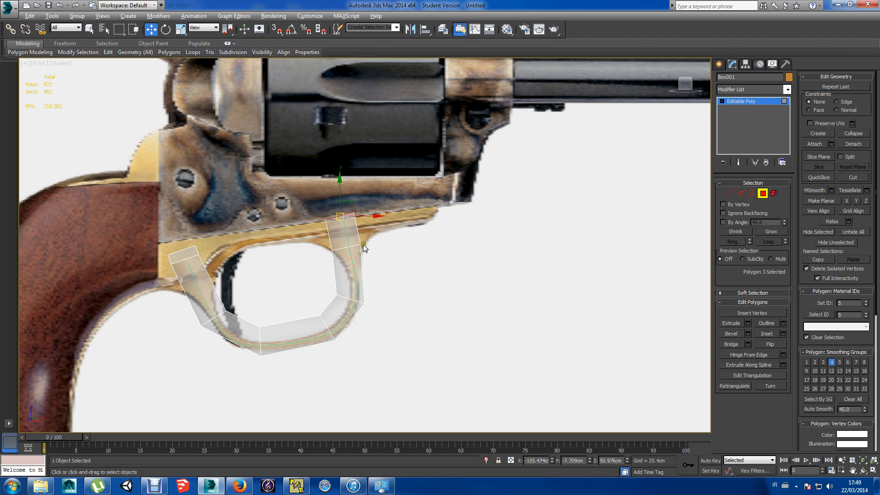
pyautogui.click(391, 251)
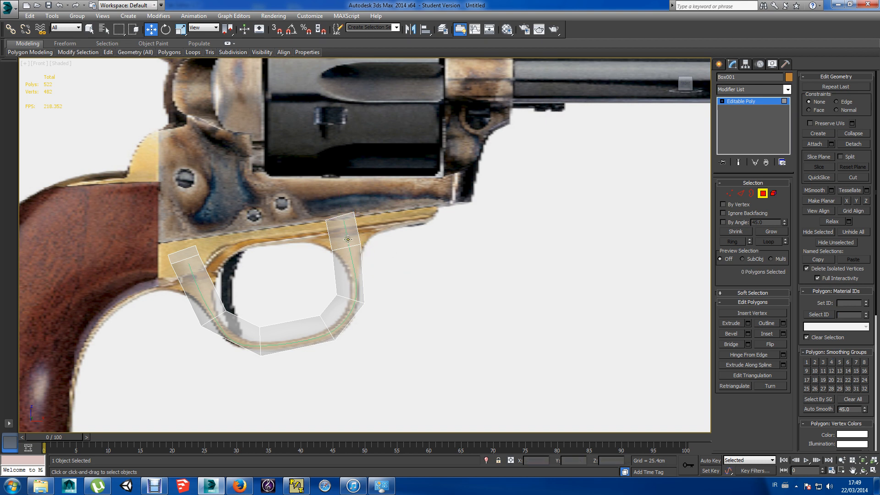
pyautogui.click(347, 239)
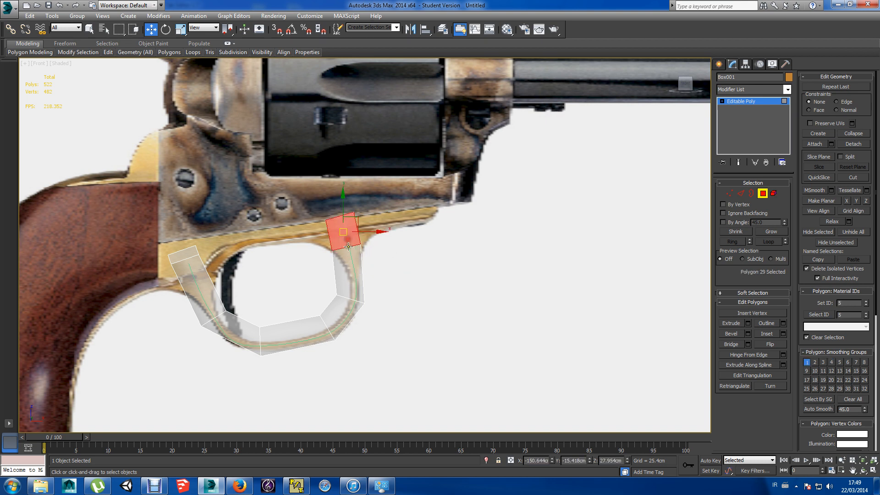
# Move the vertices at the guard's upper front end to match the flared front root on the reference.
pyautogui.click(730, 193)
pyautogui.moveTo(321, 242); pyautogui.dragTo(384, 244)
pyautogui.moveTo(377, 296)
pyautogui.mouseDown()
pyautogui.moveTo(360, 309)
pyautogui.moveTo(385, 305)
pyautogui.moveTo(370, 296)
pyautogui.mouseUp()
pyautogui.moveTo(322, 246); pyautogui.dragTo(357, 249)
pyautogui.moveTo(328, 215); pyautogui.dragTo(379, 235)
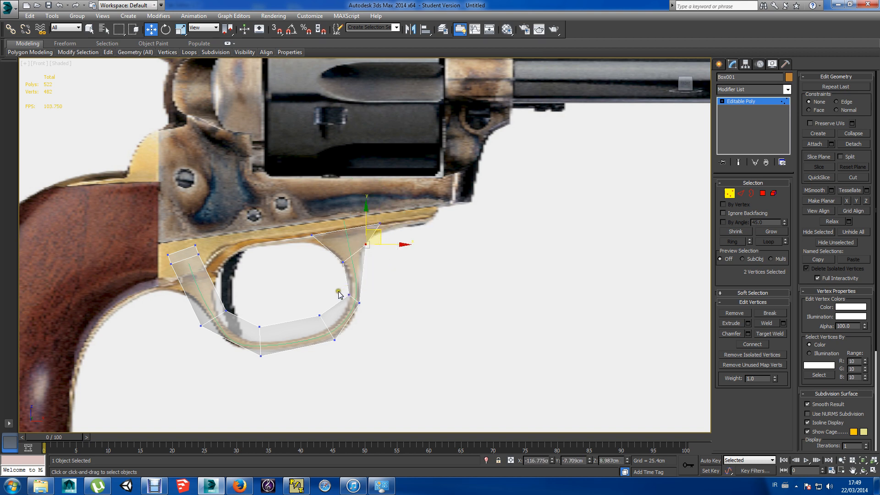
# Move the inner and outer vertices of the guard's lower front bend onto the reference outline.
pyautogui.moveTo(315, 312)
pyautogui.mouseDown()
pyautogui.moveTo(326, 332)
pyautogui.moveTo(324, 305)
pyautogui.moveTo(328, 313)
pyautogui.moveTo(316, 325)
pyautogui.mouseUp()
pyautogui.moveTo(319, 294); pyautogui.dragTo(325, 310)
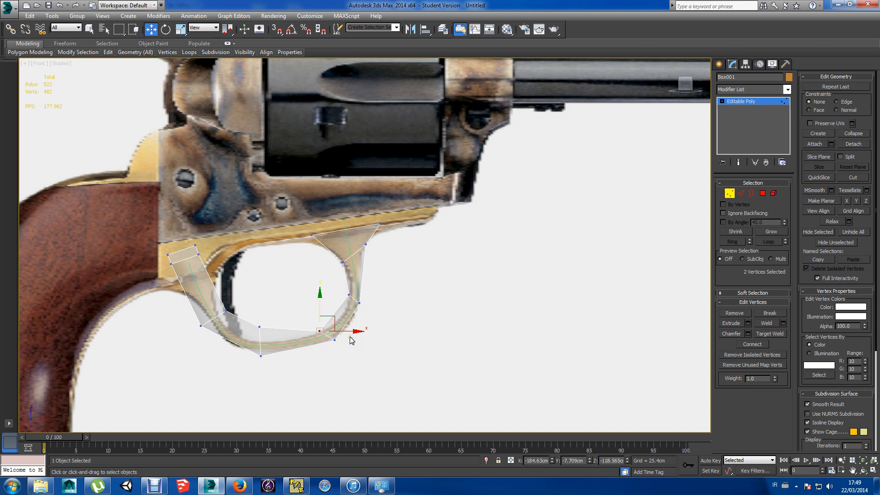
pyautogui.moveTo(347, 338); pyautogui.dragTo(357, 323)
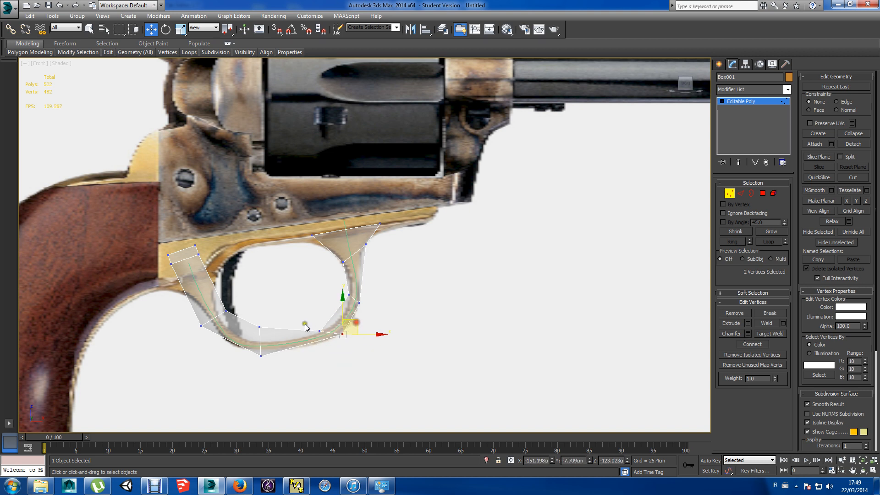
pyautogui.moveTo(304, 319); pyautogui.dragTo(341, 314)
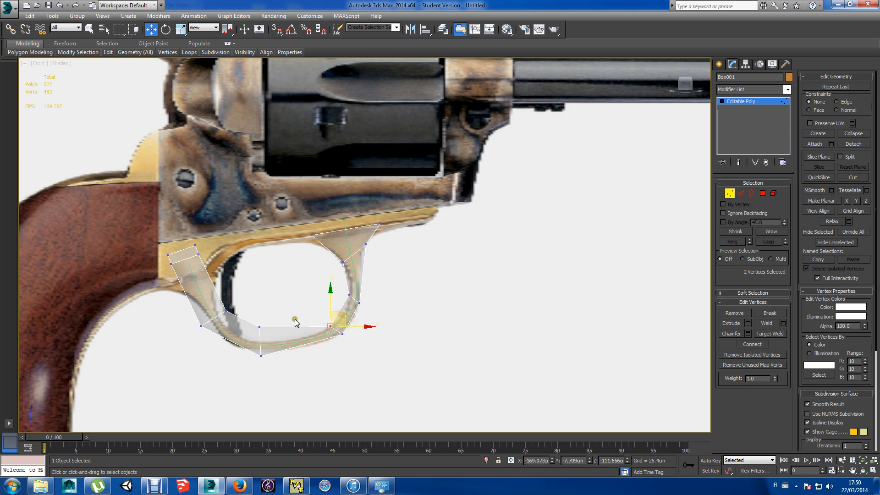
# Thin the guard at its bottom and rear lower bend by moving those vertices onto the reference outline.
pyautogui.moveTo(289, 339); pyautogui.dragTo(268, 340)
pyautogui.click(227, 310)
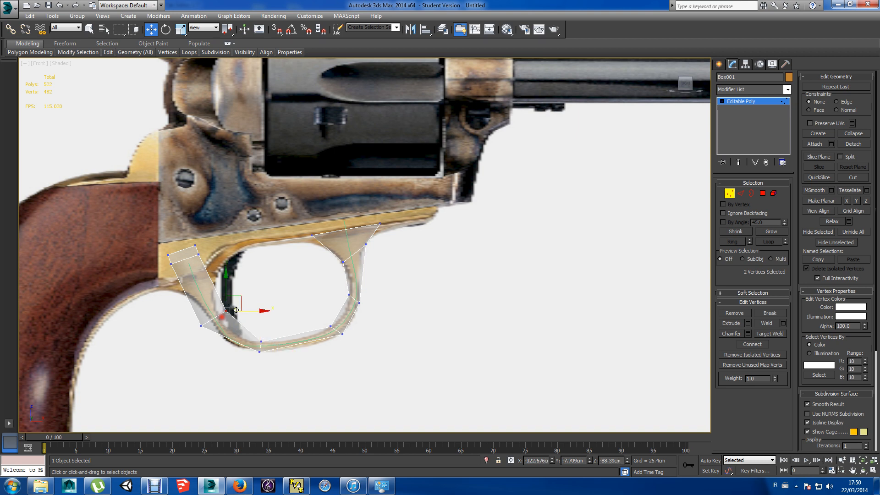
pyautogui.moveTo(240, 301)
pyautogui.mouseDown()
pyautogui.moveTo(220, 311)
pyautogui.moveTo(232, 309)
pyautogui.mouseUp()
pyautogui.click(202, 325)
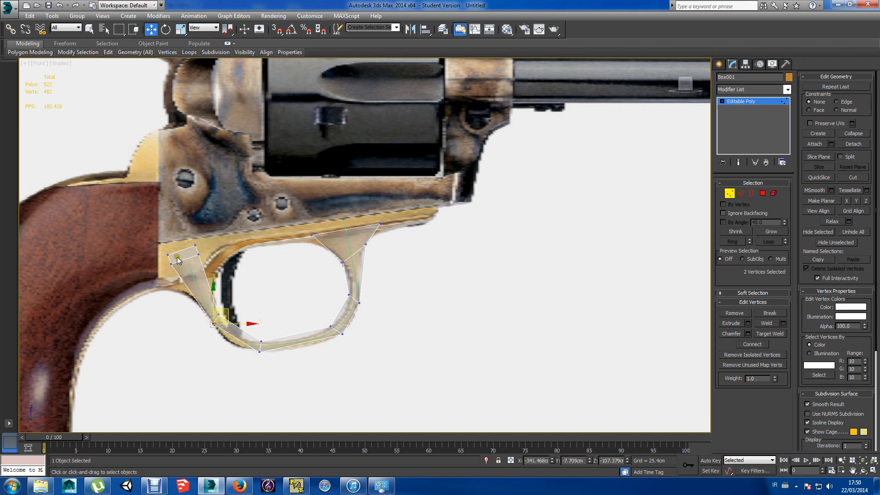
# Lower the guard's rear end vertices and spread the end corners to fit the flared rear root on the reference.
pyautogui.click(198, 254)
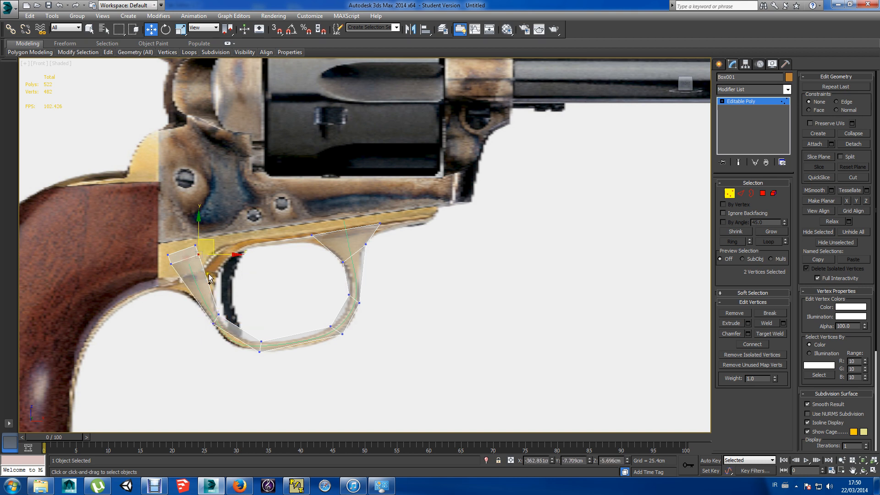
pyautogui.keyDown('ctrl'); pyautogui.click(166, 265); pyautogui.keyUp('ctrl')
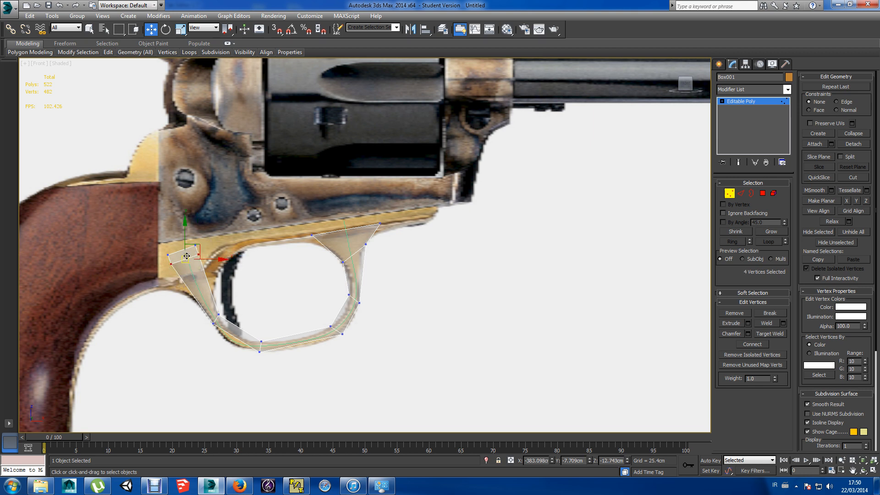
pyautogui.moveTo(196, 248); pyautogui.dragTo(212, 282)
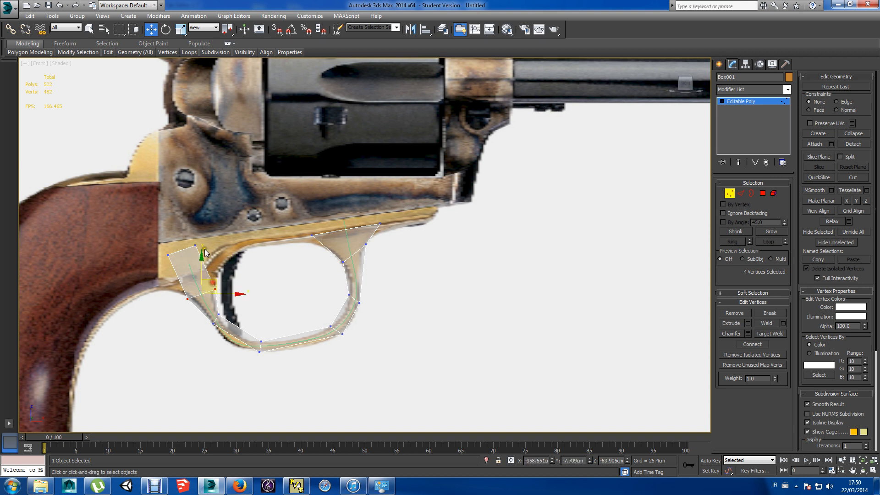
pyautogui.moveTo(169, 260); pyautogui.dragTo(233, 260)
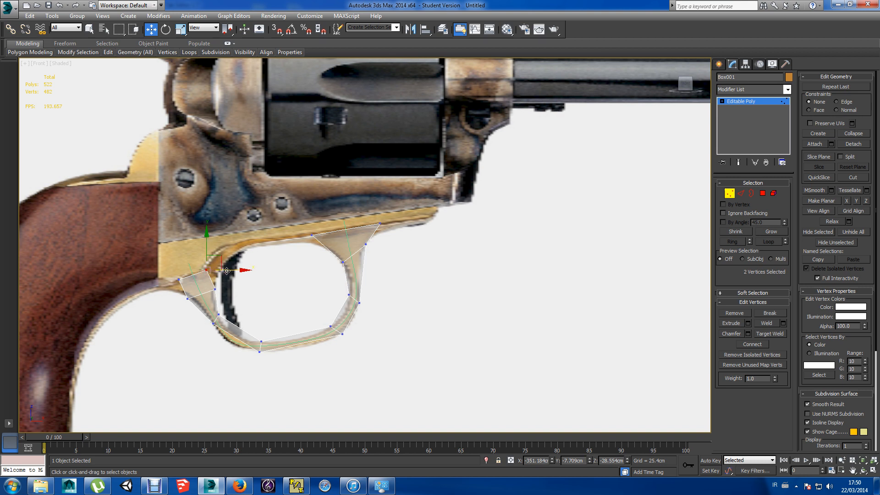
pyautogui.moveTo(167, 268)
pyautogui.mouseDown()
pyautogui.moveTo(183, 290)
pyautogui.moveTo(197, 278)
pyautogui.moveTo(165, 263)
pyautogui.mouseUp()
# Shift the rear lower bend vertices down along the guard and extend the inner corner of the front root rearward.
pyautogui.moveTo(223, 309)
pyautogui.mouseDown()
pyautogui.moveTo(208, 326)
pyautogui.moveTo(231, 310)
pyautogui.moveTo(235, 316)
pyautogui.mouseUp()
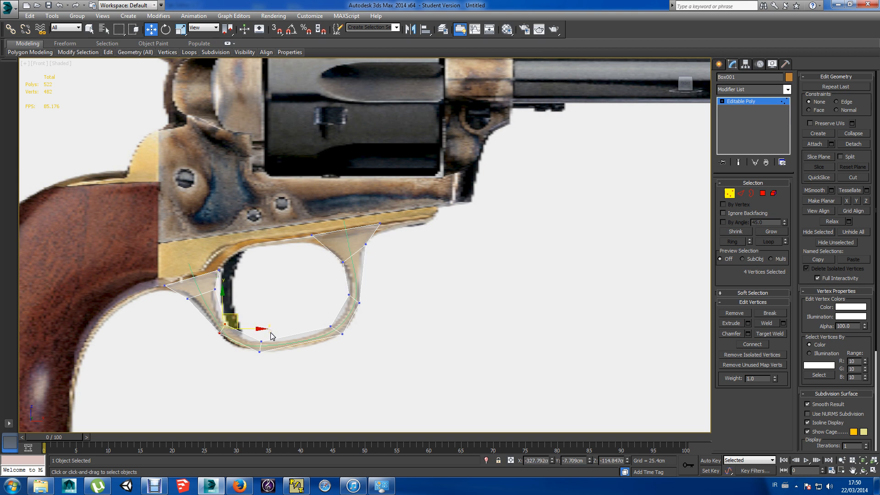
pyautogui.moveTo(324, 225)
pyautogui.mouseDown()
pyautogui.moveTo(303, 247)
pyautogui.moveTo(333, 237)
pyautogui.moveTo(326, 237)
pyautogui.mouseUp()
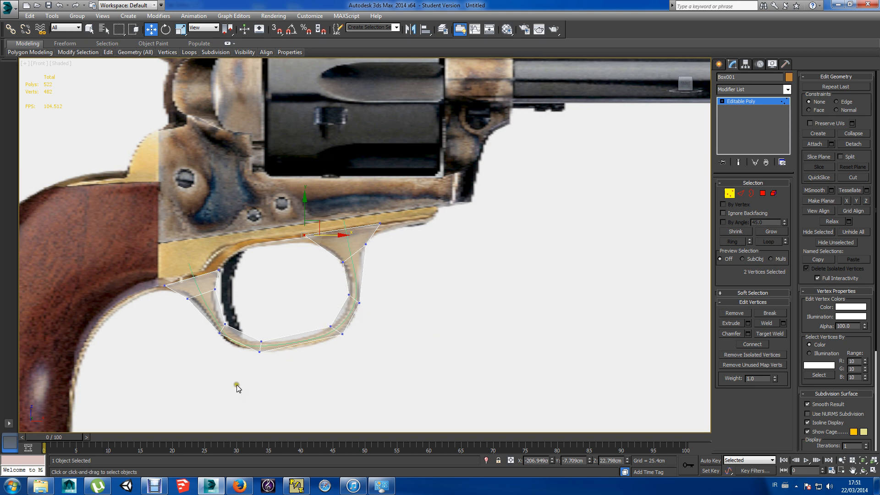
pyautogui.click(240, 357)
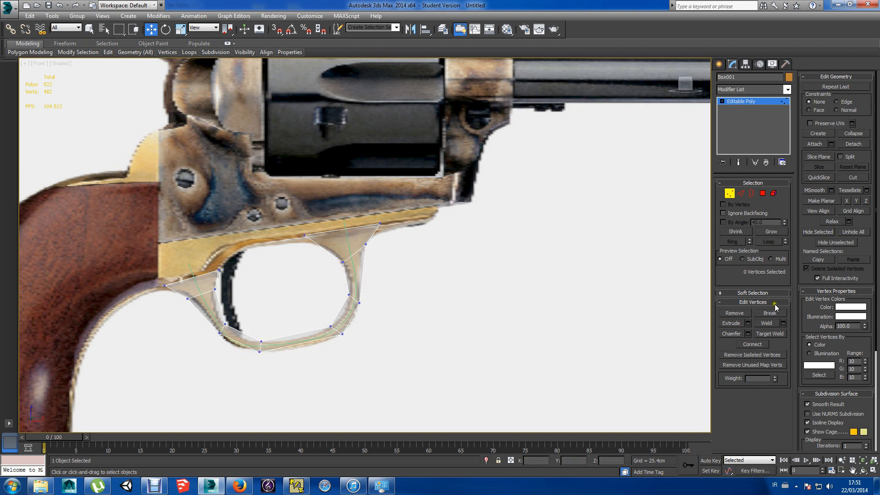
# Connect the edges between the rear lower bend and the bottom, and fit the new vertices to the guard's curve.
pyautogui.click(740, 194)
pyautogui.moveTo(244, 328); pyautogui.dragTo(233, 357)
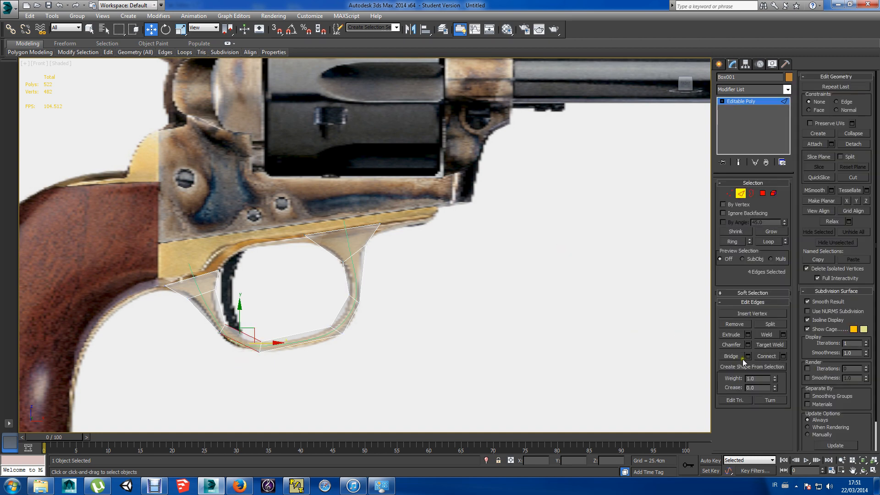
pyautogui.click(774, 356)
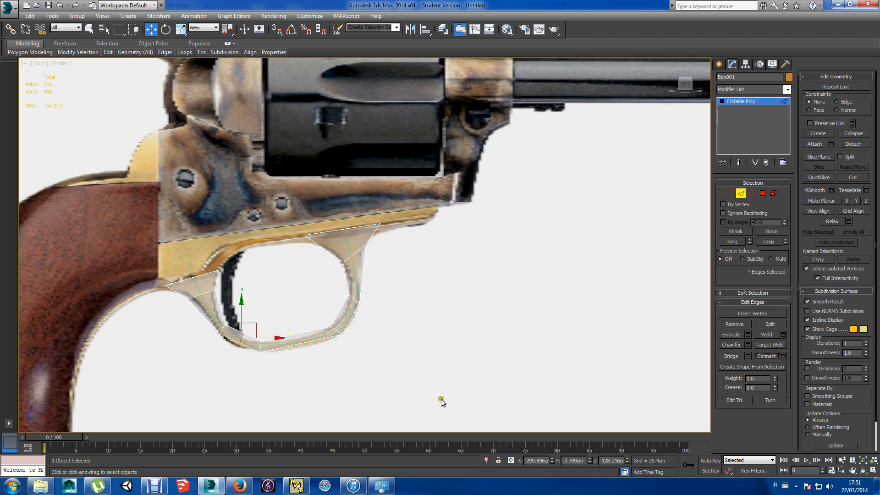
pyautogui.click(729, 193)
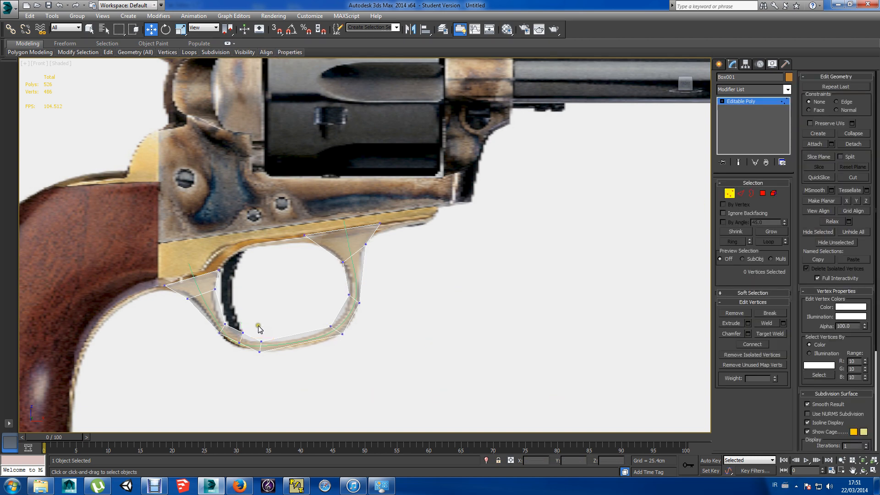
pyautogui.moveTo(254, 327); pyautogui.dragTo(239, 342)
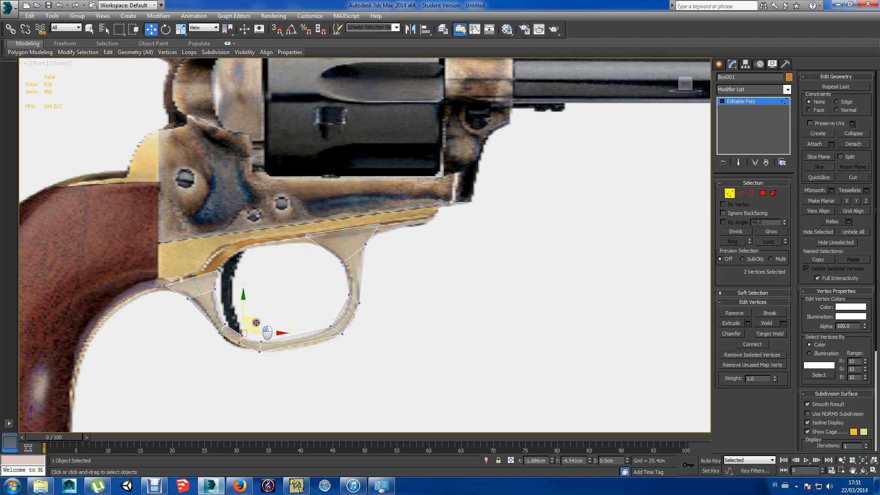
pyautogui.moveTo(243, 351); pyautogui.dragTo(304, 369)
# Connect the long edges of the guard's bottom segment and move the new vertices down to the reference curve.
pyautogui.click(741, 193)
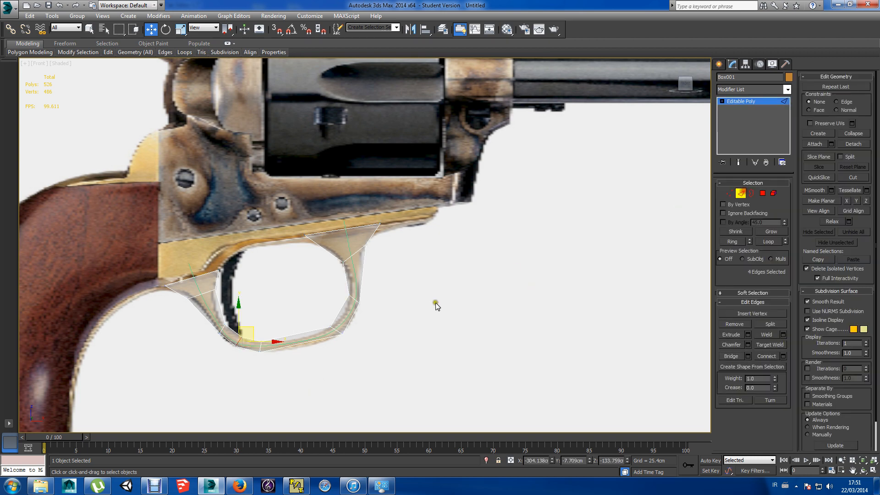
pyautogui.moveTo(302, 320); pyautogui.dragTo(293, 380)
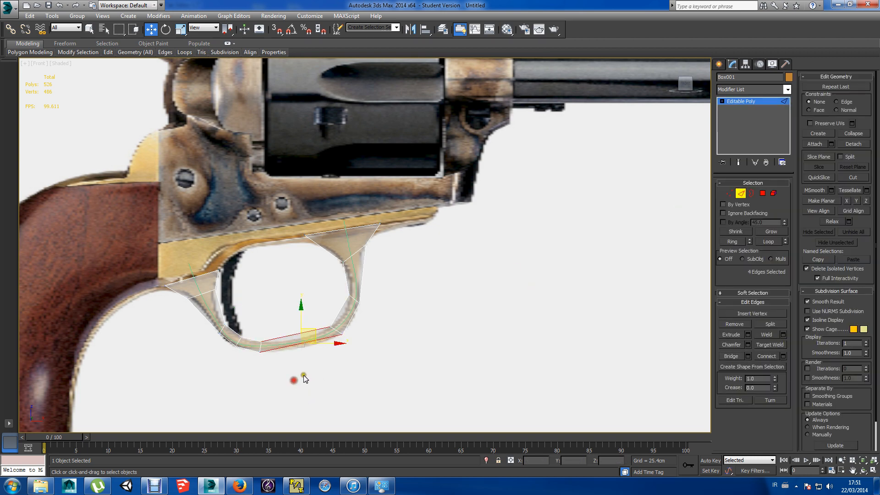
pyautogui.click(771, 357)
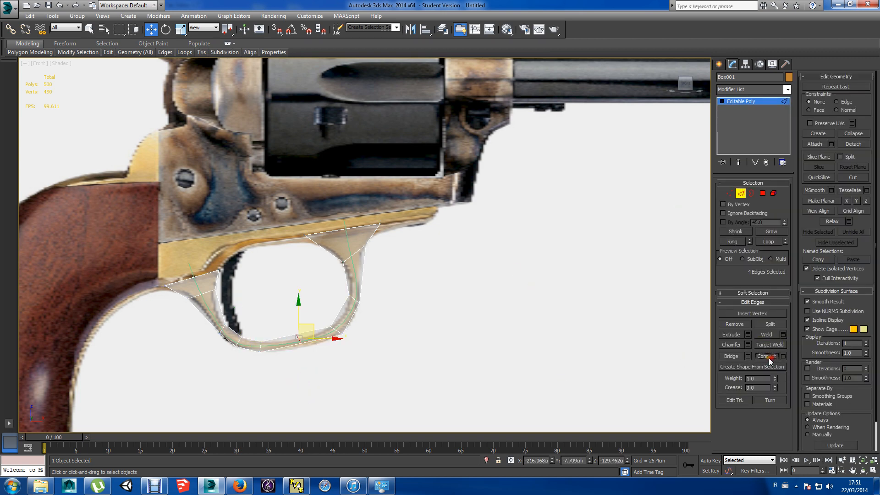
pyautogui.click(727, 194)
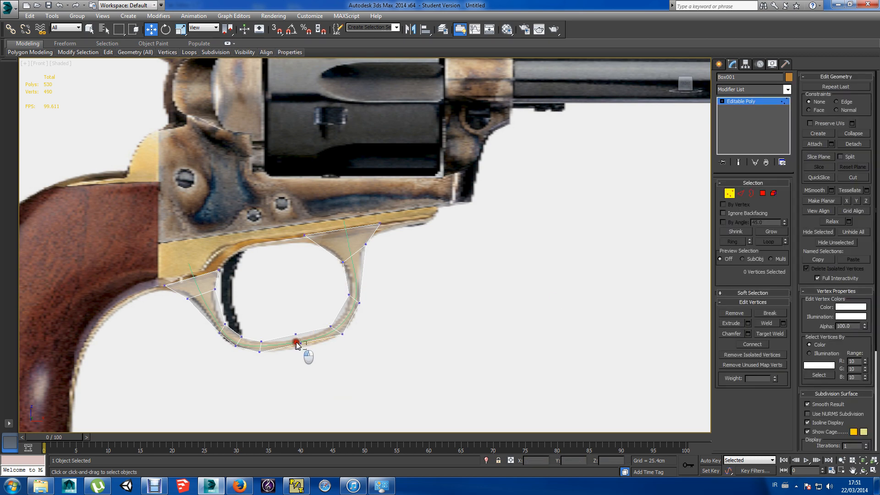
pyautogui.moveTo(296, 343); pyautogui.dragTo(296, 325)
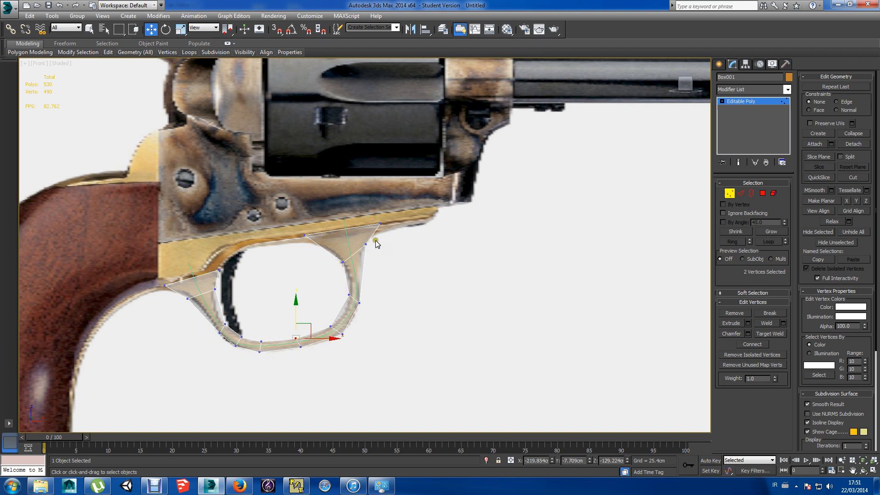
# Refine the vertices below the front root and around the front and lower front bend to follow the guard outline.
pyautogui.moveTo(376, 240); pyautogui.dragTo(360, 259)
pyautogui.moveTo(380, 230); pyautogui.dragTo(375, 244)
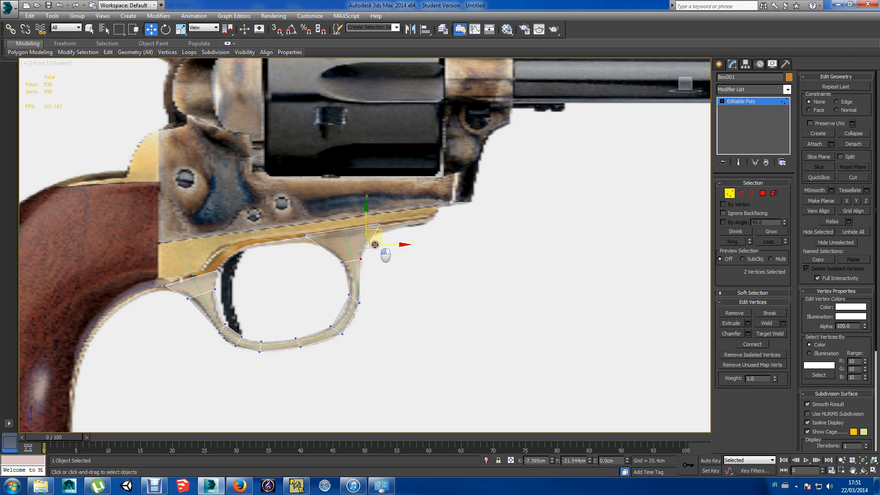
pyautogui.click(346, 292)
pyautogui.moveTo(349, 275); pyautogui.dragTo(349, 281)
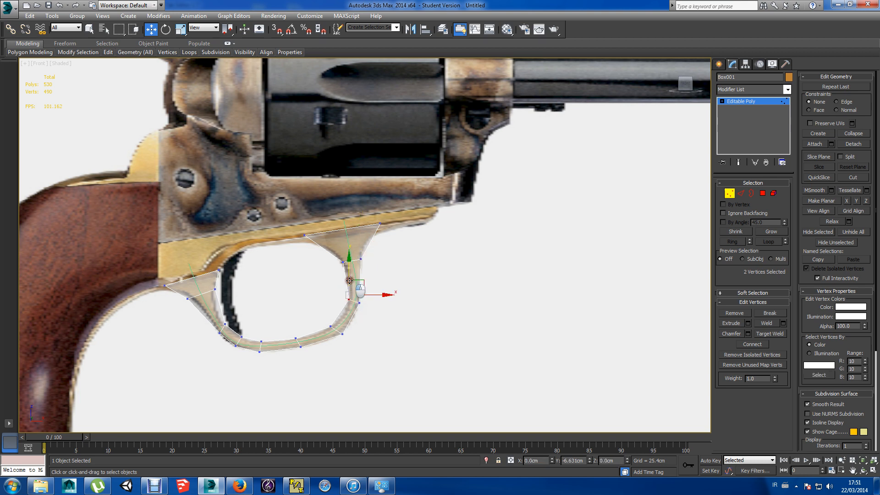
pyautogui.click(342, 334)
pyautogui.moveTo(364, 335); pyautogui.dragTo(338, 317)
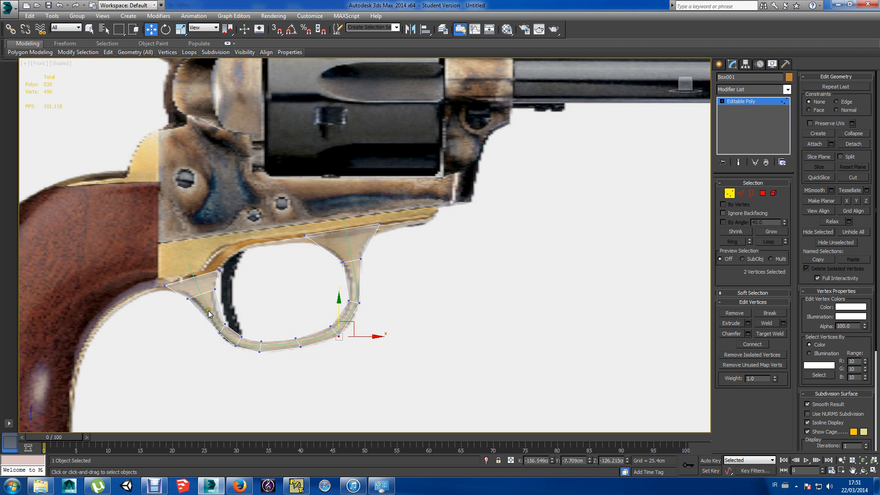
# Move the vertices below the rear root and around the rear lower bend to match the guard's outer curve.
pyautogui.moveTo(184, 298); pyautogui.dragTo(230, 302)
pyautogui.moveTo(230, 294)
pyautogui.mouseDown()
pyautogui.moveTo(209, 304)
pyautogui.moveTo(234, 296)
pyautogui.mouseUp()
pyautogui.moveTo(172, 302); pyautogui.dragTo(235, 305)
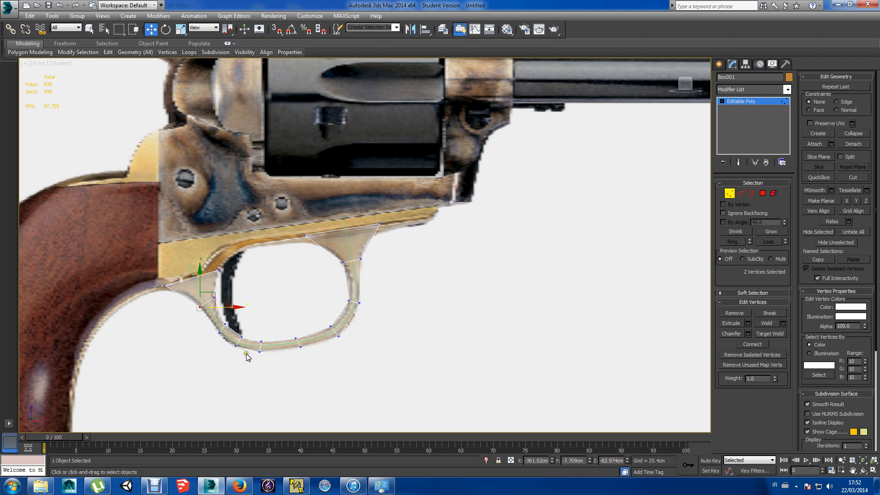
pyautogui.click(218, 335)
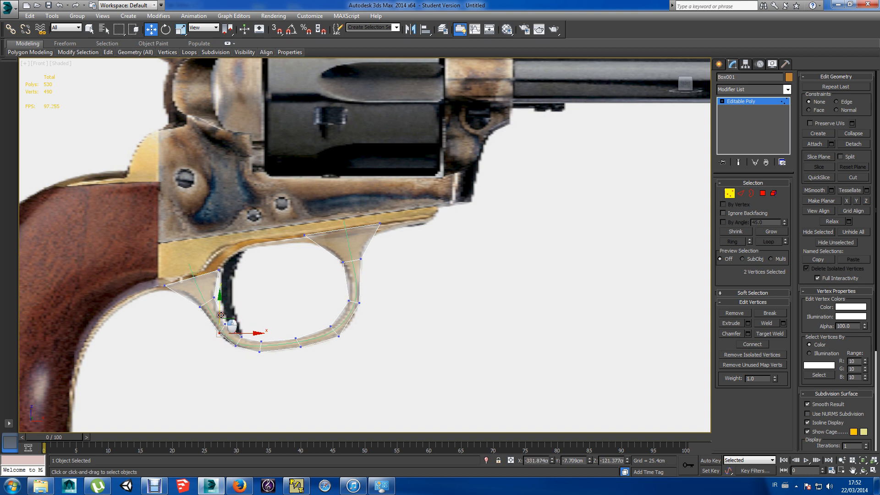
pyautogui.moveTo(221, 315); pyautogui.dragTo(236, 338)
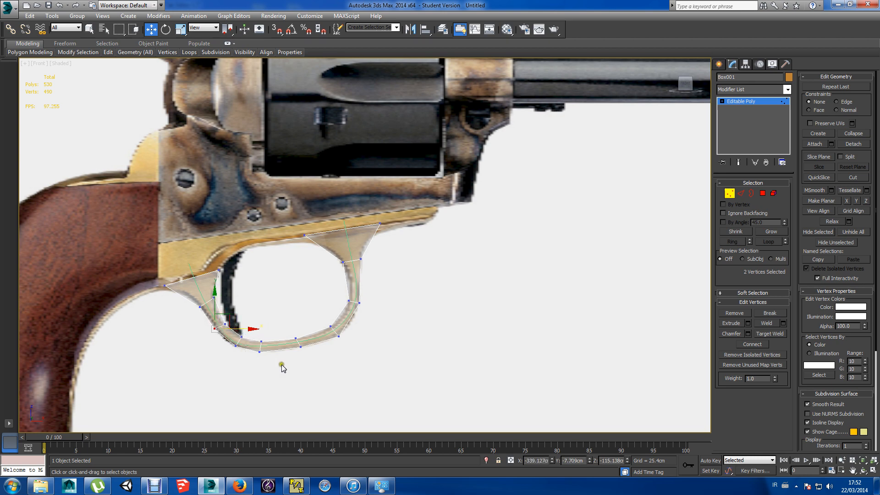
# Turn off the see-through display of the trigger guard and change its object color to blue.
pyautogui.moveTo(370, 357)
pyautogui.keyDown('alt'); pyautogui.mouseDown(button='middle')
pyautogui.moveTo(279, 363)
pyautogui.moveTo(383, 360)
pyautogui.moveTo(353, 381)
pyautogui.moveTo(324, 358)
pyautogui.moveTo(296, 358)
pyautogui.moveTo(364, 348)
pyautogui.mouseUp(button='middle'); pyautogui.keyUp('alt')
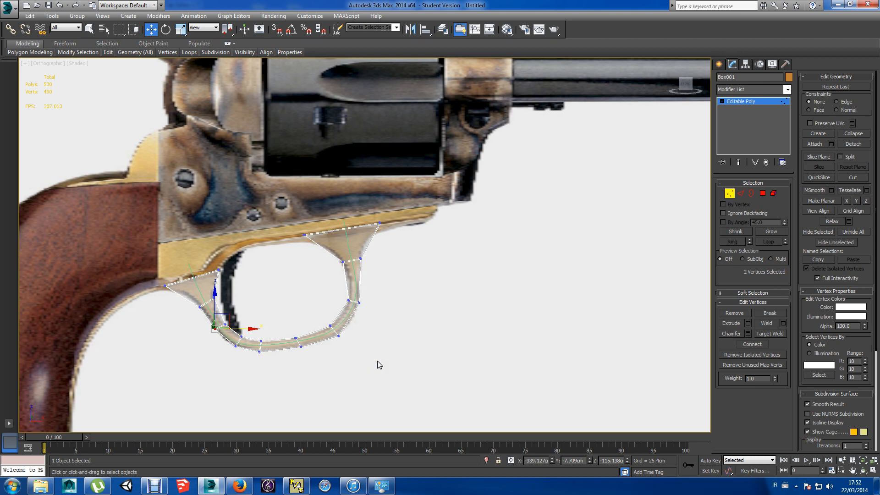
pyautogui.press('z')
pyautogui.scroll(-10, 378, 361)
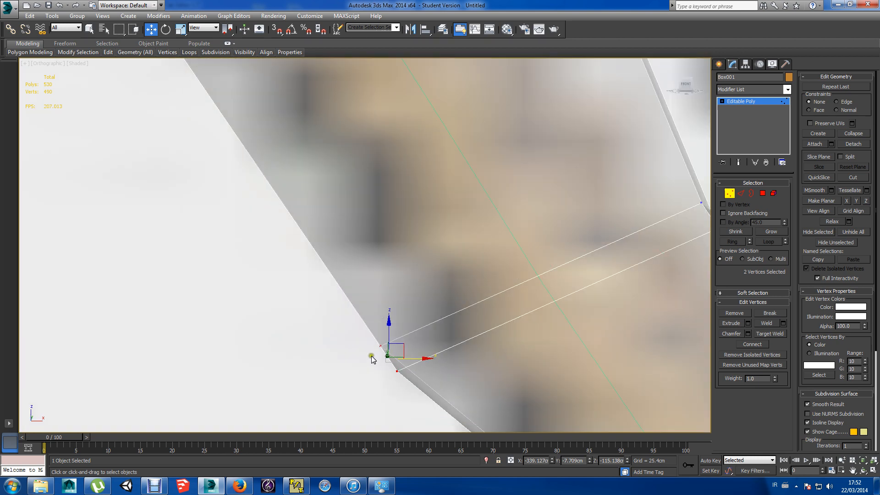
pyautogui.scroll(3, 365, 358)
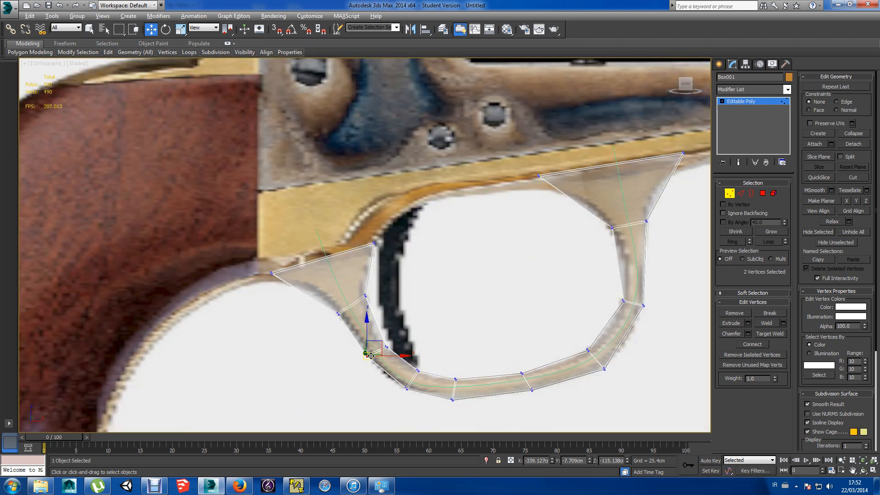
pyautogui.hotkey('alt', 'x')
pyautogui.moveTo(400, 380)
pyautogui.keyDown('alt'); pyautogui.mouseDown(button='middle')
pyautogui.moveTo(436, 389)
pyautogui.moveTo(473, 383)
pyautogui.moveTo(477, 373)
pyautogui.moveTo(333, 382)
pyautogui.moveTo(392, 385)
pyautogui.mouseUp(button='middle'); pyautogui.keyUp('alt')
pyautogui.click(789, 77)
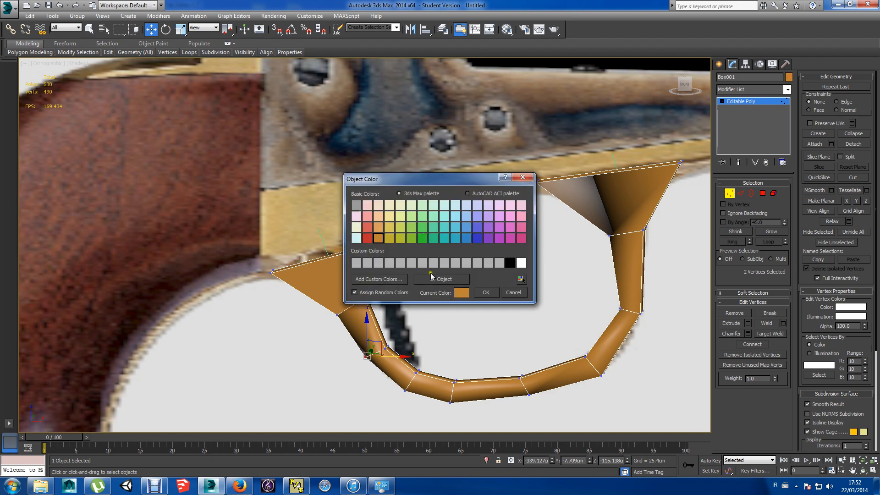
pyautogui.click(485, 293)
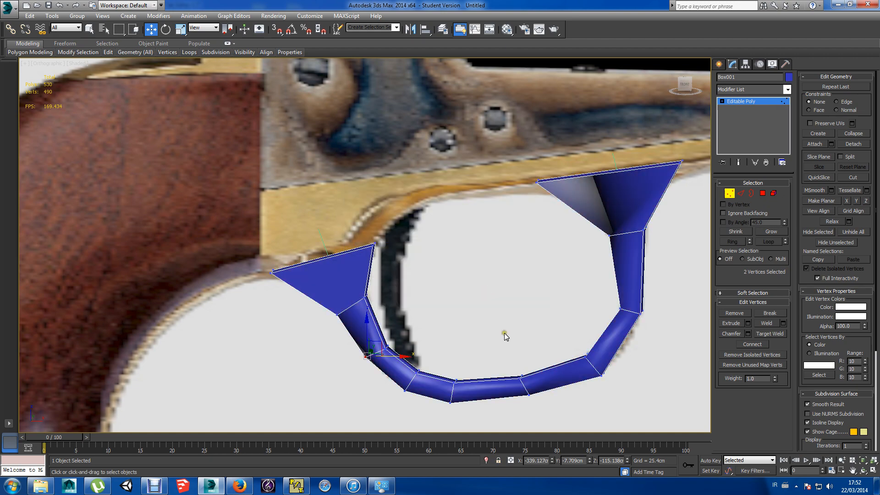
# Select the top polygons of the guard's front and rear roots and scale them wider across the guard's thickness.
pyautogui.keyDown('alt'); pyautogui.moveTo(505, 333); pyautogui.dragTo(464, 350, button='middle'); pyautogui.keyUp('alt')
pyautogui.scroll(3, 474, 344)
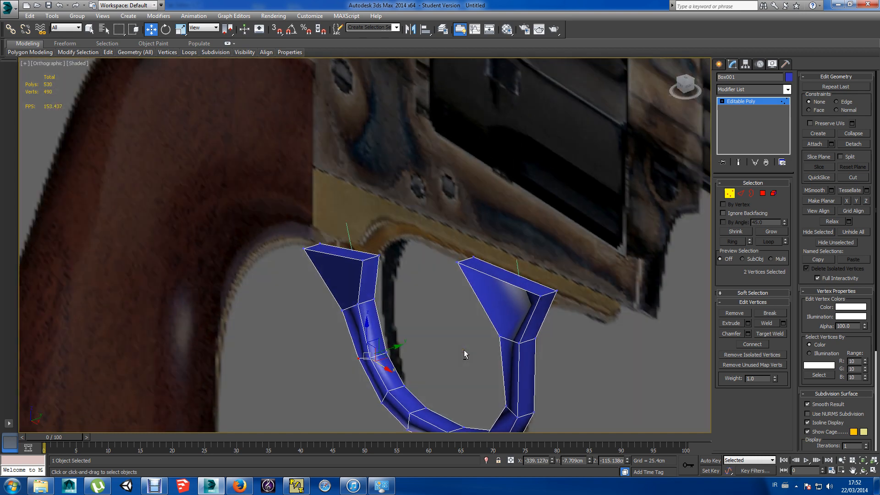
pyautogui.click(762, 193)
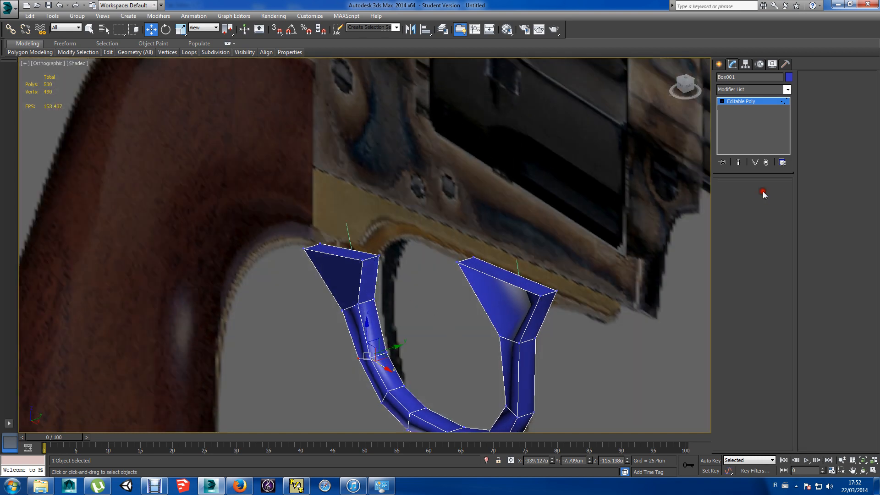
pyautogui.click(516, 293)
pyautogui.click(504, 278)
pyautogui.keyDown('ctrl'); pyautogui.click(357, 255); pyautogui.keyUp('ctrl')
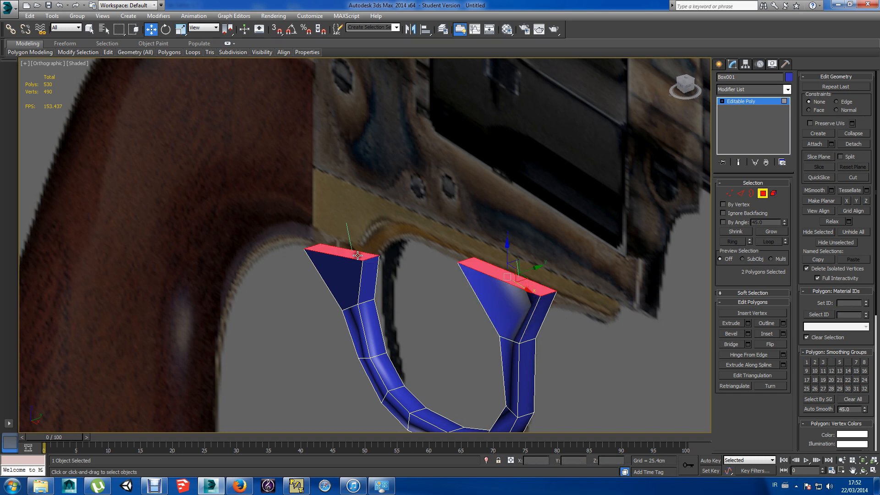
pyautogui.press('r')
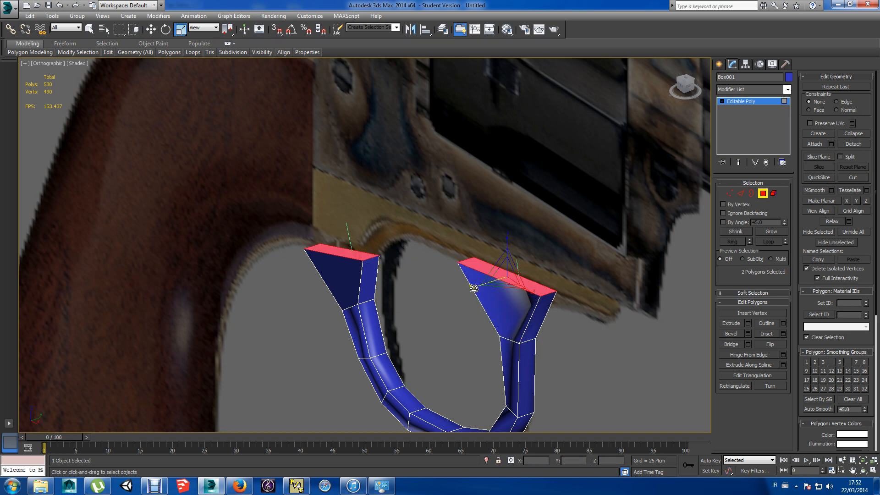
pyautogui.moveTo(472, 287); pyautogui.dragTo(457, 293)
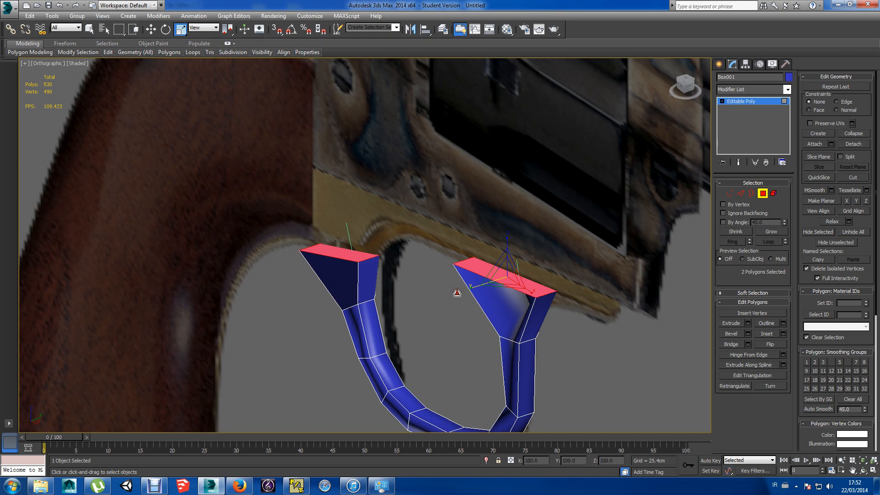
# Unhide all hidden objects to bring the other revolver parts back around the trigger guard.
pyautogui.keyDown('alt'); pyautogui.moveTo(455, 338); pyautogui.dragTo(494, 324, button='middle'); pyautogui.keyUp('alt')
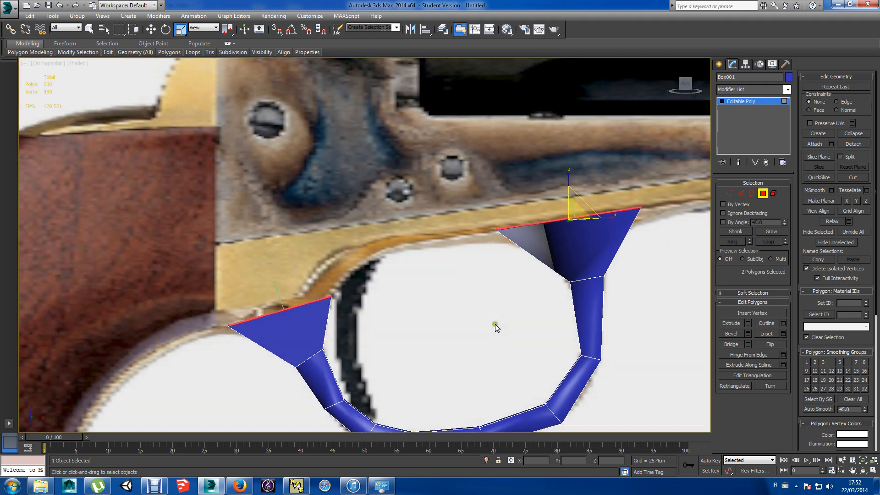
pyautogui.rightClick(458, 317)
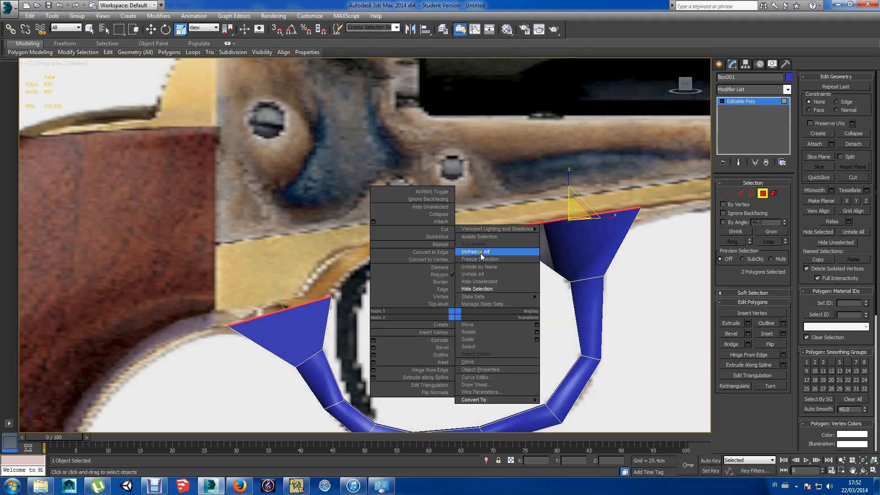
pyautogui.click(481, 275)
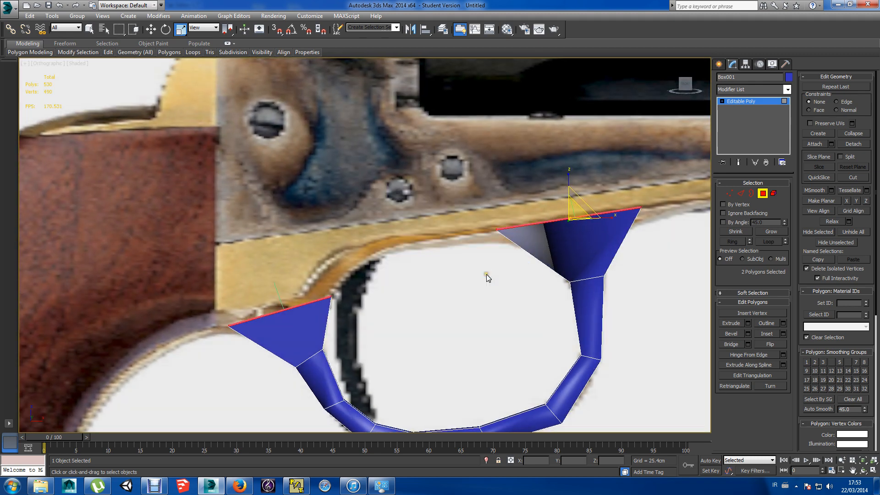
pyautogui.scroll(-3, 452, 298)
pyautogui.keyDown('alt'); pyautogui.moveTo(452, 298); pyautogui.dragTo(370, 292, button='middle'); pyautogui.keyUp('alt')
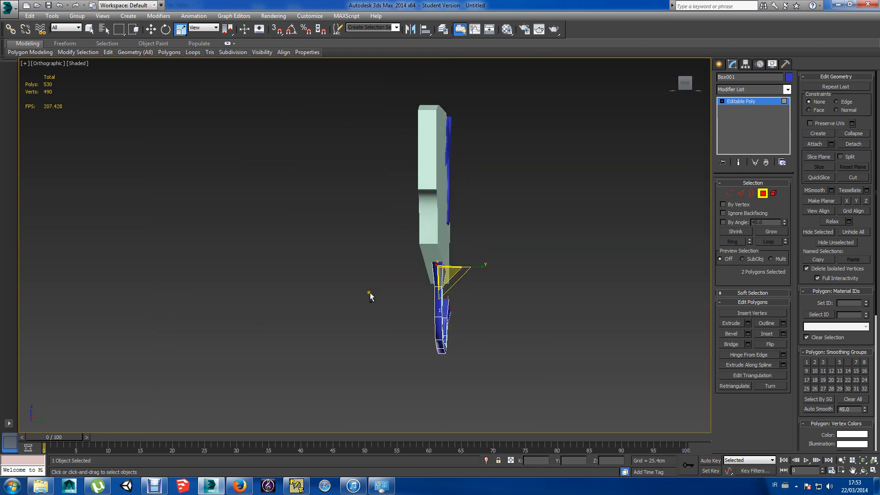
# Leave the guard's polygon editing and select the pale green frame body above it.
pyautogui.click(439, 224)
pyautogui.keyDown('alt'); pyautogui.moveTo(438, 225); pyautogui.dragTo(545, 184, button='middle'); pyautogui.keyUp('alt')
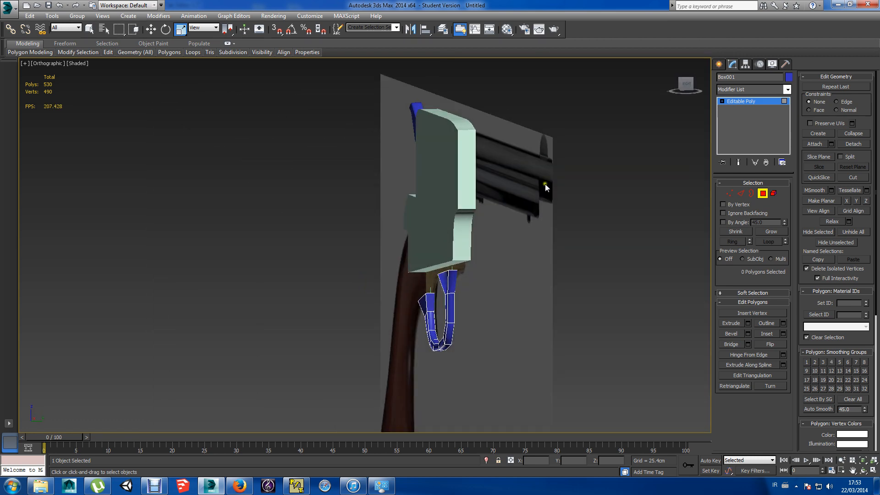
pyautogui.click(719, 64)
pyautogui.click(460, 179)
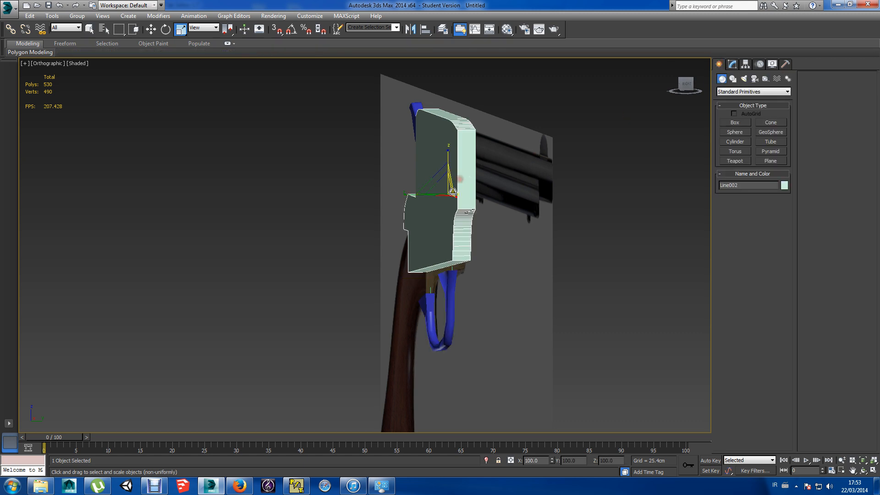
# Widen the revolver frame body along Y and move it about 35.9 cm along Y to centre it on the trigger guard.
pyautogui.moveTo(410, 194); pyautogui.dragTo(370, 194)
pyautogui.moveTo(429, 232)
pyautogui.keyDown('alt'); pyautogui.mouseDown(button='middle')
pyautogui.moveTo(493, 242)
pyautogui.moveTo(419, 236)
pyautogui.mouseUp(button='middle'); pyautogui.keyUp('alt')
pyautogui.press('w')
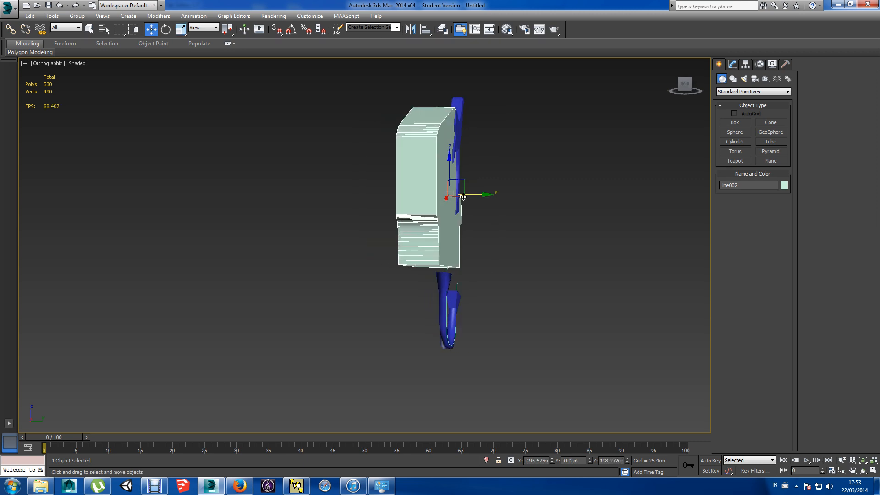
pyautogui.moveTo(475, 194); pyautogui.dragTo(491, 194)
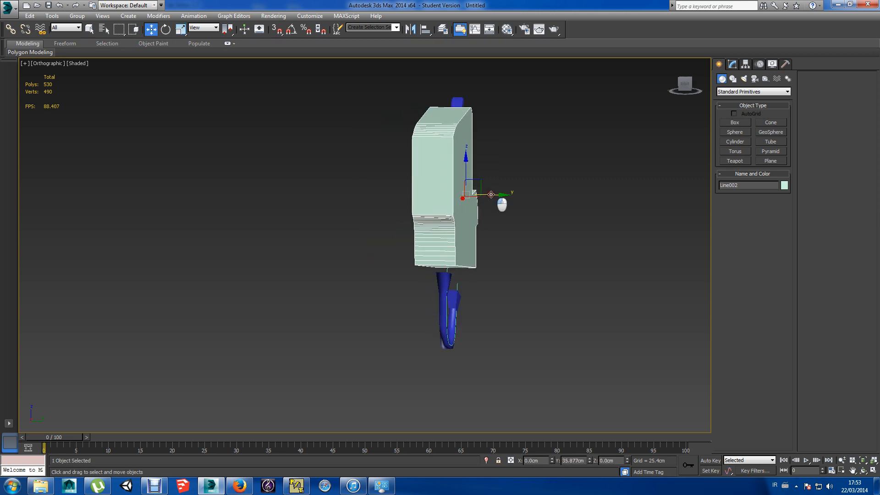
pyautogui.moveTo(501, 257)
pyautogui.keyDown('alt'); pyautogui.mouseDown(button='middle')
pyautogui.moveTo(620, 272)
pyautogui.moveTo(686, 260)
pyautogui.moveTo(518, 255)
pyautogui.mouseUp(button='middle'); pyautogui.keyUp('alt')
# Isolate the extruded frame body and convert it to an Editable Poly.
pyautogui.click(486, 460)
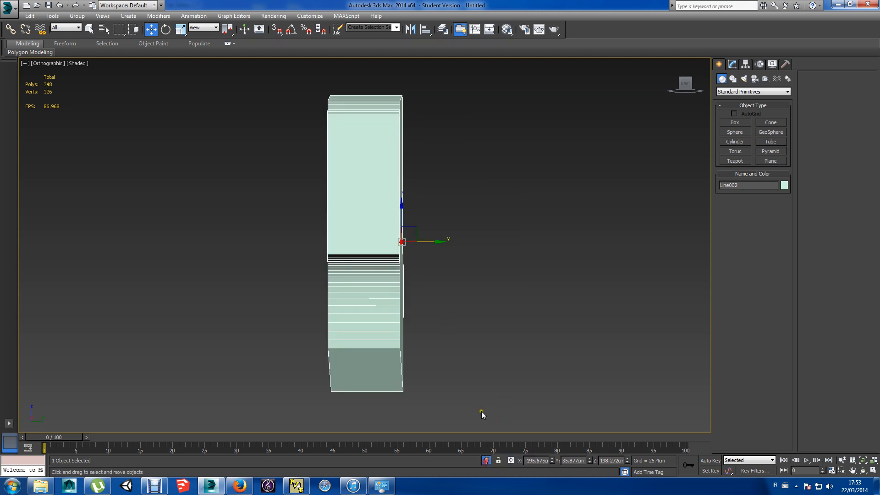
pyautogui.click(685, 83)
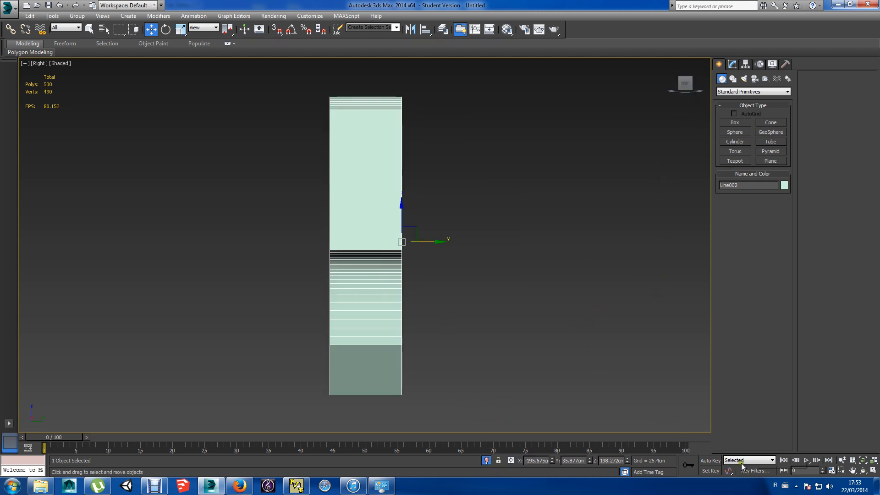
pyautogui.click(731, 66)
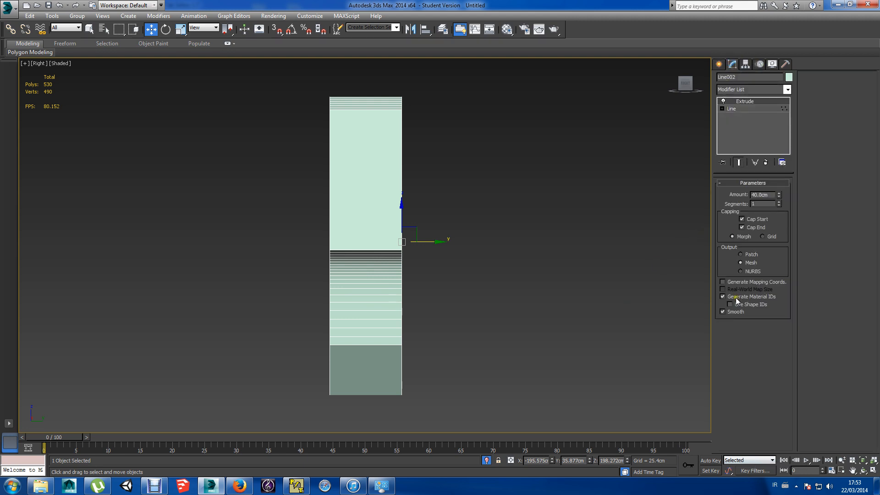
pyautogui.rightClick(384, 230)
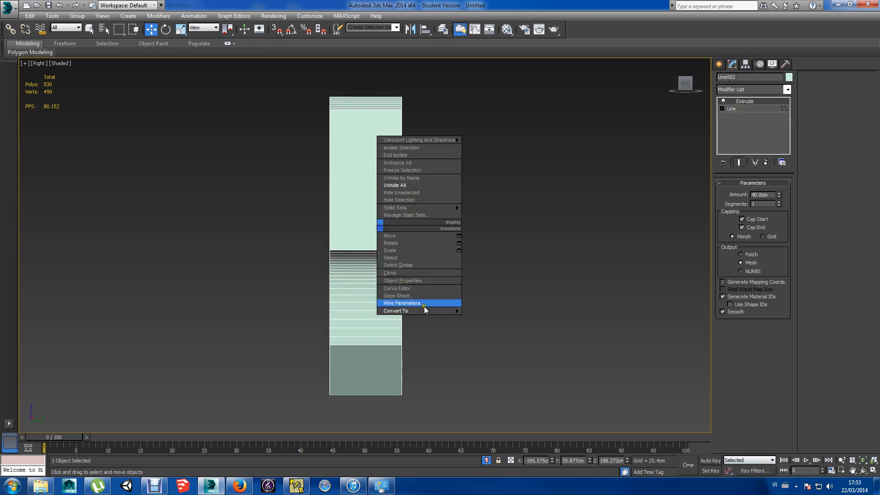
pyautogui.moveTo(426, 310)
pyautogui.click(484, 317)
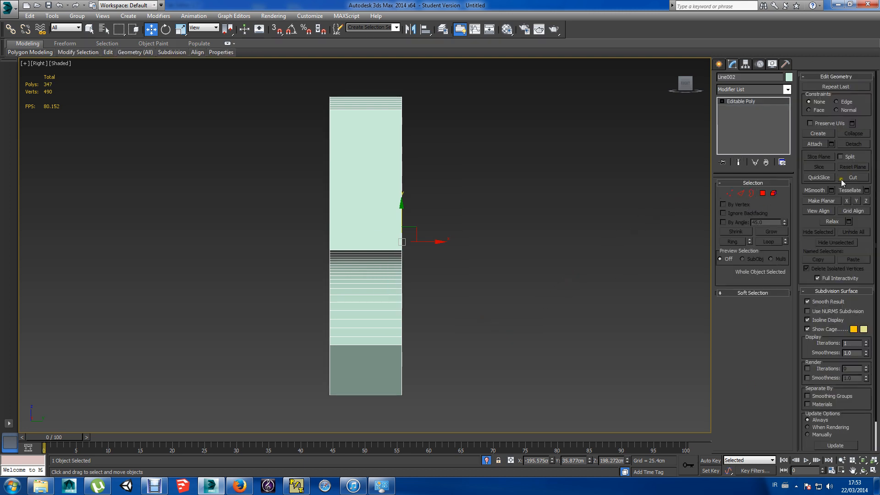
# Add two edge loops with Swift Loop around the frame body, dividing its thickness into three roughly equal strips.
pyautogui.keyDown('alt'); pyautogui.moveTo(272, 210); pyautogui.dragTo(458, 284, button='middle'); pyautogui.keyUp('alt')
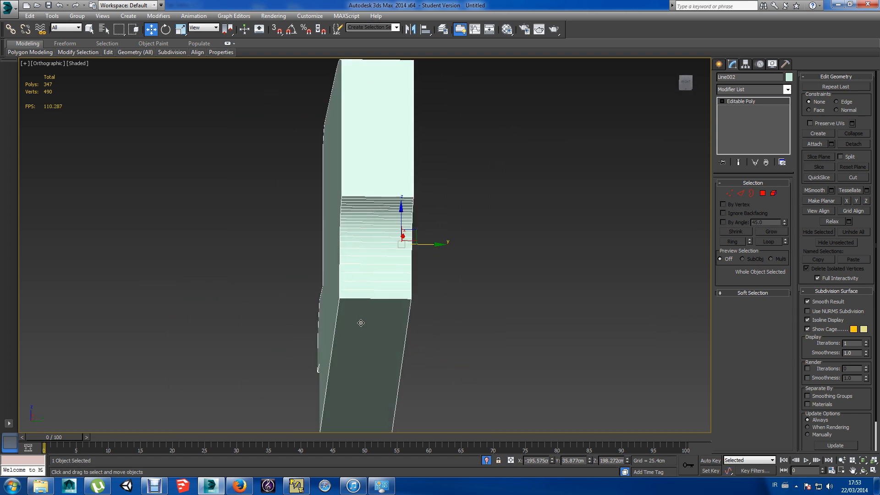
pyautogui.keyDown('alt'); pyautogui.moveTo(456, 290); pyautogui.dragTo(454, 303, button='middle'); pyautogui.keyUp('alt')
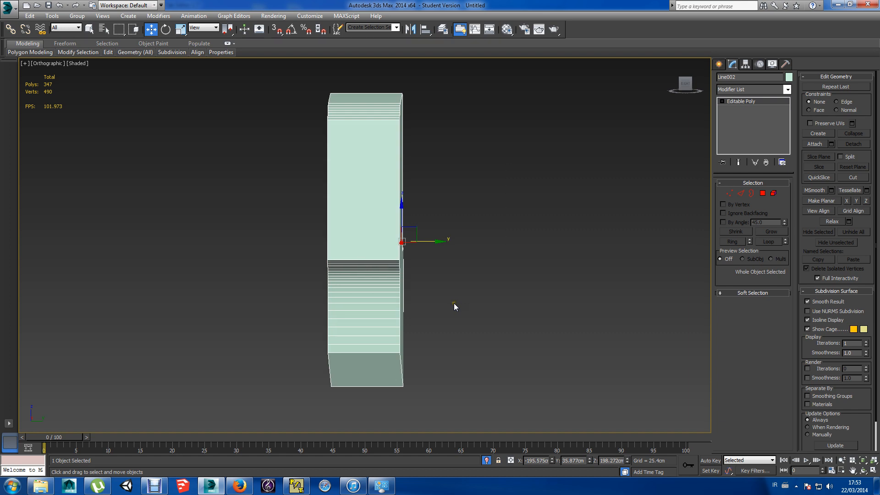
pyautogui.moveTo(111, 54)
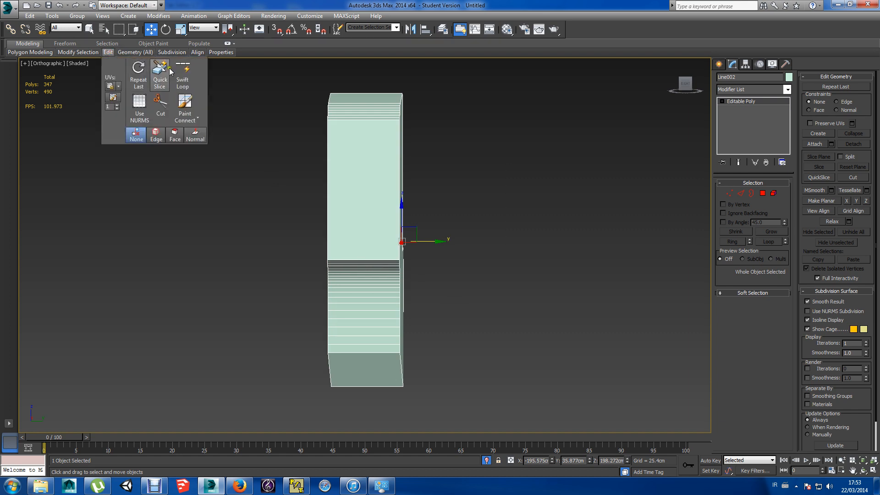
pyautogui.click(182, 73)
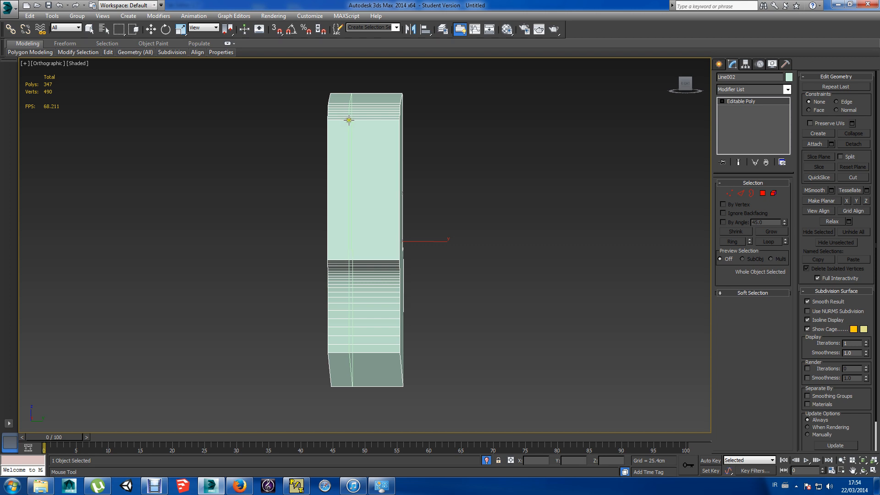
pyautogui.click(349, 119)
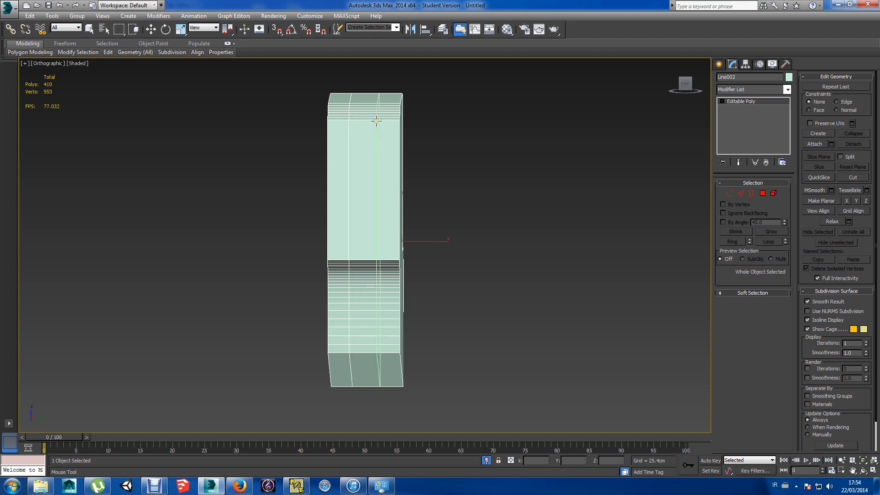
pyautogui.click(378, 120)
pyautogui.click(688, 84)
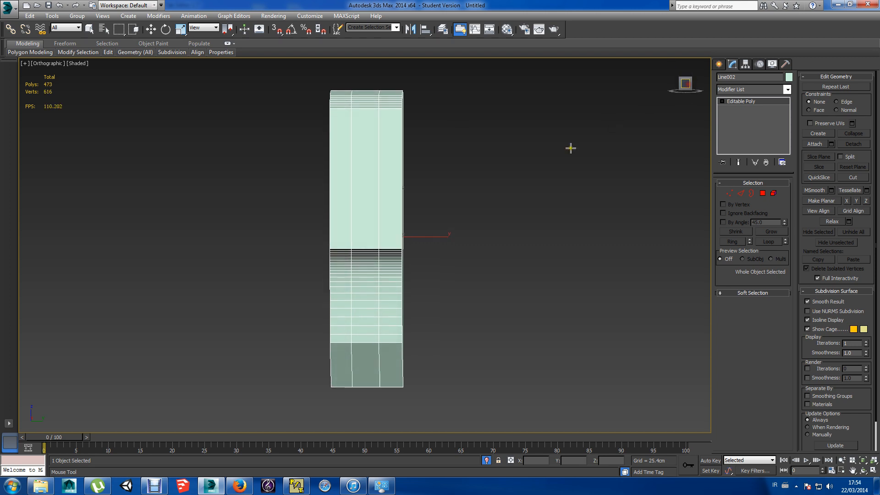
pyautogui.keyDown('alt'); pyautogui.moveTo(503, 205); pyautogui.dragTo(581, 212, button='middle'); pyautogui.keyUp('alt')
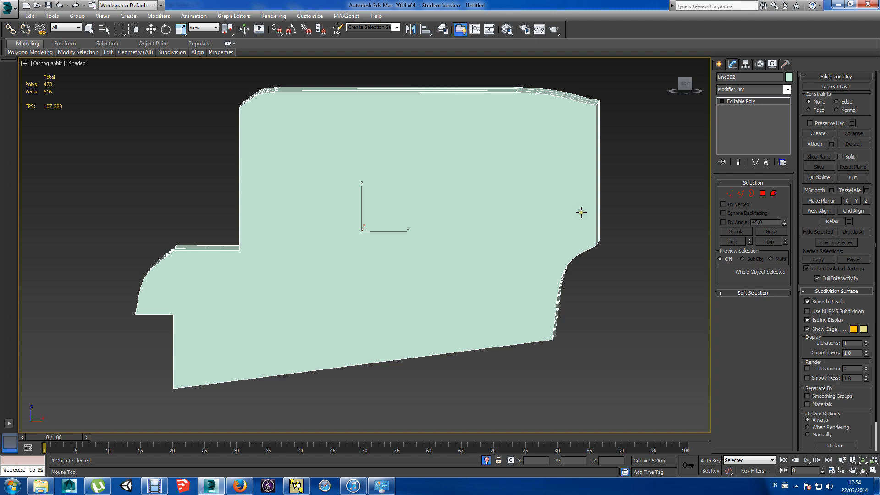
pyautogui.press('w')
# End the isolation and add a Swift Loop edge across the middle strip of the frame's underside, near its front end.
pyautogui.rightClick(458, 201)
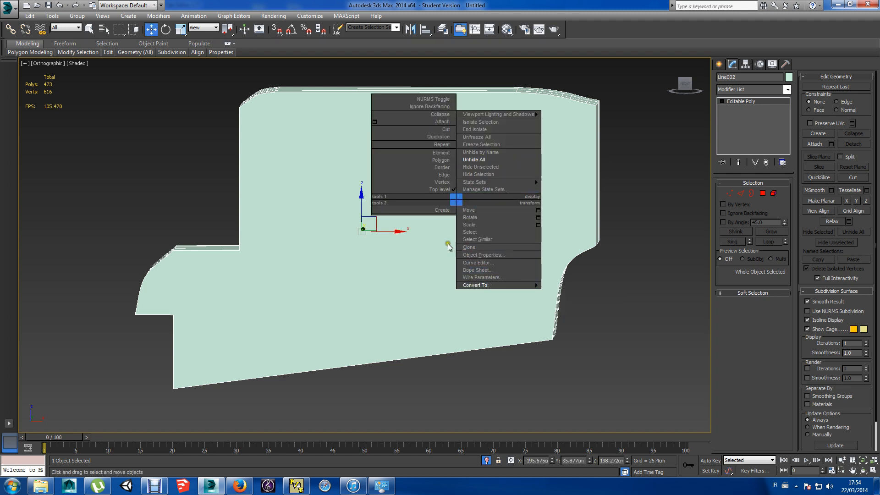
pyautogui.click(486, 460)
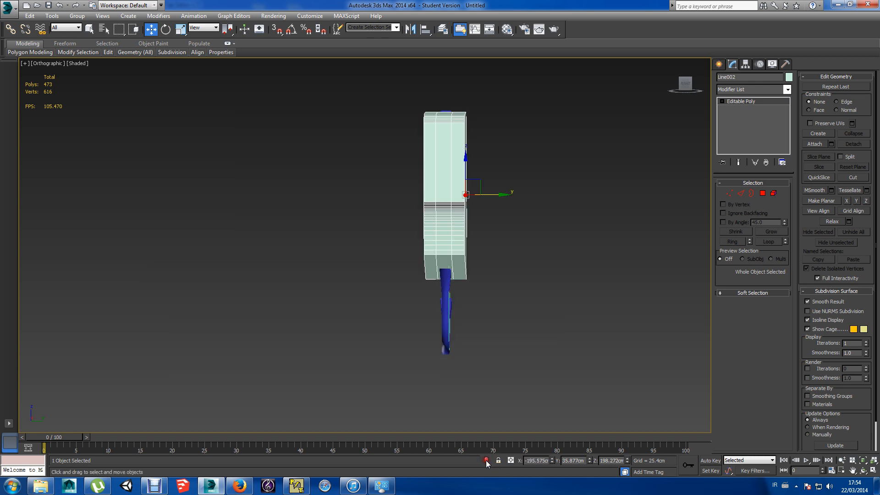
pyautogui.keyDown('alt'); pyautogui.moveTo(477, 409); pyautogui.dragTo(529, 377, button='middle'); pyautogui.keyUp('alt')
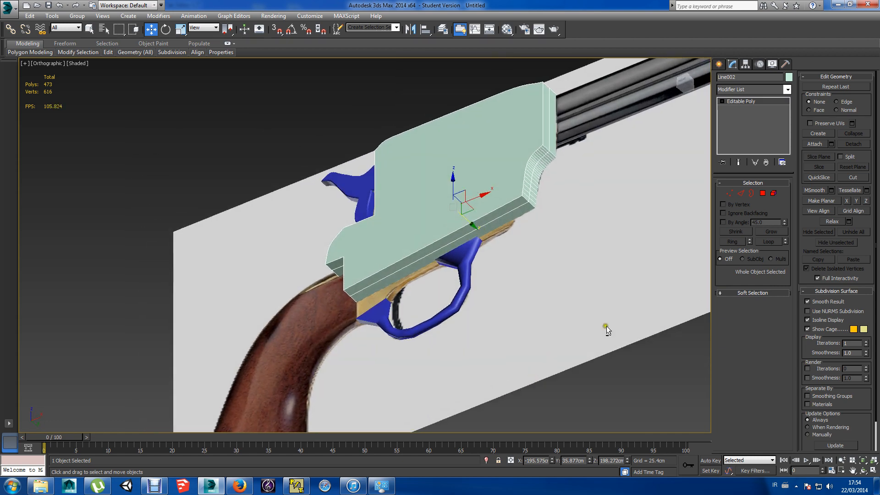
pyautogui.click(849, 178)
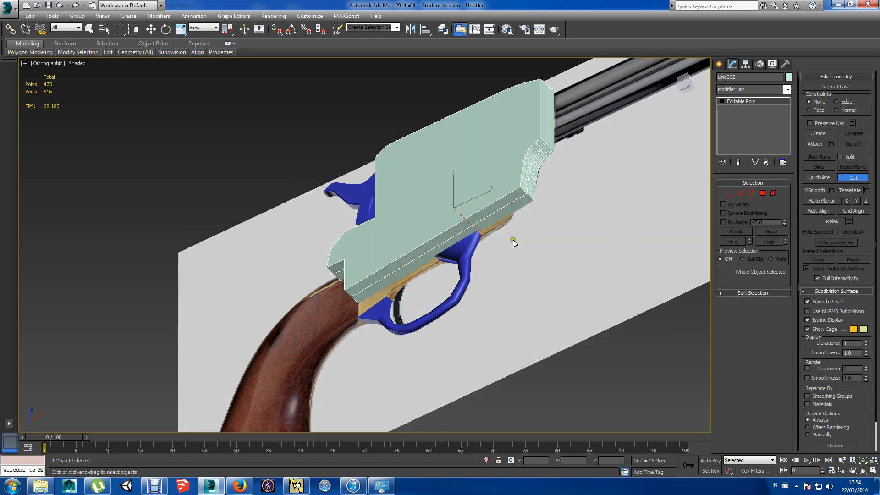
pyautogui.keyDown('alt'); pyautogui.moveTo(513, 241); pyautogui.dragTo(462, 216, button='middle'); pyautogui.keyUp('alt')
pyautogui.keyDown('alt'); pyautogui.moveTo(448, 170); pyautogui.dragTo(498, 195, button='middle'); pyautogui.keyUp('alt')
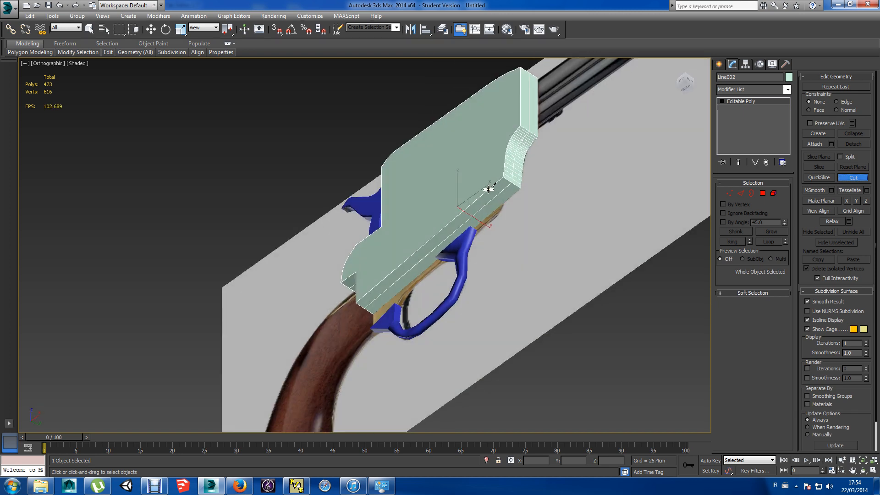
pyautogui.moveTo(108, 52)
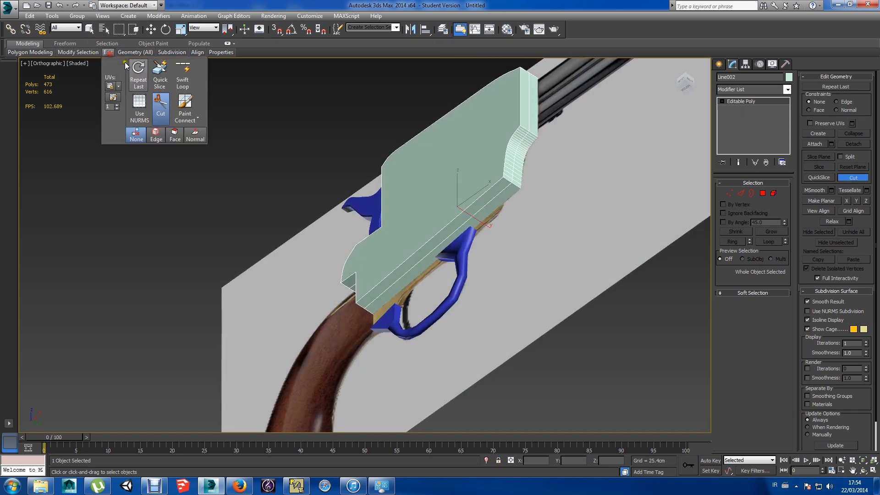
pyautogui.click(187, 80)
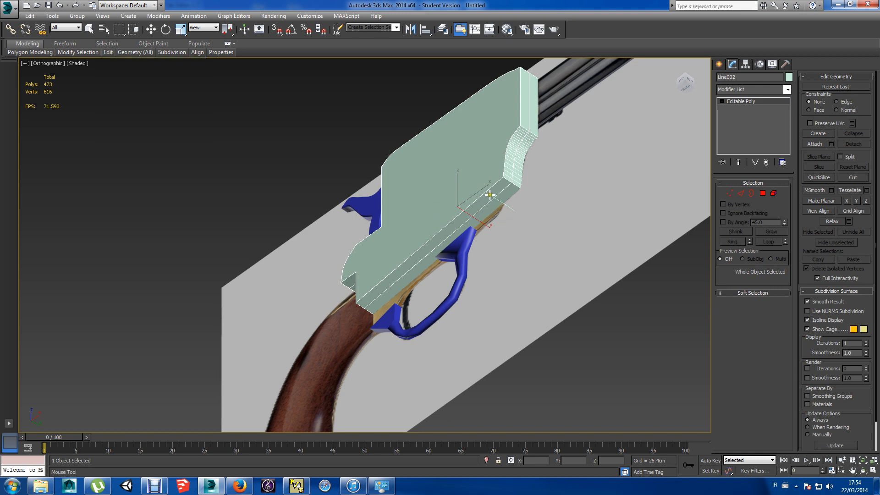
pyautogui.click(490, 194)
pyautogui.moveTo(471, 331)
pyautogui.keyDown('alt'); pyautogui.mouseDown(button='middle')
pyautogui.moveTo(519, 341)
pyautogui.moveTo(501, 356)
pyautogui.moveTo(513, 366)
pyautogui.moveTo(493, 356)
pyautogui.moveTo(515, 345)
pyautogui.moveTo(489, 330)
pyautogui.mouseUp(button='middle'); pyautogui.keyUp('alt')
pyautogui.press('w')
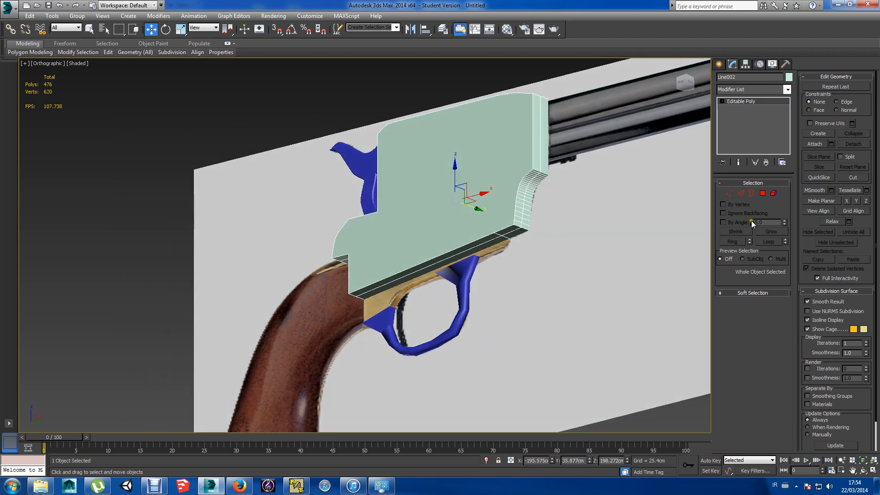
# Extrude the long middle polygon on the frame's underside by 25.4 cm.
pyautogui.click(762, 193)
pyautogui.click(485, 244)
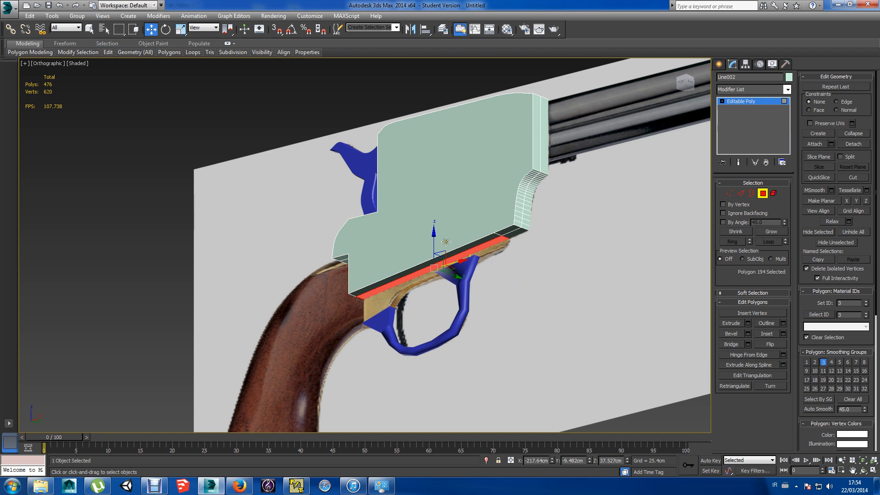
pyautogui.click(747, 322)
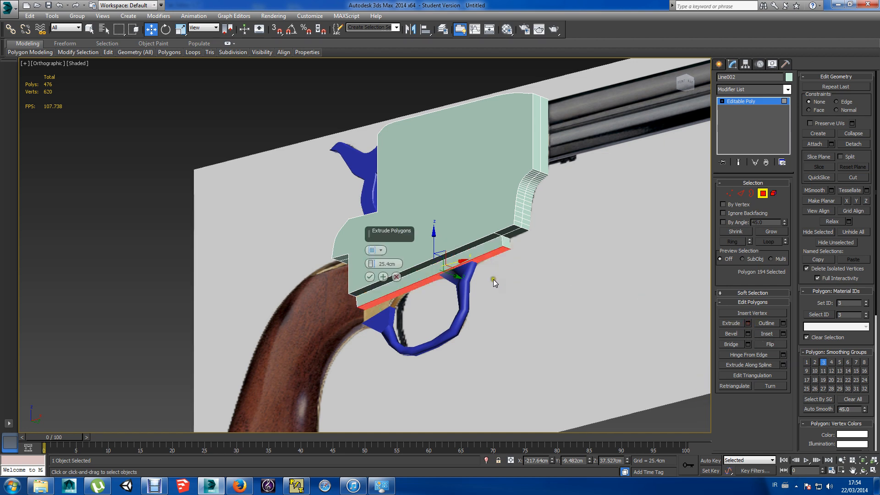
pyautogui.keyDown('alt'); pyautogui.moveTo(493, 279); pyautogui.dragTo(546, 303, button='middle'); pyautogui.keyUp('alt')
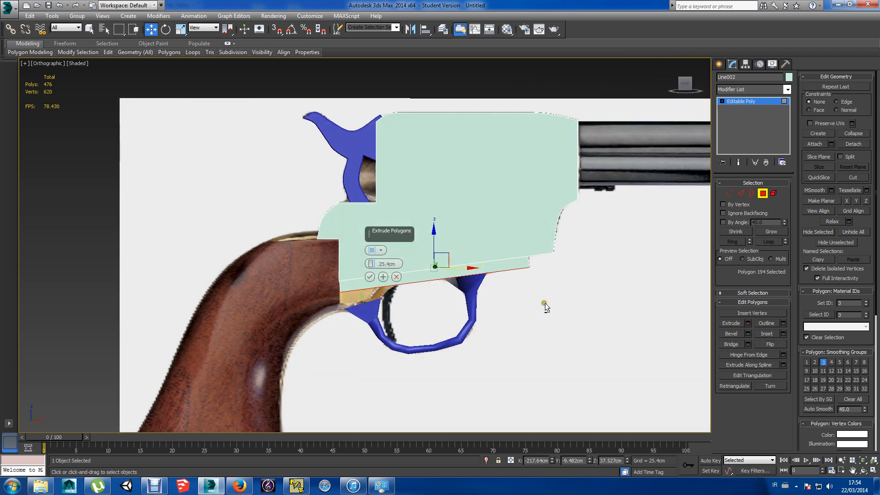
pyautogui.click(369, 277)
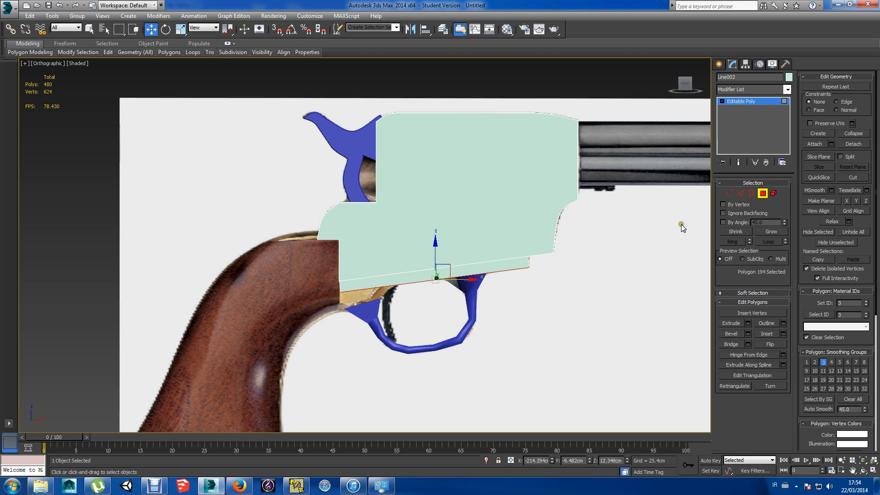
# Lower the two rear bottom vertices of the underside extrusion to meet the grip's lower corner in the reference image.
pyautogui.click(730, 193)
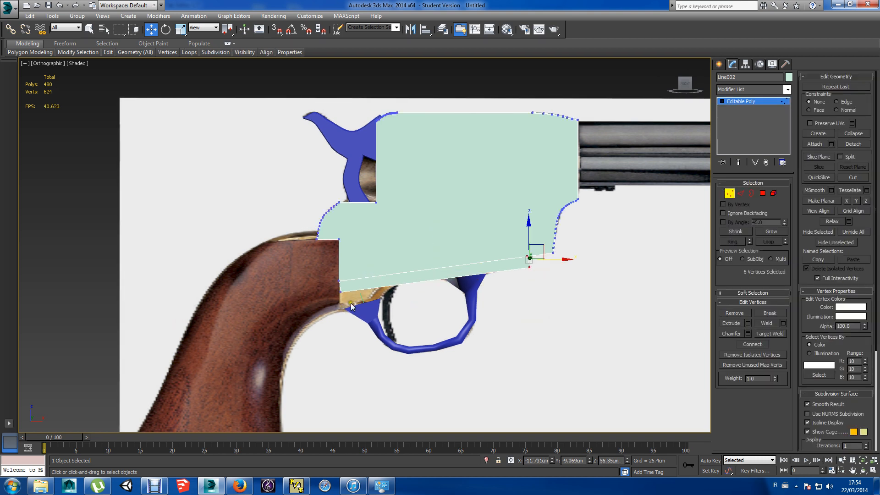
pyautogui.moveTo(333, 291); pyautogui.dragTo(372, 298)
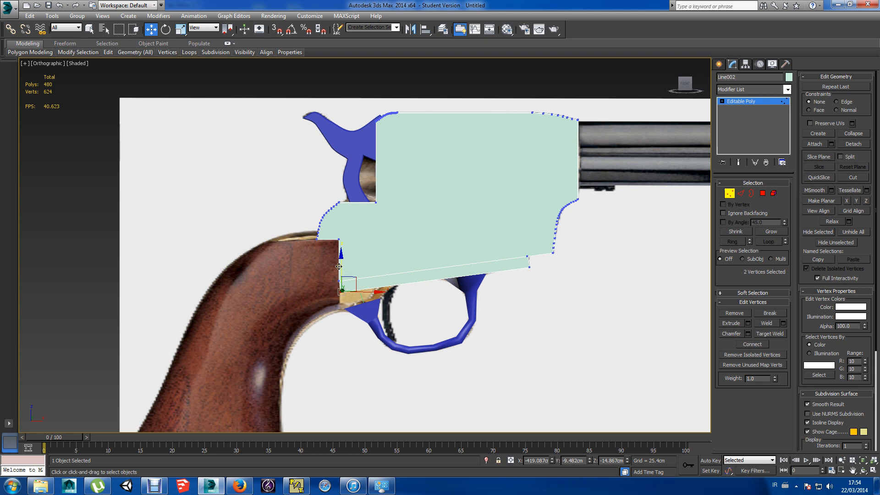
pyautogui.moveTo(339, 267); pyautogui.dragTo(368, 308)
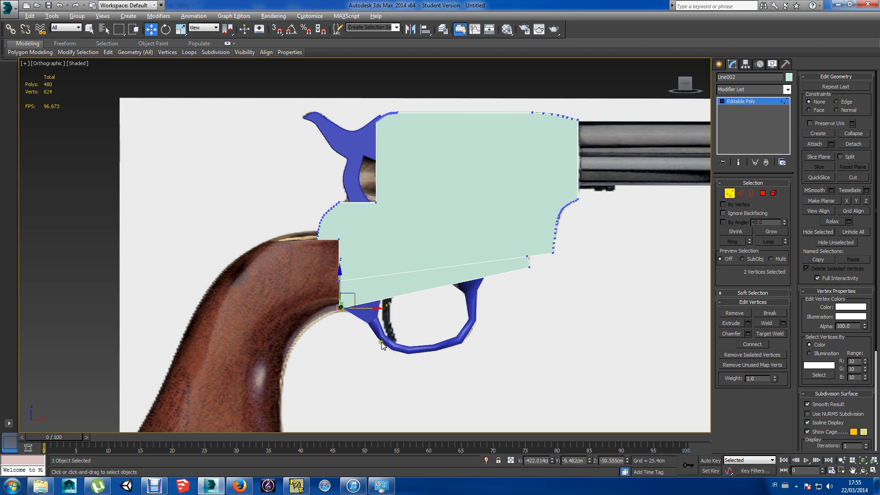
pyautogui.keyDown('alt'); pyautogui.moveTo(381, 346); pyautogui.dragTo(464, 349, button='middle'); pyautogui.keyUp('alt')
pyautogui.keyDown('alt'); pyautogui.moveTo(416, 331); pyautogui.dragTo(395, 336, button='middle'); pyautogui.keyUp('alt')
# Make the frame see-through and shift the underside extrusion's front vertices in the Front view to match the reference outline.
pyautogui.moveTo(541, 262); pyautogui.dragTo(518, 273)
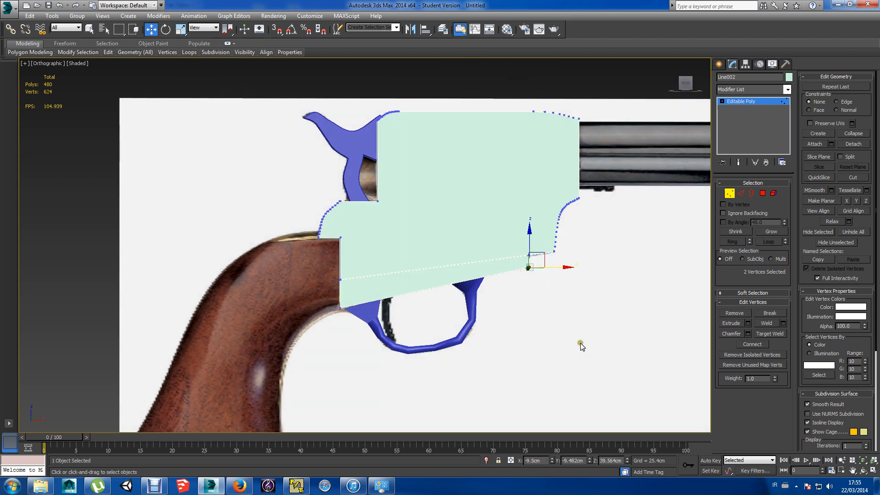
pyautogui.hotkey('alt', 'x')
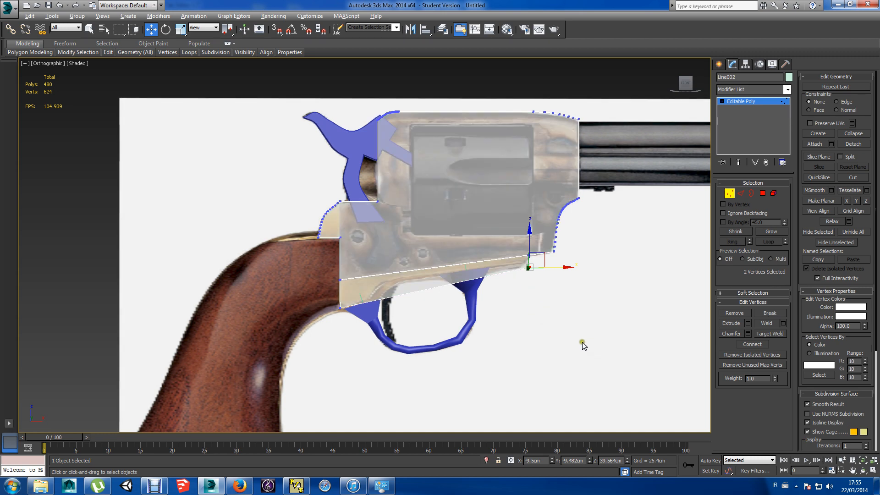
pyautogui.press('f')
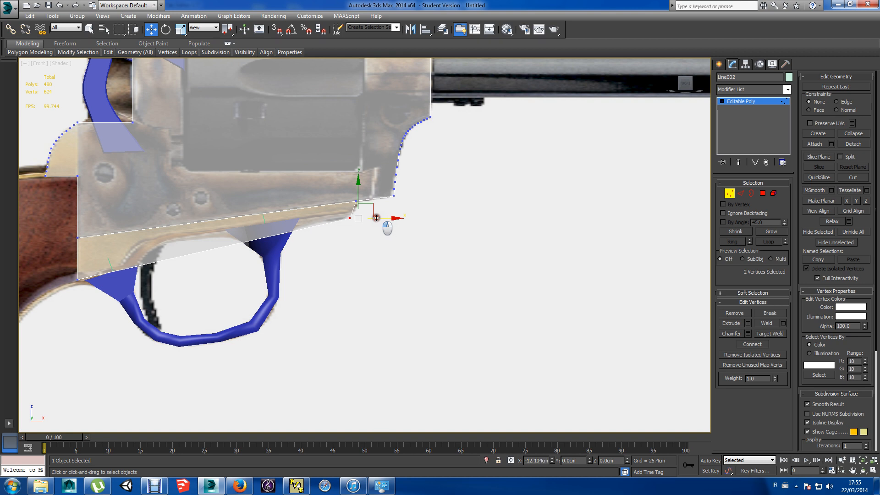
pyautogui.moveTo(361, 215); pyautogui.dragTo(384, 201)
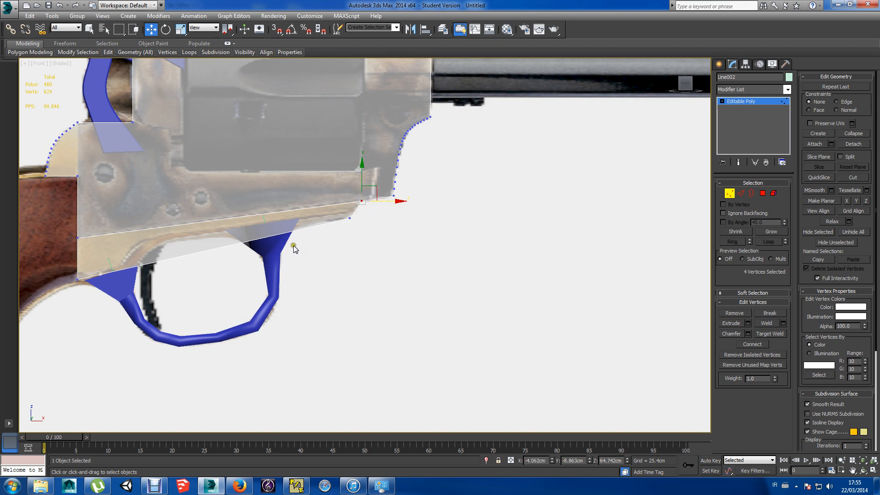
# Add a Swift Loop edge across the frame's underside extrusion at the upper rear corner of the trigger-guard opening.
pyautogui.keyDown('alt'); pyautogui.moveTo(184, 275); pyautogui.dragTo(225, 284, button='middle'); pyautogui.keyUp('alt')
pyautogui.moveTo(135, 51)
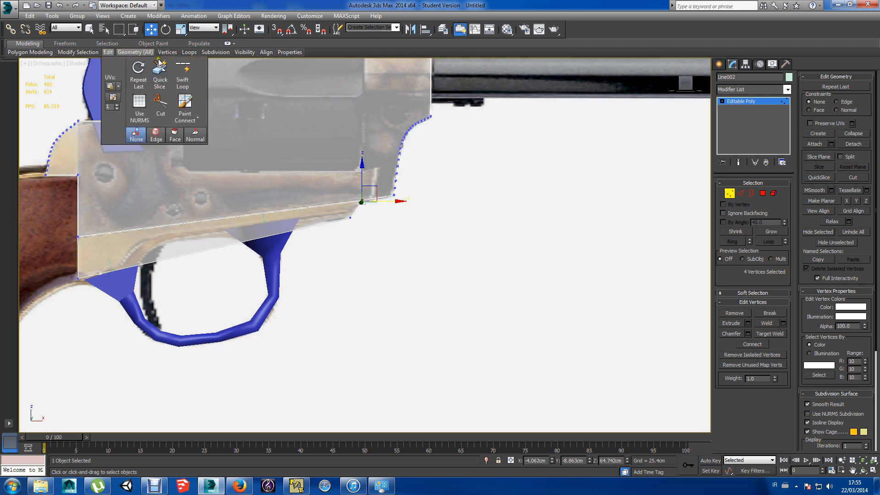
pyautogui.click(183, 67)
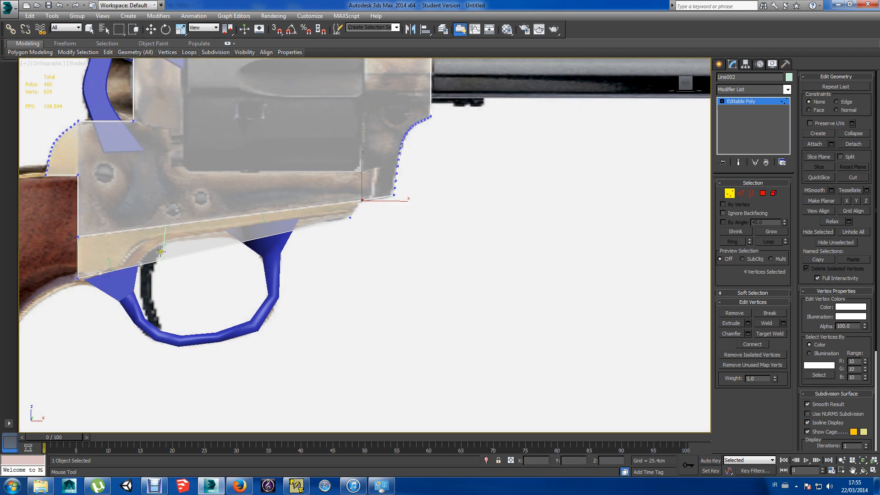
pyautogui.keyDown('alt'); pyautogui.moveTo(161, 251); pyautogui.dragTo(155, 255, button='middle'); pyautogui.keyUp('alt')
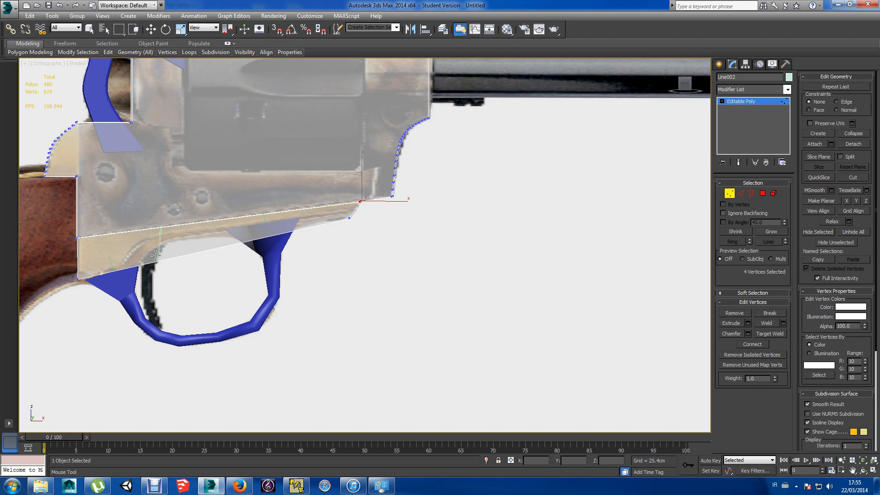
pyautogui.press('f')
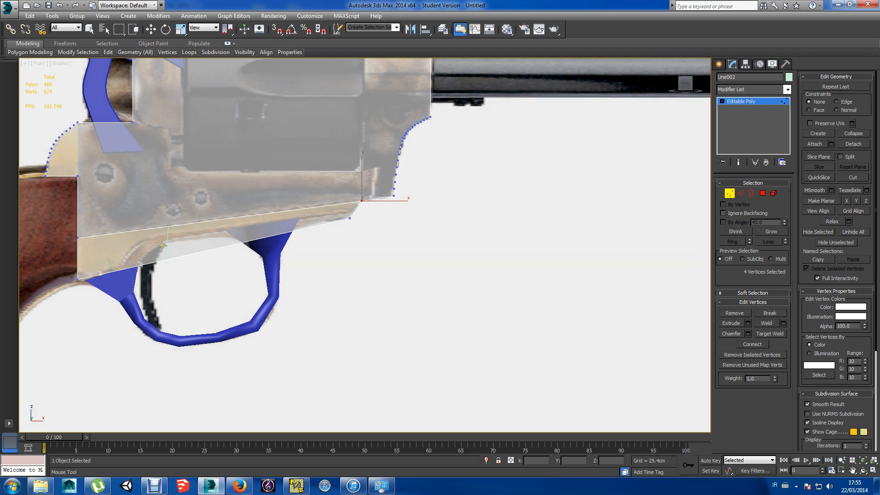
pyautogui.click(164, 246)
# Raise the new loop's two bottom vertices about 22 cm to follow the top of the trigger-guard opening in the reference.
pyautogui.press('w')
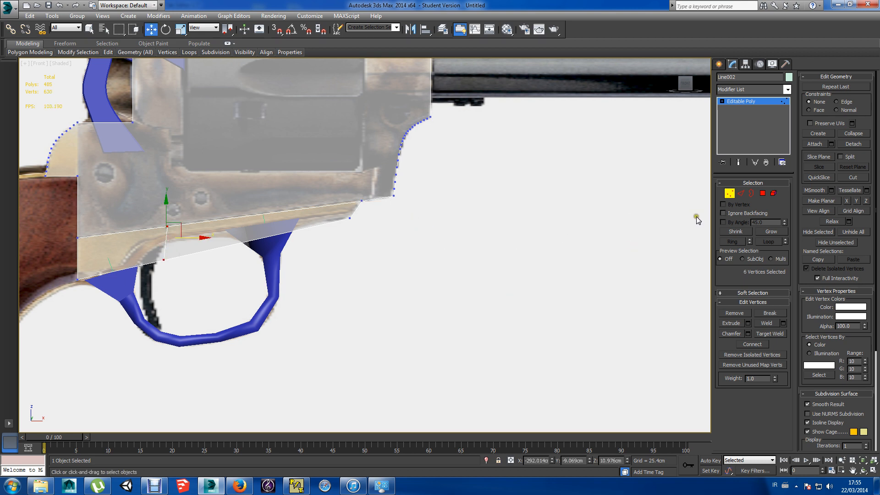
pyautogui.click(159, 261)
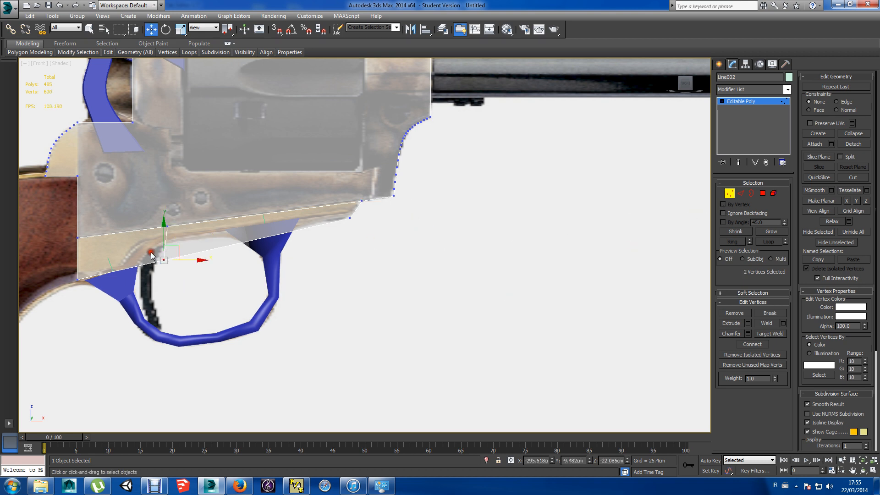
pyautogui.moveTo(164, 245); pyautogui.dragTo(161, 227)
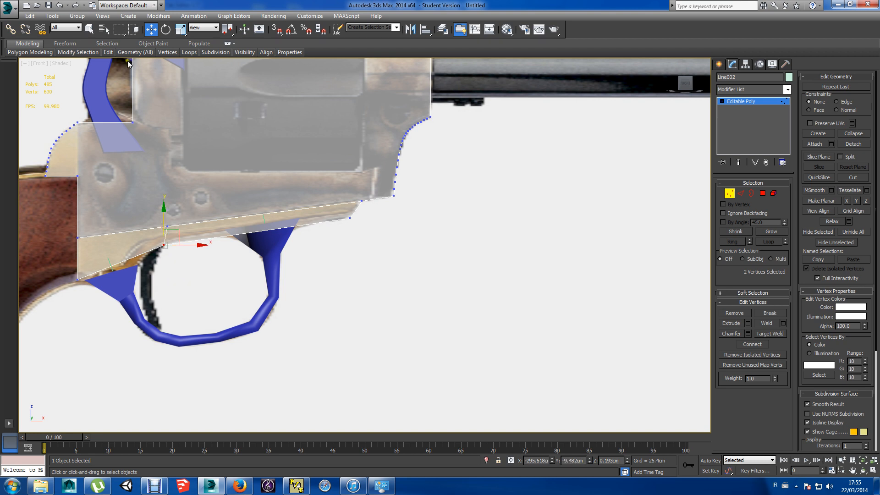
# Add a second Swift Loop edge across the underside extrusion, slightly behind the first one near the trigger.
pyautogui.moveTo(109, 52)
pyautogui.click(183, 76)
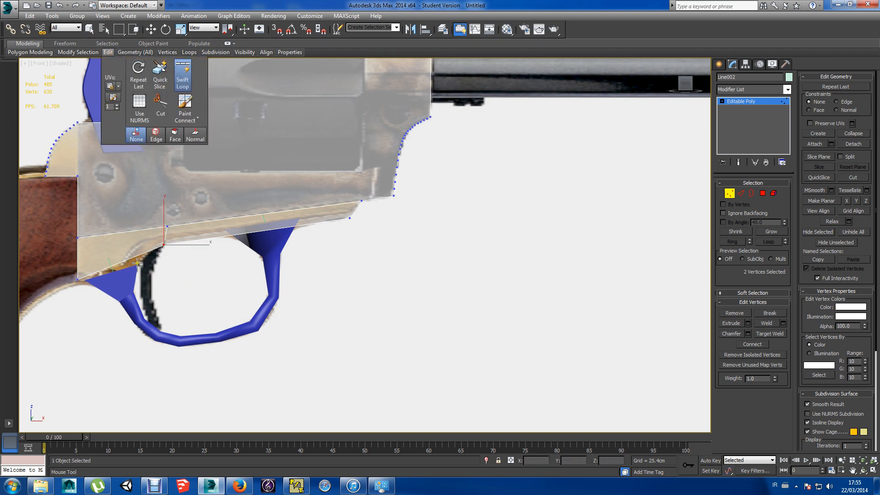
pyautogui.click(140, 250)
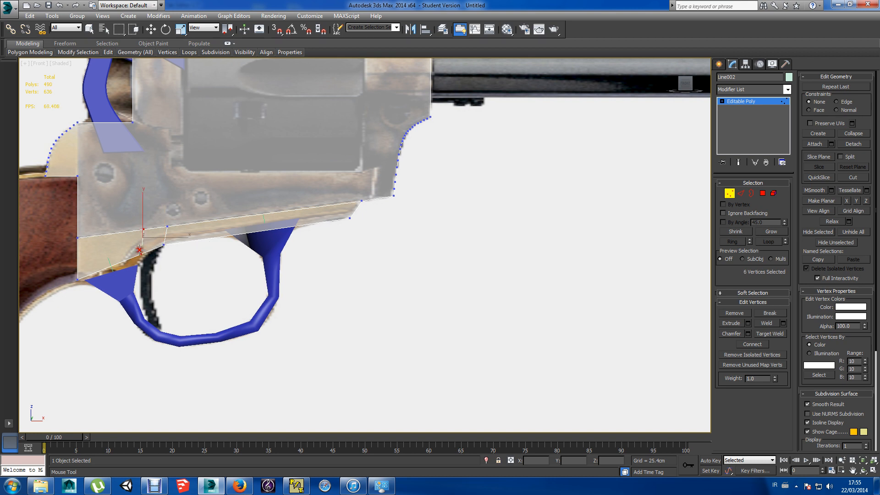
pyautogui.rightClick(200, 263)
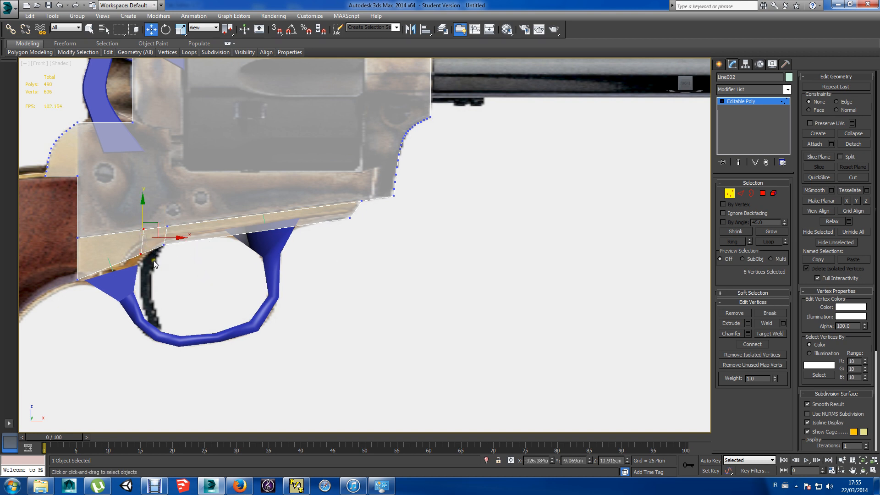
# Set the Edge constraint and slide the first loop's upper vertices slightly rearward, directly above its bottom vertices.
pyautogui.moveTo(155, 266); pyautogui.dragTo(190, 227)
pyautogui.hotkey('ctrl', 'z')
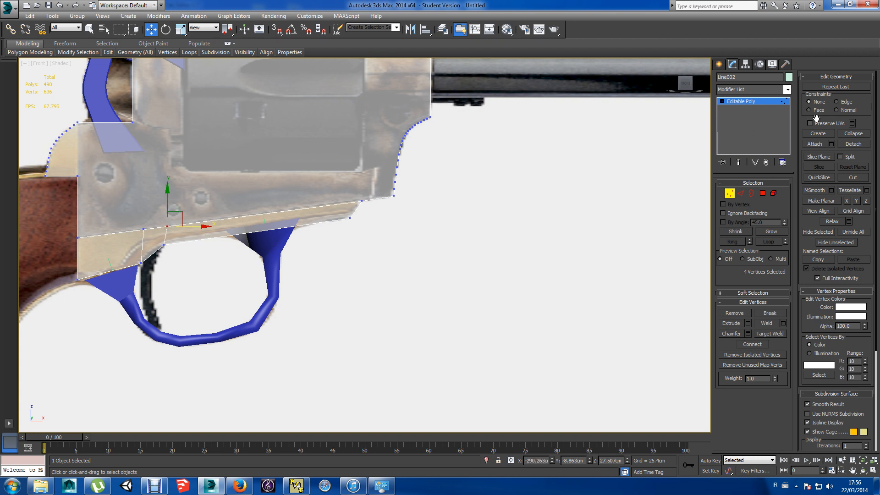
pyautogui.click(836, 101)
pyautogui.moveTo(196, 225); pyautogui.dragTo(187, 229)
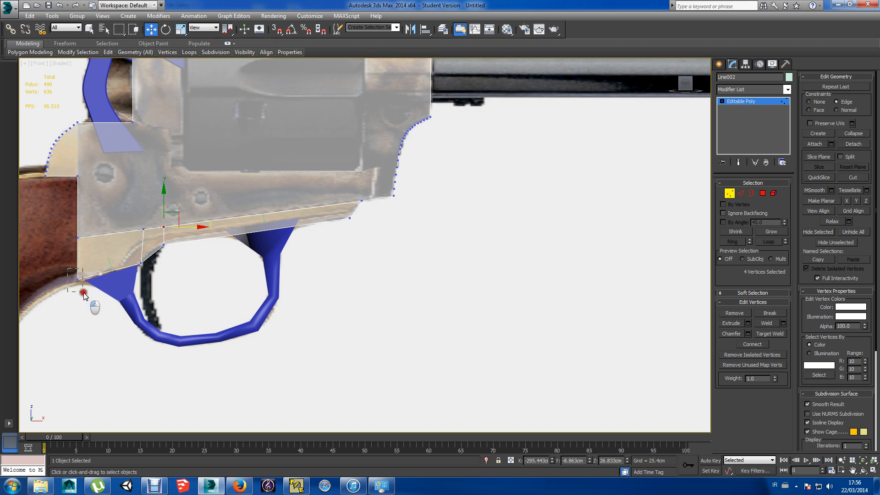
# Set the constraint back to None and lower the two rear bottom vertices of the underside to about Z -54.5 cm.
pyautogui.moveTo(83, 292); pyautogui.dragTo(84, 292)
pyautogui.moveTo(78, 251); pyautogui.dragTo(76, 255)
pyautogui.hotkey('ctrl', 'z')
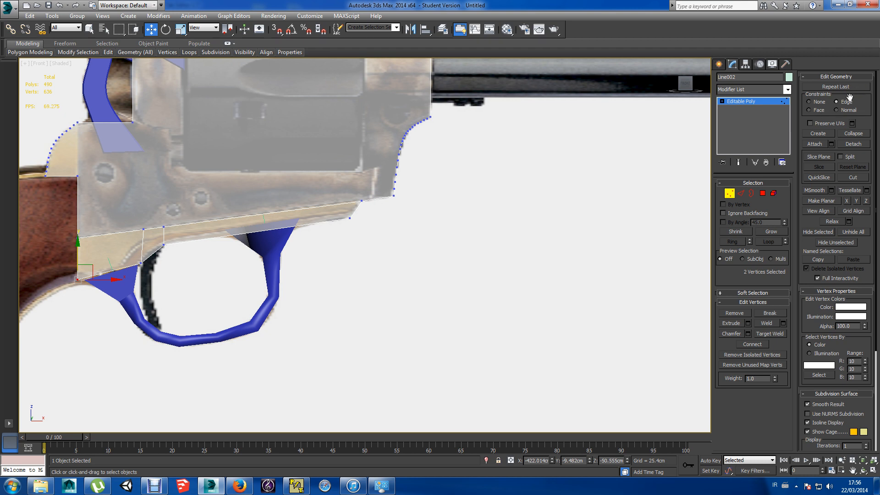
pyautogui.click(817, 102)
pyautogui.moveTo(79, 252); pyautogui.dragTo(76, 255)
# Turn off the frame's see-through display and check the whole frame from the side and rear.
pyautogui.moveTo(317, 309)
pyautogui.keyDown('alt'); pyautogui.mouseDown(button='middle')
pyautogui.moveTo(269, 310)
pyautogui.moveTo(260, 281)
pyautogui.moveTo(318, 250)
pyautogui.moveTo(318, 301)
pyautogui.moveTo(238, 301)
pyautogui.moveTo(359, 304)
pyautogui.moveTo(315, 326)
pyautogui.moveTo(358, 326)
pyautogui.moveTo(342, 295)
pyautogui.moveTo(244, 301)
pyautogui.moveTo(207, 319)
pyautogui.moveTo(237, 293)
pyautogui.moveTo(307, 287)
pyautogui.moveTo(316, 317)
pyautogui.moveTo(309, 309)
pyautogui.moveTo(455, 310)
pyautogui.moveTo(365, 309)
pyautogui.mouseUp(button='middle'); pyautogui.keyUp('alt')
pyautogui.hotkey('alt', 'x')
pyautogui.scroll(-4, 312, 309)
pyautogui.scroll(2, 313, 309)
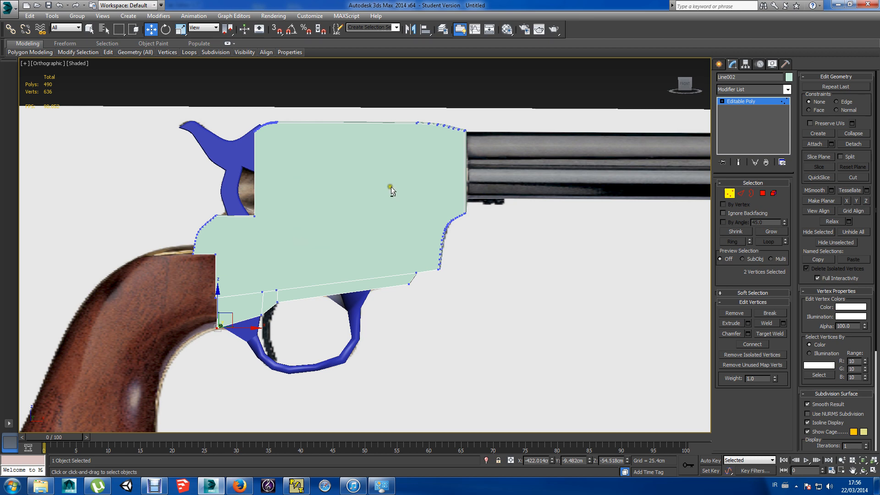
pyautogui.keyDown('alt'); pyautogui.moveTo(289, 211); pyautogui.dragTo(345, 213, button='middle'); pyautogui.keyUp('alt')
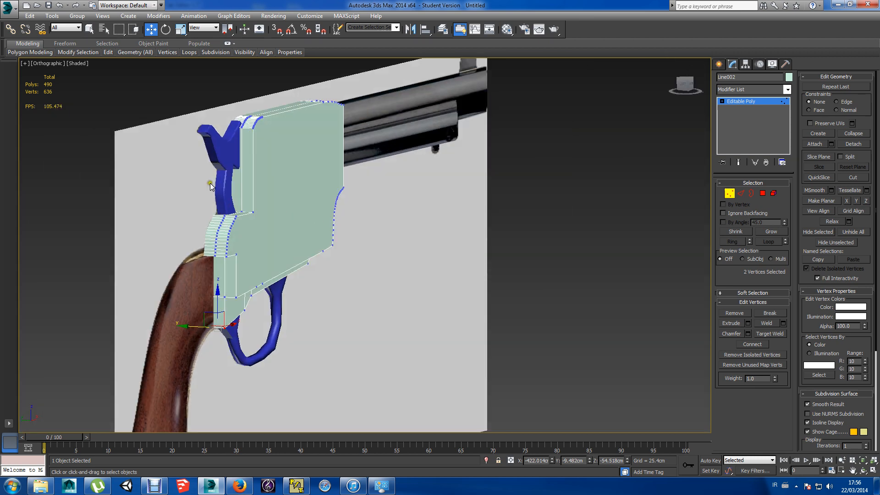
pyautogui.keyDown('alt'); pyautogui.moveTo(280, 215); pyautogui.dragTo(224, 213, button='middle'); pyautogui.keyUp('alt')
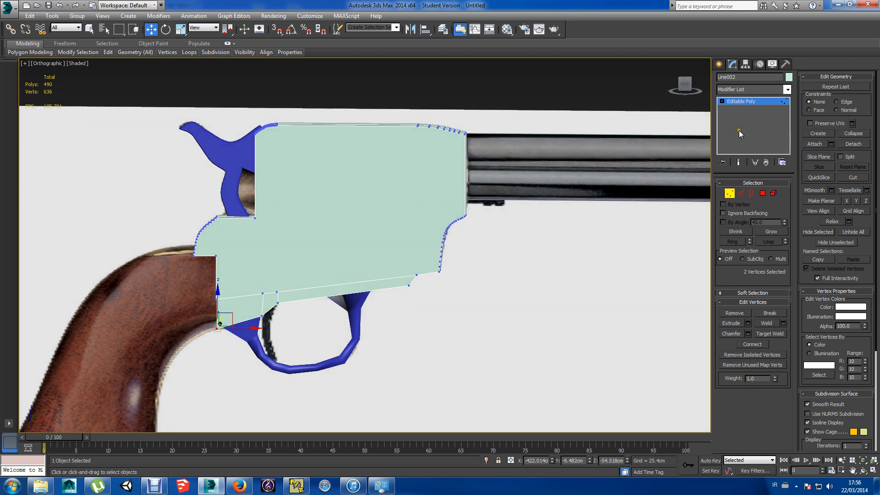
pyautogui.press('f')
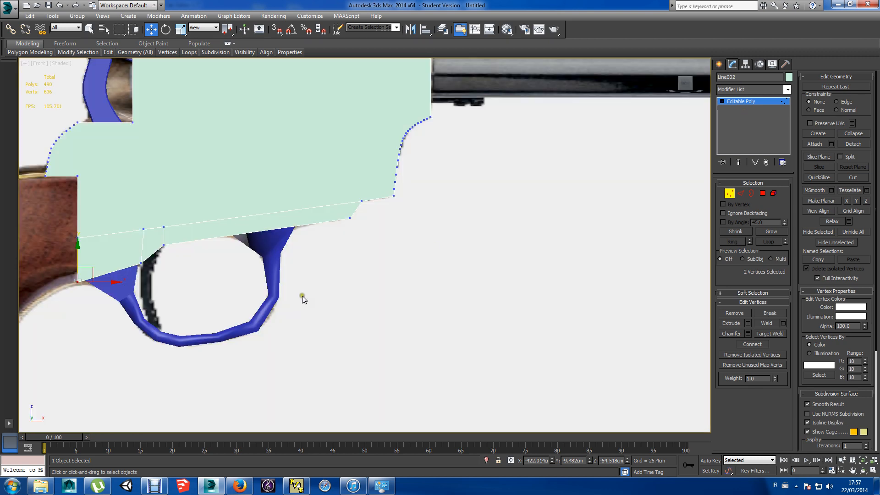
pyautogui.moveTo(341, 340)
pyautogui.mouseDown()
pyautogui.moveTo(266, 240)
pyautogui.moveTo(73, 220)
pyautogui.mouseUp()
pyautogui.click(68, 64)
pyautogui.click(440, 296)
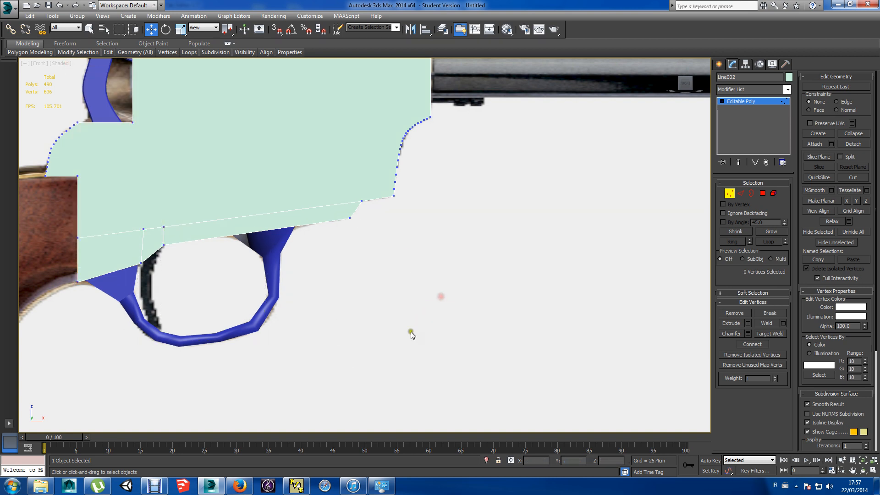
pyautogui.moveTo(400, 340)
pyautogui.mouseDown()
pyautogui.moveTo(115, 114)
pyautogui.moveTo(112, 96)
pyautogui.mouseUp()
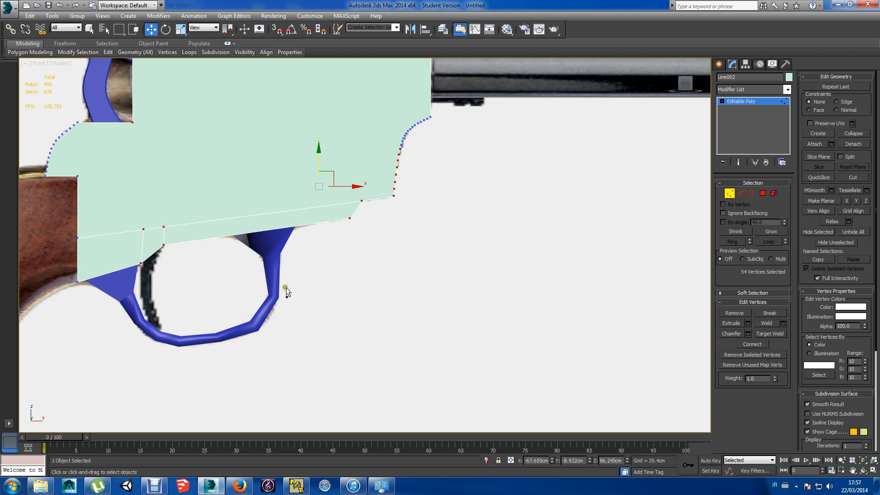
# Leave vertex editing and hide the frame, trigger guard and hammer so only the reference image remains.
pyautogui.click(718, 65)
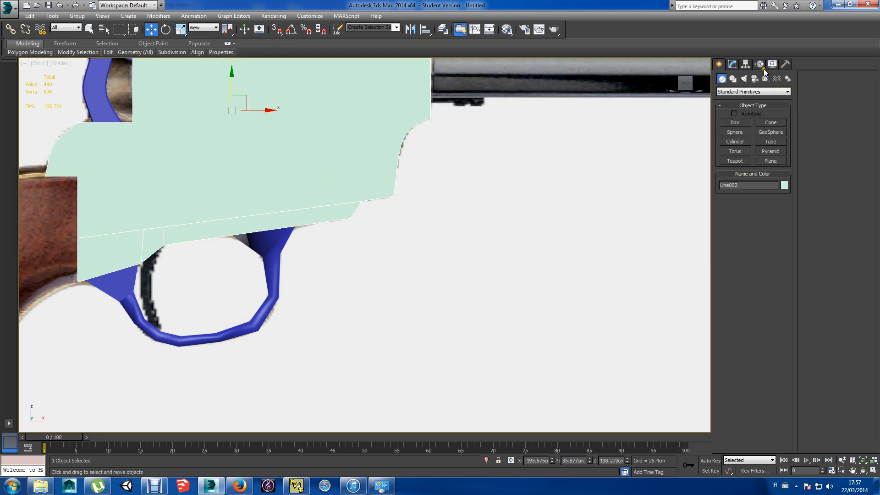
pyautogui.click(732, 64)
pyautogui.click(271, 274)
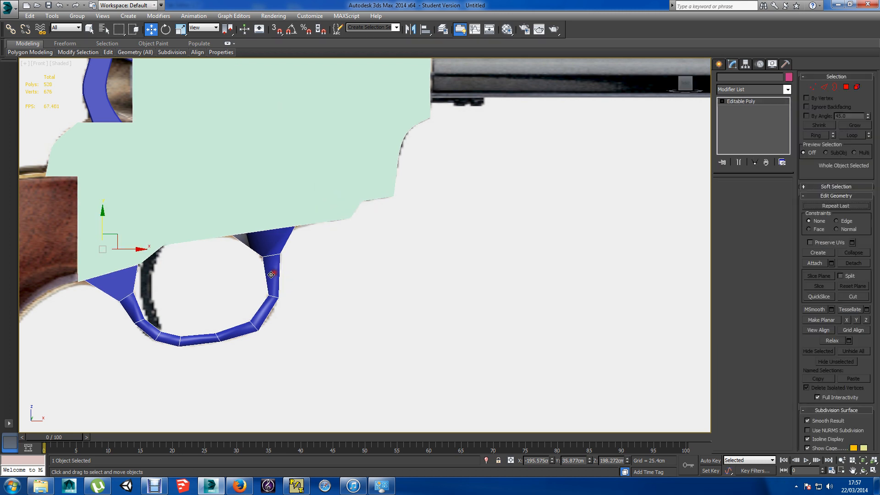
pyautogui.hotkey('ctrl', 'a')
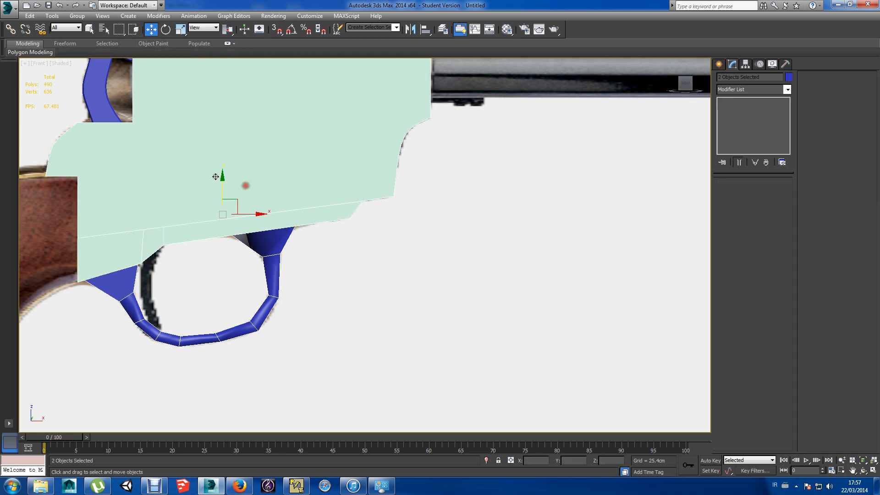
pyautogui.scroll(-5, 150, 170)
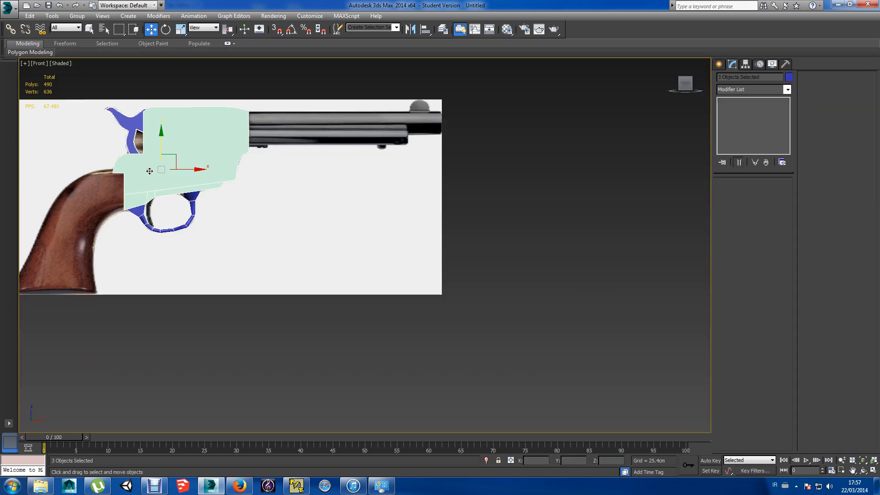
pyautogui.rightClick(198, 158)
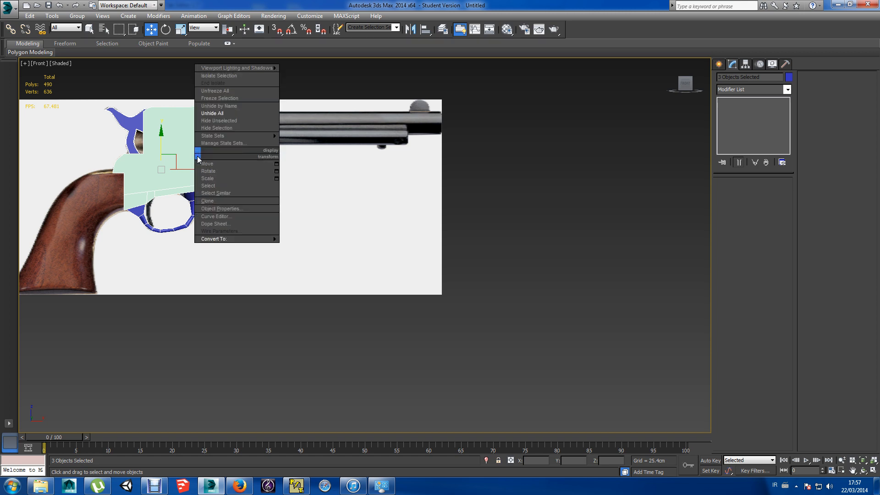
pyautogui.click(222, 128)
pyautogui.click(230, 184)
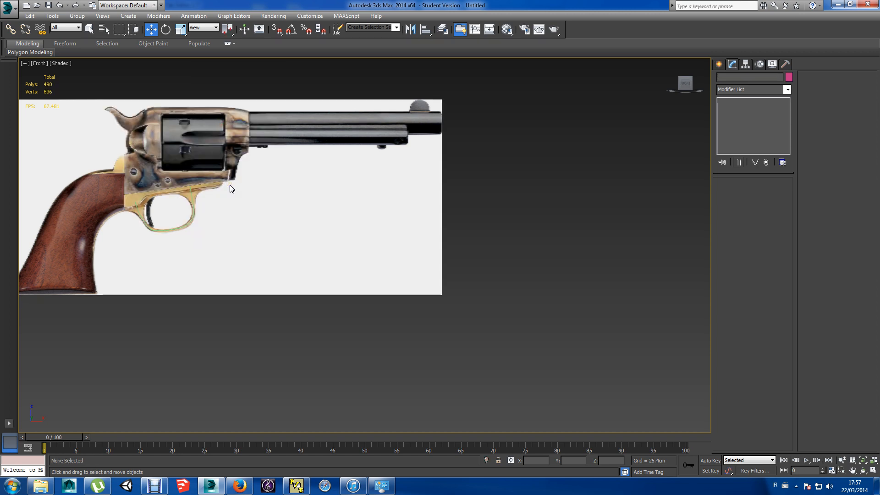
pyautogui.click(192, 197)
pyautogui.click(423, 243)
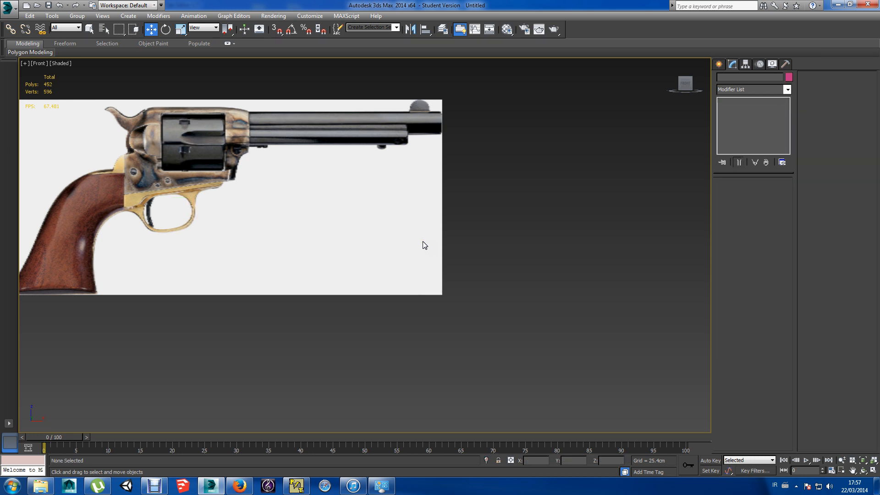
# Draw a three-point line spline beside the trigger in the reference image, from the top of the guard opening downward.
pyautogui.moveTo(237, 202); pyautogui.dragTo(327, 243, button='middle')
pyautogui.scroll(3, 327, 243)
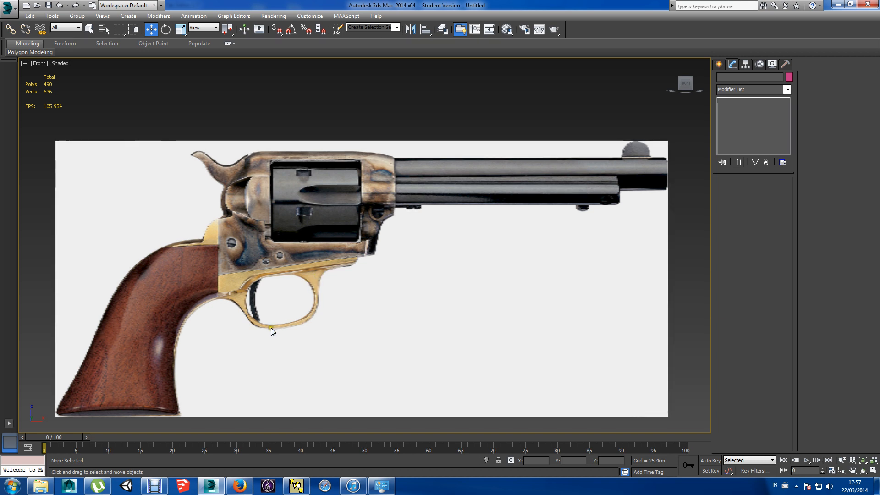
pyautogui.click(718, 64)
pyautogui.click(732, 79)
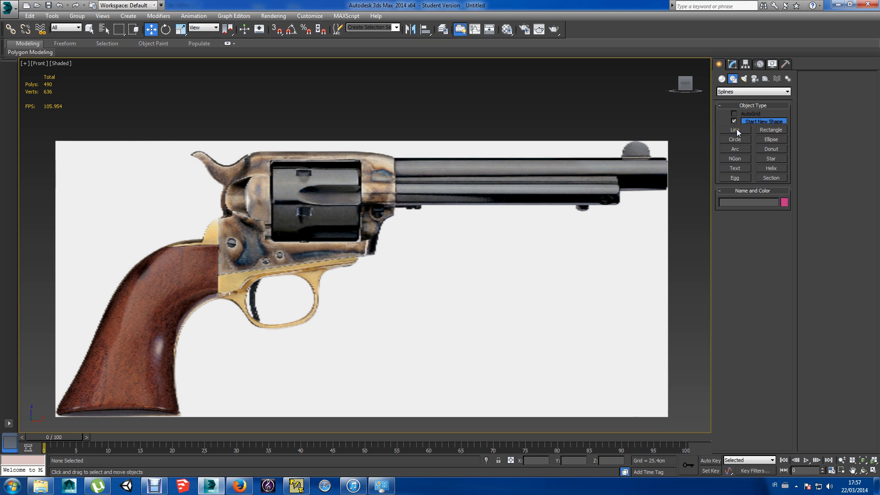
pyautogui.click(736, 130)
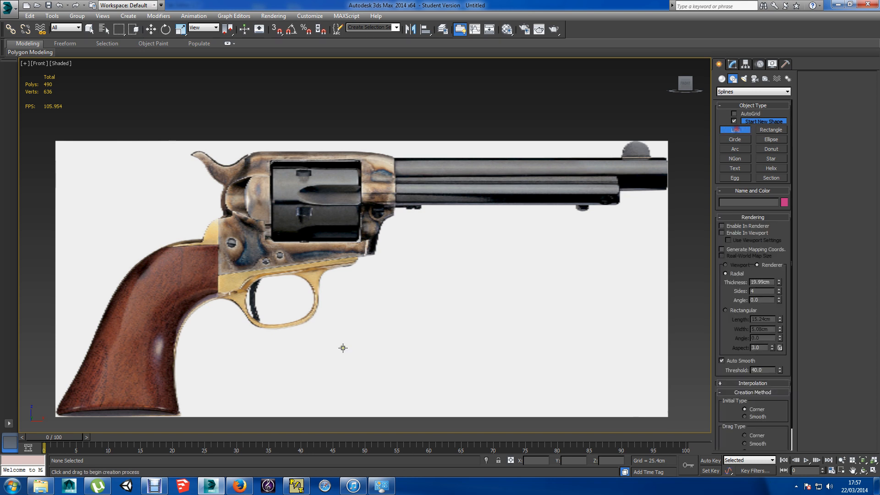
pyautogui.click(258, 274)
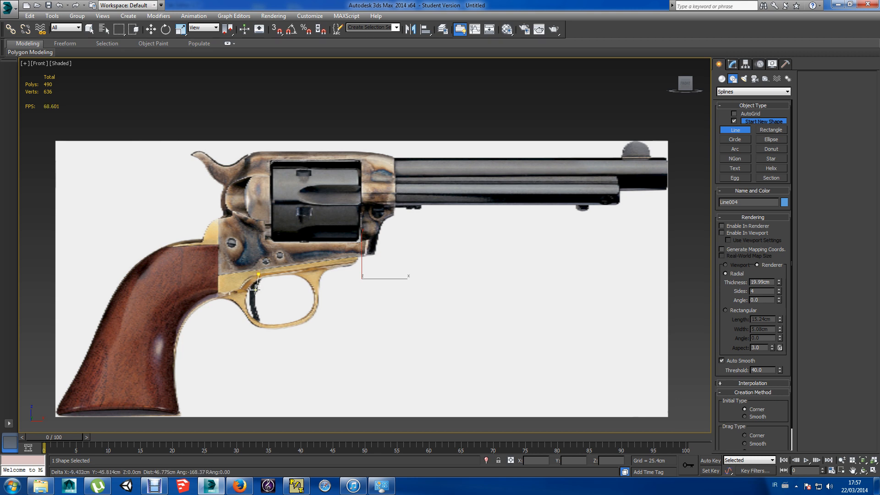
pyautogui.click(255, 305)
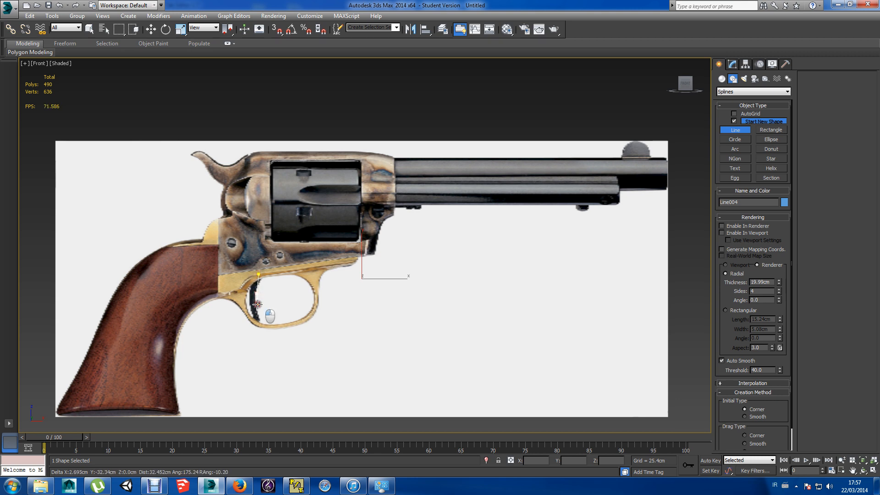
pyautogui.click(274, 320)
pyautogui.rightClick(274, 320)
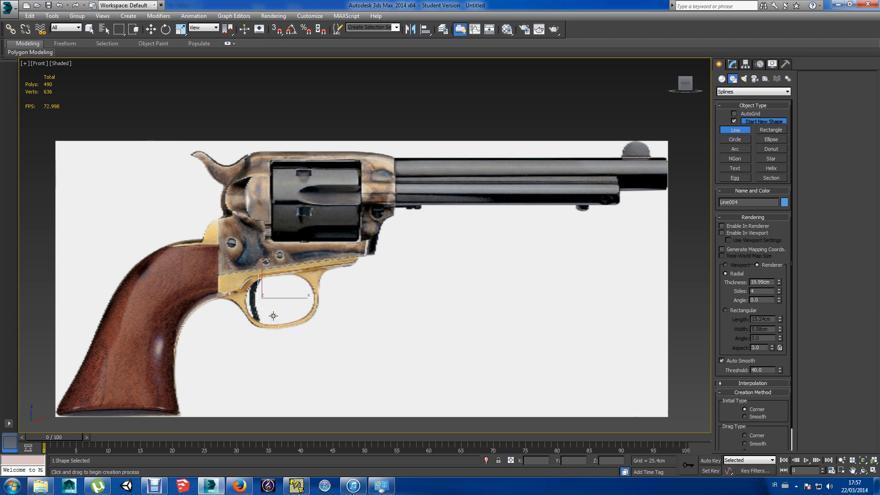
# Convert the trigger line to an editable spline.
pyautogui.scroll(8, 273, 316)
pyautogui.scroll(-4, 274, 314)
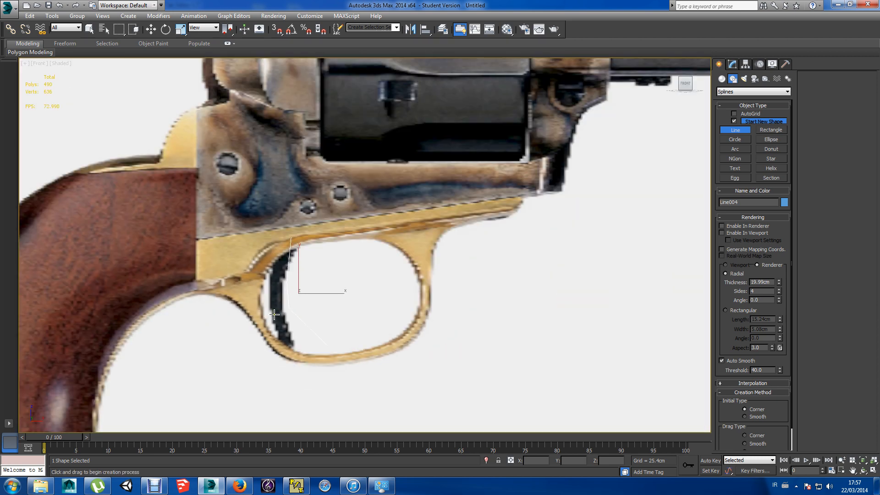
pyautogui.press('w')
pyautogui.rightClick(289, 296)
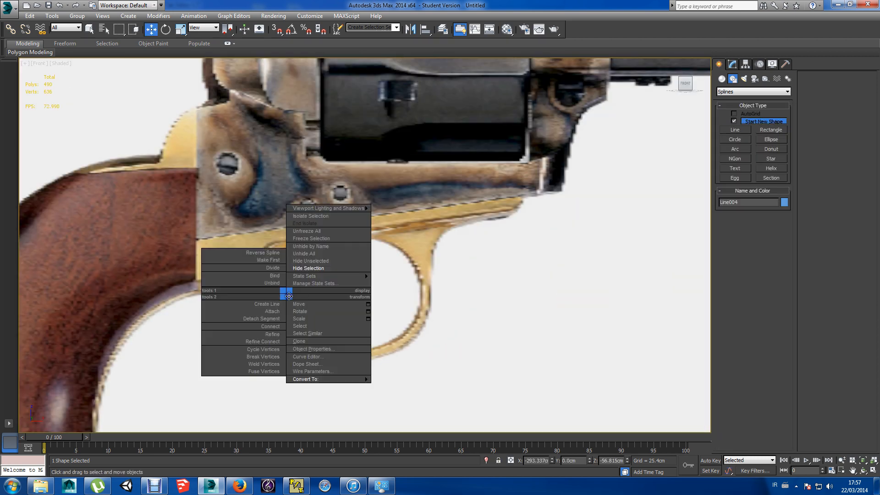
pyautogui.moveTo(358, 385)
pyautogui.click(397, 381)
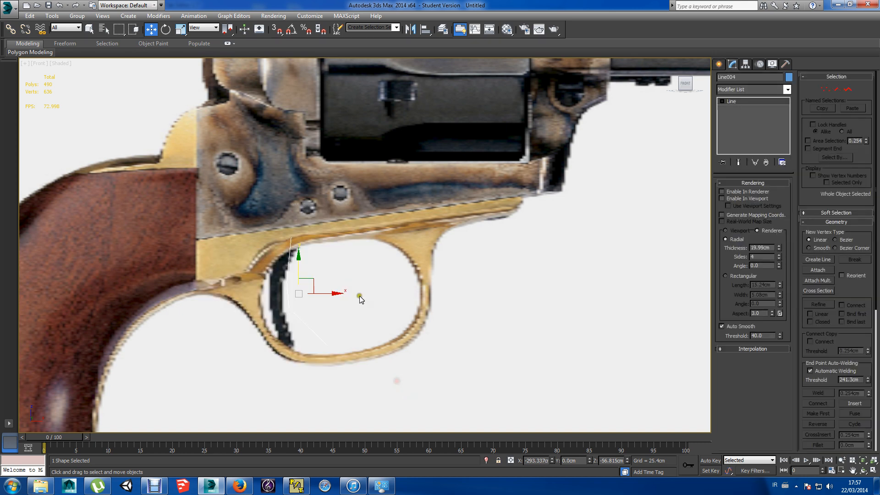
# Change the two middle vertices of the trigger line to Smooth.
pyautogui.click(825, 89)
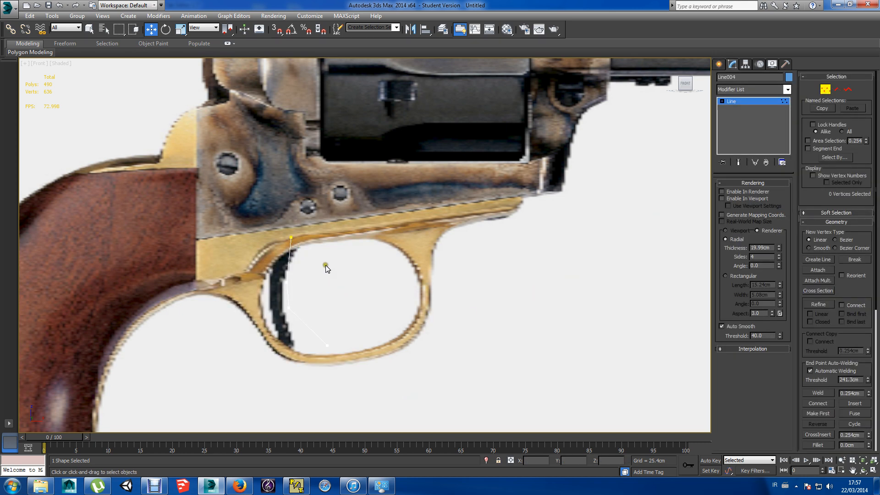
pyautogui.moveTo(321, 262); pyautogui.dragTo(277, 352)
pyautogui.rightClick(289, 307)
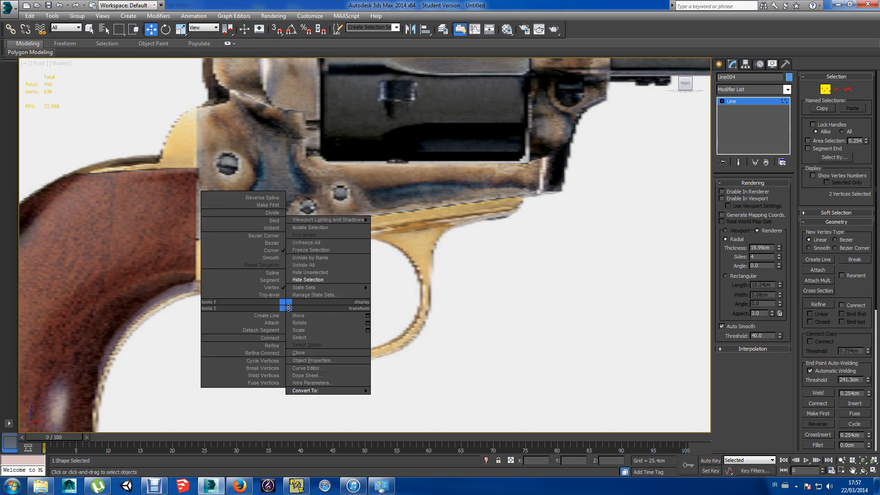
pyautogui.click(255, 257)
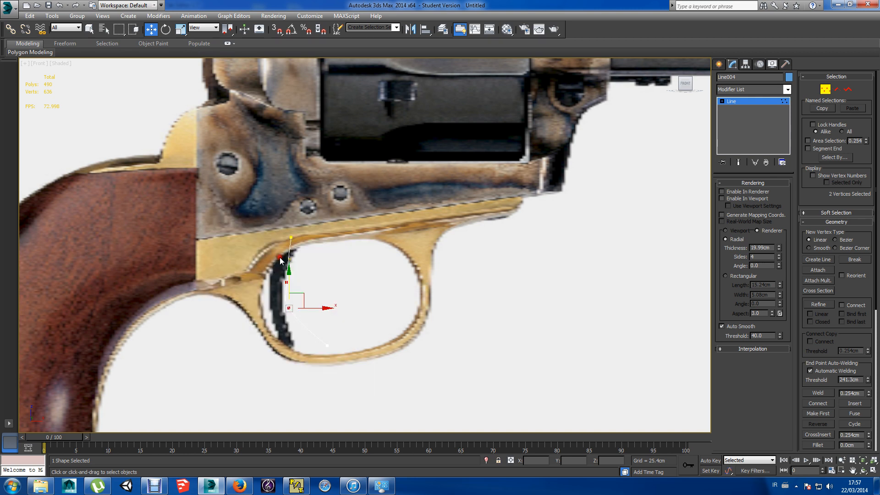
# Reposition the trigger line's middle vertices and lower end vertex to form an even curve along the trigger in the reference image.
pyautogui.moveTo(303, 295); pyautogui.dragTo(305, 311)
pyautogui.click(281, 296)
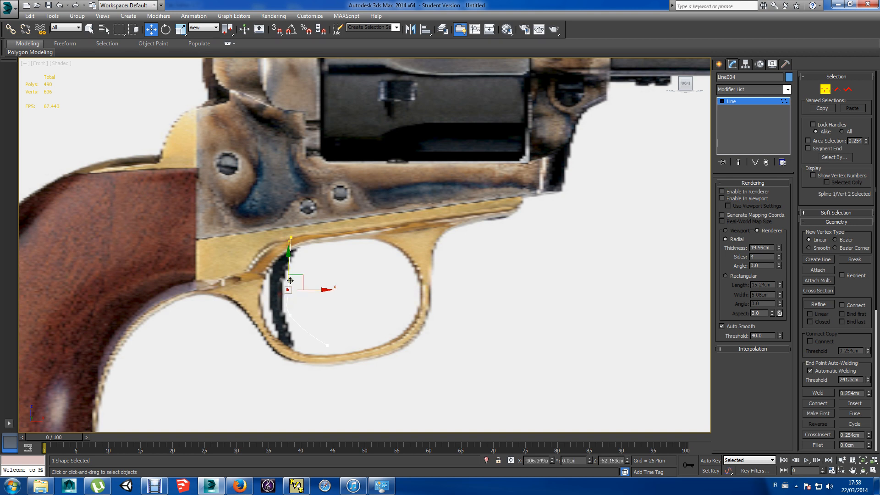
pyautogui.moveTo(291, 245); pyautogui.dragTo(291, 244)
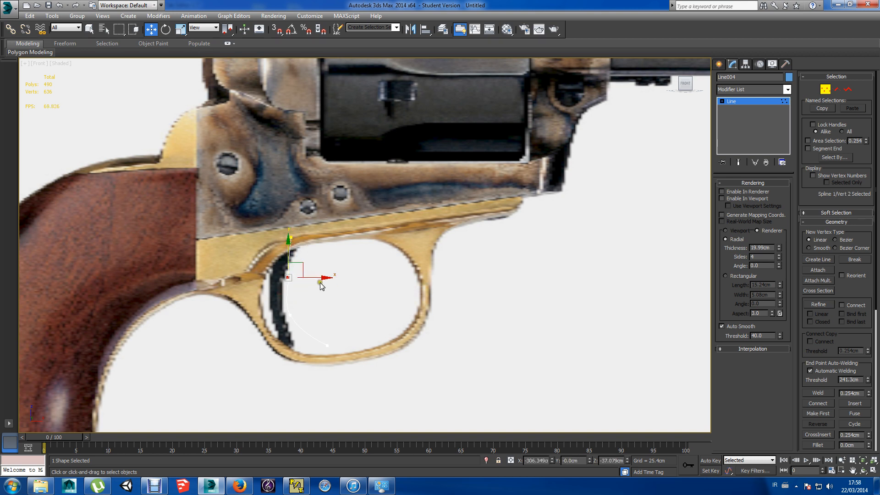
pyautogui.moveTo(319, 278); pyautogui.dragTo(309, 277)
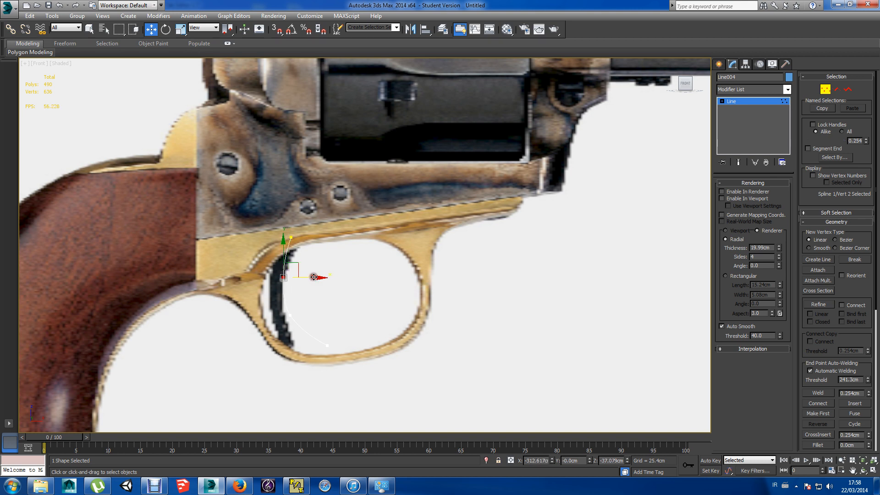
pyautogui.click(327, 345)
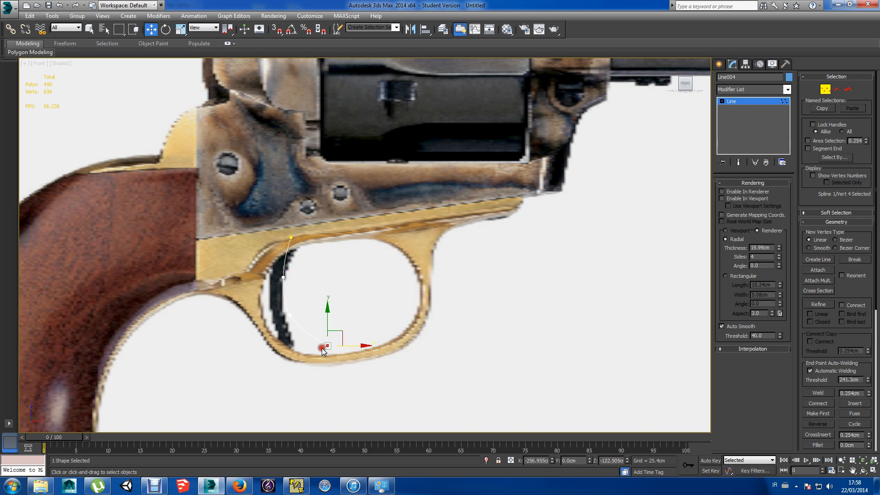
pyautogui.moveTo(327, 327); pyautogui.dragTo(348, 339)
pyautogui.moveTo(323, 306); pyautogui.dragTo(322, 310)
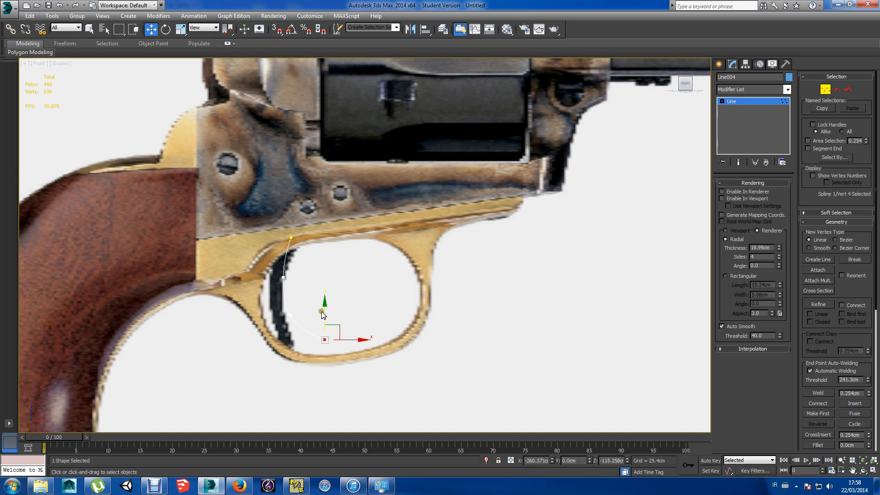
pyautogui.click(372, 306)
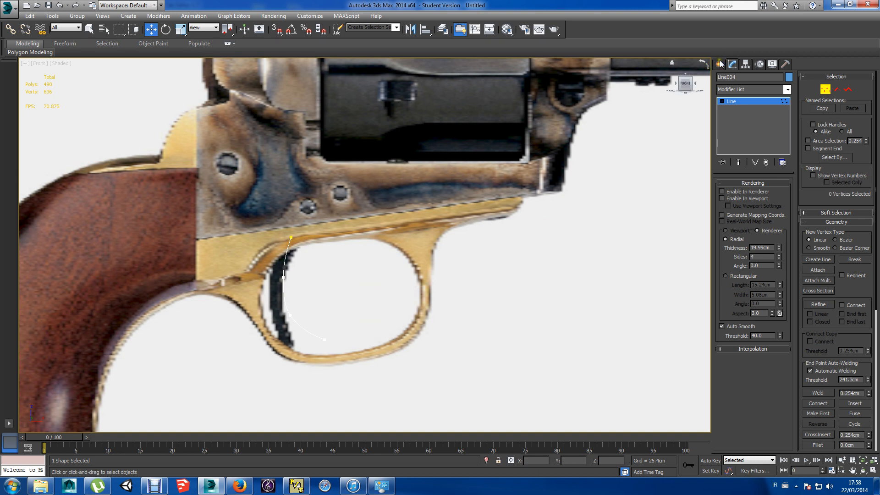
pyautogui.click(721, 191)
pyautogui.click(722, 198)
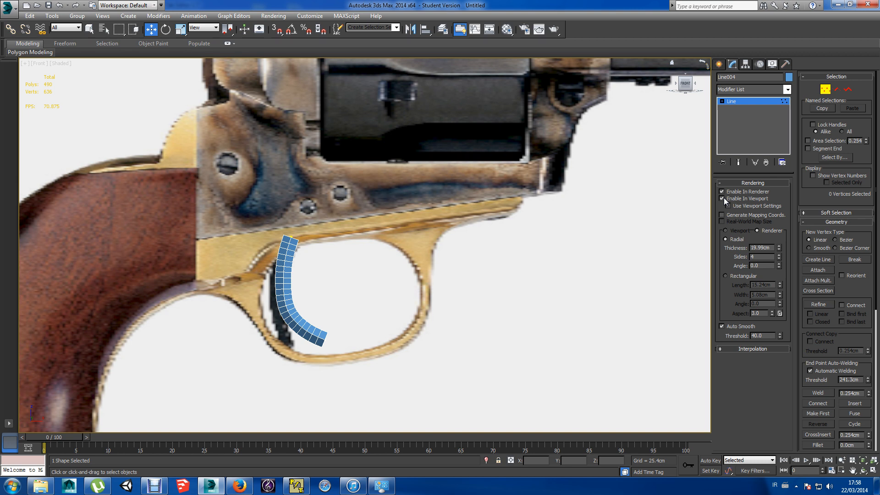
pyautogui.click(721, 192)
pyautogui.click(721, 198)
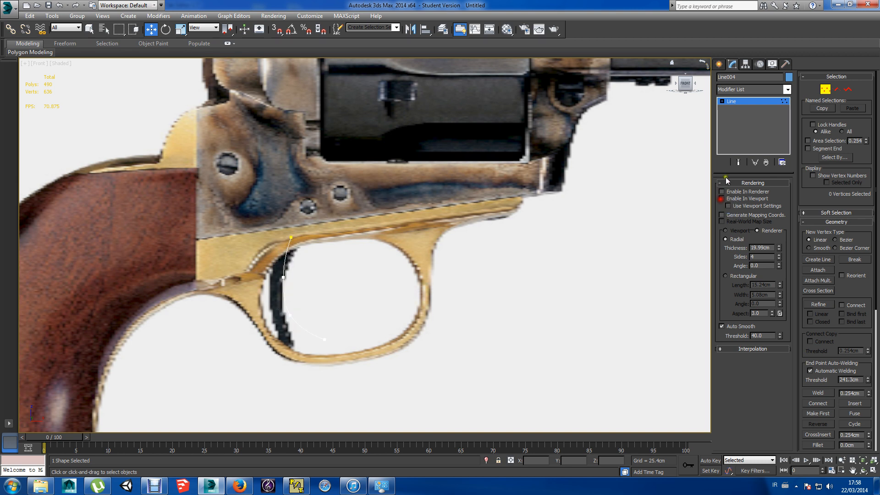
# Create a small box about 21.3 cm wide and 8.7 cm long at the upper end of the trigger curve.
pyautogui.click(719, 65)
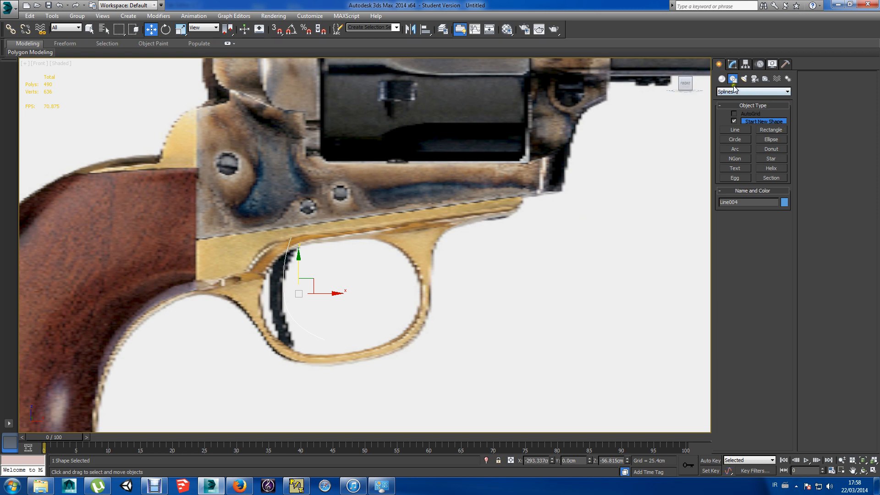
pyautogui.click(722, 79)
pyautogui.click(735, 122)
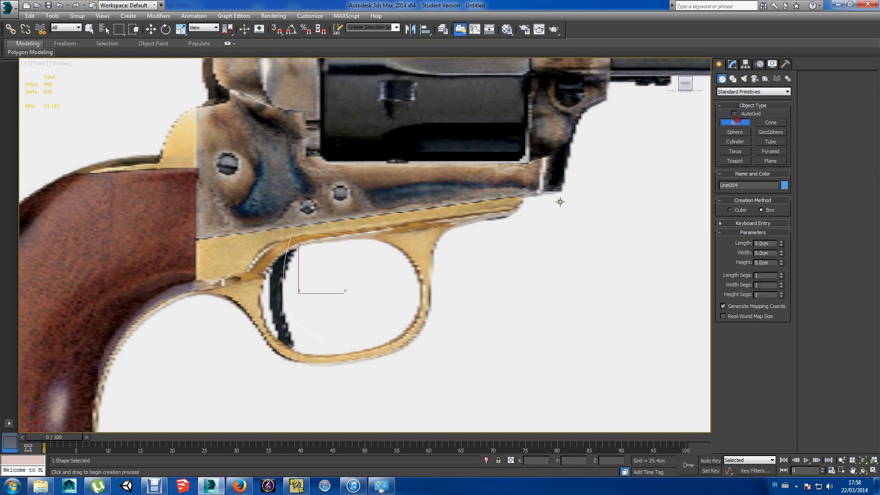
pyautogui.moveTo(286, 223); pyautogui.dragTo(302, 230)
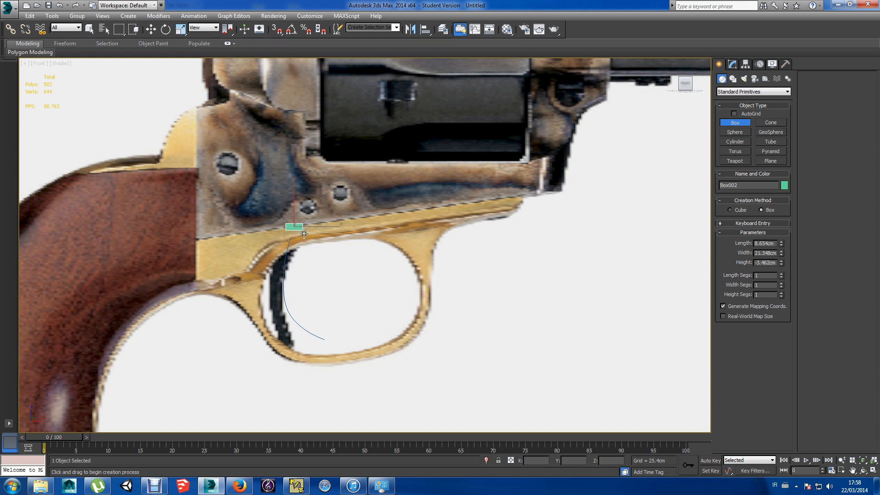
pyautogui.click(310, 225)
pyautogui.press('w')
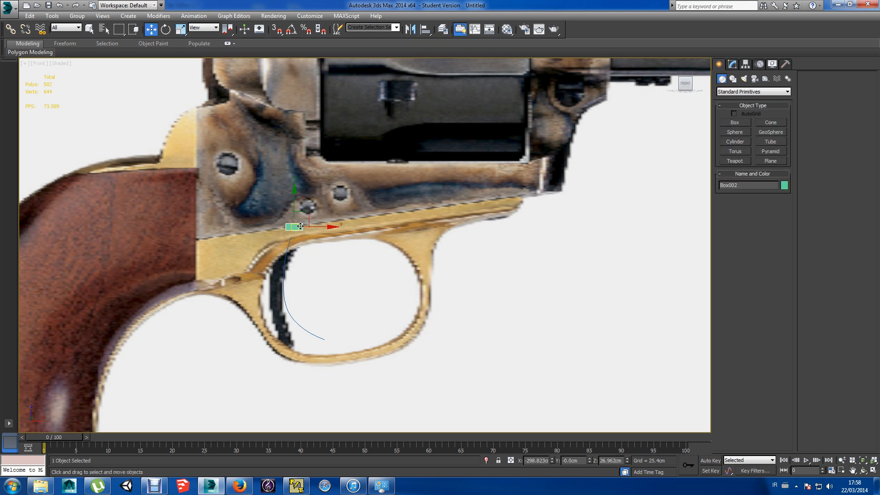
# Convert the new box to an editable poly.
pyautogui.rightClick(300, 226)
pyautogui.moveTo(357, 293)
pyautogui.click(396, 317)
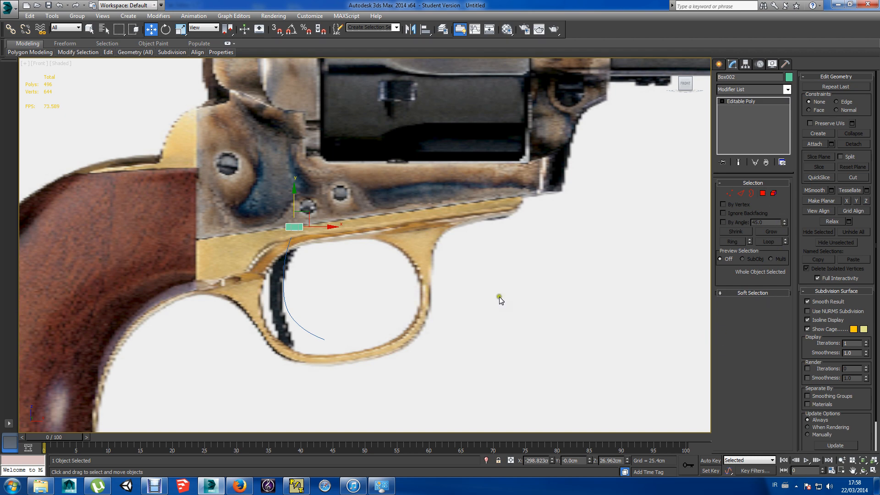
# Isolate the box, select its underside polygon, and return to the front view with the reference image.
pyautogui.click(486, 460)
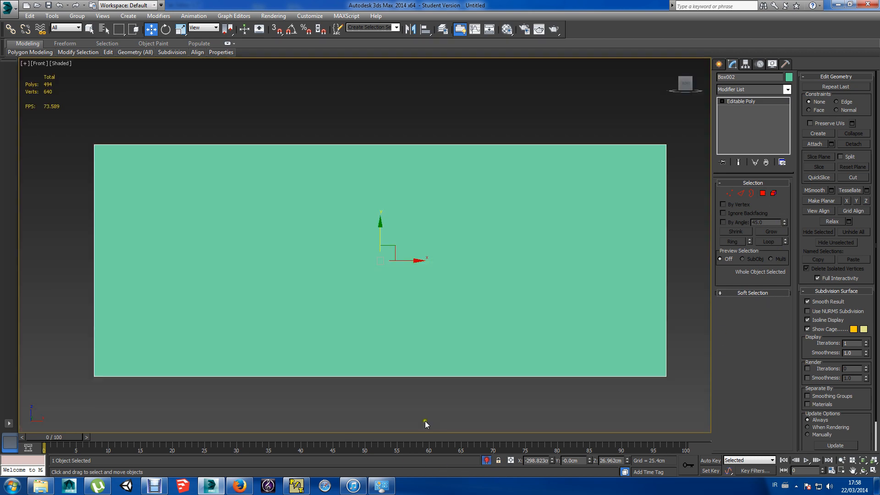
pyautogui.keyDown('alt'); pyautogui.moveTo(354, 355); pyautogui.dragTo(323, 325, button='middle'); pyautogui.keyUp('alt')
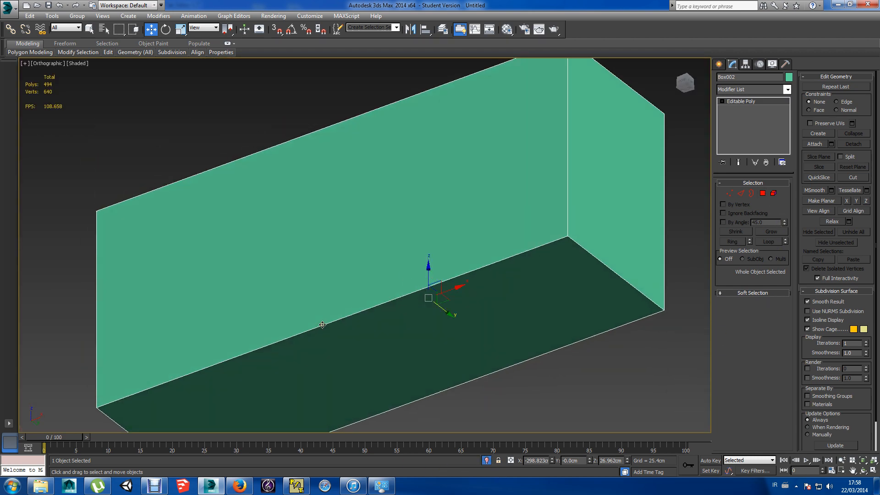
pyautogui.click(763, 193)
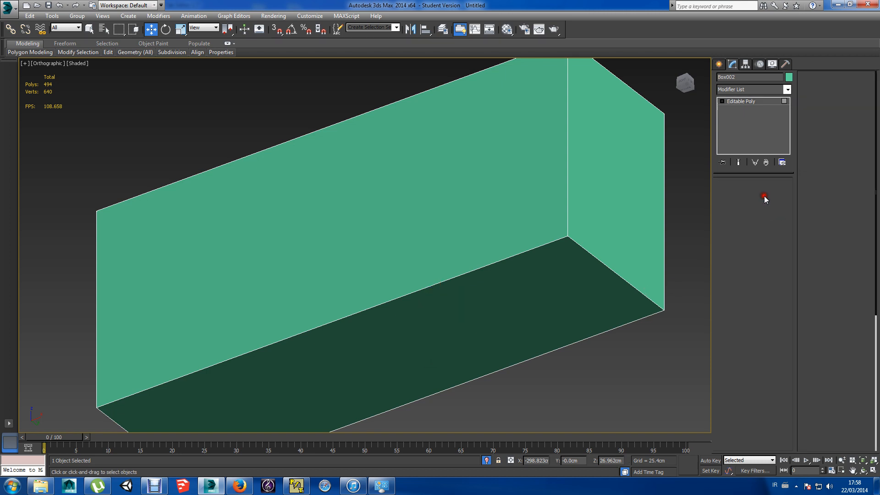
pyautogui.click(501, 314)
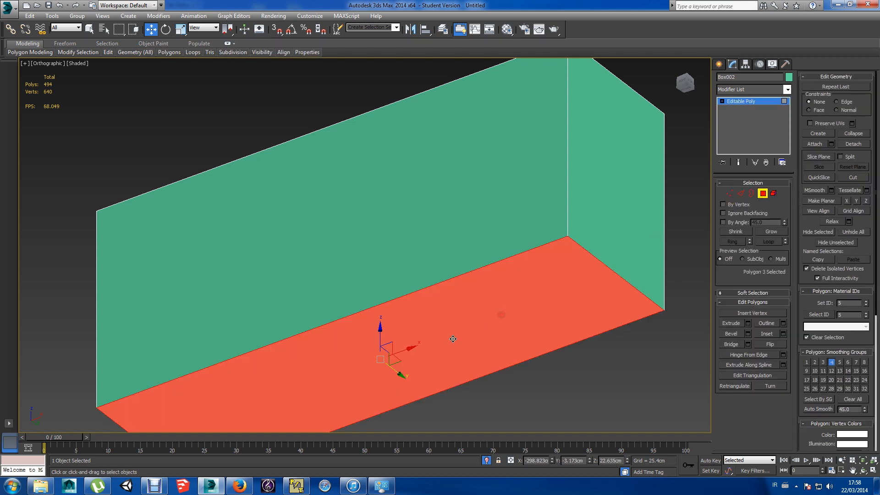
pyautogui.click(486, 461)
pyautogui.press('f')
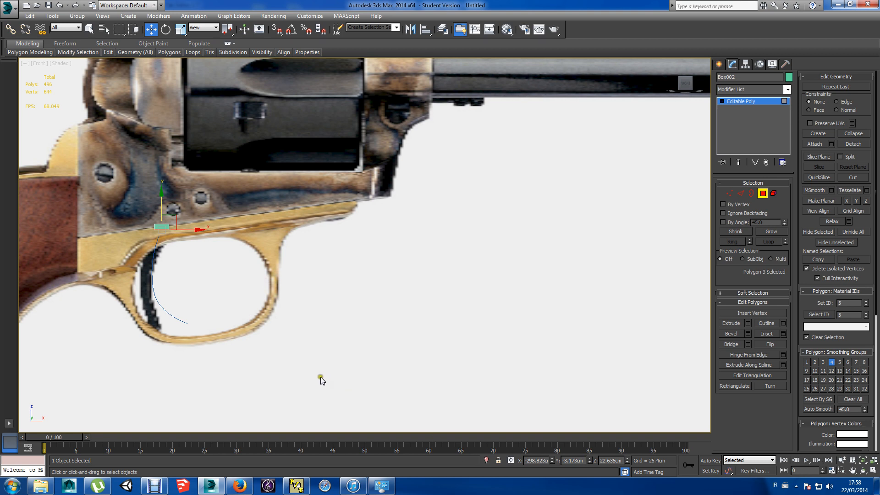
# Extrude the selected underside polygon along the trigger spline with 6 segments.
pyautogui.click(782, 365)
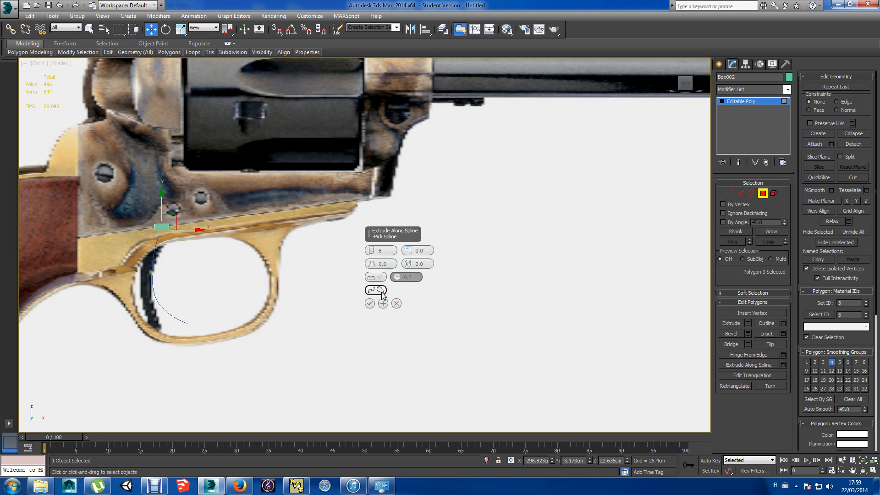
pyautogui.click(381, 291)
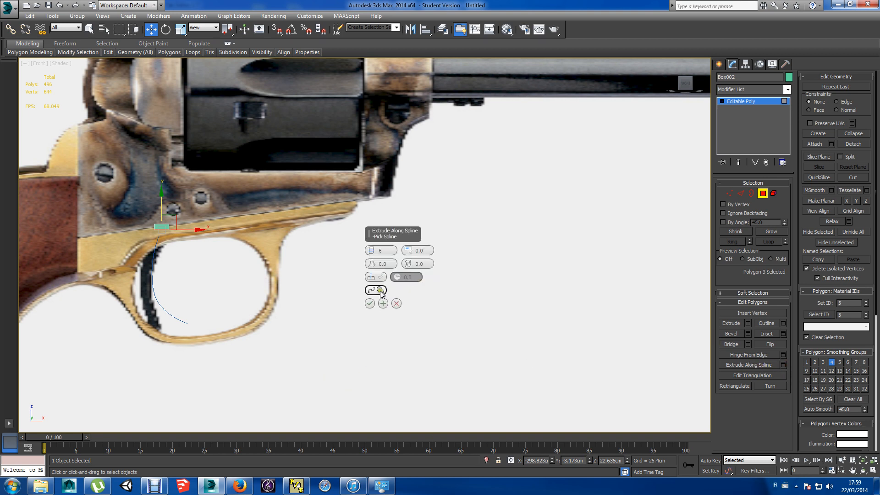
pyautogui.click(156, 300)
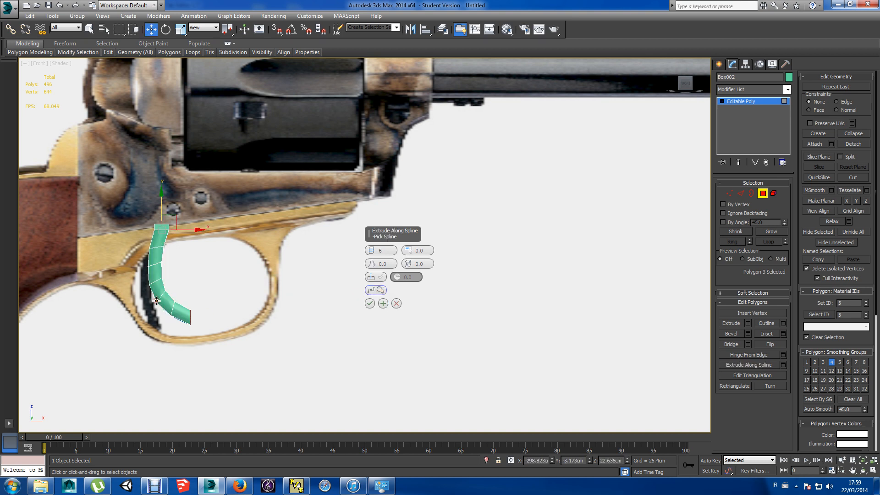
pyautogui.click(369, 304)
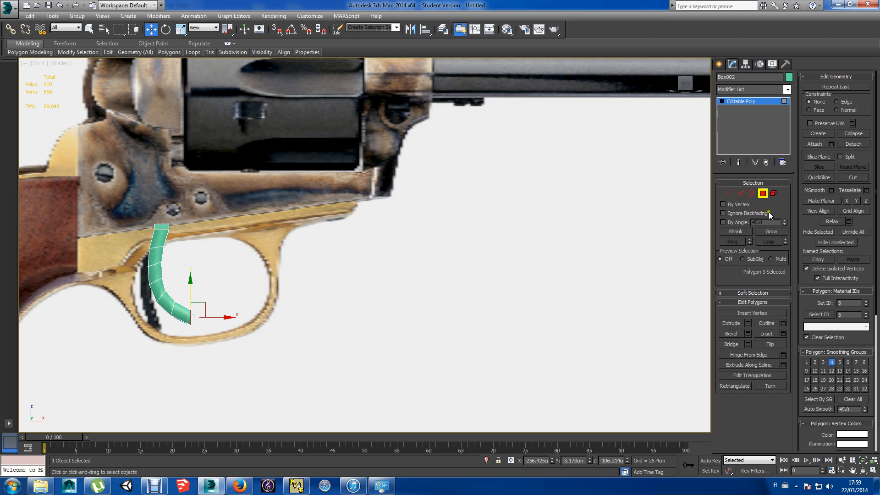
pyautogui.click(773, 194)
pyautogui.moveTo(144, 331); pyautogui.dragTo(147, 336)
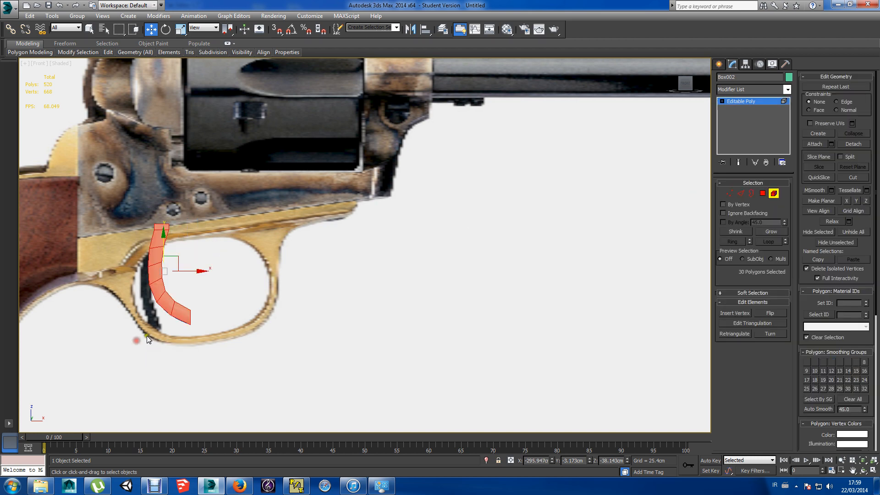
pyautogui.scroll(5, 164, 327)
pyautogui.scroll(-2, 166, 326)
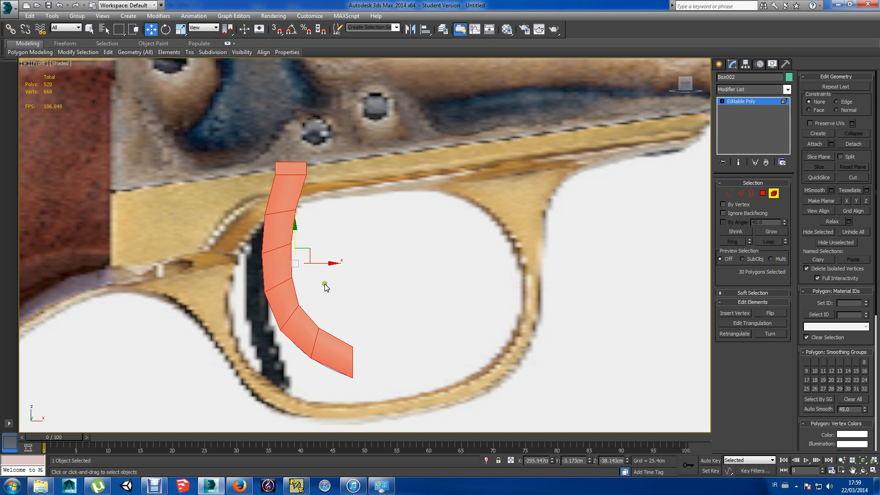
pyautogui.click(342, 295)
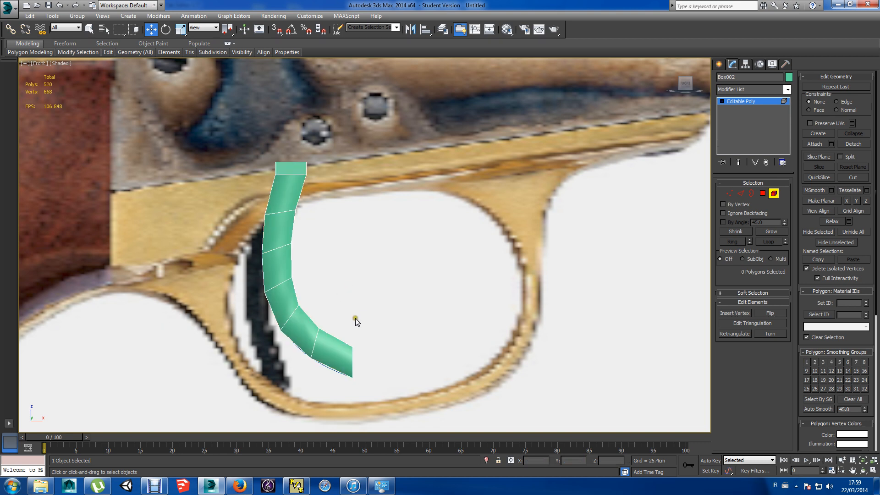
pyautogui.click(327, 371)
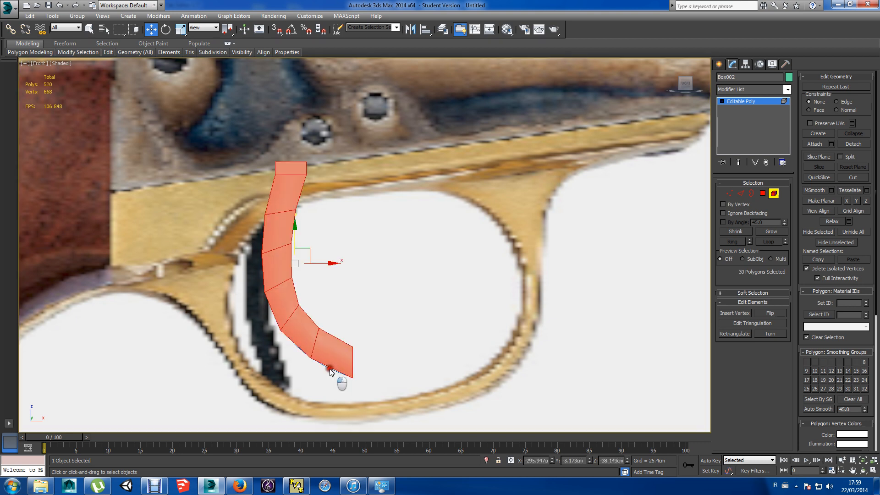
pyautogui.click(339, 384)
# Leave element editing and make the extruded trigger see-through over the reference image.
pyautogui.click(722, 63)
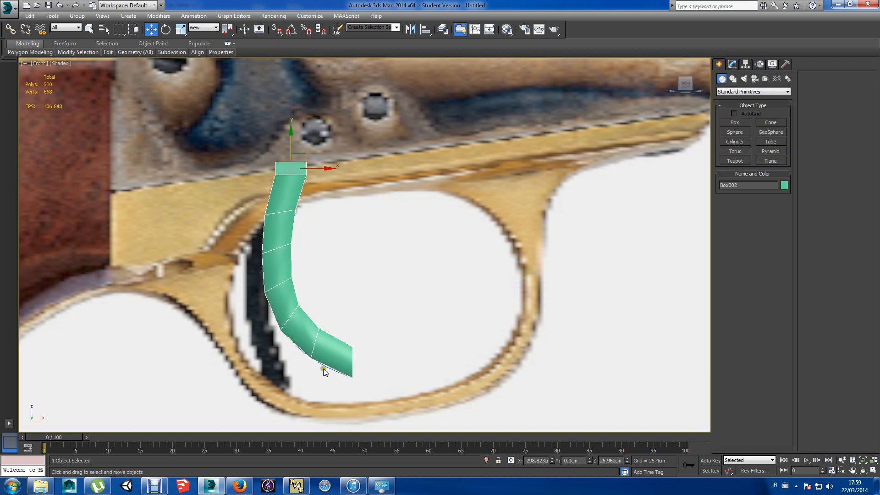
pyautogui.click(558, 427)
pyautogui.click(321, 337)
pyautogui.hotkey('alt', 'x')
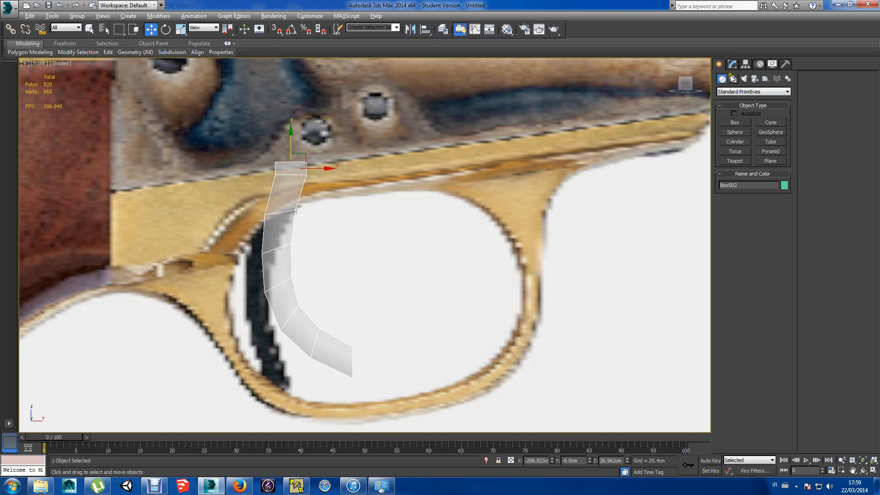
# Convert the trigger to an editable poly and lower the upper pair of vertices at its free end to narrow the tip.
pyautogui.rightClick(275, 265)
pyautogui.moveTo(323, 350)
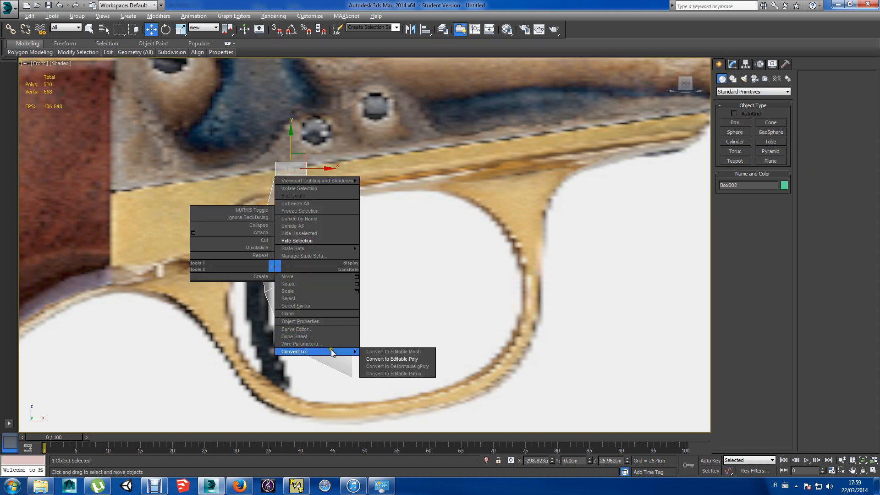
pyautogui.click(381, 360)
pyautogui.click(729, 193)
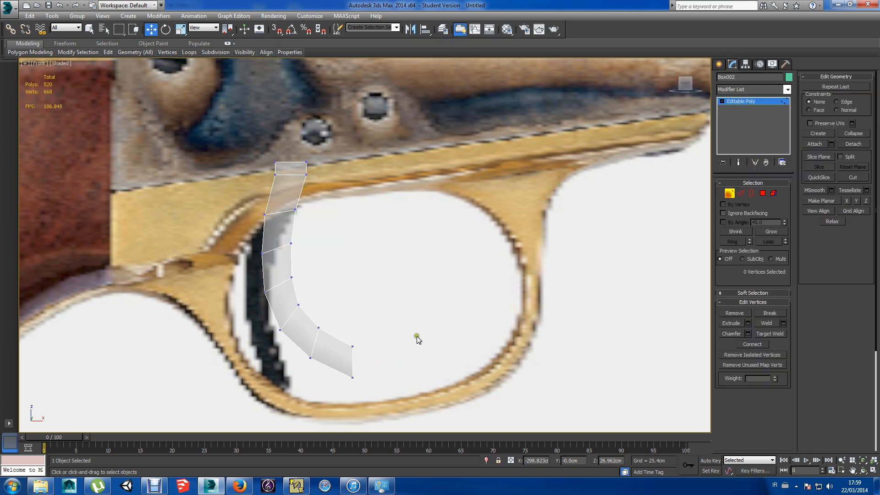
pyautogui.click(351, 351)
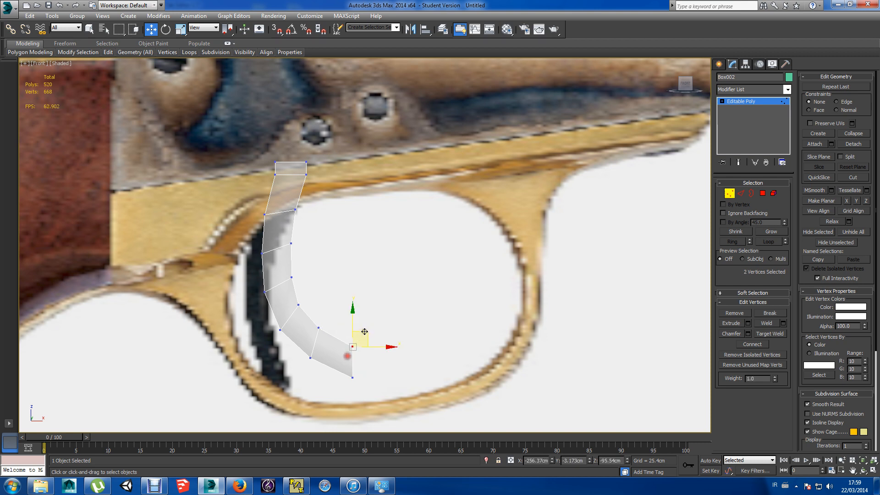
pyautogui.moveTo(351, 330); pyautogui.dragTo(351, 329)
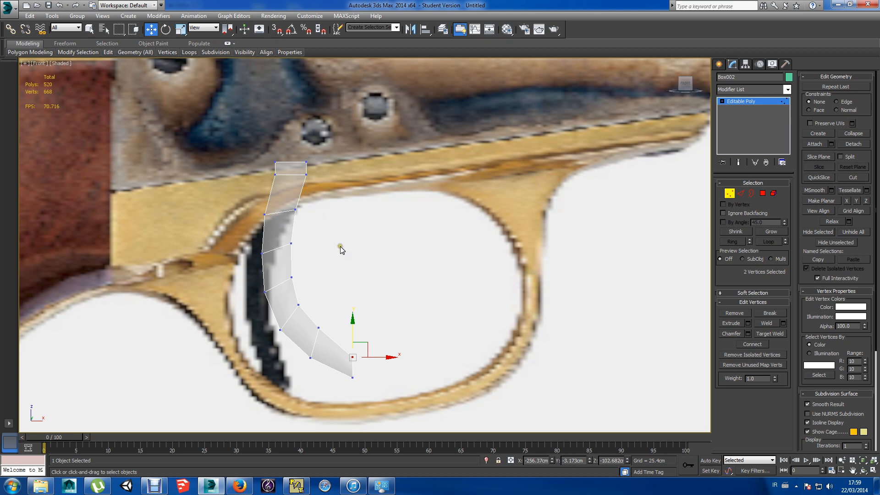
# Shift the lower pair of vertices at the trigger's tip slightly back toward its body and turn off see-through display.
pyautogui.scroll(-2, 340, 246)
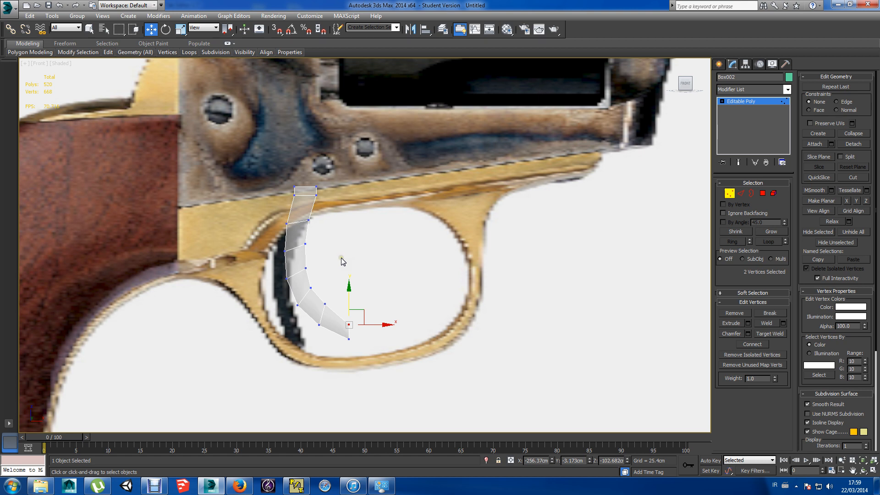
pyautogui.moveTo(360, 355); pyautogui.dragTo(360, 328)
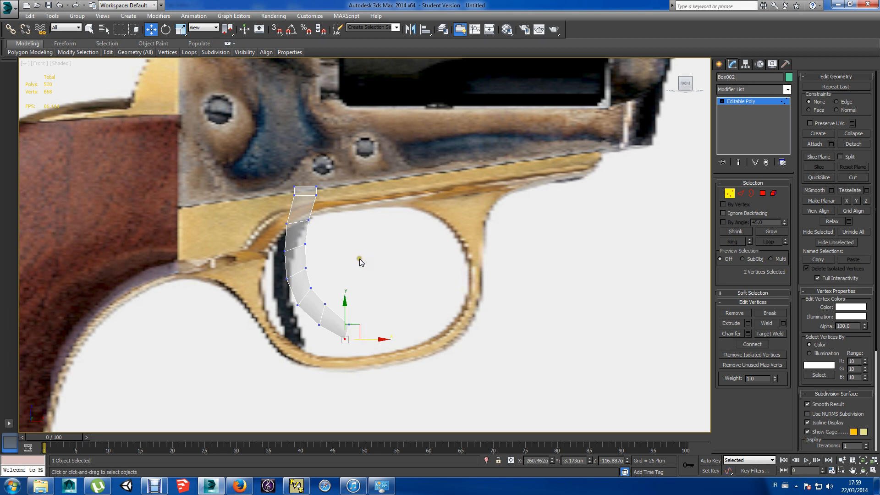
pyautogui.hotkey('alt', 'x')
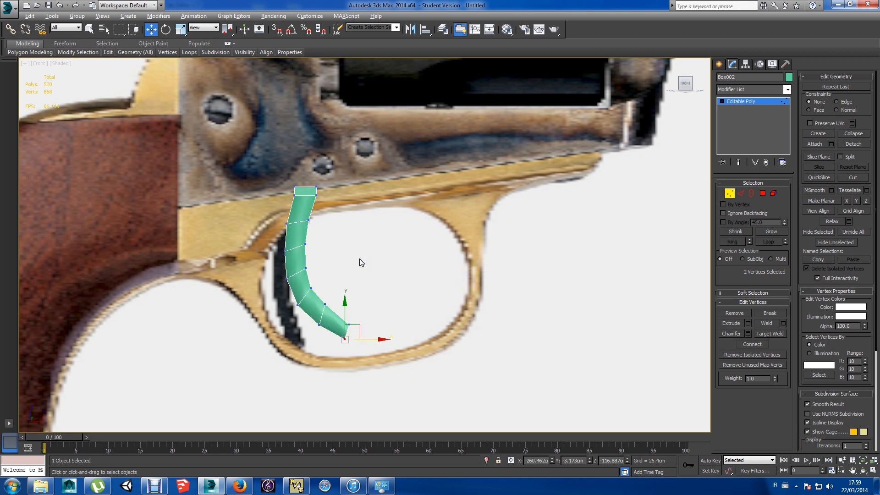
# Leave vertex editing, centre the trigger's pivot on the object, and move the pivot up to the trigger's top end.
pyautogui.click(314, 251)
pyautogui.click(745, 64)
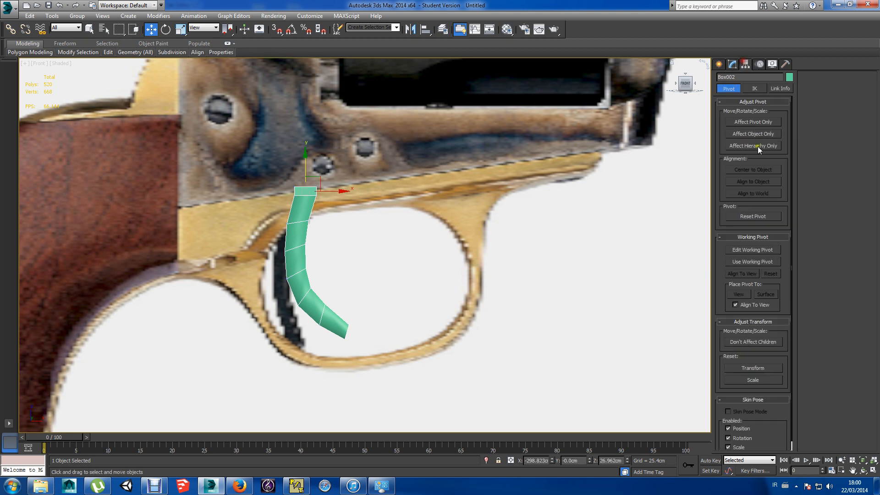
pyautogui.click(772, 122)
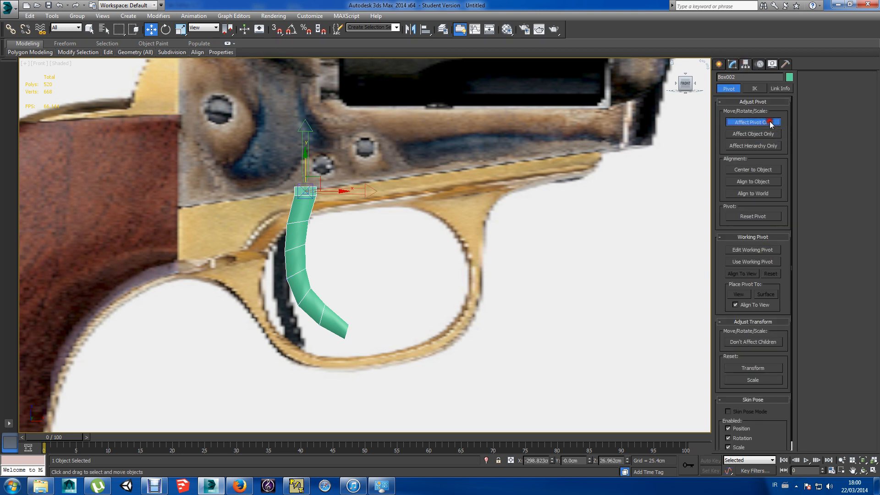
pyautogui.click(749, 170)
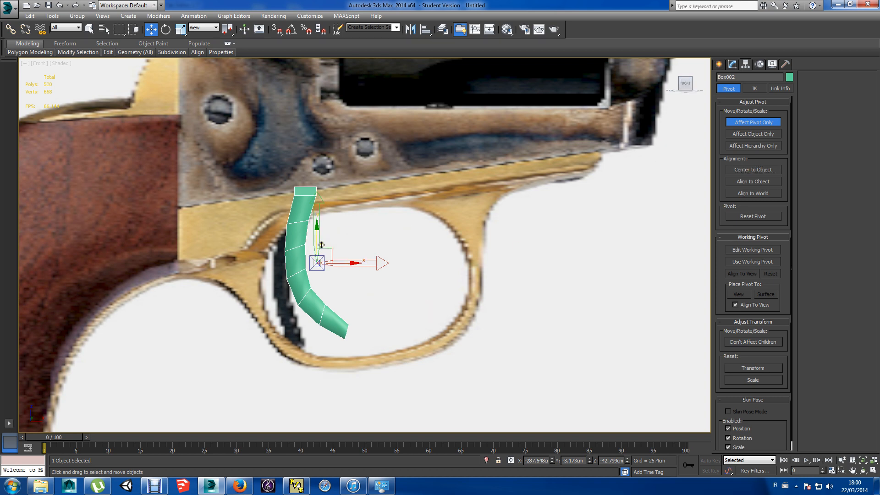
pyautogui.press('e')
pyautogui.press('w')
pyautogui.moveTo(317, 237); pyautogui.dragTo(332, 190)
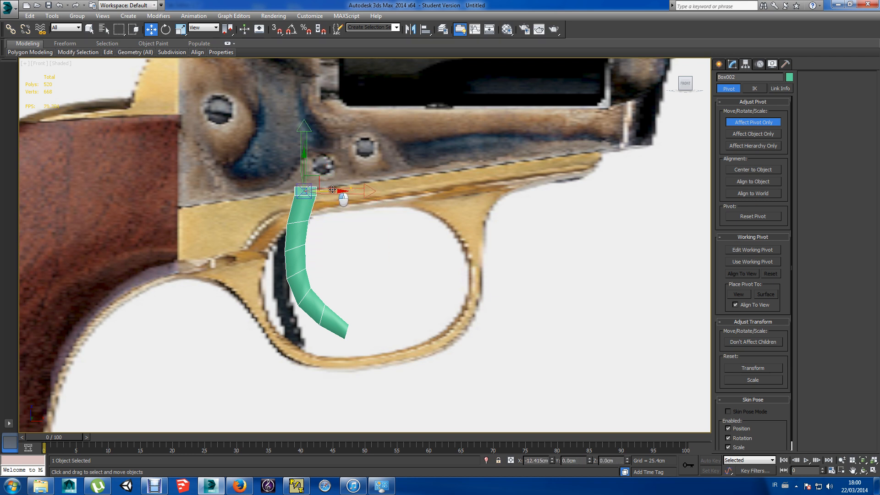
pyautogui.click(769, 122)
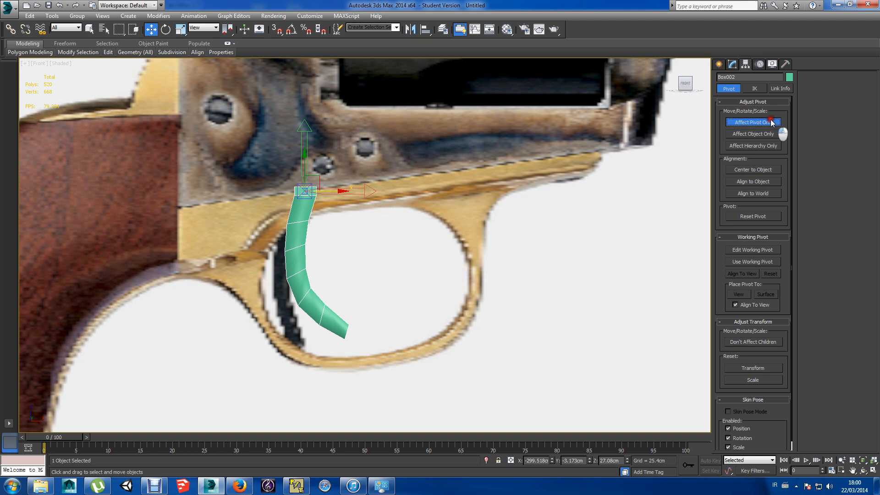
# Rotate the trigger about 9 degrees around its pivot to swing its tip forward, and deselect it.
pyautogui.press('e')
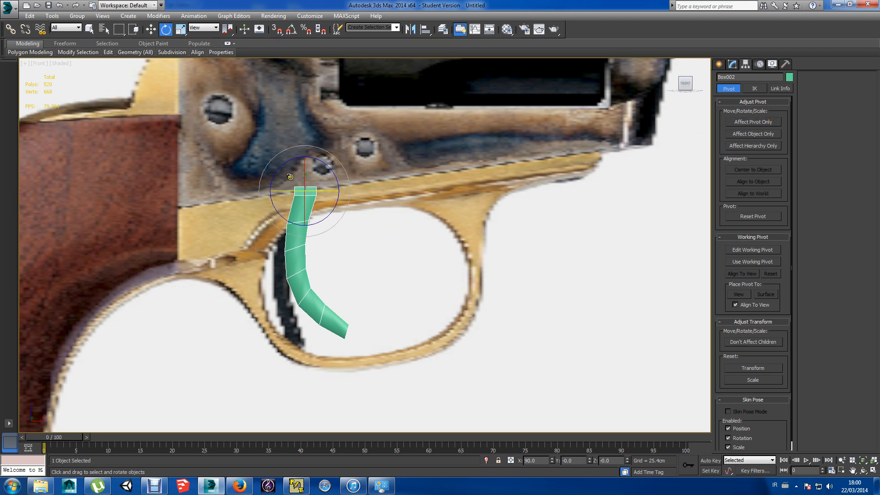
pyautogui.moveTo(299, 156); pyautogui.dragTo(280, 171)
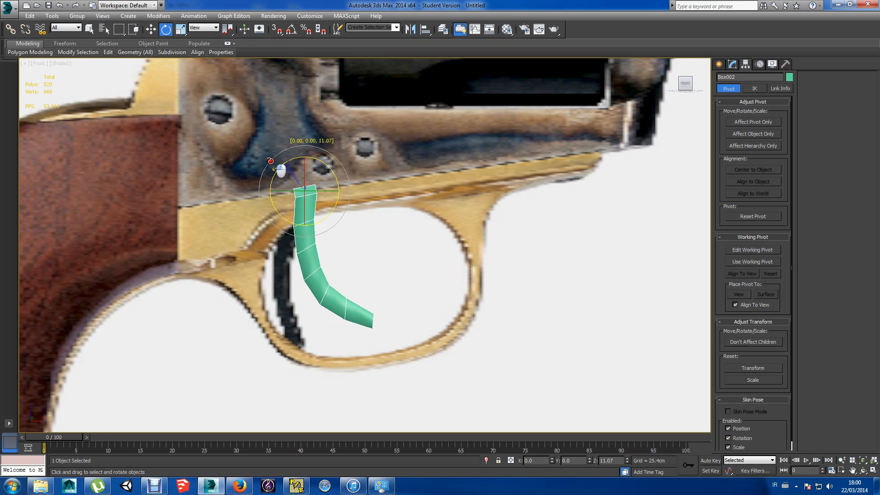
pyautogui.moveTo(280, 171)
pyautogui.mouseDown()
pyautogui.moveTo(285, 156)
pyautogui.moveTo(295, 176)
pyautogui.mouseUp()
pyautogui.hotkey('ctrl', 'z')
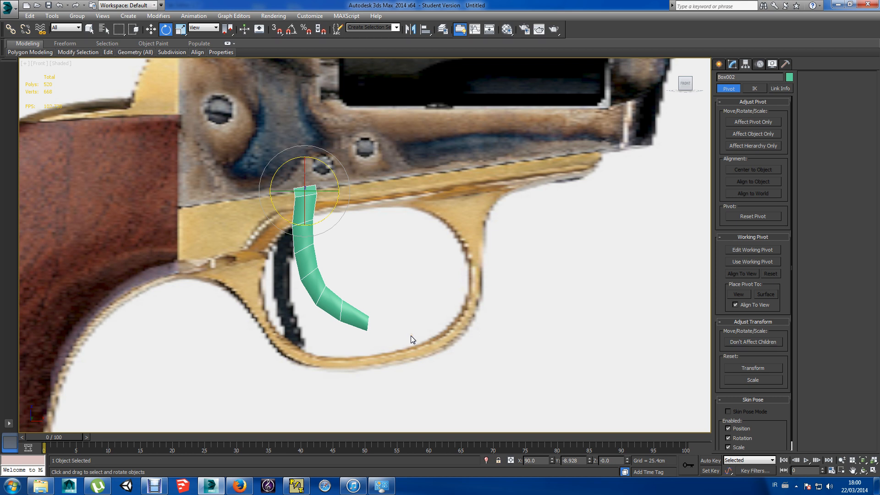
pyautogui.click(410, 339)
# Unhide all the hidden parts of the revolver model.
pyautogui.scroll(-4, 411, 339)
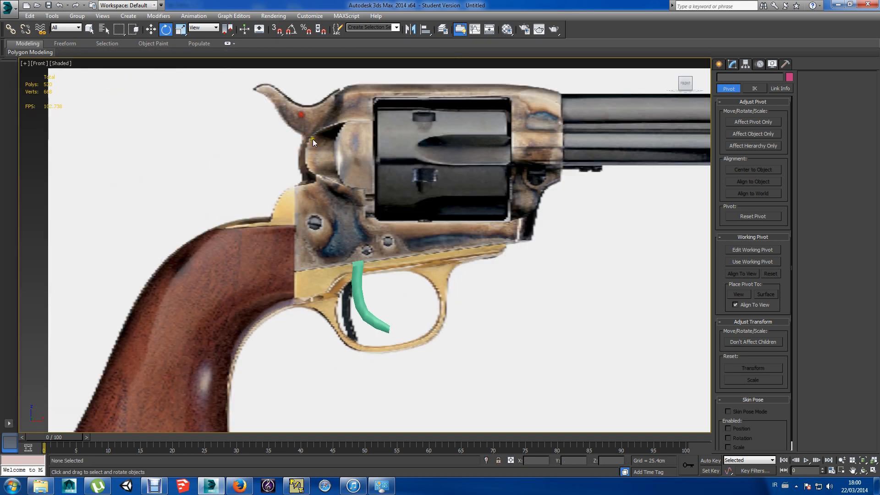
pyautogui.rightClick(399, 281)
pyautogui.click(429, 257)
pyautogui.rightClick(422, 238)
pyautogui.click(445, 196)
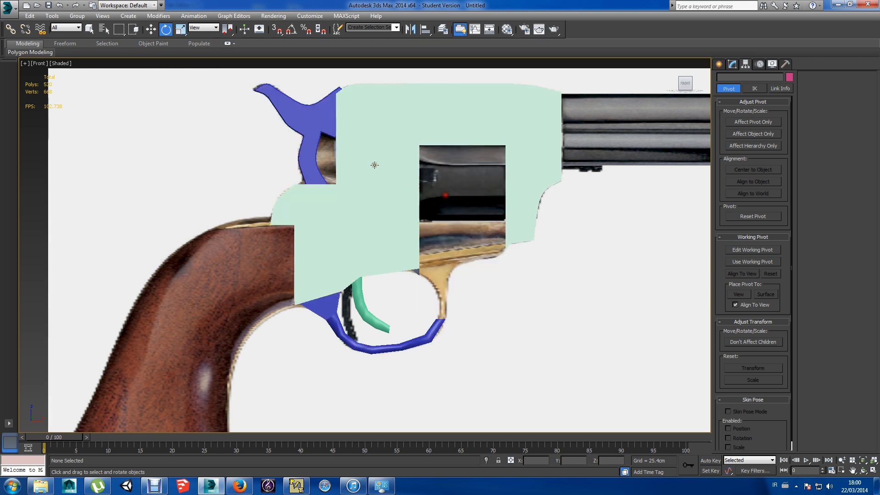
# Centre the hammer's pivot, isolate the hammer to move the pivot down to its lower end, and leave isolation.
pyautogui.click(303, 123)
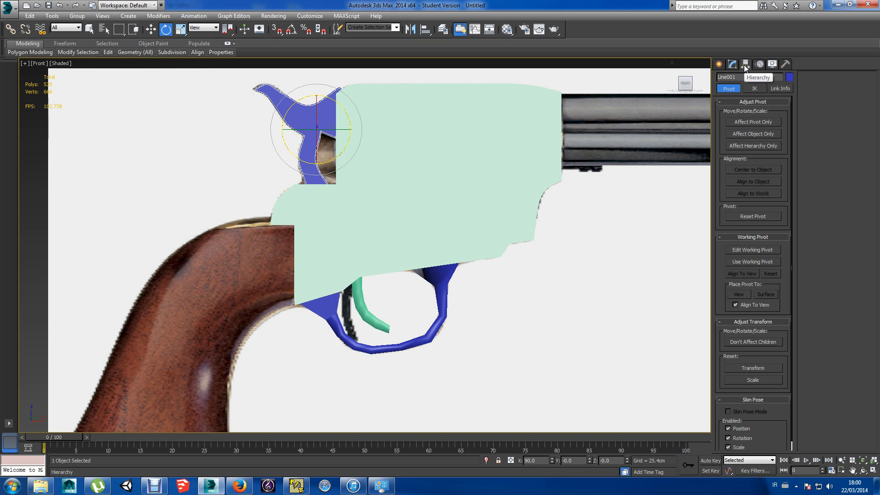
pyautogui.click(758, 121)
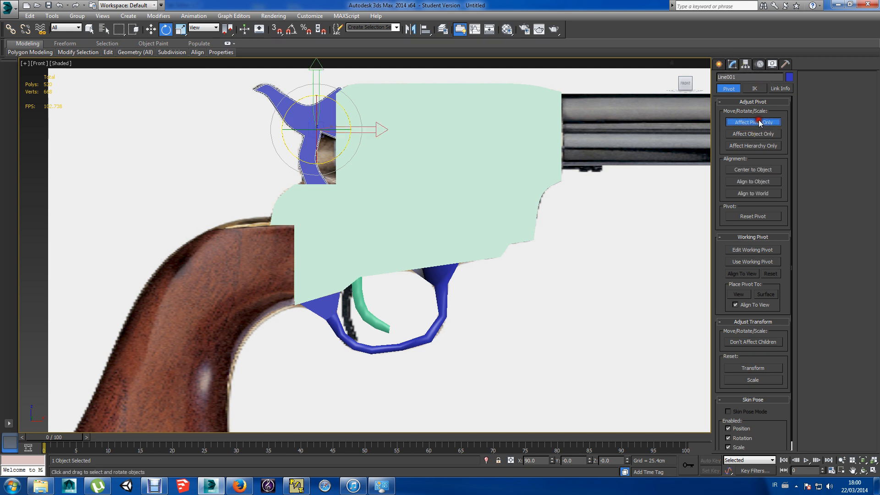
pyautogui.click(757, 170)
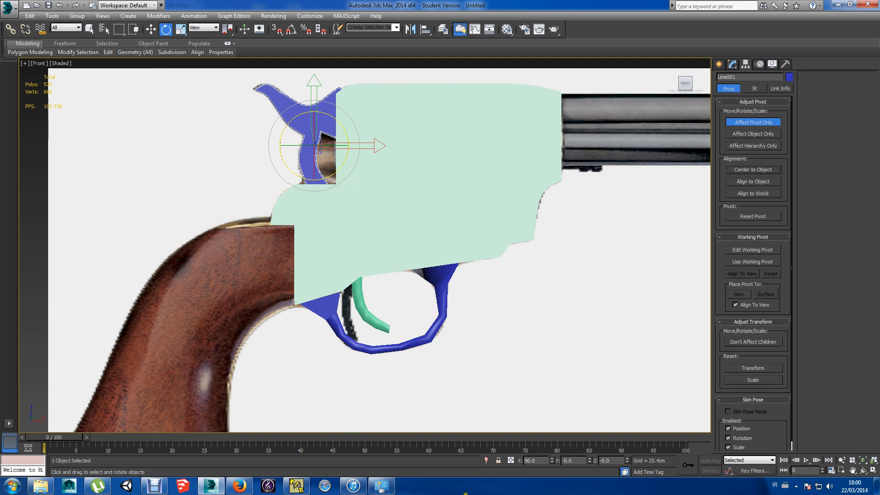
pyautogui.click(487, 461)
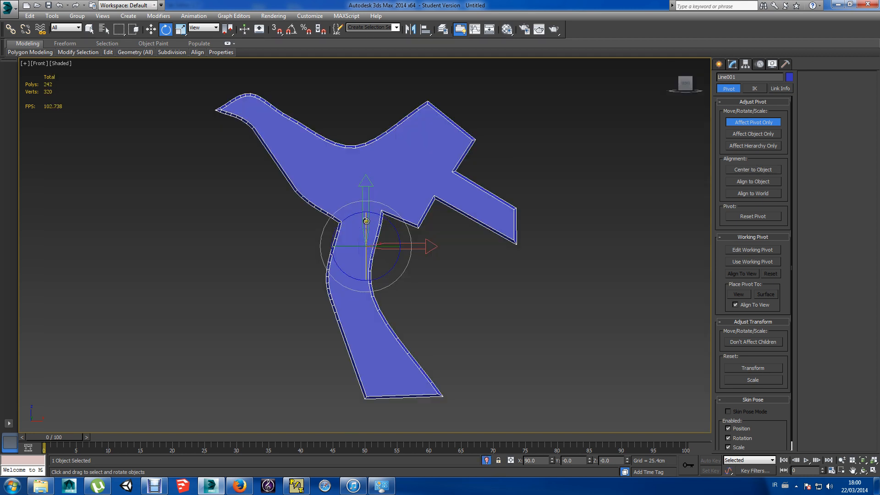
pyautogui.press('w')
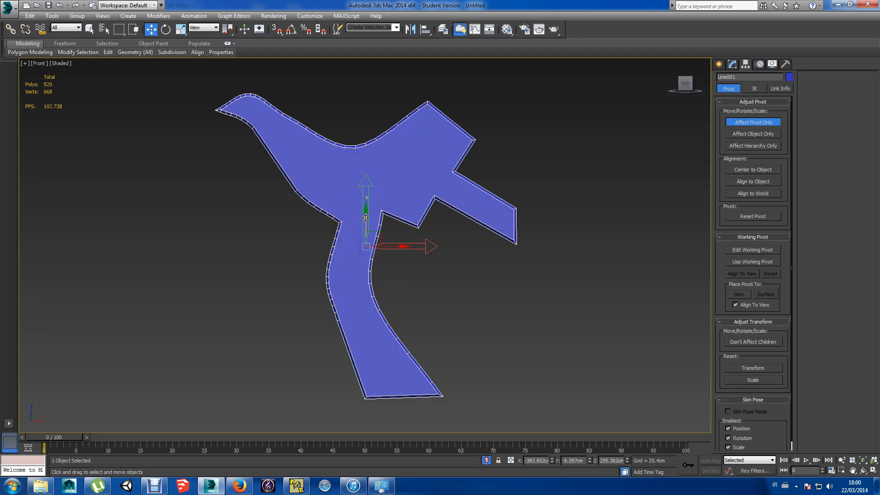
pyautogui.moveTo(366, 220); pyautogui.dragTo(361, 366)
pyautogui.moveTo(391, 392); pyautogui.dragTo(422, 392)
pyautogui.click(778, 122)
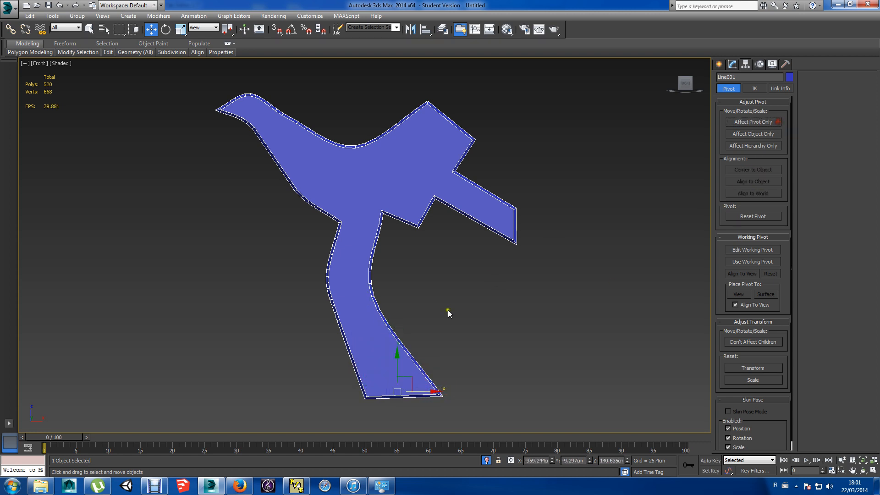
pyautogui.click(489, 460)
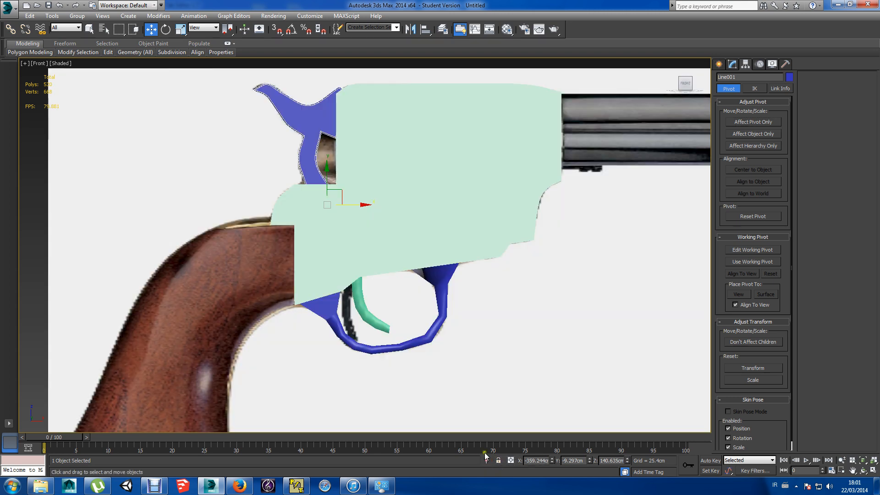
# Try rotating the hammer around its relocated pivot and deselect it.
pyautogui.press('e')
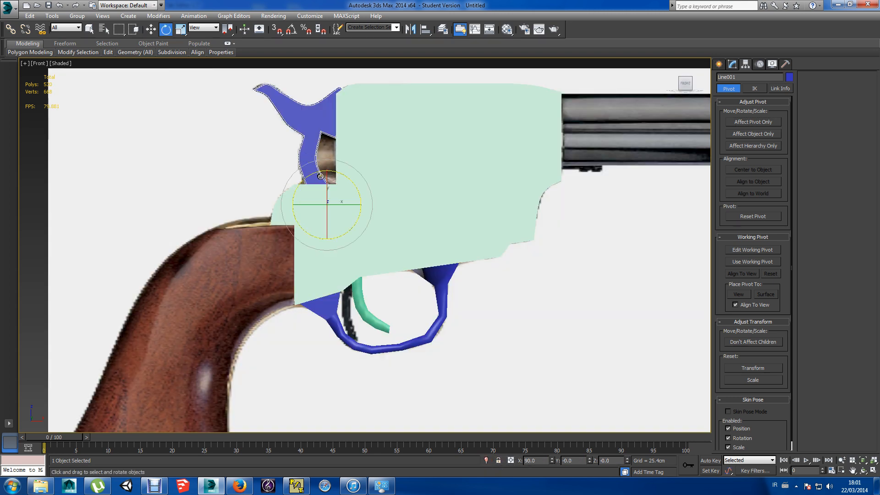
pyautogui.moveTo(320, 176); pyautogui.dragTo(337, 203)
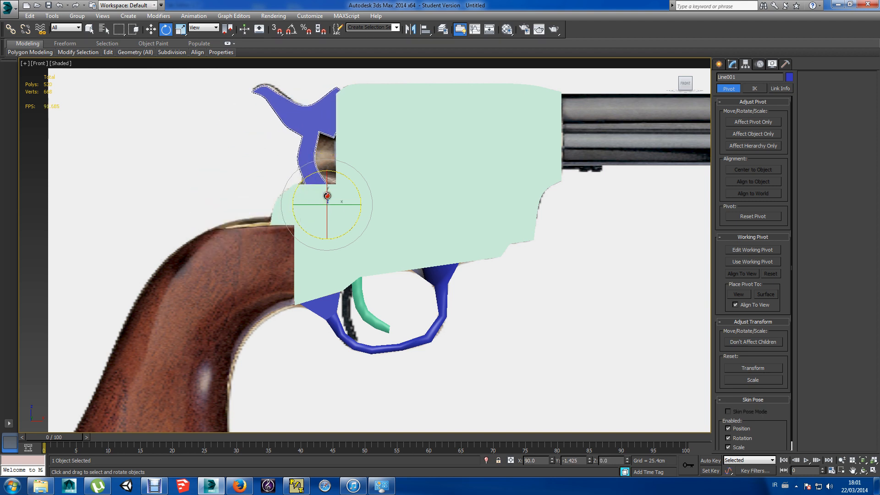
pyautogui.click(510, 351)
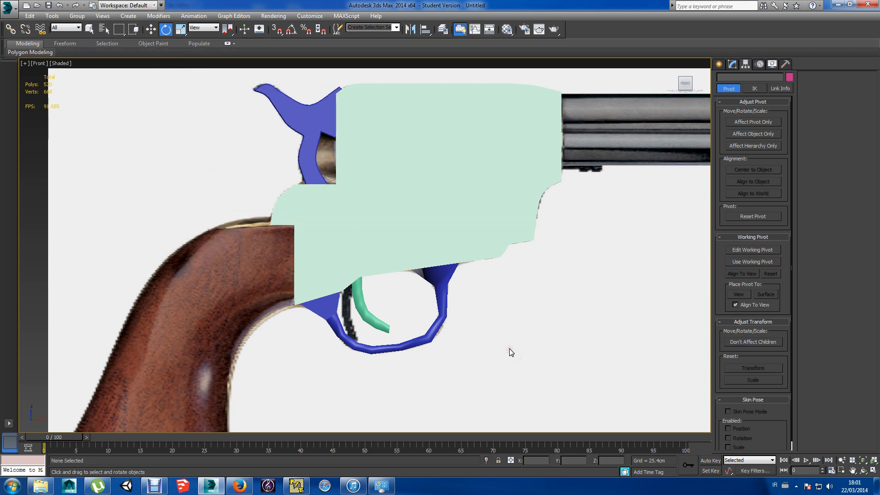
# Select all the modelled revolver parts and hide them so only the reference image remains.
pyautogui.scroll(-2, 510, 348)
pyautogui.scroll(-2, 510, 349)
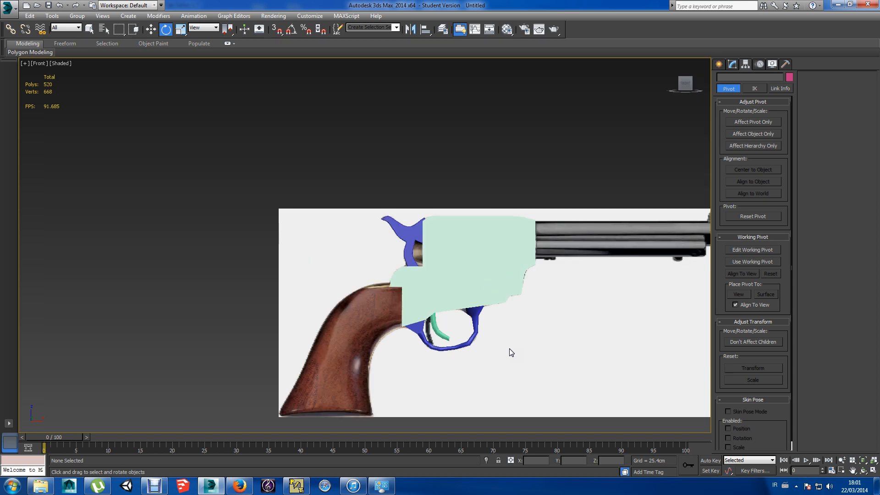
pyautogui.moveTo(509, 349); pyautogui.dragTo(489, 342, button='middle')
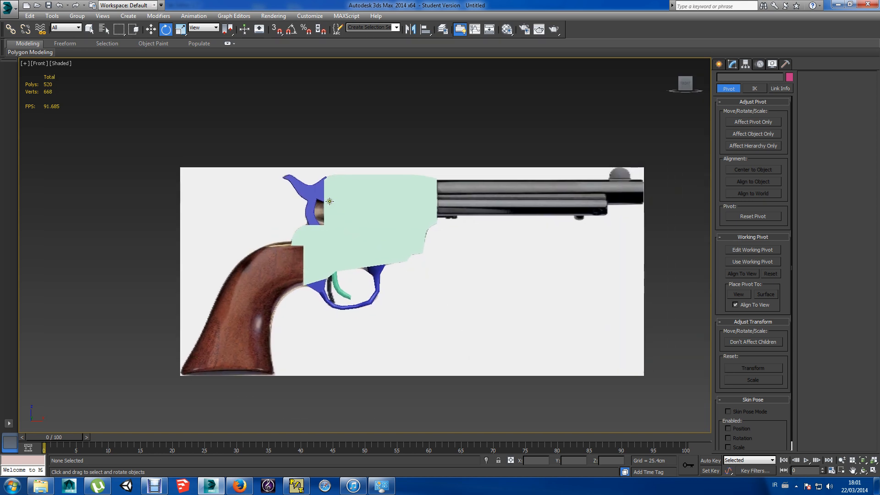
pyautogui.click(413, 316)
pyautogui.moveTo(413, 315); pyautogui.dragTo(302, 182)
pyautogui.rightClick(339, 201)
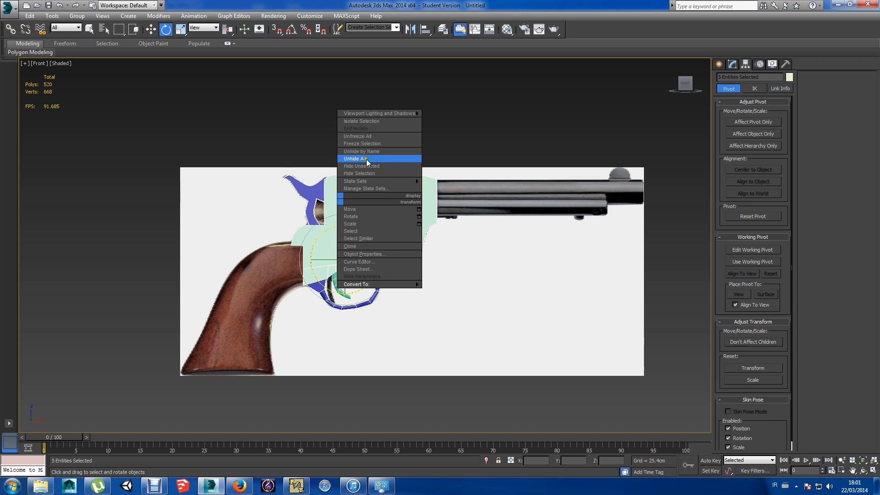
pyautogui.click(367, 174)
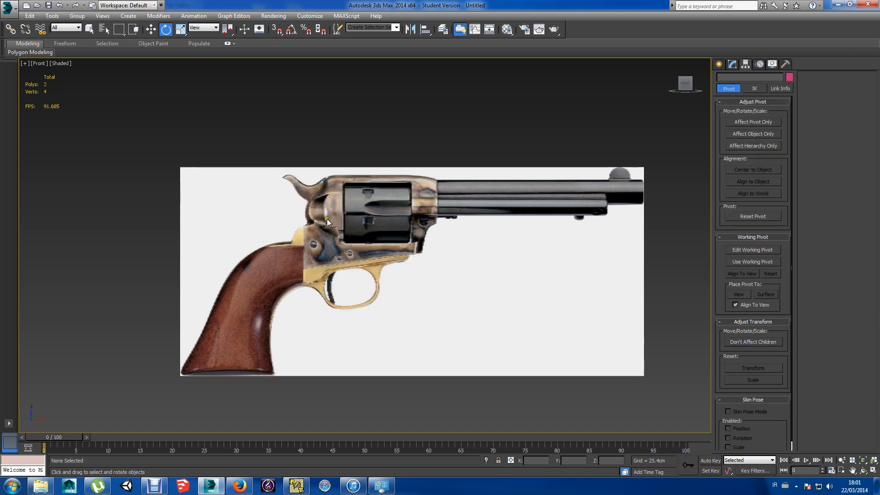
pyautogui.hotkey('ctrl', 'z')
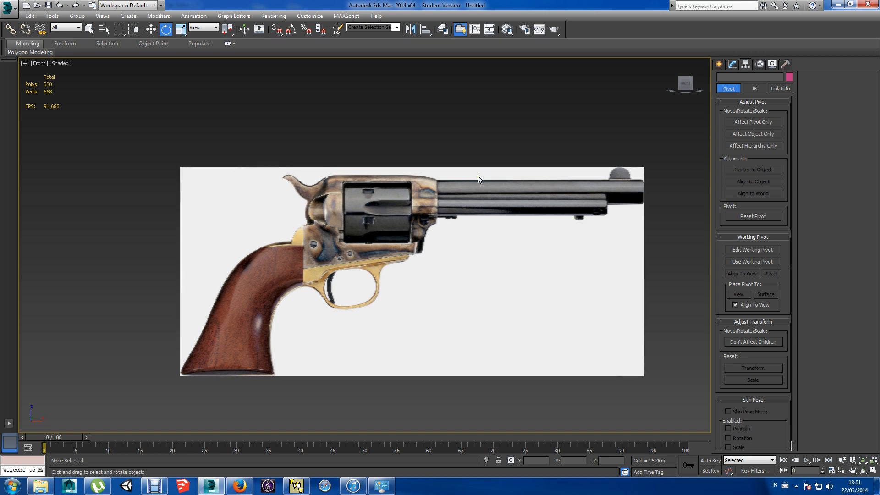
# Create a sphere with a radius of about 91 cm over the rounded frame area behind the cylinder, with 21 segments.
pyautogui.click(720, 64)
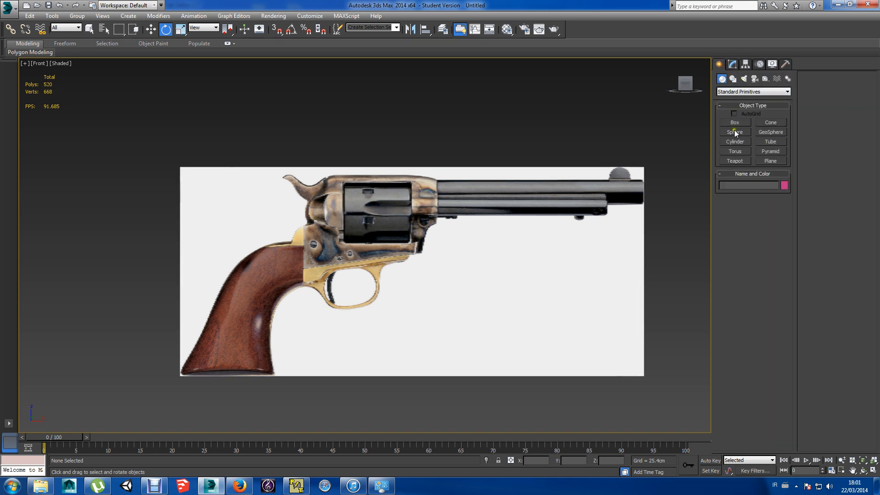
pyautogui.click(734, 132)
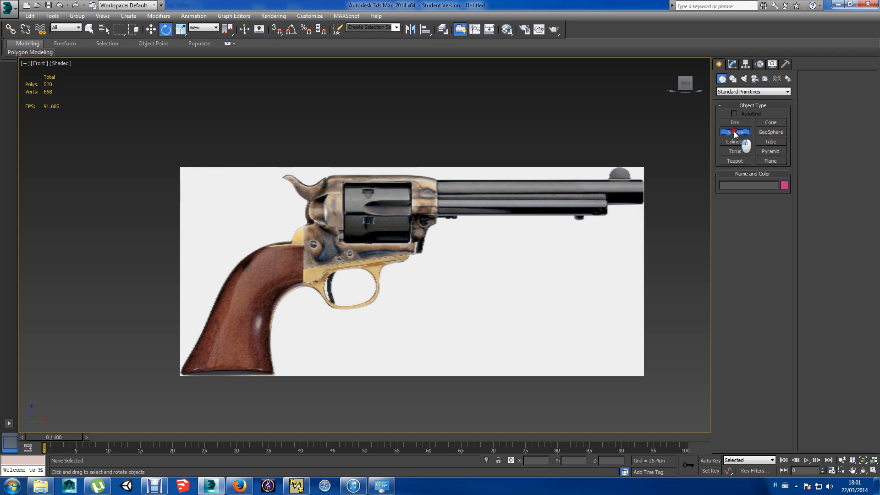
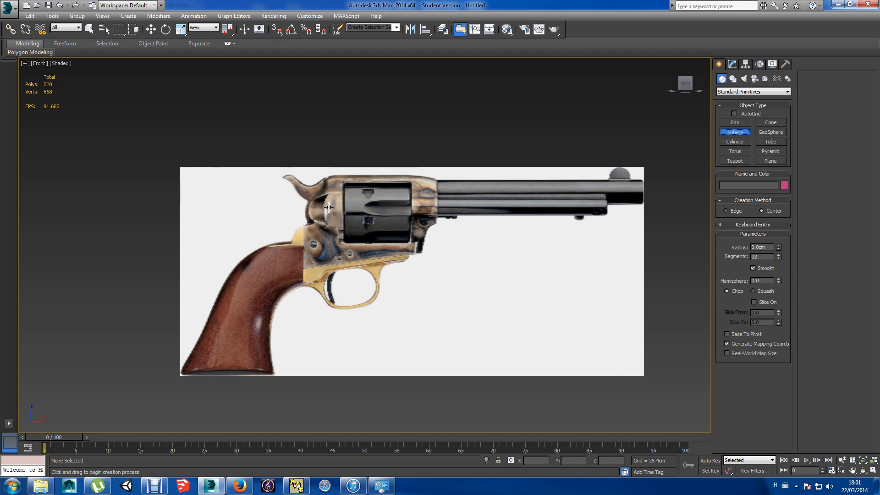
pyautogui.moveTo(330, 209); pyautogui.dragTo(348, 225)
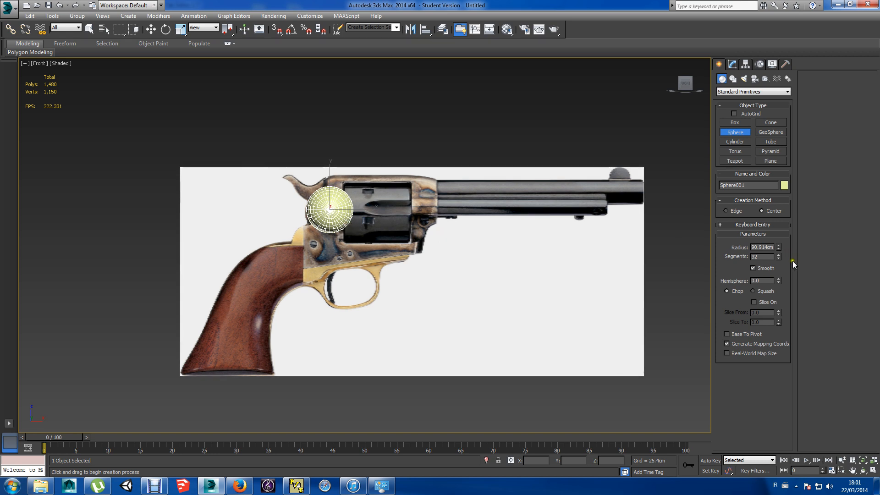
pyautogui.moveTo(778, 258); pyautogui.dragTo(778, 257)
pyautogui.click(778, 258)
pyautogui.click(777, 258)
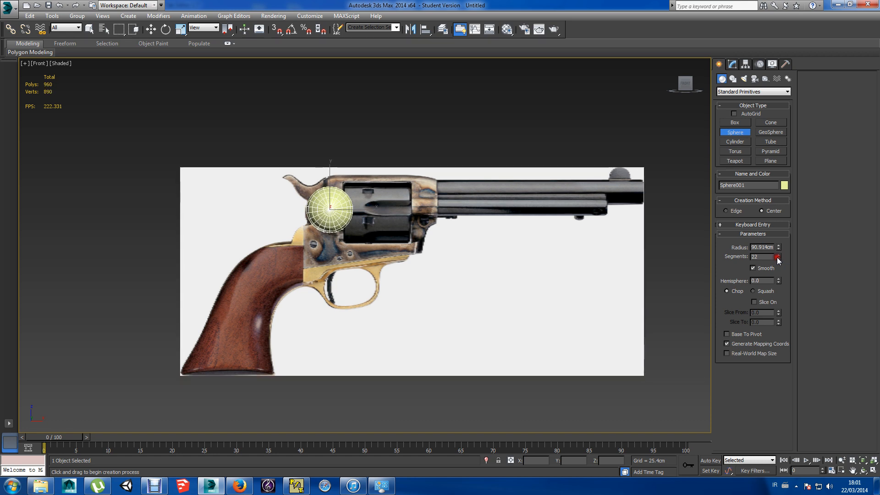
pyautogui.click(778, 259)
pyautogui.click(778, 259)
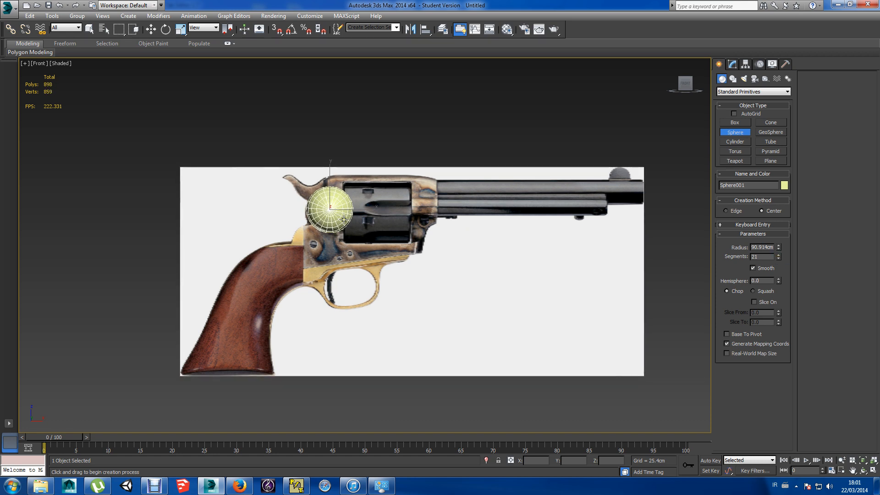
# Turn on angle snapping and rotate the sphere a quarter turn about its vertical axis so its poles align with the barrel.
pyautogui.press('r')
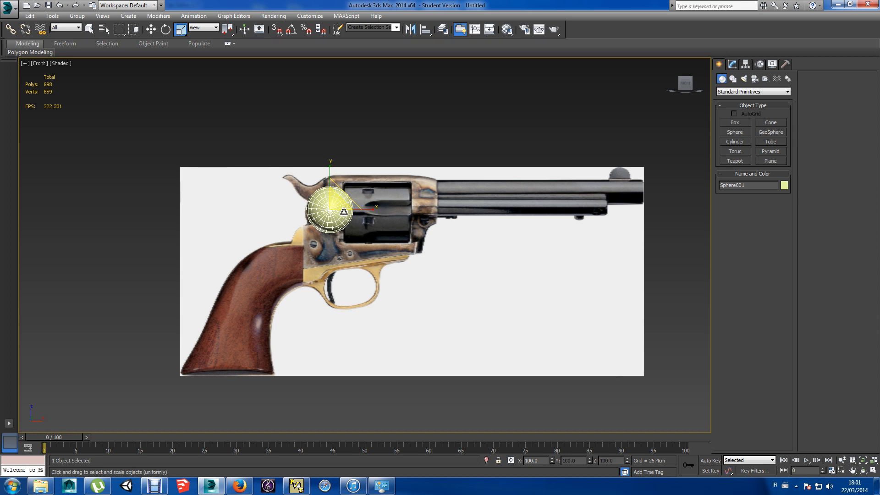
pyautogui.rightClick(372, 207)
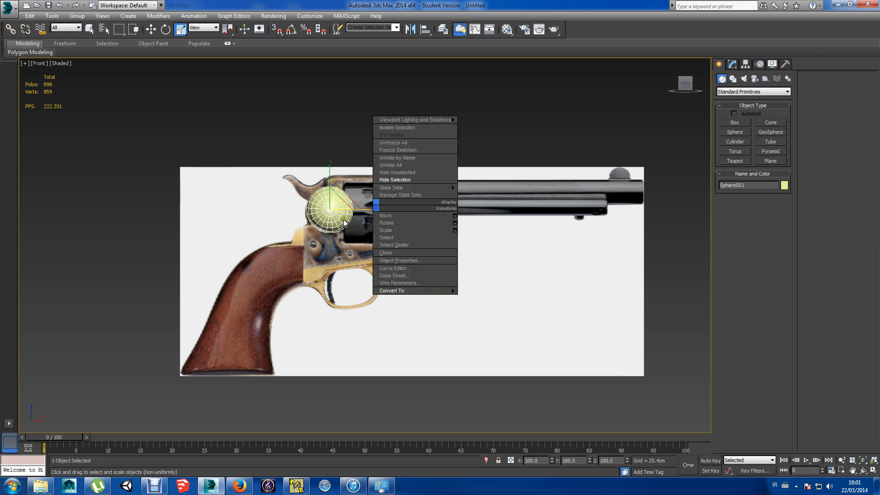
pyautogui.click(342, 223)
pyautogui.press('e')
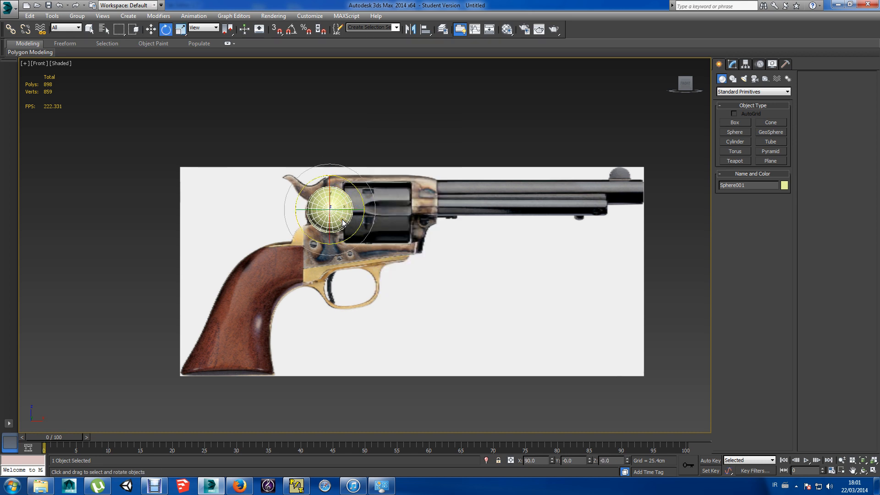
pyautogui.press('a')
pyautogui.moveTo(347, 210); pyautogui.dragTo(306, 206)
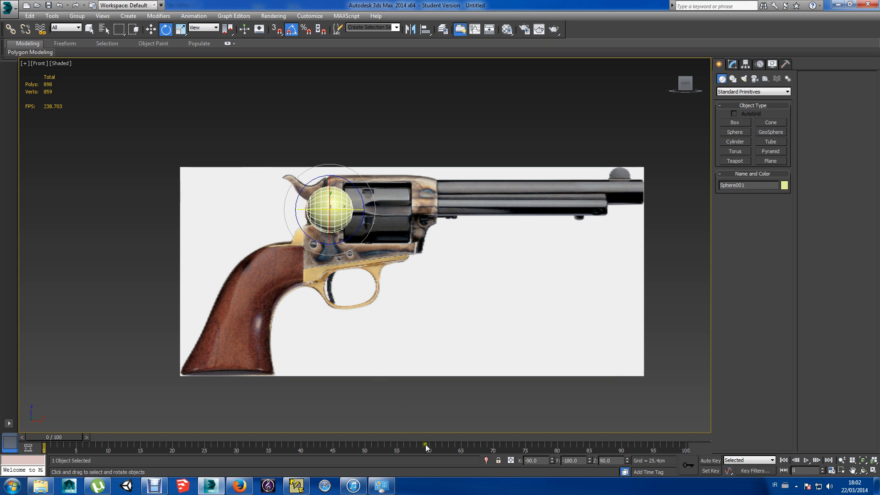
# Convert the isolated sphere to an Editable Poly and delete the half of its polygons on the barrel side.
pyautogui.click(487, 461)
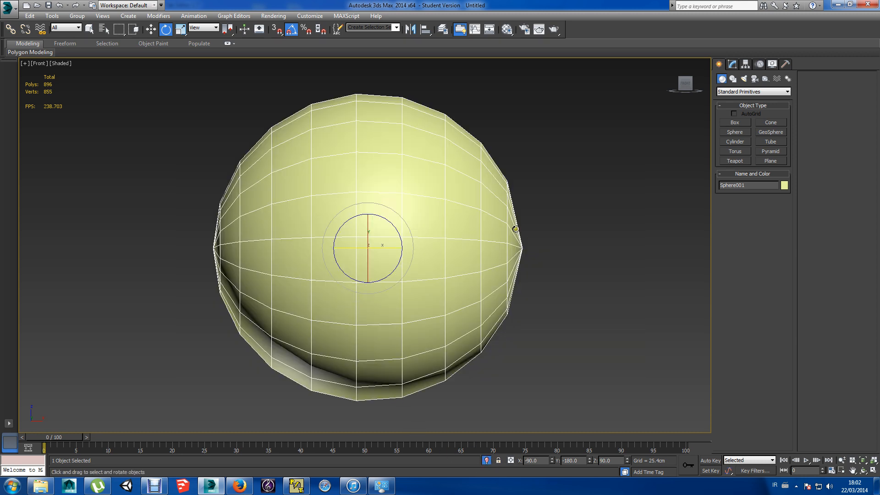
pyautogui.rightClick(419, 211)
pyautogui.moveTo(487, 295)
pyautogui.click(537, 302)
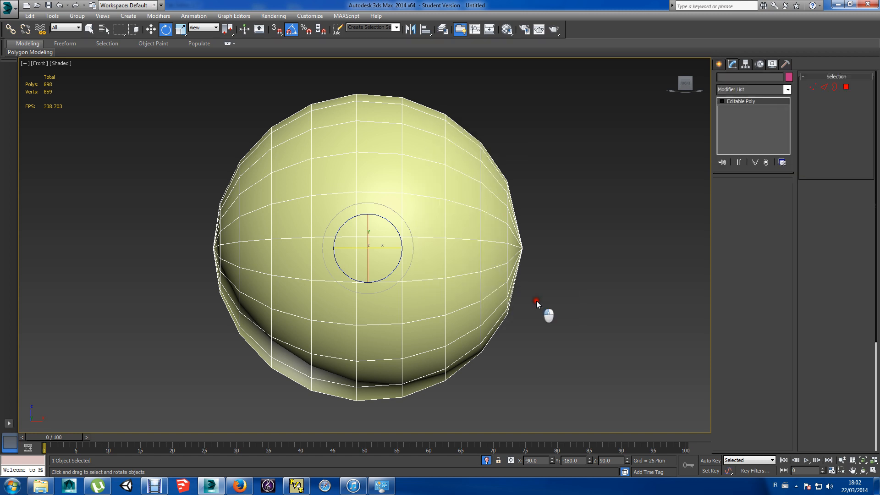
pyautogui.click(762, 194)
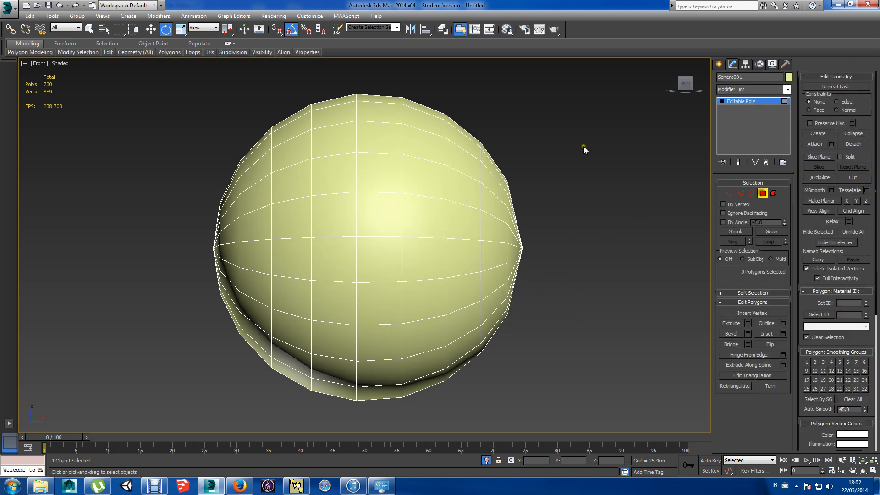
pyautogui.moveTo(542, 76); pyautogui.dragTo(369, 422)
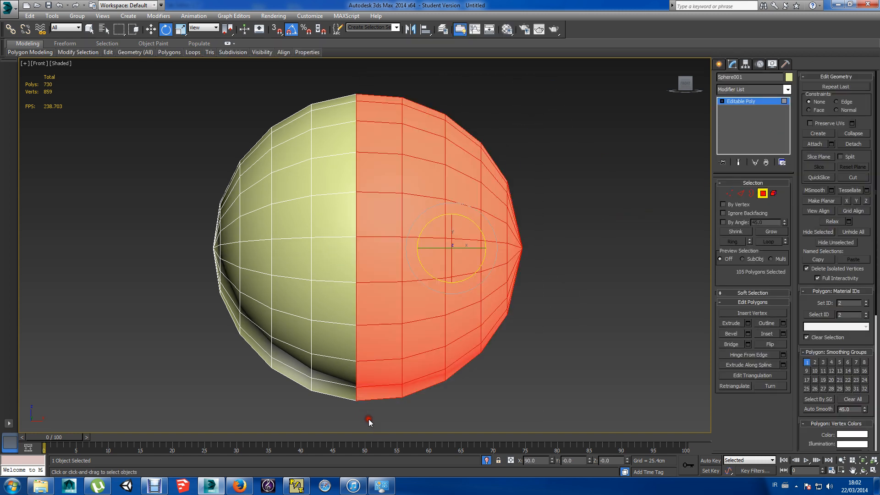
pyautogui.press('Delete')
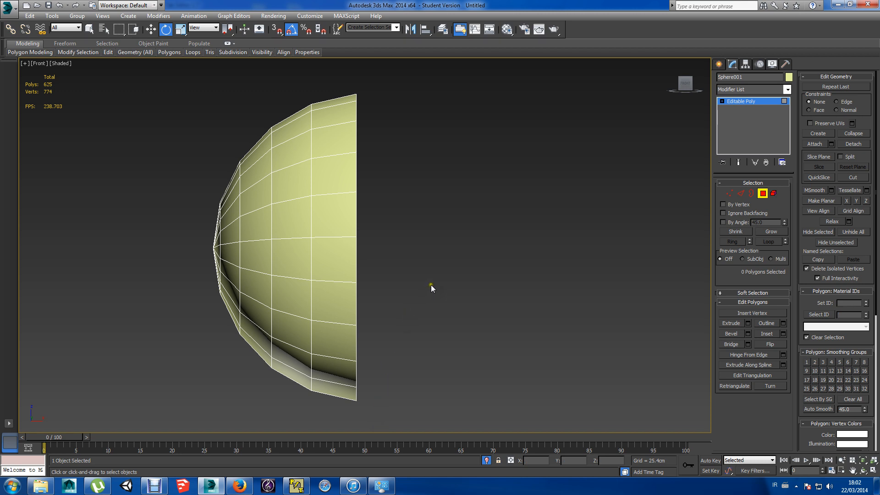
# Select the open border of the half sphere and cap it.
pyautogui.keyDown('alt'); pyautogui.moveTo(430, 285); pyautogui.dragTo(405, 289, button='middle'); pyautogui.keyUp('alt')
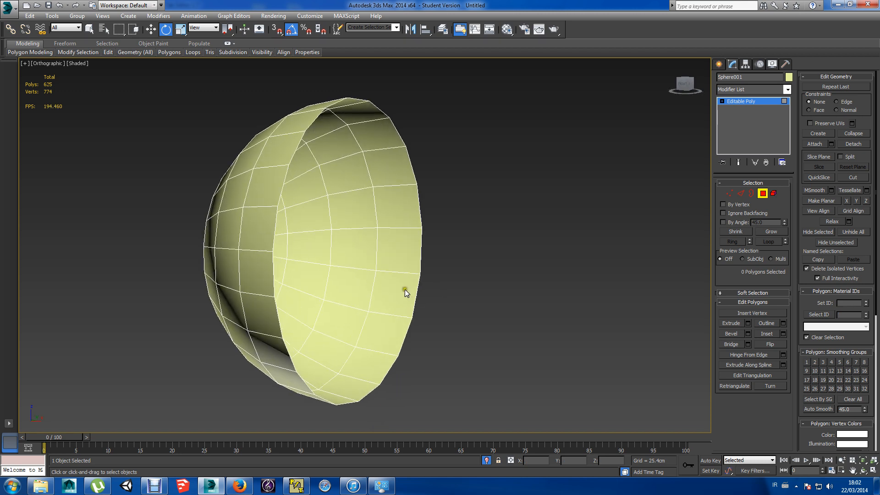
pyautogui.click(752, 193)
pyautogui.click(412, 168)
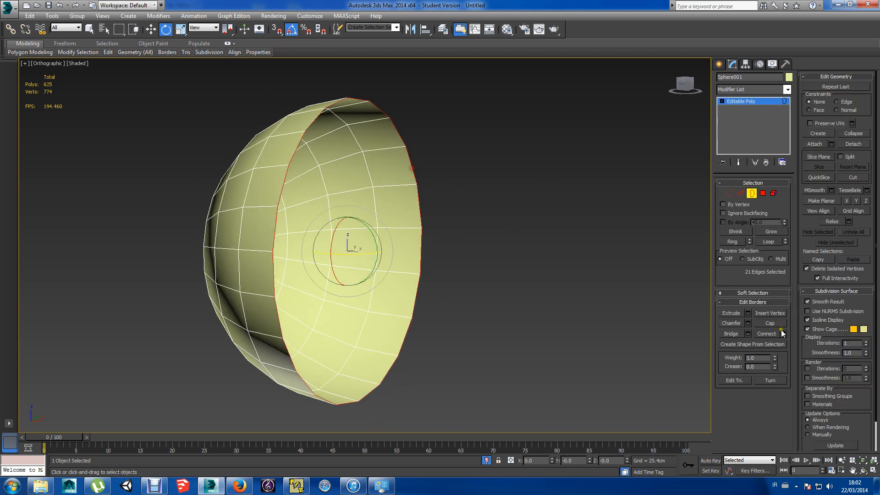
pyautogui.click(776, 324)
pyautogui.keyDown('alt'); pyautogui.moveTo(475, 279); pyautogui.dragTo(427, 279, button='middle'); pyautogui.keyUp('alt')
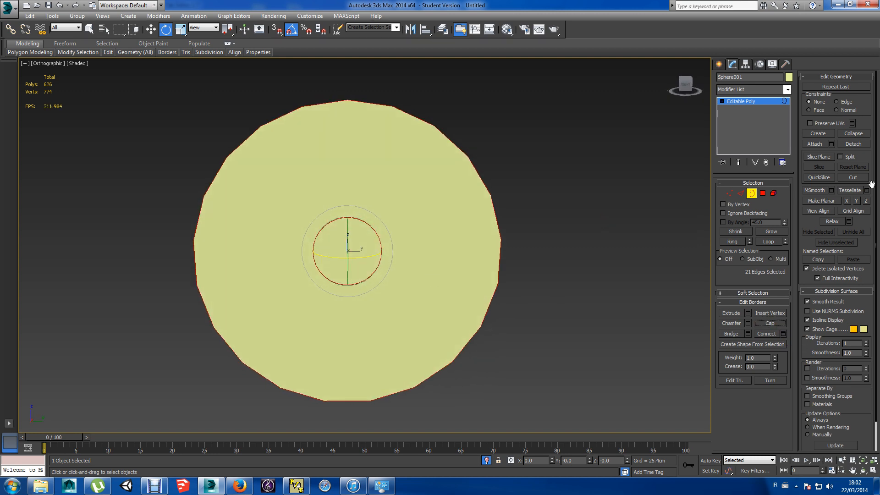
# Try to cut the flat cap vertically from its top vertex to the bottom edge, and undo the cut.
pyautogui.click(855, 178)
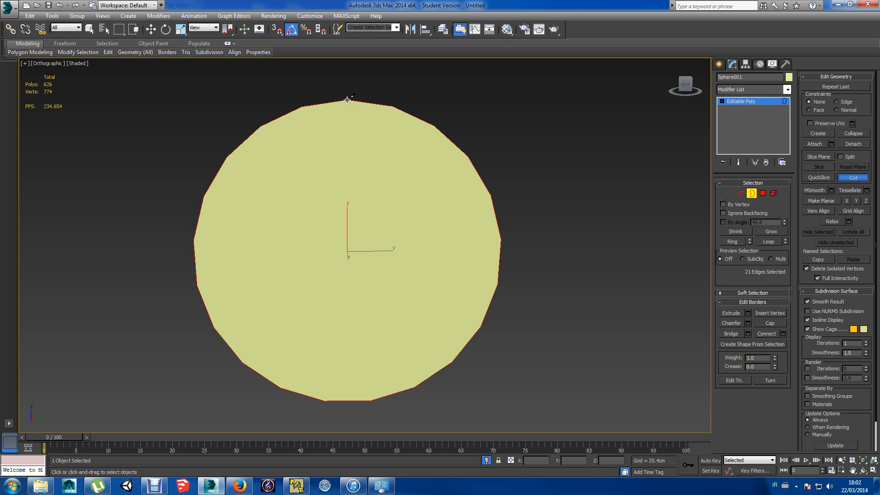
pyautogui.moveTo(346, 390)
pyautogui.keyDown('alt'); pyautogui.mouseDown(button='middle')
pyautogui.moveTo(427, 367)
pyautogui.moveTo(400, 369)
pyautogui.moveTo(367, 340)
pyautogui.moveTo(339, 357)
pyautogui.moveTo(410, 390)
pyautogui.moveTo(365, 397)
pyautogui.moveTo(369, 403)
pyautogui.moveTo(400, 394)
pyautogui.moveTo(358, 356)
pyautogui.moveTo(348, 381)
pyautogui.mouseUp(button='middle'); pyautogui.keyUp('alt')
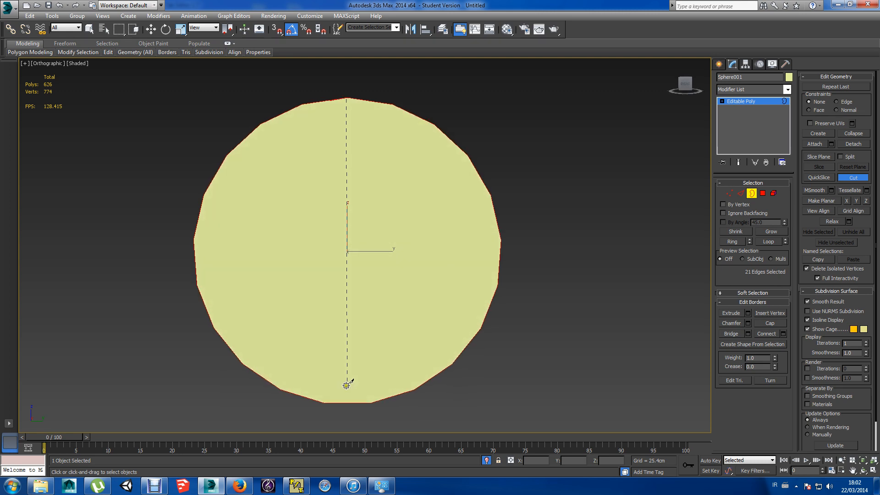
pyautogui.click(682, 87)
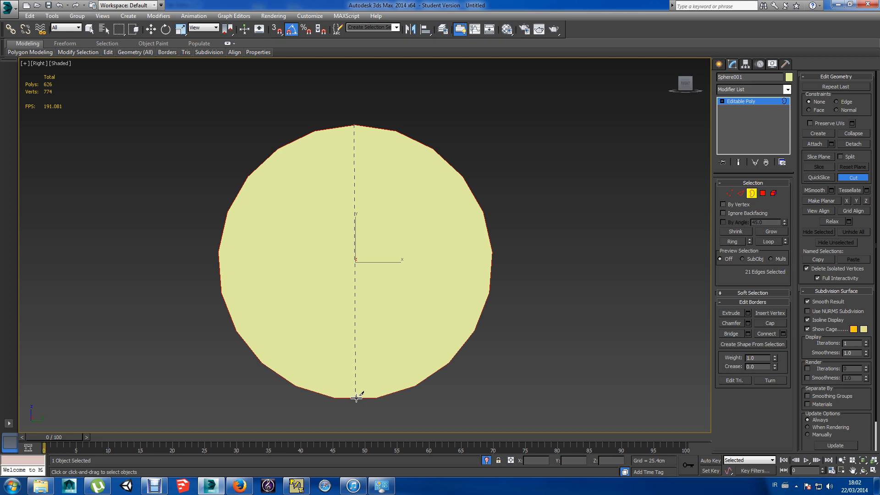
pyautogui.click(356, 398)
pyautogui.keyDown('alt'); pyautogui.moveTo(436, 354); pyautogui.dragTo(474, 295, button='middle'); pyautogui.keyUp('alt')
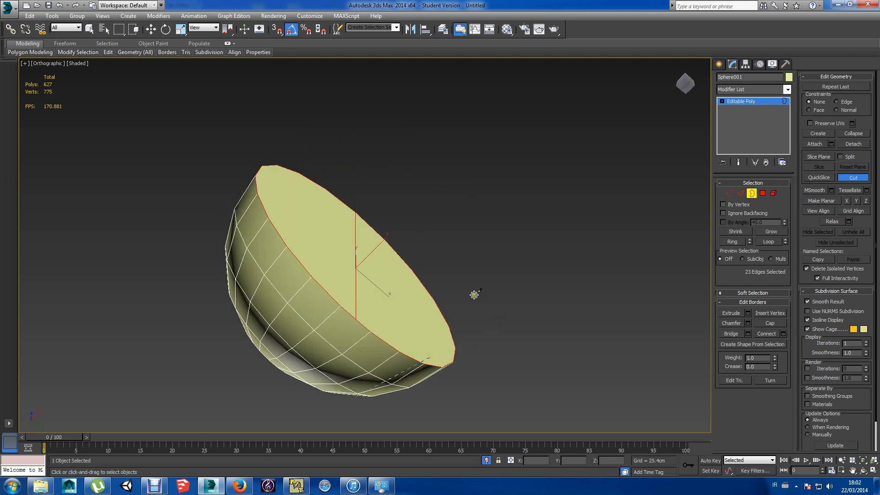
pyautogui.hotkey('ctrl', 'z')
# Try a slanted cut across the cap from its top vertex, undo it and leave the Cut tool.
pyautogui.press('alt')
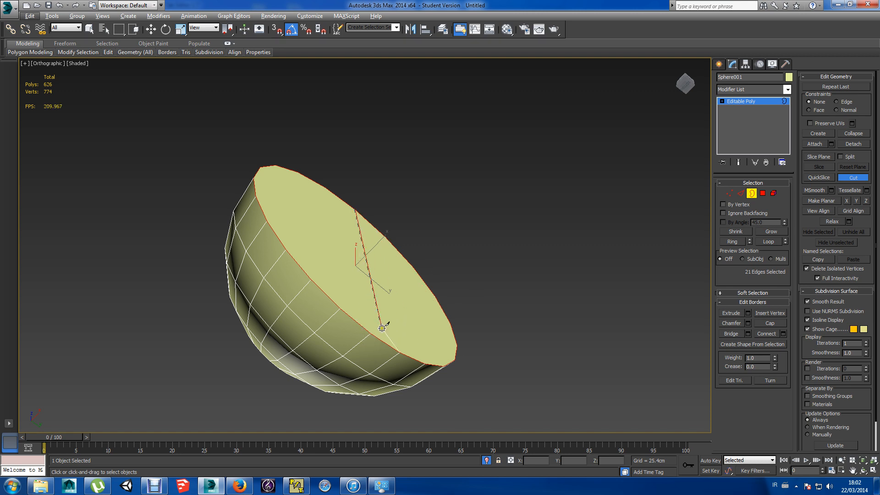
pyautogui.click(382, 329)
pyautogui.keyDown('alt'); pyautogui.moveTo(426, 305); pyautogui.dragTo(373, 373, button='middle'); pyautogui.keyUp('alt')
pyautogui.hotkey('ctrl', 'z')
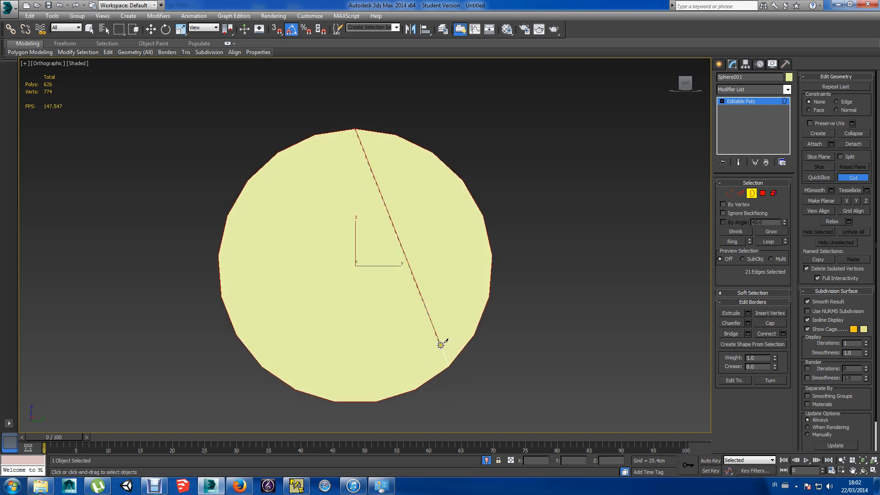
pyautogui.rightClick(435, 169)
pyautogui.keyDown('alt'); pyautogui.moveTo(458, 290); pyautogui.dragTo(640, 300, button='middle'); pyautogui.keyUp('alt')
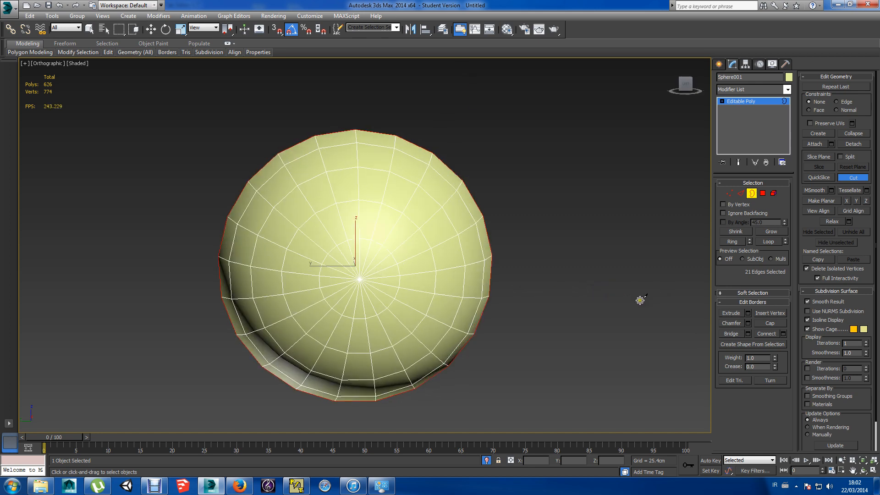
# Undo the edits back to the parametric sphere and set its segments to 22.
pyautogui.click(721, 60)
pyautogui.click(735, 67)
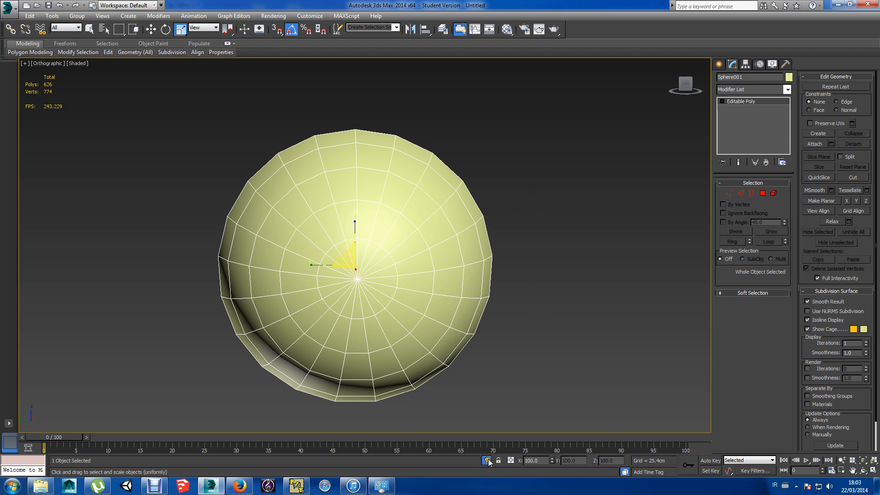
pyautogui.hotkey('ctrl', 'z')
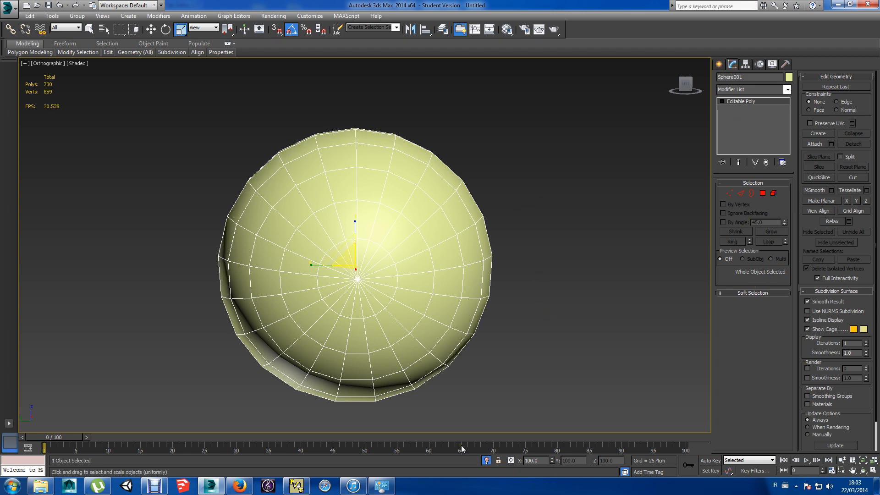
pyautogui.hotkey('ctrl', 'z')
pyautogui.hotkey('ctrl', 'z')
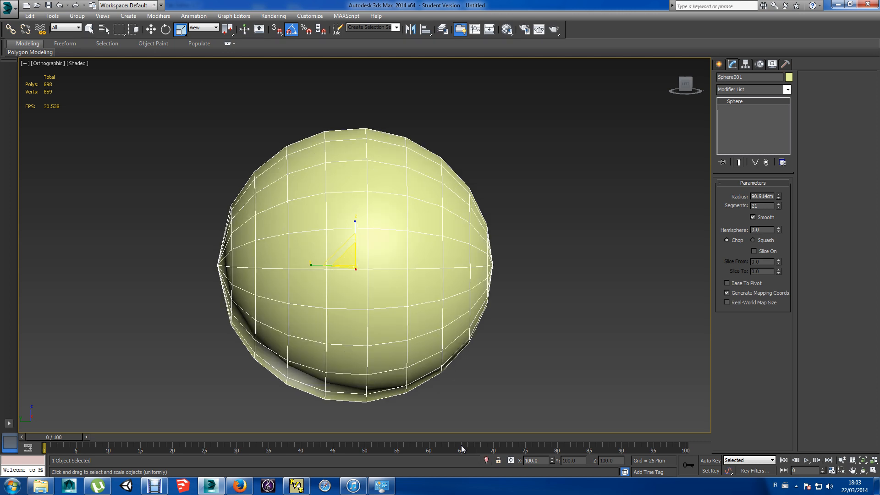
pyautogui.click(780, 205)
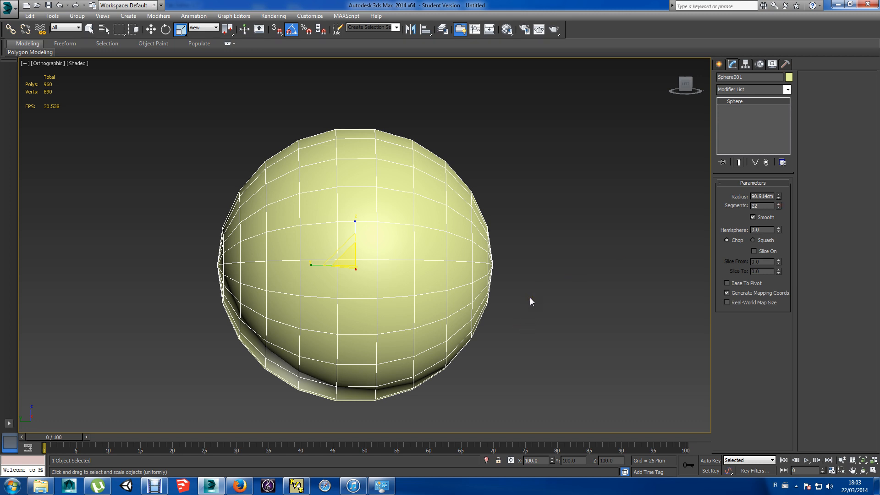
# Convert the 22-segment sphere to an Editable Poly and delete half of its polygons, up to the edge loop near its middle.
pyautogui.rightClick(437, 202)
pyautogui.moveTo(494, 285)
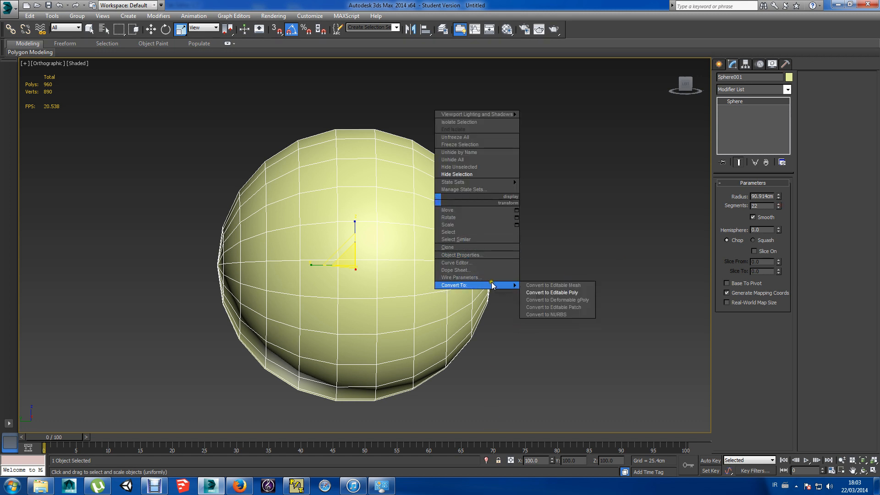
pyautogui.click(542, 292)
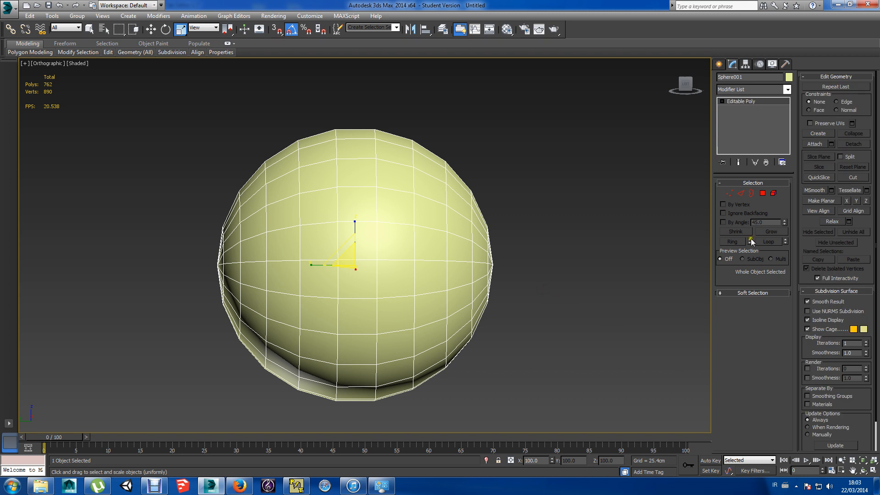
pyautogui.click(762, 193)
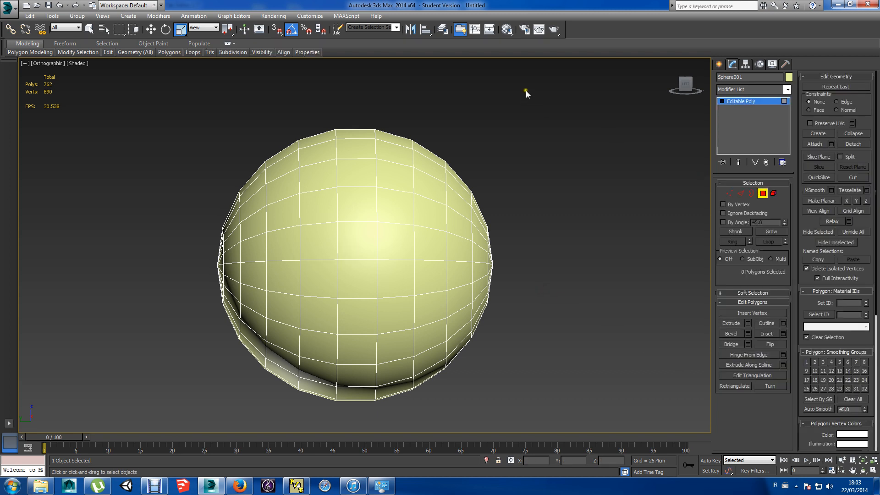
pyautogui.moveTo(526, 91); pyautogui.dragTo(356, 454)
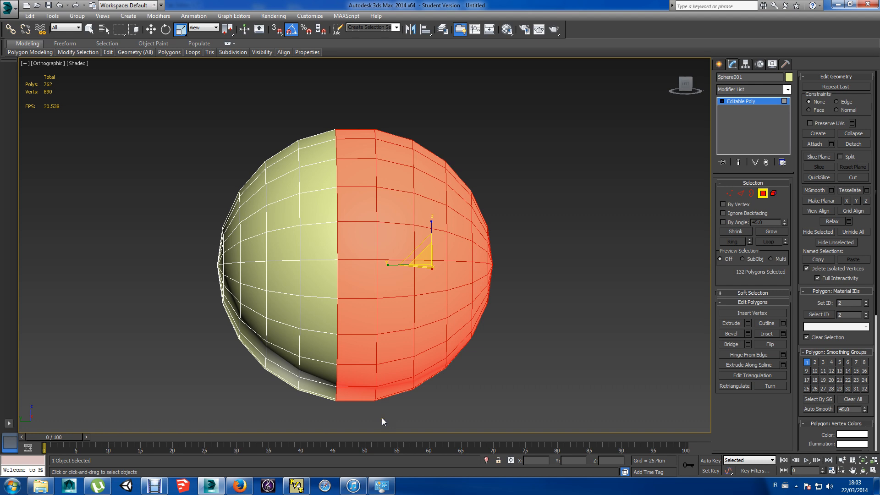
pyautogui.press('Delete')
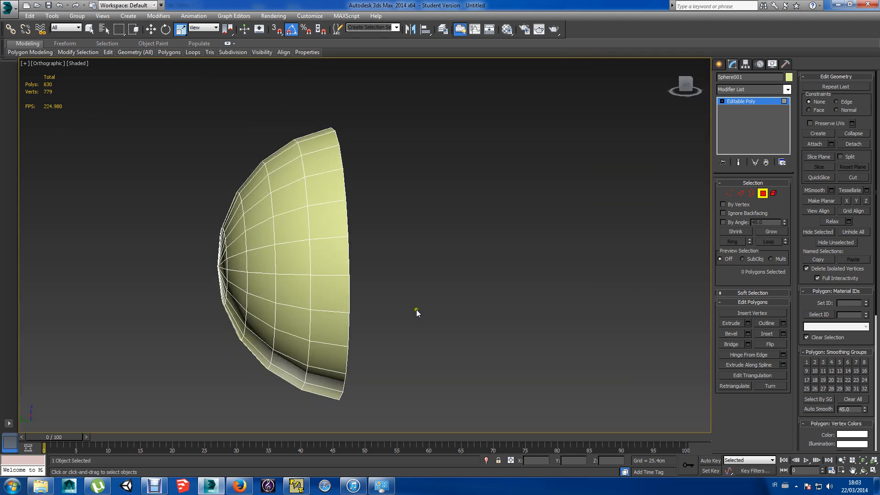
# Isolate the half sphere, select its open border and cap it.
pyautogui.keyDown('alt'); pyautogui.moveTo(416, 310); pyautogui.dragTo(483, 303, button='middle'); pyautogui.keyUp('alt')
pyautogui.click(486, 460)
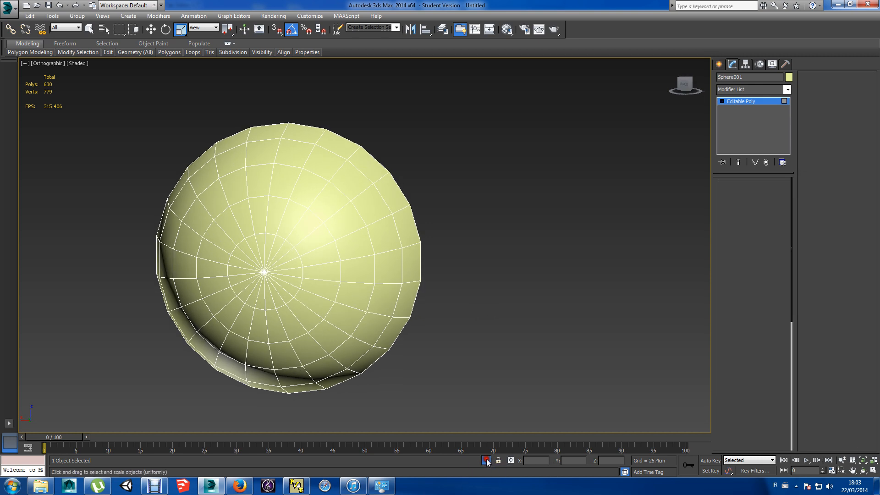
pyautogui.keyDown('alt'); pyautogui.moveTo(405, 366); pyautogui.dragTo(480, 272, button='middle'); pyautogui.keyUp('alt')
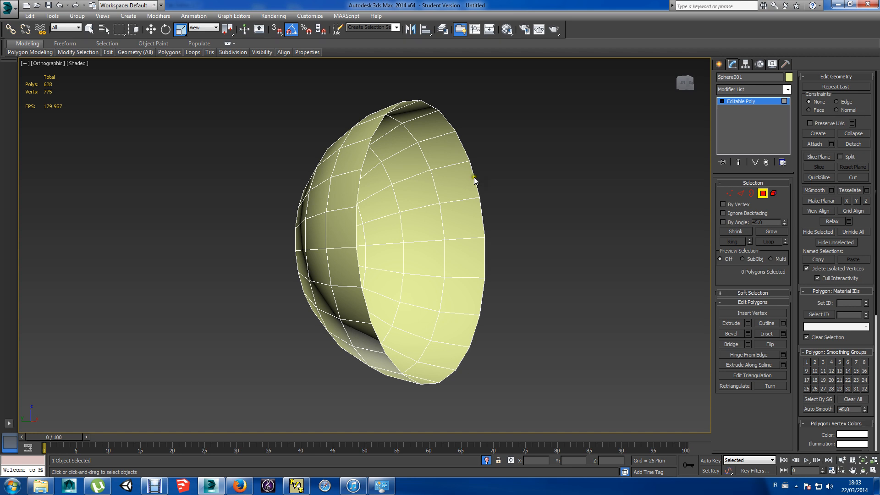
pyautogui.click(749, 194)
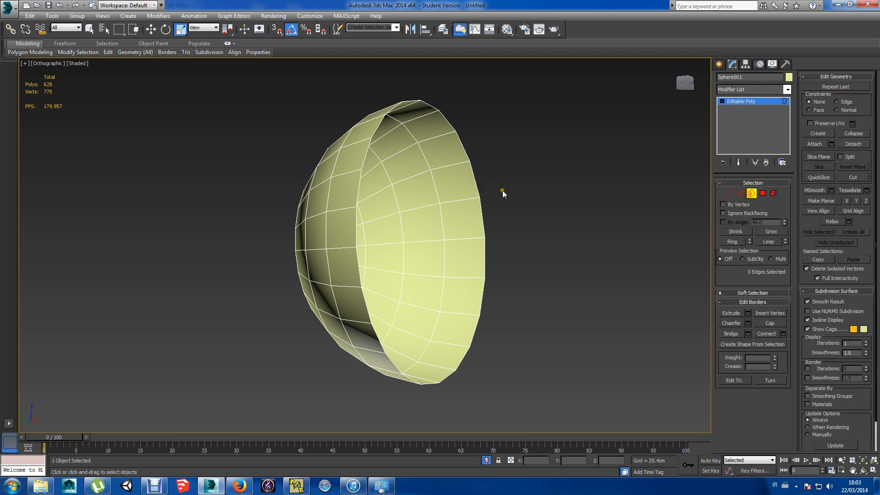
pyautogui.click(477, 181)
pyautogui.click(770, 324)
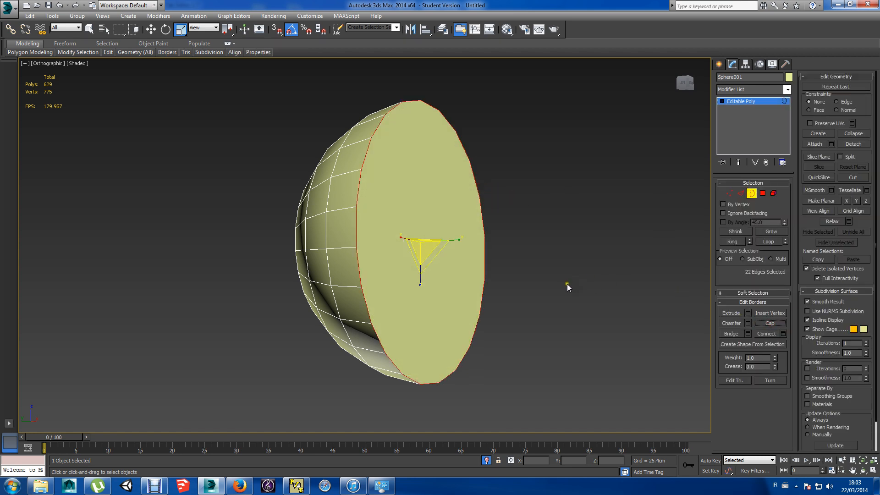
# Exit isolation, select the whole half-sphere element and move it along Y through to the front side of the reference image plane.
pyautogui.click(487, 458)
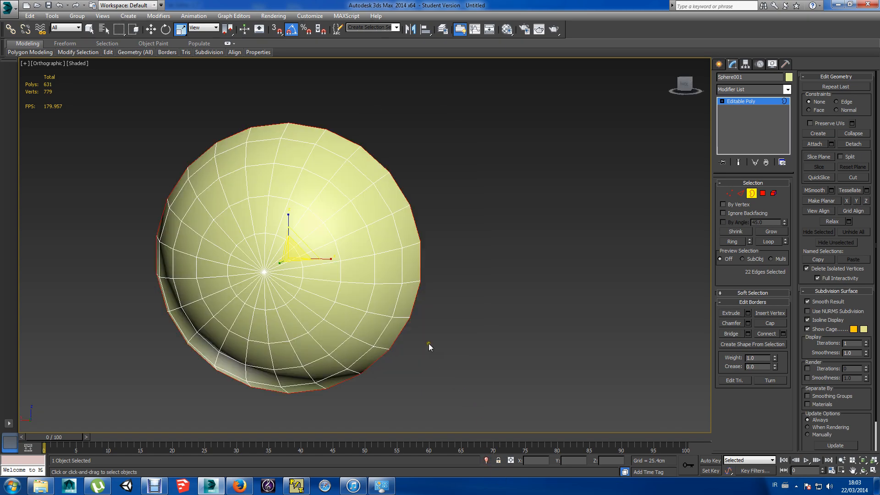
pyautogui.keyDown('alt'); pyautogui.moveTo(428, 343); pyautogui.dragTo(608, 335, button='middle'); pyautogui.keyUp('alt')
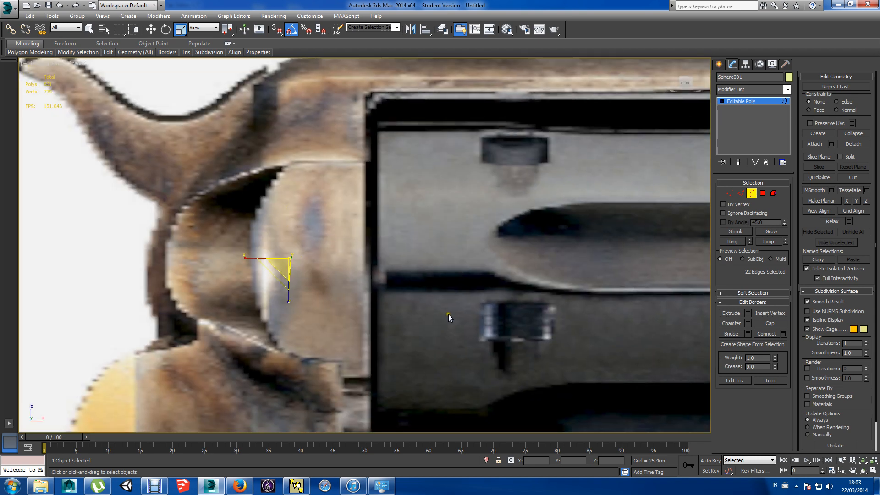
pyautogui.press('e')
pyautogui.scroll(-6, 337, 285)
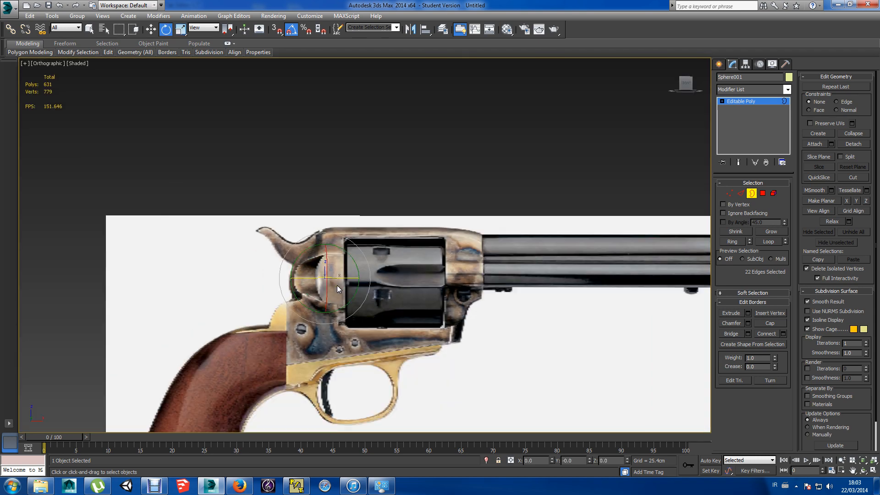
pyautogui.keyDown('alt'); pyautogui.moveTo(337, 285); pyautogui.dragTo(399, 298, button='middle'); pyautogui.keyUp('alt')
pyautogui.press('w')
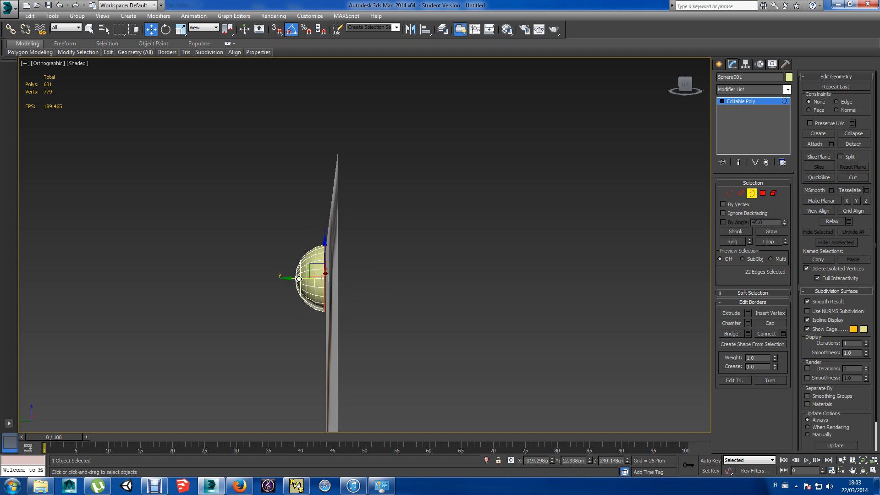
pyautogui.keyDown('shift'); pyautogui.moveTo(299, 279); pyautogui.dragTo(375, 274); pyautogui.keyUp('shift')
pyautogui.hotkey('ctrl', 'z')
pyautogui.click(773, 193)
pyautogui.click(315, 282)
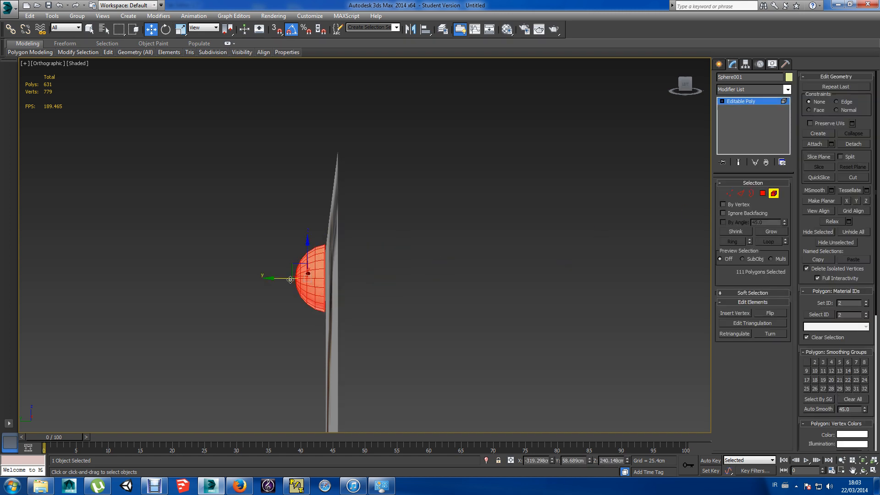
pyautogui.moveTo(290, 280); pyautogui.dragTo(383, 293)
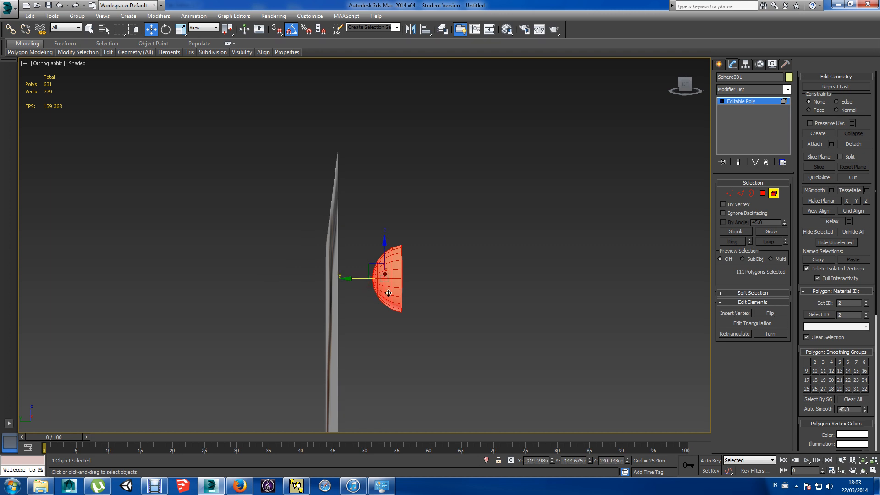
# Rotate the half-sphere element 90° so its dome faces the hammer and move it along X onto the rounded frame behind the cylinder.
pyautogui.press('f')
pyautogui.scroll(-2, 264, 238)
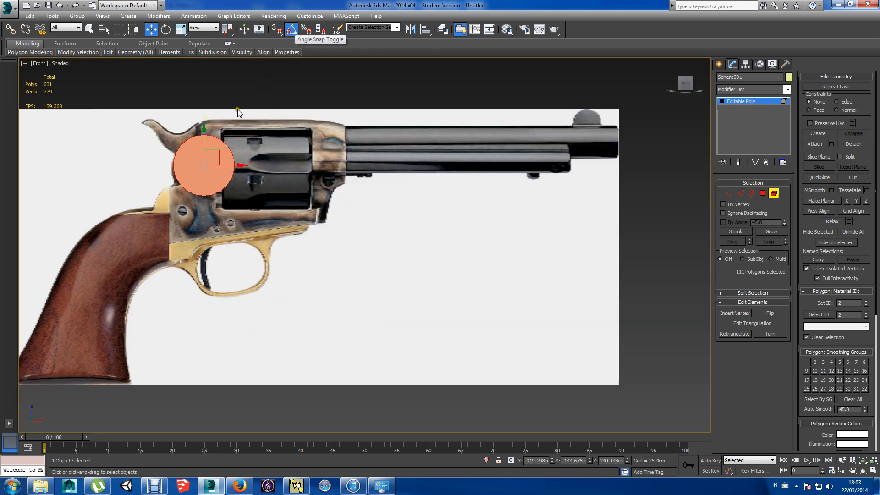
pyautogui.press('e')
pyautogui.moveTo(174, 165); pyautogui.dragTo(216, 165)
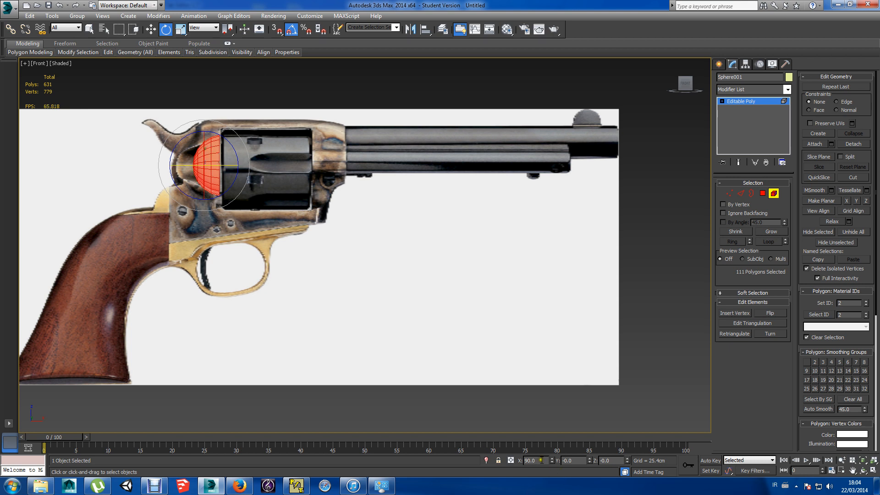
pyautogui.press('w')
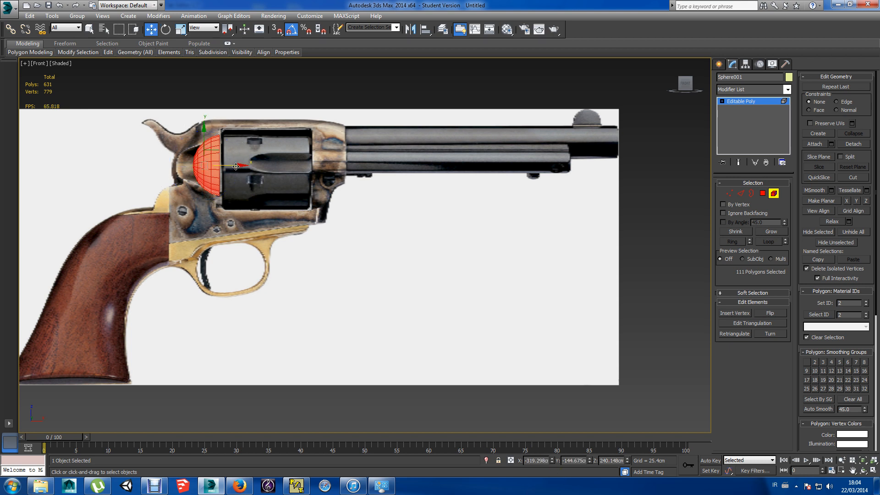
pyautogui.moveTo(235, 166); pyautogui.dragTo(223, 165)
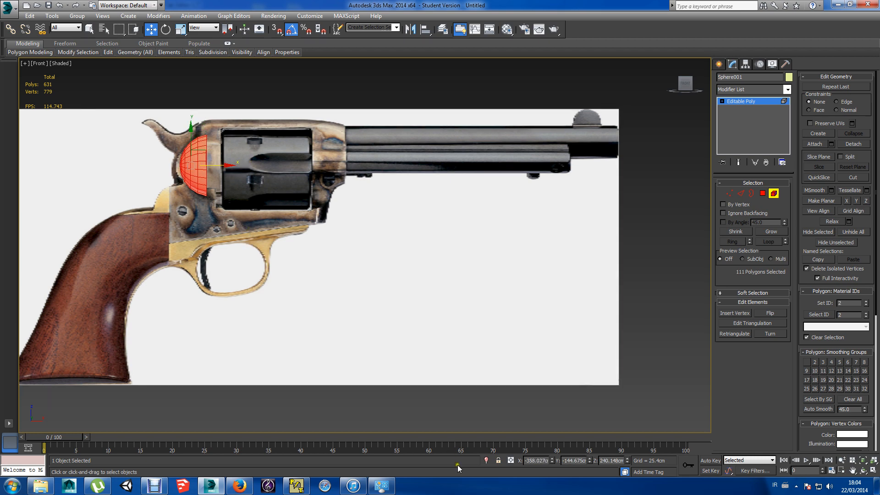
# Isolate the half sphere and cut its flat cap vertically from the top vertex to the bottom vertex.
pyautogui.click(487, 460)
pyautogui.keyDown('alt'); pyautogui.moveTo(288, 310); pyautogui.dragTo(701, 243, button='middle'); pyautogui.keyUp('alt')
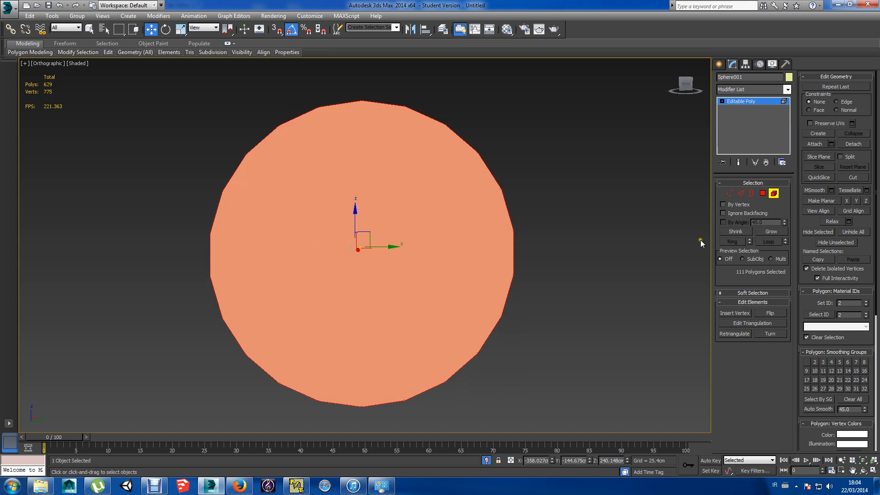
pyautogui.click(853, 178)
pyautogui.click(361, 101)
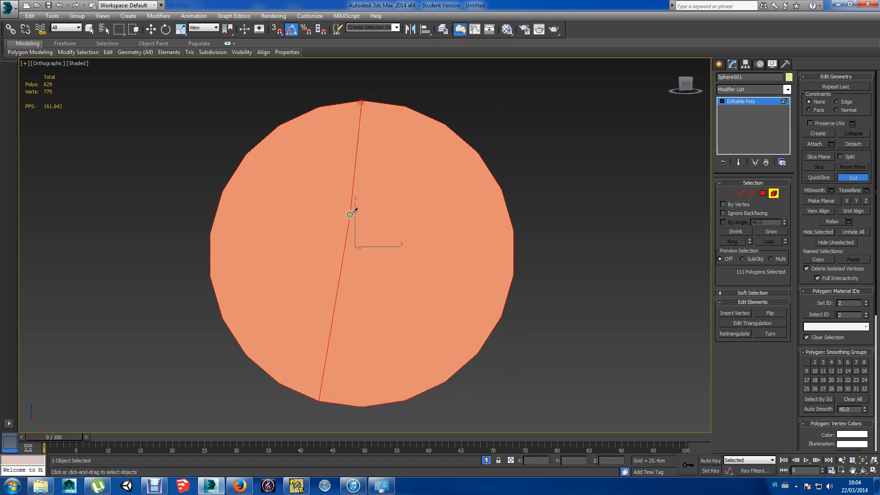
pyautogui.click(361, 407)
pyautogui.click(362, 405)
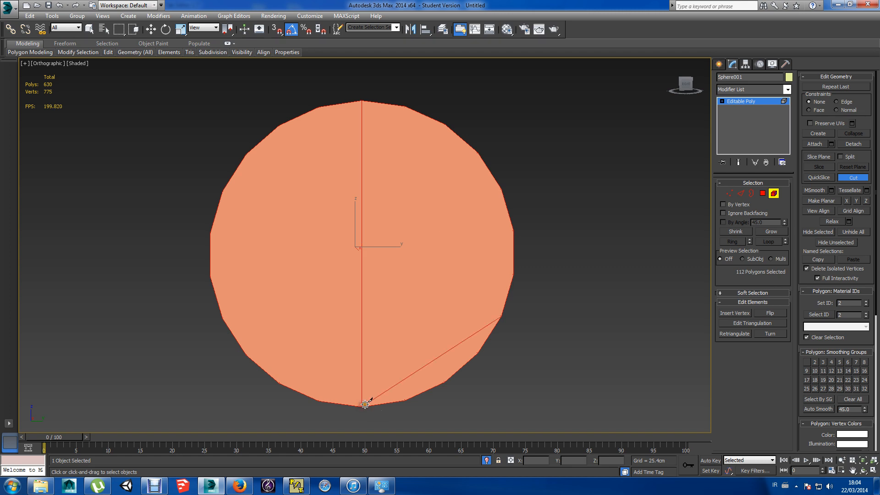
# Delete the polygons on one side of the vertical cut, including the two leftover triangles at the dome's pole.
pyautogui.click(762, 193)
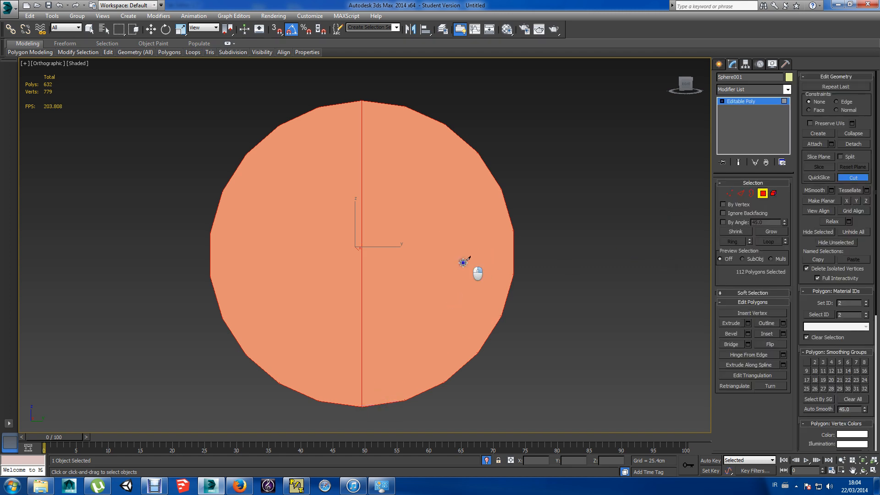
pyautogui.press('w')
pyautogui.click(438, 244)
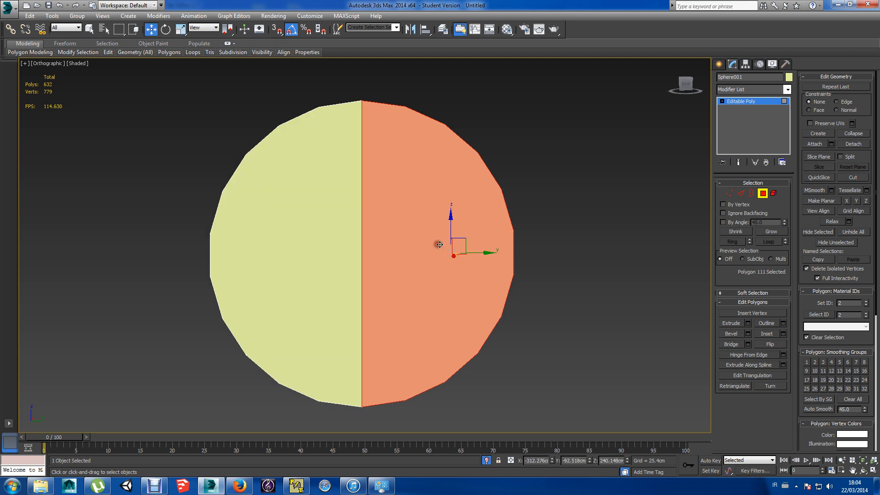
pyautogui.moveTo(438, 244)
pyautogui.keyDown('alt'); pyautogui.mouseDown(button='middle')
pyautogui.moveTo(432, 284)
pyautogui.moveTo(468, 275)
pyautogui.mouseUp(button='middle'); pyautogui.keyUp('alt')
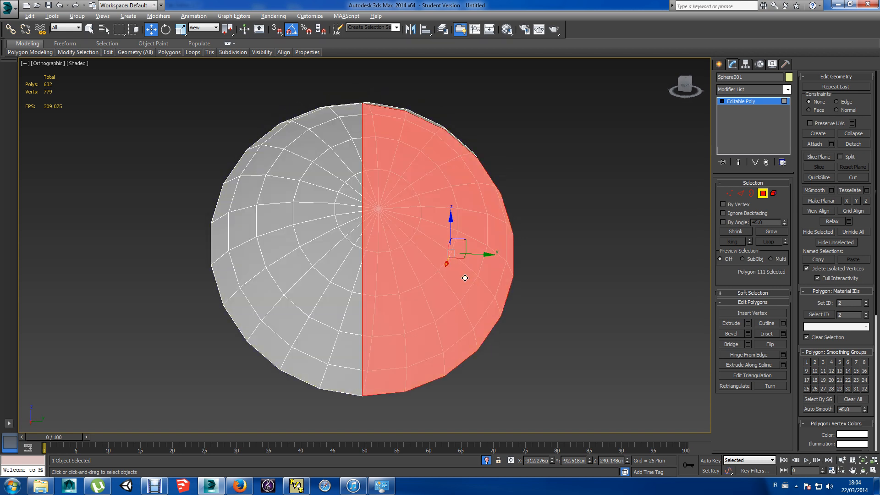
pyautogui.keyDown('alt'); pyautogui.moveTo(481, 227); pyautogui.dragTo(488, 213, button='middle'); pyautogui.keyUp('alt')
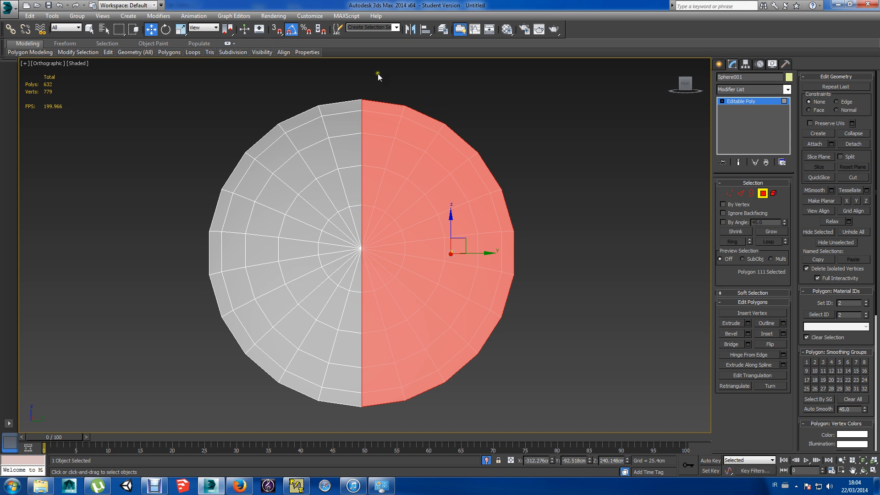
pyautogui.moveTo(453, 448); pyautogui.dragTo(521, 452)
pyautogui.press('Delete')
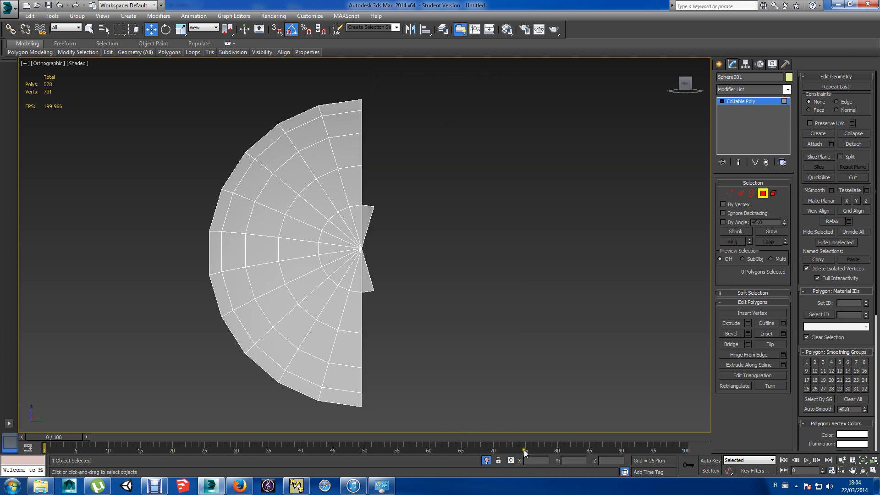
pyautogui.click(363, 219)
pyautogui.press('Delete')
pyautogui.click(365, 284)
pyautogui.press('Delete')
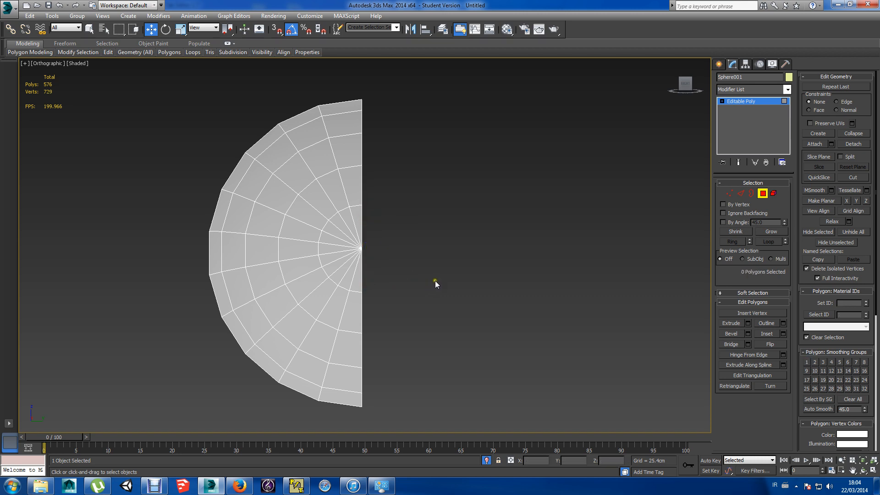
# Select the open border along the cut and extend it along Y into a narrow strip of new polygons.
pyautogui.keyDown('alt'); pyautogui.moveTo(435, 280); pyautogui.dragTo(414, 288, button='middle'); pyautogui.keyUp('alt')
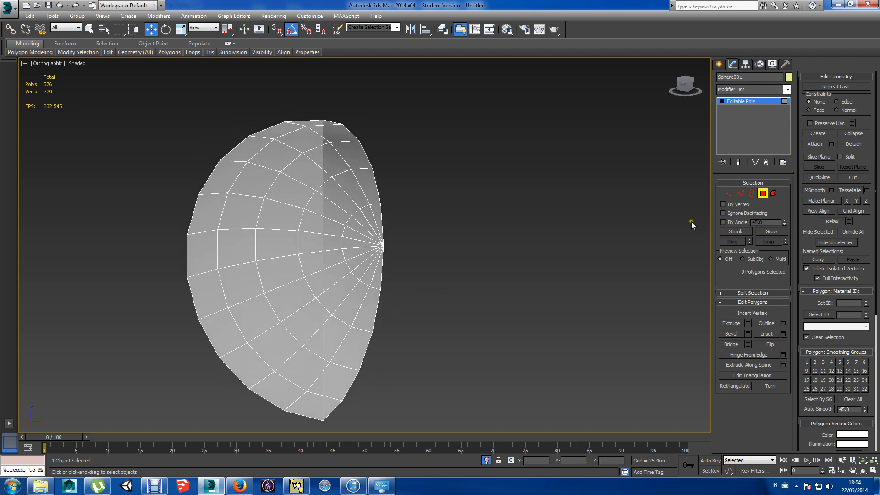
pyautogui.click(751, 193)
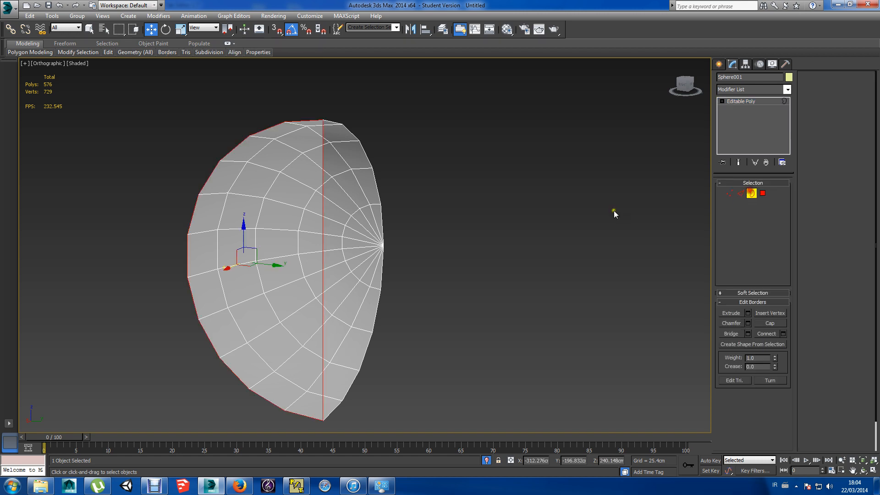
pyautogui.click(337, 128)
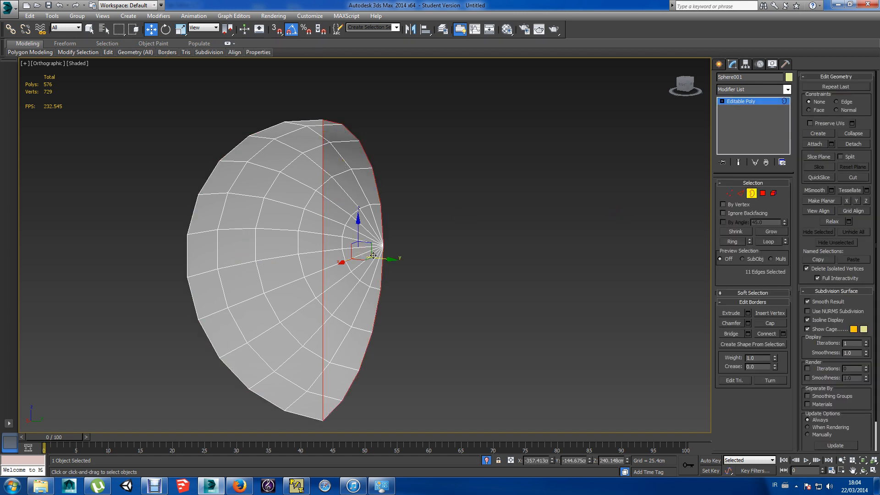
pyautogui.keyDown('shift'); pyautogui.moveTo(375, 257); pyautogui.dragTo(410, 260); pyautogui.keyUp('shift')
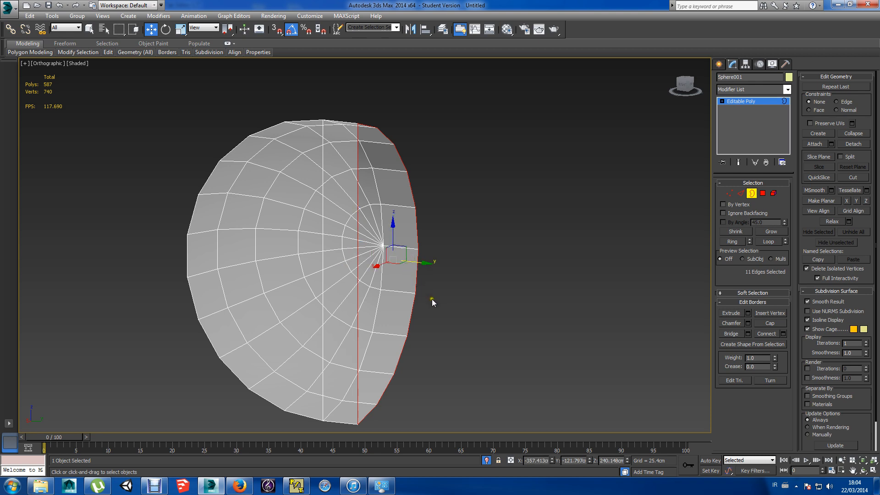
pyautogui.keyDown('alt'); pyautogui.moveTo(443, 295); pyautogui.dragTo(350, 280, button='middle'); pyautogui.keyUp('alt')
pyautogui.keyDown('alt'); pyautogui.moveTo(356, 287); pyautogui.dragTo(403, 287, button='middle'); pyautogui.keyUp('alt')
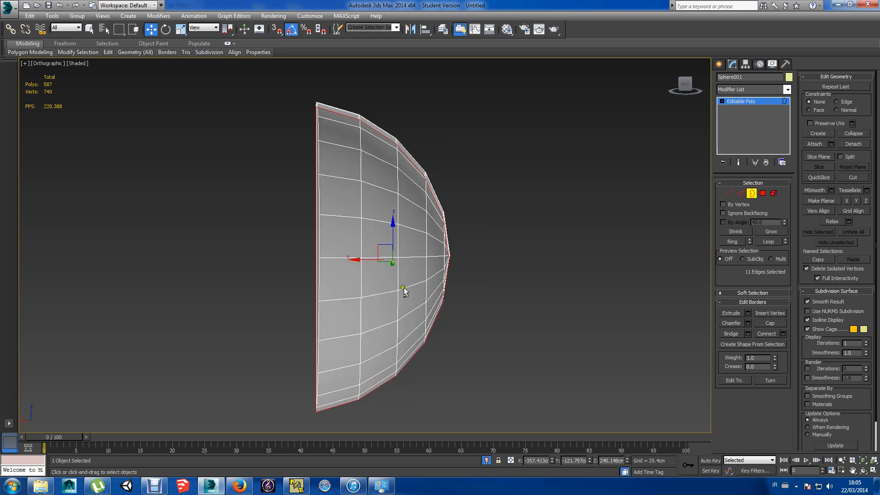
# Select the strip's flat cap-side polygon, start mirroring the shape with the Y, X and XY axes, and set the clone type to Copy.
pyautogui.click(763, 193)
pyautogui.click(373, 250)
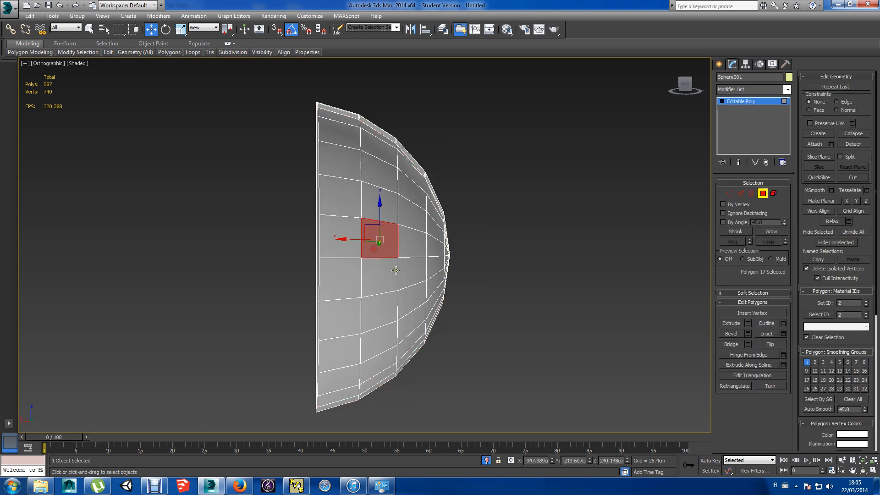
pyautogui.keyDown('alt'); pyautogui.moveTo(374, 249); pyautogui.dragTo(262, 253, button='middle'); pyautogui.keyUp('alt')
pyautogui.click(284, 246)
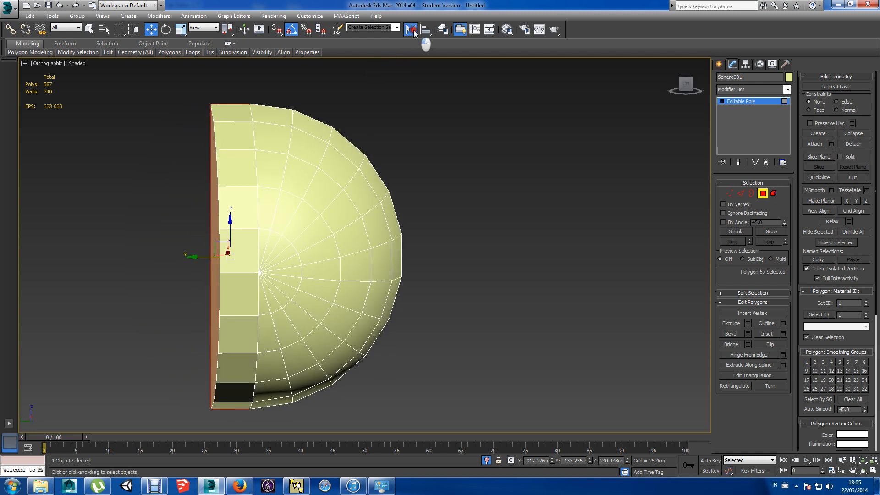
pyautogui.click(411, 29)
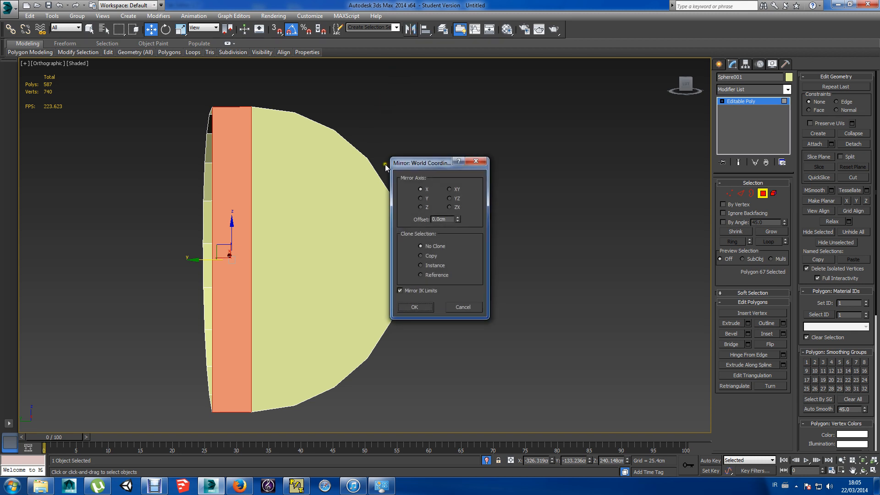
pyautogui.click(421, 198)
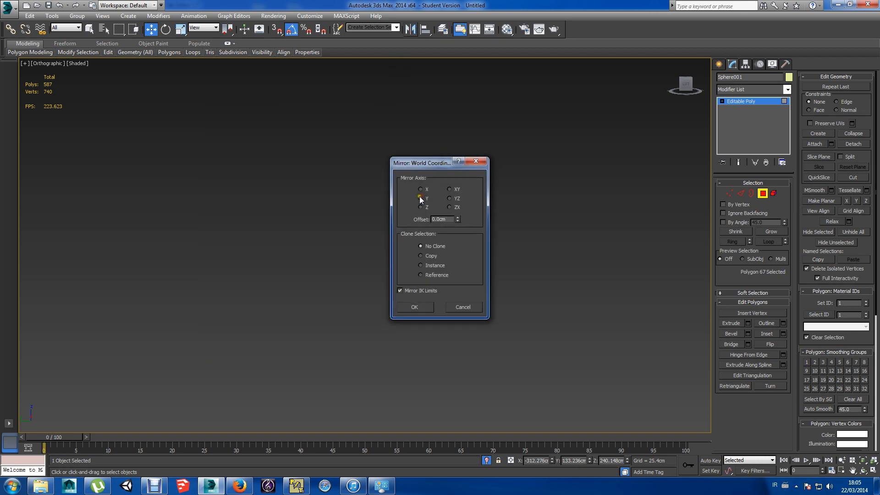
pyautogui.click(421, 189)
pyautogui.click(449, 189)
pyautogui.click(421, 256)
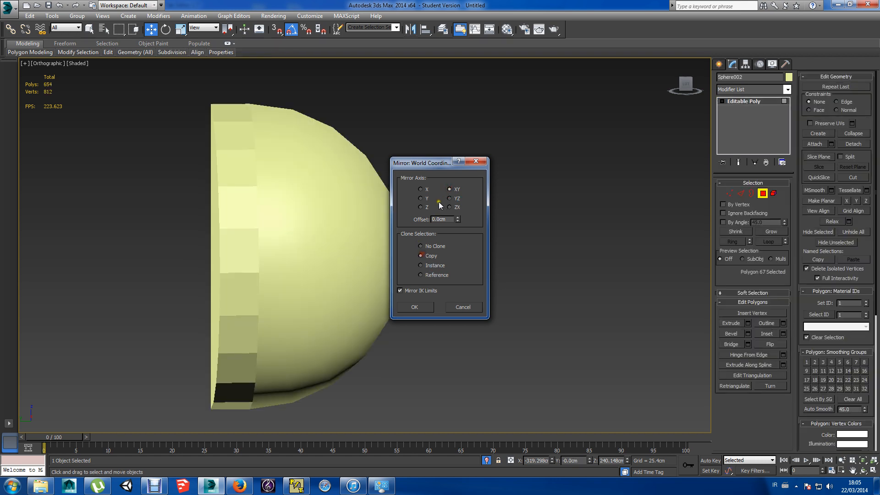
pyautogui.click(421, 189)
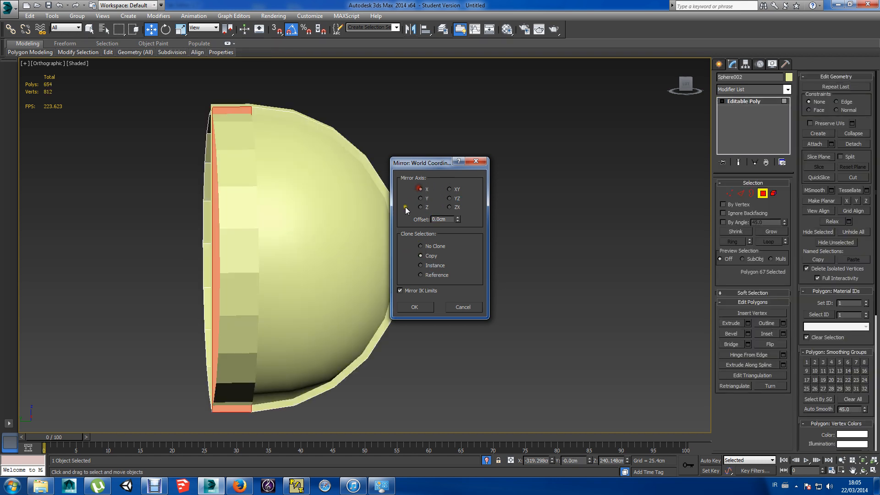
pyautogui.click(420, 198)
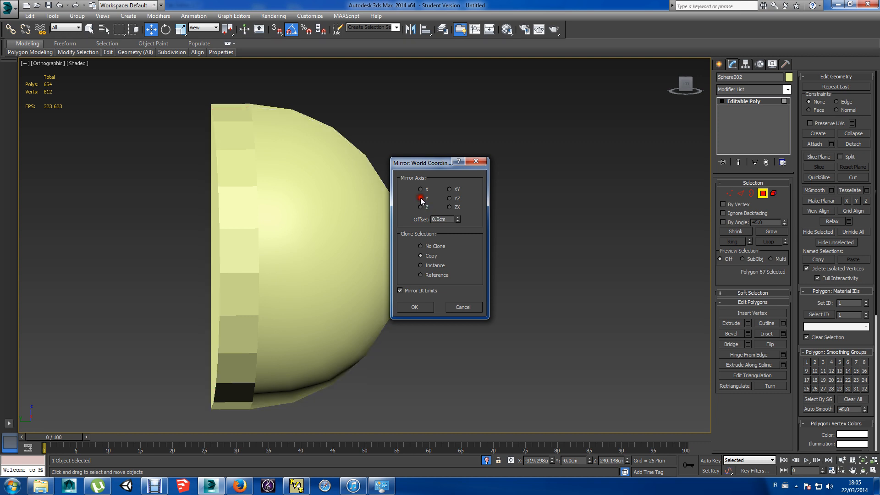
pyautogui.click(421, 208)
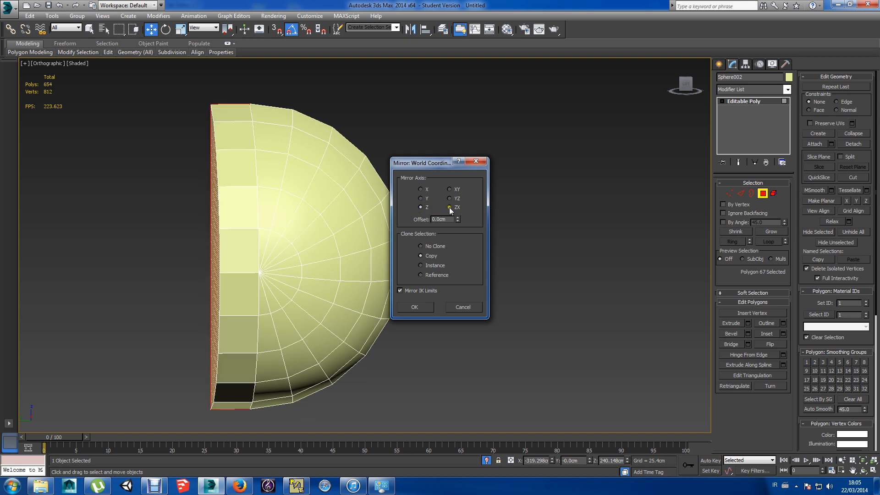
pyautogui.click(450, 207)
pyautogui.click(420, 208)
pyautogui.moveTo(457, 224)
pyautogui.mouseDown()
pyautogui.moveTo(455, 271)
pyautogui.moveTo(453, 236)
pyautogui.mouseUp()
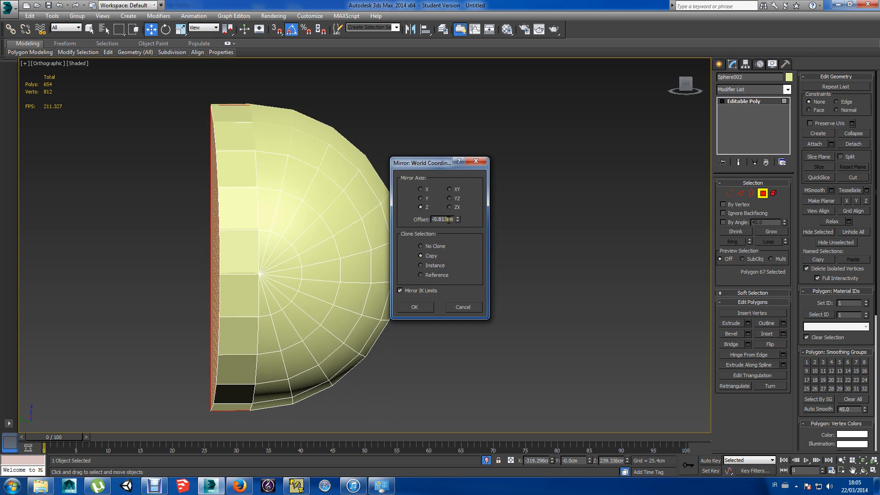
pyautogui.rightClick(457, 221)
pyautogui.click(420, 189)
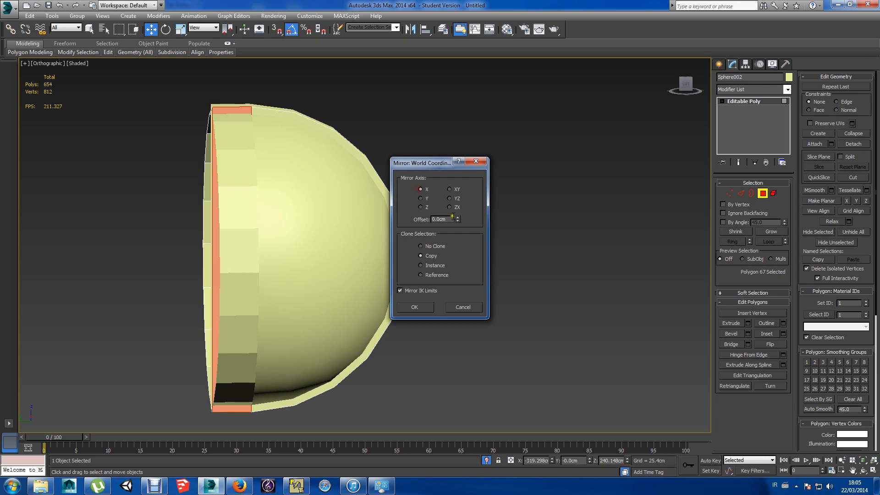
pyautogui.moveTo(457, 219); pyautogui.dragTo(605, 141)
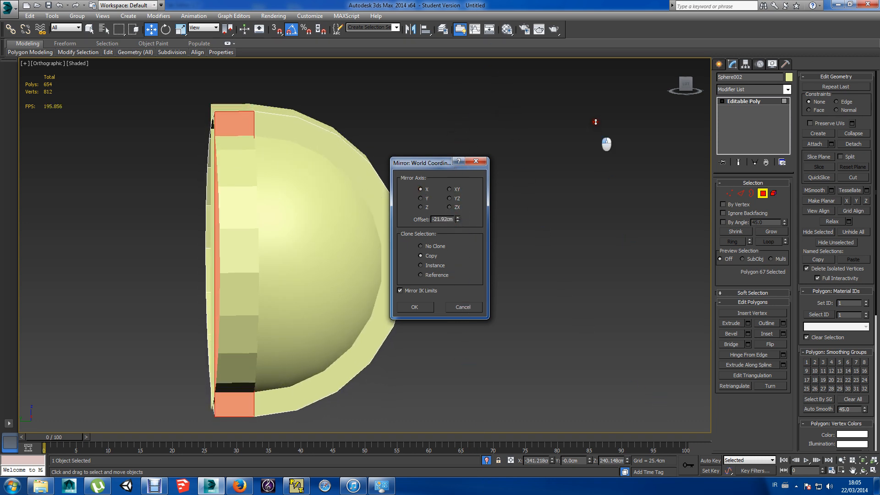
pyautogui.rightClick(456, 220)
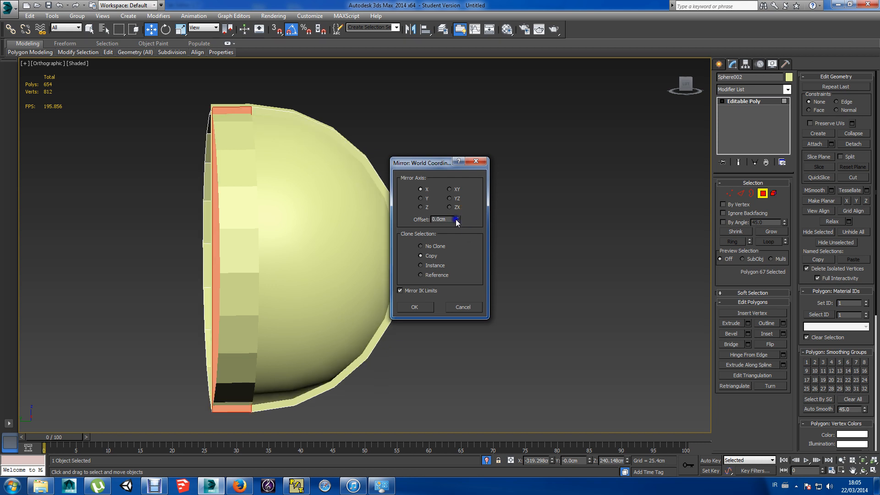
pyautogui.click(421, 199)
pyautogui.moveTo(456, 223); pyautogui.dragTo(425, 403)
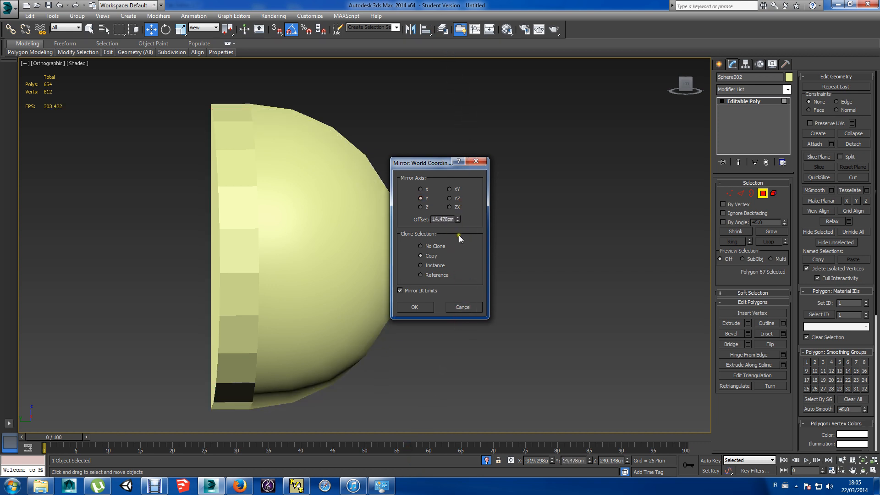
pyautogui.rightClick(458, 220)
pyautogui.moveTo(459, 224); pyautogui.dragTo(491, 427)
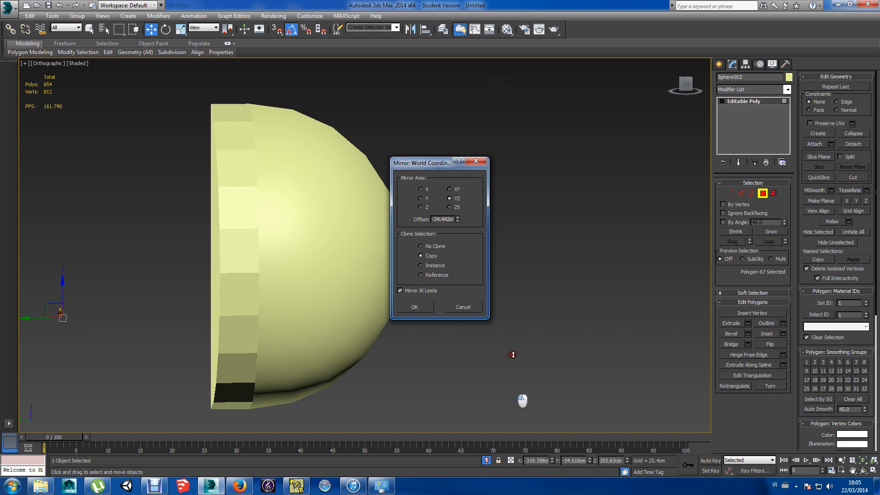
pyautogui.click(462, 307)
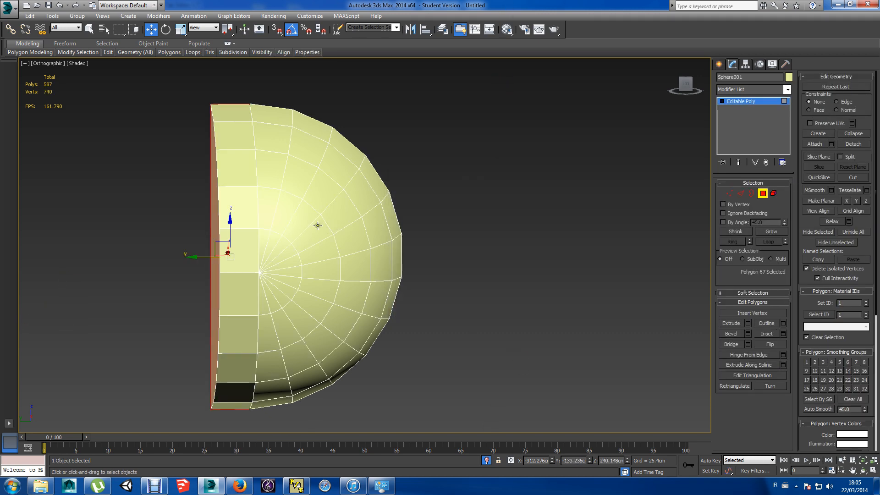
# Turn on see-through display and move only the half shape's pivot along Y onto its straight cut side.
pyautogui.hotkey('alt', 'x')
pyautogui.moveTo(318, 220)
pyautogui.keyDown('alt'); pyautogui.mouseDown(button='middle')
pyautogui.moveTo(348, 216)
pyautogui.moveTo(308, 220)
pyautogui.moveTo(479, 226)
pyautogui.moveTo(455, 224)
pyautogui.mouseUp(button='middle'); pyautogui.keyUp('alt')
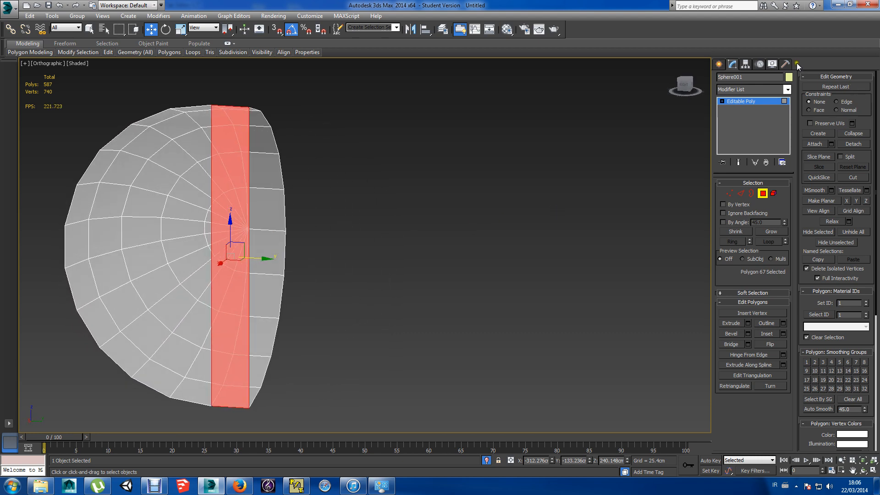
pyautogui.click(746, 64)
pyautogui.click(749, 122)
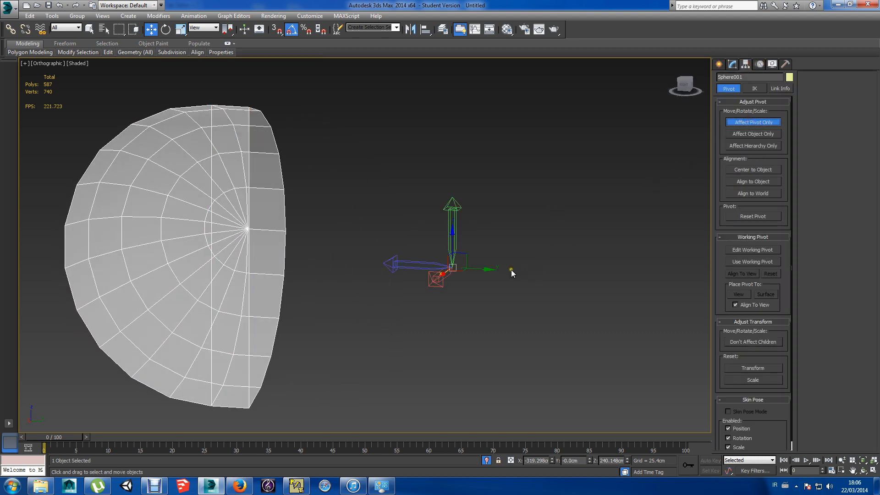
pyautogui.click(684, 86)
pyautogui.moveTo(484, 260); pyautogui.dragTo(278, 258)
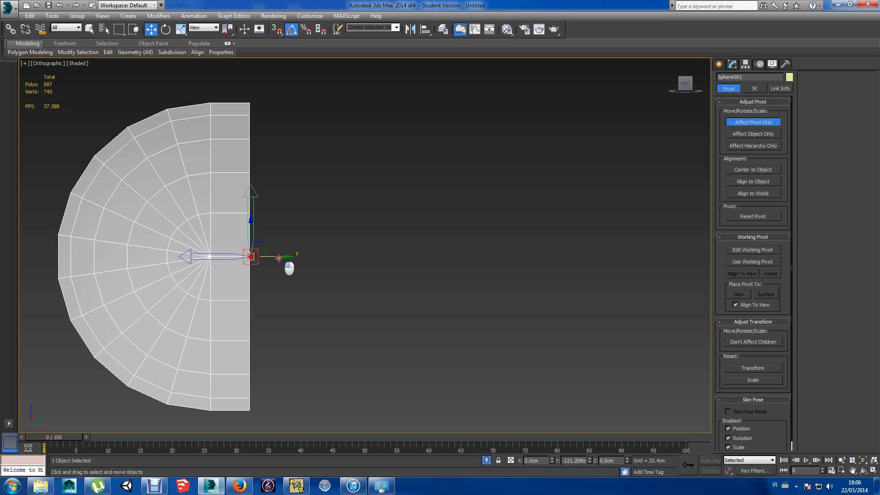
pyautogui.click(411, 30)
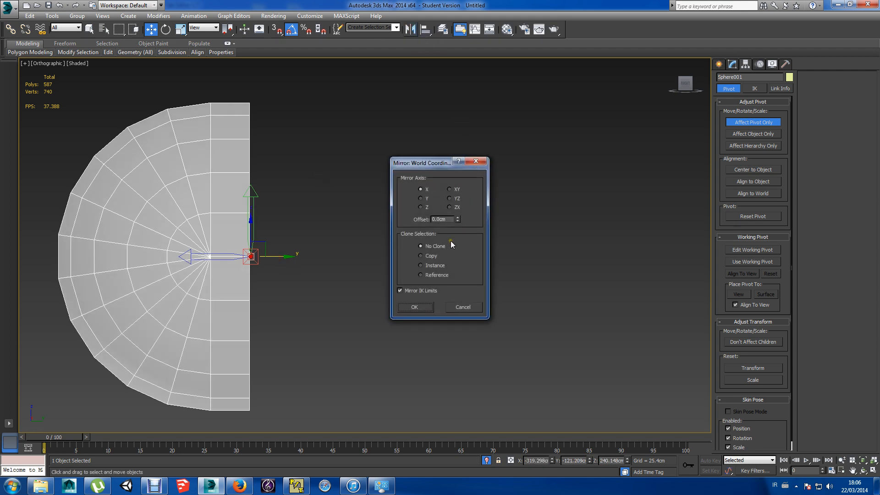
pyautogui.click(421, 255)
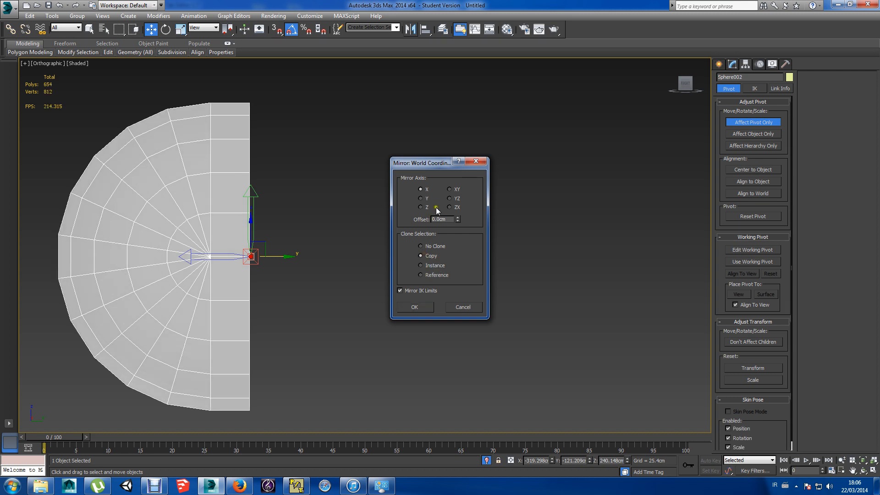
pyautogui.moveTo(459, 219); pyautogui.dragTo(418, 144)
pyautogui.click(462, 307)
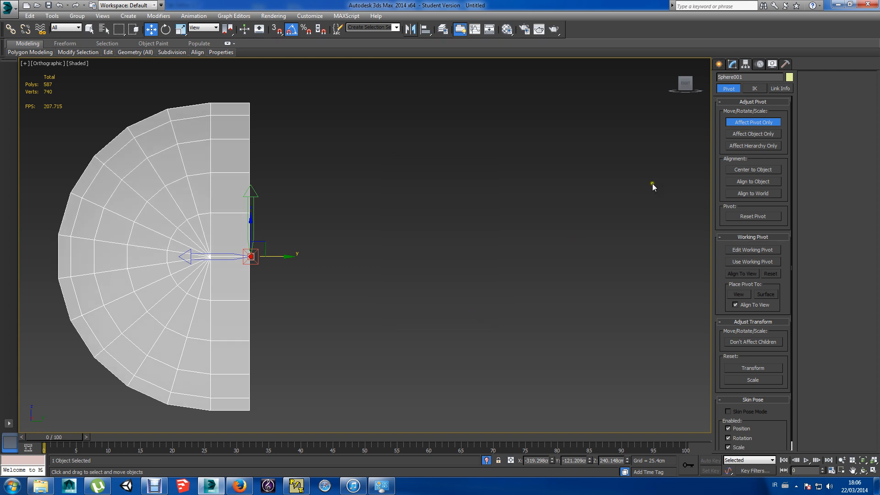
# Stop adjusting only the half shape's pivot.
pyautogui.click(732, 122)
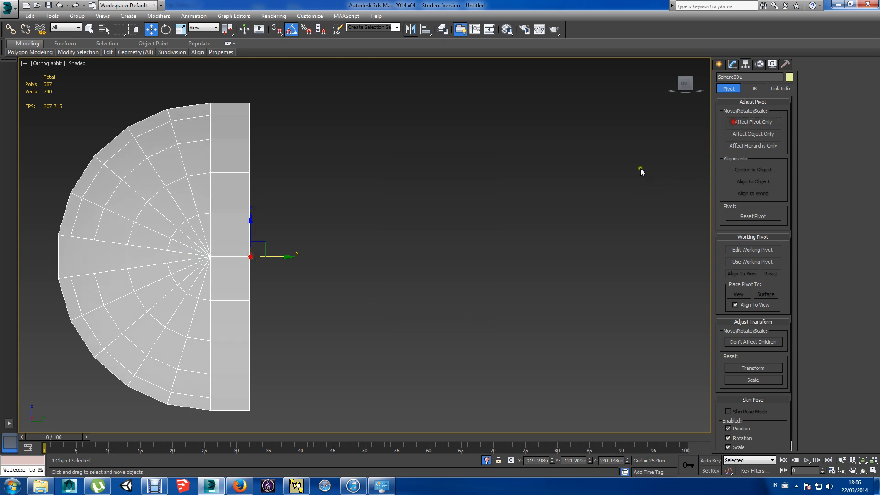
# Try mirroring the half shape as a copy on the XY axes, inspect it from another angle, and undo it.
pyautogui.click(412, 29)
pyautogui.click(427, 256)
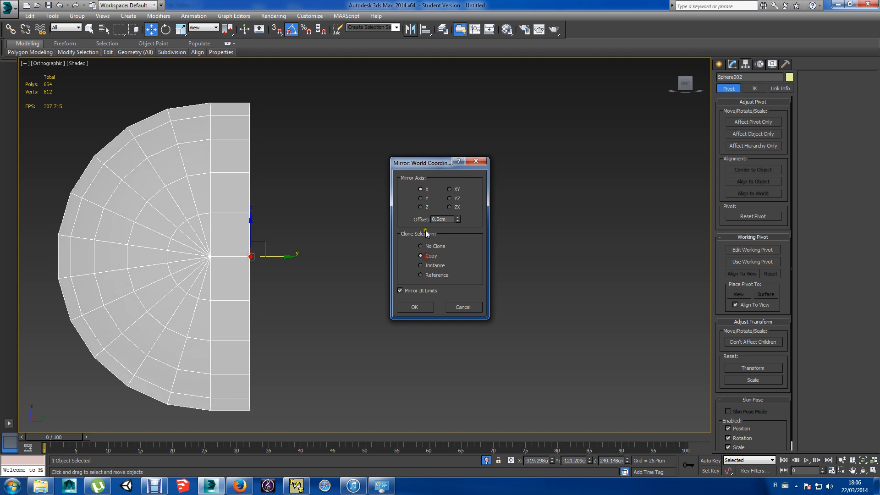
pyautogui.click(449, 189)
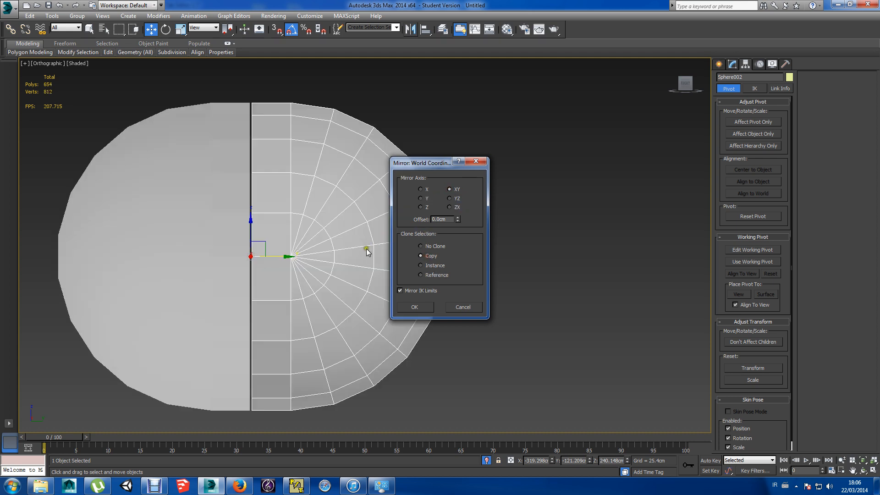
pyautogui.click(415, 306)
pyautogui.keyDown('alt'); pyautogui.moveTo(416, 306); pyautogui.dragTo(315, 311, button='middle'); pyautogui.keyUp('alt')
pyautogui.hotkey('ctrl', 'z')
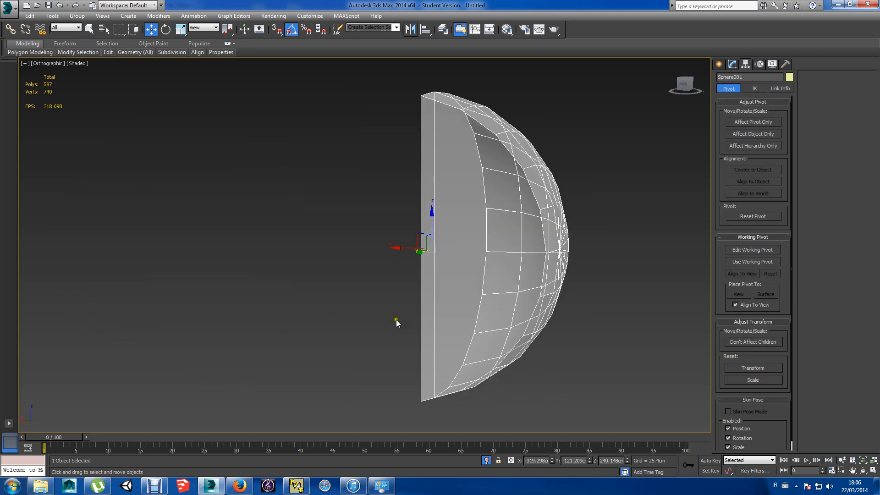
# Mirror the half shape as a copy on the YZ axes with a 0.0 cm offset.
pyautogui.keyDown('alt'); pyautogui.moveTo(396, 320); pyautogui.dragTo(460, 321, button='middle'); pyautogui.keyUp('alt')
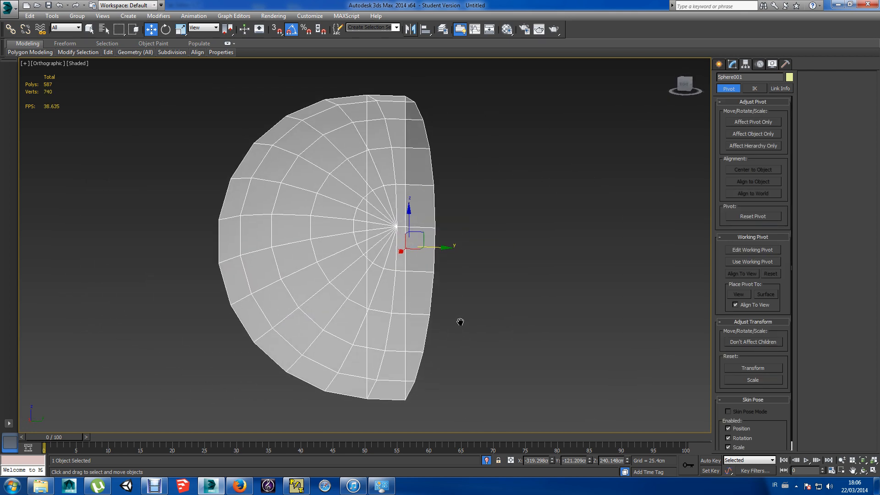
pyautogui.click(410, 29)
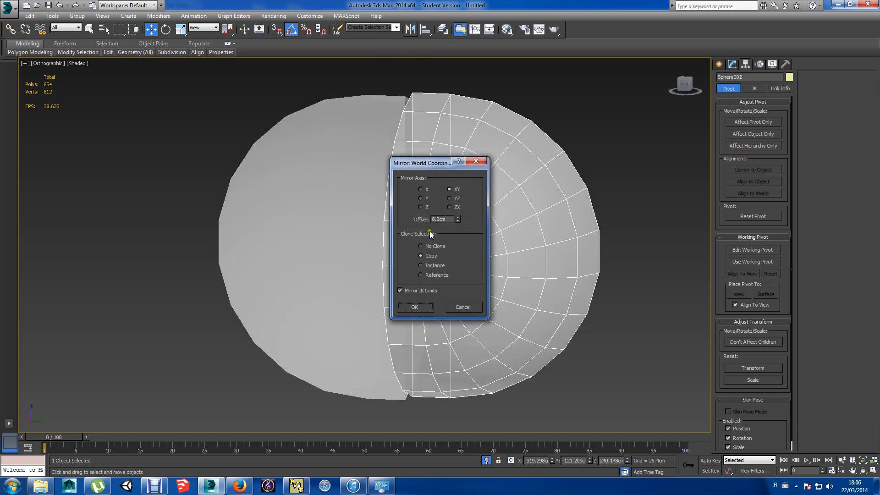
pyautogui.click(421, 189)
pyautogui.click(450, 189)
pyautogui.click(449, 199)
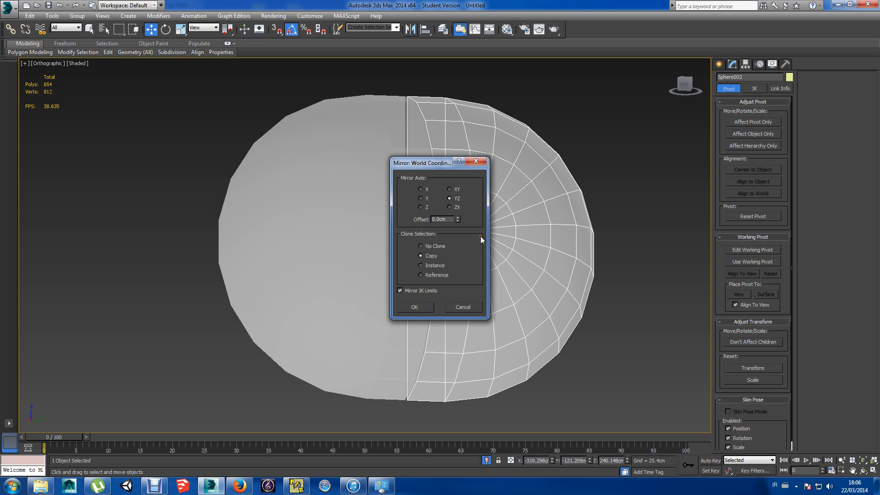
pyautogui.rightClick(458, 218)
pyautogui.click(427, 304)
# Move the mirrored copy slightly along Y to close the gap at the seam, and check it against the front reference.
pyautogui.moveTo(460, 298)
pyautogui.keyDown('alt'); pyautogui.mouseDown(button='middle')
pyautogui.moveTo(499, 291)
pyautogui.moveTo(460, 258)
pyautogui.moveTo(343, 304)
pyautogui.moveTo(473, 289)
pyautogui.mouseUp(button='middle'); pyautogui.keyUp('alt')
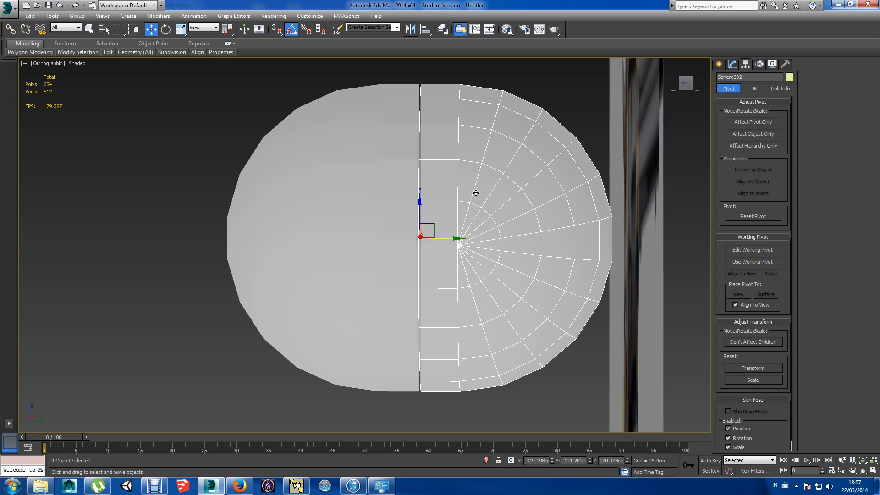
pyautogui.moveTo(450, 237); pyautogui.dragTo(448, 237)
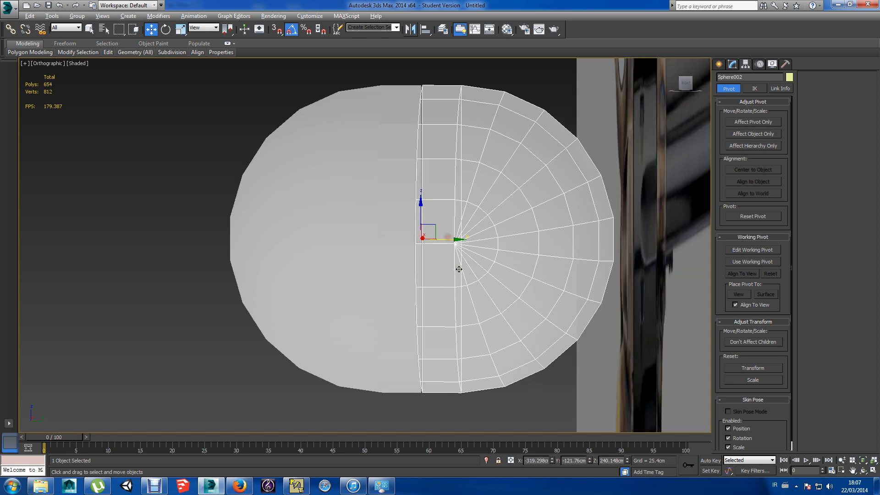
pyautogui.press('f')
pyautogui.scroll(-5, 537, 268)
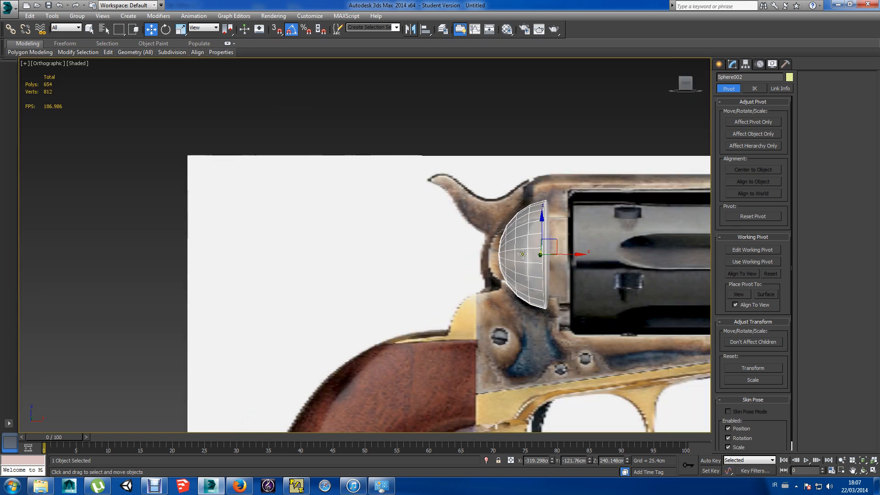
pyautogui.press('f')
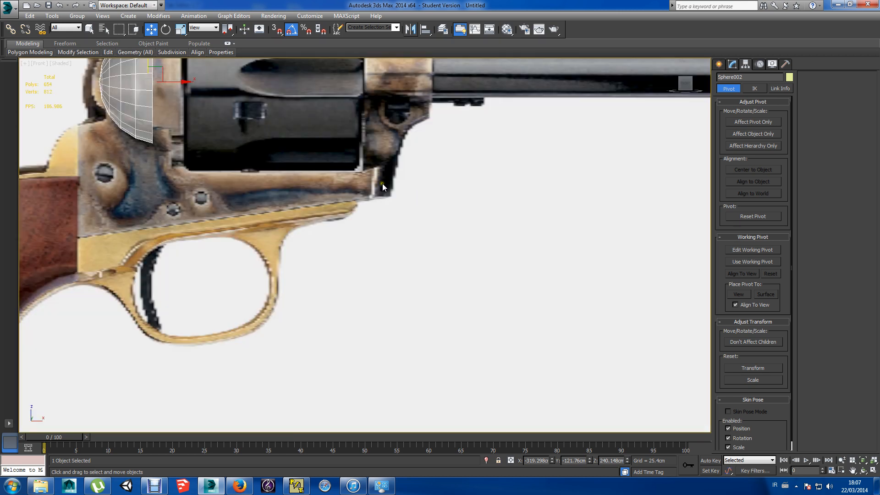
pyautogui.press('z')
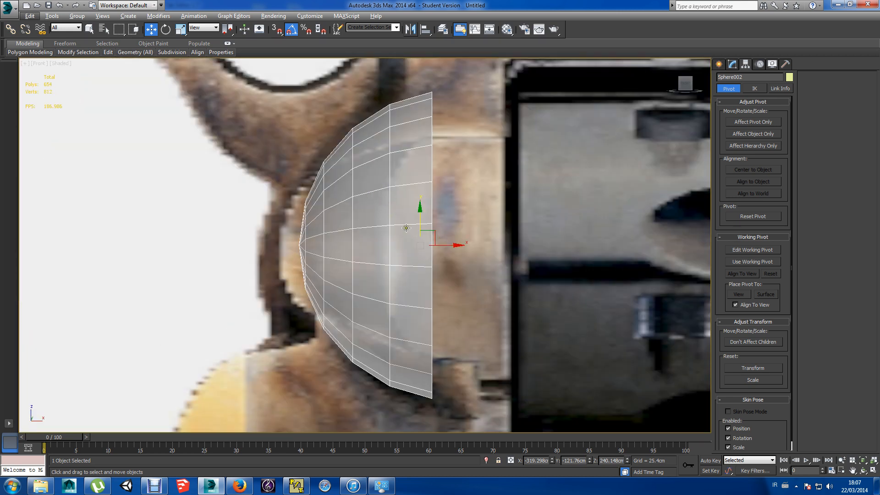
# Attach the original half to the mirrored copy as one editable poly.
pyautogui.keyDown('alt'); pyautogui.moveTo(294, 244); pyautogui.dragTo(211, 246, button='middle'); pyautogui.keyUp('alt')
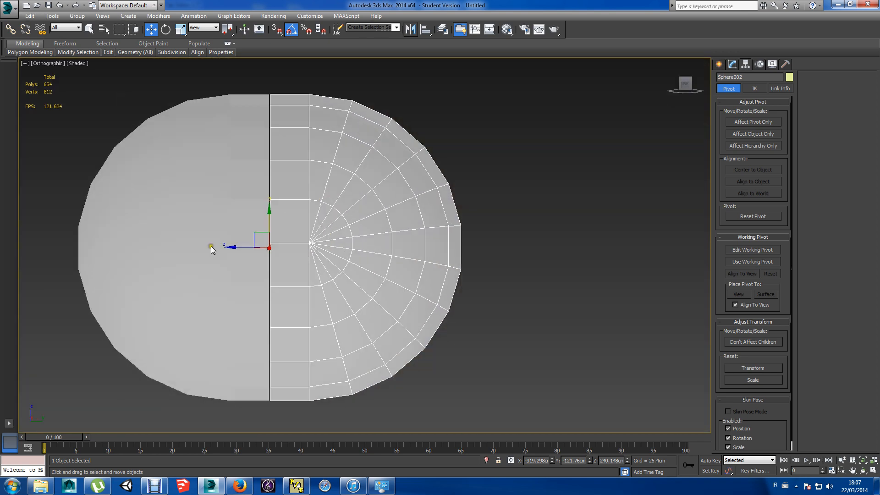
pyautogui.click(731, 65)
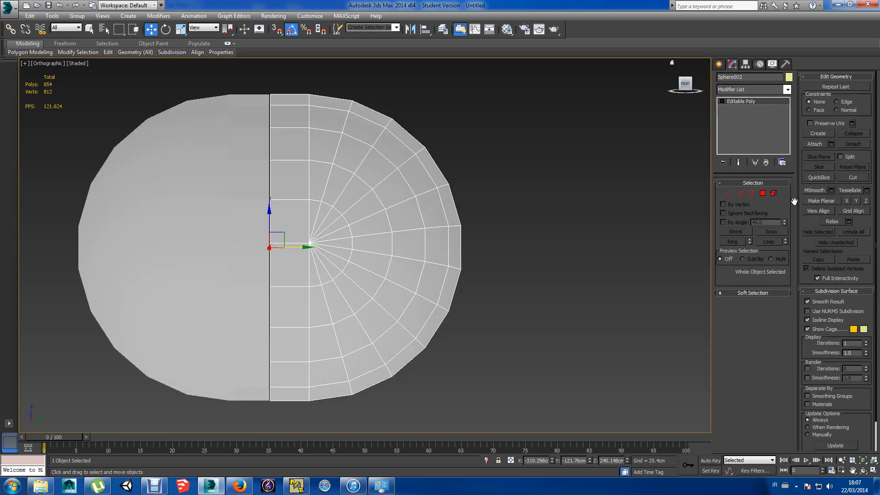
pyautogui.click(815, 144)
pyautogui.click(243, 132)
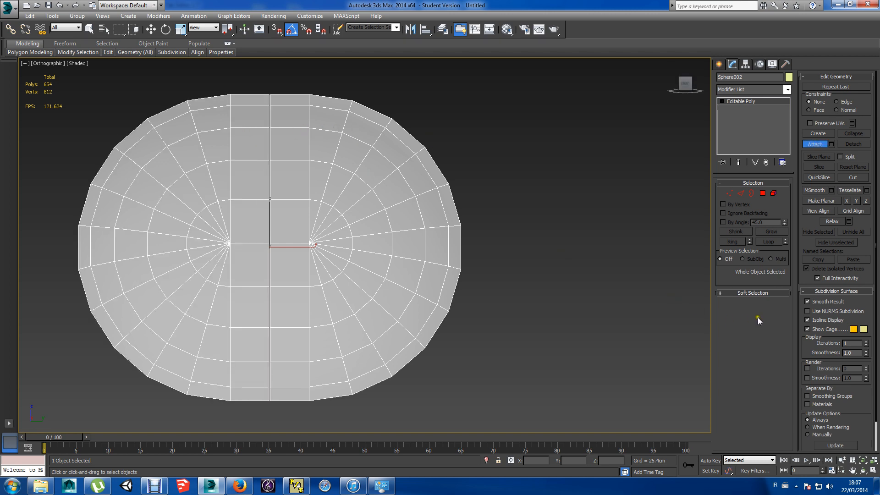
# Weld the vertices along the centre seam of the attached halves, raising the weld threshold until each overlapping pair merges.
pyautogui.click(729, 193)
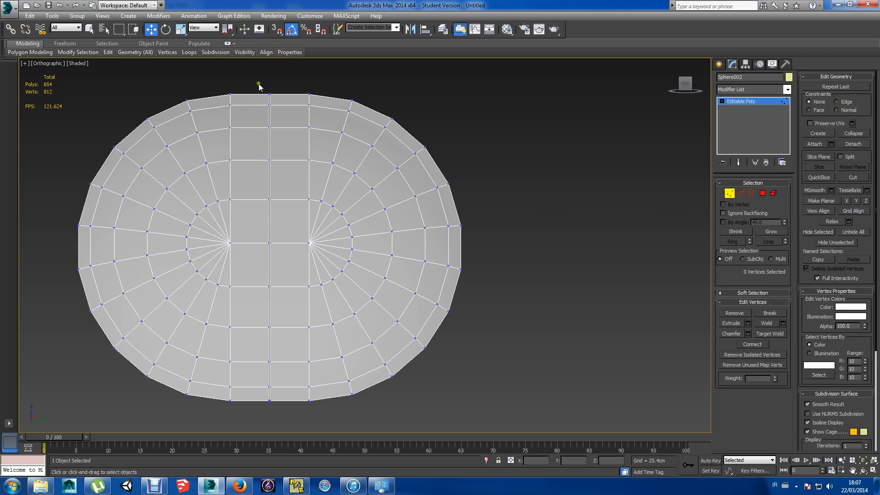
pyautogui.moveTo(257, 83); pyautogui.dragTo(295, 442)
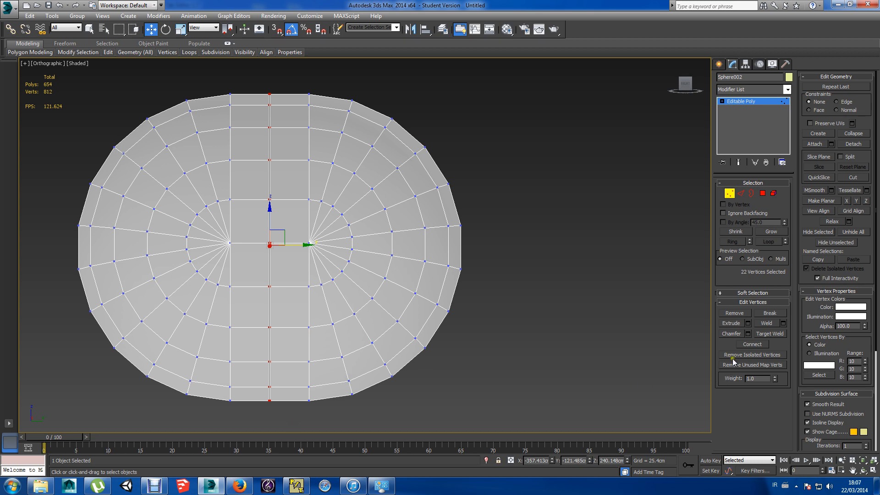
pyautogui.click(782, 323)
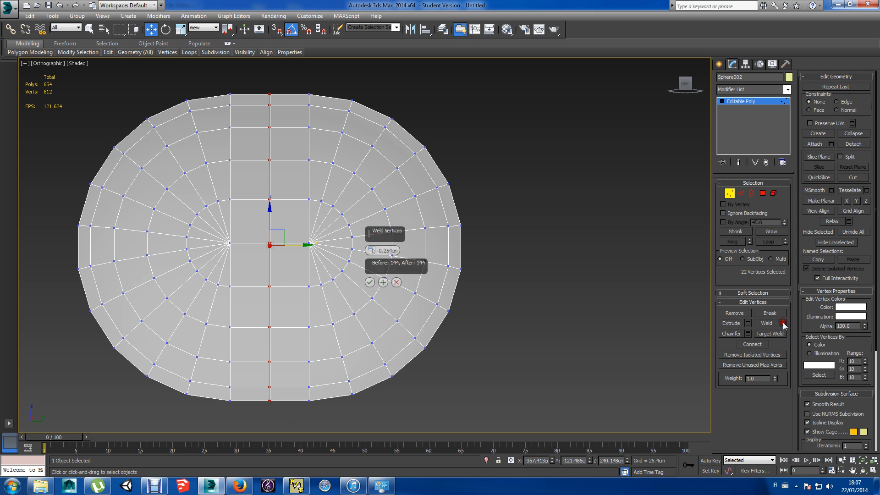
pyautogui.click(372, 252)
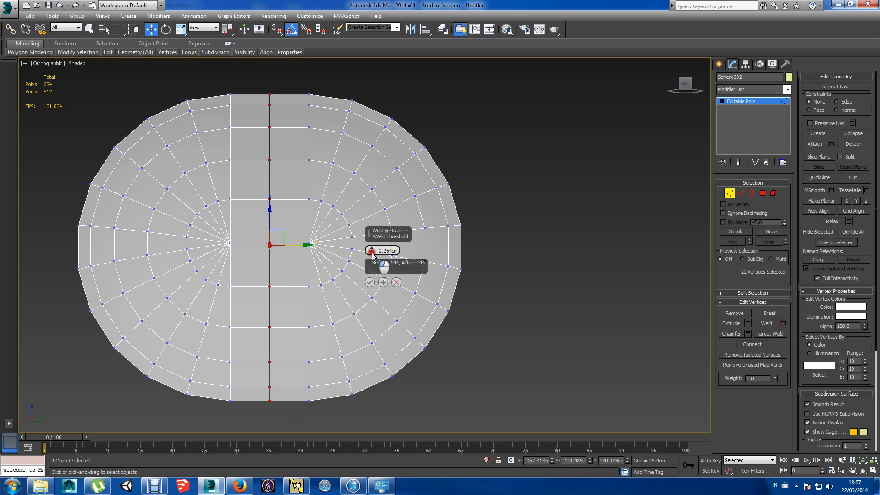
pyautogui.moveTo(372, 252)
pyautogui.mouseDown()
pyautogui.moveTo(373, 273)
pyautogui.moveTo(372, 242)
pyautogui.mouseUp()
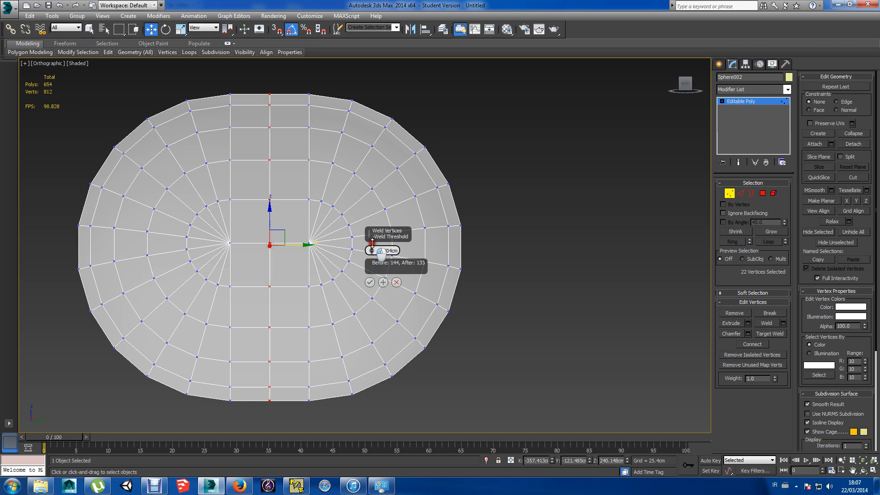
pyautogui.click(369, 283)
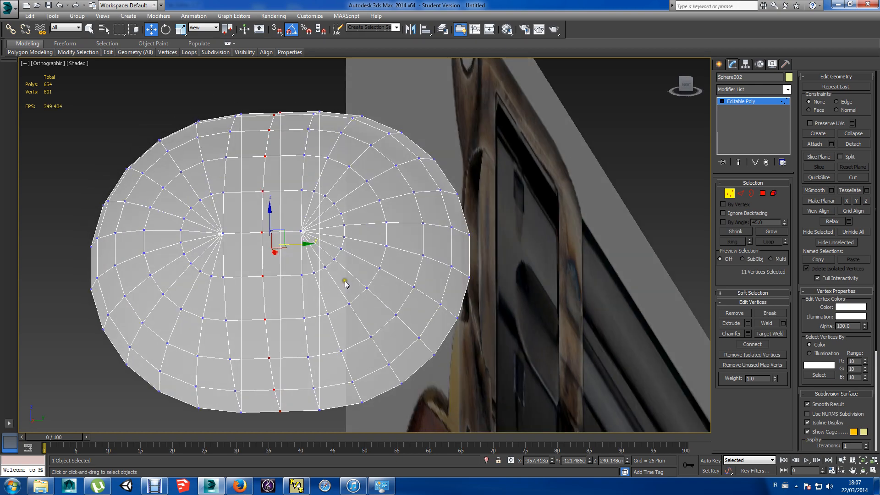
# Isolate the welded shape and examine its seam from several angles.
pyautogui.moveTo(344, 282)
pyautogui.keyDown('alt'); pyautogui.mouseDown(button='middle')
pyautogui.moveTo(392, 293)
pyautogui.moveTo(450, 290)
pyautogui.moveTo(492, 256)
pyautogui.moveTo(348, 269)
pyautogui.mouseUp(button='middle'); pyautogui.keyUp('alt')
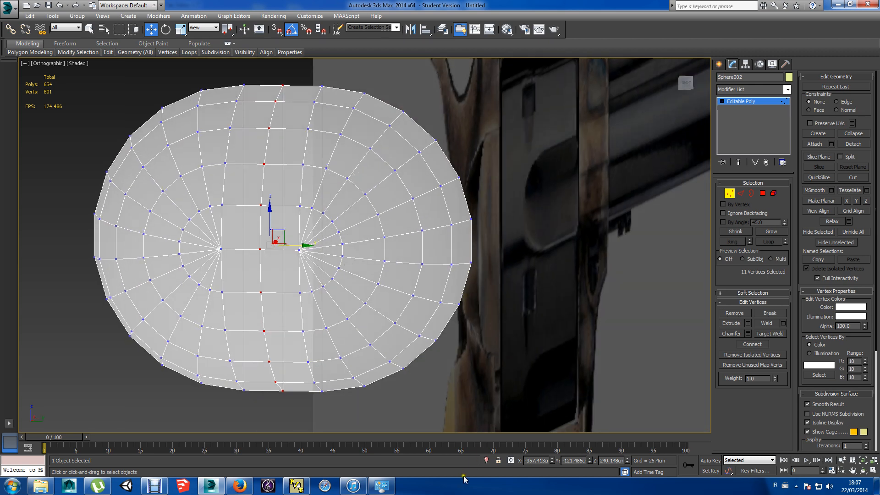
pyautogui.click(486, 460)
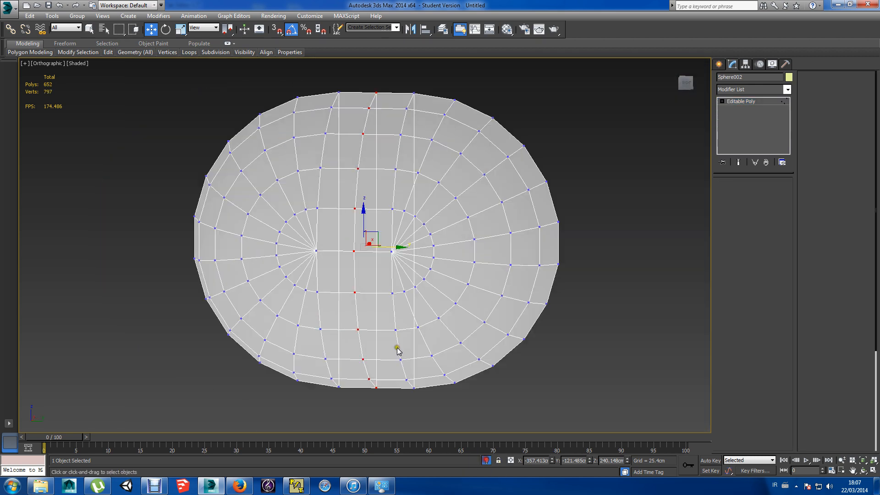
pyautogui.click(686, 83)
pyautogui.moveTo(453, 244)
pyautogui.keyDown('alt'); pyautogui.mouseDown(button='middle')
pyautogui.moveTo(488, 238)
pyautogui.moveTo(473, 231)
pyautogui.moveTo(458, 202)
pyautogui.moveTo(448, 211)
pyautogui.moveTo(457, 224)
pyautogui.moveTo(496, 237)
pyautogui.moveTo(461, 239)
pyautogui.moveTo(473, 234)
pyautogui.moveTo(444, 255)
pyautogui.mouseUp(button='middle'); pyautogui.keyUp('alt')
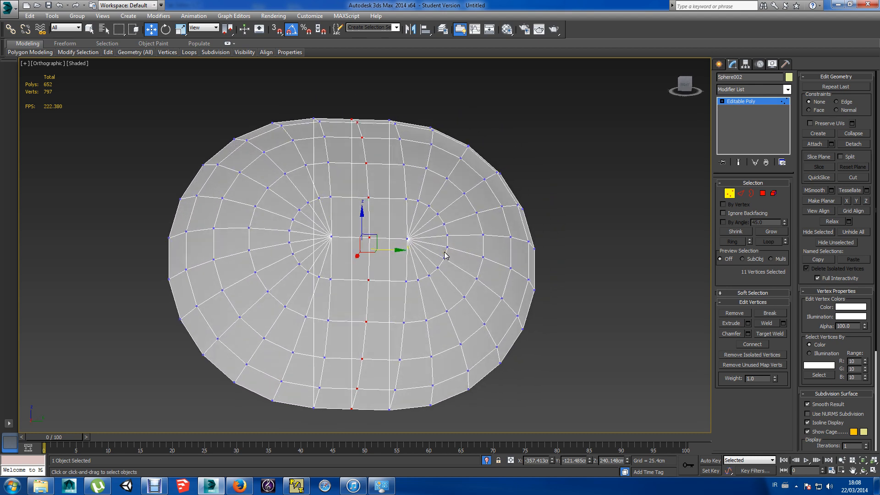
# Try to cut an edge from an outer rim vertex to the adjacent pole vertex, and exit isolation.
pyautogui.click(860, 178)
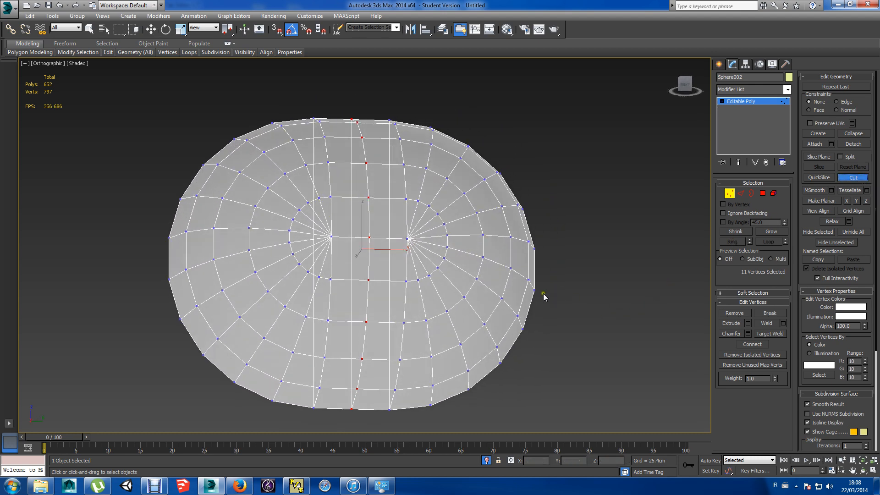
pyautogui.keyDown('alt'); pyautogui.moveTo(543, 296); pyautogui.dragTo(550, 285, button='middle'); pyautogui.keyUp('alt')
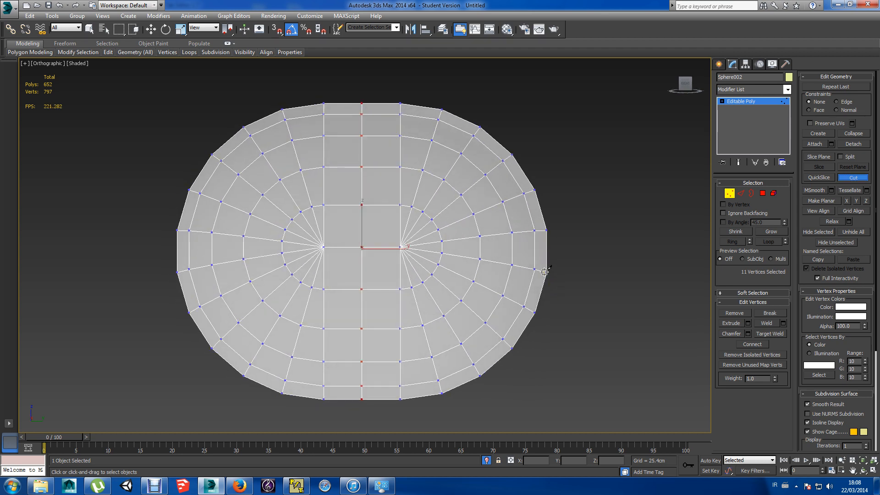
pyautogui.click(544, 272)
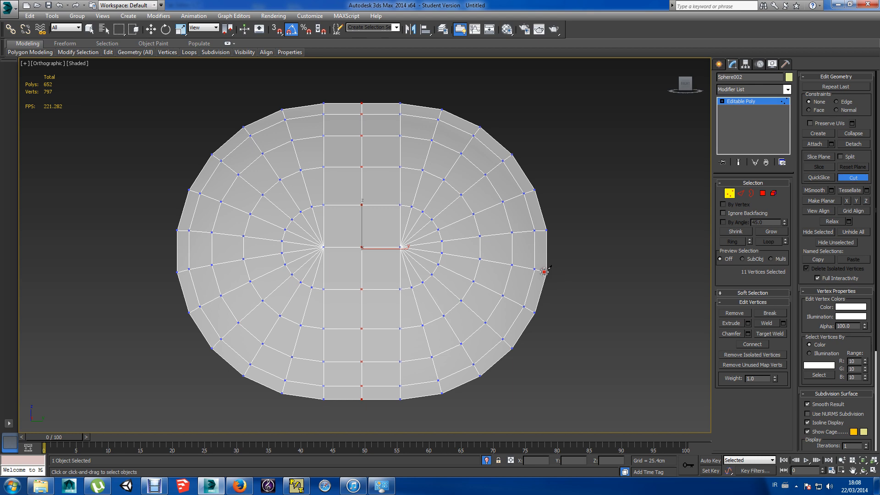
pyautogui.click(400, 247)
pyautogui.moveTo(550, 309)
pyautogui.keyDown('alt'); pyautogui.mouseDown(button='middle')
pyautogui.moveTo(625, 322)
pyautogui.moveTo(638, 310)
pyautogui.moveTo(518, 295)
pyautogui.moveTo(617, 285)
pyautogui.moveTo(555, 312)
pyautogui.mouseUp(button='middle'); pyautogui.keyUp('alt')
pyautogui.click(486, 460)
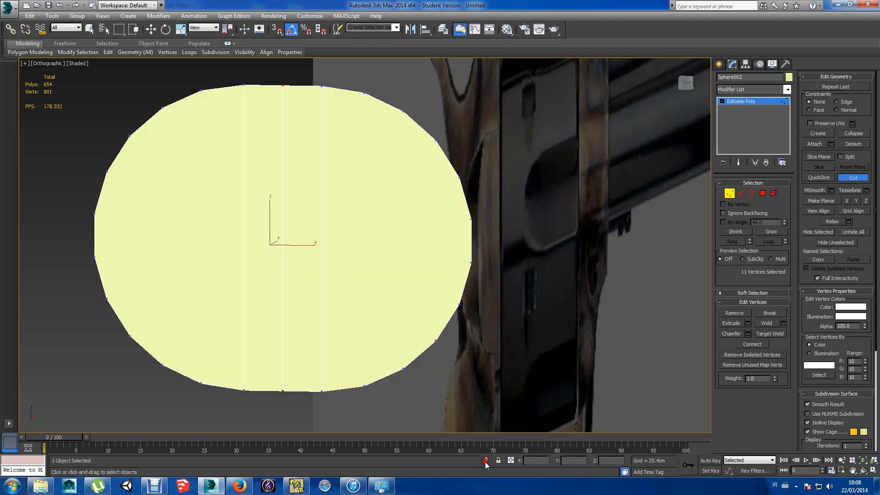
pyautogui.click(487, 460)
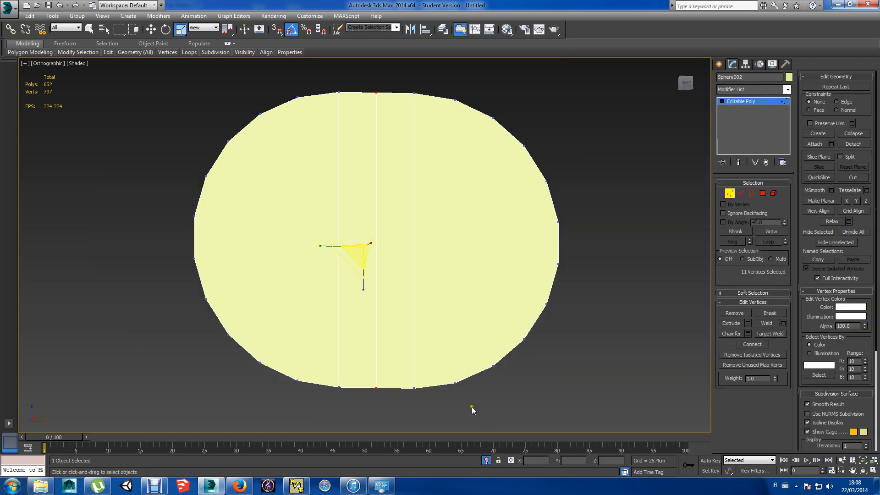
pyautogui.click(487, 460)
# In the front view, pull the dome's pole vertices and then its innermost ring along negative X toward the reference outline.
pyautogui.keyDown('alt'); pyautogui.moveTo(427, 375); pyautogui.dragTo(508, 377, button='middle'); pyautogui.keyUp('alt')
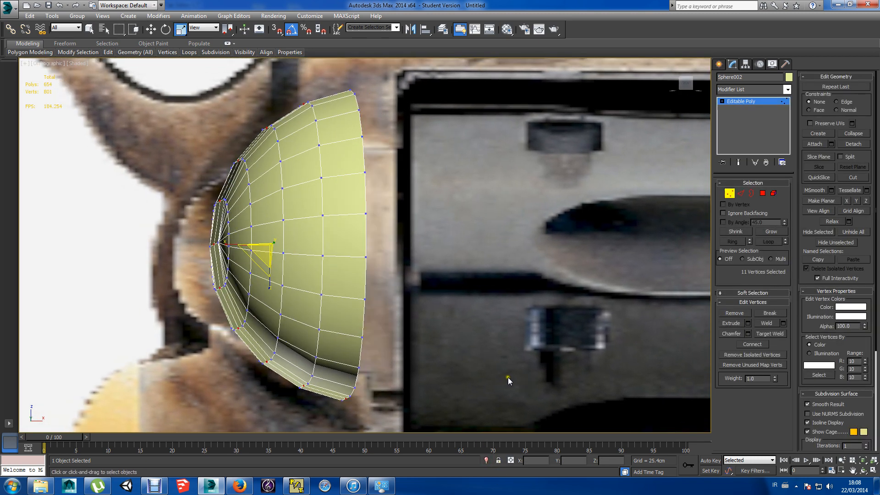
pyautogui.click(685, 84)
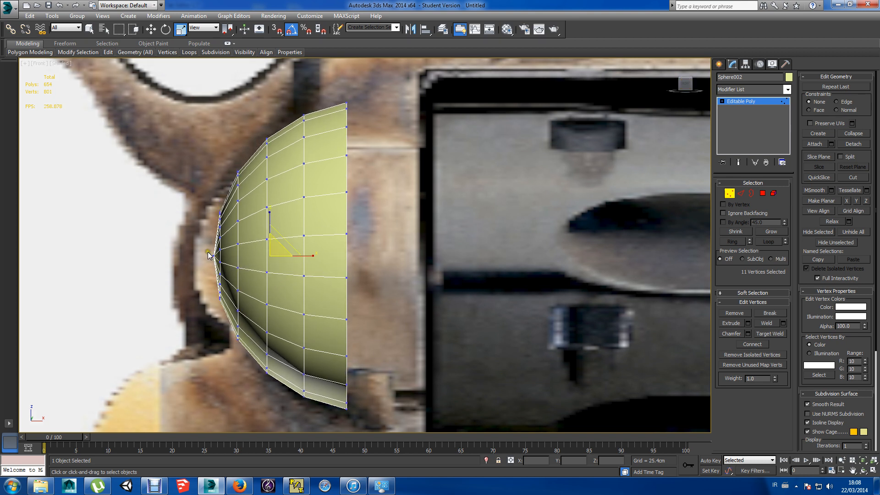
pyautogui.moveTo(206, 246); pyautogui.dragTo(218, 263)
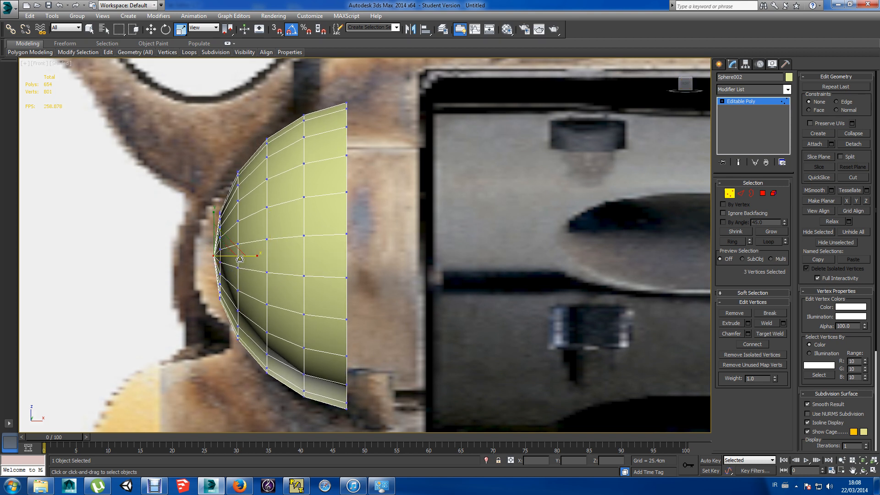
pyautogui.press('w')
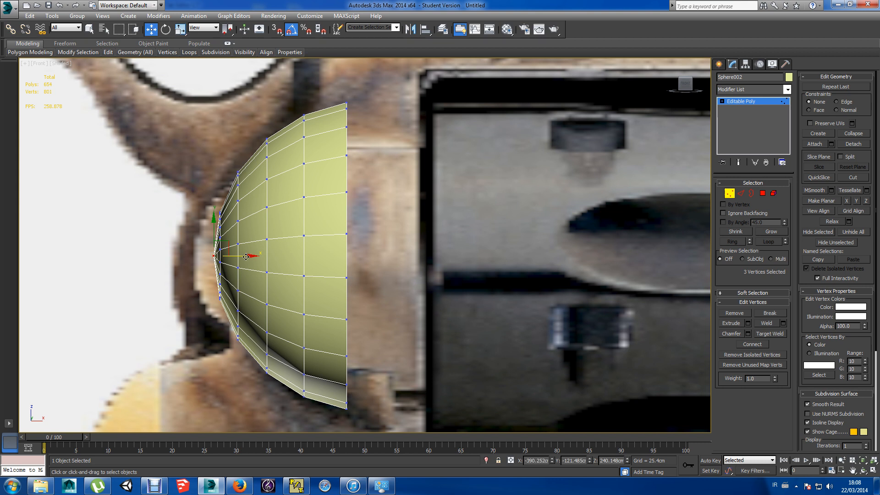
pyautogui.moveTo(242, 257); pyautogui.dragTo(237, 258)
pyautogui.moveTo(192, 206); pyautogui.dragTo(229, 321)
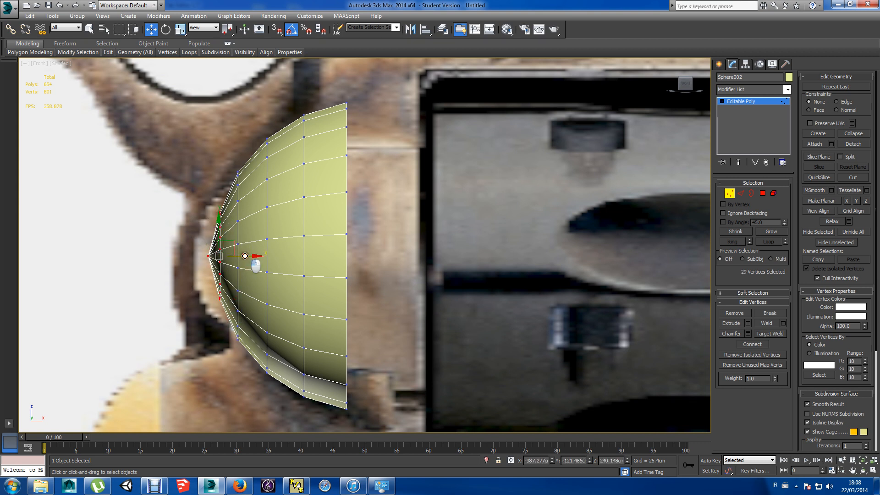
pyautogui.moveTo(245, 256); pyautogui.dragTo(239, 255)
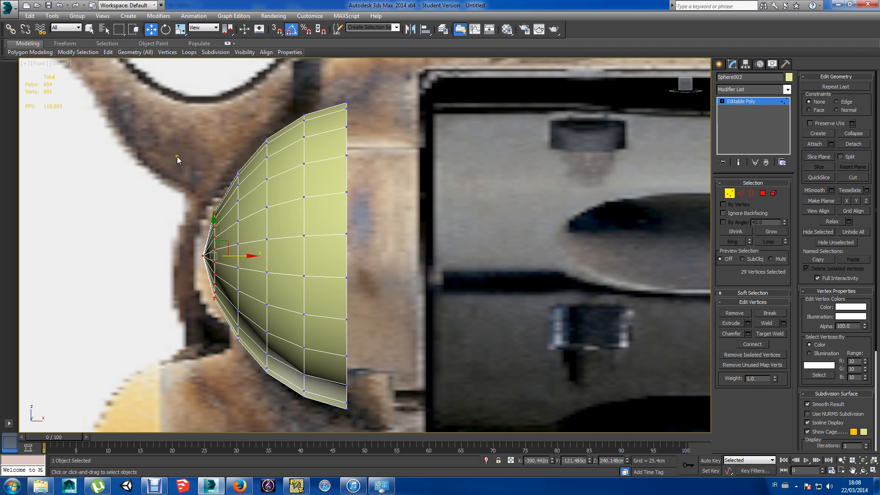
# Move the dome's pole and two inner vertex rings farther along negative X, and shift the third ring to follow the reference curve.
pyautogui.moveTo(177, 156); pyautogui.dragTo(243, 366)
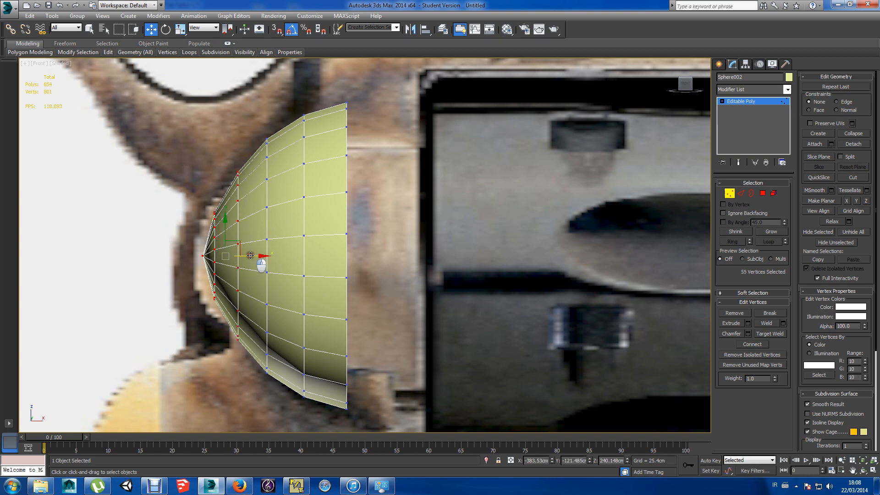
pyautogui.moveTo(250, 256); pyautogui.dragTo(243, 257)
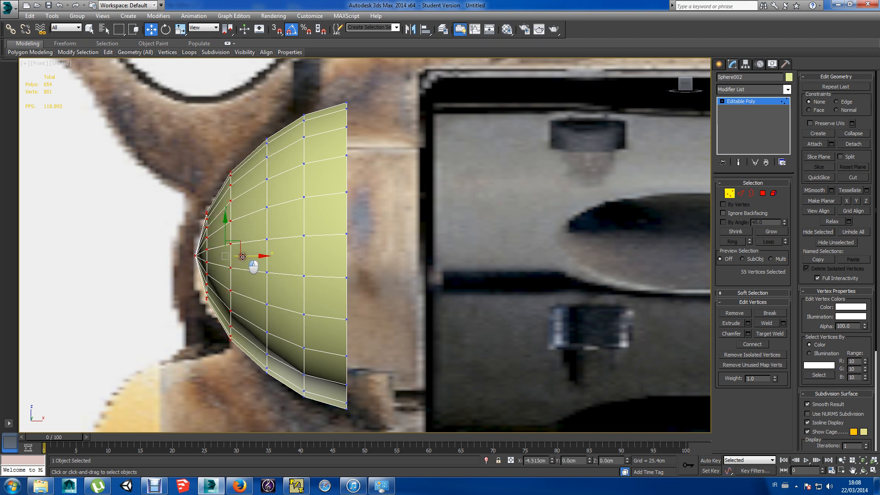
pyautogui.moveTo(258, 133); pyautogui.dragTo(280, 407)
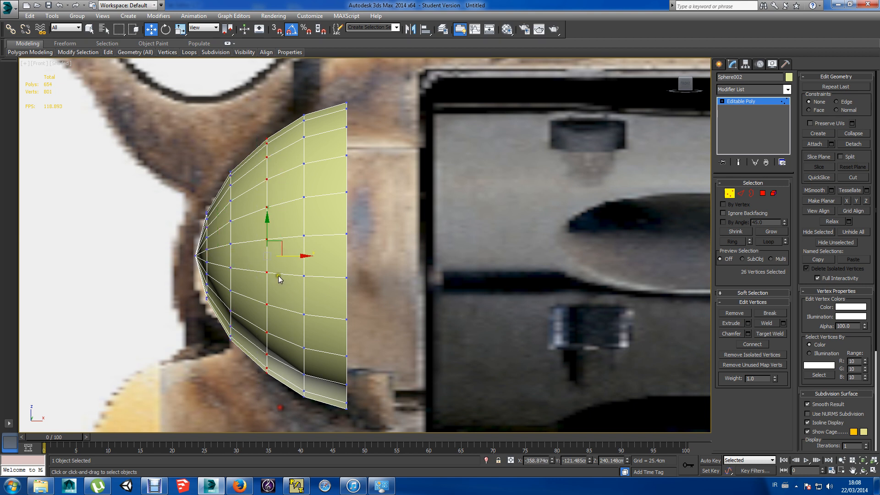
pyautogui.moveTo(298, 257); pyautogui.dragTo(289, 257)
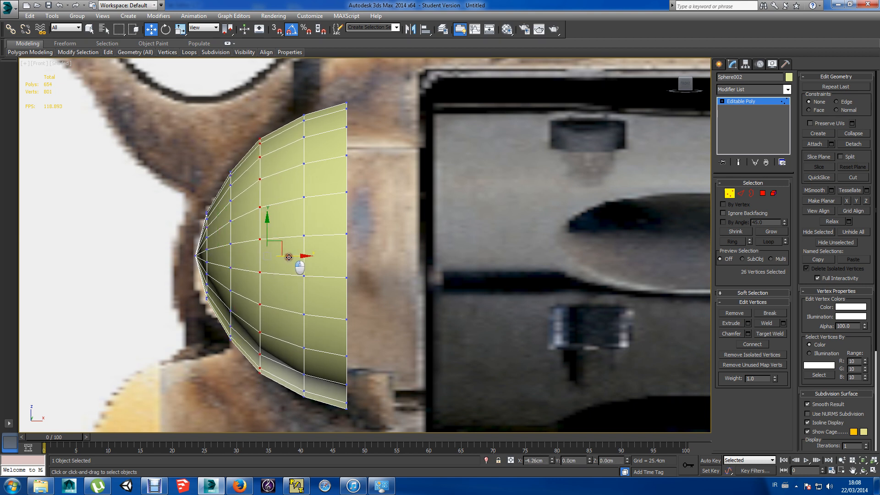
# Fine-tune the pole and the two innermost vertex rings along X to round off the dome's tip.
pyautogui.moveTo(188, 241); pyautogui.dragTo(221, 256)
pyautogui.moveTo(181, 197); pyautogui.dragTo(218, 301)
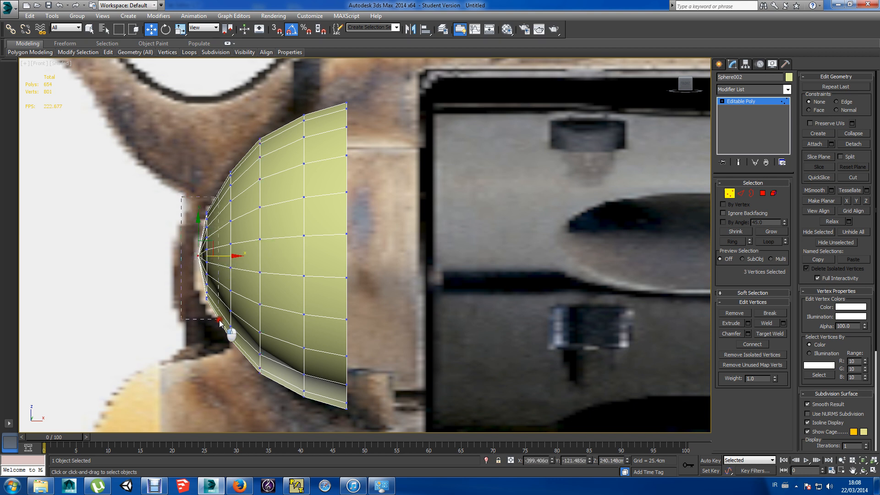
pyautogui.moveTo(231, 256); pyautogui.dragTo(228, 257)
pyautogui.moveTo(220, 159); pyautogui.dragTo(241, 362)
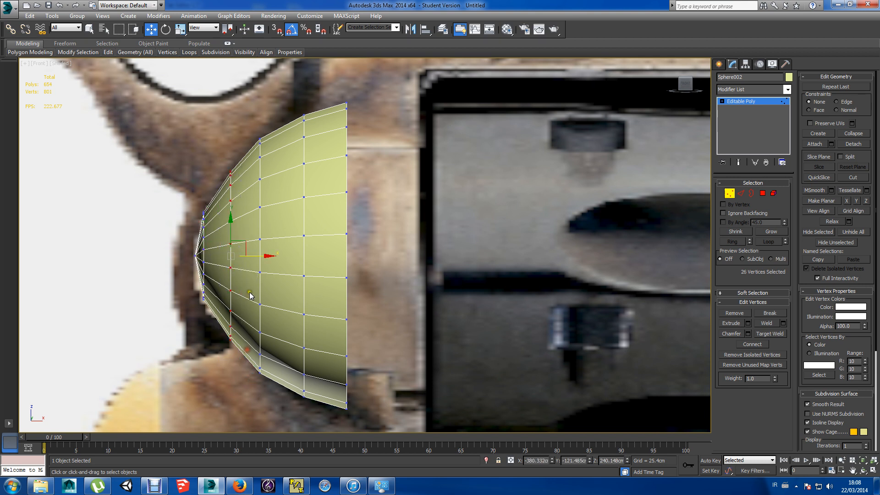
pyautogui.moveTo(253, 256); pyautogui.dragTo(247, 256)
# Move the pole and three inner vertex rings together slightly along negative X to deepen the dome to the reference.
pyautogui.moveTo(169, 151); pyautogui.dragTo(170, 326)
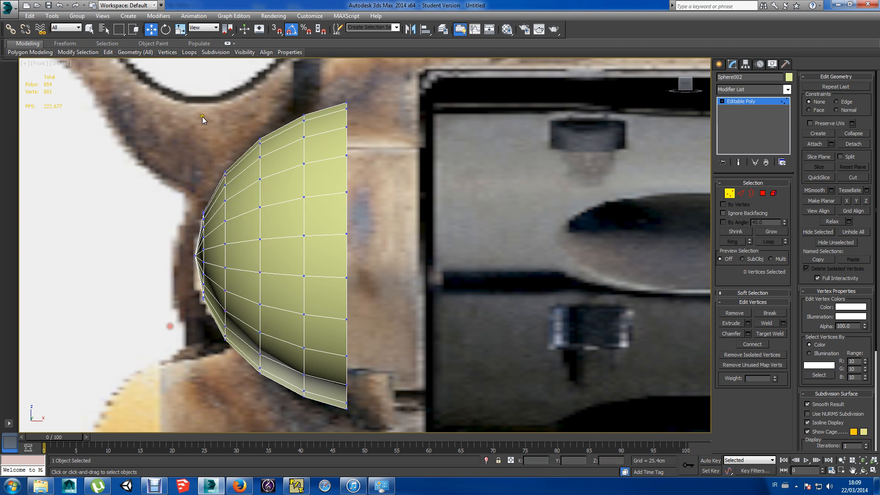
pyautogui.moveTo(174, 113); pyautogui.dragTo(280, 411)
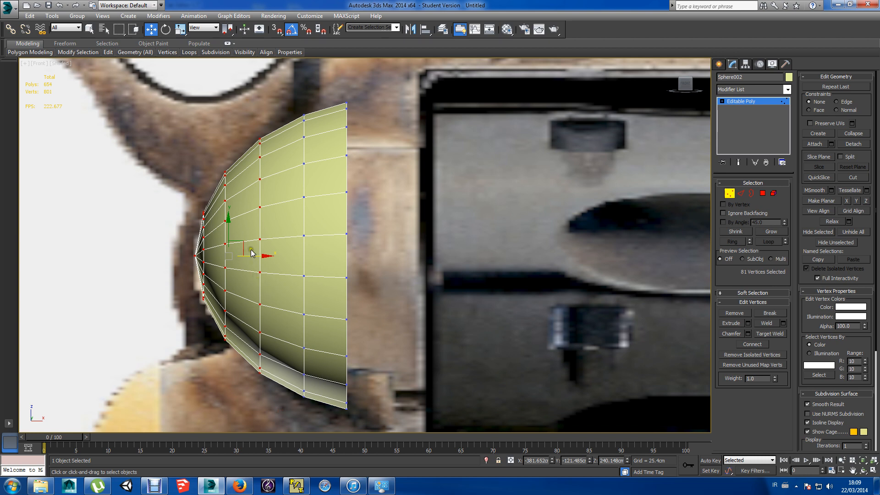
pyautogui.moveTo(254, 255); pyautogui.dragTo(248, 259)
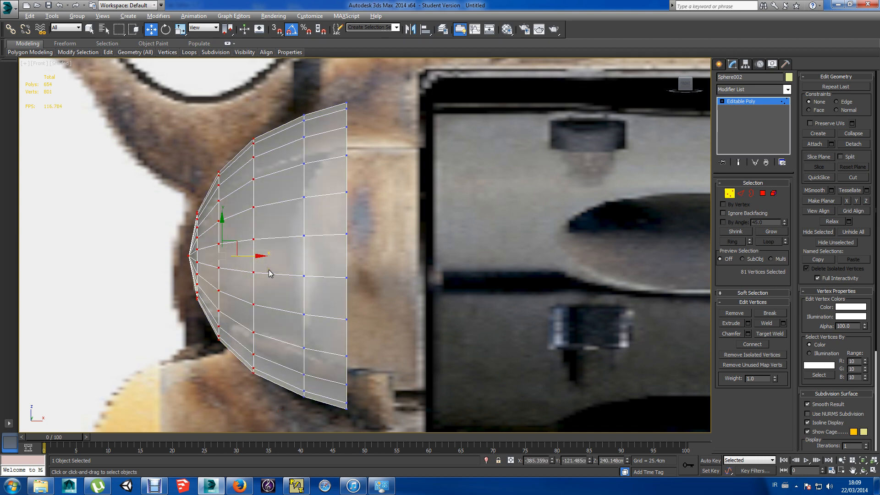
# Change the dome's object colour to dark blue, clear the vertex selection and check the shape at an angle.
pyautogui.moveTo(270, 273)
pyautogui.keyDown('alt'); pyautogui.mouseDown(button='middle')
pyautogui.moveTo(340, 272)
pyautogui.moveTo(349, 252)
pyautogui.moveTo(265, 264)
pyautogui.moveTo(249, 257)
pyautogui.moveTo(280, 275)
pyautogui.mouseUp(button='middle'); pyautogui.keyUp('alt')
pyautogui.click(787, 78)
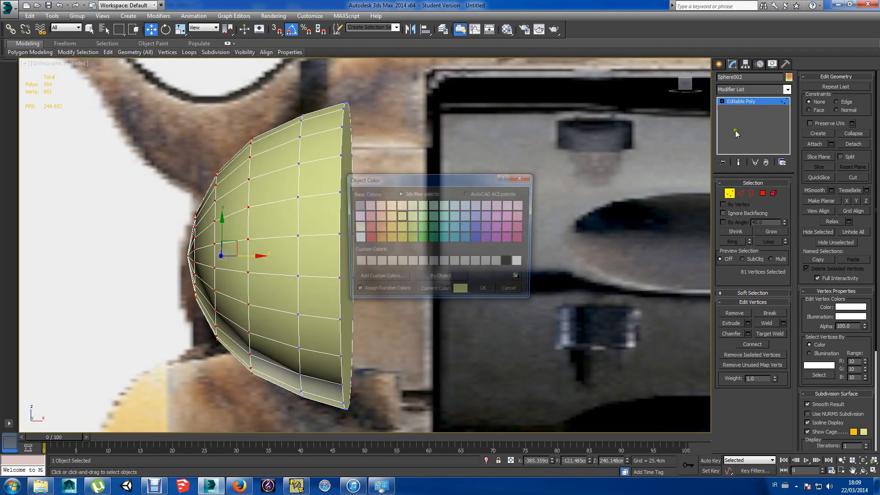
pyautogui.click(476, 238)
pyautogui.click(487, 293)
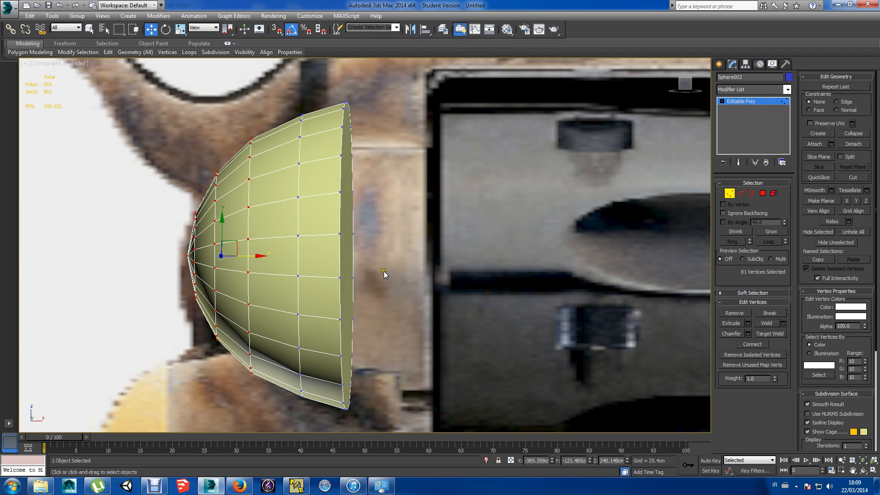
pyautogui.click(394, 245)
pyautogui.keyDown('alt'); pyautogui.moveTo(378, 204); pyautogui.dragTo(389, 200, button='middle'); pyautogui.keyUp('alt')
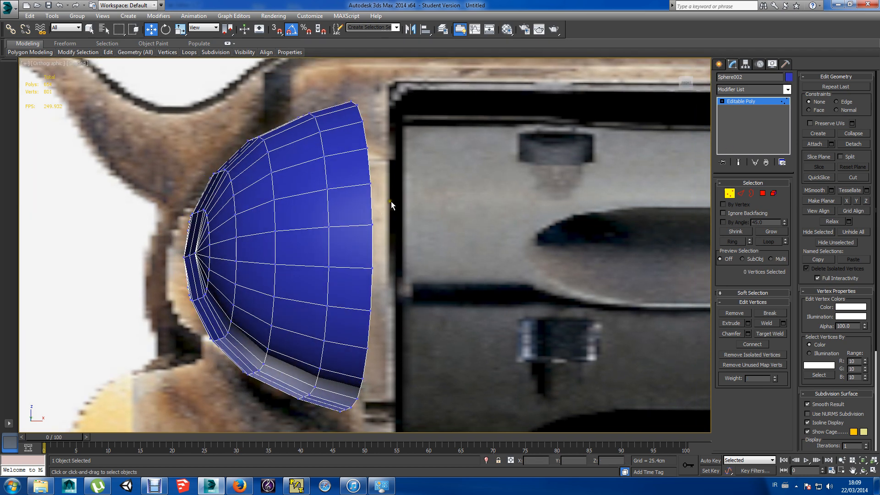
# Return to the front view and unhide all the hidden revolver parts.
pyautogui.press('f')
pyautogui.moveTo(137, 60); pyautogui.dragTo(330, 165, button='middle')
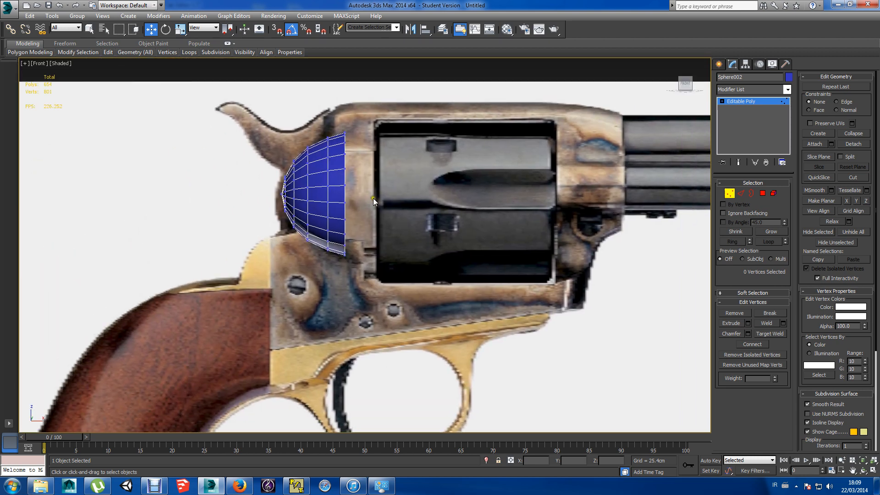
pyautogui.rightClick(362, 183)
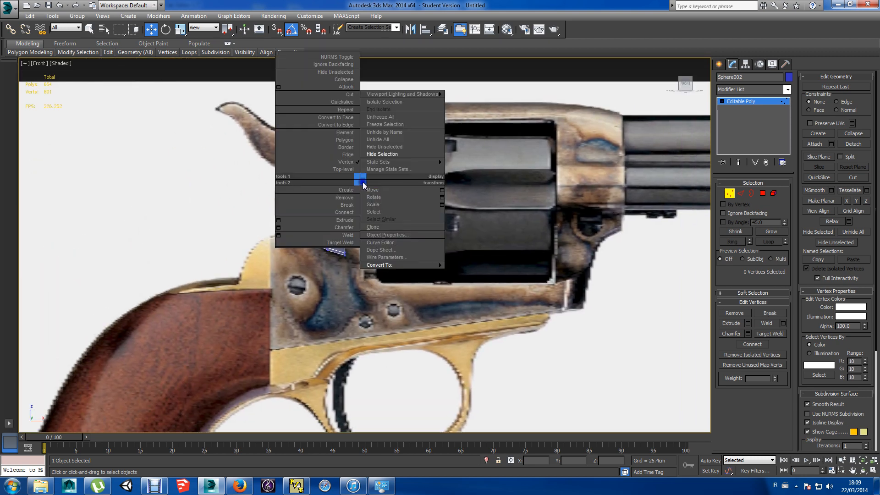
pyautogui.click(379, 155)
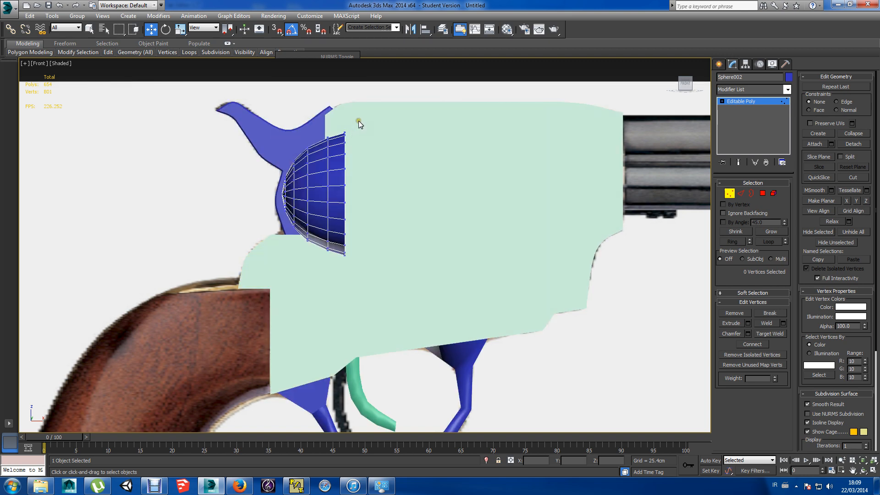
# Select the dome as a whole element and move it along Y to sit within the frame's thickness.
pyautogui.keyDown('alt'); pyautogui.moveTo(358, 124); pyautogui.dragTo(403, 133, button='middle'); pyautogui.keyUp('alt')
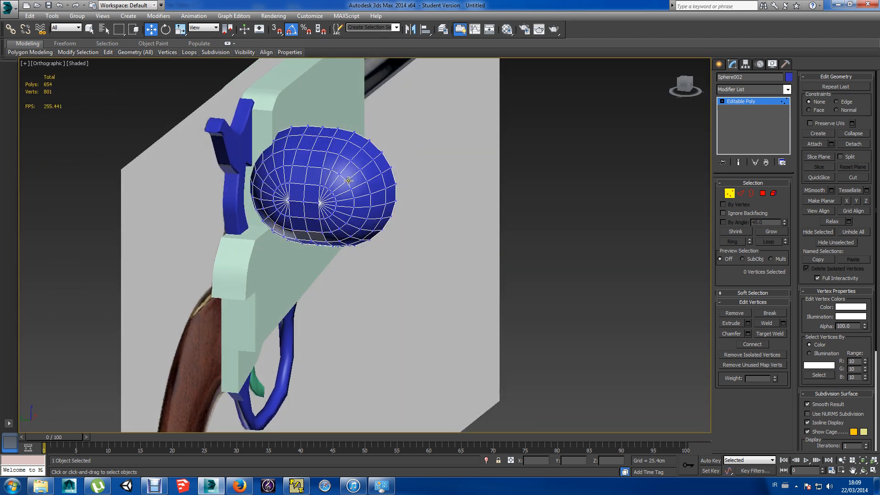
pyautogui.click(774, 193)
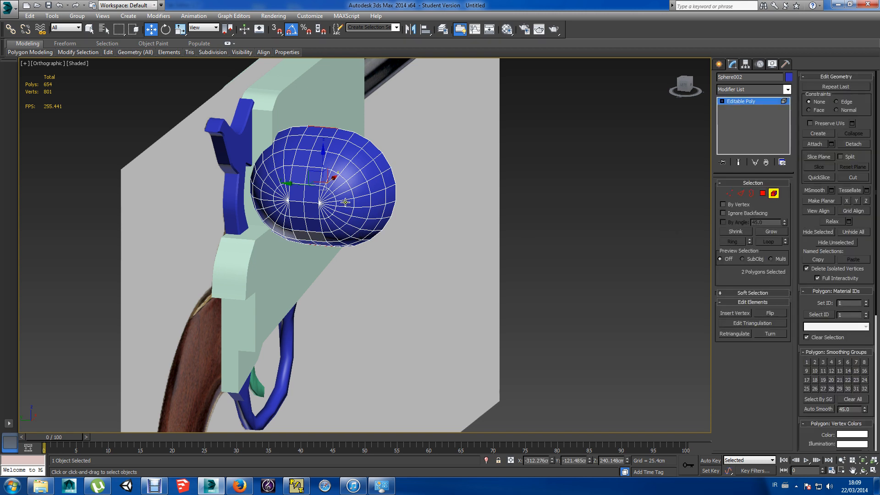
pyautogui.click(311, 190)
pyautogui.moveTo(297, 192); pyautogui.dragTo(225, 183)
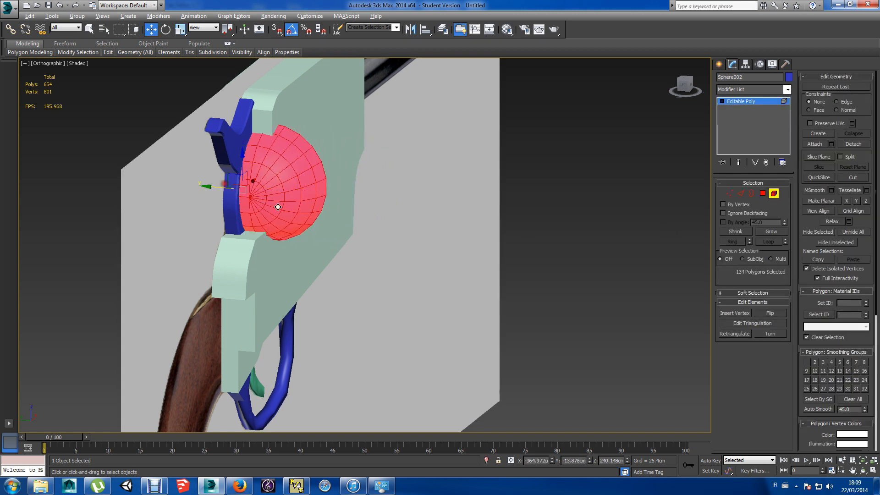
pyautogui.keyDown('alt'); pyautogui.moveTo(226, 184); pyautogui.dragTo(207, 191, button='middle'); pyautogui.keyUp('alt')
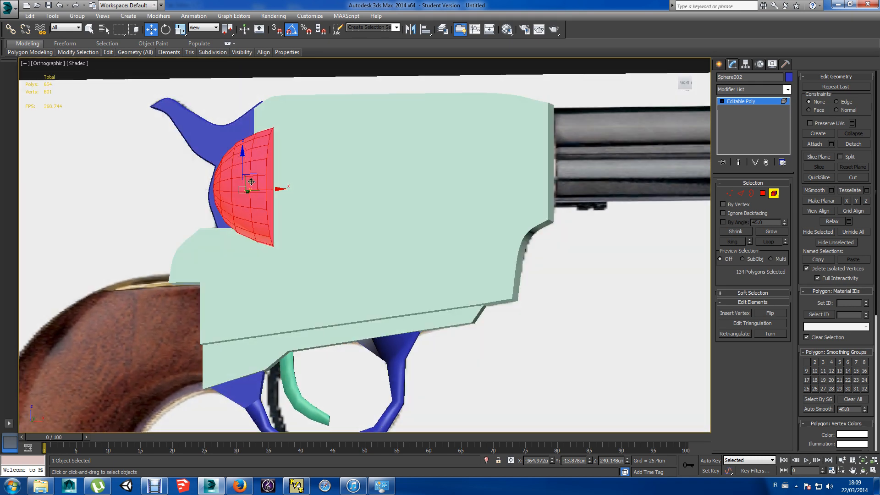
# Examine the dome's fit in the frame at an angle, clear its selection and return to the front view.
pyautogui.keyDown('alt'); pyautogui.moveTo(374, 182); pyautogui.dragTo(387, 205, button='middle'); pyautogui.keyUp('alt')
pyautogui.scroll(-2, 362, 187)
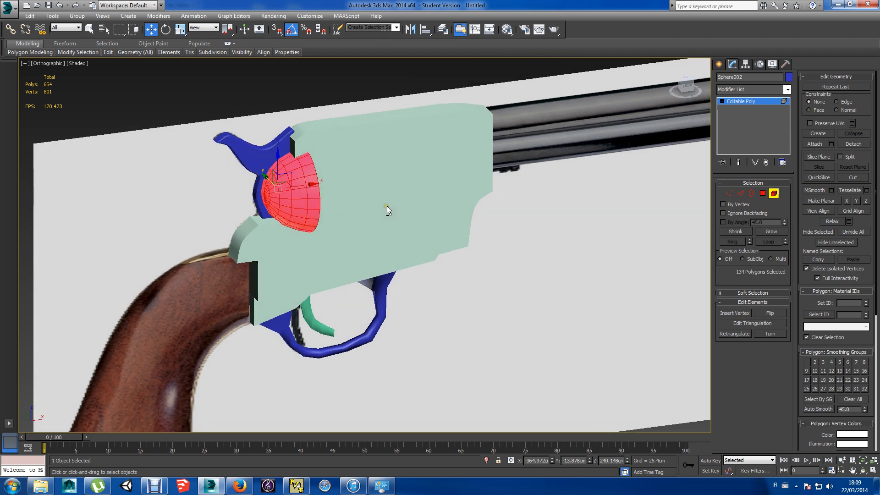
pyautogui.click(563, 322)
pyautogui.keyDown('alt'); pyautogui.moveTo(533, 314); pyautogui.dragTo(510, 290, button='middle'); pyautogui.keyUp('alt')
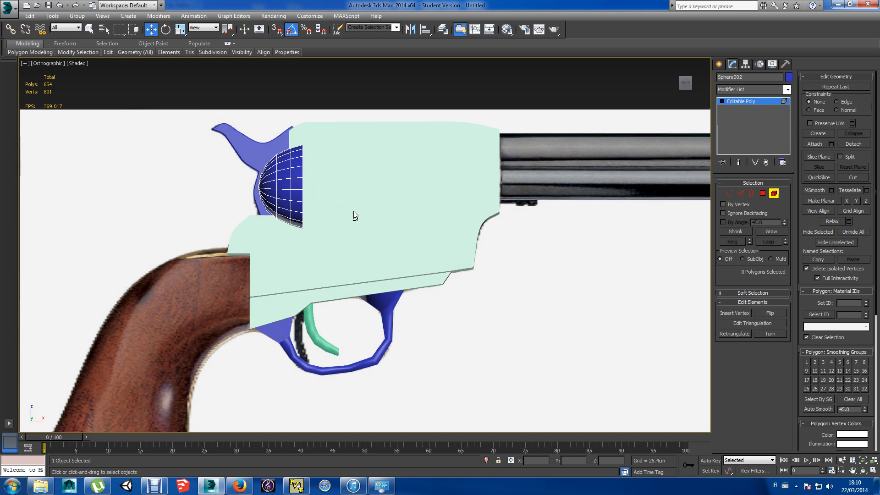
pyautogui.click(524, 256)
pyautogui.scroll(3, 467, 390)
pyautogui.scroll(-3, 397, 287)
pyautogui.moveTo(417, 304)
pyautogui.mouseDown(button='middle')
pyautogui.moveTo(442, 320)
pyautogui.moveTo(431, 310)
pyautogui.mouseUp(button='middle')
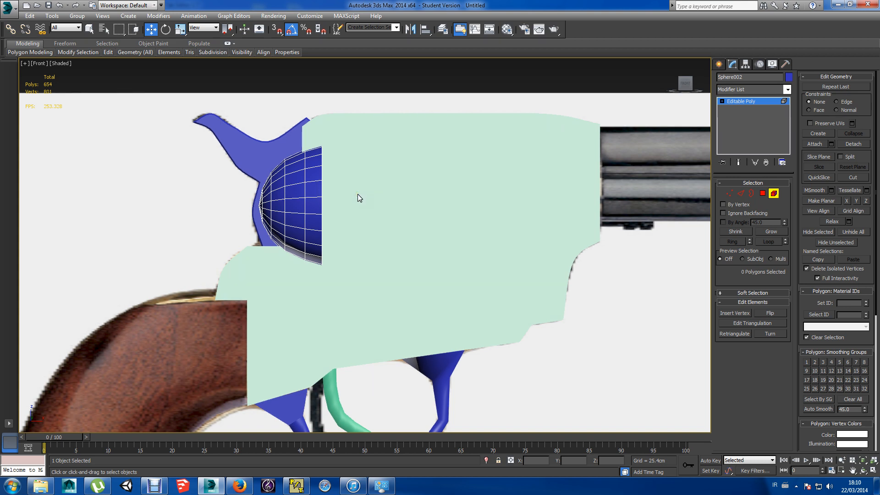
pyautogui.click(720, 65)
pyautogui.click(734, 143)
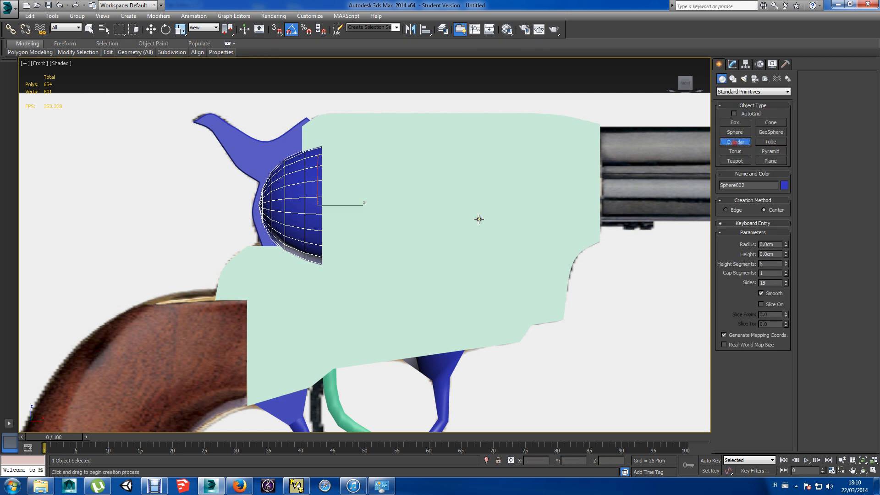
pyautogui.moveTo(383, 203); pyautogui.dragTo(409, 222)
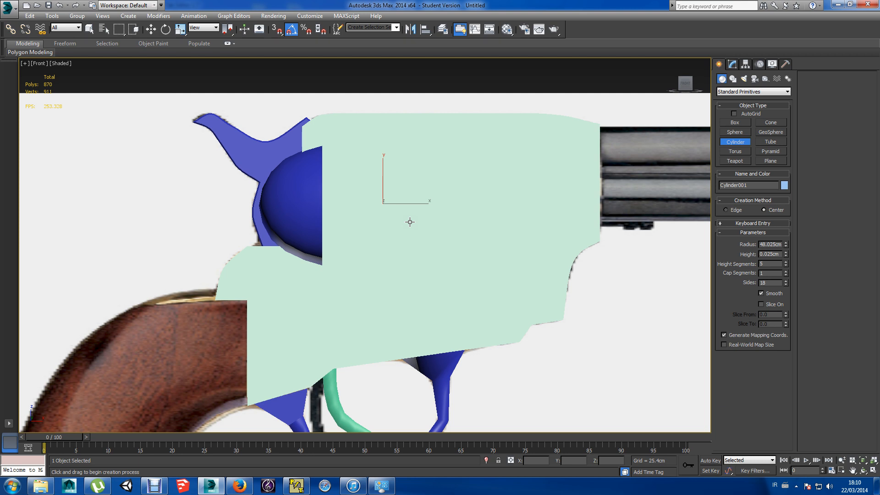
pyautogui.rightClick(409, 222)
pyautogui.moveTo(576, 383); pyautogui.dragTo(512, 311)
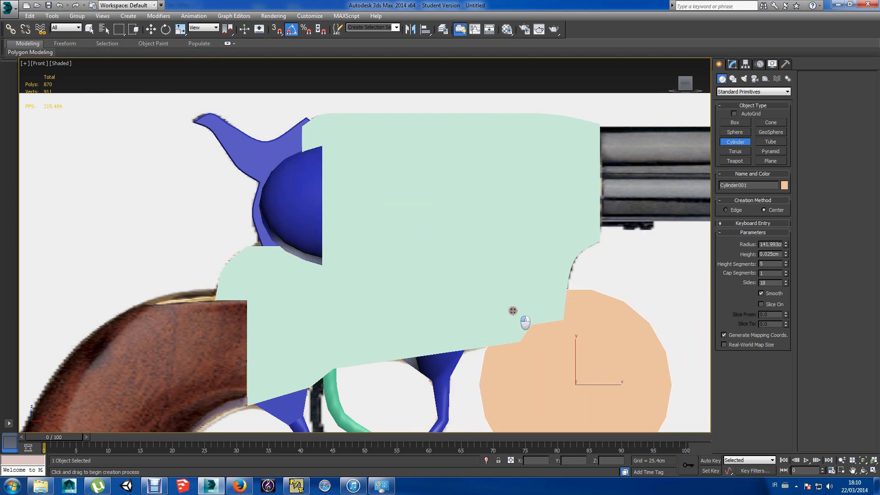
pyautogui.rightClick(622, 271)
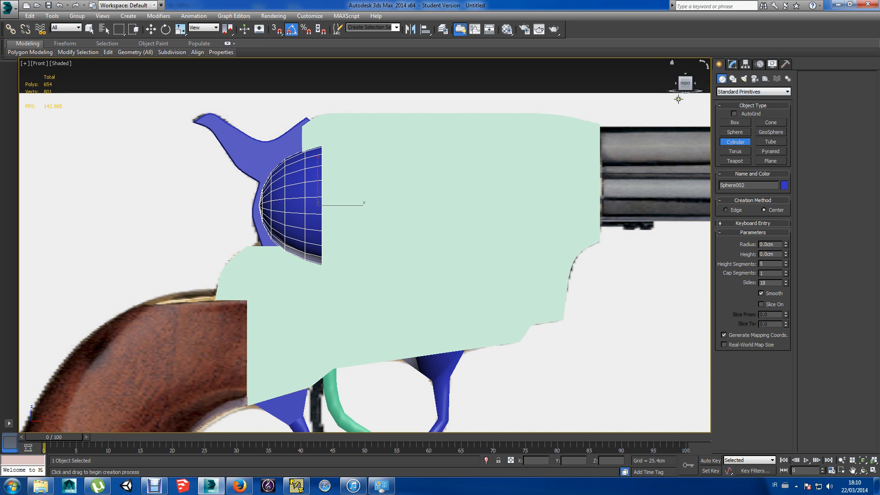
pyautogui.press('w')
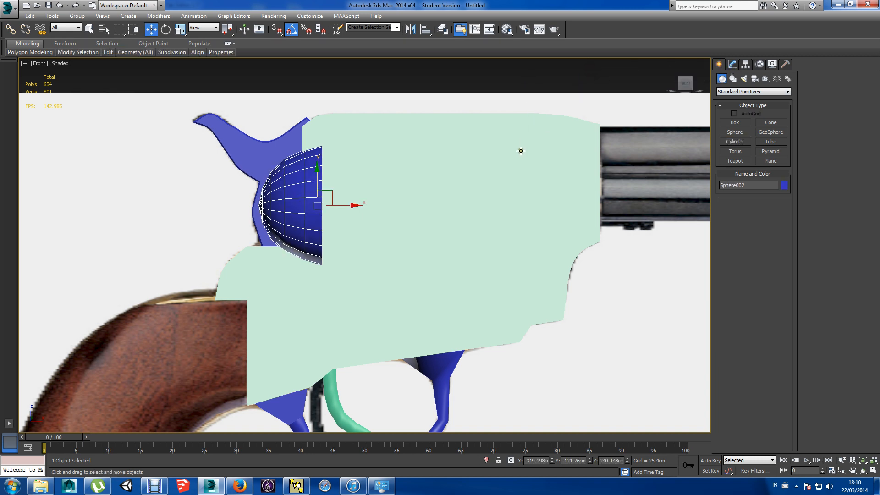
pyautogui.moveTo(317, 179); pyautogui.dragTo(235, 159)
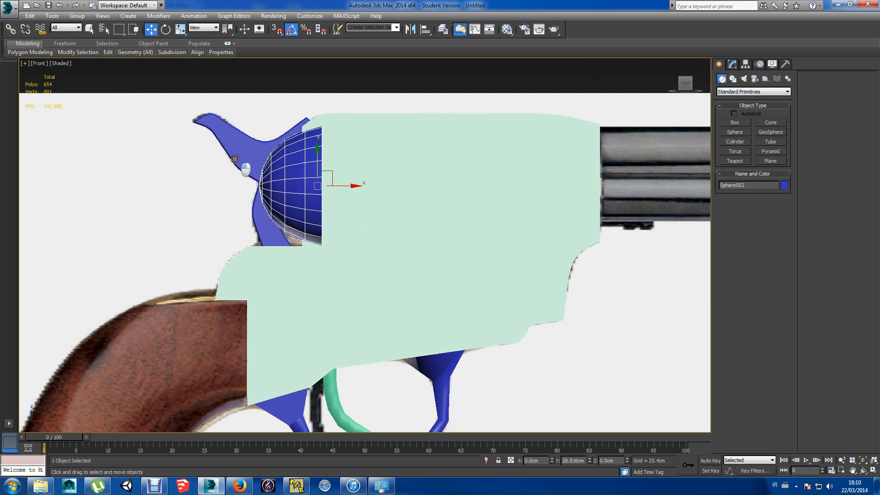
pyautogui.hotkey('ctrl', 'z')
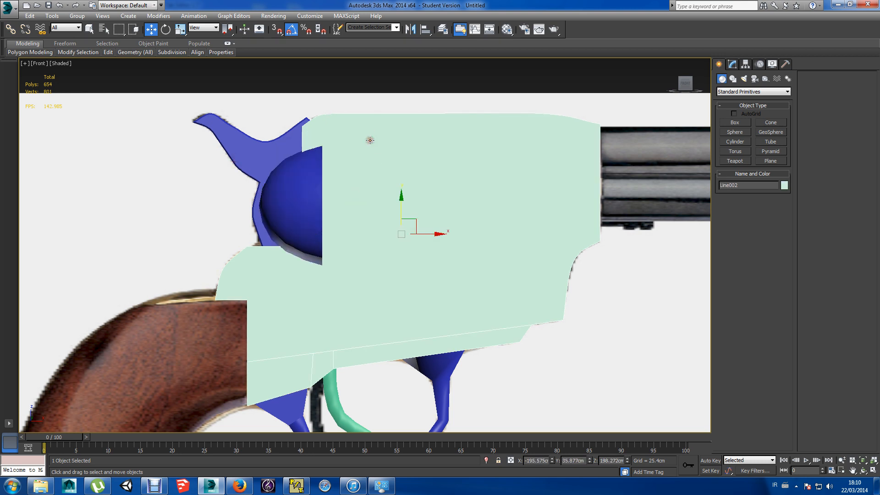
pyautogui.click(301, 325)
pyautogui.click(331, 402)
pyautogui.click(289, 412)
pyautogui.rightClick(374, 277)
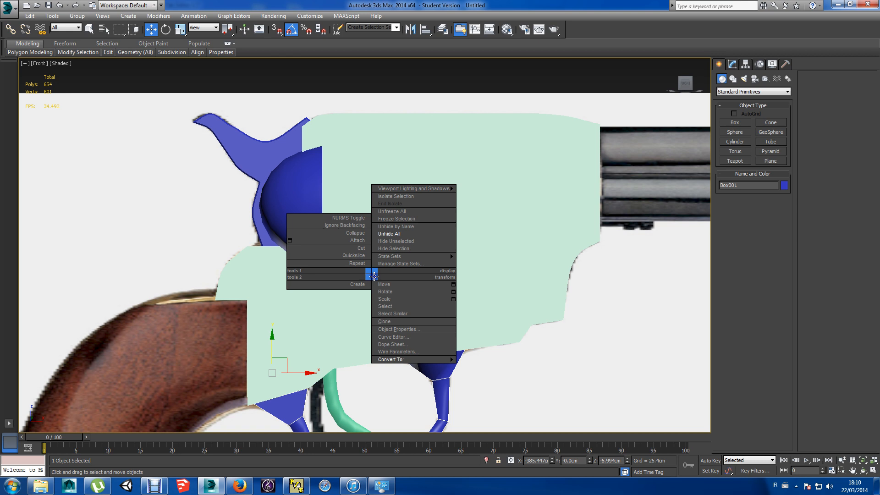
pyautogui.click(342, 342)
pyautogui.click(327, 394)
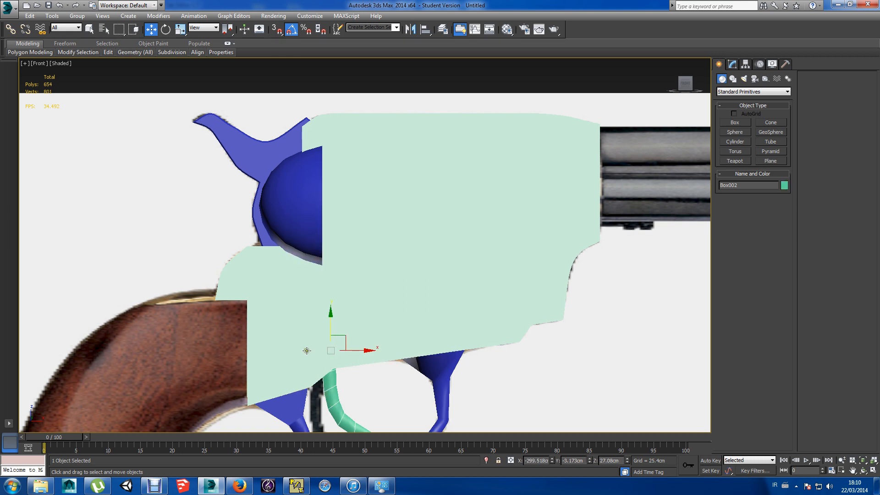
pyautogui.click(293, 356)
pyautogui.click(293, 408)
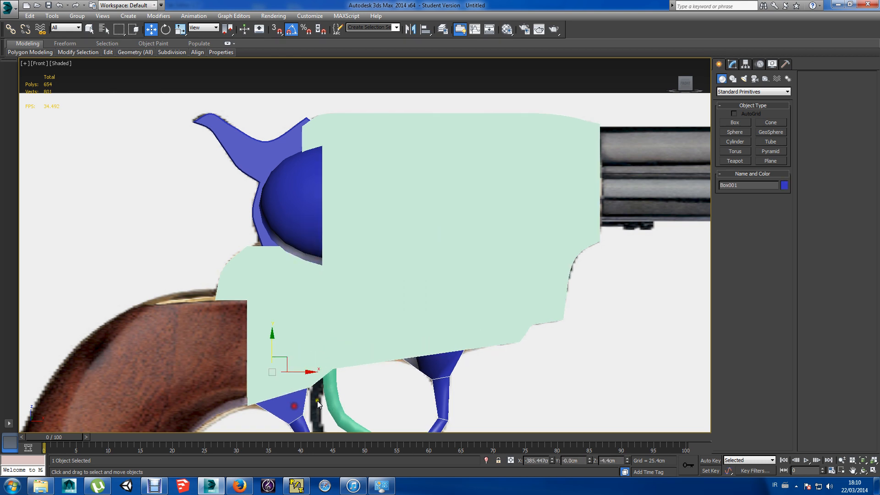
pyautogui.click(358, 388)
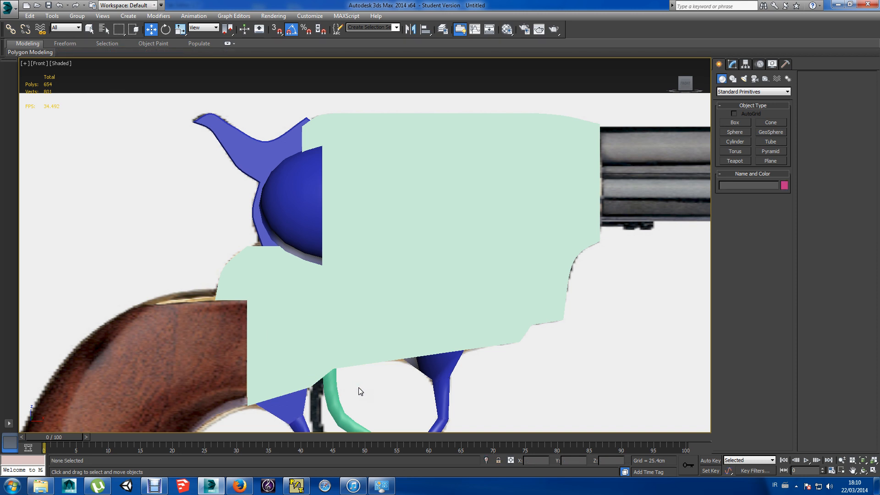
pyautogui.click(333, 387)
pyautogui.click(289, 370)
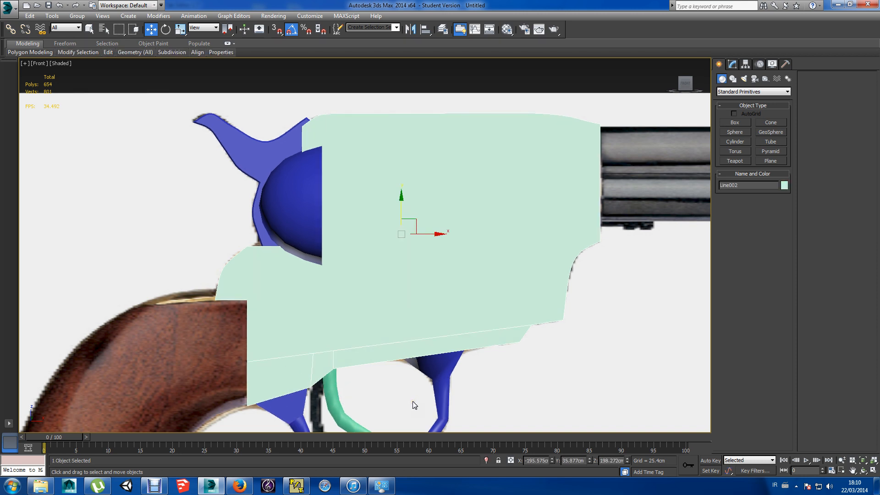
pyautogui.click(440, 358)
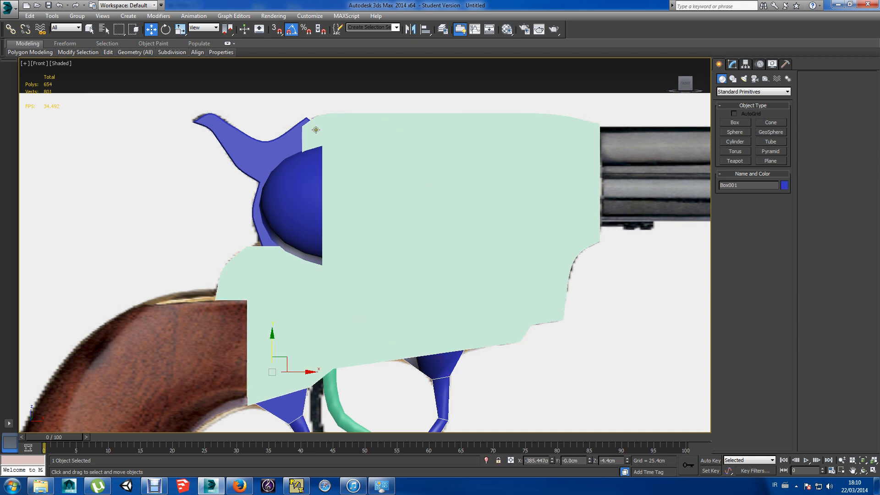
pyautogui.click(297, 192)
pyautogui.click(267, 154)
pyautogui.click(293, 186)
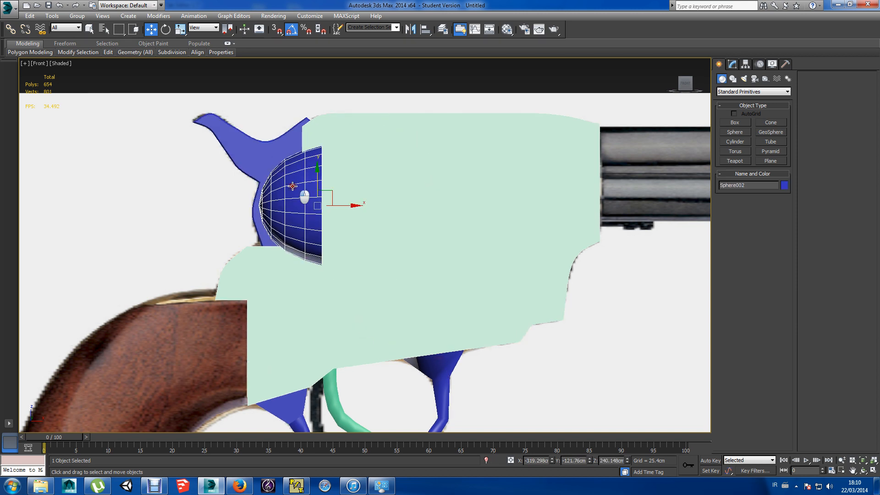
pyautogui.click(264, 165)
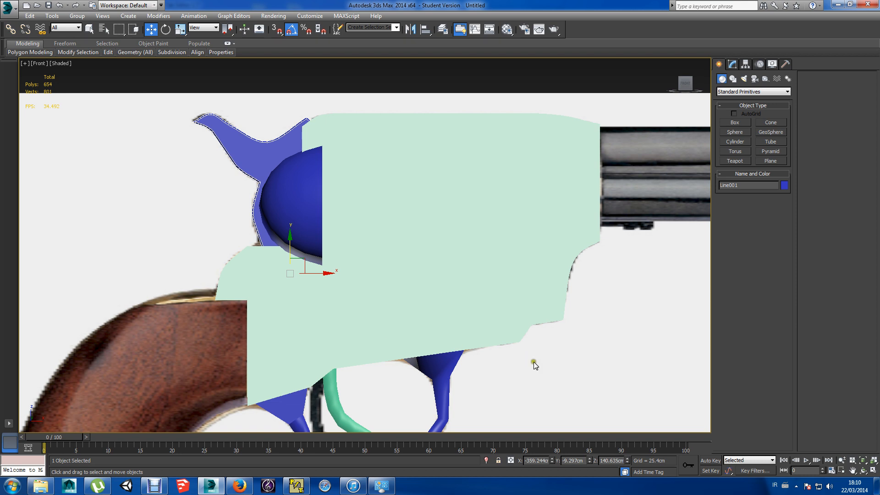
# Select the frame, dome, hammer, trigger and trigger guard together and hide them to uncover the reference image.
pyautogui.moveTo(557, 384); pyautogui.dragTo(220, 142)
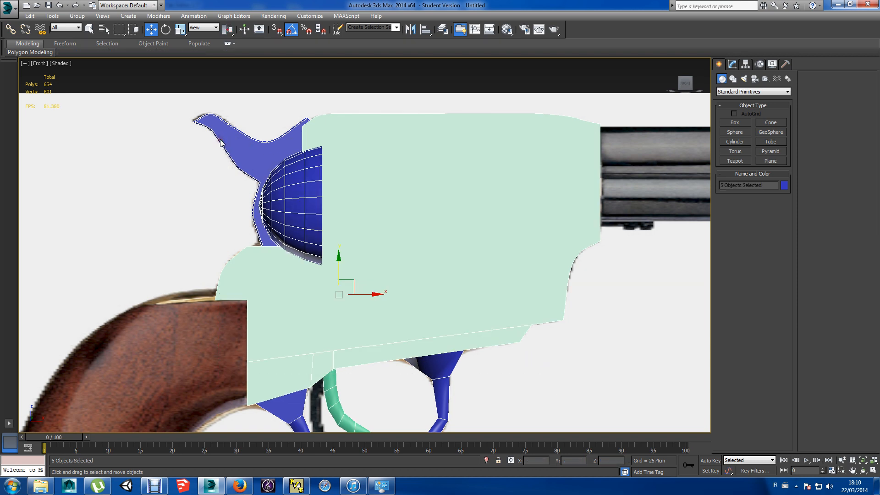
pyautogui.rightClick(484, 91)
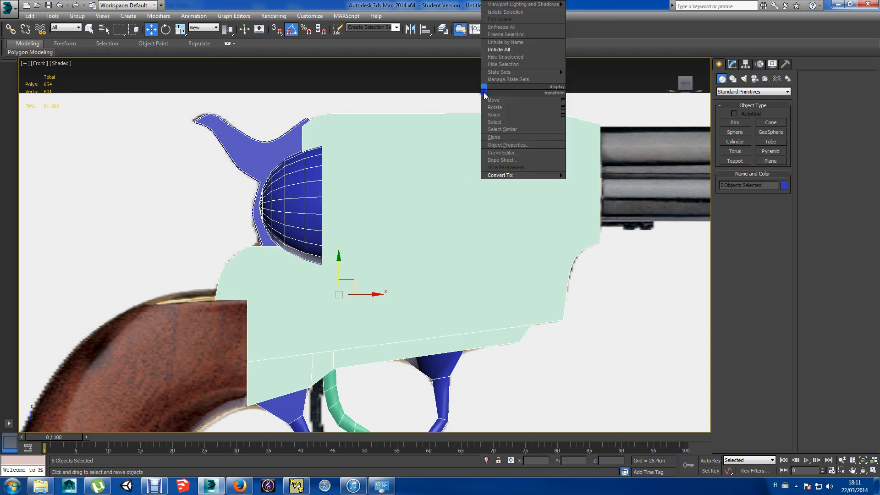
pyautogui.click(504, 65)
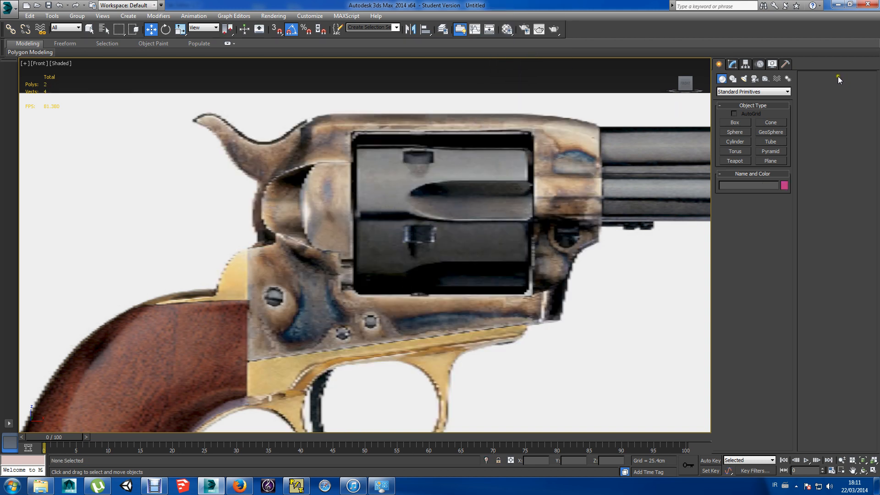
# Create a cylinder of about 114.5 cm radius and 53 cm height over the reference drum and rotate it 90° about the view's Y axis.
pyautogui.click(741, 142)
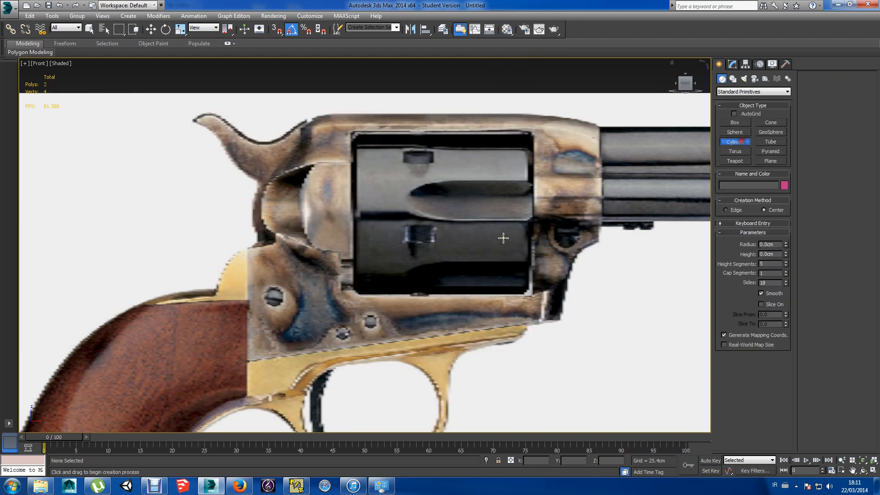
pyautogui.moveTo(358, 213); pyautogui.dragTo(435, 226)
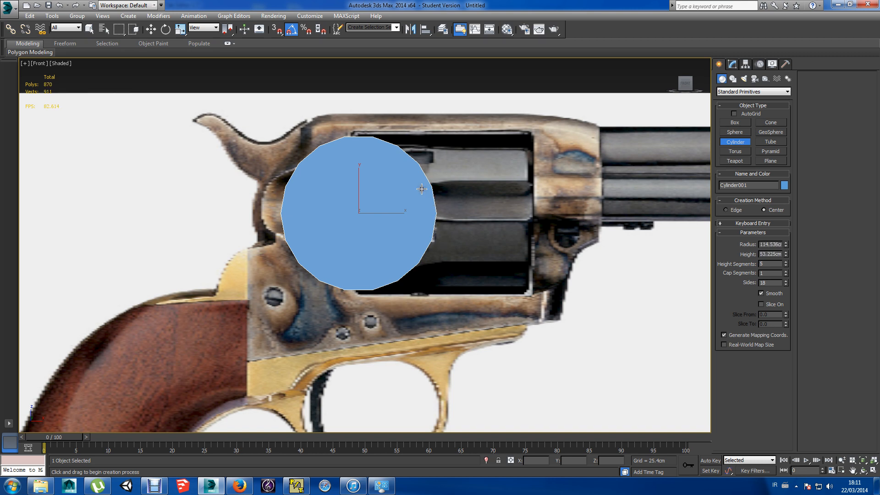
pyautogui.press('e')
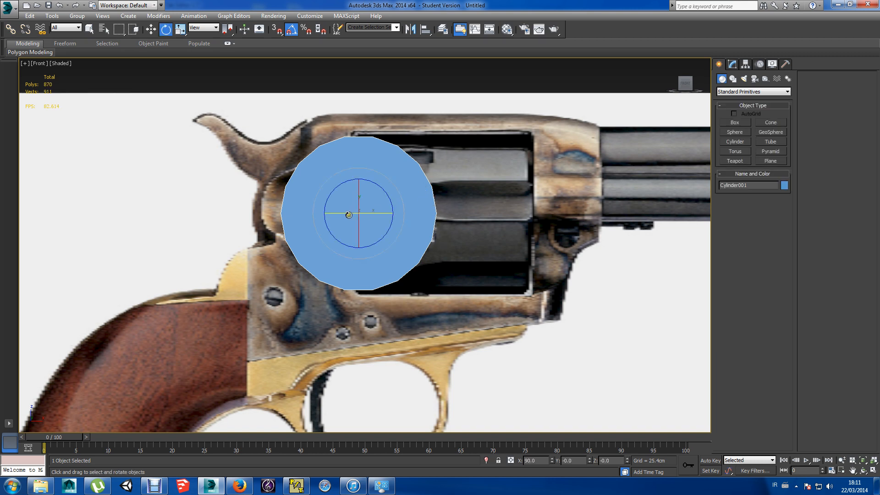
pyautogui.moveTo(349, 215); pyautogui.dragTo(402, 224)
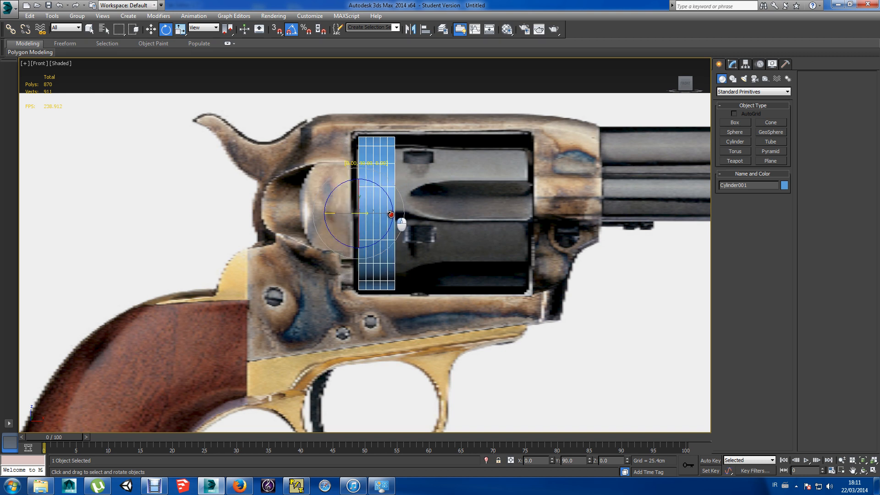
# Set the cylinder to 1 height segment and 20 sides.
pyautogui.click(732, 65)
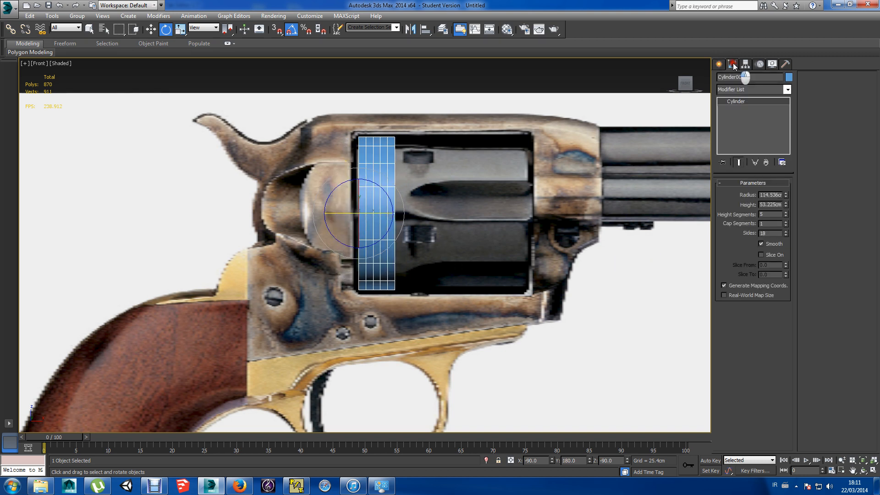
pyautogui.rightClick(786, 216)
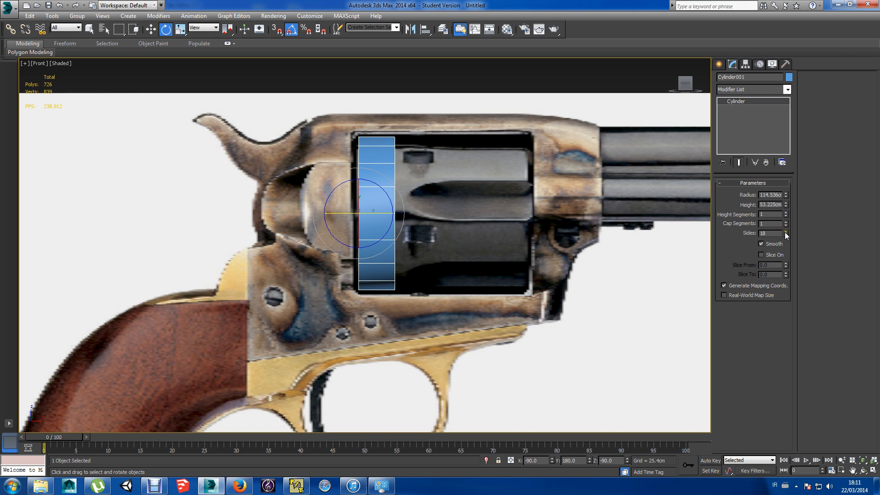
pyautogui.moveTo(770, 234); pyautogui.dragTo(737, 236)
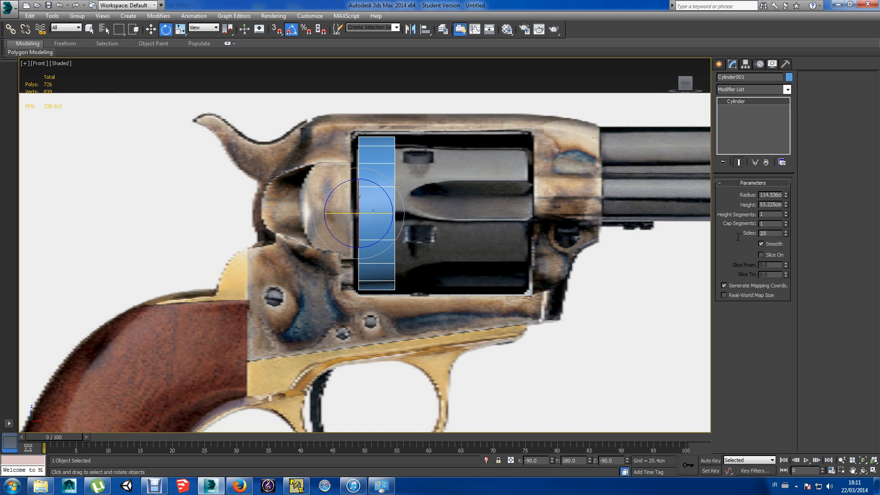
pyautogui.press('Return')
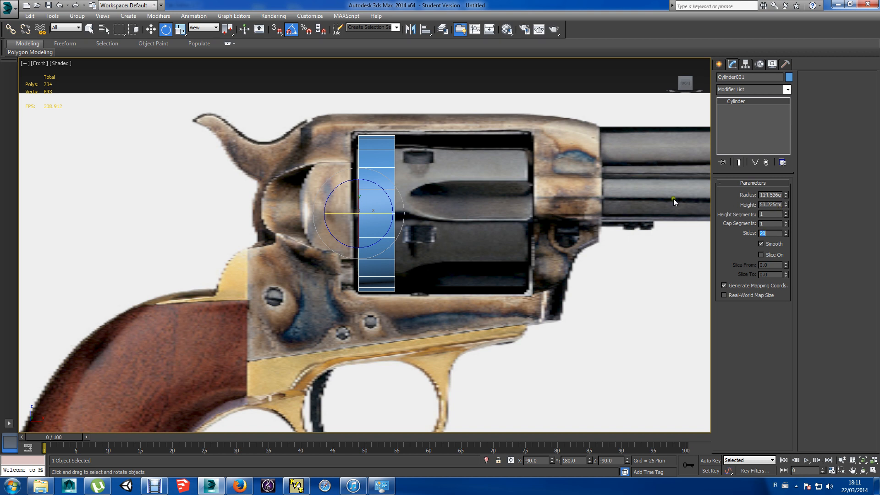
# Lengthen the cylinder to about 250 cm to match the reference drum and isolate it at an angled view.
pyautogui.moveTo(786, 206); pyautogui.dragTo(741, 35)
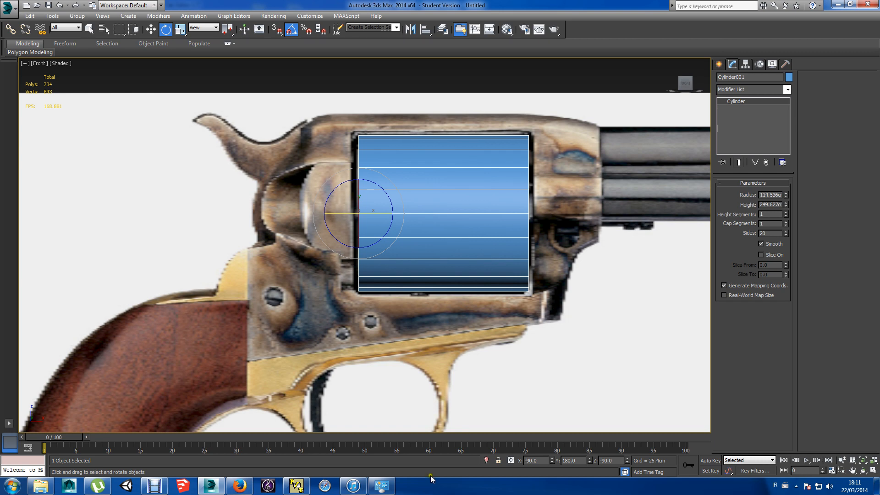
pyautogui.click(487, 459)
pyautogui.keyDown('alt'); pyautogui.moveTo(461, 311); pyautogui.dragTo(417, 313, button='middle'); pyautogui.keyUp('alt')
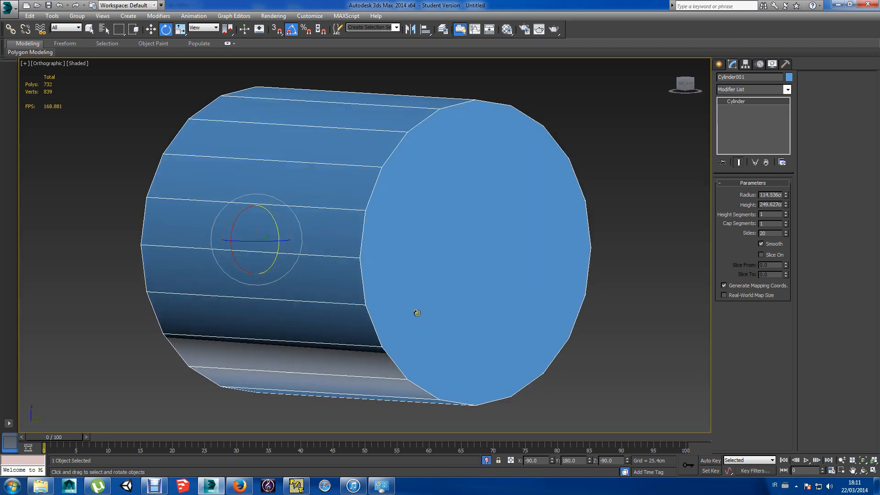
# Convert the cylinder to an editable poly and select the polygons of both end caps.
pyautogui.rightClick(495, 240)
pyautogui.moveTo(550, 324)
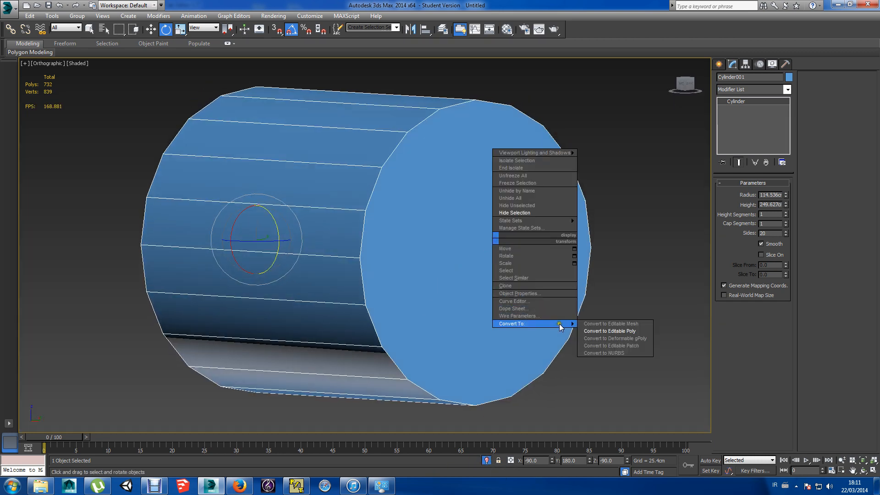
pyautogui.click(612, 331)
pyautogui.click(762, 193)
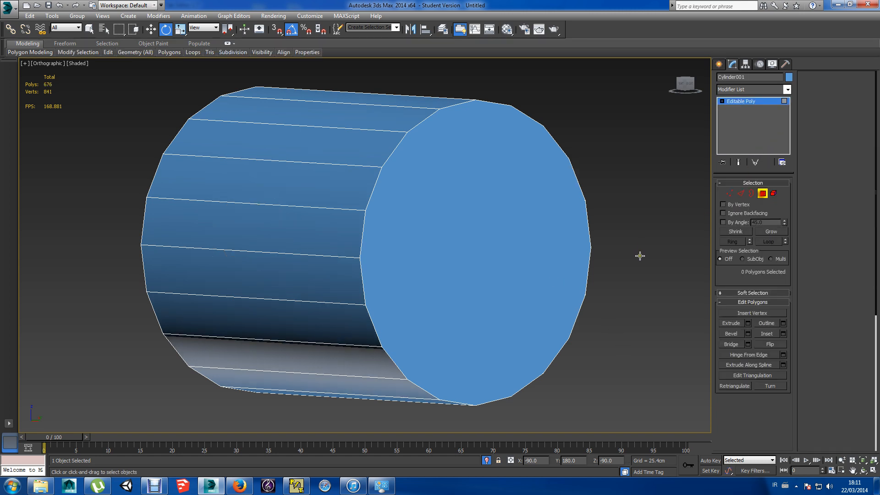
pyautogui.click(469, 294)
pyautogui.keyDown('alt'); pyautogui.moveTo(401, 300); pyautogui.dragTo(349, 260, button='middle'); pyautogui.keyUp('alt')
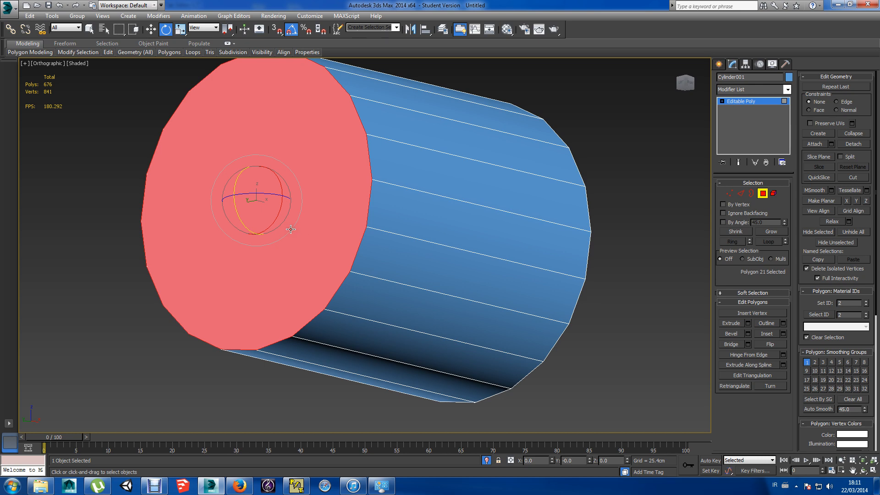
pyautogui.moveTo(385, 260); pyautogui.dragTo(273, 290, button='middle')
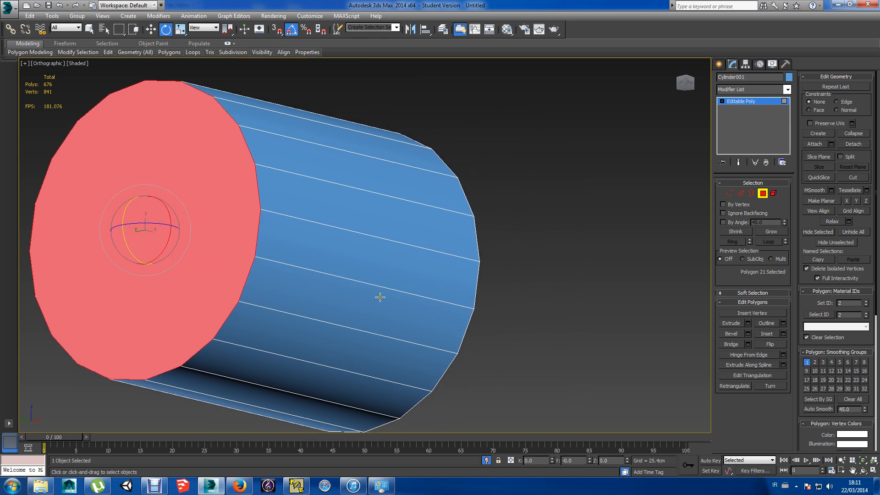
pyautogui.moveTo(382, 297)
pyautogui.mouseDown(button='middle')
pyautogui.moveTo(341, 310)
pyautogui.moveTo(432, 289)
pyautogui.moveTo(369, 304)
pyautogui.mouseUp(button='middle')
pyautogui.keyDown('alt'); pyautogui.moveTo(449, 302); pyautogui.dragTo(359, 308, button='middle'); pyautogui.keyUp('alt')
pyautogui.click(528, 223)
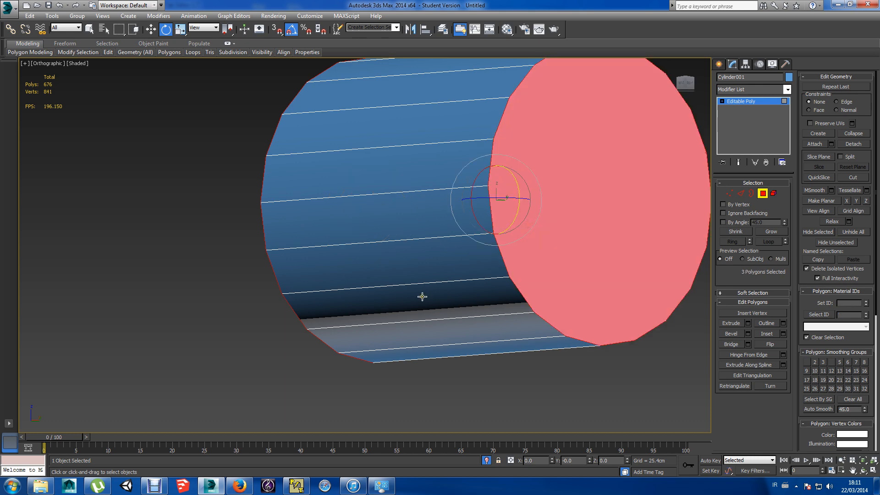
pyautogui.keyDown('alt'); pyautogui.moveTo(422, 297); pyautogui.dragTo(446, 312, button='middle'); pyautogui.keyUp('alt')
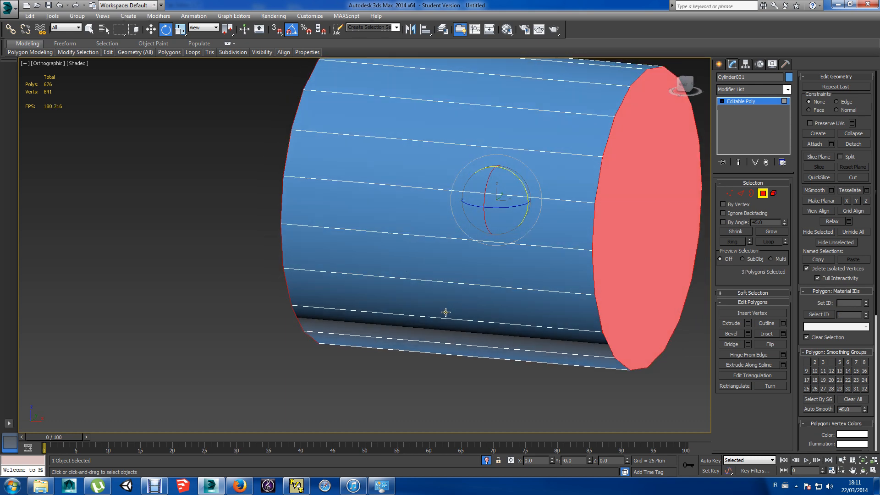
# Switch the end-cap bevel to Local Normal and try a height of about 4.55 cm with a -2.54 cm outline.
pyautogui.click(748, 334)
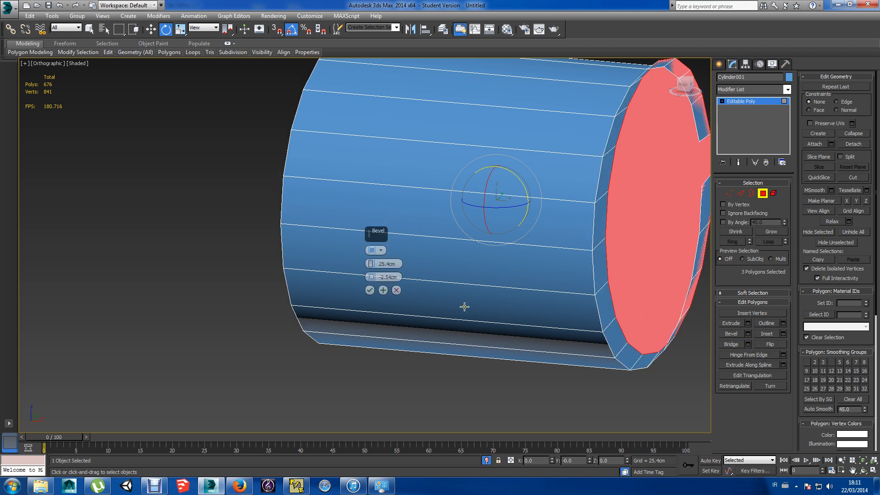
pyautogui.scroll(-2, 366, 268)
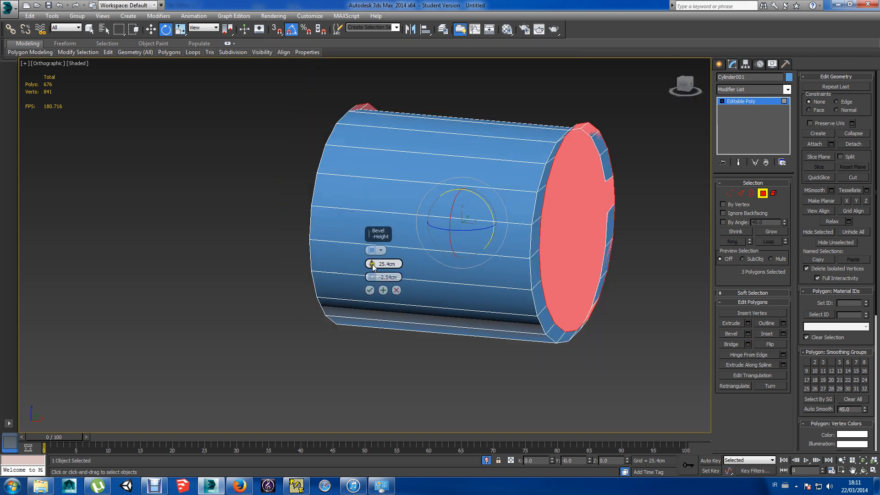
pyautogui.click(381, 249)
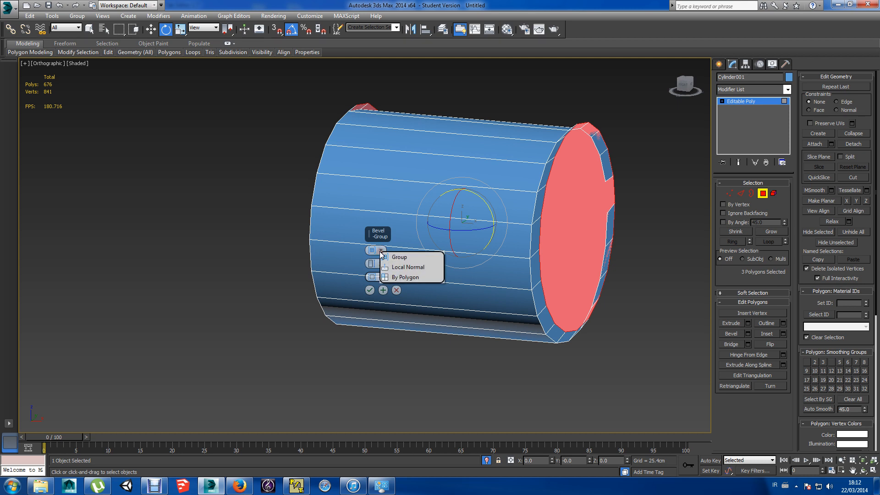
pyautogui.click(389, 267)
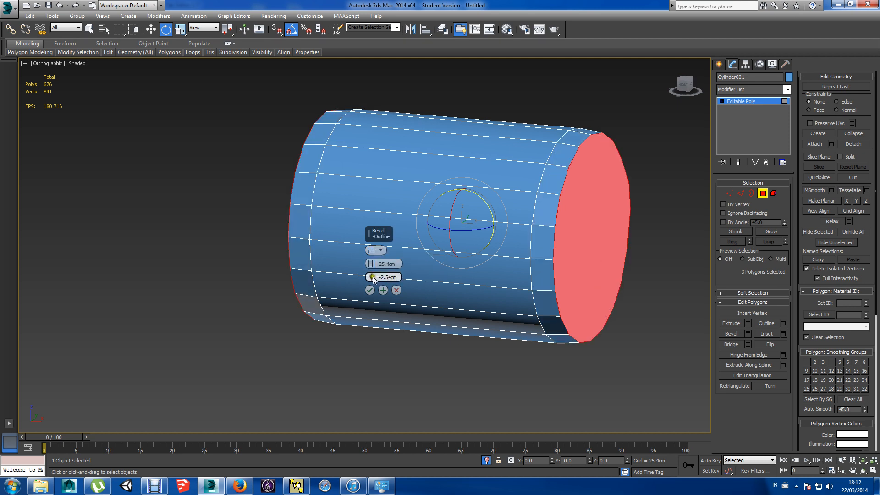
pyautogui.moveTo(371, 268); pyautogui.dragTo(365, 286)
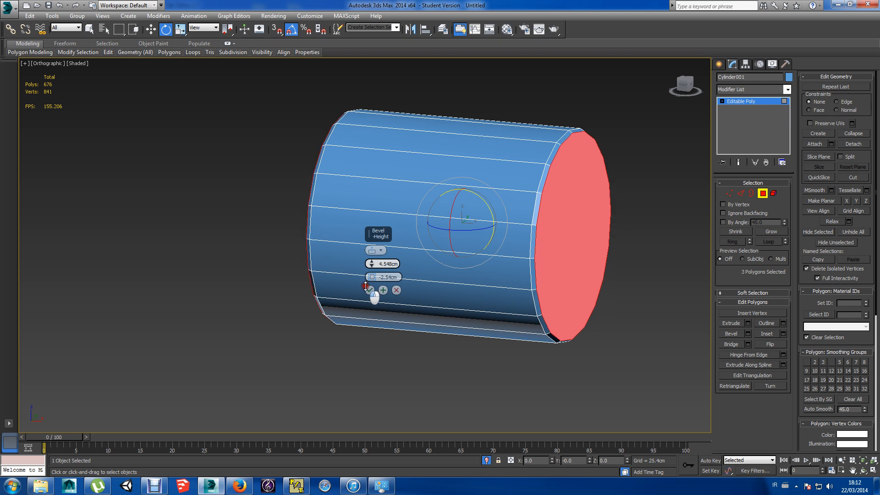
pyautogui.moveTo(418, 327); pyautogui.dragTo(453, 321, button='middle')
pyautogui.moveTo(414, 330)
pyautogui.mouseDown()
pyautogui.moveTo(413, 344)
pyautogui.moveTo(411, 335)
pyautogui.mouseUp()
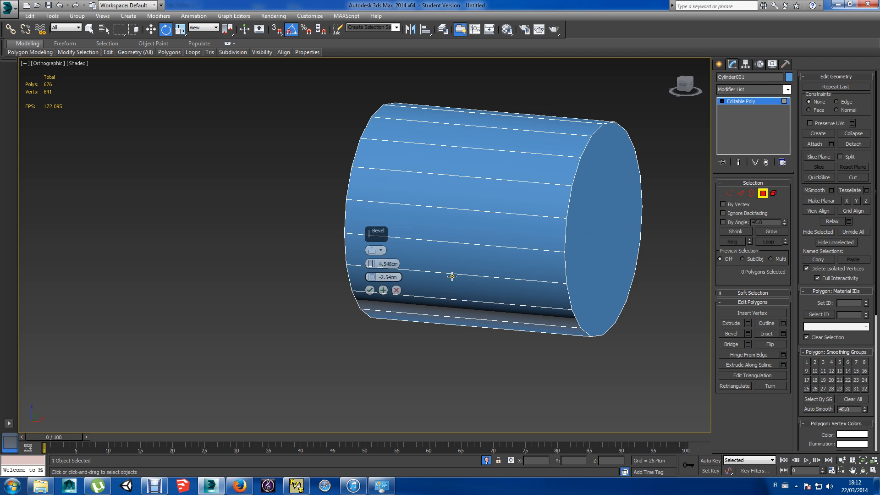
# Reselect both end caps, bevel them with a height of about 3.58 cm and a -2.54 cm outline, and clear the selection.
pyautogui.click(585, 258)
pyautogui.keyDown('alt'); pyautogui.moveTo(440, 285); pyautogui.dragTo(445, 263, button='middle'); pyautogui.keyUp('alt')
pyautogui.keyDown('ctrl'); pyautogui.click(445, 264); pyautogui.keyUp('ctrl')
pyautogui.keyDown('alt'); pyautogui.moveTo(501, 299); pyautogui.dragTo(474, 300, button='middle'); pyautogui.keyUp('alt')
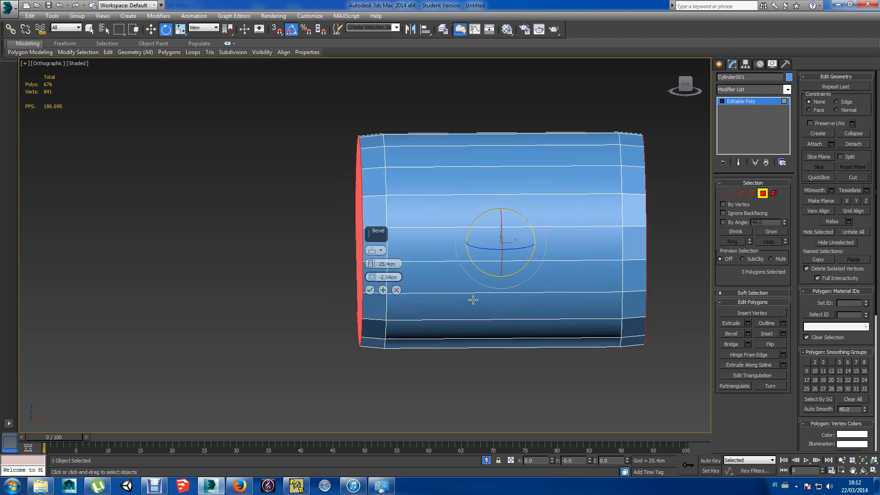
pyautogui.moveTo(371, 264); pyautogui.dragTo(373, 291)
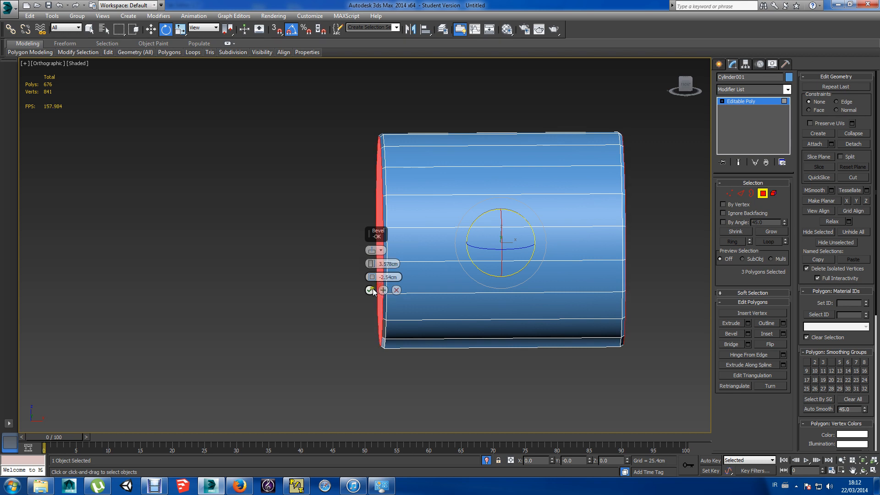
pyautogui.click(369, 290)
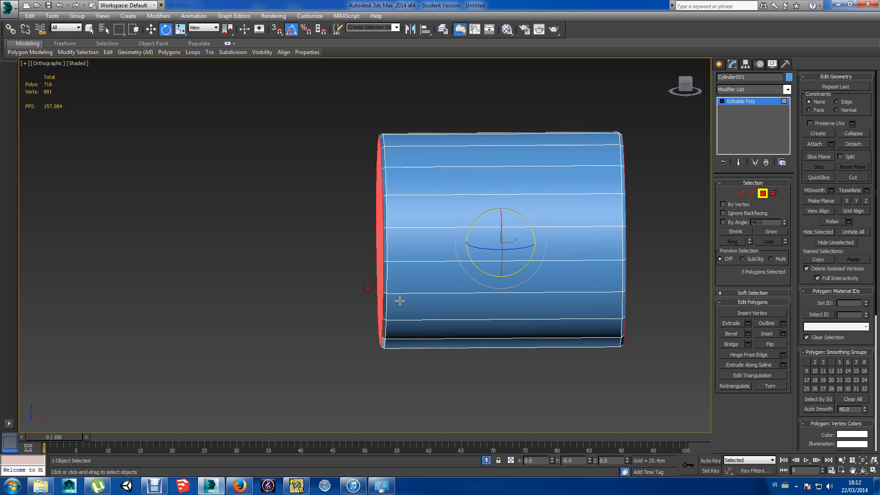
pyautogui.moveTo(586, 373); pyautogui.dragTo(504, 346, button='middle')
pyautogui.click(519, 361)
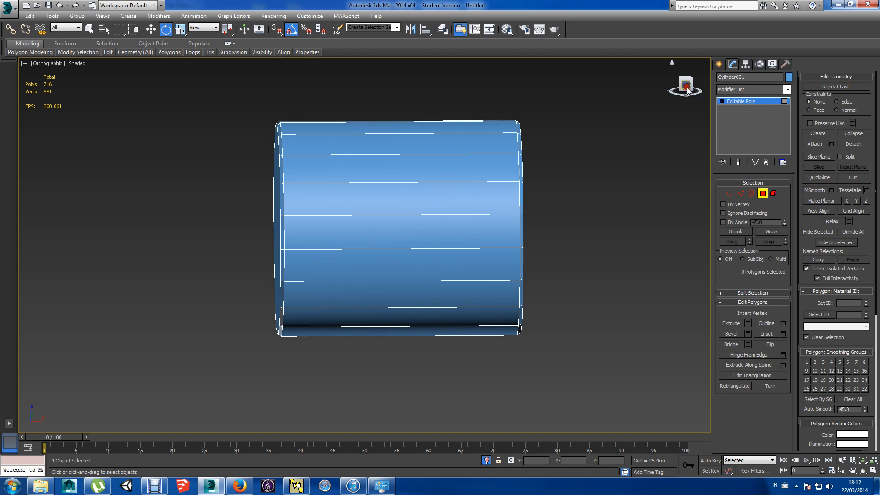
# Show the drum in the front view at element level and end its isolation to compare it with the reference image.
pyautogui.press('f')
pyautogui.moveTo(551, 289); pyautogui.dragTo(512, 328, button='middle')
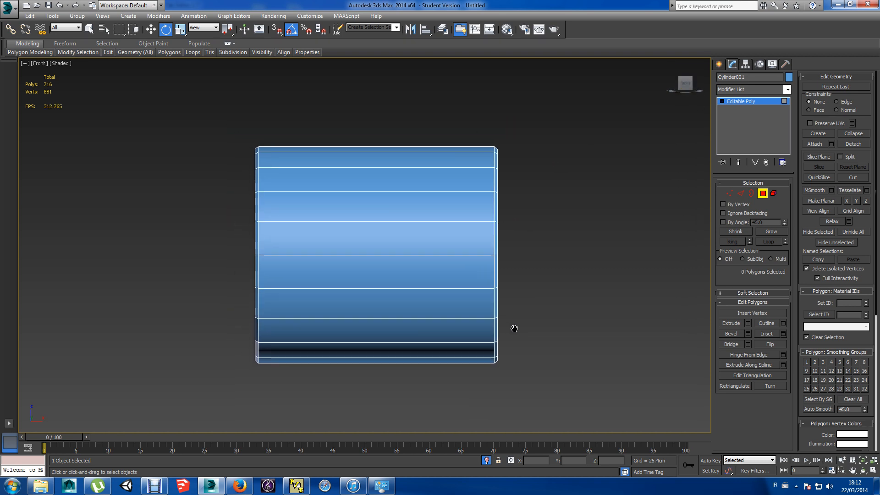
pyautogui.click(774, 194)
pyautogui.click(477, 265)
pyautogui.click(554, 298)
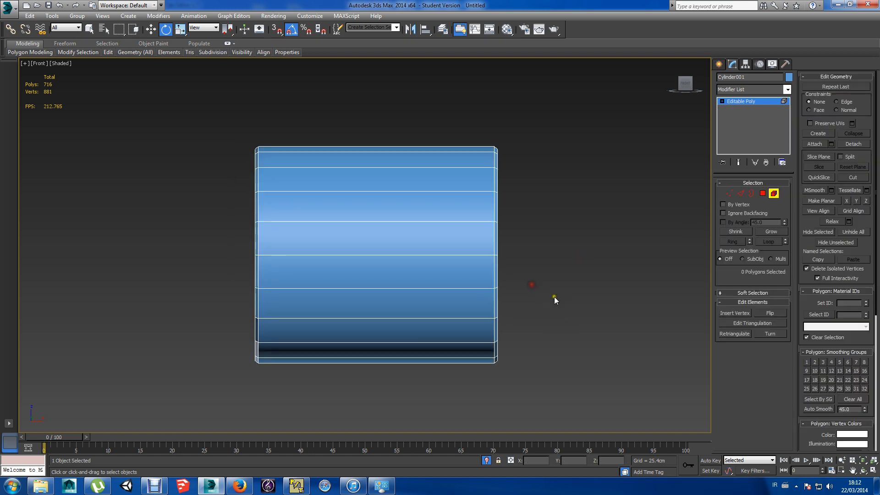
pyautogui.moveTo(541, 306)
pyautogui.mouseDown(button='middle')
pyautogui.moveTo(511, 311)
pyautogui.moveTo(519, 305)
pyautogui.mouseUp(button='middle')
pyautogui.moveTo(525, 297)
pyautogui.mouseDown()
pyautogui.moveTo(510, 325)
pyautogui.moveTo(525, 329)
pyautogui.mouseUp()
pyautogui.click(523, 313)
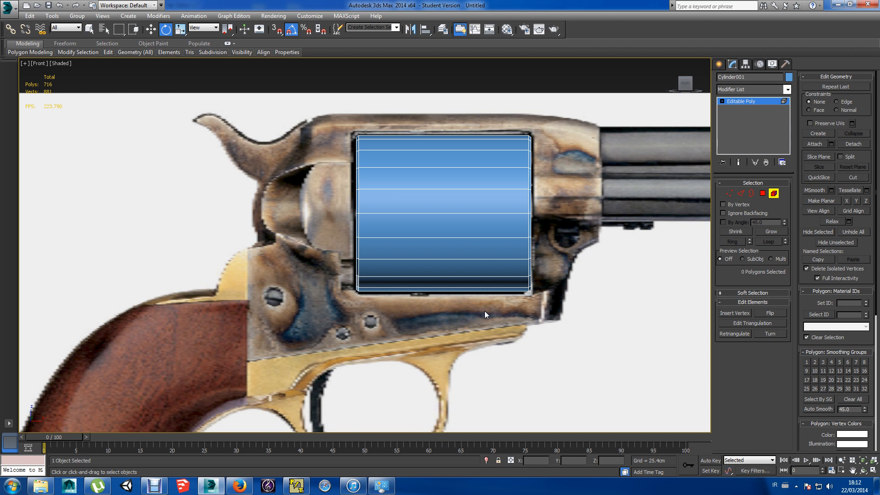
# Start a standard Sphere primitive over the drum in the front view.
pyautogui.click(719, 64)
pyautogui.click(735, 132)
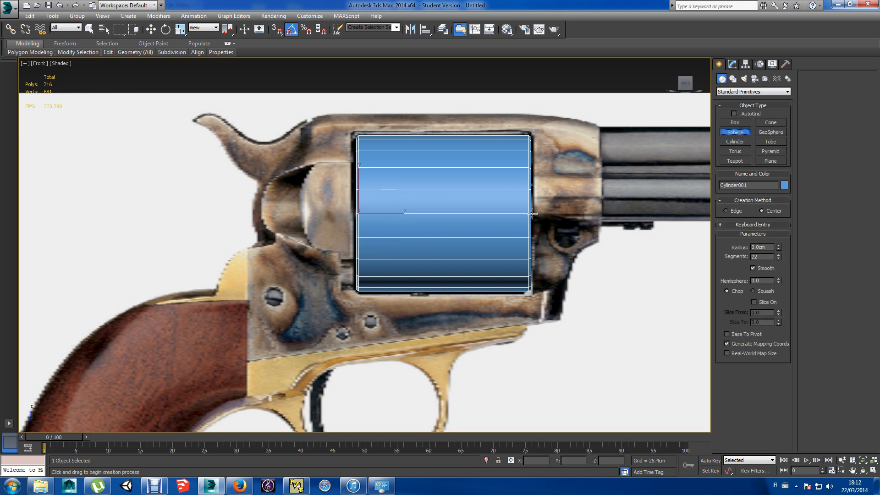
# Create a sphere with a radius of about 23 cm centred on the midpoint of the cylinder's barrel-side edge.
pyautogui.moveTo(532, 213); pyautogui.dragTo(548, 219)
pyautogui.press('e')
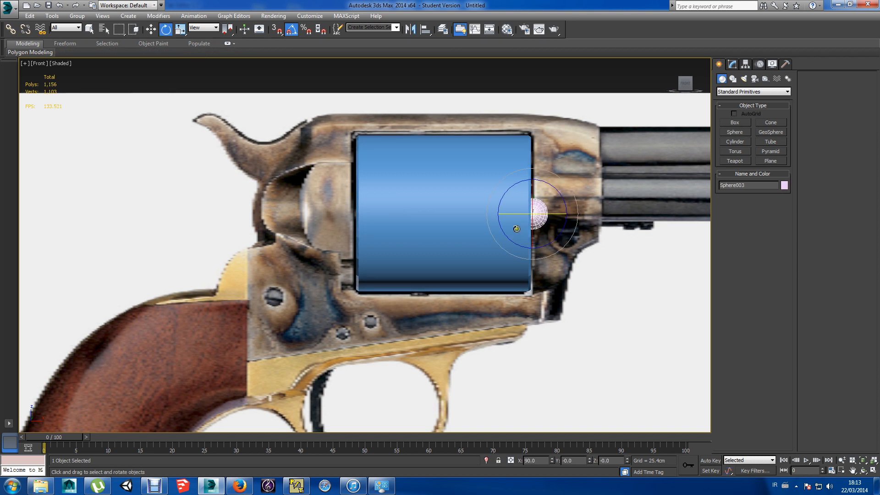
pyautogui.click(462, 229)
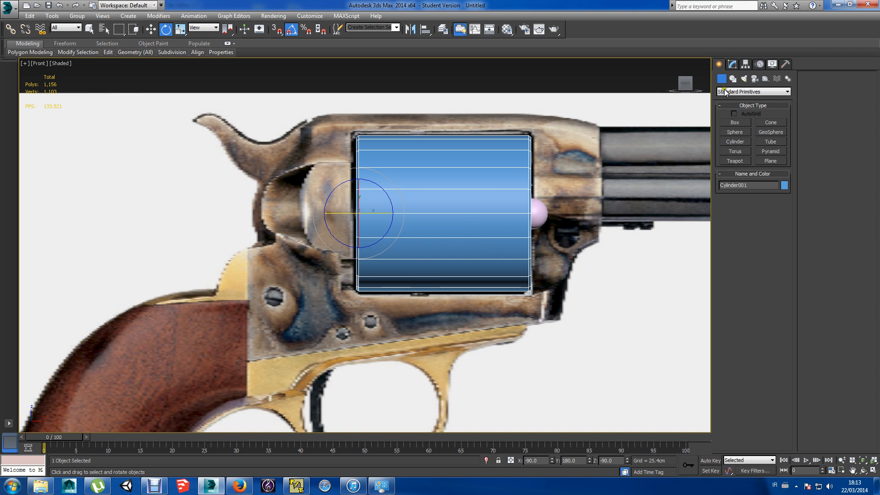
pyautogui.click(732, 64)
pyautogui.click(719, 63)
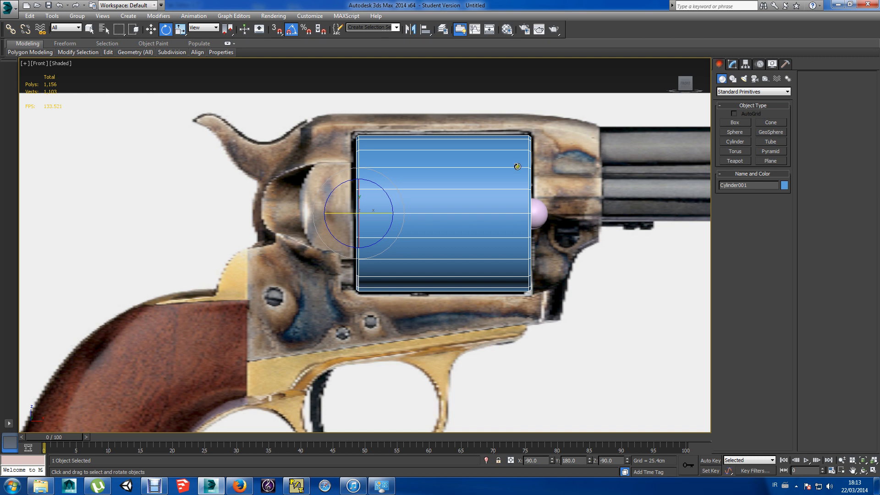
pyautogui.click(732, 63)
pyautogui.moveTo(565, 288); pyautogui.dragTo(523, 281, button='middle')
pyautogui.click(595, 98)
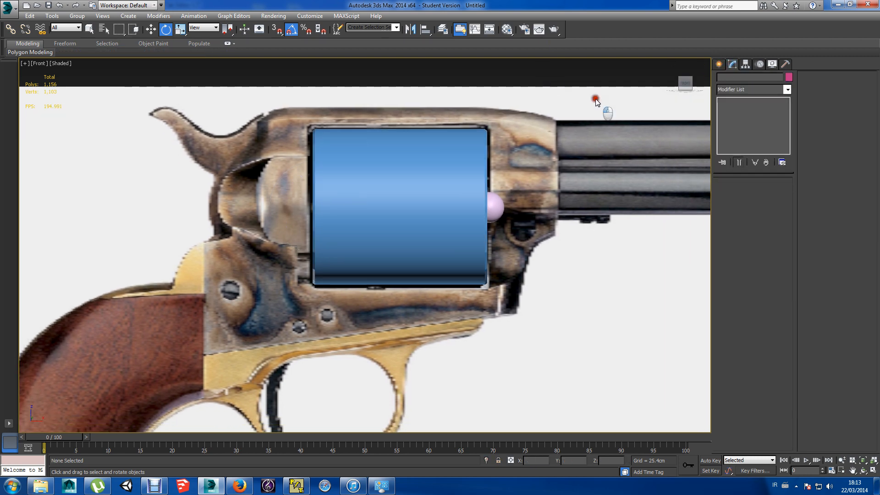
# Rotate the sphere 90 degrees about the vertical axis so its poles lie along the barrel direction.
pyautogui.scroll(-4, 559, 173)
pyautogui.scroll(6, 560, 172)
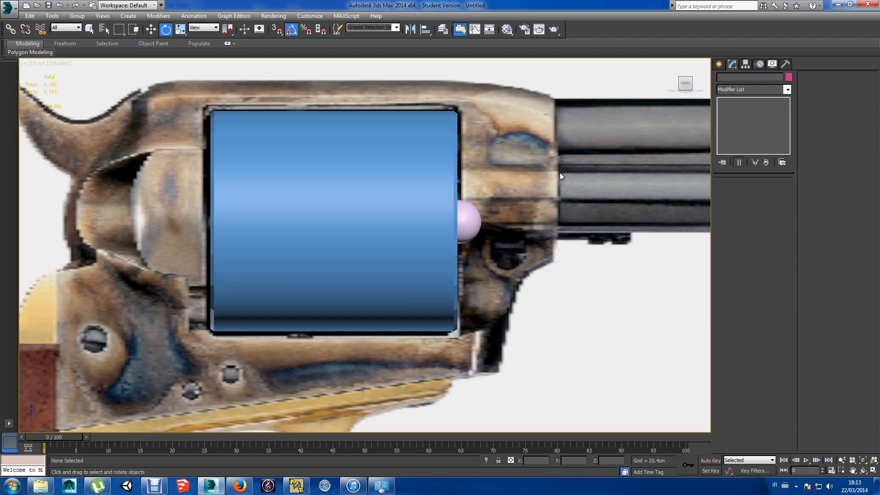
pyautogui.click(473, 225)
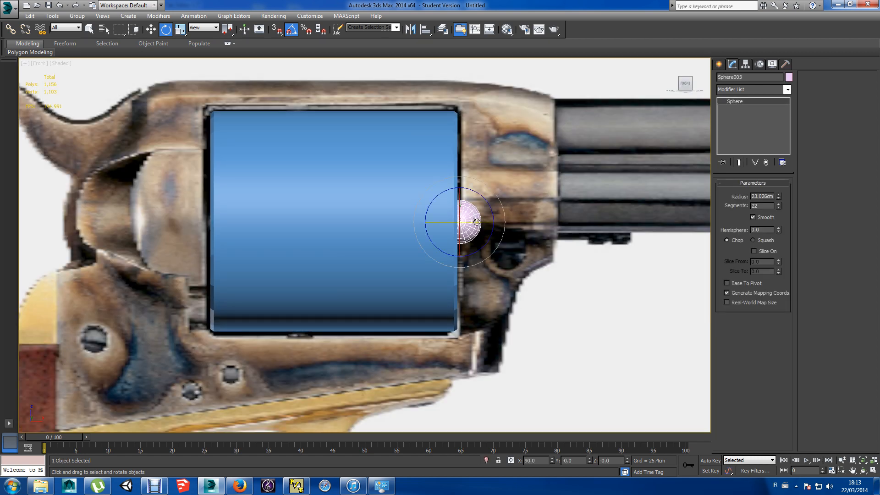
pyautogui.moveTo(476, 222); pyautogui.dragTo(433, 221)
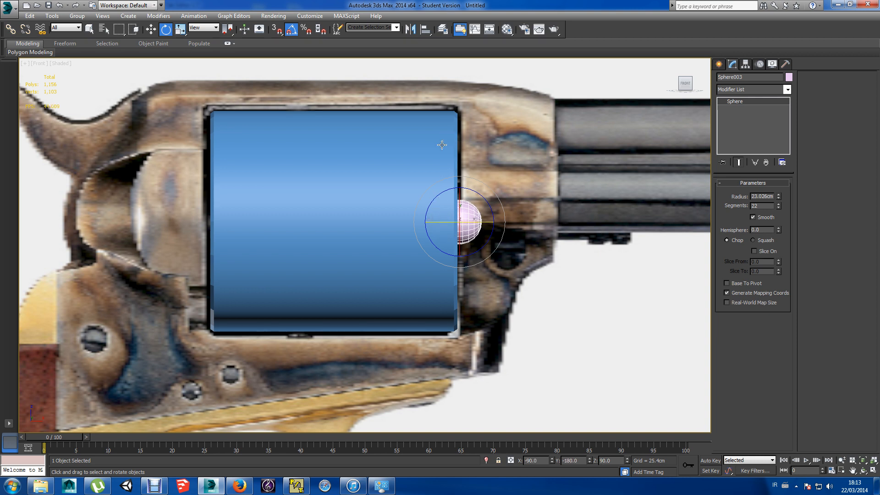
pyautogui.rightClick(526, 214)
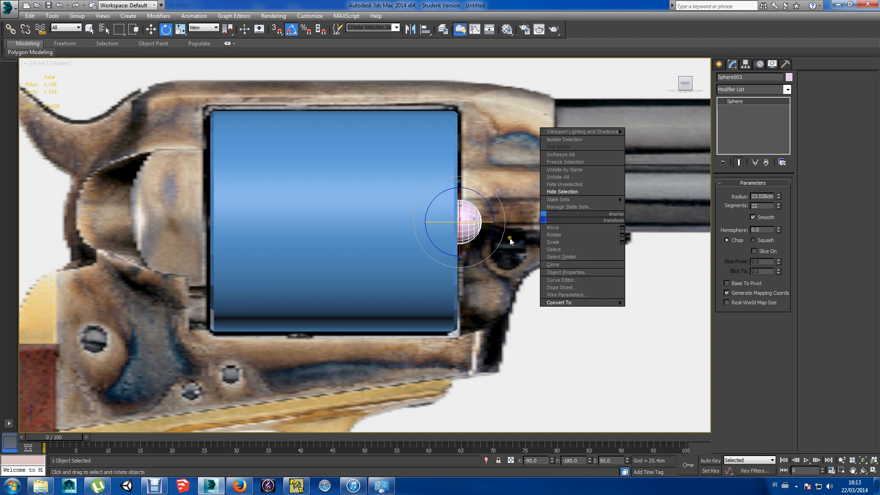
pyautogui.click(486, 243)
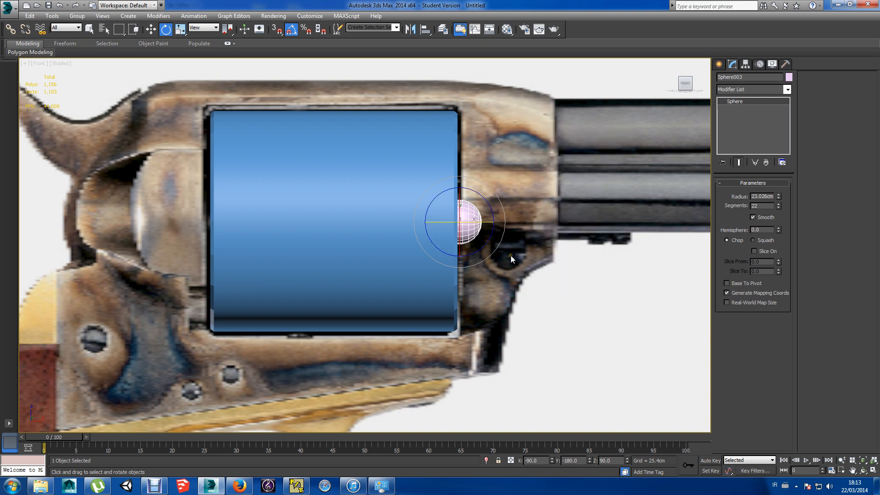
pyautogui.click(510, 255)
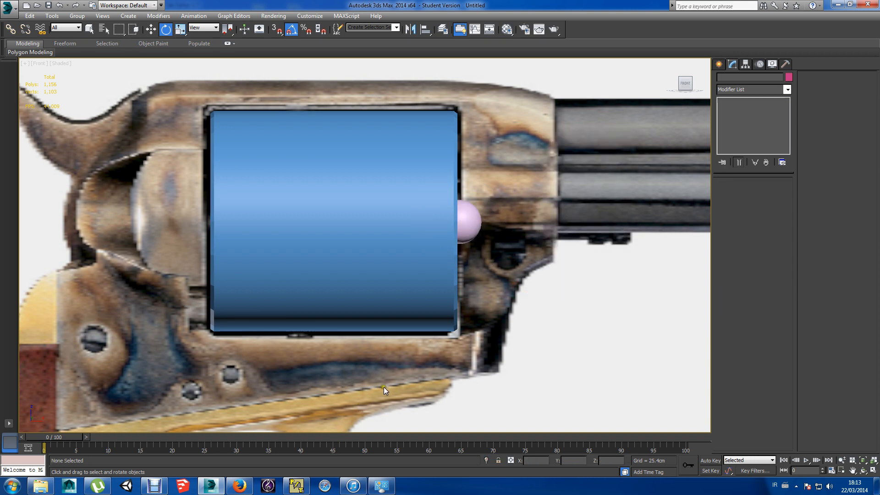
# Make the sphere and the cylinder see-through so the revolver reference image shows behind them.
pyautogui.click(155, 487)
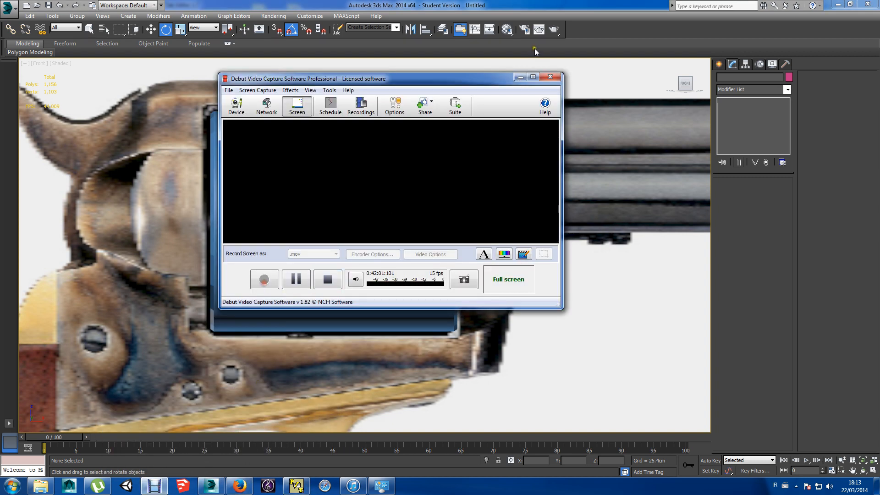
pyautogui.click(520, 77)
pyautogui.click(465, 222)
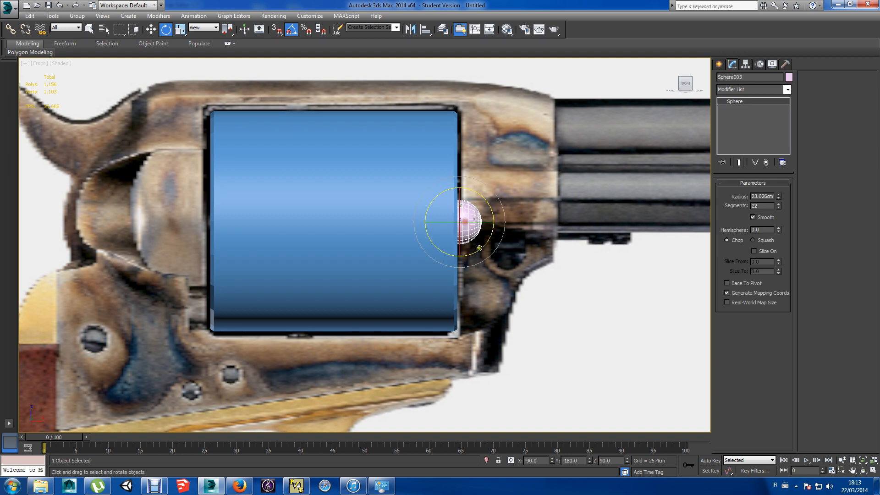
pyautogui.click(396, 256)
pyautogui.hotkey('alt', 'x')
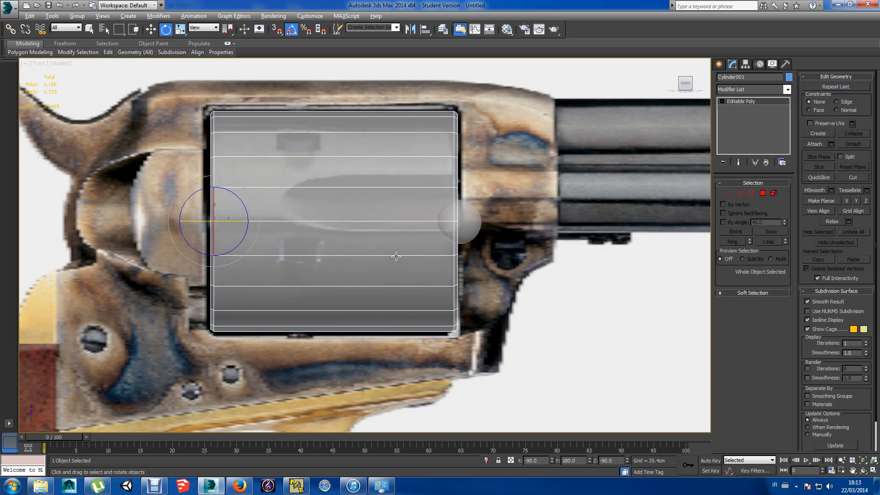
# Move the sphere just outside the cylinder's barrel-side edge, to about X 18.8 cm and Z 250.4 cm.
pyautogui.click(465, 223)
pyautogui.press('w')
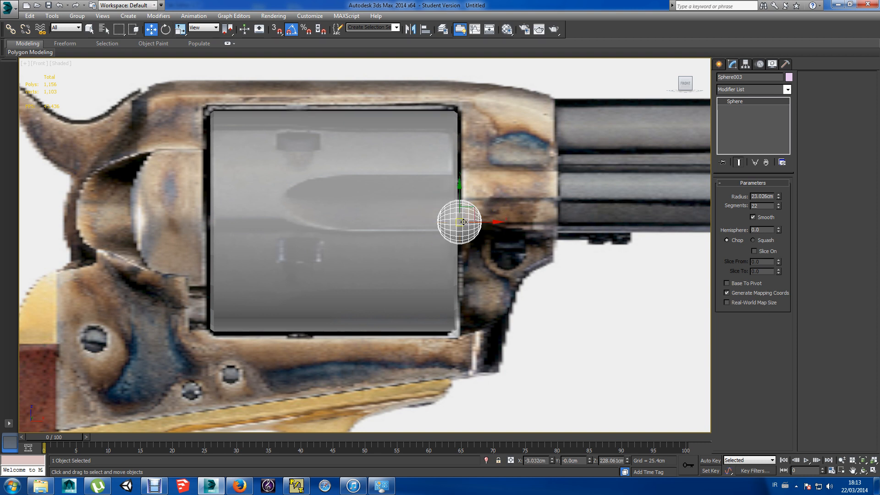
pyautogui.moveTo(461, 195); pyautogui.dragTo(511, 198)
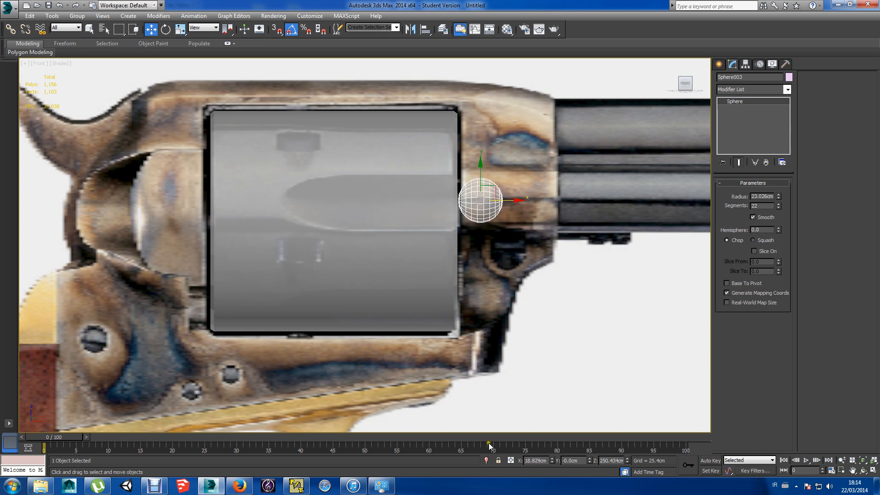
# Isolate the sphere and convert it to an editable poly.
pyautogui.click(486, 460)
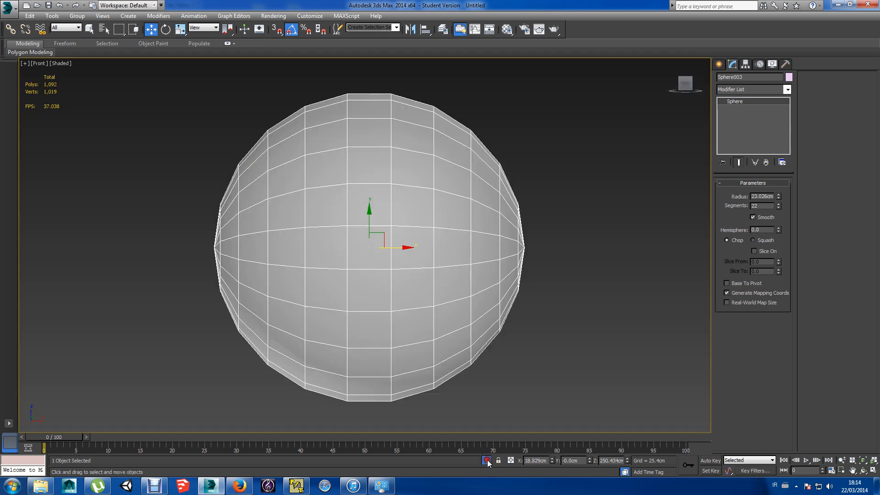
pyautogui.rightClick(456, 249)
pyautogui.moveTo(515, 333)
pyautogui.click(558, 337)
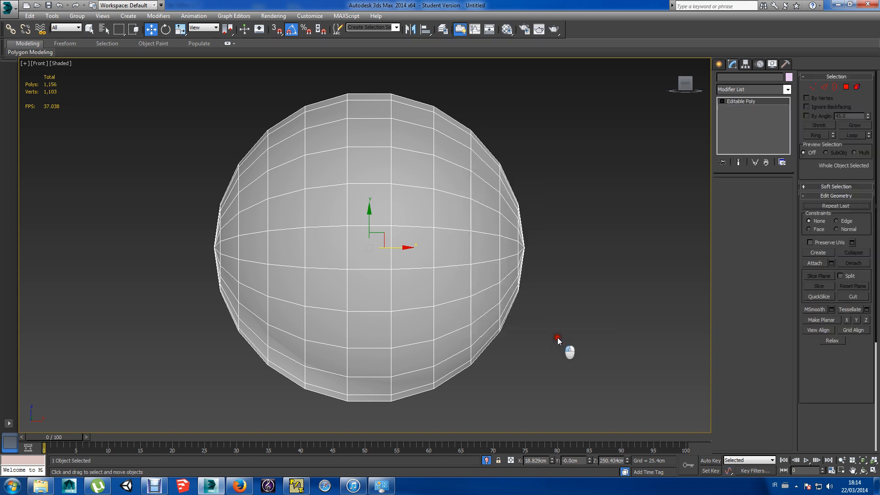
# Delete the sphere's polygons on the barrel-side half.
pyautogui.click(763, 193)
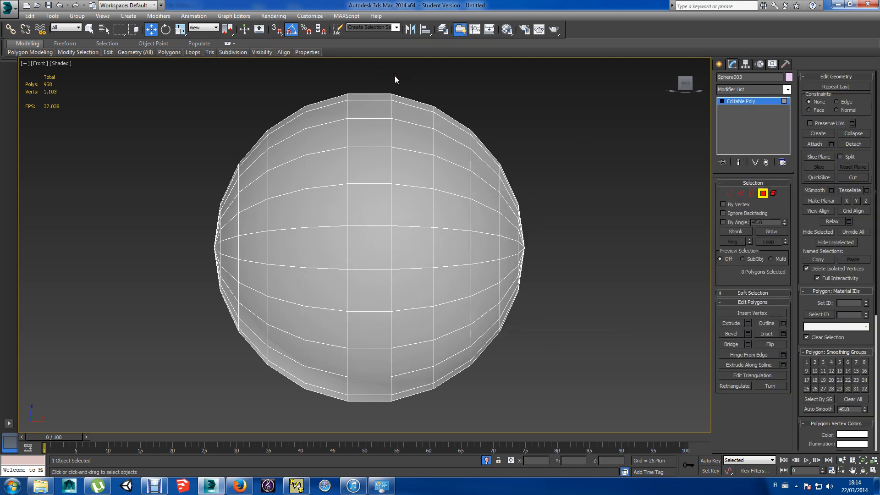
pyautogui.moveTo(394, 77); pyautogui.dragTo(616, 455)
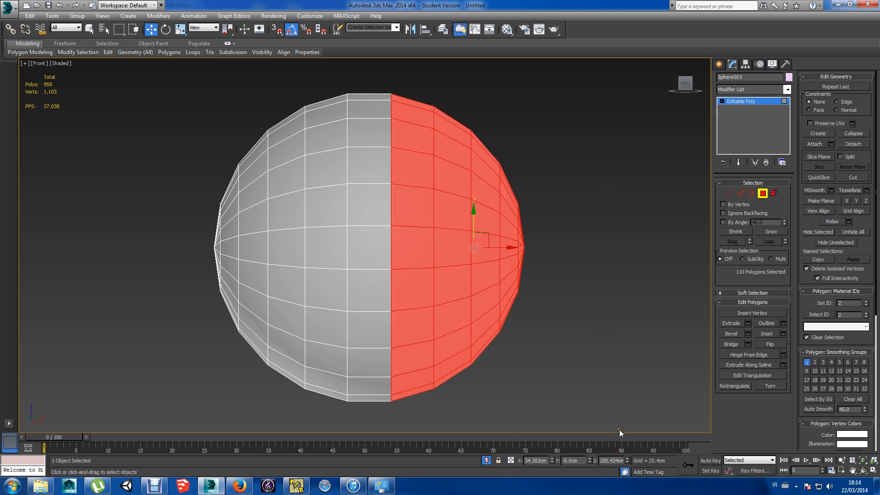
pyautogui.press('Delete')
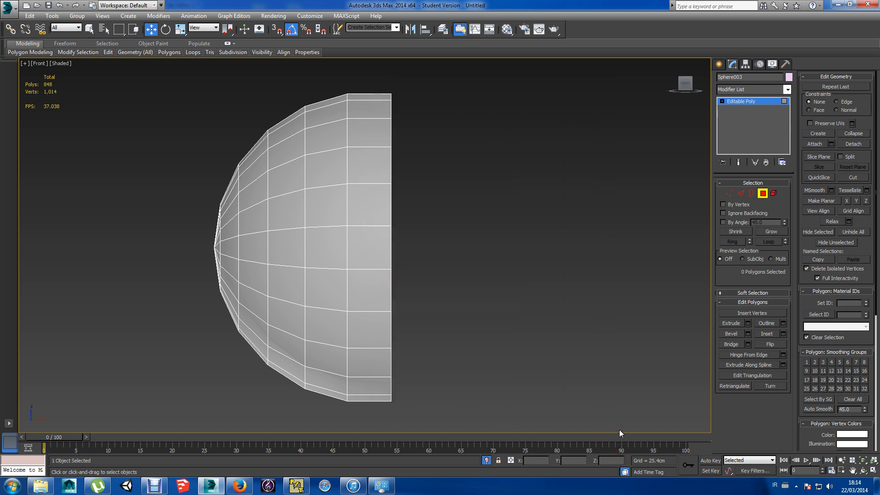
# Select the half-sphere's open border and cap it.
pyautogui.click(752, 193)
pyautogui.click(392, 211)
pyautogui.moveTo(443, 237)
pyautogui.mouseDown(button='middle')
pyautogui.moveTo(417, 239)
pyautogui.moveTo(438, 241)
pyautogui.moveTo(431, 242)
pyautogui.mouseUp(button='middle')
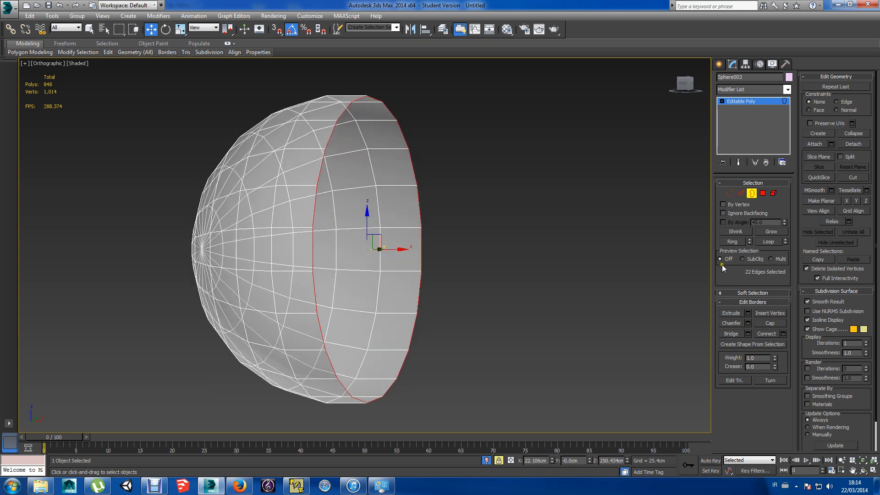
pyautogui.click(776, 323)
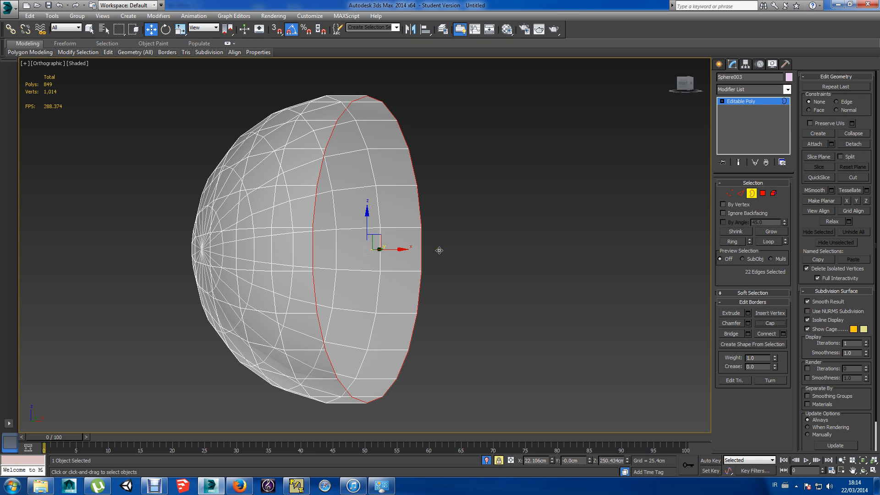
# Unlock the selection and end isolation, returning to the front view with the whole revolver cylinder in sight.
pyautogui.click(497, 461)
pyautogui.click(488, 460)
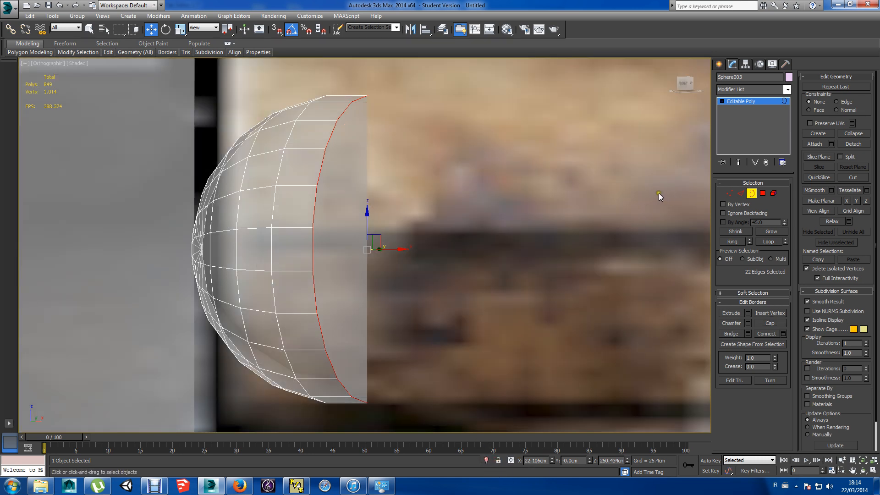
pyautogui.press('f')
pyautogui.moveTo(425, 179); pyautogui.dragTo(382, 310, button='middle')
pyautogui.scroll(-2, 382, 262)
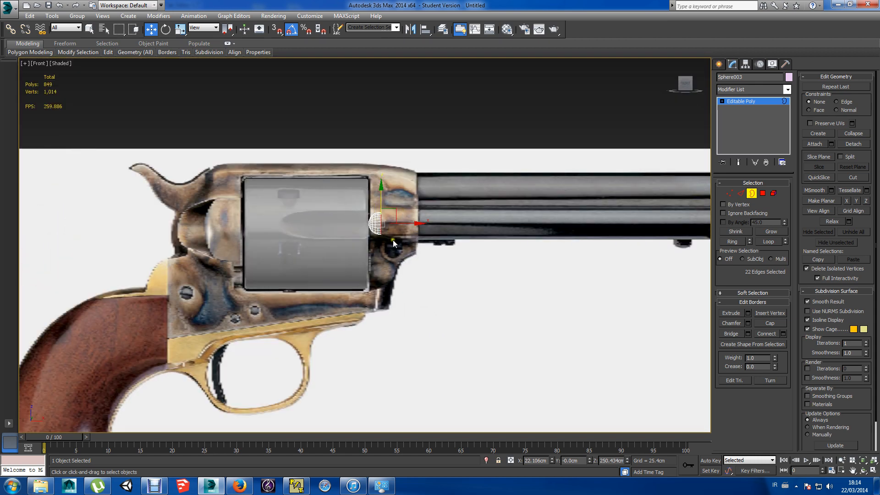
# Scale the half-sphere element up slightly and move it over the cylinder's flute, to about X -138 cm and Z 246.6 cm.
pyautogui.press('r')
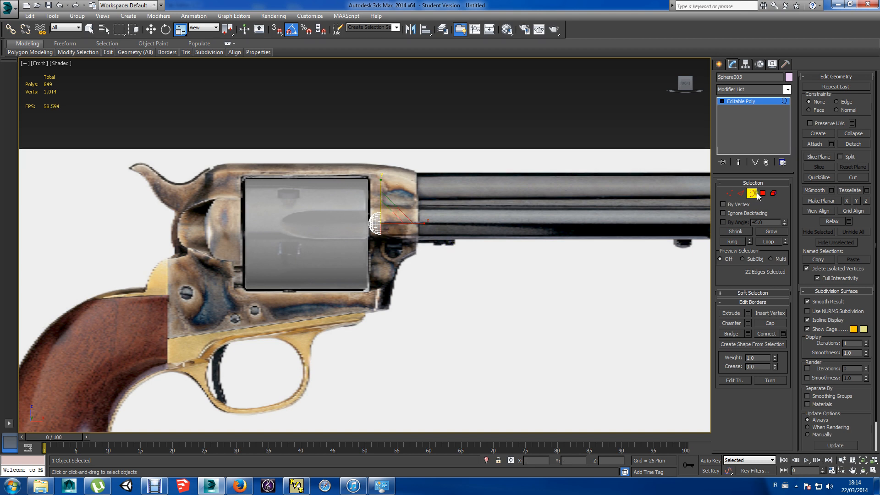
pyautogui.click(774, 193)
pyautogui.click(377, 226)
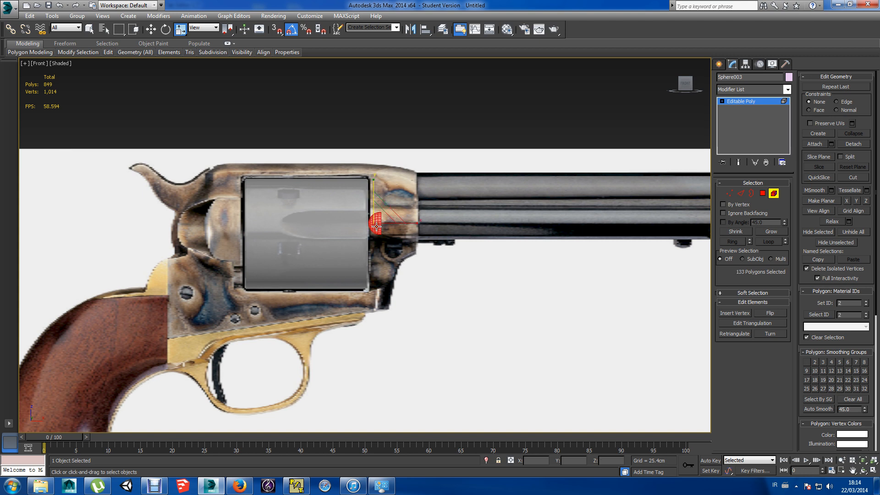
pyautogui.moveTo(384, 218); pyautogui.dragTo(332, 222)
pyautogui.press('w')
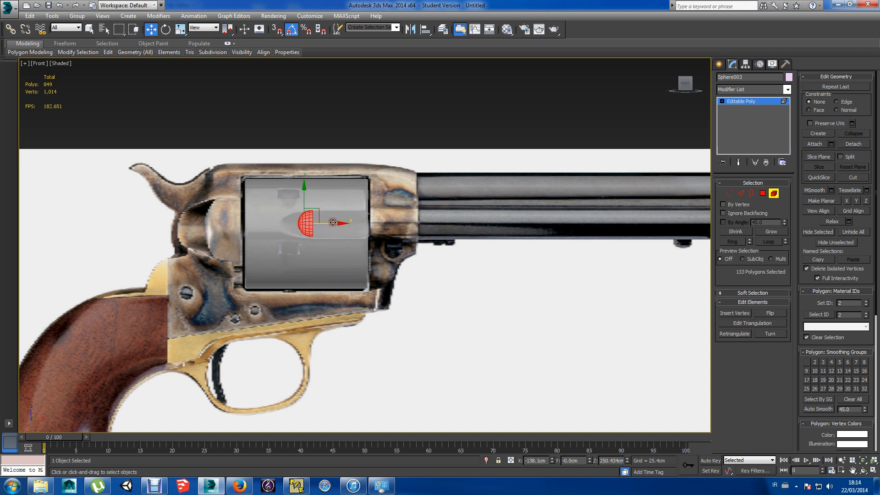
pyautogui.moveTo(303, 197); pyautogui.dragTo(303, 200)
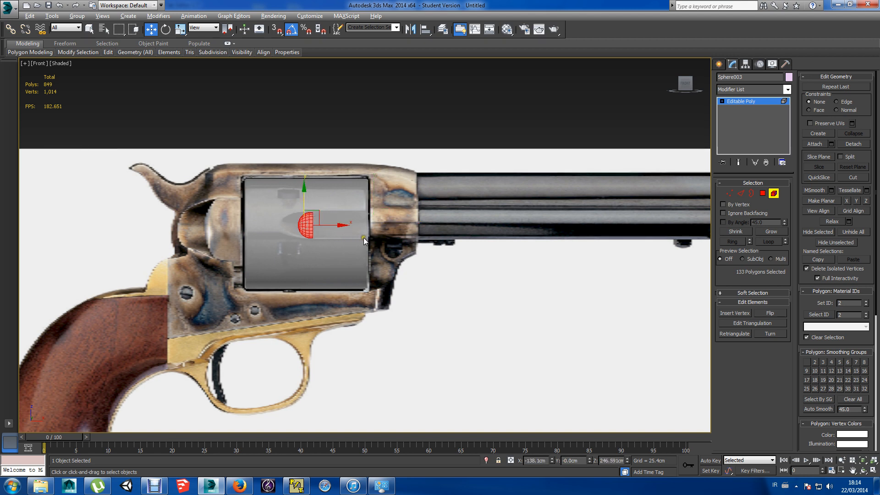
# Stretch the half-sphere element along X and move it about 21 cm toward the hammer to fit the flute's rounded end.
pyautogui.moveTo(364, 237)
pyautogui.keyDown('alt'); pyautogui.mouseDown(button='middle')
pyautogui.moveTo(380, 235)
pyautogui.moveTo(360, 242)
pyautogui.mouseUp(button='middle'); pyautogui.keyUp('alt')
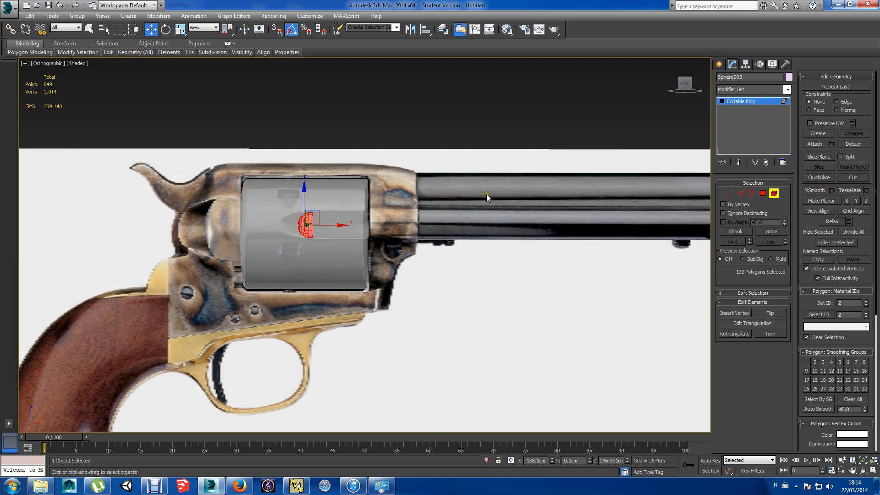
pyautogui.press('f')
pyautogui.moveTo(351, 163); pyautogui.dragTo(348, 194, button='middle')
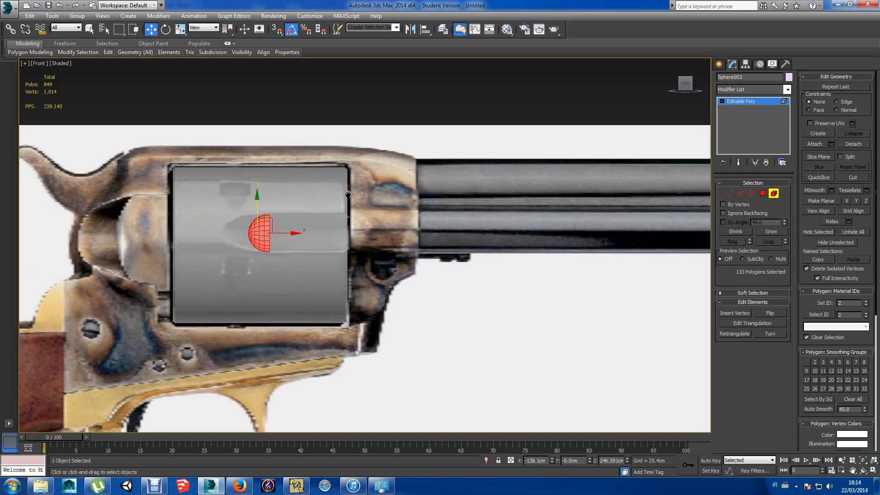
pyautogui.moveTo(353, 238); pyautogui.dragTo(491, 250, button='middle')
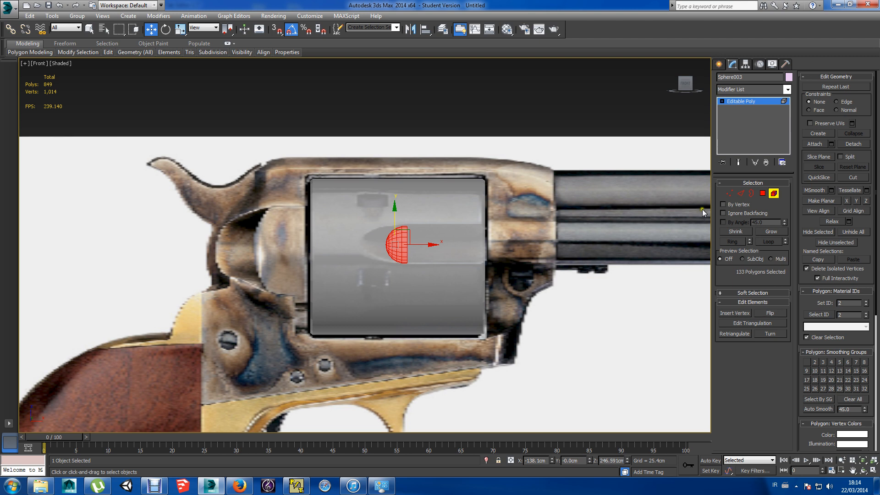
pyautogui.press('r')
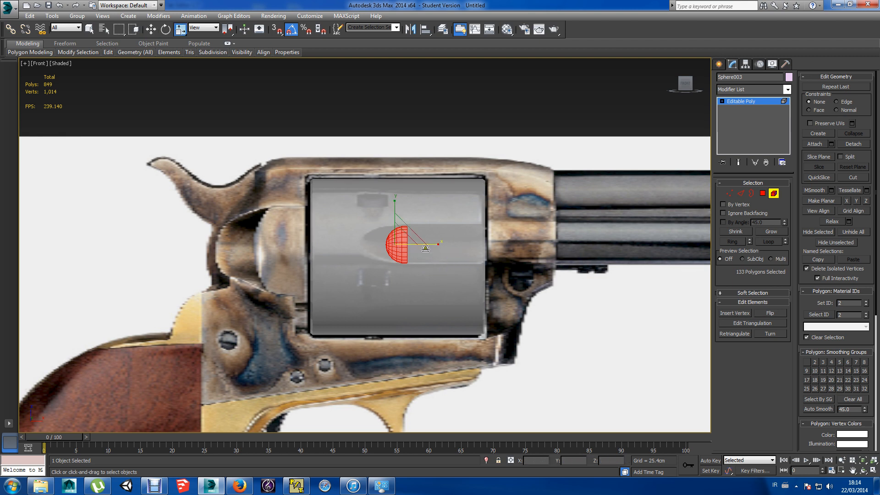
pyautogui.moveTo(438, 243); pyautogui.dragTo(476, 241)
pyautogui.press('w')
pyautogui.moveTo(424, 245); pyautogui.dragTo(409, 246)
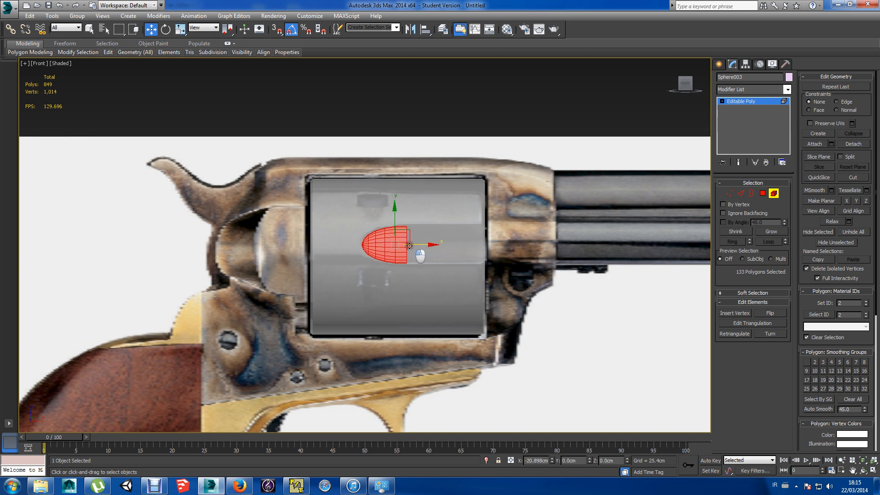
# Select the half-sphere's flat cap polygon and move it along X toward the barrel to about 132.6 cm, forming a long bullet shape.
pyautogui.press('4')
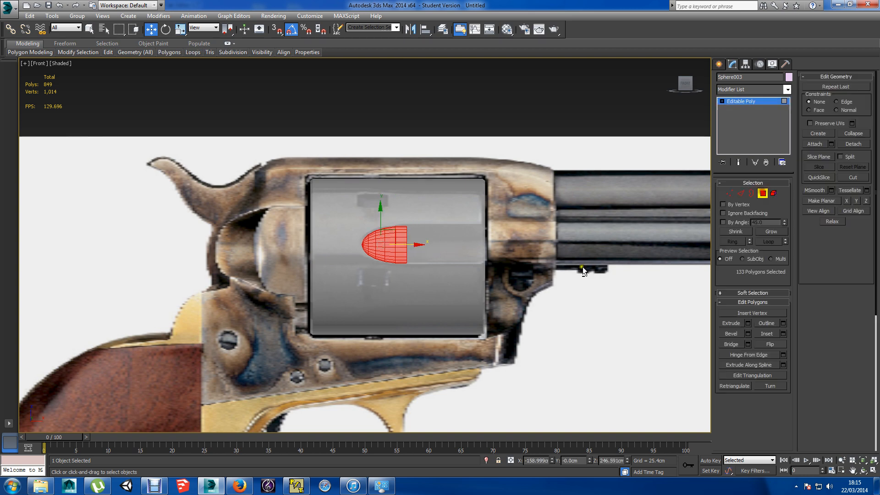
pyautogui.keyDown('alt'); pyautogui.moveTo(582, 266); pyautogui.dragTo(543, 274, button='middle'); pyautogui.keyUp('alt')
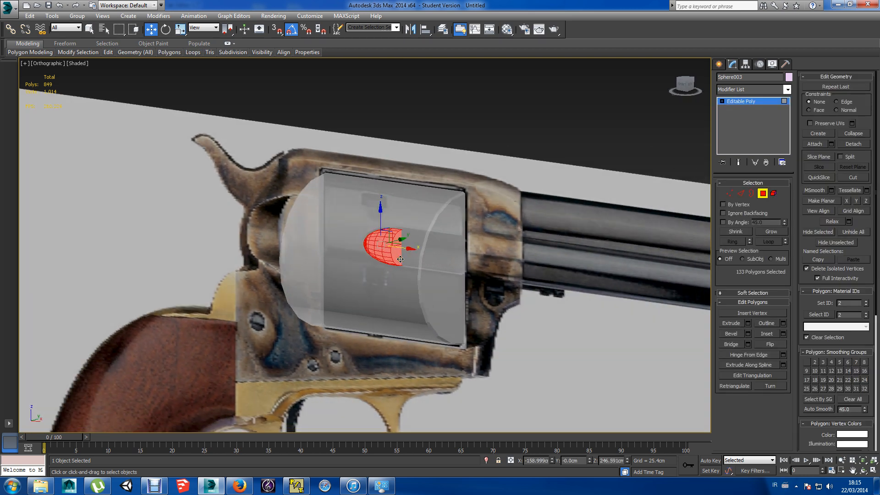
pyautogui.click(400, 260)
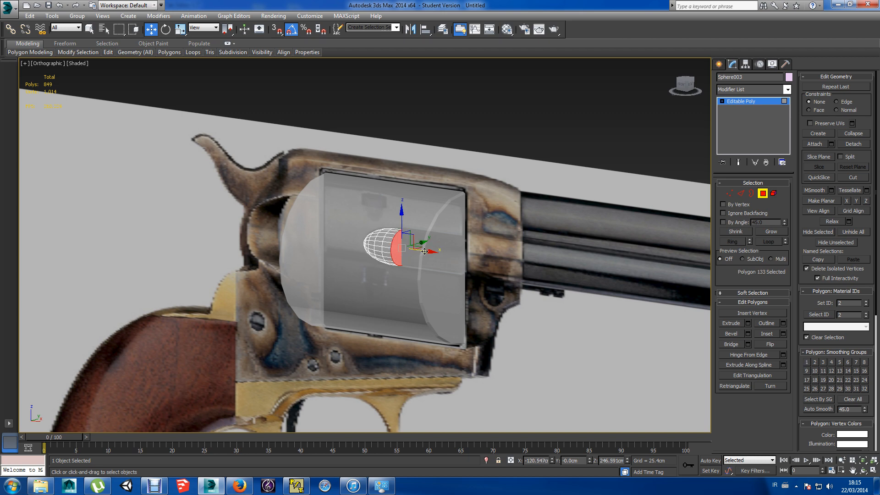
pyautogui.moveTo(424, 251); pyautogui.dragTo(559, 263)
pyautogui.scroll(1, 499, 287)
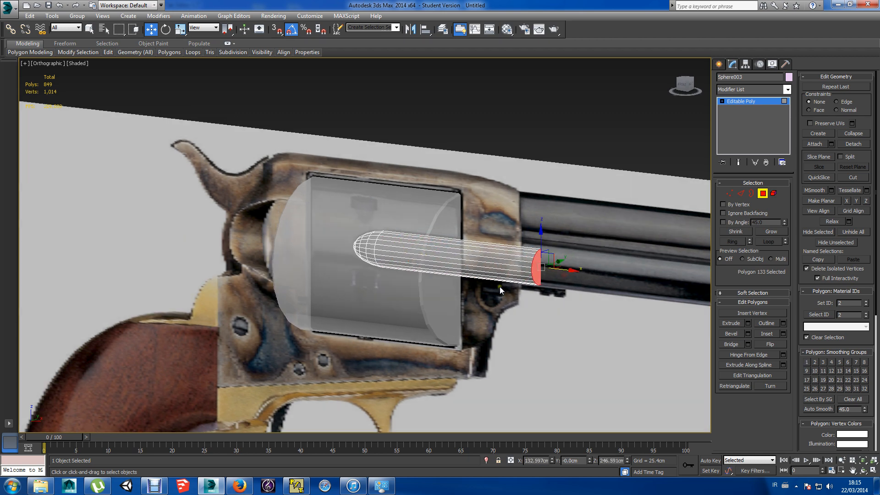
pyautogui.keyDown('alt'); pyautogui.moveTo(500, 287); pyautogui.dragTo(529, 280, button='middle'); pyautogui.keyUp('alt')
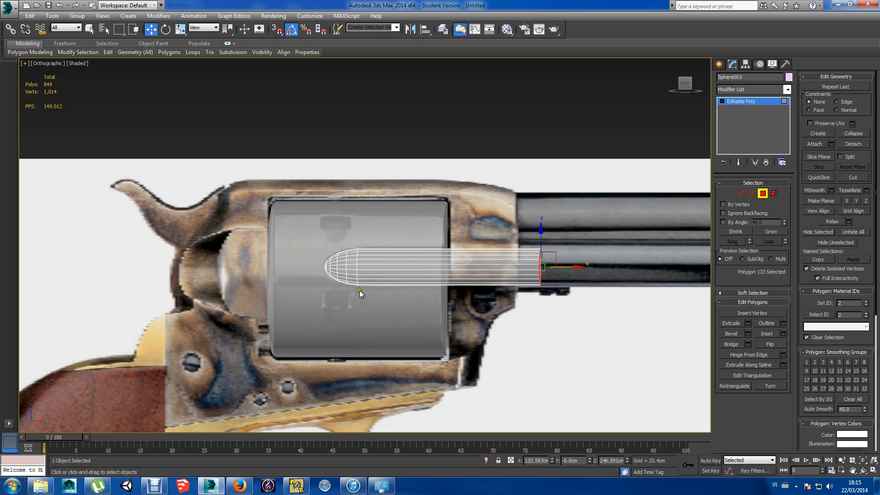
# Select the whole bullet-shaped element and move it to the cylinder's outer side, at about Y -113 cm and Z 236.4 cm.
pyautogui.click(775, 194)
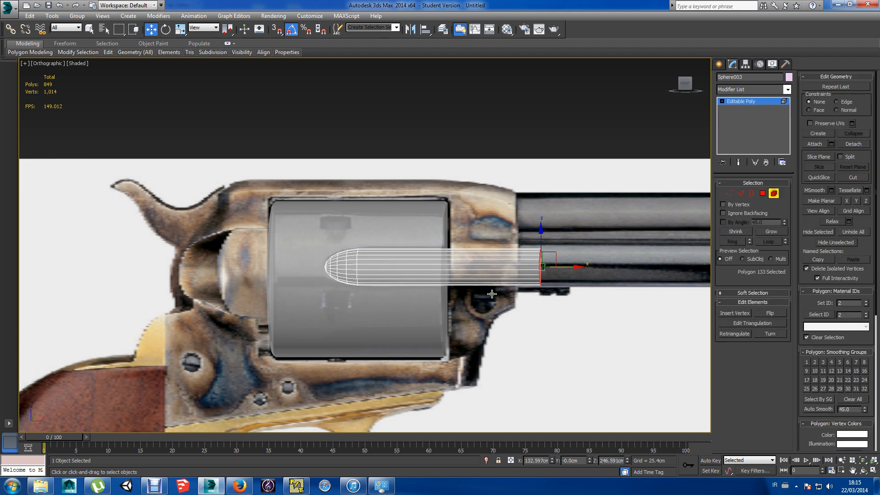
pyautogui.click(498, 274)
pyautogui.press('f')
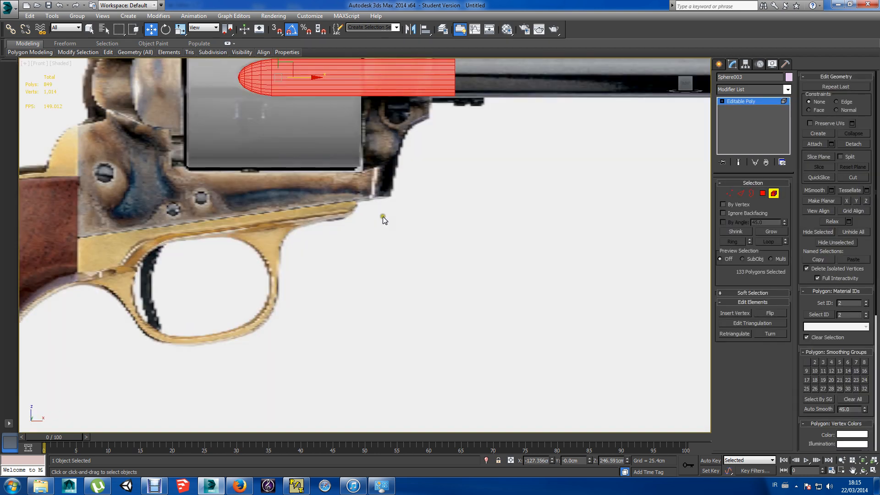
pyautogui.moveTo(396, 211); pyautogui.dragTo(244, 214, button='middle')
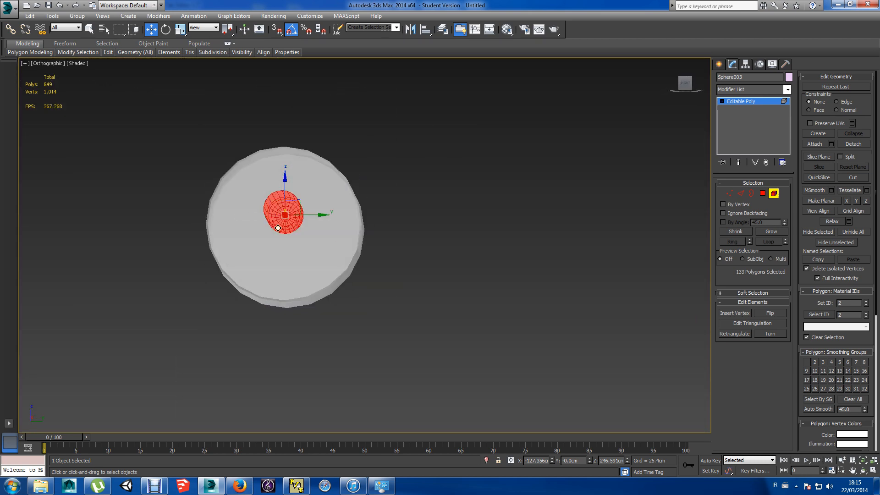
pyautogui.moveTo(316, 216); pyautogui.dragTo(243, 216)
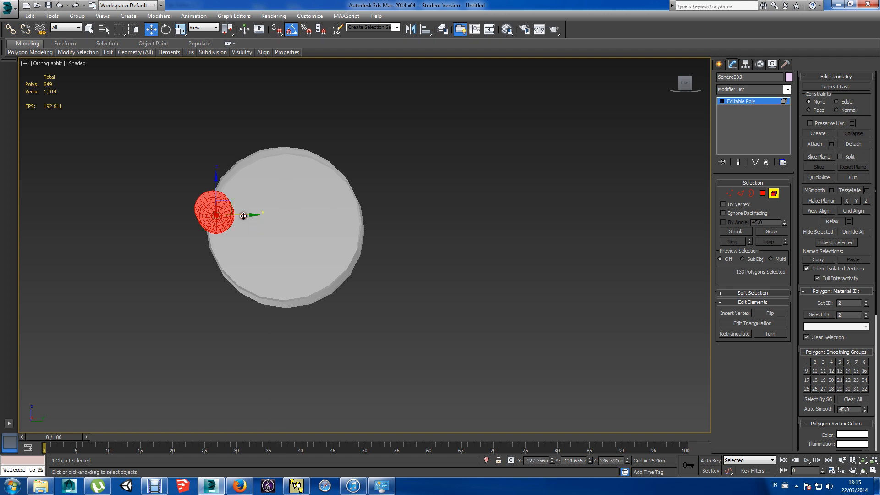
pyautogui.click(685, 82)
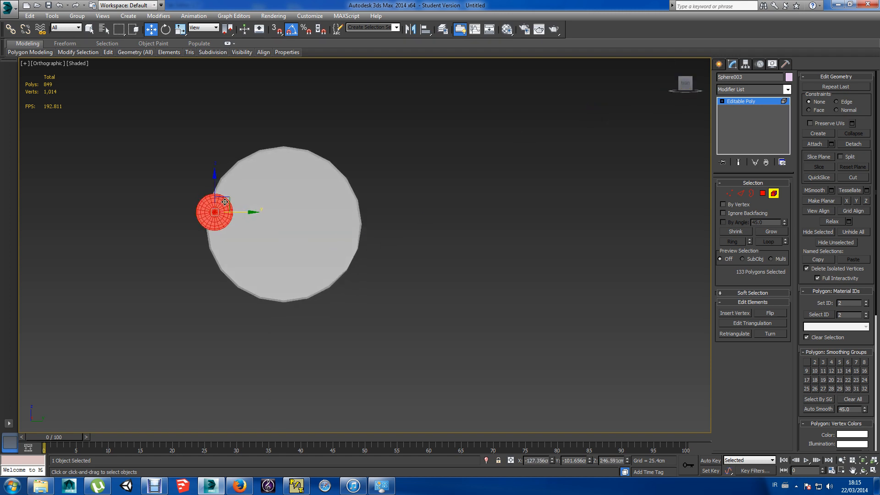
pyautogui.moveTo(227, 199); pyautogui.dragTo(219, 206)
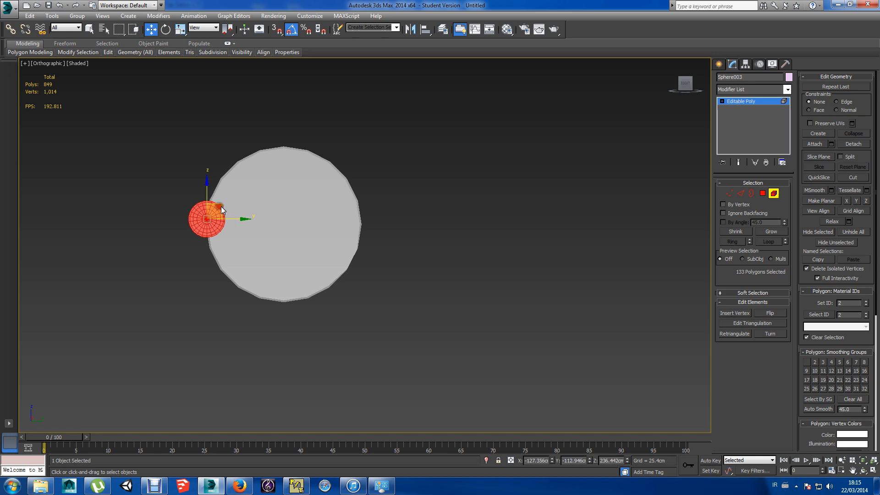
# Nudge the bullet element about 0.7 cm along Y into the cylinder and about 2.6 cm along X toward the hammer.
pyautogui.moveTo(324, 246)
pyautogui.keyDown('alt'); pyautogui.mouseDown(button='middle')
pyautogui.moveTo(452, 246)
pyautogui.moveTo(327, 244)
pyautogui.mouseUp(button='middle'); pyautogui.keyUp('alt')
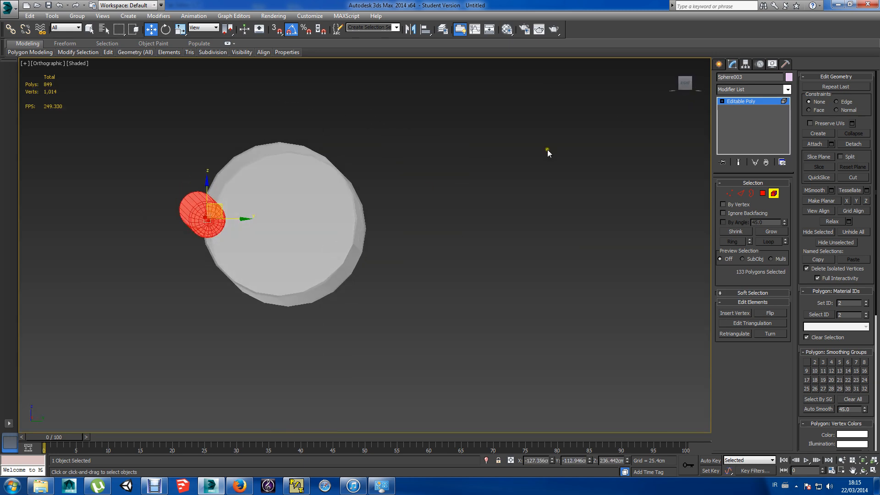
pyautogui.keyDown('alt'); pyautogui.moveTo(527, 161); pyautogui.dragTo(396, 250, button='middle'); pyautogui.keyUp('alt')
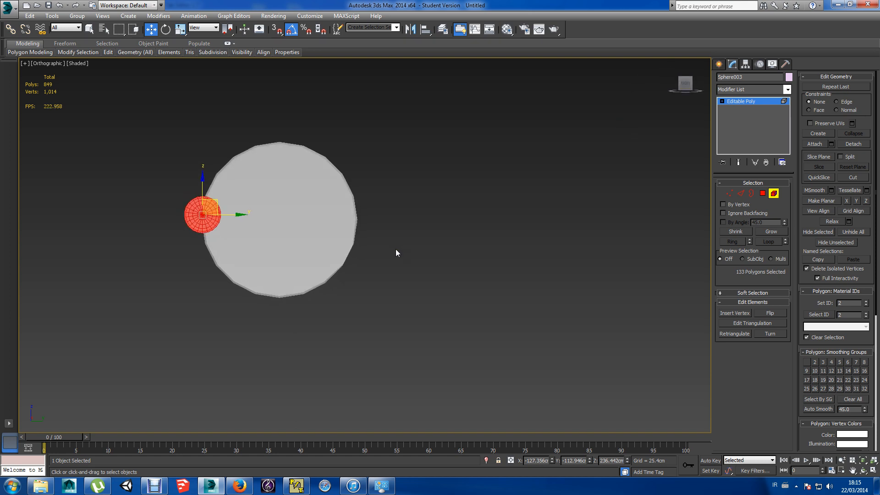
pyautogui.press('z')
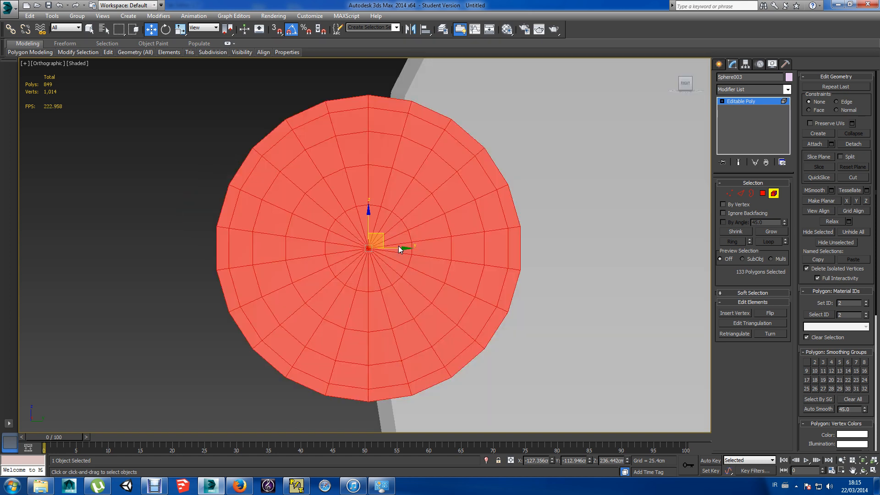
pyautogui.scroll(-5, 397, 248)
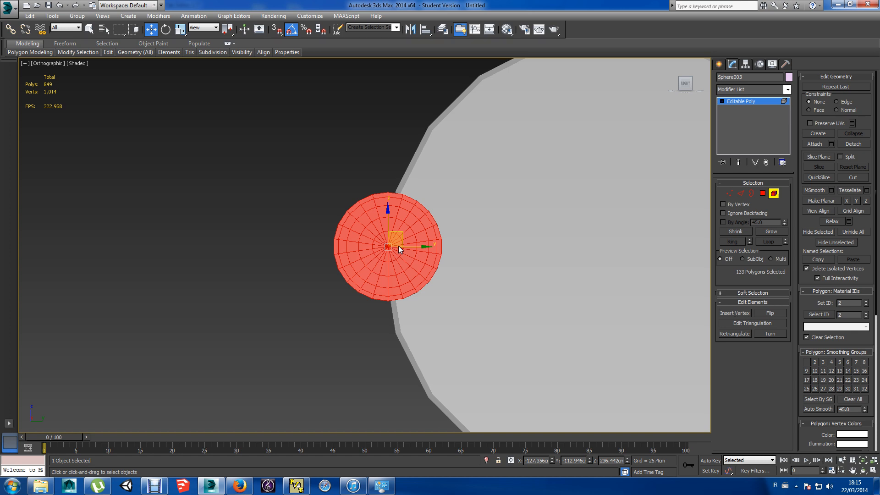
pyautogui.click(465, 219)
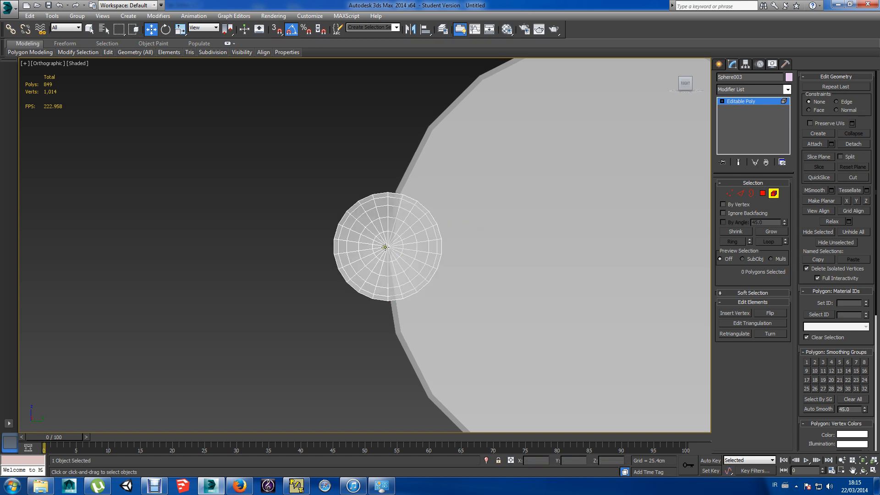
pyautogui.click(372, 250)
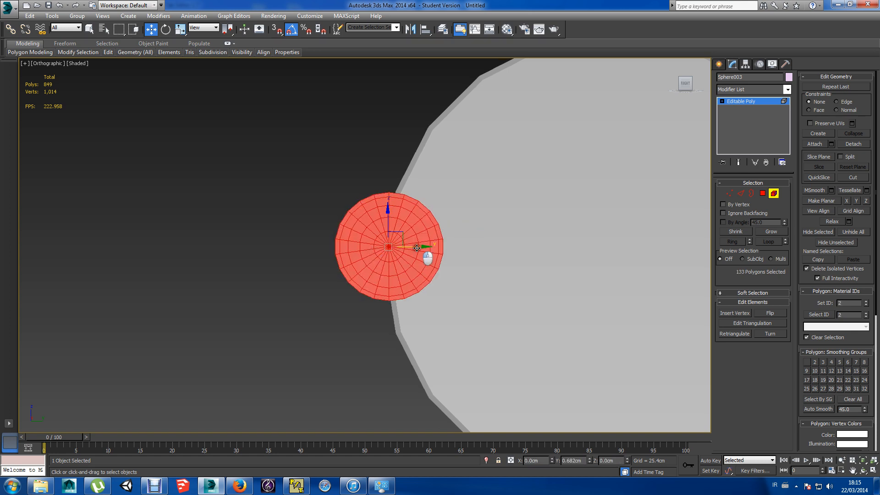
pyautogui.press('f')
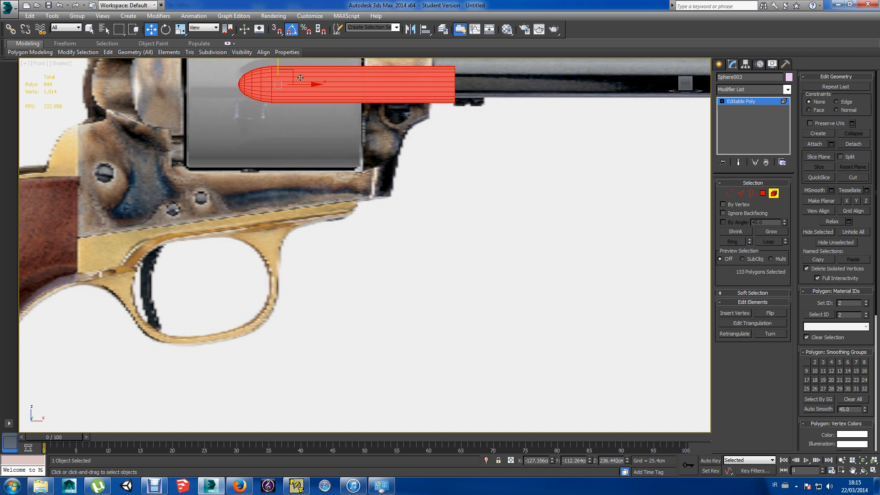
pyautogui.moveTo(301, 84); pyautogui.dragTo(298, 84)
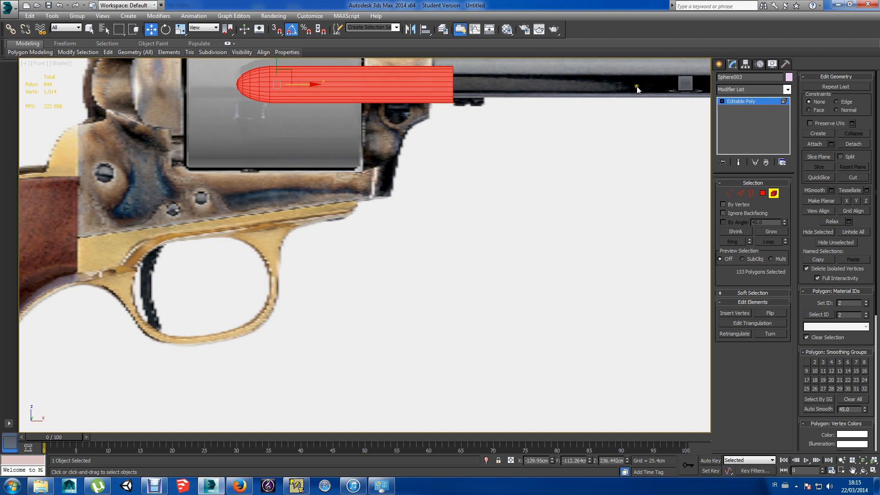
pyautogui.moveTo(690, 86); pyautogui.dragTo(352, 145)
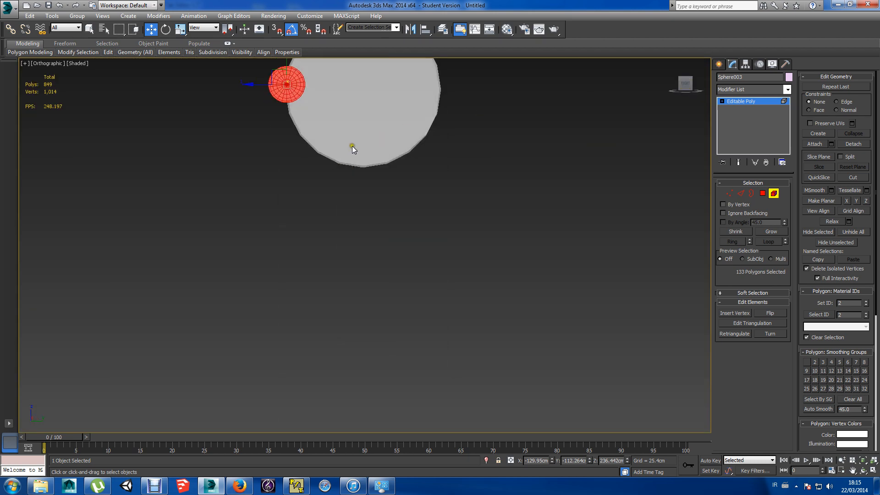
pyautogui.moveTo(456, 172); pyautogui.dragTo(453, 201, button='middle')
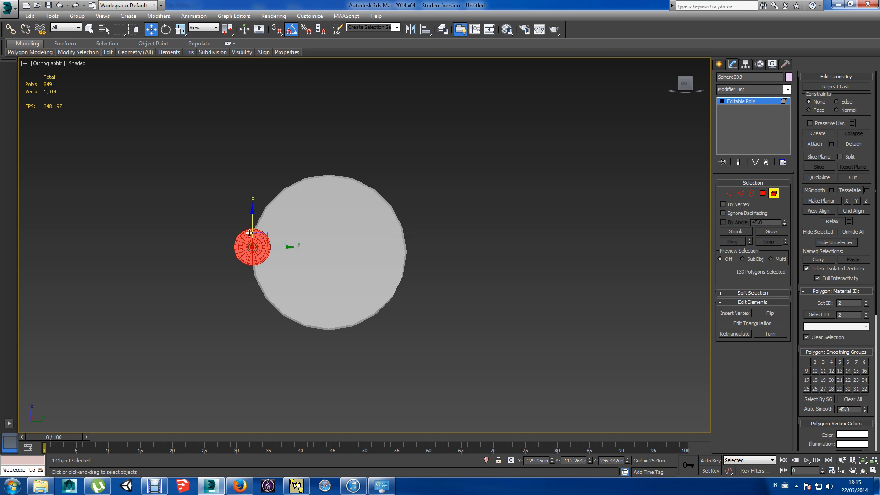
pyautogui.moveTo(252, 225)
pyautogui.keyDown('shift'); pyautogui.mouseDown()
pyautogui.moveTo(261, 229)
pyautogui.moveTo(268, 193)
pyautogui.moveTo(276, 89)
pyautogui.moveTo(267, 71)
pyautogui.mouseUp(); pyautogui.keyUp('shift')
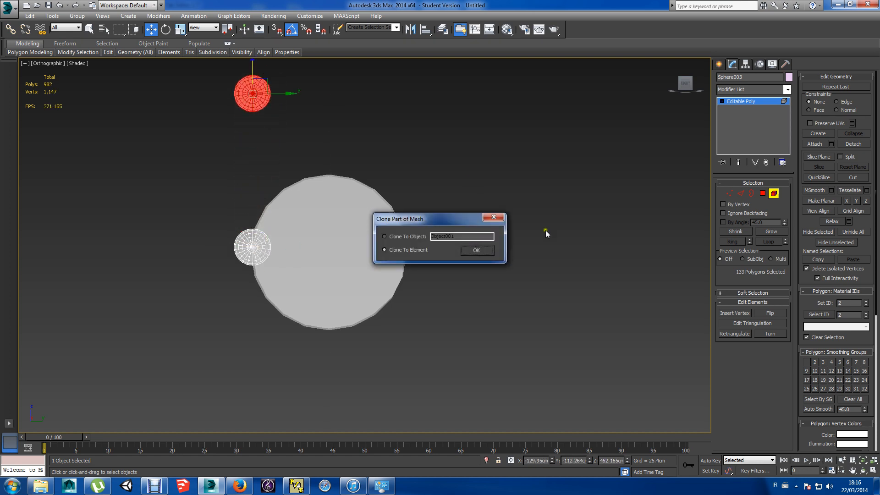
pyautogui.click(495, 220)
pyautogui.hotkey('ctrl', 'z')
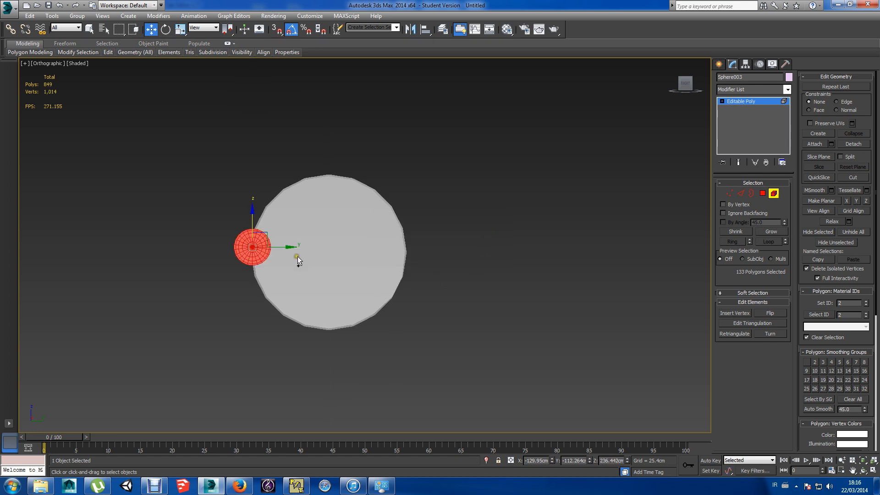
# Leave element editing and clone the bullet object as one independent copy about 196 cm above the original along Z.
pyautogui.click(741, 100)
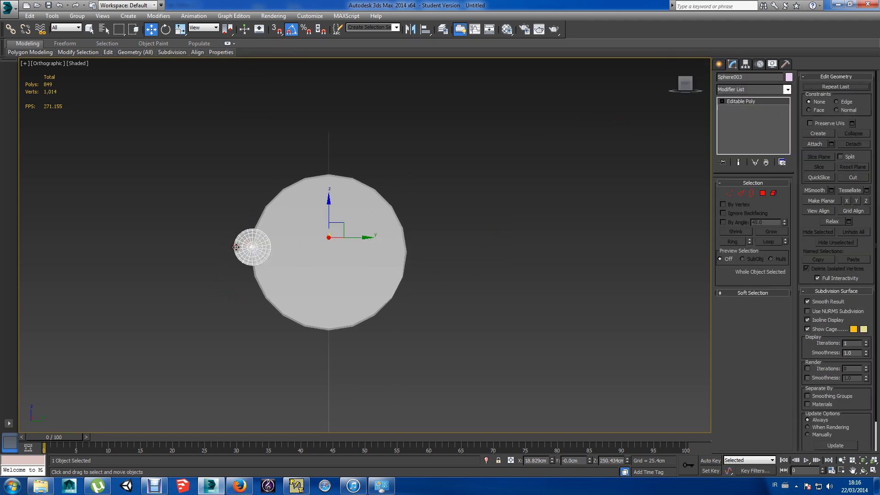
pyautogui.click(208, 354)
pyautogui.click(721, 64)
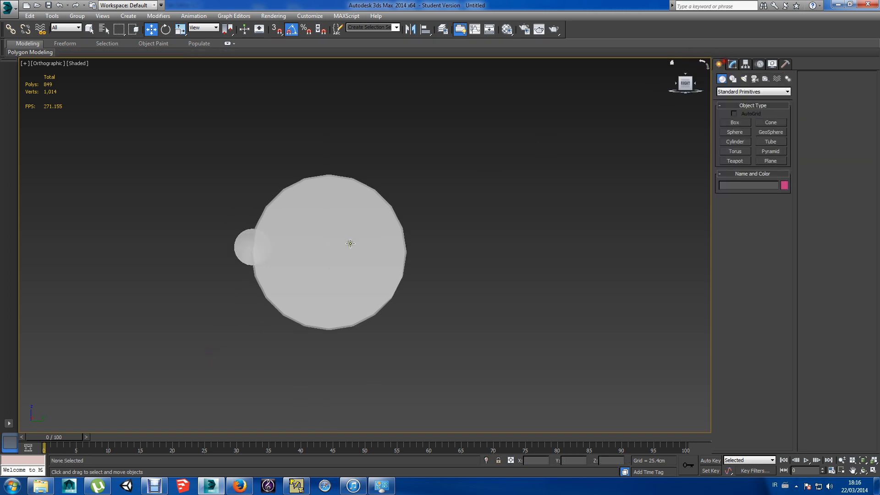
pyautogui.click(239, 255)
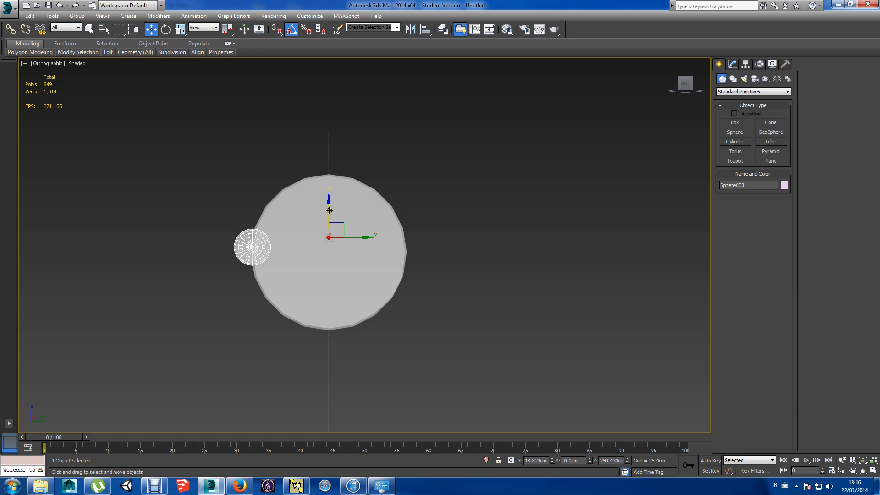
pyautogui.keyDown('shift'); pyautogui.moveTo(329, 210); pyautogui.dragTo(329, 78); pyautogui.keyUp('shift')
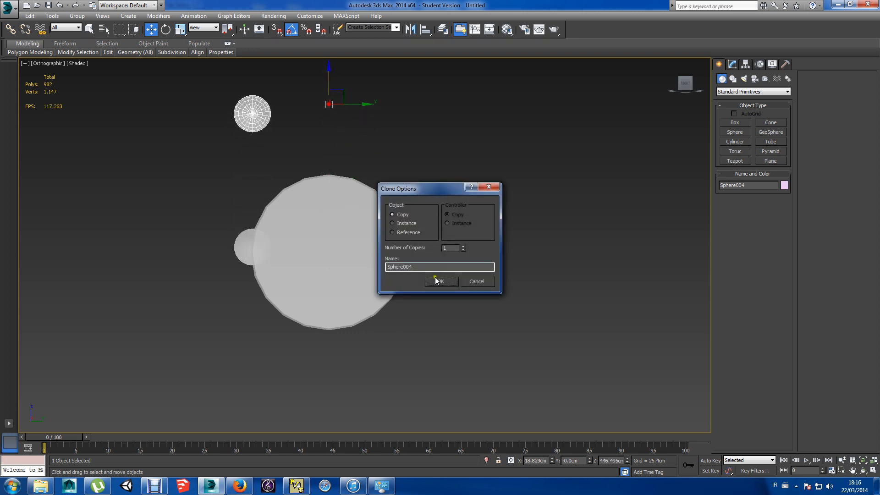
pyautogui.click(440, 281)
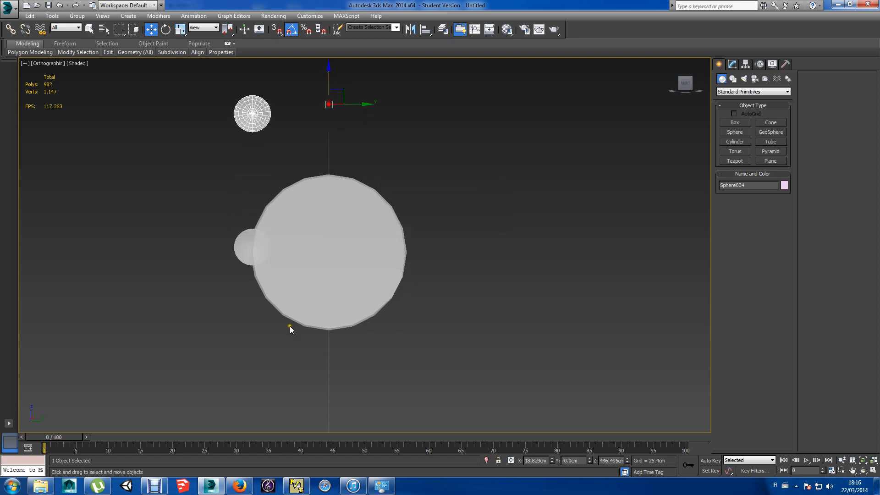
# Select the original bullet object at the cylinder's side and center its pivot to the object with Affect Pivot Only.
pyautogui.keyDown('alt'); pyautogui.moveTo(290, 339); pyautogui.dragTo(355, 231, button='middle'); pyautogui.keyUp('alt')
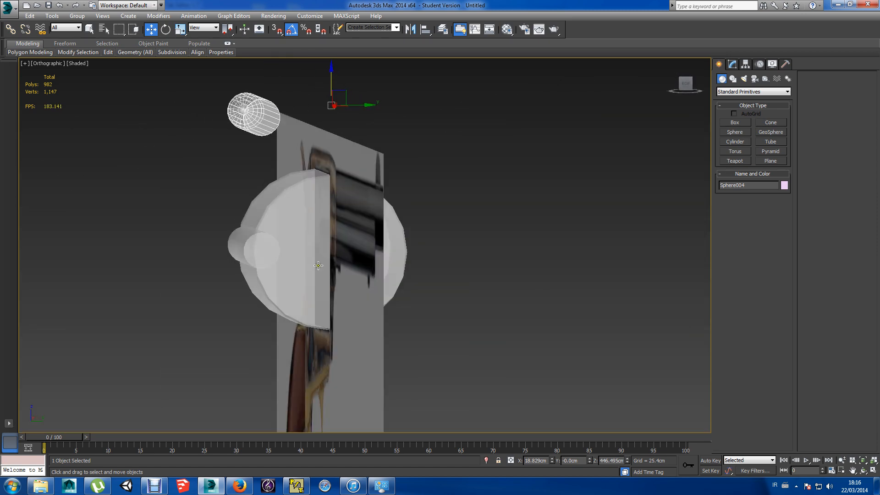
pyautogui.click(304, 238)
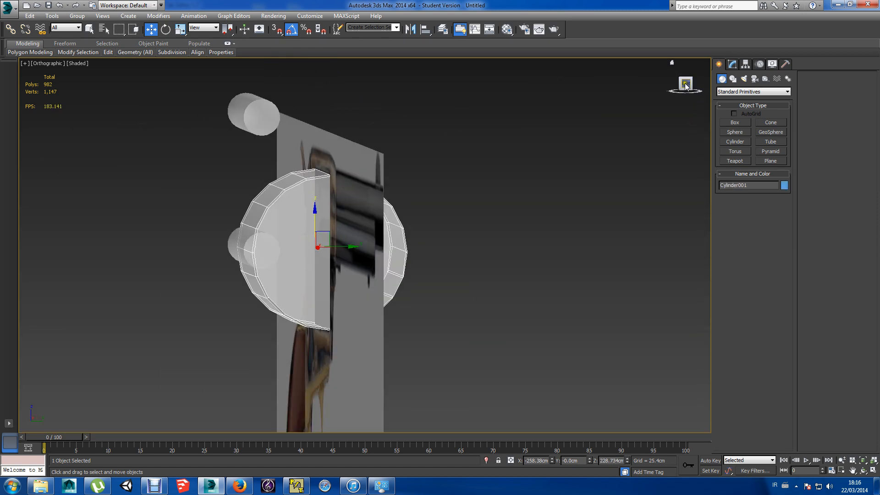
pyautogui.keyDown('alt'); pyautogui.moveTo(324, 260); pyautogui.dragTo(303, 251, button='middle'); pyautogui.keyUp('alt')
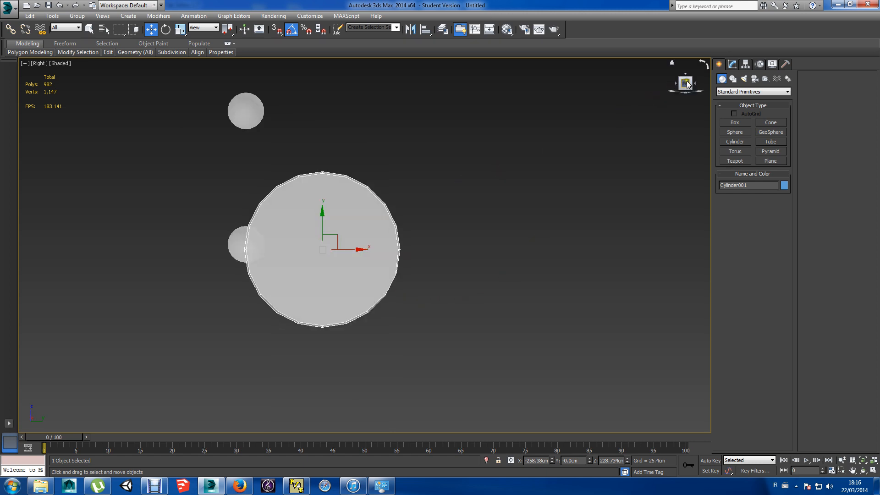
pyautogui.click(240, 244)
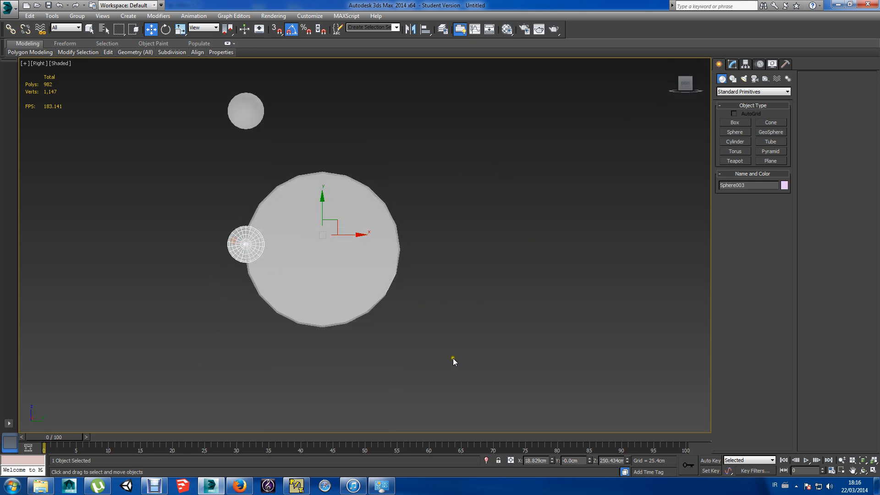
pyautogui.click(732, 64)
pyautogui.click(745, 64)
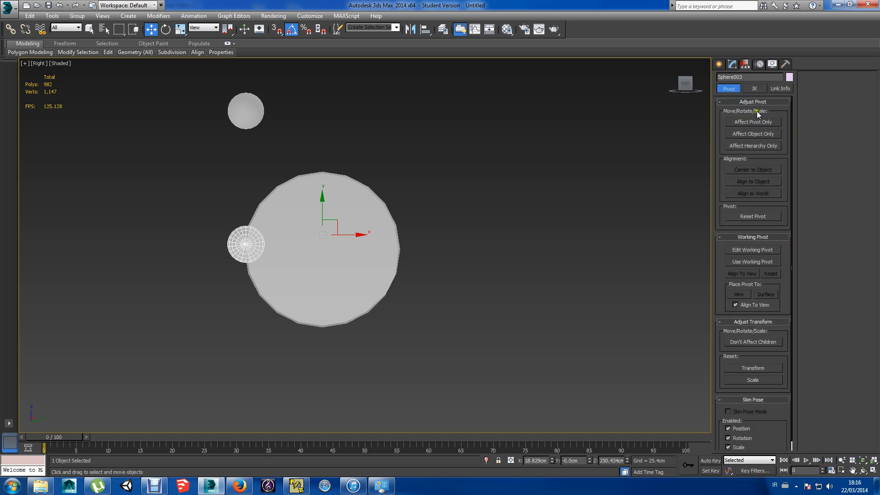
pyautogui.click(758, 122)
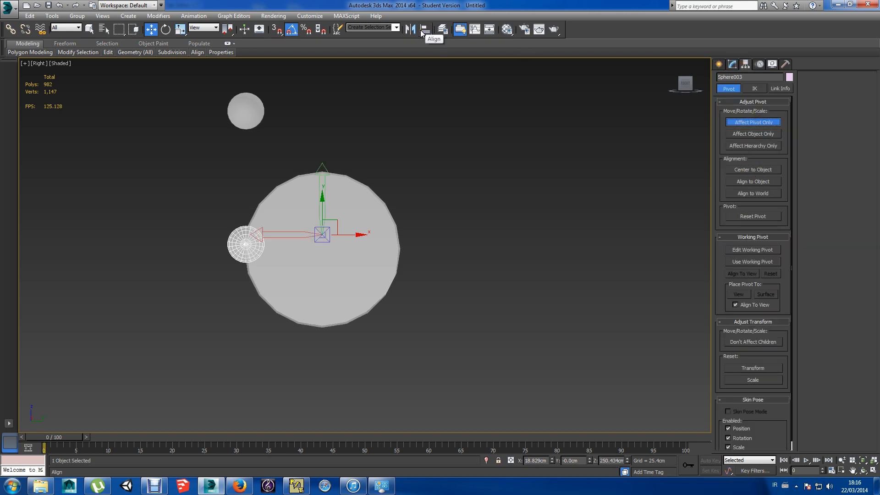
pyautogui.click(755, 170)
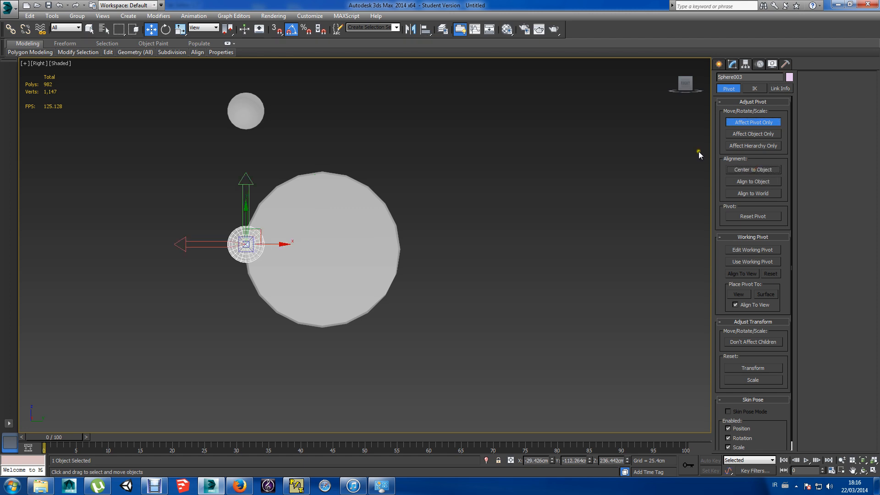
# Align the bullet object's pivot to Cylinder001, pivot point to pivot point, in X and Z Position only.
pyautogui.click(430, 33)
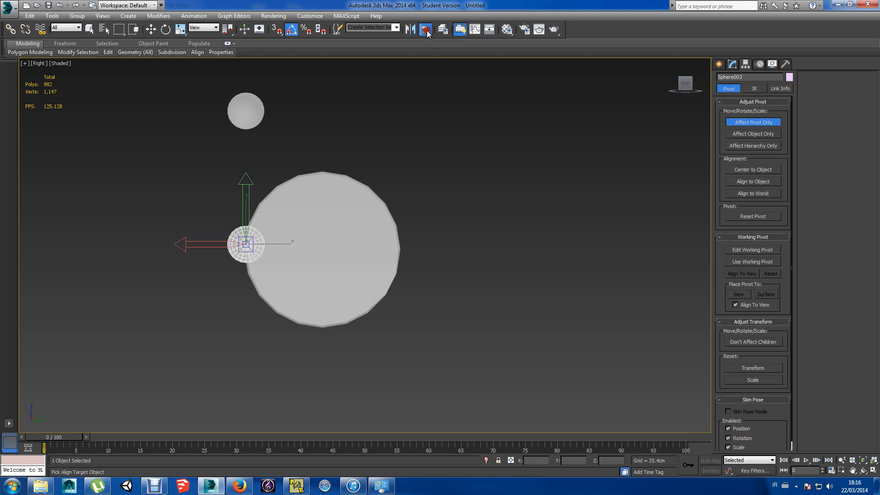
pyautogui.click(368, 197)
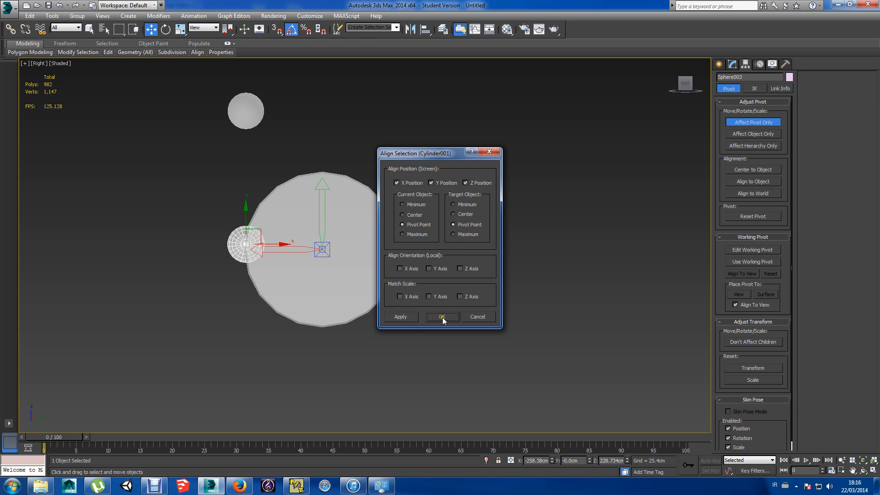
pyautogui.click(431, 182)
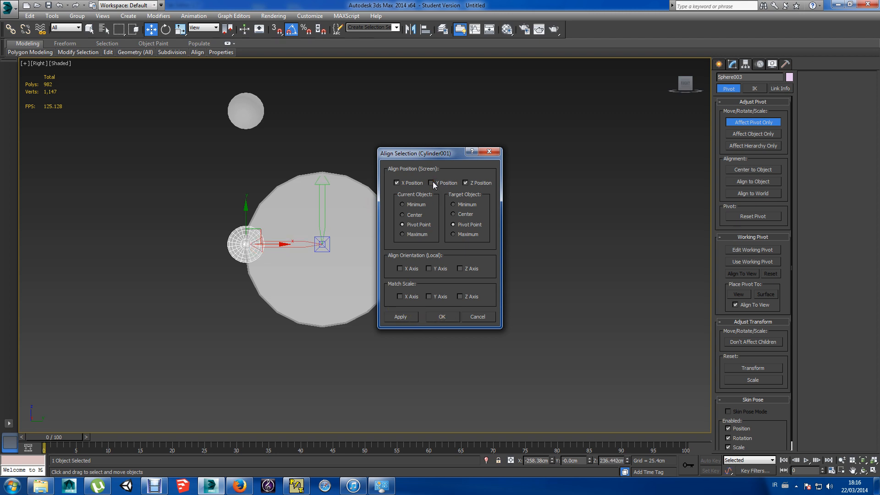
pyautogui.click(396, 183)
pyautogui.click(397, 183)
pyautogui.click(466, 183)
pyautogui.click(466, 183)
pyautogui.click(443, 316)
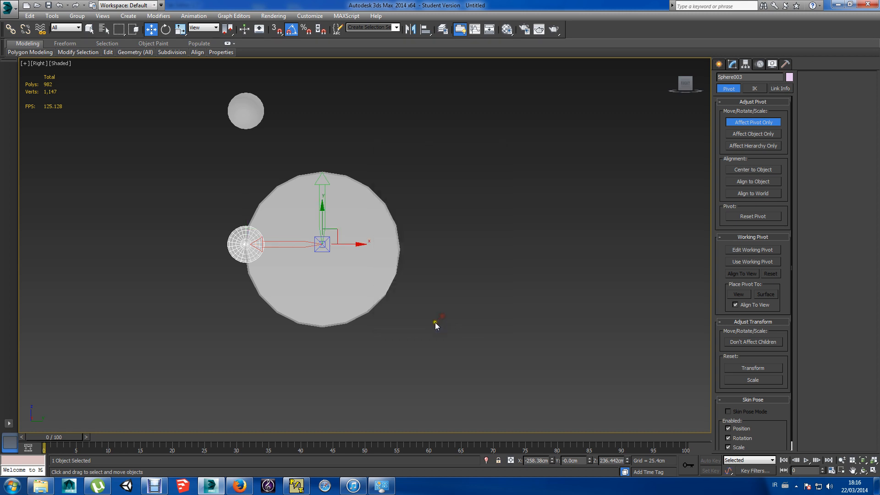
# Leave Affect Pivot Only, try rotating the bullet object around the cylinder, and undo the rotation.
pyautogui.press('e')
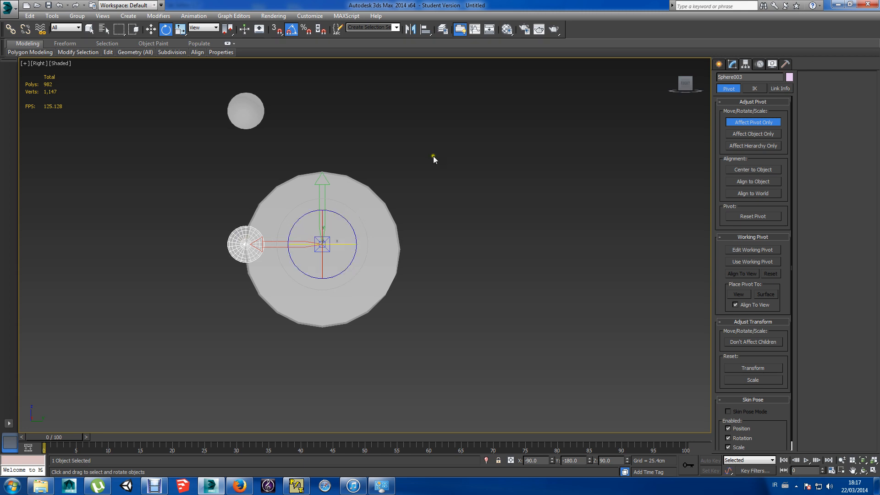
pyautogui.click(730, 121)
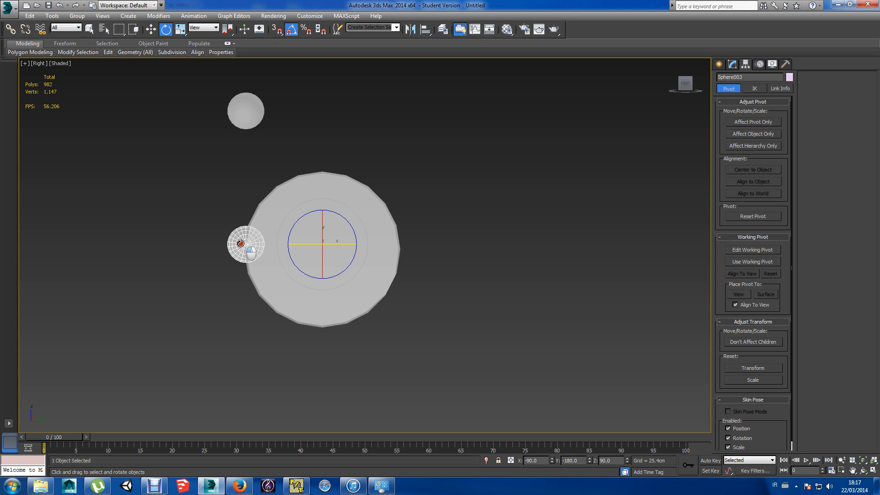
pyautogui.click(293, 187)
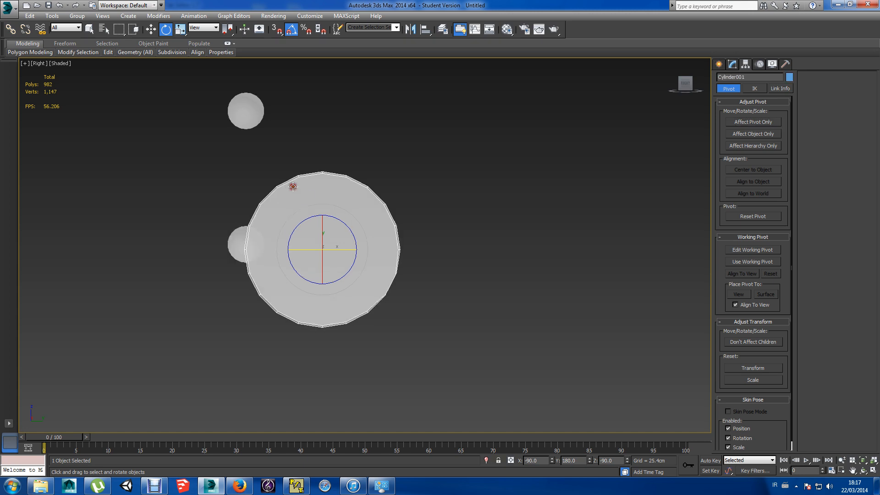
pyautogui.click(238, 241)
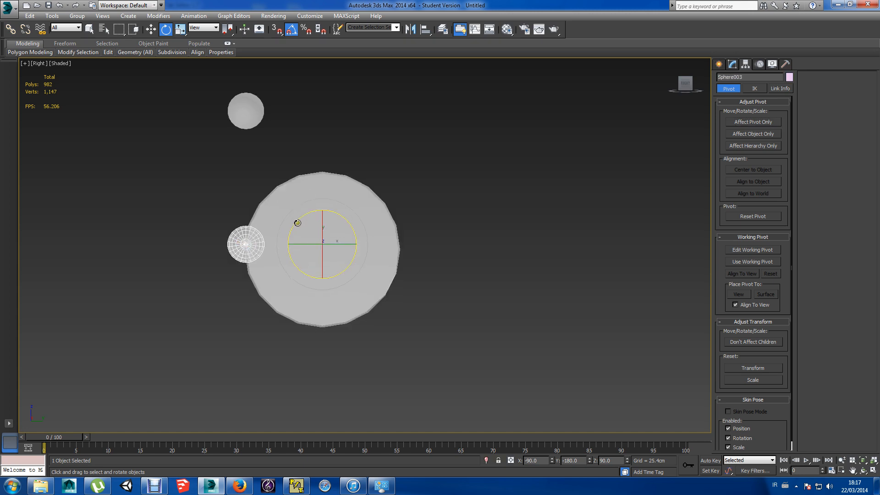
pyautogui.moveTo(296, 224); pyautogui.dragTo(103, 18)
pyautogui.moveTo(48, 464); pyautogui.dragTo(36, 115)
pyautogui.hotkey('ctrl', 'z')
# With Affect Pivot Only on, align the bullet object's pivot to Cylinder001's pivot point in X, Y and Z Position.
pyautogui.click(755, 122)
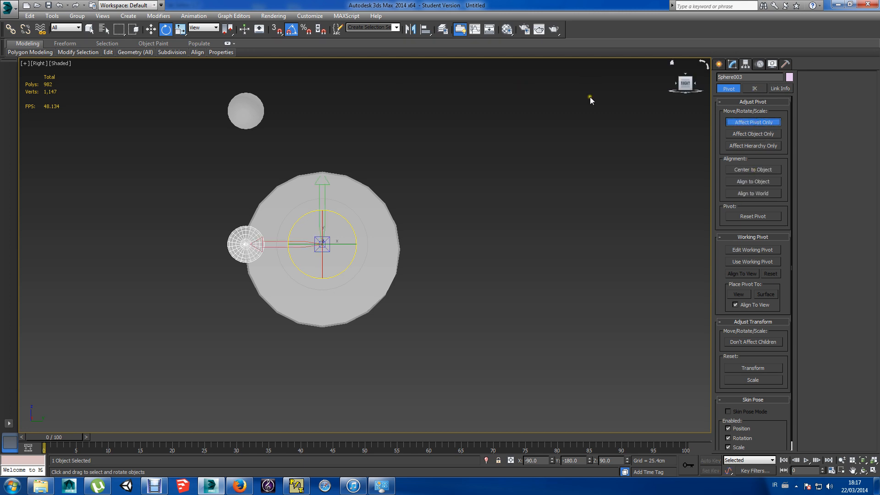
pyautogui.click(424, 30)
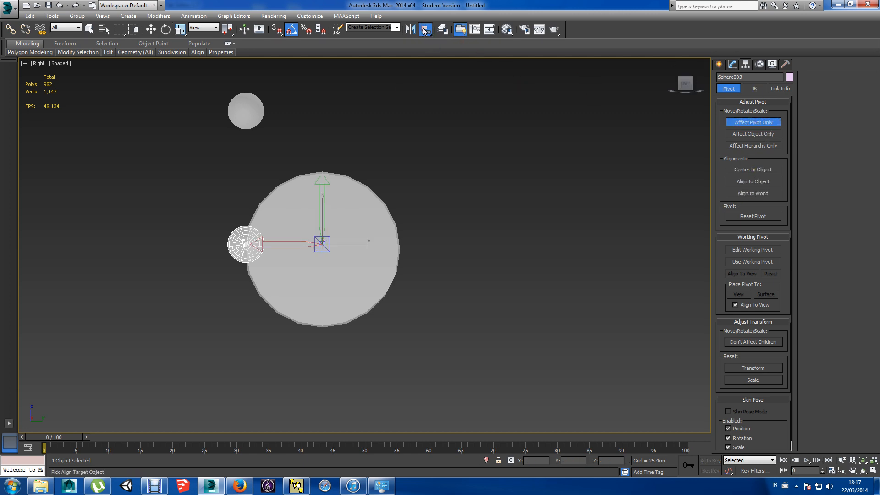
pyautogui.click(358, 203)
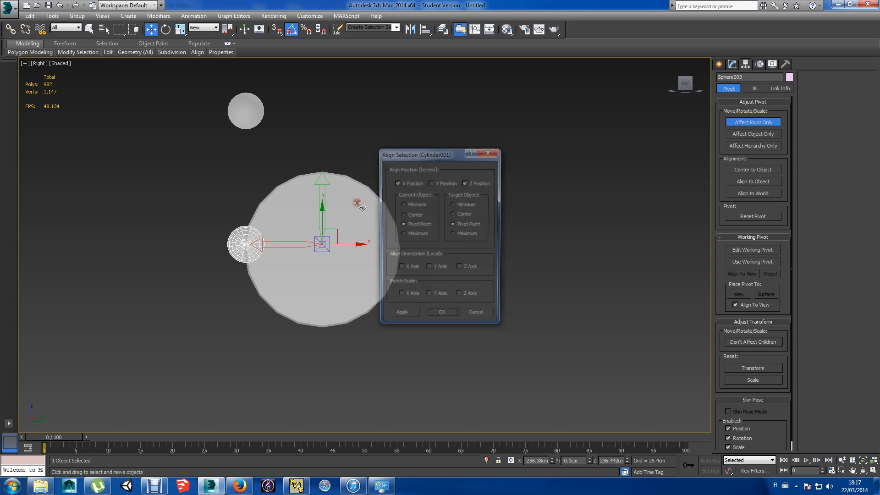
pyautogui.click(431, 182)
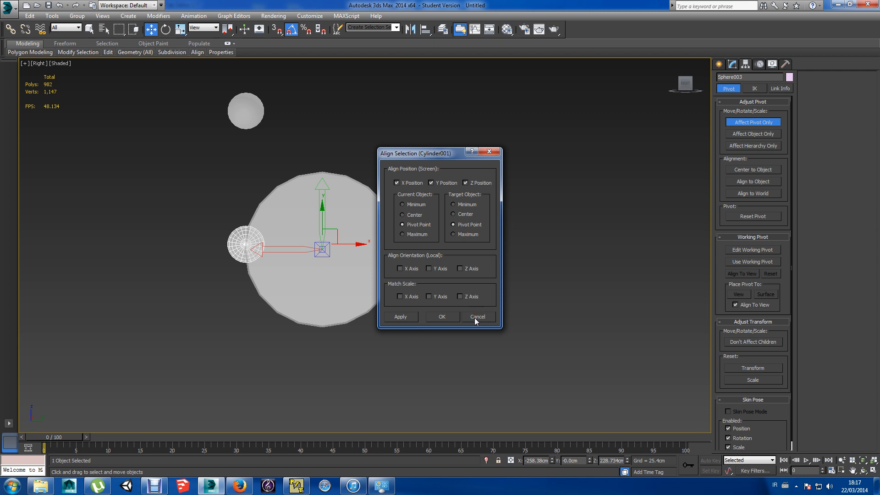
pyautogui.click(440, 317)
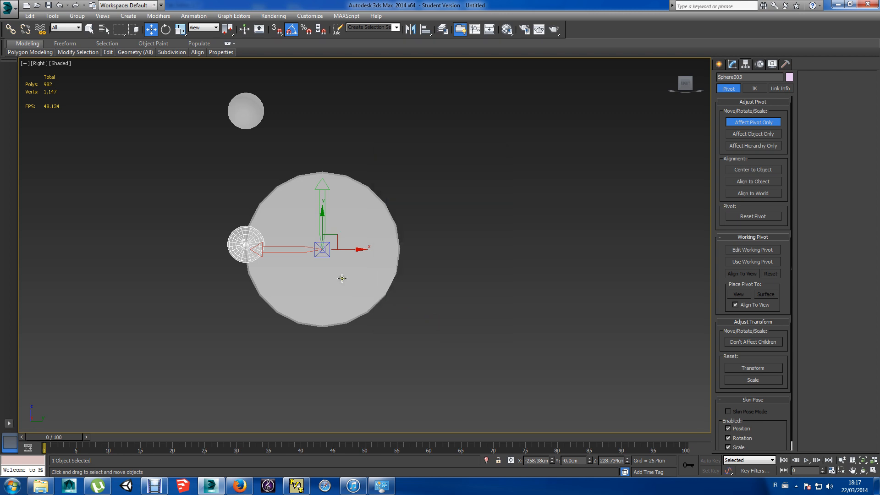
# Leave Affect Pivot Only and test the bullet object's rotation around the cylinder, undoing the trial rotations.
pyautogui.press('e')
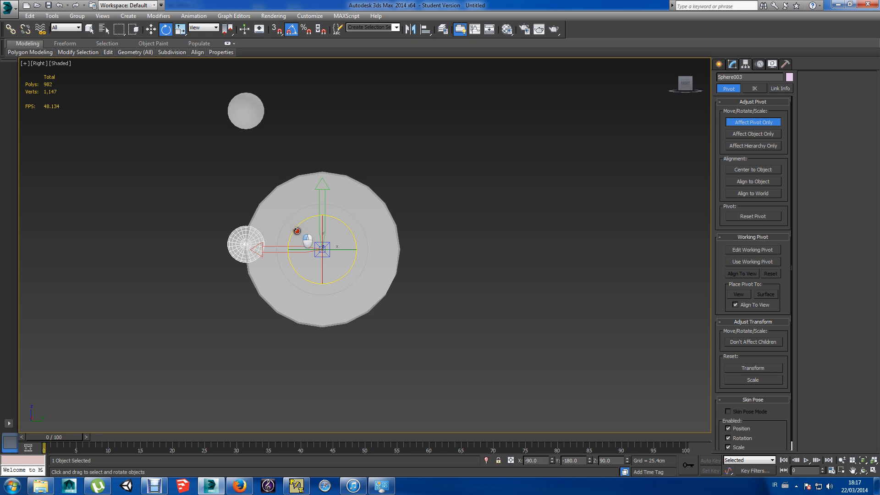
pyautogui.moveTo(305, 231); pyautogui.dragTo(350, 255)
pyautogui.hotkey('ctrl', 'z')
pyautogui.click(735, 122)
pyautogui.hotkey('ctrl', 'z')
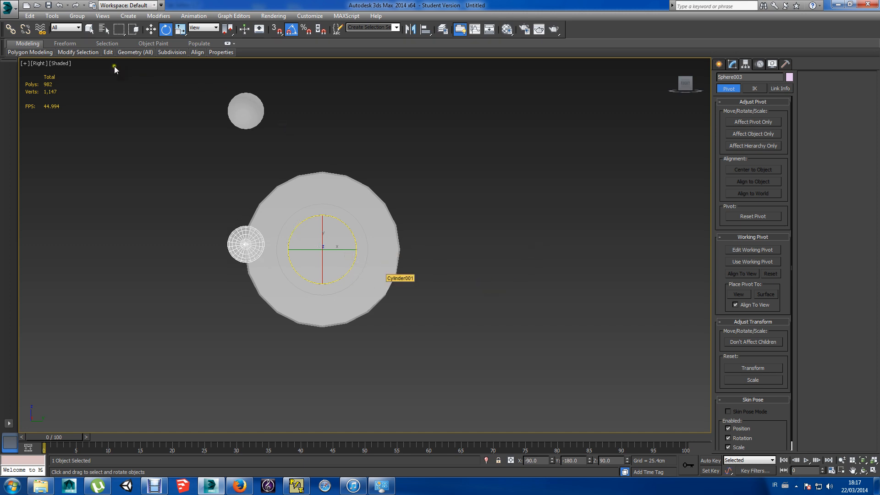
# Set up a 1D Array of the bullet object with count 6 and 90 degrees incremental Z rotation, and preview it.
pyautogui.click(52, 15)
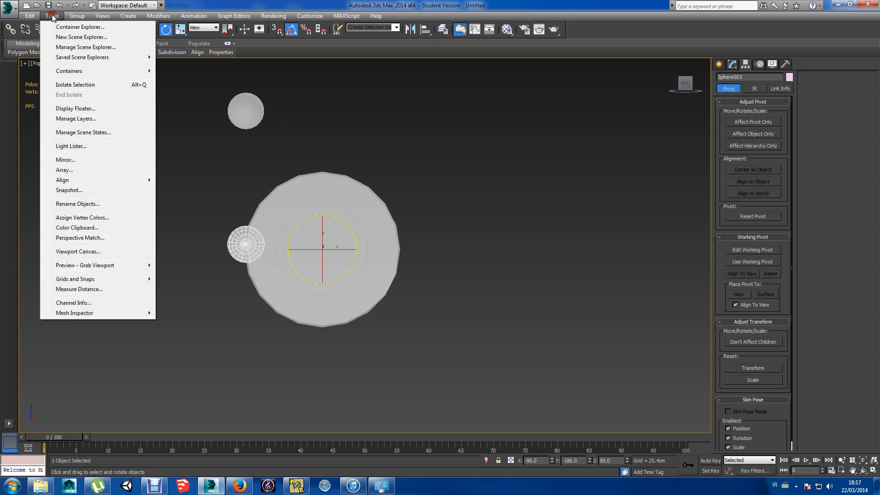
pyautogui.click(63, 170)
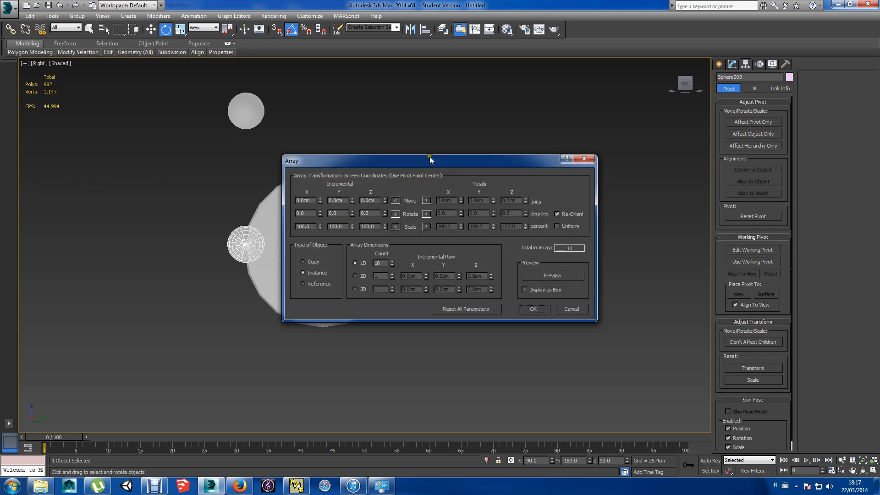
pyautogui.moveTo(428, 162); pyautogui.dragTo(595, 118)
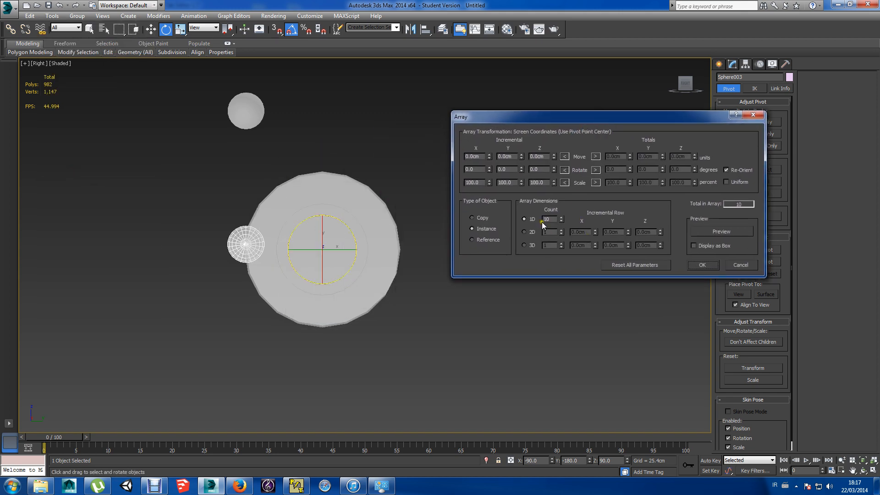
pyautogui.click(561, 221)
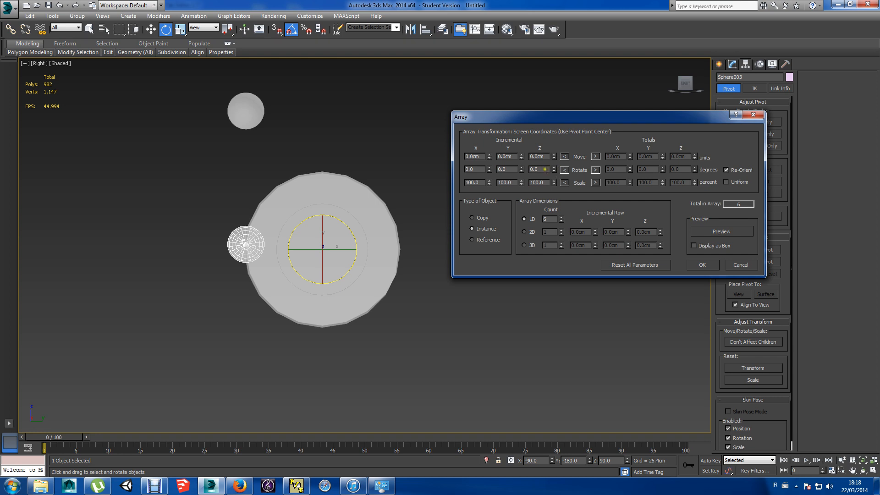
pyautogui.doubleClick(540, 170)
pyautogui.click(733, 232)
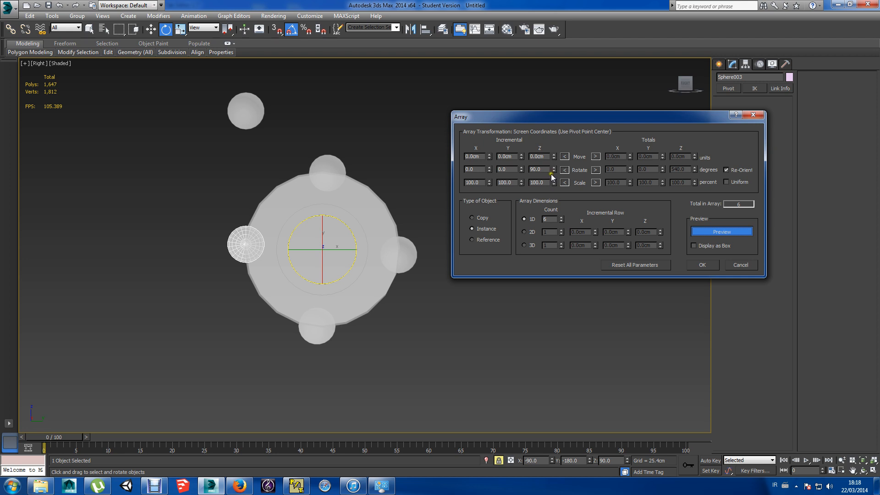
# Preview the array with 45 degrees incremental Z rotation, and set the angle back to 90 degrees.
pyautogui.doubleClick(538, 169)
pyautogui.write('45')
pyautogui.click(714, 231)
pyautogui.click(717, 232)
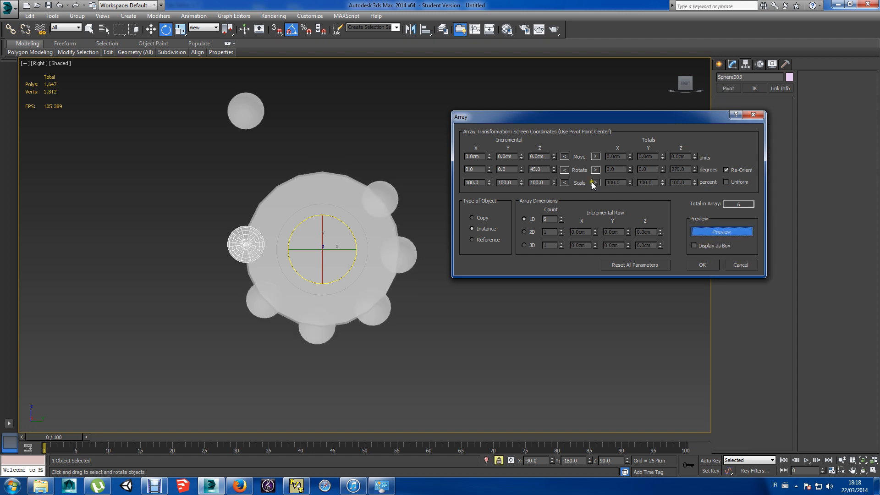
pyautogui.doubleClick(540, 169)
pyautogui.write('90.0')
pyautogui.press('Return')
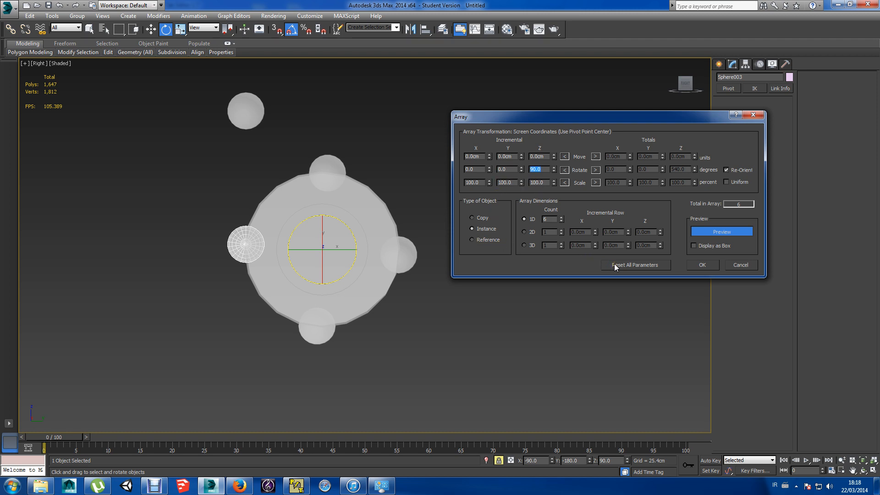
# Switch to Calculator, compute 360 minus 6 twice, and close it.
pyautogui.click(14, 485)
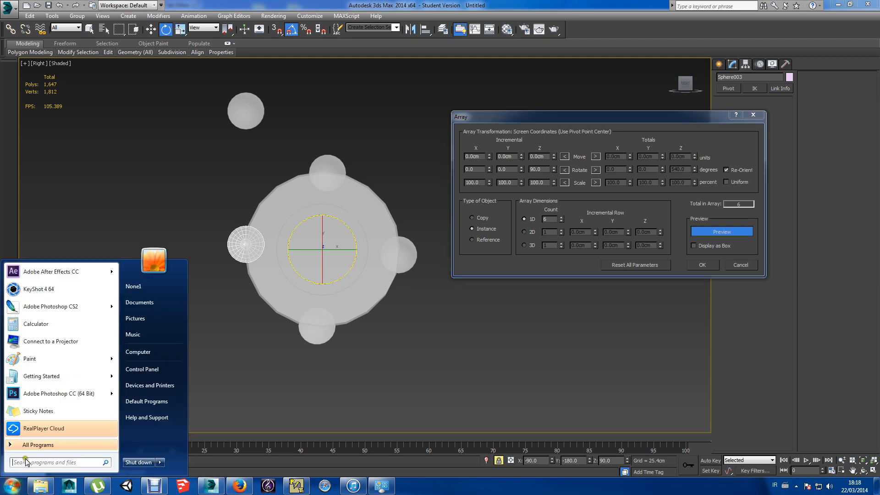
pyautogui.click(69, 271)
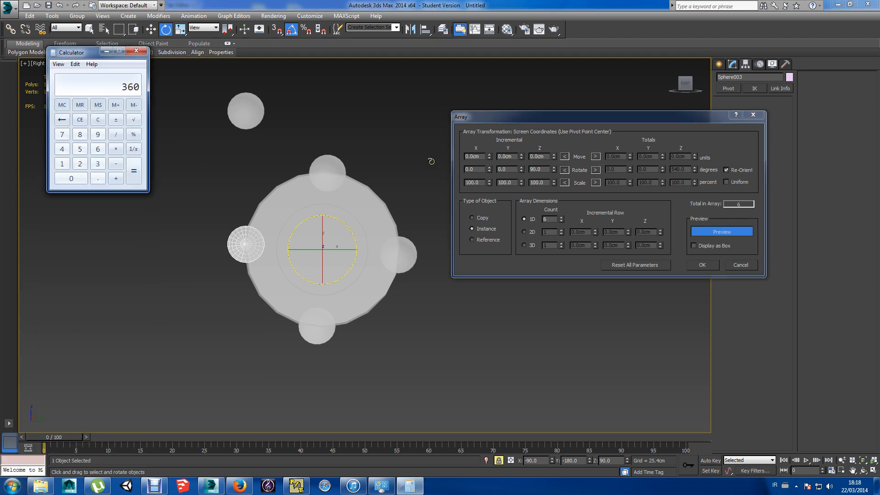
pyautogui.write('6')
pyautogui.press('Return')
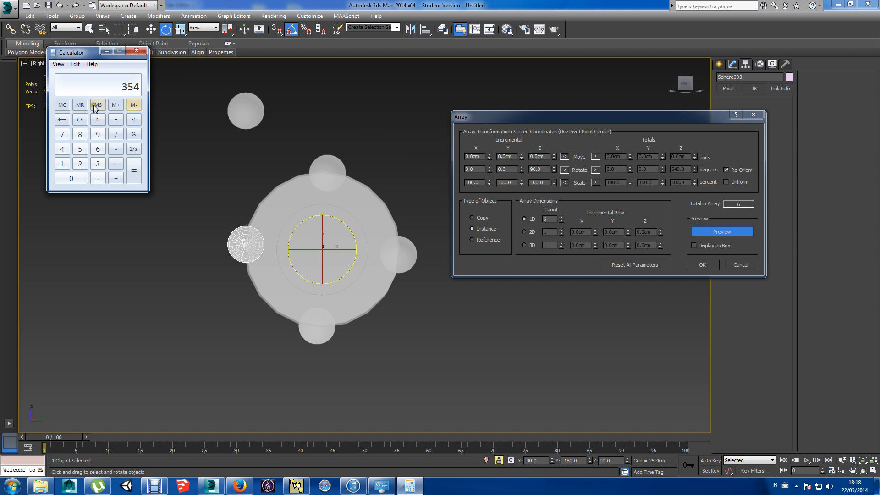
pyautogui.click(98, 119)
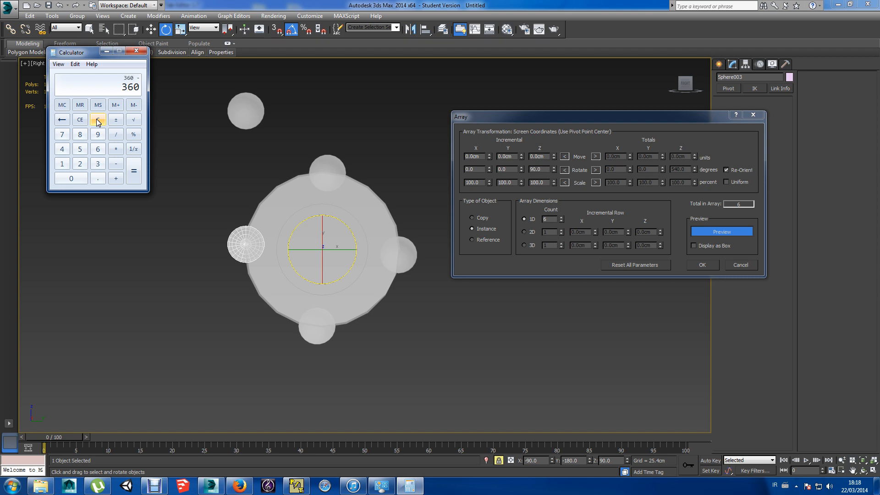
pyautogui.write('6')
pyautogui.press('Return')
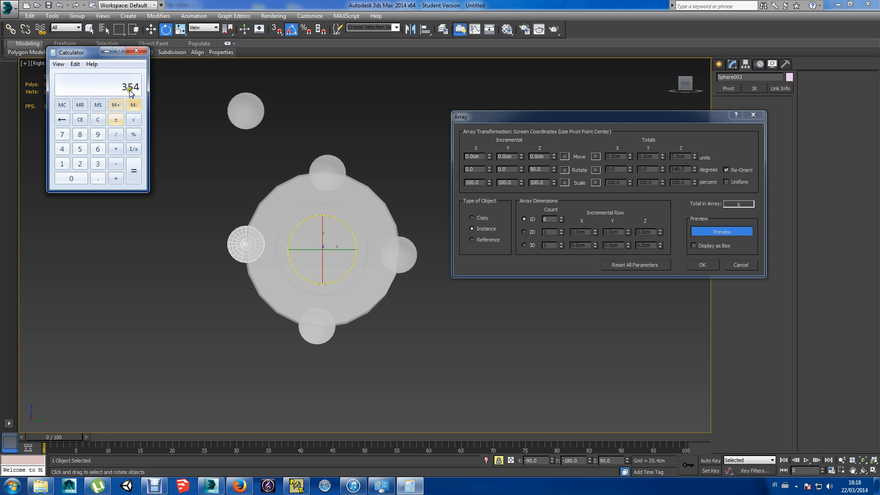
pyautogui.click(136, 52)
# Reopen Calculator, divide 360 by the six array items to get the angle increment, and close it.
pyautogui.click(13, 485)
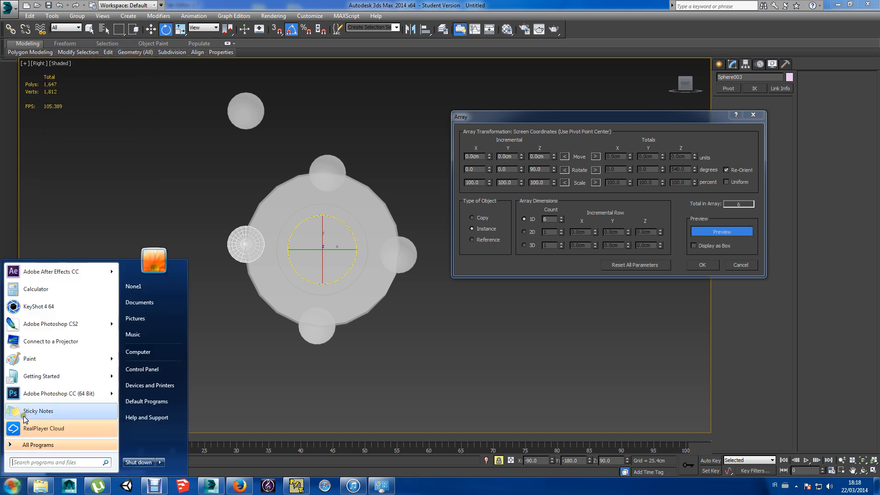
pyautogui.click(36, 291)
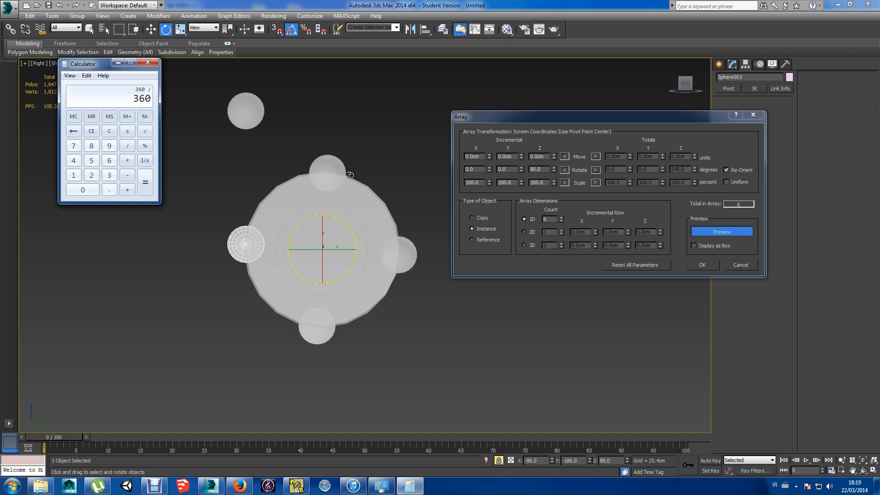
pyautogui.press('Return')
pyautogui.click(148, 62)
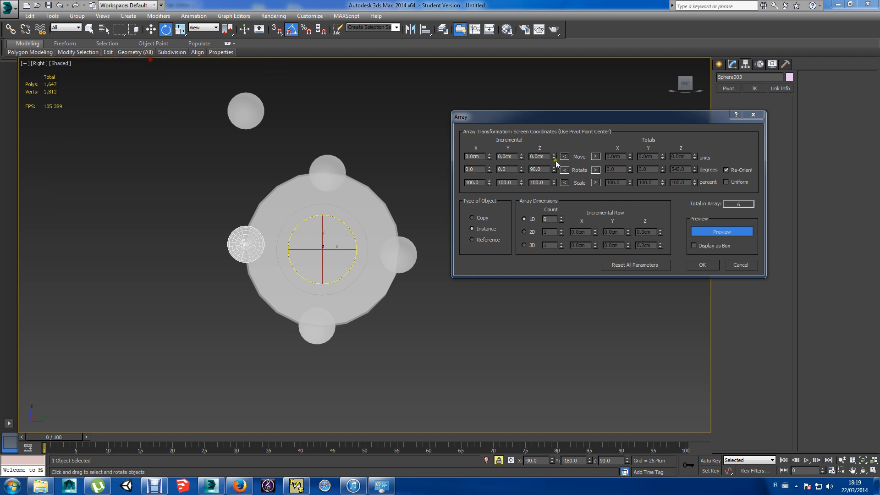
# Set the array's incremental Z rotation to 60 degrees, preview it, and create the six bullet instances around the cylinder.
pyautogui.doubleClick(536, 170)
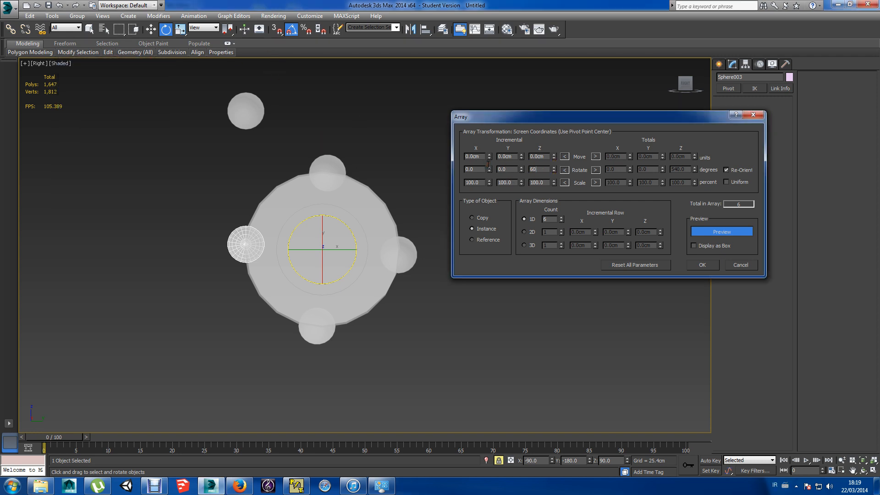
pyautogui.click(719, 233)
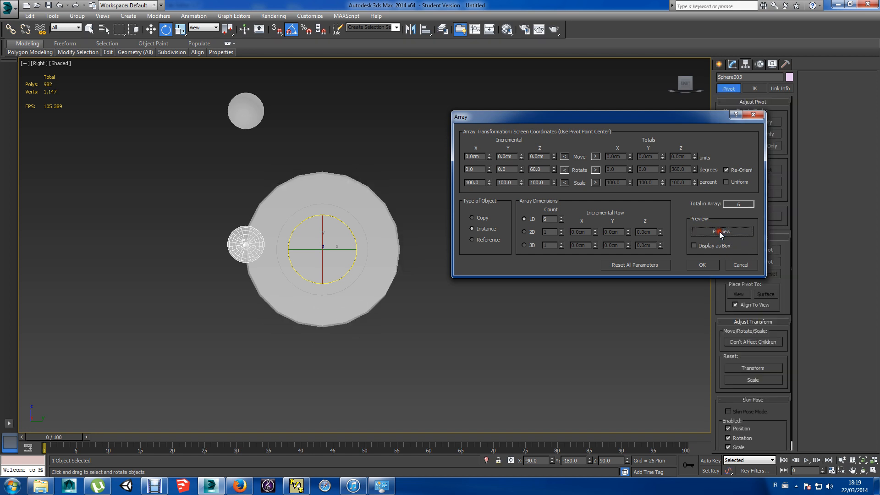
pyautogui.click(719, 232)
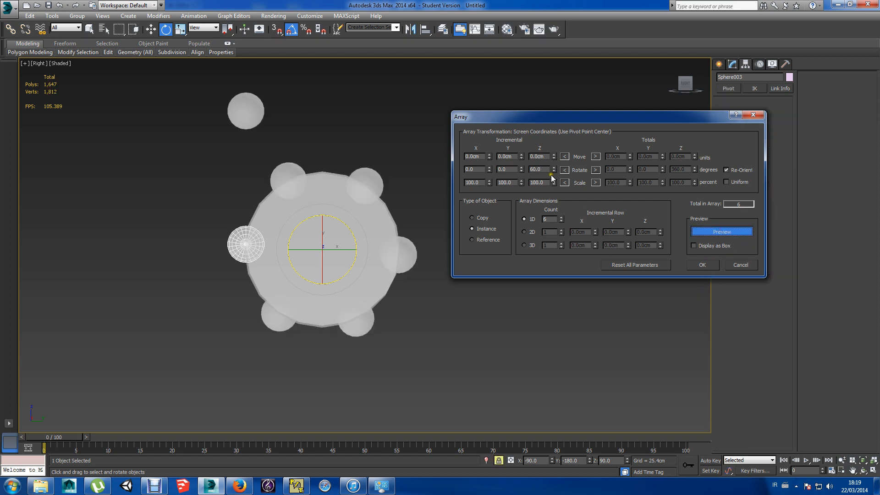
pyautogui.click(703, 266)
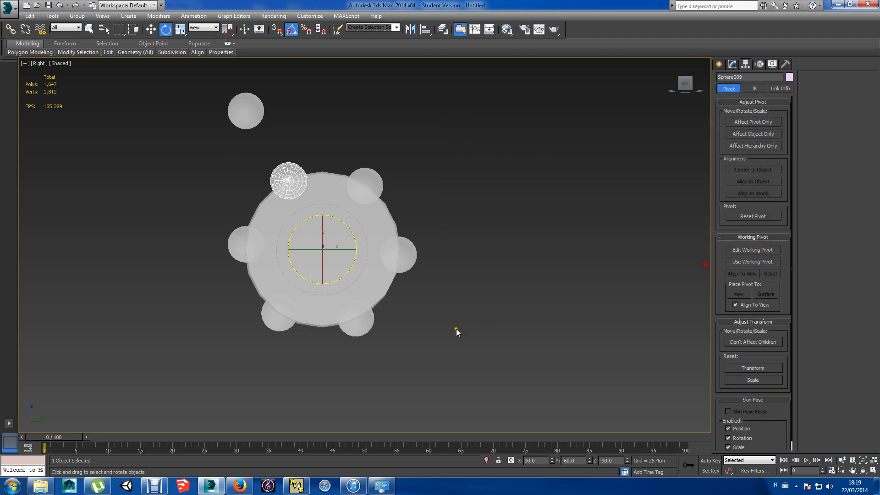
pyautogui.moveTo(438, 317)
pyautogui.keyDown('alt'); pyautogui.mouseDown(button='middle')
pyautogui.moveTo(458, 324)
pyautogui.moveTo(508, 310)
pyautogui.moveTo(479, 294)
pyautogui.moveTo(433, 316)
pyautogui.moveTo(514, 330)
pyautogui.moveTo(484, 322)
pyautogui.moveTo(509, 315)
pyautogui.moveTo(424, 323)
pyautogui.moveTo(456, 318)
pyautogui.moveTo(445, 321)
pyautogui.mouseUp(button='middle'); pyautogui.keyUp('alt')
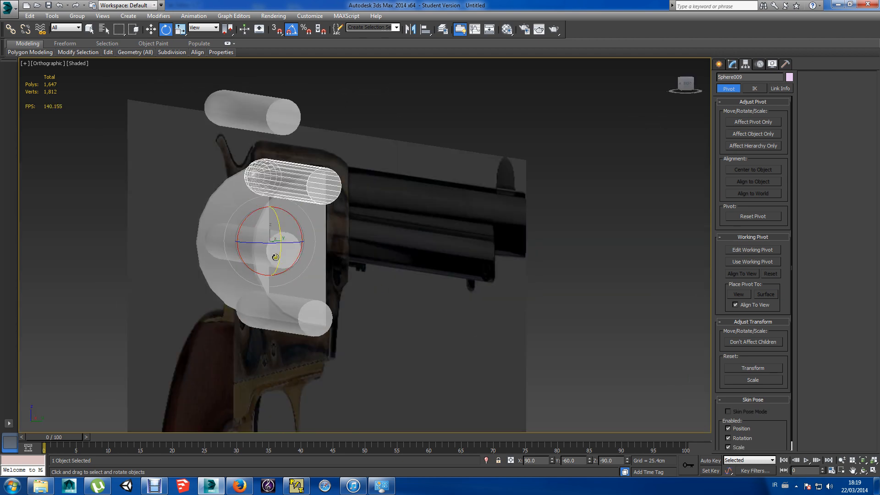
# Try moving the middle bullet on the near side away from the cylinder, and undo the move.
pyautogui.click(214, 244)
pyautogui.keyDown('alt'); pyautogui.moveTo(281, 285); pyautogui.dragTo(283, 270, button='middle'); pyautogui.keyUp('alt')
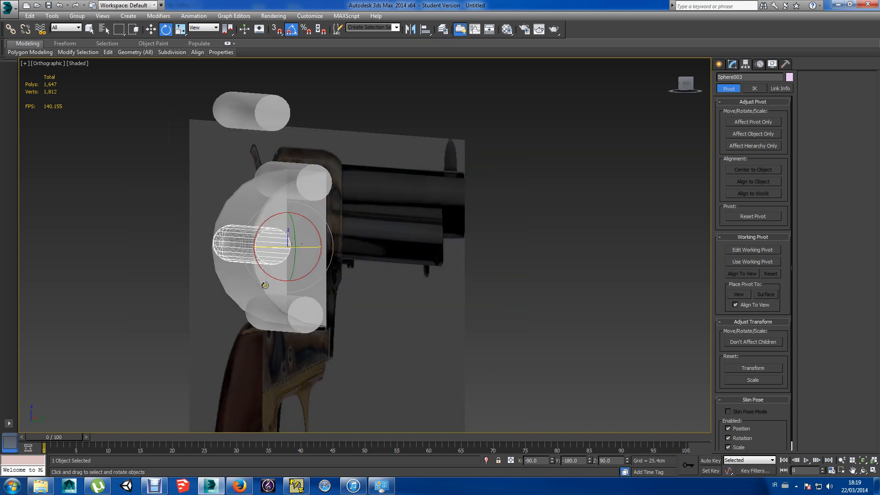
pyautogui.press('w')
pyautogui.moveTo(324, 250); pyautogui.dragTo(265, 263)
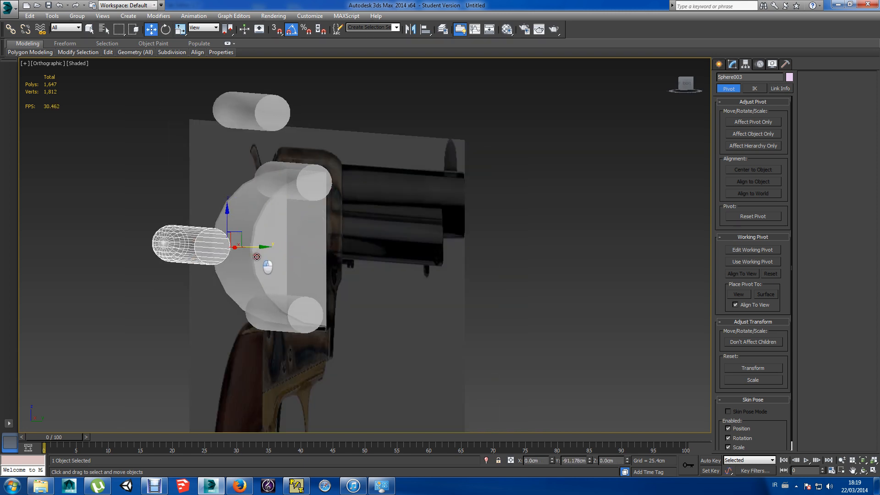
pyautogui.hotkey('ctrl', 'z')
pyautogui.scroll(5, 348, 288)
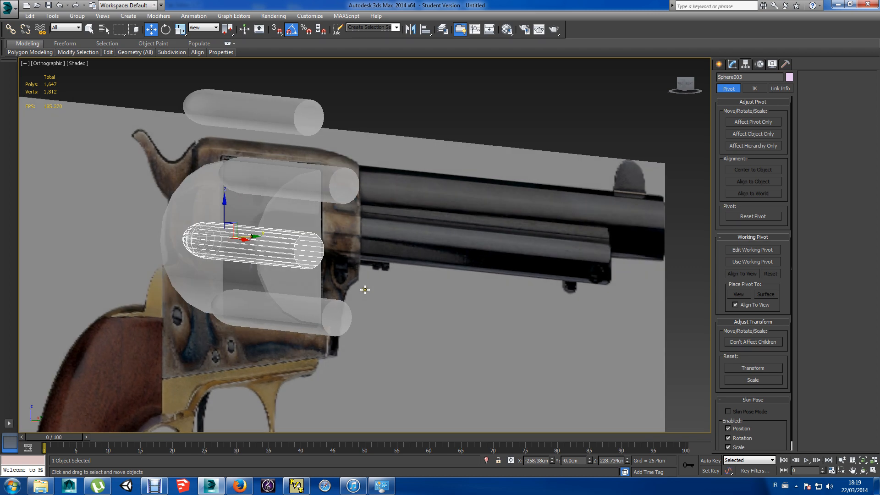
# Try attaching a neighbouring bullet to the selected middle bullet, and undo the attachment of the cylinder.
pyautogui.keyDown('alt'); pyautogui.moveTo(365, 289); pyautogui.dragTo(344, 289, button='middle'); pyautogui.keyUp('alt')
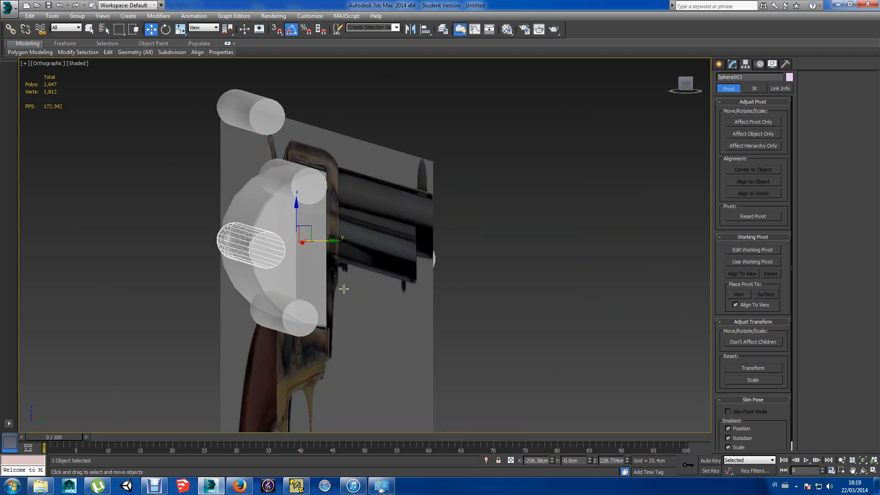
pyautogui.click(732, 64)
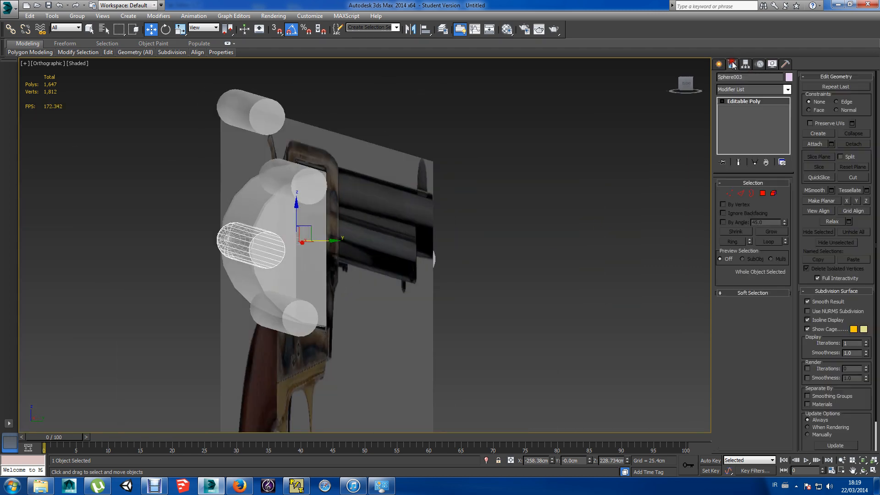
pyautogui.click(814, 143)
pyautogui.click(302, 263)
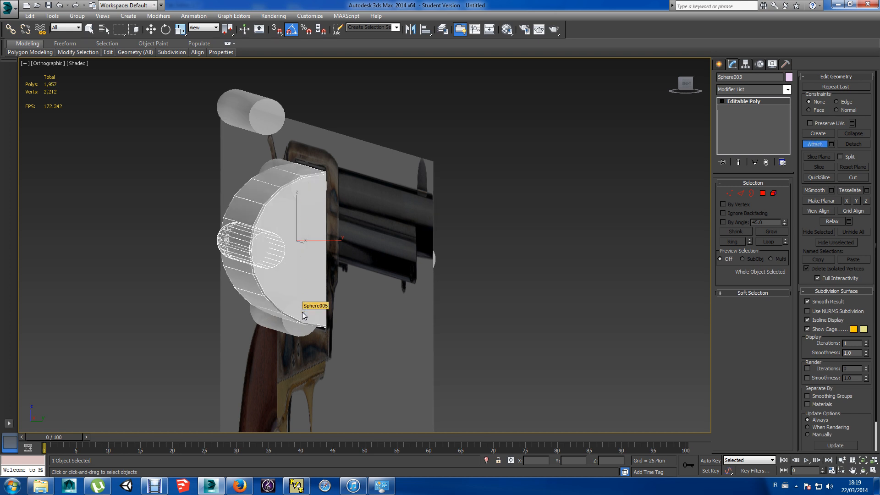
pyautogui.hotkey('ctrl', 'z')
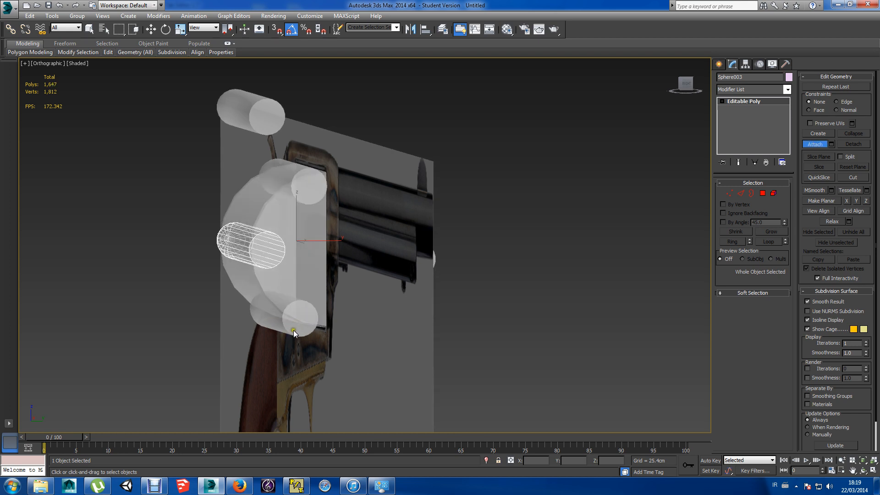
pyautogui.keyDown('alt'); pyautogui.moveTo(735, 195); pyautogui.dragTo(541, 262, button='middle'); pyautogui.keyUp('alt')
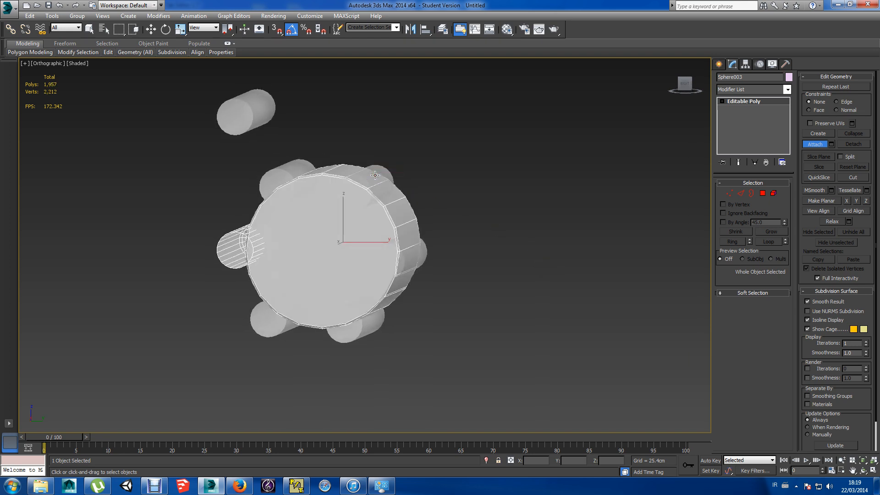
pyautogui.keyDown('alt'); pyautogui.moveTo(472, 245); pyautogui.dragTo(401, 263, button='middle'); pyautogui.keyUp('alt')
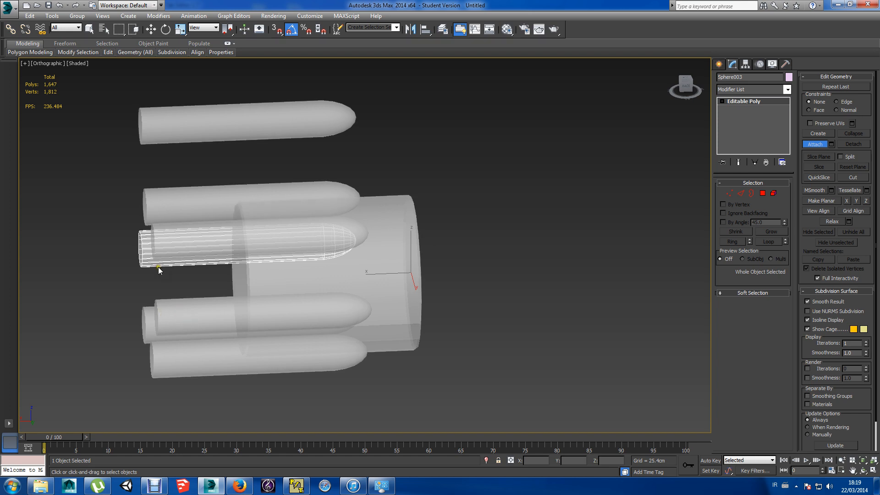
# Restart Attach on the middle bullet, try to add the upper bullet, undo the attachment, and leave the command.
pyautogui.click(112, 266)
pyautogui.click(715, 71)
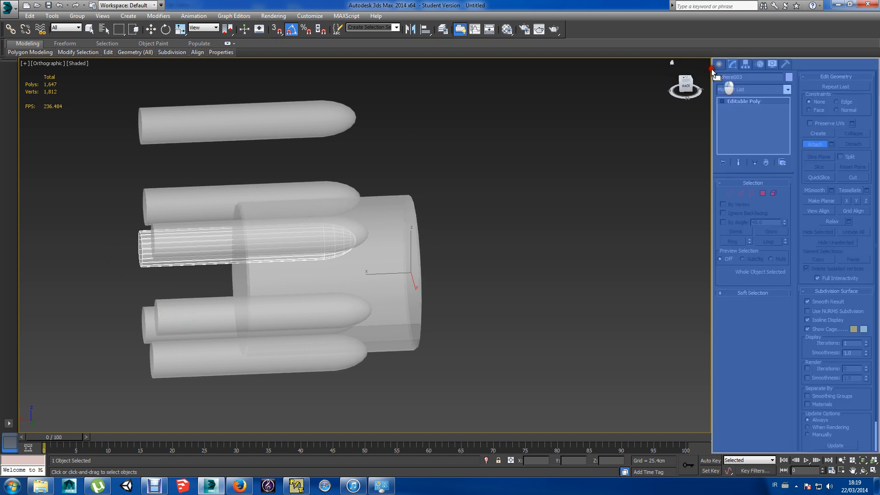
pyautogui.click(718, 67)
pyautogui.click(733, 66)
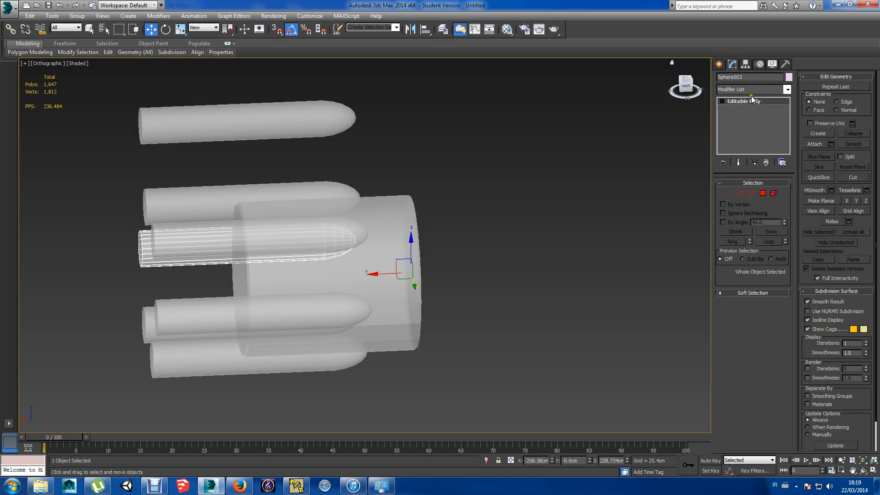
pyautogui.click(815, 145)
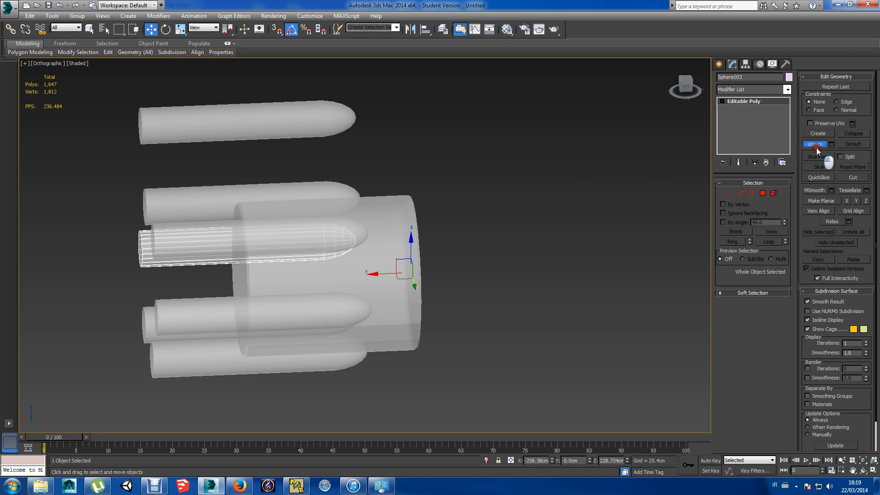
pyautogui.keyDown('alt'); pyautogui.moveTo(178, 200); pyautogui.dragTo(301, 186, button='middle'); pyautogui.keyUp('alt')
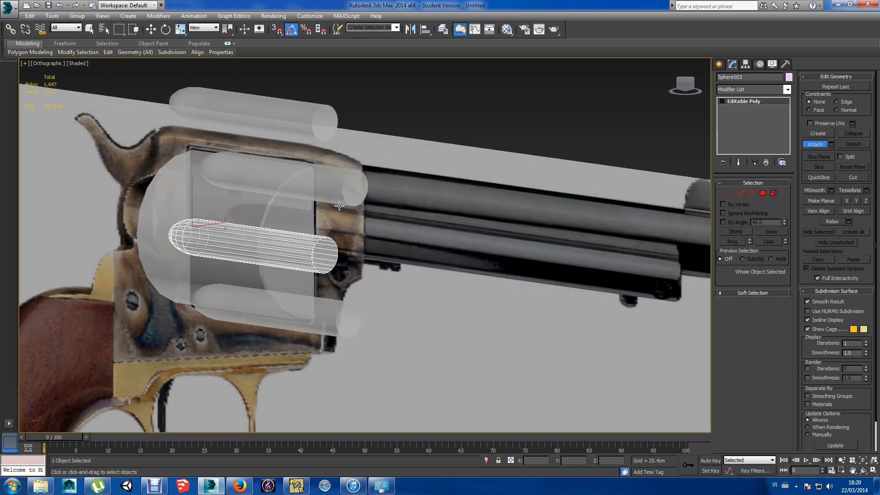
pyautogui.click(152, 487)
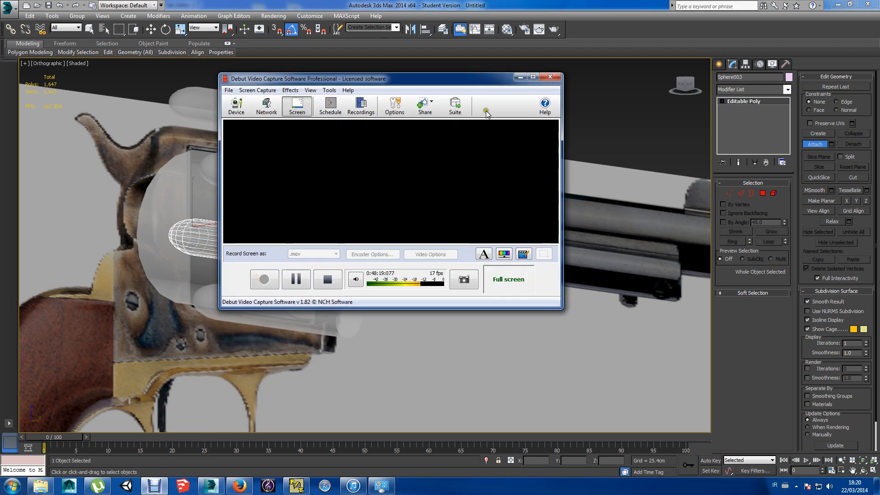
pyautogui.click(350, 281)
pyautogui.click(346, 181)
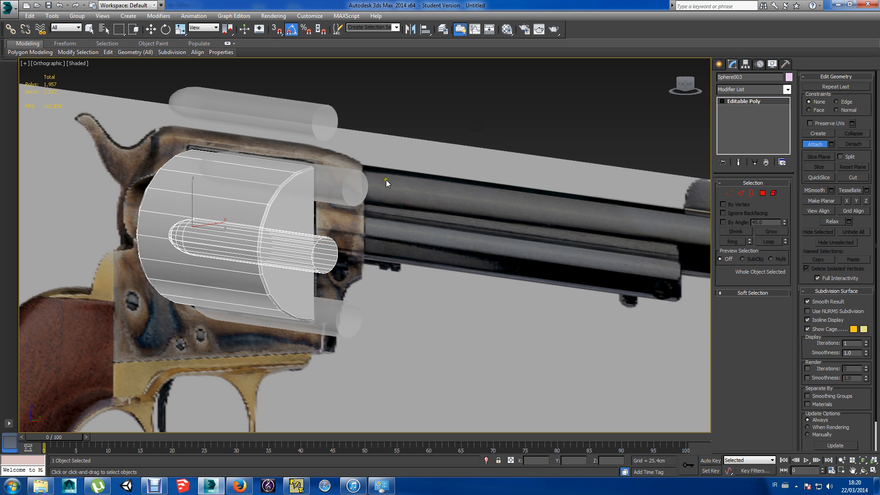
pyautogui.hotkey('ctrl', 'z')
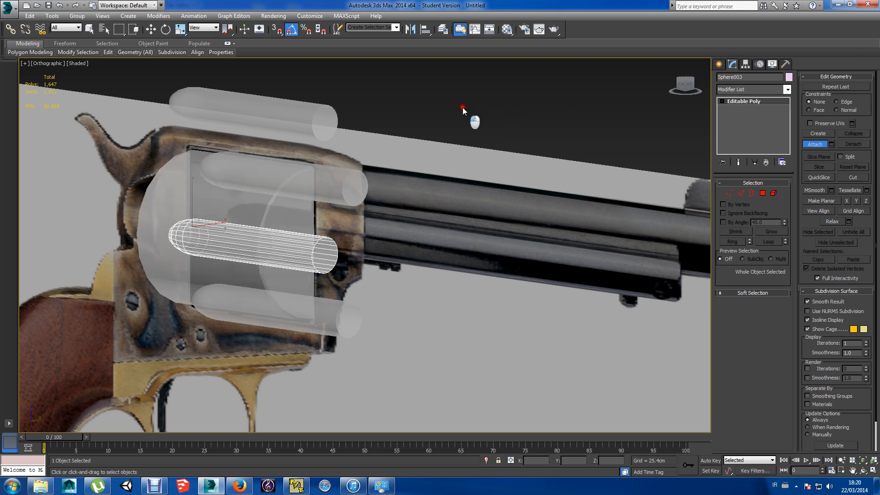
pyautogui.click(718, 64)
# Center the middle bullet's pivot on the object by affecting the pivot only.
pyautogui.moveTo(511, 175)
pyautogui.keyDown('alt'); pyautogui.mouseDown(button='middle')
pyautogui.moveTo(470, 160)
pyautogui.moveTo(507, 159)
pyautogui.mouseUp(button='middle'); pyautogui.keyUp('alt')
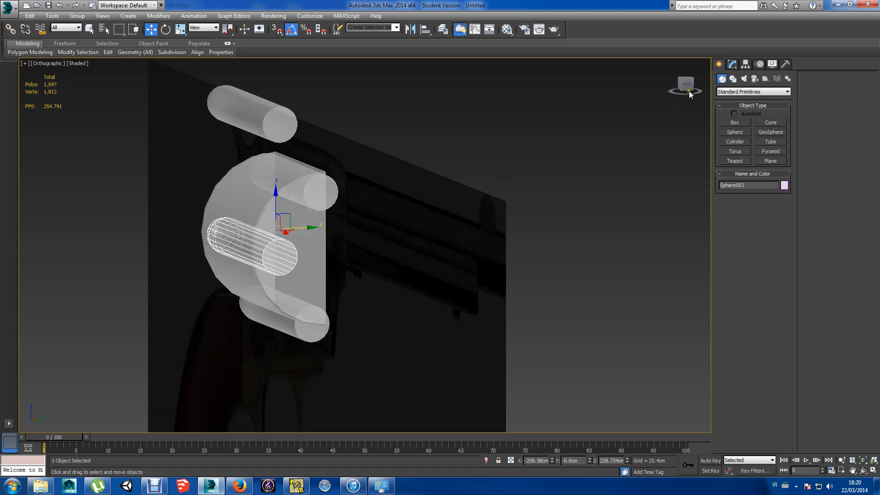
pyautogui.click(746, 63)
pyautogui.click(760, 122)
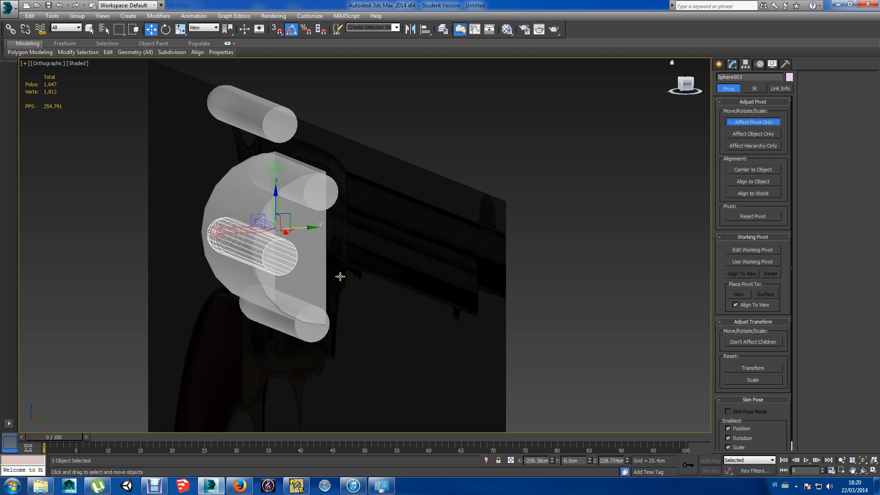
pyautogui.click(738, 170)
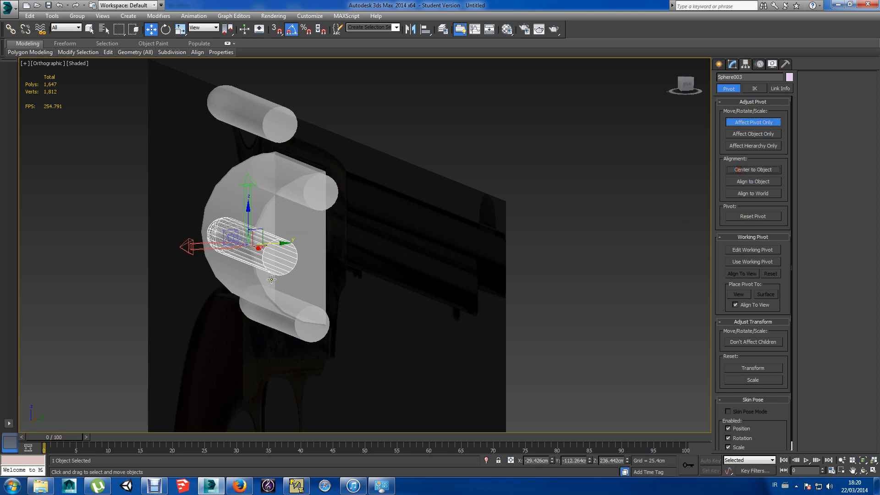
pyautogui.click(754, 122)
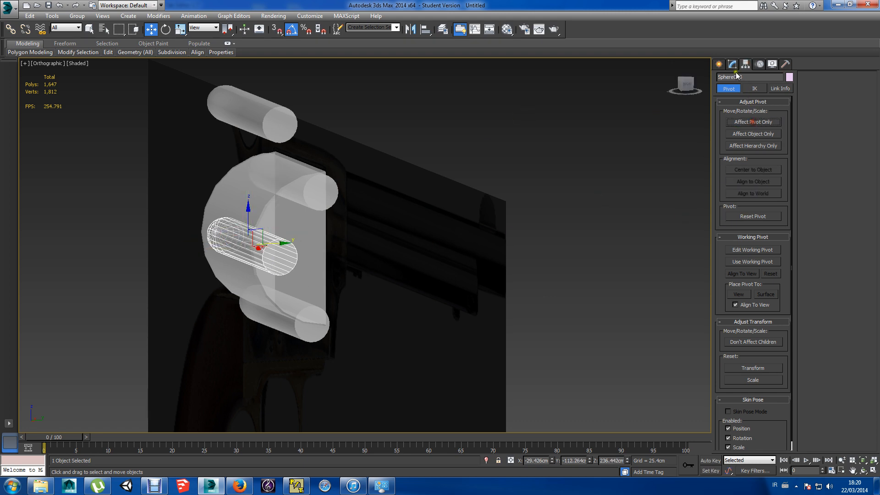
# Select all six bullets around the cylinder, without the loose one above, and try to attach them together.
pyautogui.click(733, 65)
pyautogui.click(329, 198)
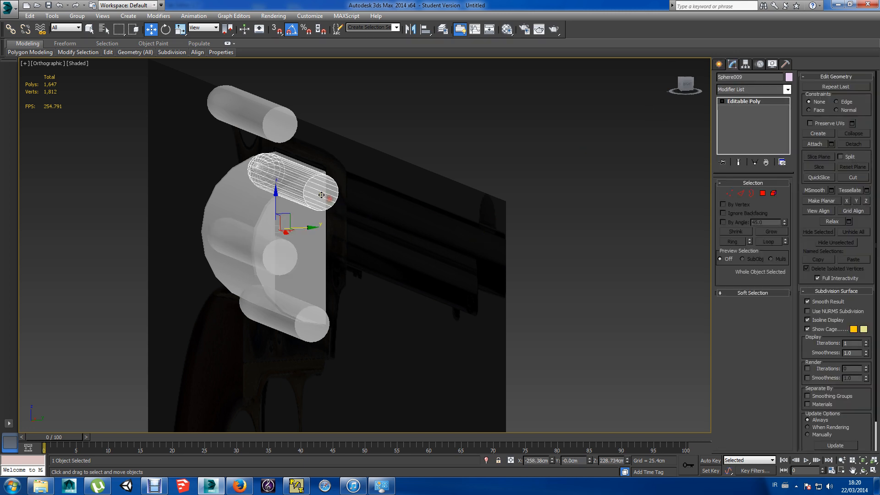
pyautogui.keyDown('shift'); pyautogui.click(283, 251); pyautogui.keyUp('shift')
pyautogui.keyDown('ctrl'); pyautogui.click(316, 202); pyautogui.keyUp('ctrl')
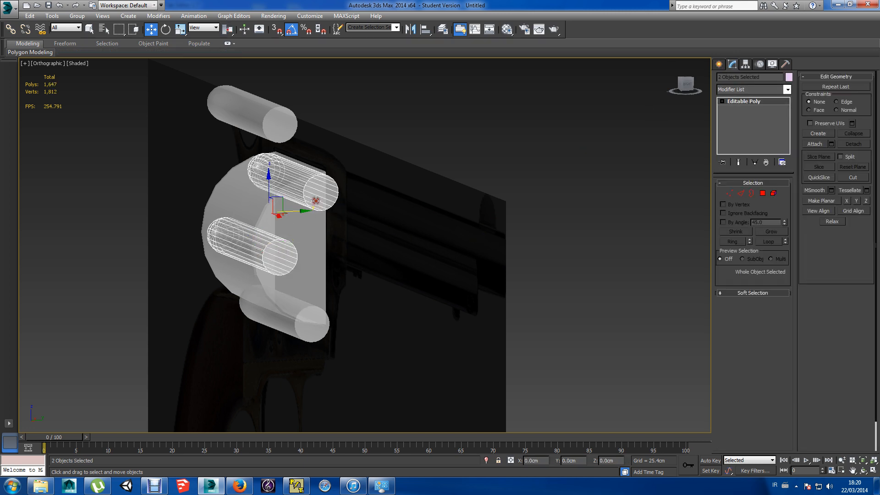
pyautogui.keyDown('ctrl'); pyautogui.click(312, 321); pyautogui.keyUp('ctrl')
pyautogui.keyDown('alt'); pyautogui.moveTo(391, 336); pyautogui.dragTo(366, 335, button='middle'); pyautogui.keyUp('alt')
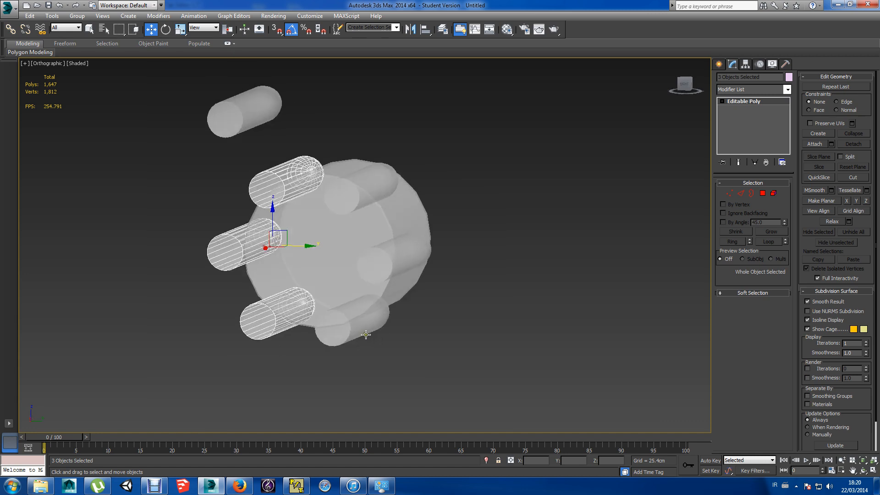
pyautogui.keyDown('ctrl'); pyautogui.click(347, 330); pyautogui.keyUp('ctrl')
pyautogui.keyDown('ctrl'); pyautogui.click(371, 270); pyautogui.keyUp('ctrl')
pyautogui.keyDown('ctrl'); pyautogui.click(347, 190); pyautogui.keyUp('ctrl')
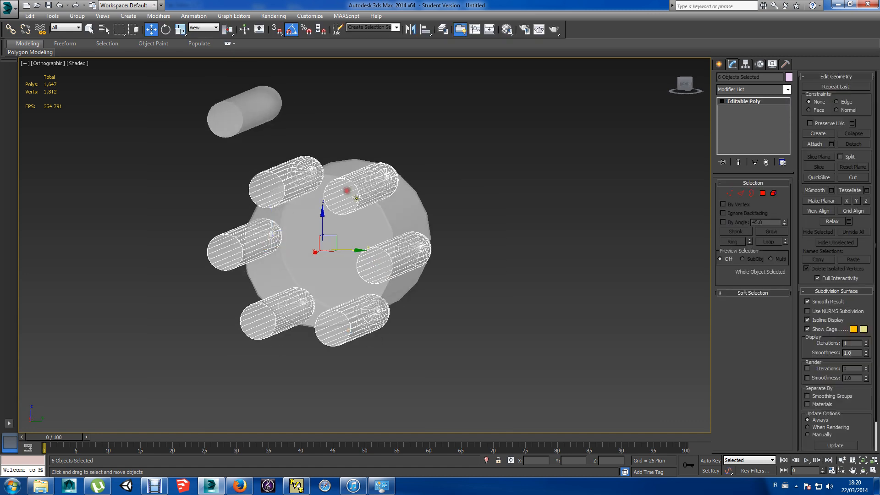
pyautogui.keyDown('alt'); pyautogui.moveTo(420, 263); pyautogui.dragTo(478, 268, button='middle'); pyautogui.keyUp('alt')
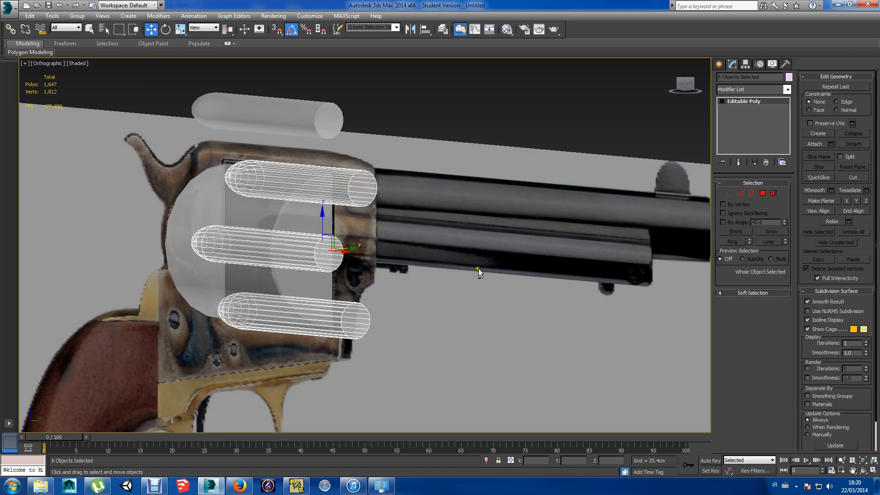
pyautogui.click(815, 144)
pyautogui.keyDown('alt'); pyautogui.moveTo(458, 296); pyautogui.dragTo(510, 304, button='middle'); pyautogui.keyUp('alt')
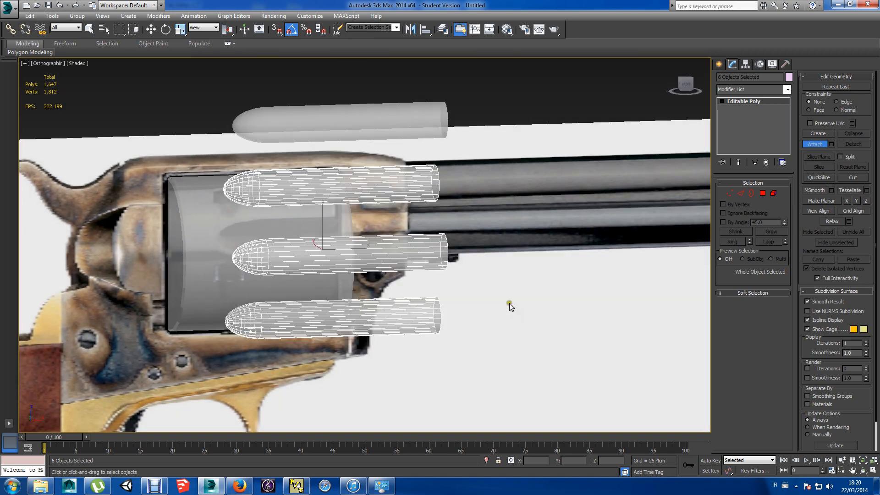
# In the front view, select the revolver cylinder and make it a ProBoolean compound object using subtraction.
pyautogui.press('f')
pyautogui.scroll(3, 486, 294)
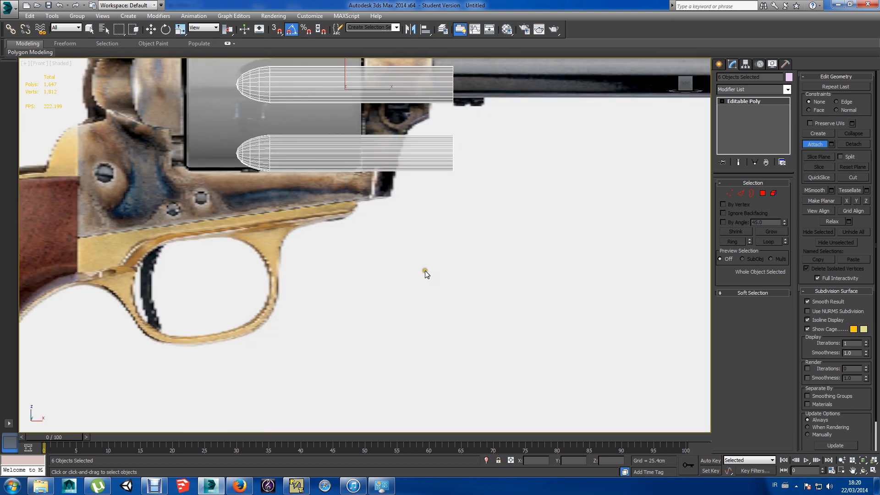
pyautogui.press('z')
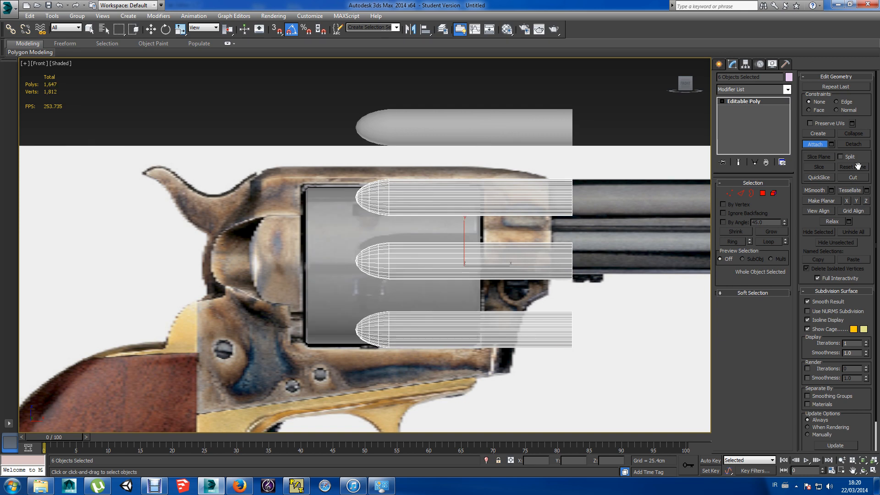
pyautogui.press('w')
pyautogui.click(341, 266)
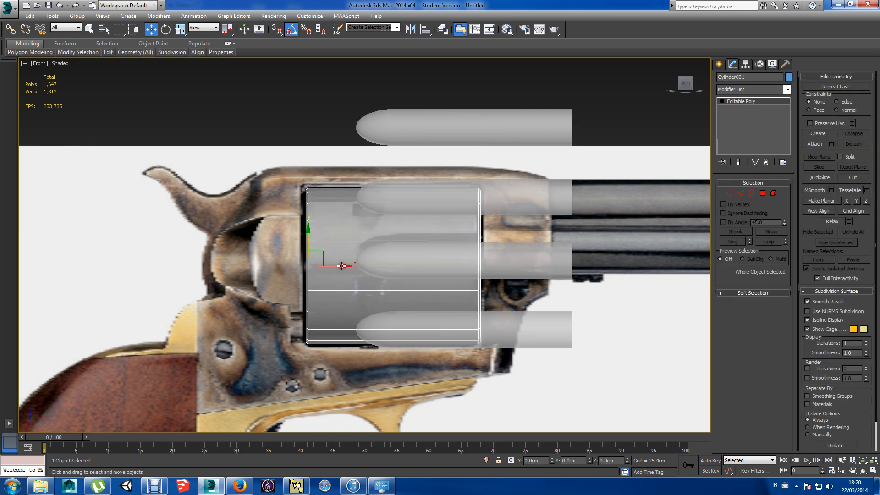
pyautogui.click(720, 66)
pyautogui.click(787, 92)
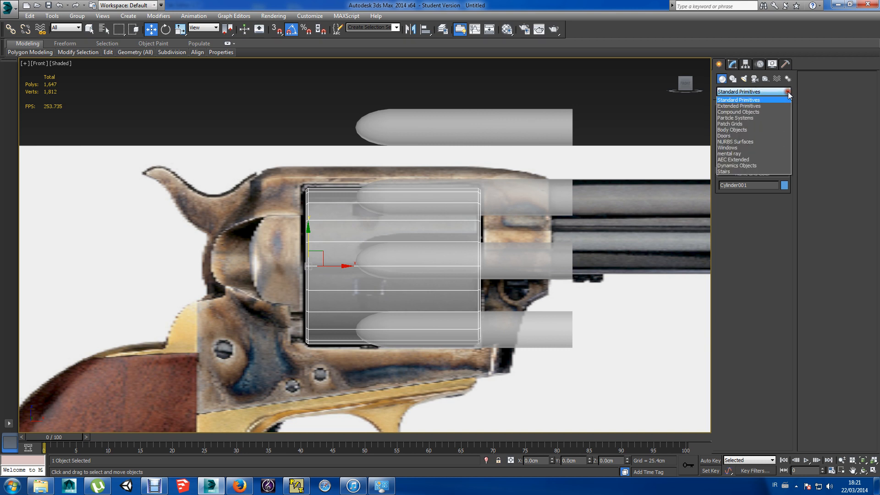
pyautogui.click(768, 111)
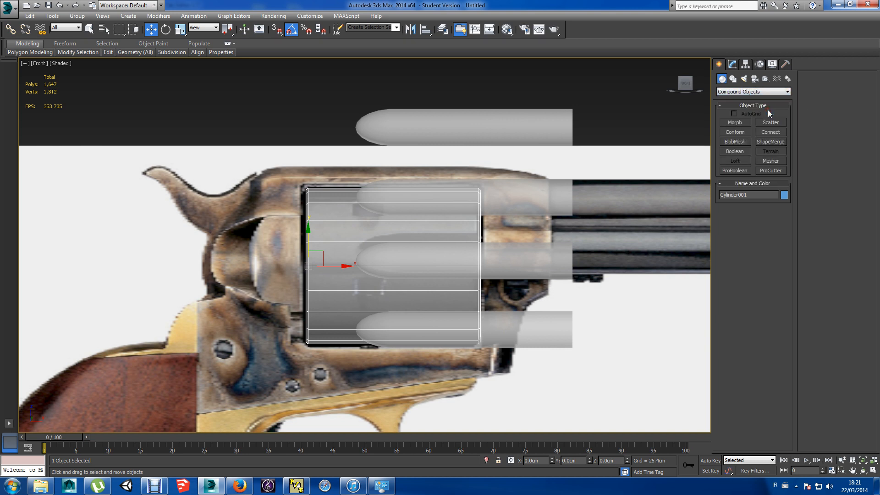
pyautogui.click(744, 170)
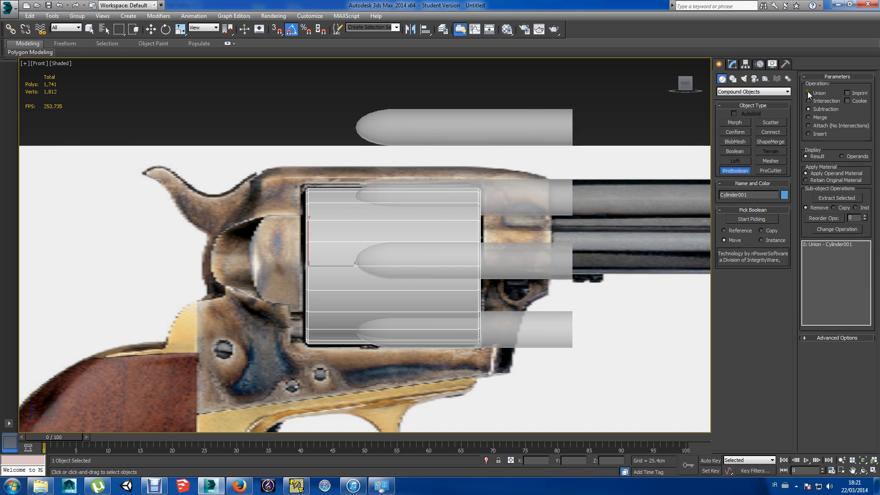
# Pick all six bullets around the cylinder as ProBoolean subtraction operands, leaving out the loose one above.
pyautogui.click(743, 219)
pyautogui.click(539, 200)
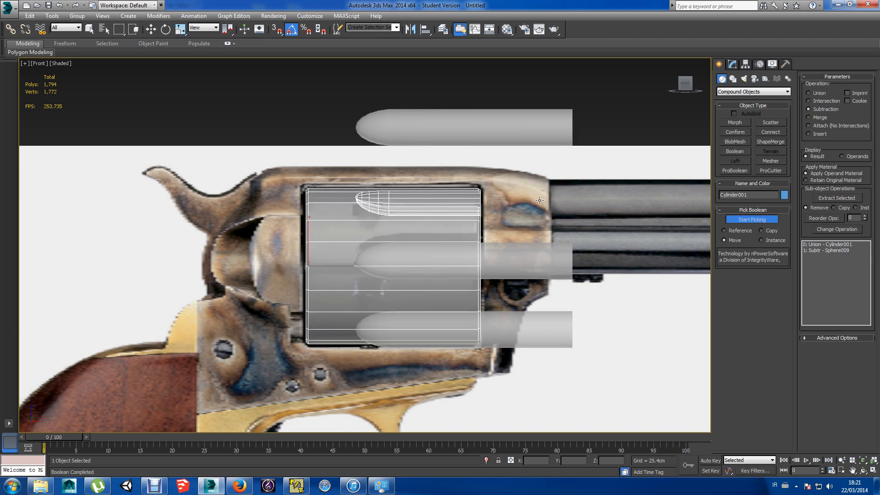
pyautogui.click(522, 259)
pyautogui.click(523, 330)
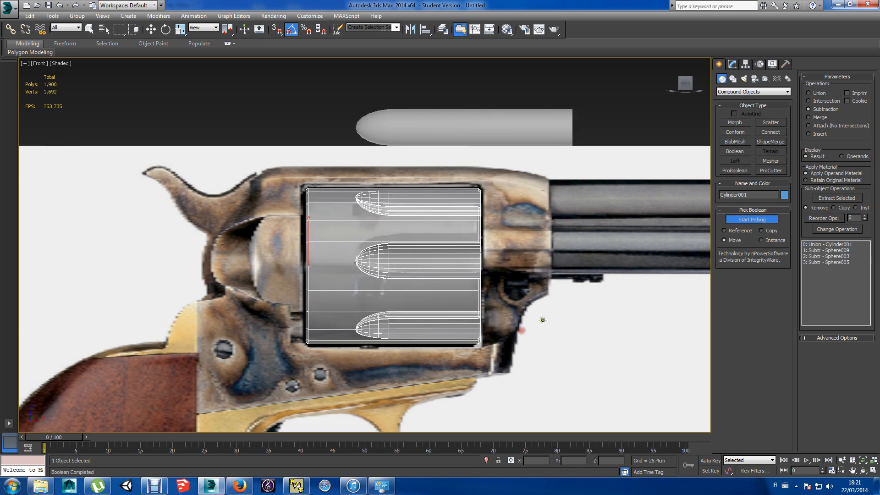
pyautogui.keyDown('alt'); pyautogui.moveTo(543, 320); pyautogui.dragTo(422, 330, button='middle'); pyautogui.keyUp('alt')
pyautogui.click(293, 244)
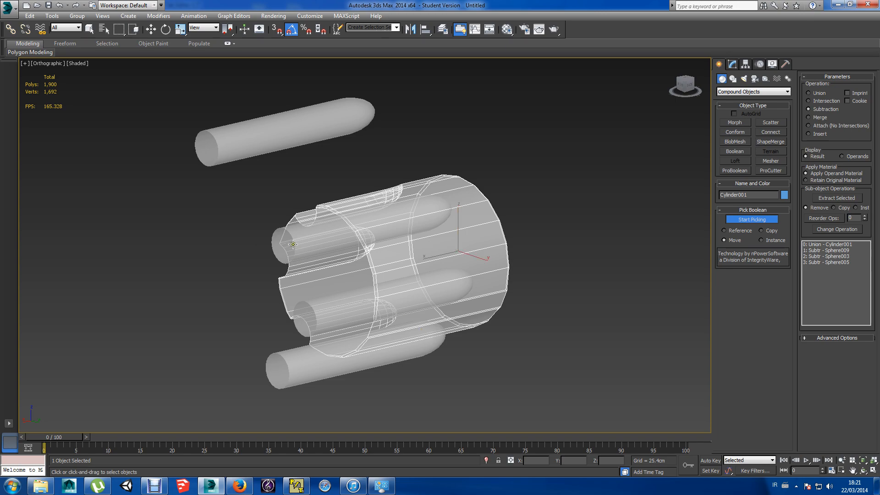
pyautogui.click(315, 319)
pyautogui.click(298, 375)
pyautogui.keyDown('alt'); pyautogui.moveTo(343, 349); pyautogui.dragTo(392, 331, button='middle'); pyautogui.keyUp('alt')
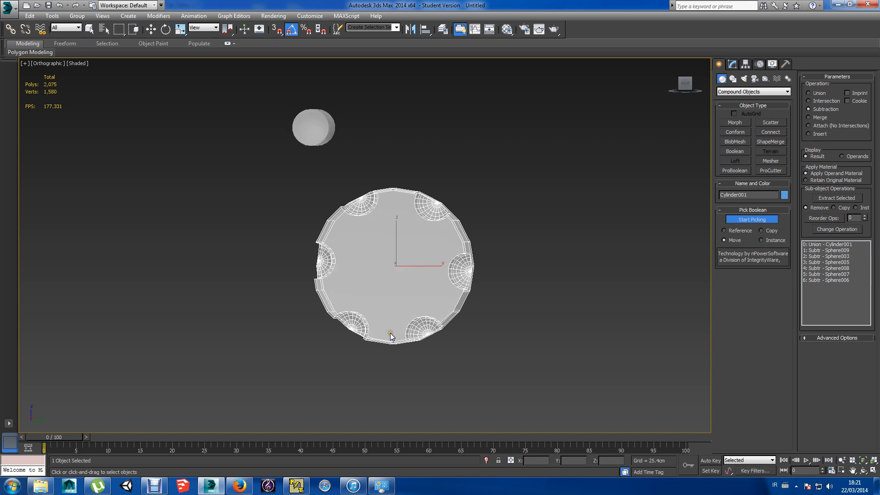
# End the picking, select the loose bullet above the cylinder and center its pivot on the object by affecting the pivot only.
pyautogui.click(685, 85)
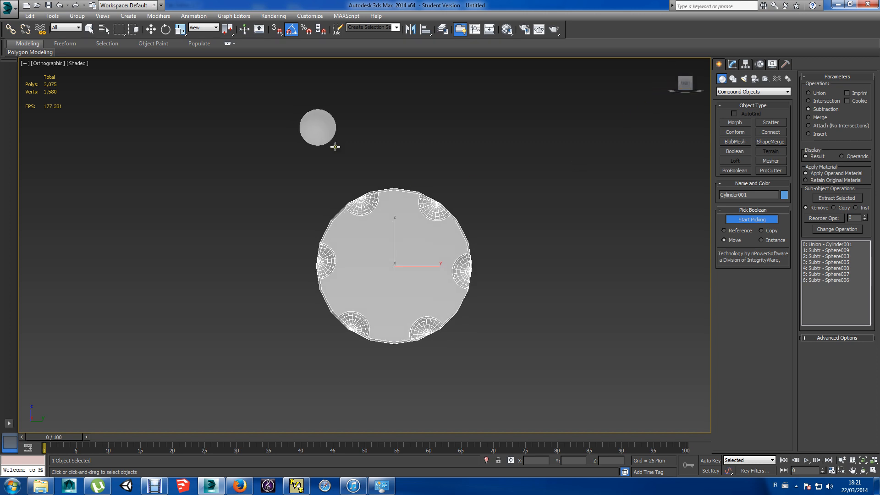
pyautogui.click(315, 127)
pyautogui.click(732, 65)
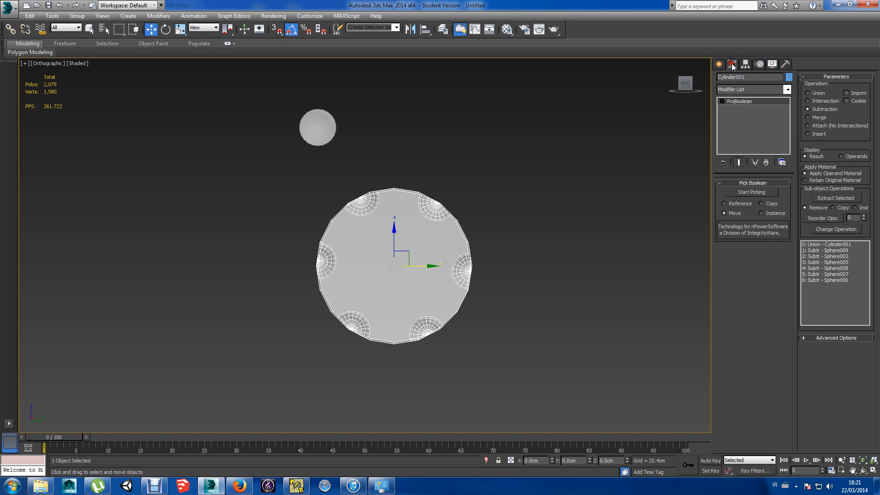
pyautogui.click(577, 212)
pyautogui.click(317, 131)
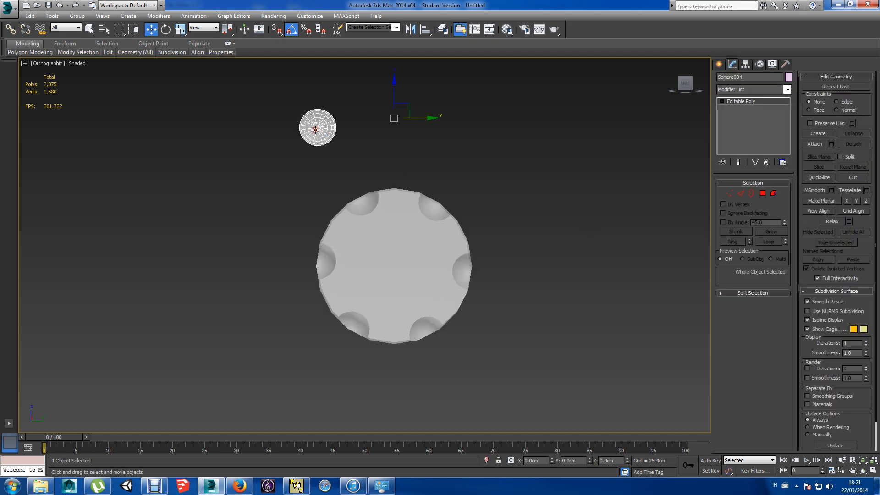
pyautogui.click(746, 64)
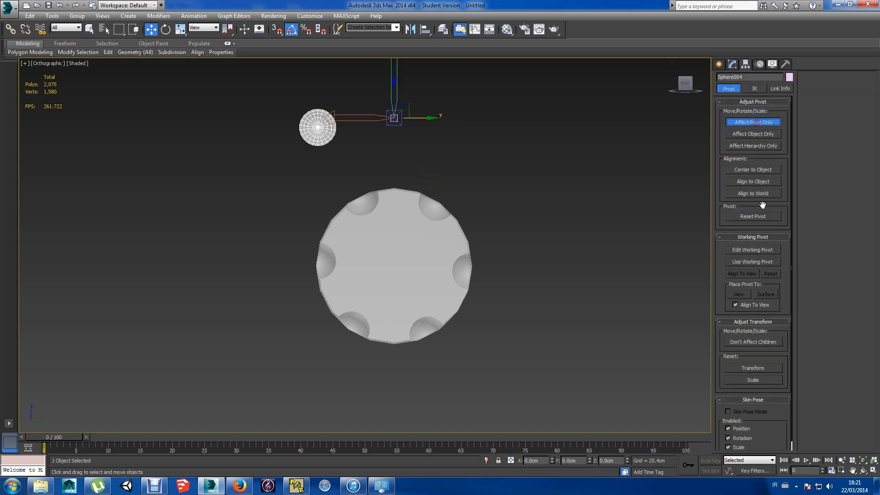
pyautogui.click(761, 171)
pyautogui.click(756, 122)
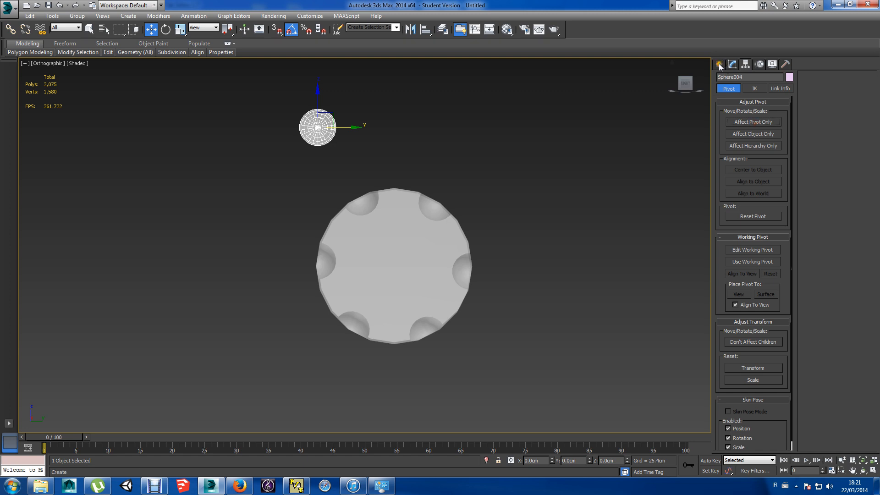
pyautogui.click(718, 64)
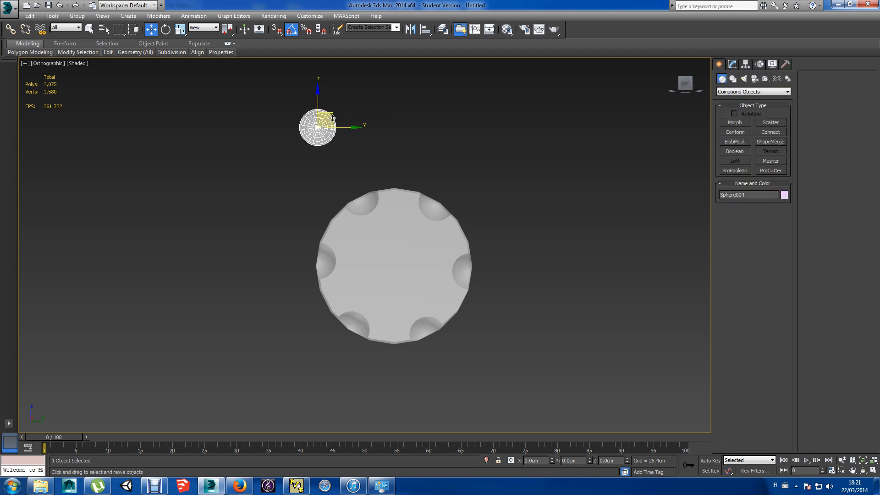
# Align the loose bullet's pivot point to the cylinder's in X, Y and Z, and move it to about Y 4.7 cm, Z 298.9 cm.
pyautogui.moveTo(328, 116); pyautogui.dragTo(412, 205)
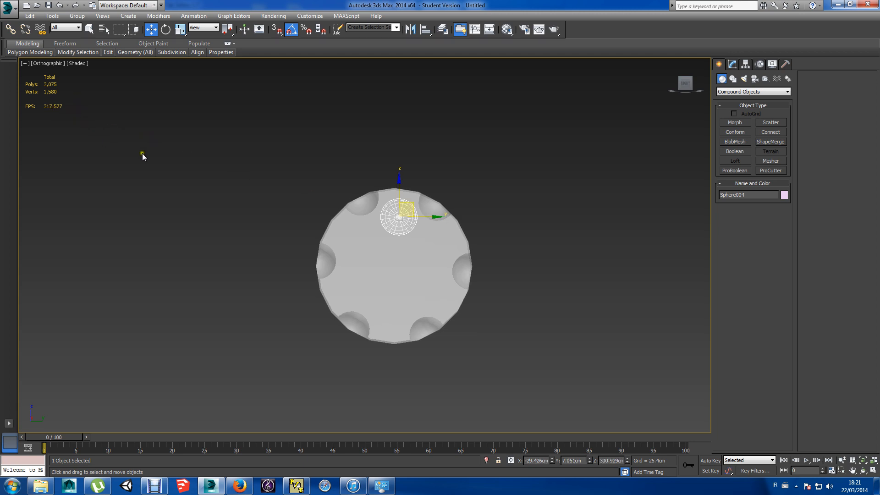
pyautogui.moveTo(143, 154)
pyautogui.keyDown('alt'); pyautogui.mouseDown(button='middle')
pyautogui.moveTo(298, 154)
pyautogui.moveTo(279, 141)
pyautogui.moveTo(138, 156)
pyautogui.mouseUp(button='middle'); pyautogui.keyUp('alt')
pyautogui.click(683, 84)
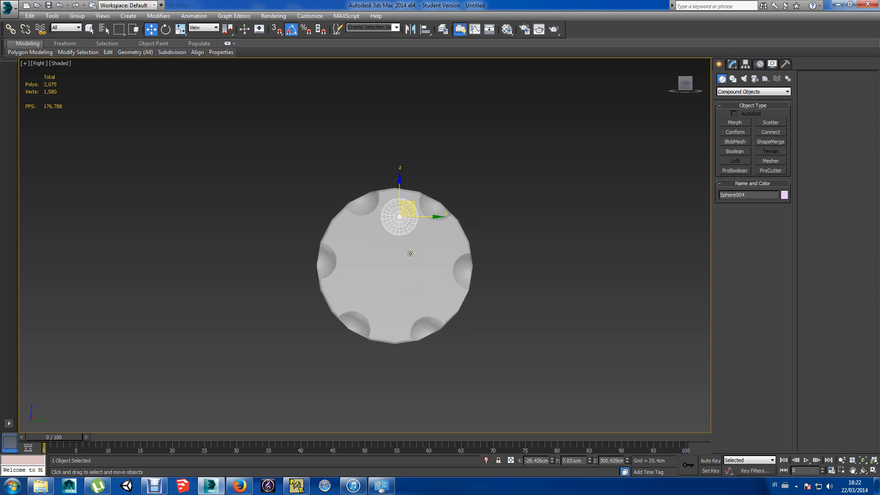
pyautogui.click(425, 31)
pyautogui.click(400, 282)
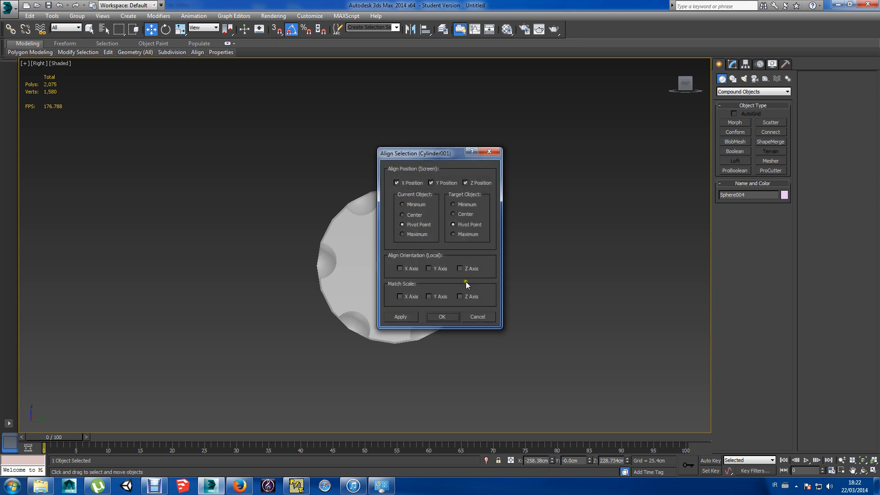
pyautogui.moveTo(450, 153); pyautogui.dragTo(554, 140)
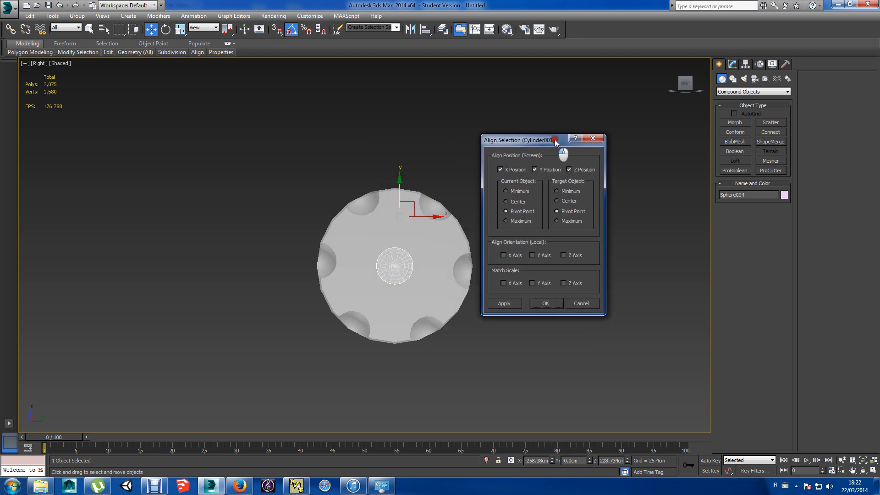
pyautogui.click(554, 302)
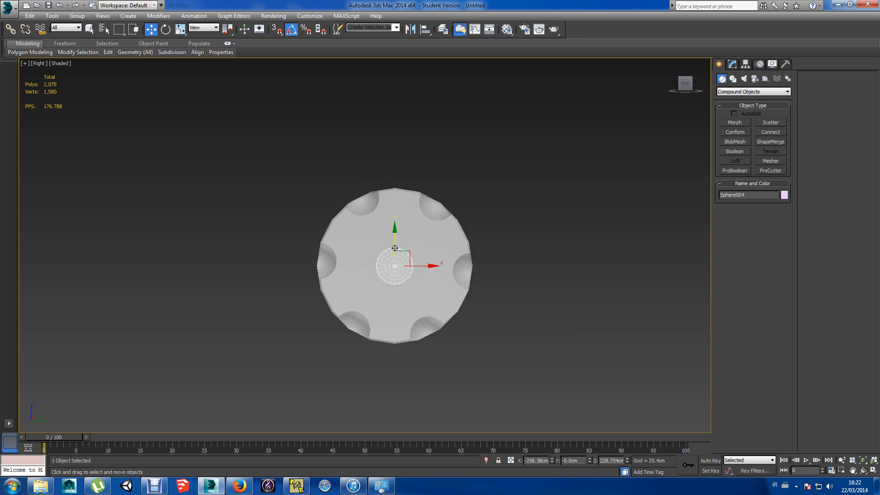
pyautogui.moveTo(398, 250); pyautogui.dragTo(400, 200)
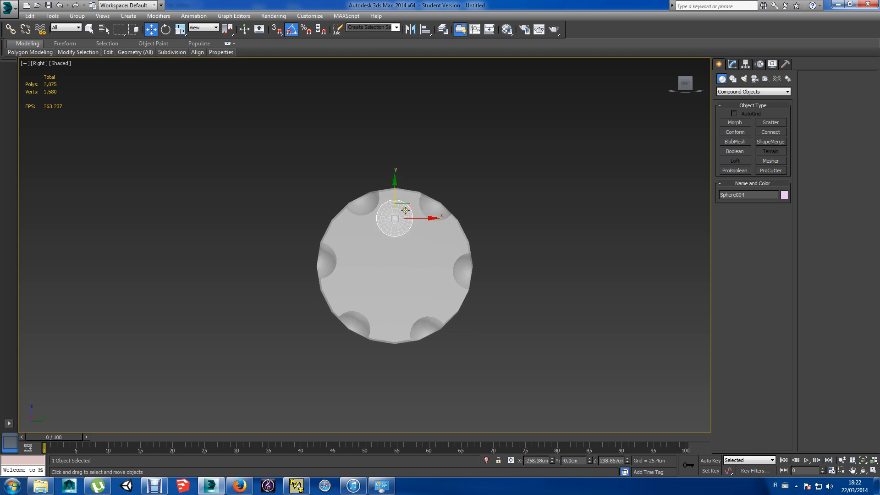
pyautogui.moveTo(416, 218); pyautogui.dragTo(420, 218)
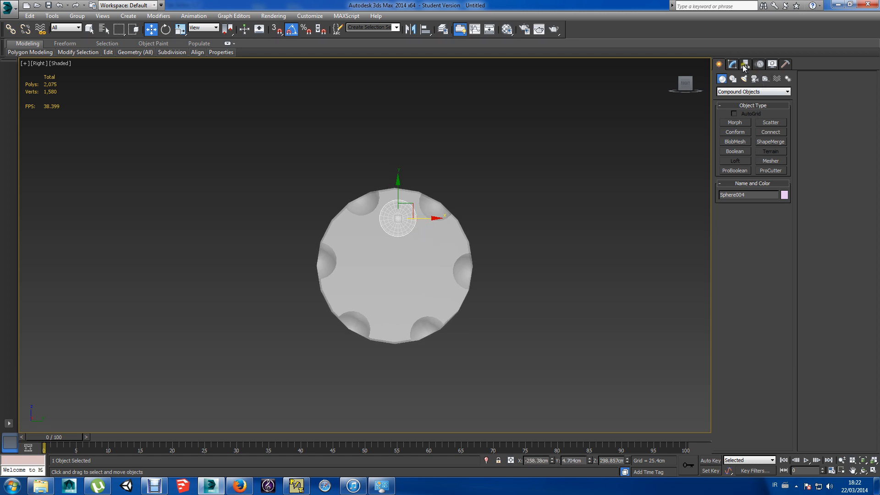
# Center the bullet's pivot on itself again, check its position against the cylinder from an angle, and leave pivot editing.
pyautogui.press('e')
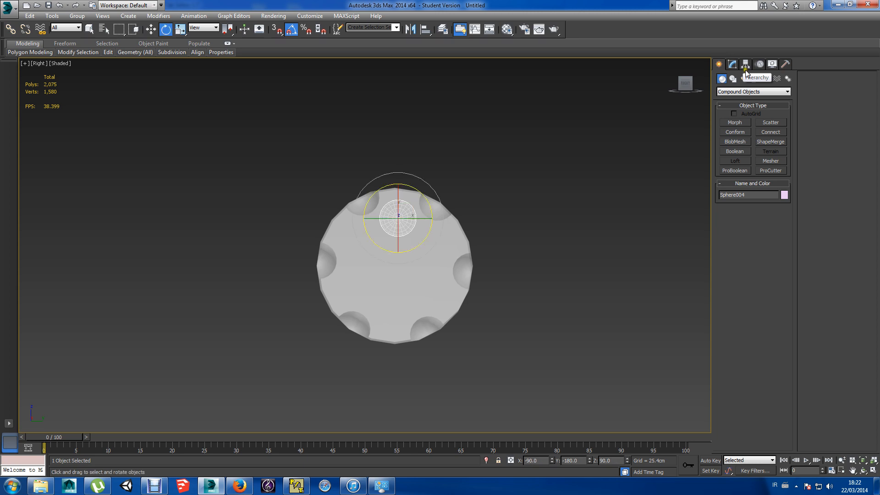
pyautogui.click(746, 65)
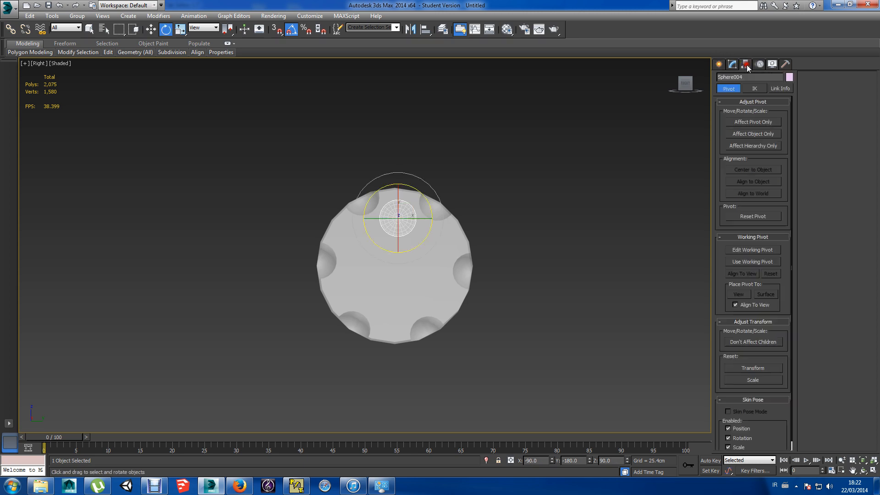
pyautogui.click(758, 125)
pyautogui.click(755, 171)
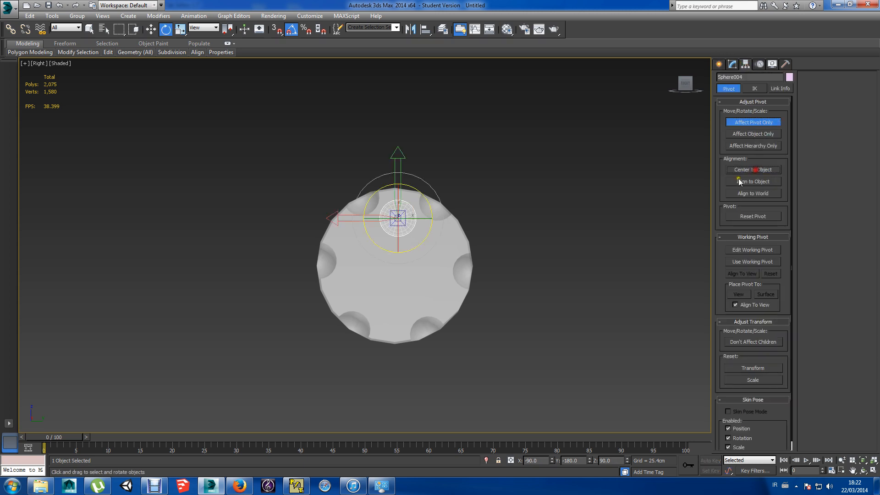
pyautogui.click(411, 282)
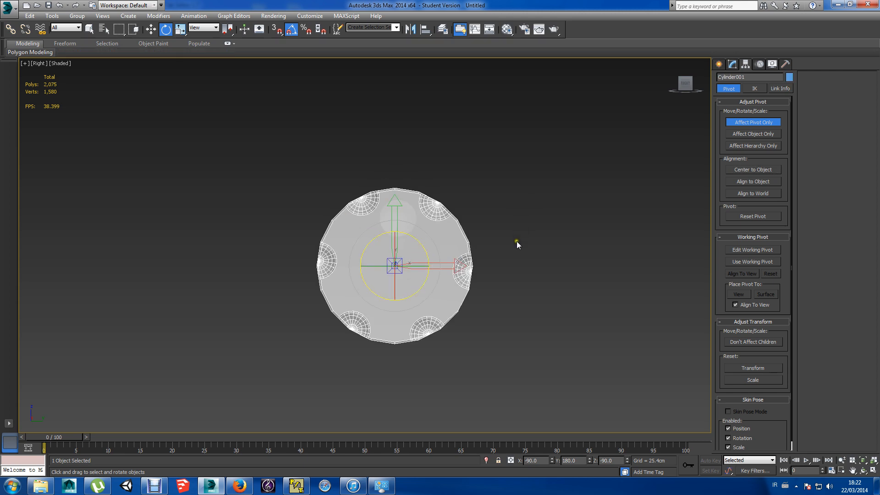
pyautogui.keyDown('alt'); pyautogui.moveTo(520, 241); pyautogui.dragTo(559, 246, button='middle'); pyautogui.keyUp('alt')
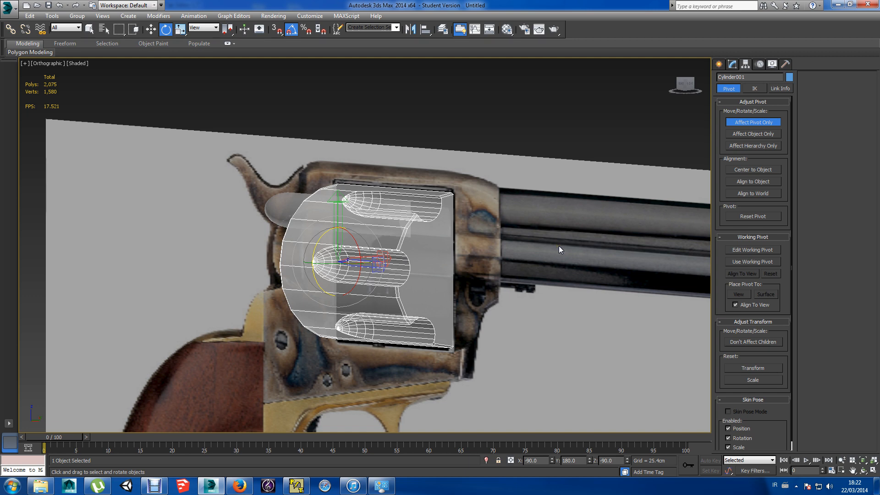
pyautogui.click(287, 207)
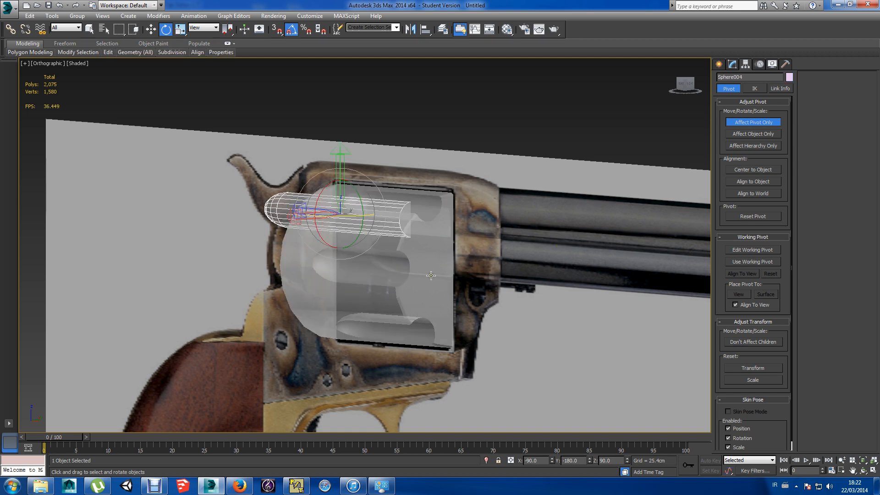
pyautogui.click(431, 276)
pyautogui.keyDown('alt'); pyautogui.moveTo(430, 260); pyautogui.dragTo(400, 254, button='middle'); pyautogui.keyUp('alt')
pyautogui.click(679, 86)
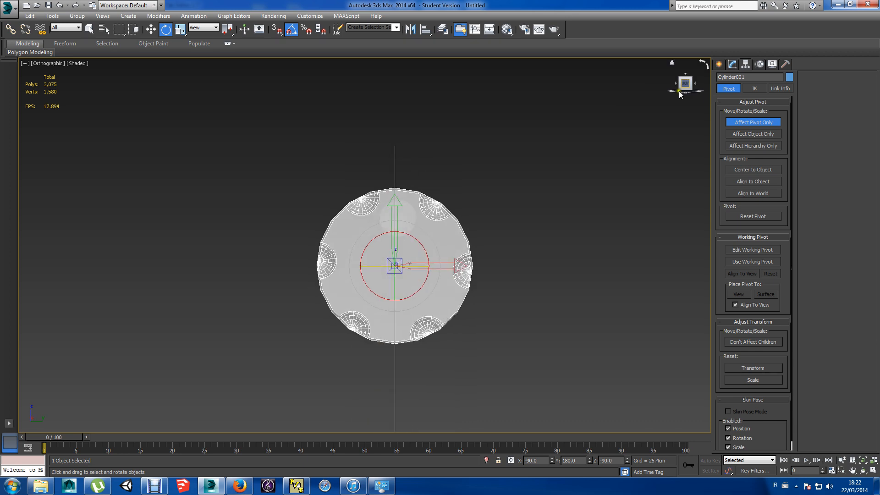
pyautogui.click(759, 120)
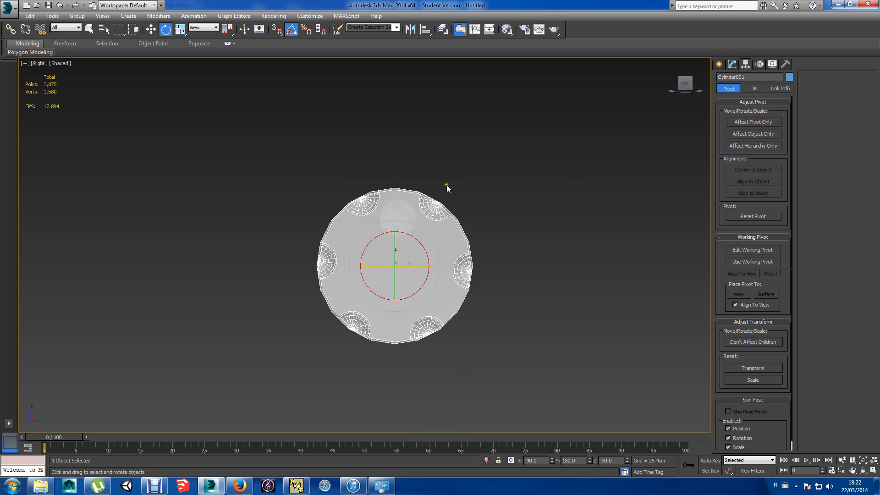
# Select the loose bullet and move it along the cylinder's length to about X -157 cm.
pyautogui.click(406, 214)
pyautogui.keyDown('alt'); pyautogui.moveTo(524, 249); pyautogui.dragTo(581, 252, button='middle'); pyautogui.keyUp('alt')
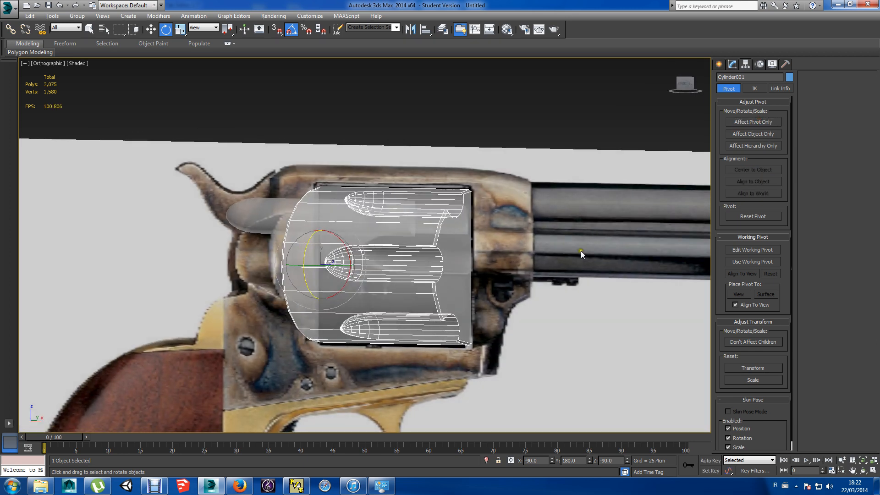
pyautogui.click(251, 213)
pyautogui.moveTo(550, 307)
pyautogui.keyDown('alt'); pyautogui.mouseDown(button='middle')
pyautogui.moveTo(482, 307)
pyautogui.moveTo(563, 302)
pyautogui.mouseUp(button='middle'); pyautogui.keyUp('alt')
pyautogui.press('w')
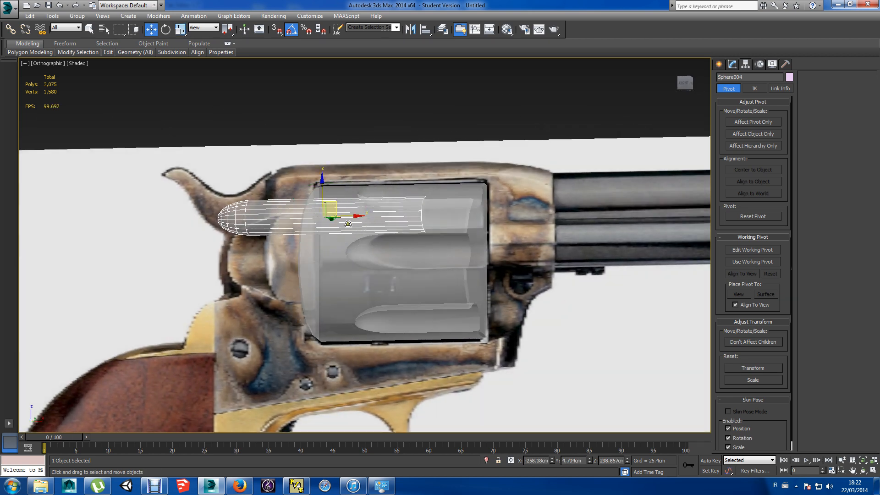
pyautogui.moveTo(347, 218); pyautogui.dragTo(401, 218)
pyautogui.keyDown('alt'); pyautogui.moveTo(499, 238); pyautogui.dragTo(515, 259, button='middle'); pyautogui.keyUp('alt')
pyautogui.moveTo(402, 214); pyautogui.dragTo(414, 212)
pyautogui.keyDown('alt'); pyautogui.moveTo(440, 225); pyautogui.dragTo(378, 221, button='middle'); pyautogui.keyUp('alt')
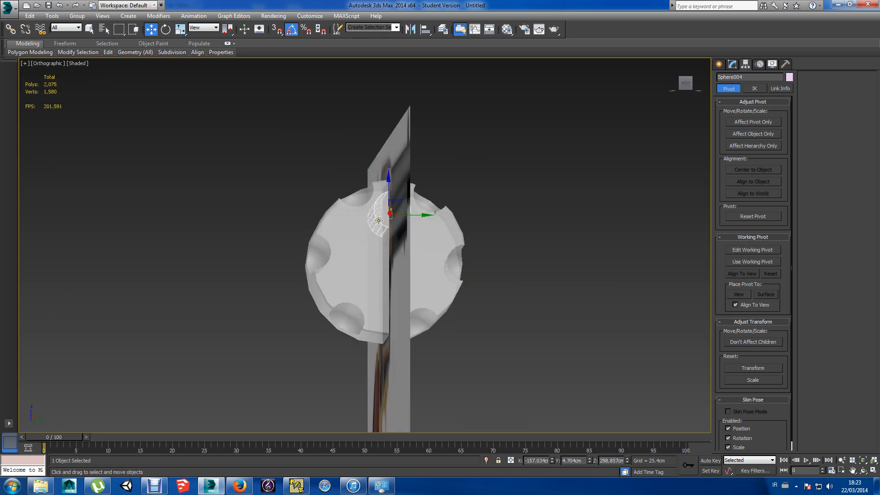
# In the right view, affecting the pivot only, align the bullet's pivot to the cylinder's pivot point in X, Y and Z.
pyautogui.click(690, 86)
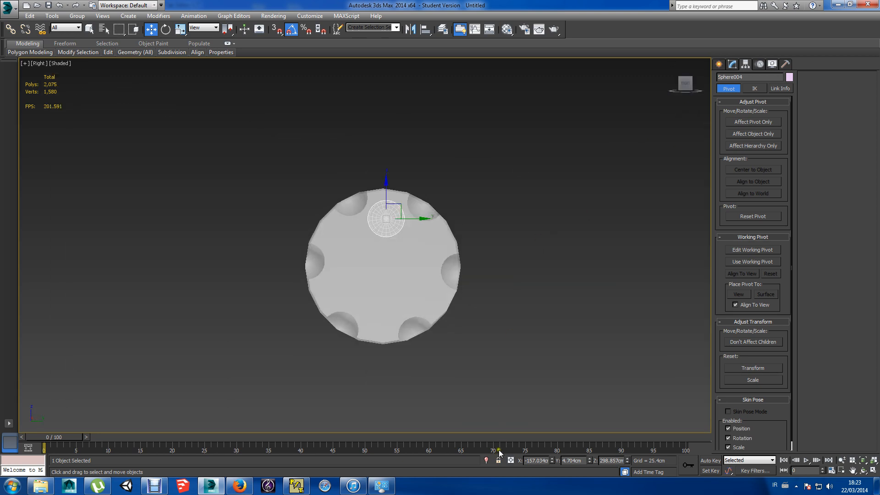
pyautogui.click(488, 460)
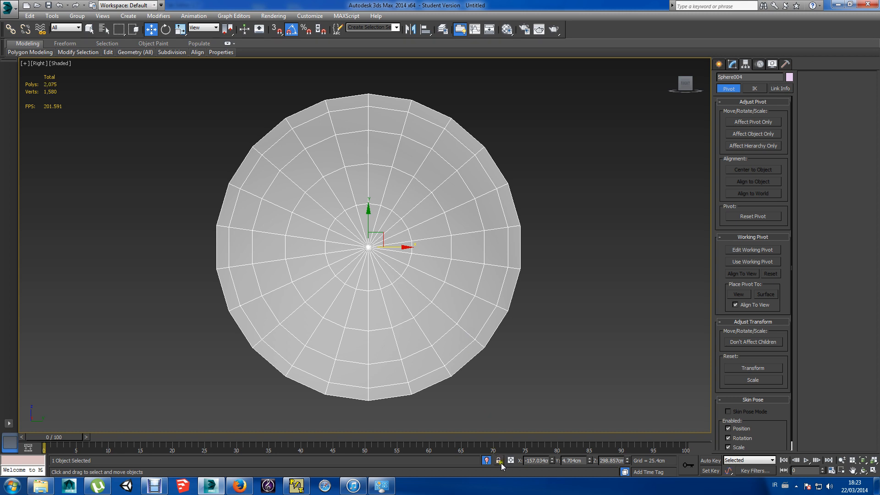
pyautogui.click(487, 460)
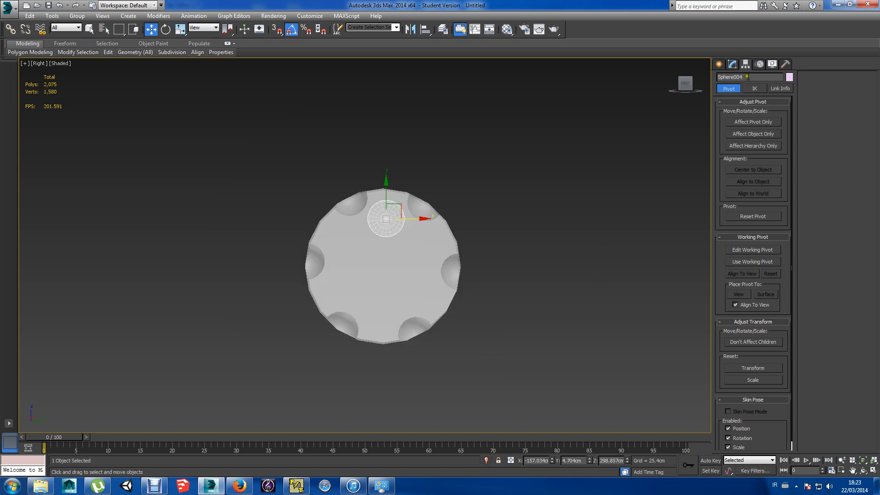
pyautogui.click(754, 123)
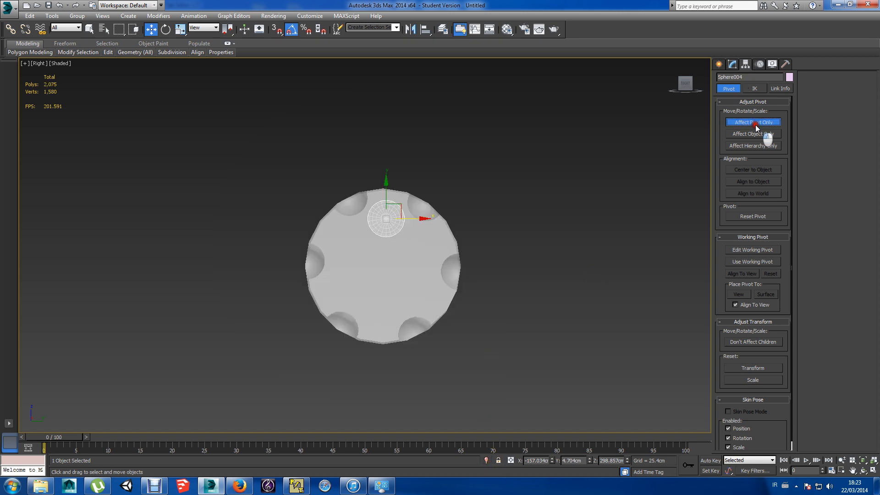
pyautogui.click(754, 169)
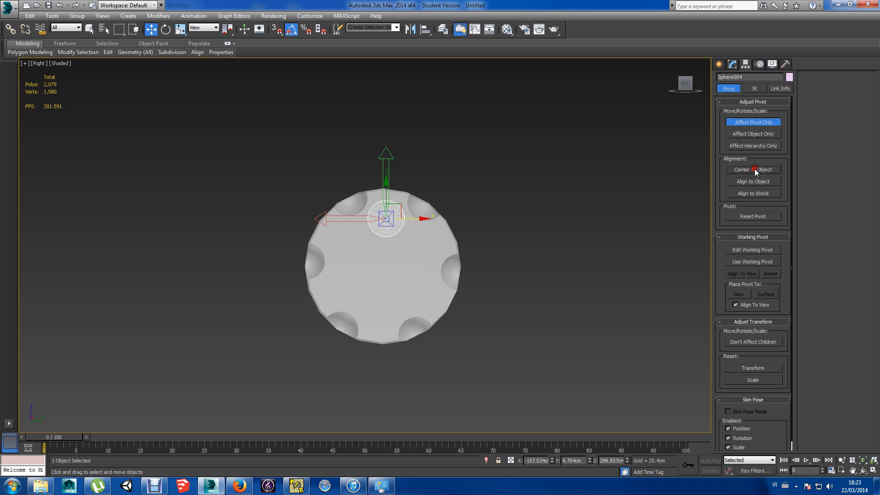
pyautogui.click(425, 29)
pyautogui.click(429, 292)
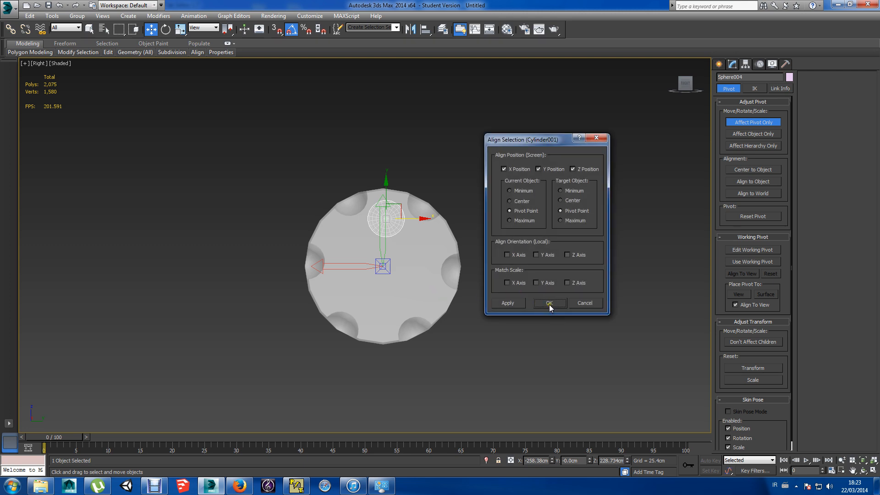
pyautogui.click(549, 303)
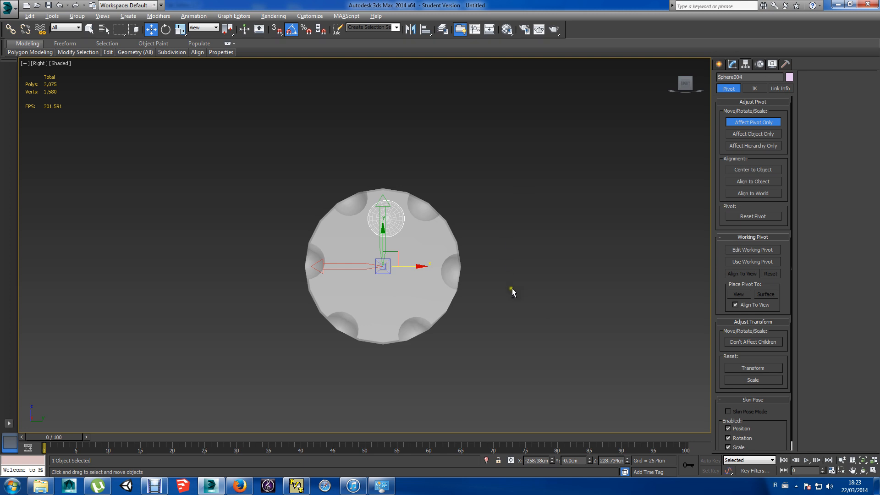
# Leave pivot editing and array the bullet around the cylinder as six instances rotated in 60-degree increments about Z.
pyautogui.click(734, 122)
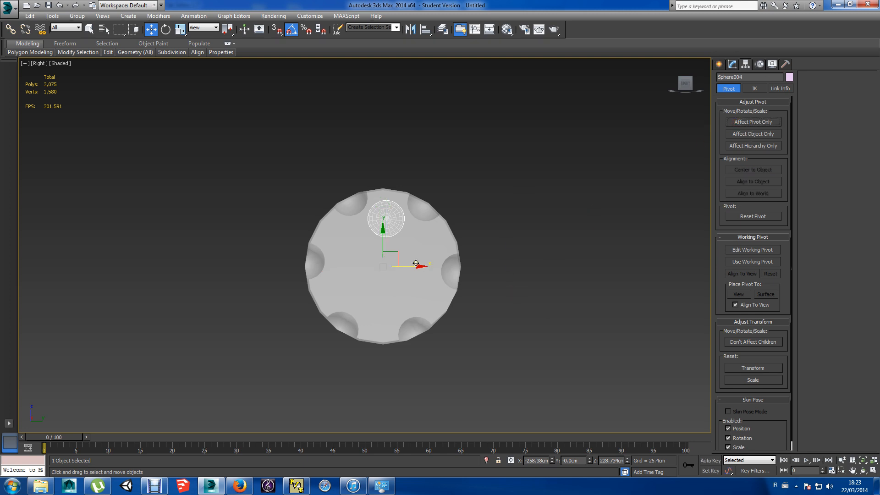
pyautogui.press('e')
pyautogui.moveTo(397, 238); pyautogui.dragTo(420, 216)
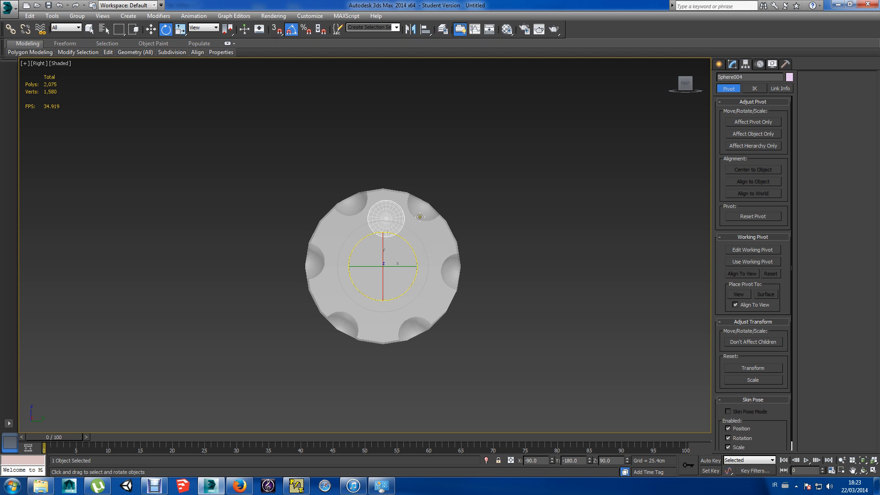
pyautogui.click(51, 16)
pyautogui.click(78, 169)
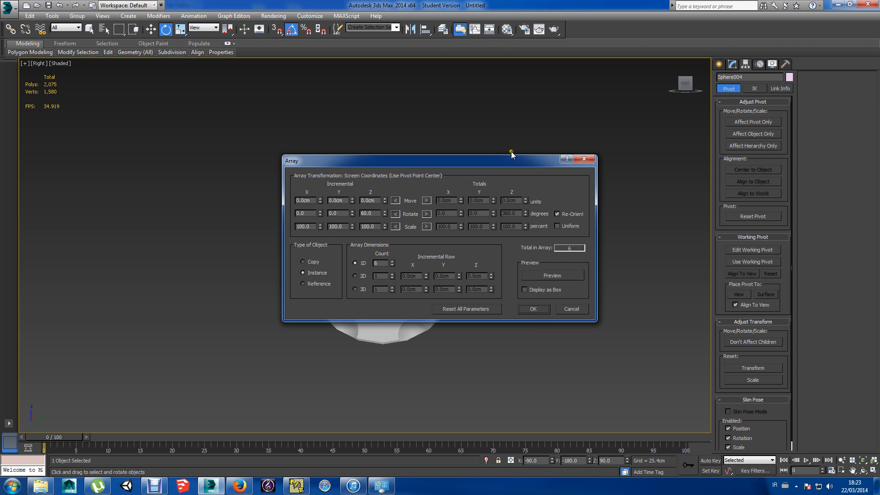
pyautogui.moveTo(512, 158); pyautogui.dragTo(729, 107)
pyautogui.click(784, 224)
pyautogui.click(783, 225)
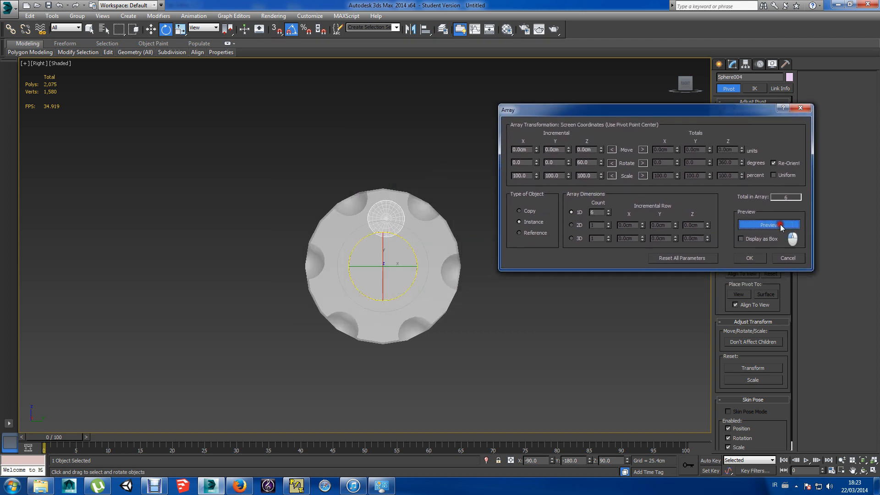
pyautogui.click(757, 260)
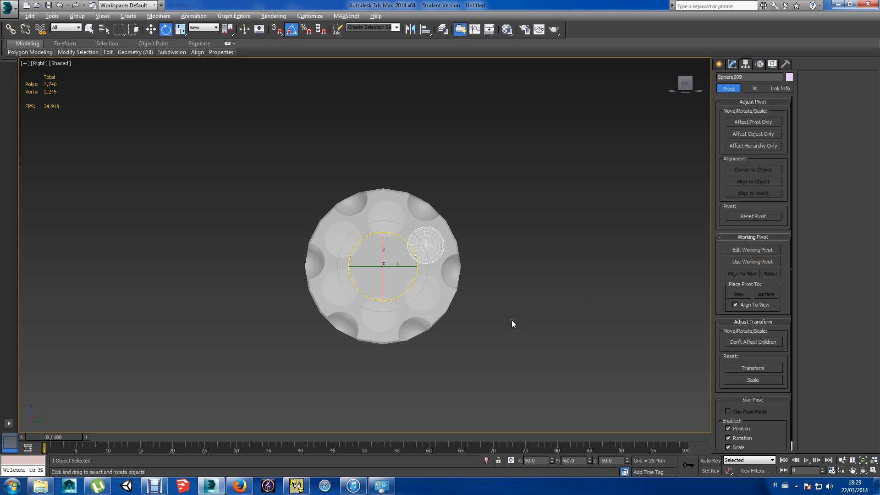
pyautogui.moveTo(511, 320)
pyautogui.keyDown('alt'); pyautogui.mouseDown(button='middle')
pyautogui.moveTo(589, 319)
pyautogui.moveTo(593, 298)
pyautogui.moveTo(520, 300)
pyautogui.moveTo(520, 337)
pyautogui.moveTo(513, 314)
pyautogui.moveTo(551, 313)
pyautogui.moveTo(520, 327)
pyautogui.moveTo(494, 317)
pyautogui.moveTo(519, 295)
pyautogui.moveTo(511, 320)
pyautogui.moveTo(527, 321)
pyautogui.moveTo(507, 322)
pyautogui.mouseUp(button='middle'); pyautogui.keyUp('alt')
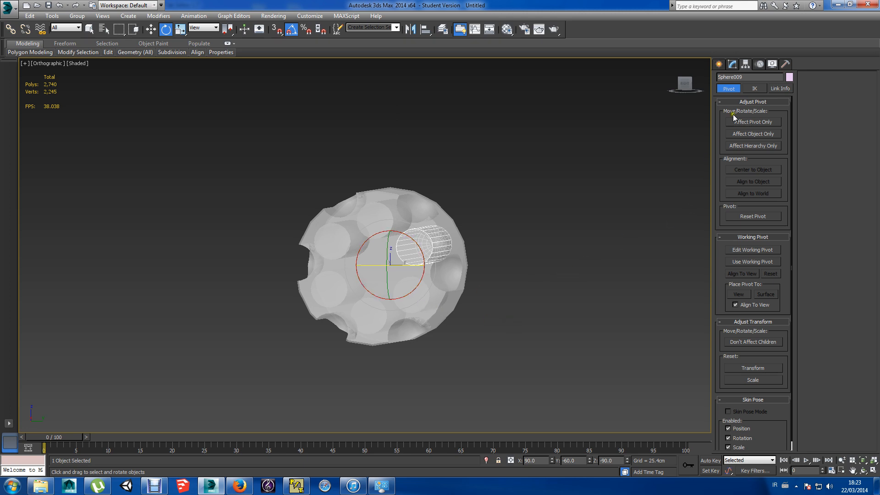
# Select all six bullets in the cylinder and try to attach them into one object.
pyautogui.click(731, 65)
pyautogui.click(497, 312)
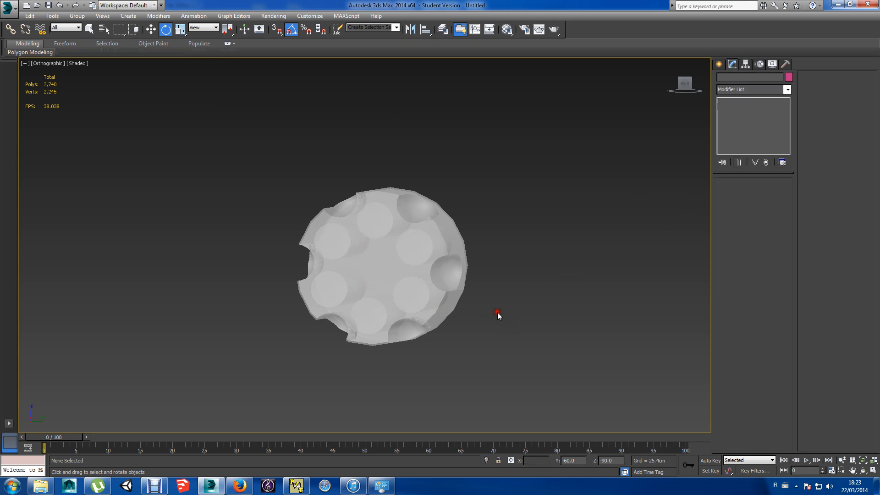
pyautogui.click(418, 288)
pyautogui.keyDown('ctrl'); pyautogui.click(422, 243); pyautogui.keyUp('ctrl')
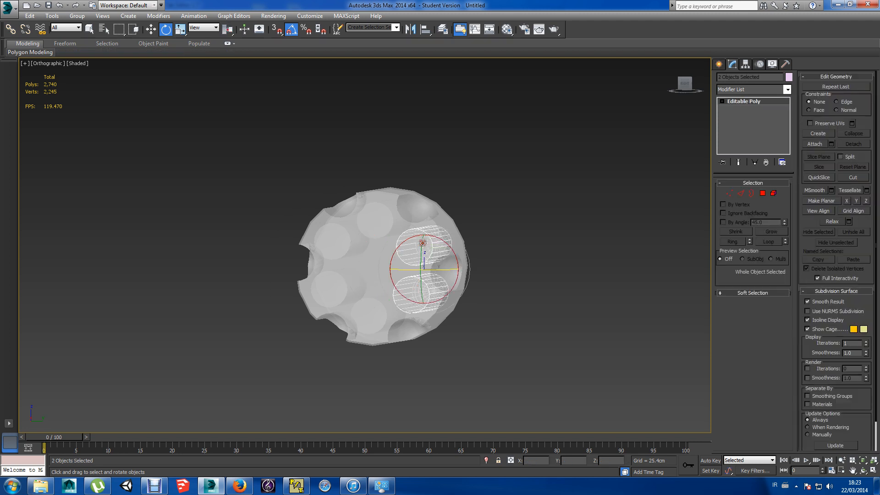
pyautogui.keyDown('ctrl'); pyautogui.click(380, 223); pyautogui.keyUp('ctrl')
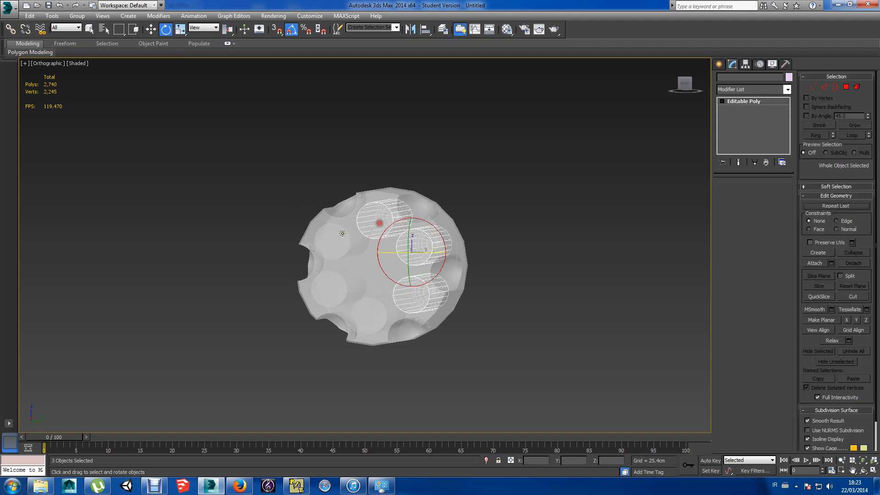
pyautogui.keyDown('ctrl'); pyautogui.click(334, 239); pyautogui.keyUp('ctrl')
pyautogui.keyDown('ctrl'); pyautogui.click(326, 290); pyautogui.keyUp('ctrl')
pyautogui.keyDown('ctrl'); pyautogui.click(364, 318); pyautogui.keyUp('ctrl')
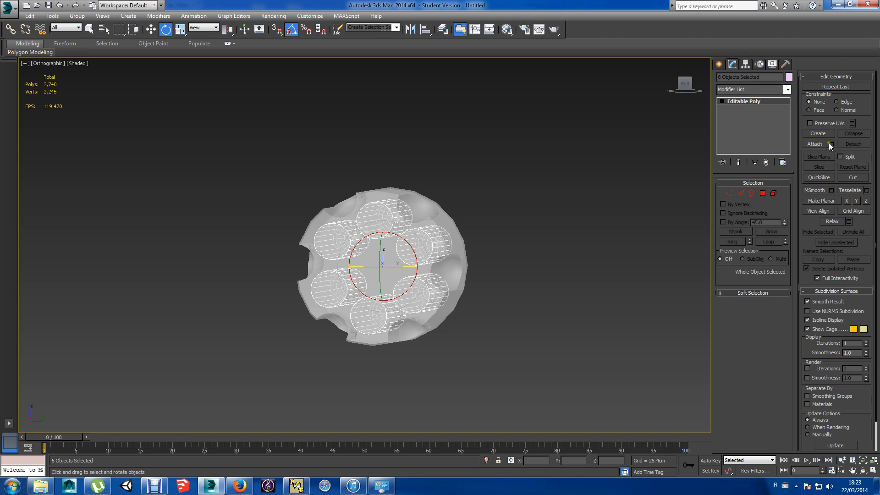
pyautogui.click(815, 144)
pyautogui.keyDown('alt'); pyautogui.moveTo(524, 316); pyautogui.dragTo(609, 323, button='middle'); pyautogui.keyUp('alt')
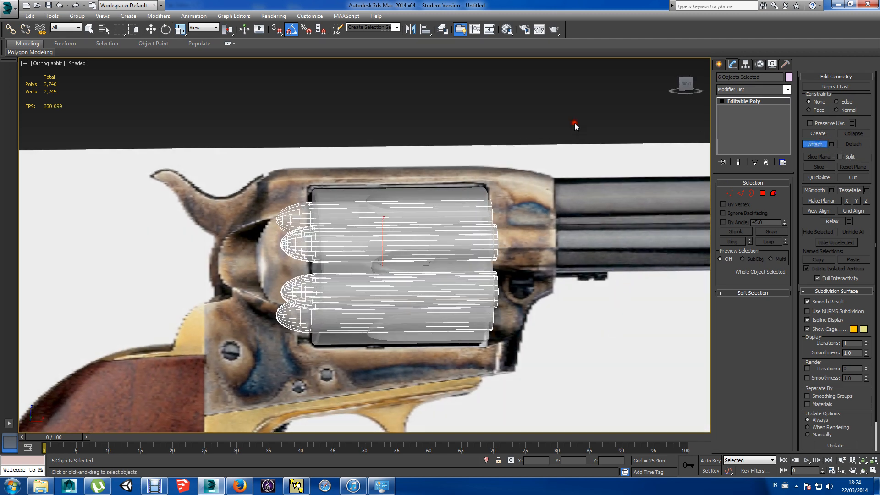
# Subtract the six bullets from the cylinder with ProBoolean to cut its chambers.
pyautogui.press('w')
pyautogui.click(474, 195)
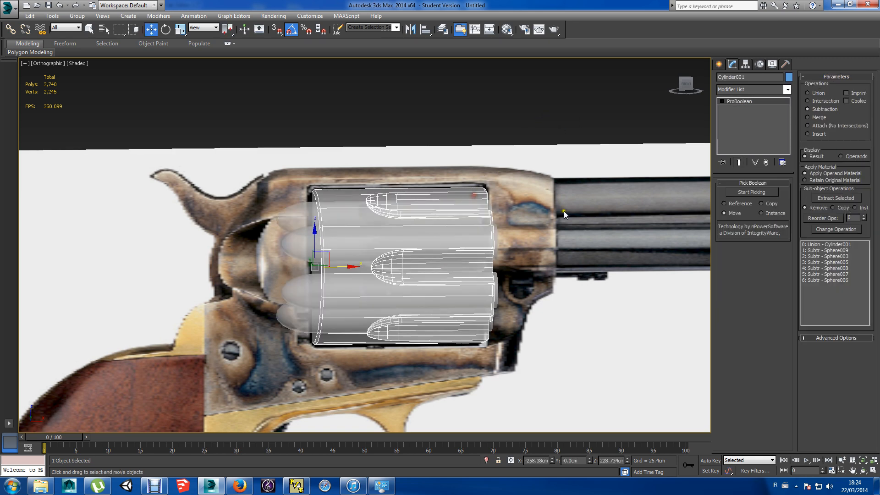
pyautogui.click(758, 192)
pyautogui.click(304, 242)
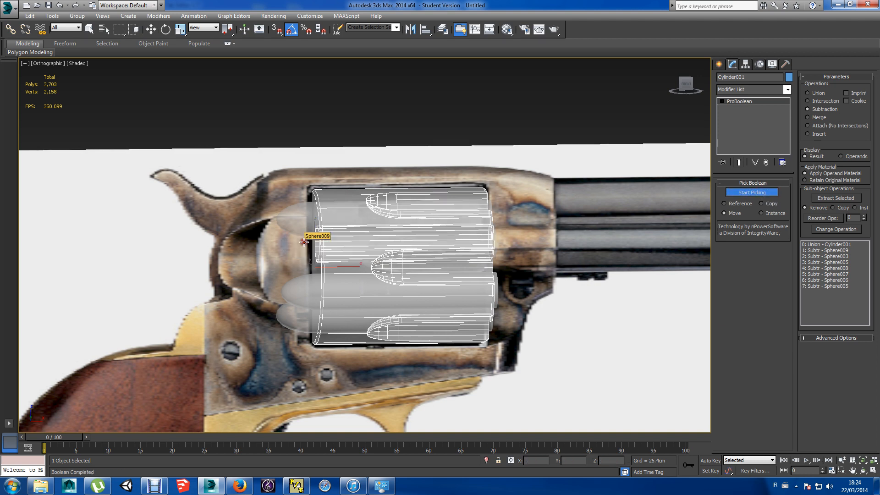
pyautogui.click(299, 220)
pyautogui.click(295, 293)
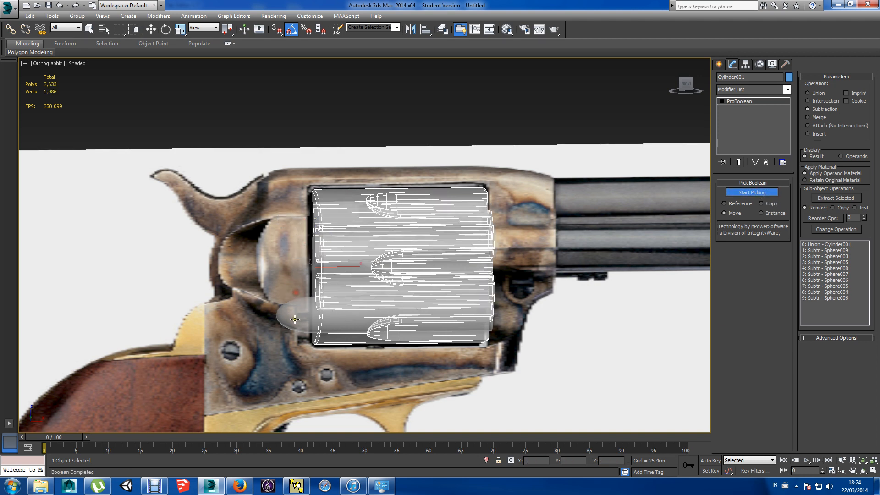
pyautogui.click(295, 319)
pyautogui.keyDown('alt'); pyautogui.moveTo(299, 316); pyautogui.dragTo(382, 337, button='middle'); pyautogui.keyUp('alt')
pyautogui.click(433, 255)
pyautogui.click(411, 307)
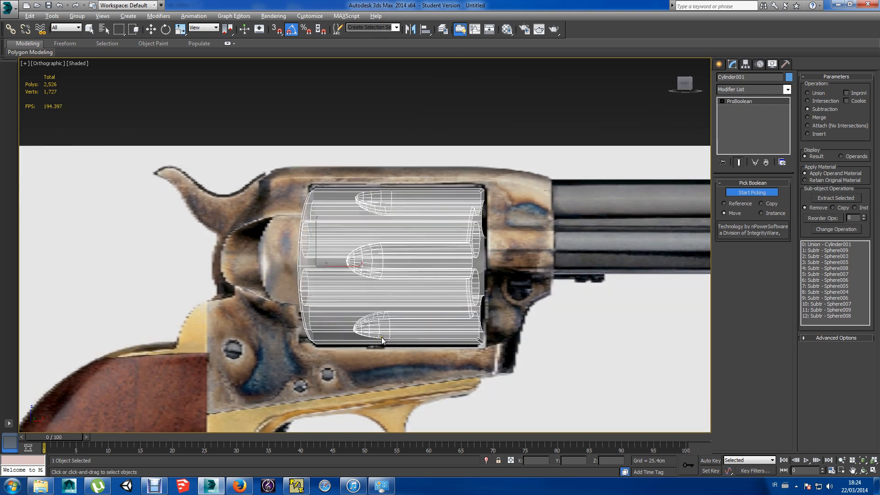
pyautogui.moveTo(449, 342)
pyautogui.keyDown('alt'); pyautogui.mouseDown(button='middle')
pyautogui.moveTo(367, 347)
pyautogui.moveTo(487, 344)
pyautogui.moveTo(473, 343)
pyautogui.moveTo(443, 350)
pyautogui.moveTo(499, 352)
pyautogui.mouseUp(button='middle'); pyautogui.keyUp('alt')
# Affecting the pivot only, center the cylinder's pivot on the object and leave pivot editing.
pyautogui.click(746, 65)
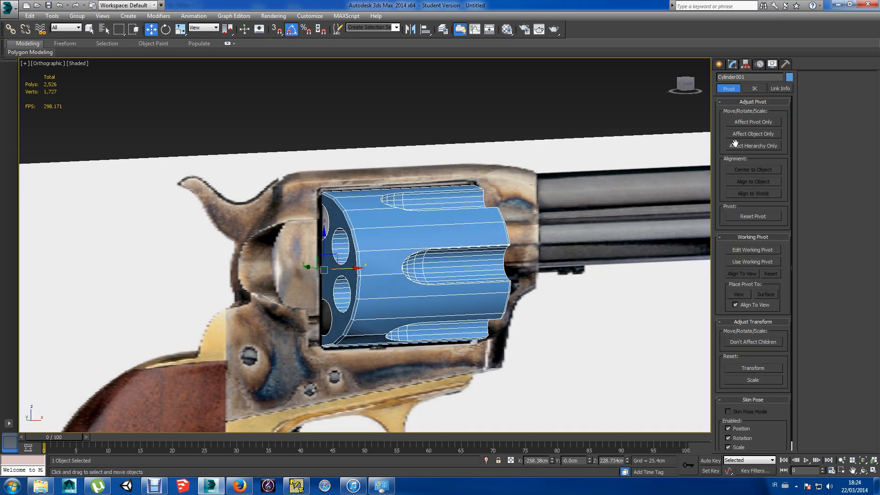
pyautogui.click(753, 122)
pyautogui.press('w')
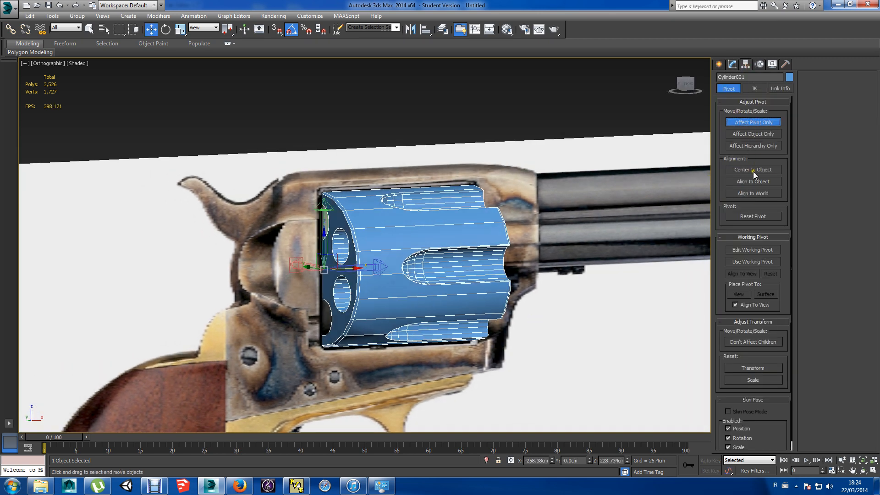
pyautogui.click(752, 169)
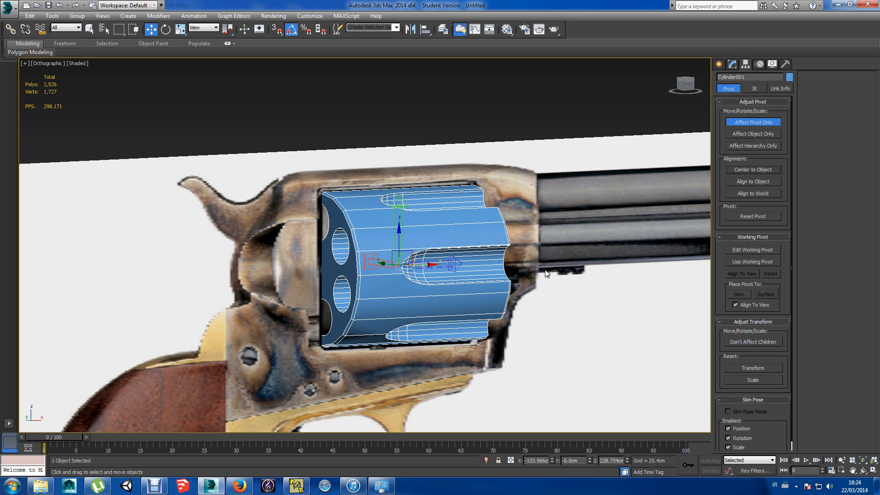
pyautogui.click(732, 124)
# Test-rotate the cylinder about its lengthwise axis and undo the rotation.
pyautogui.press('e')
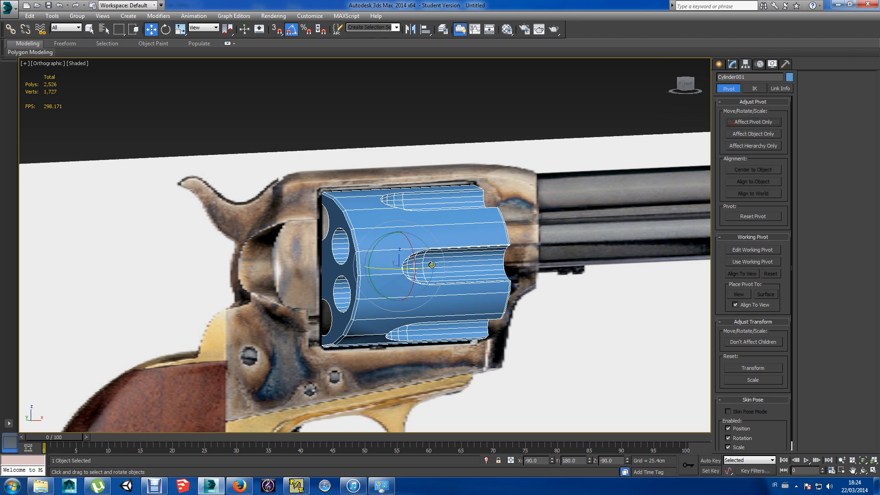
pyautogui.moveTo(413, 251); pyautogui.dragTo(410, 397)
pyautogui.hotkey('ctrl', 'z')
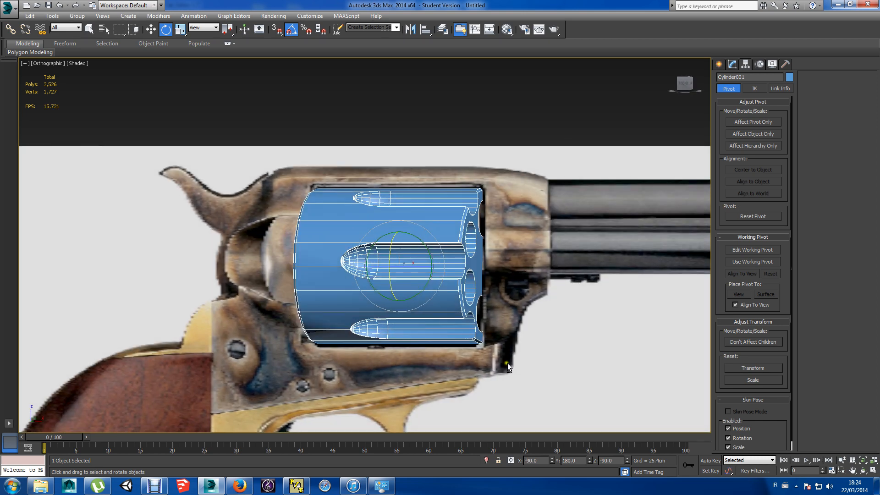
# Move the cylinder straight up above the revolver reference to about Z 773 cm.
pyautogui.scroll(-5, 507, 363)
pyautogui.keyDown('alt'); pyautogui.moveTo(508, 364); pyautogui.dragTo(529, 356, button='middle'); pyautogui.keyUp('alt')
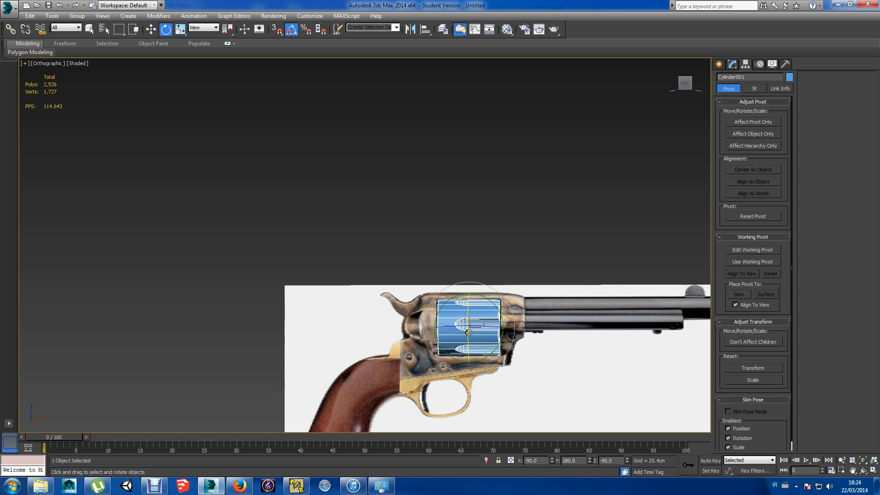
pyautogui.press('w')
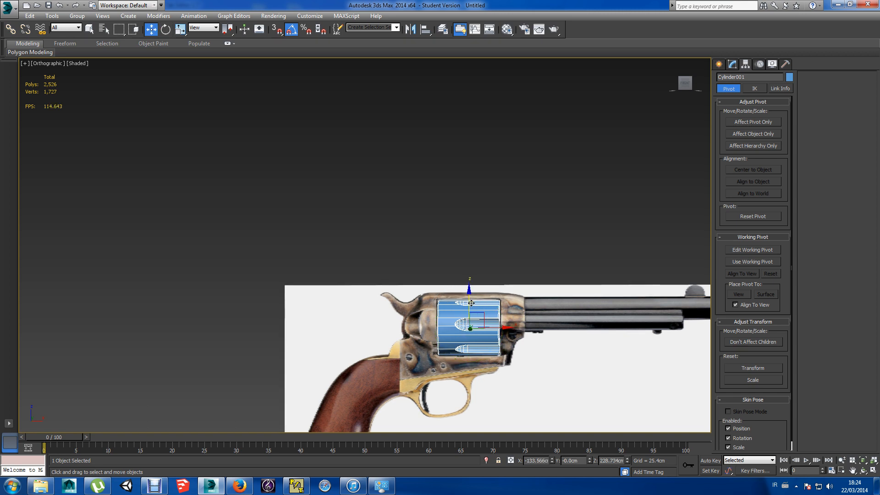
pyautogui.moveTo(471, 303); pyautogui.dragTo(474, 172)
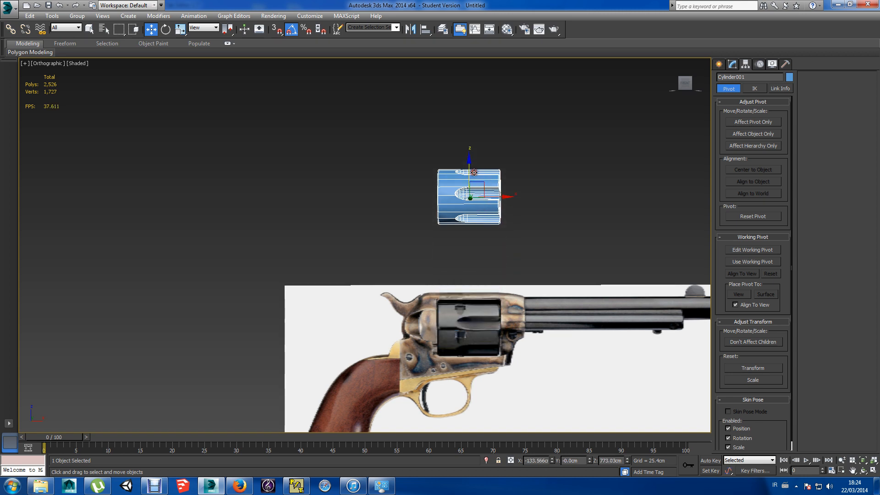
# Unhide all objects and make the revolver frame see-through, framed in the front view.
pyautogui.click(517, 353)
pyautogui.rightClick(513, 353)
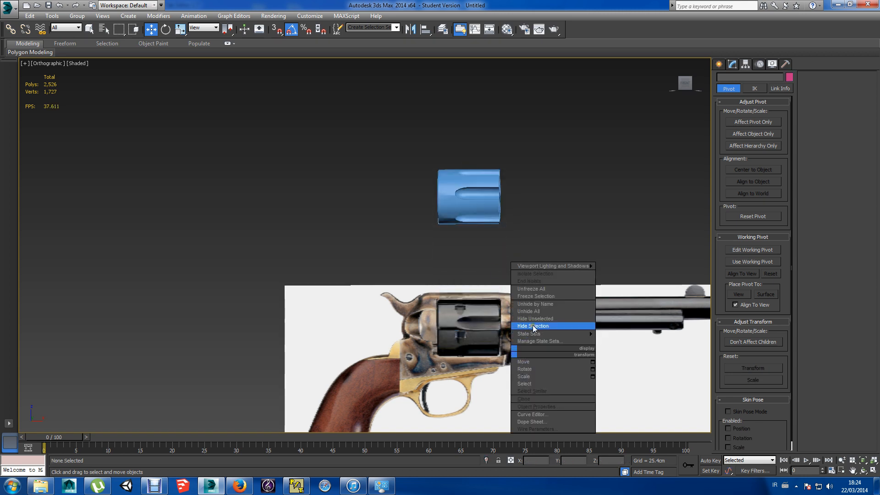
pyautogui.click(537, 311)
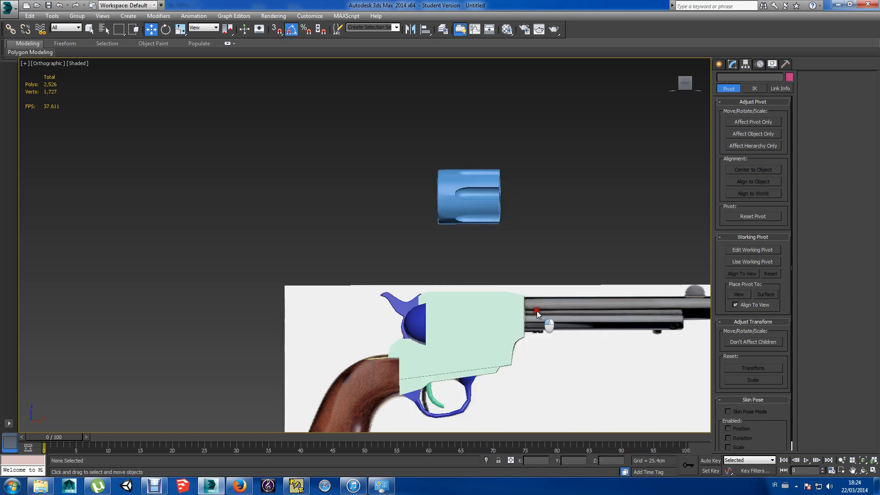
pyautogui.click(468, 333)
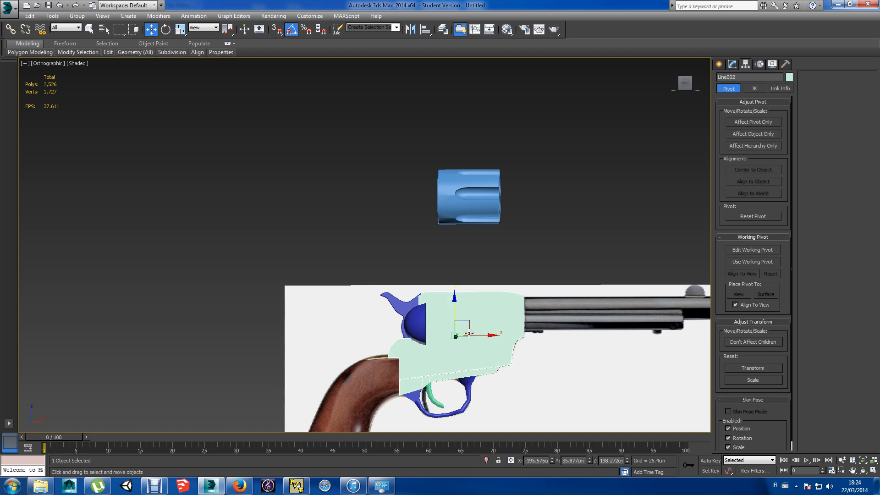
pyautogui.hotkey('alt', 'x')
pyautogui.press('f')
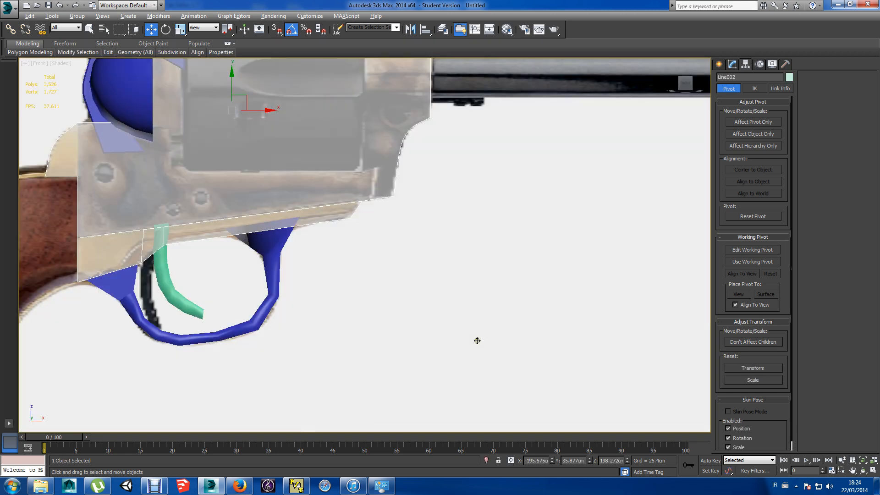
pyautogui.moveTo(413, 325); pyautogui.dragTo(448, 349, button='middle')
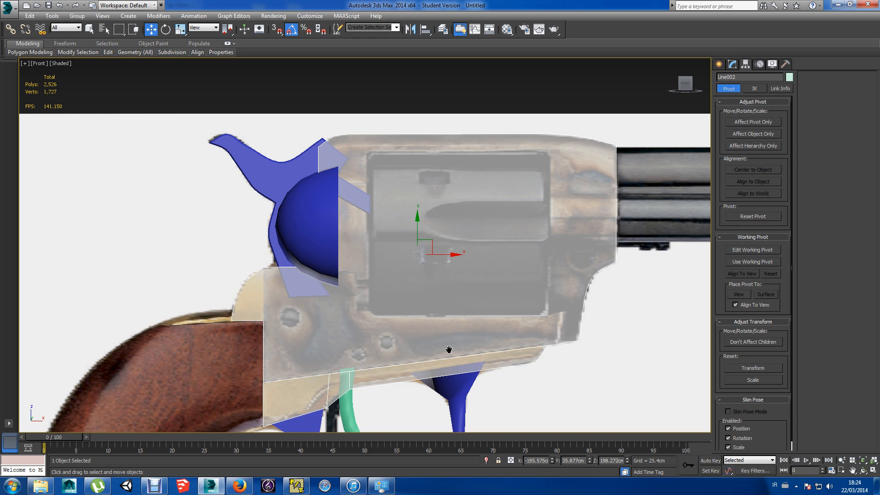
pyautogui.click(153, 485)
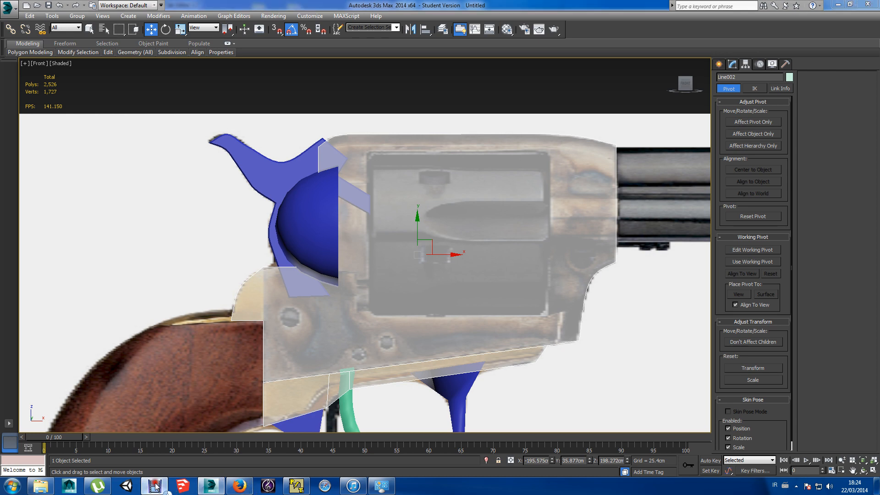
pyautogui.click(519, 77)
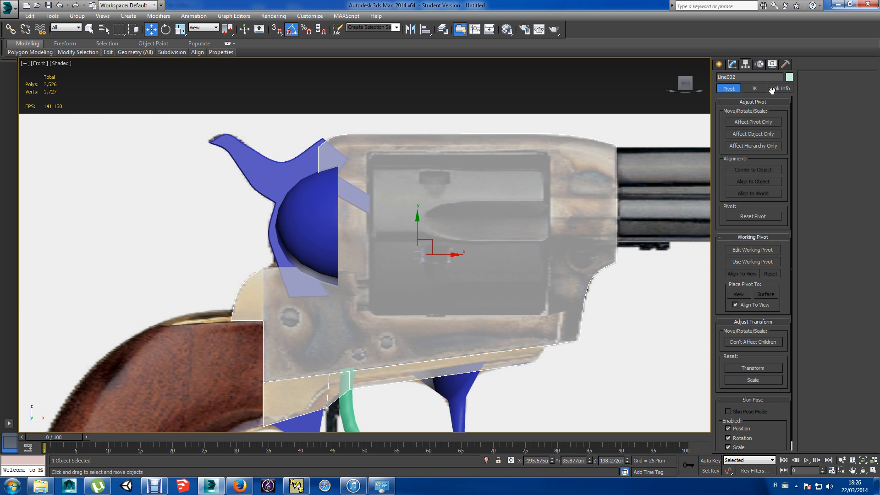
# Create a box over the frame's cylinder opening, about 242.5 cm long, 273.5 cm wide and 235.8 cm high.
pyautogui.click(718, 63)
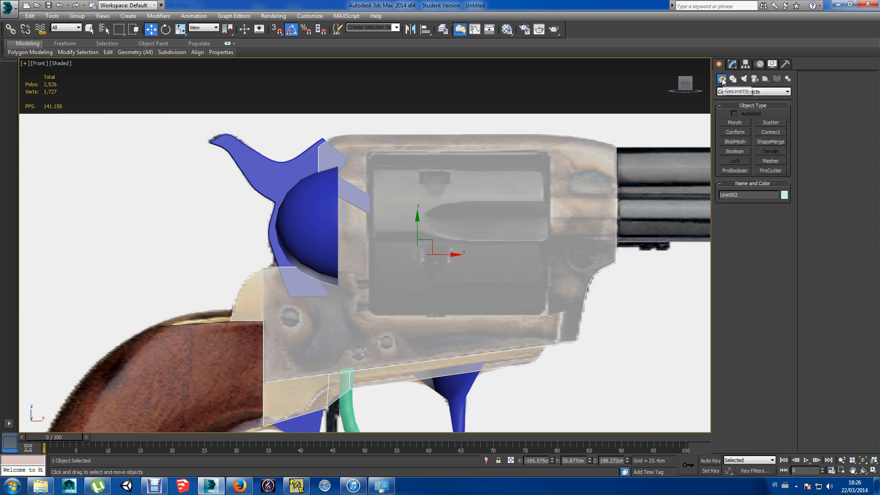
pyautogui.click(787, 92)
pyautogui.click(769, 99)
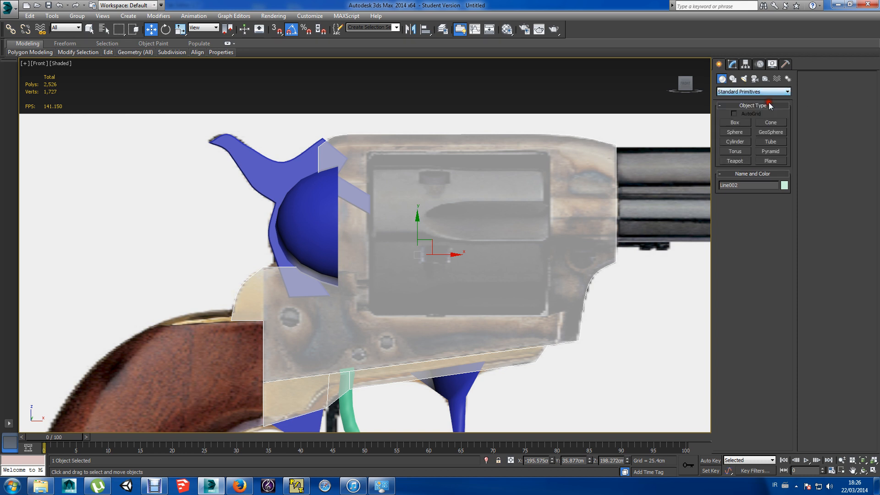
pyautogui.click(732, 124)
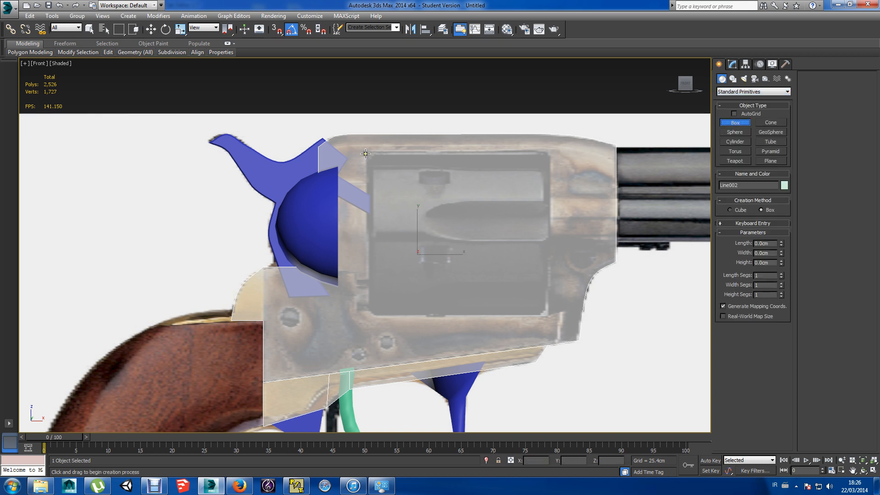
pyautogui.moveTo(366, 152)
pyautogui.mouseDown()
pyautogui.moveTo(399, 241)
pyautogui.moveTo(467, 293)
pyautogui.moveTo(552, 317)
pyautogui.mouseUp()
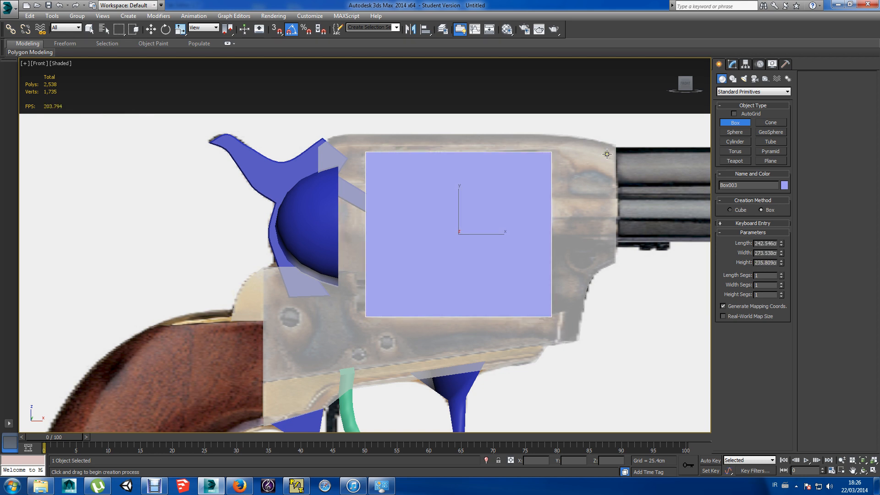
pyautogui.keyDown('alt'); pyautogui.moveTo(560, 293); pyautogui.dragTo(493, 300, button='middle'); pyautogui.keyUp('alt')
pyautogui.press('w')
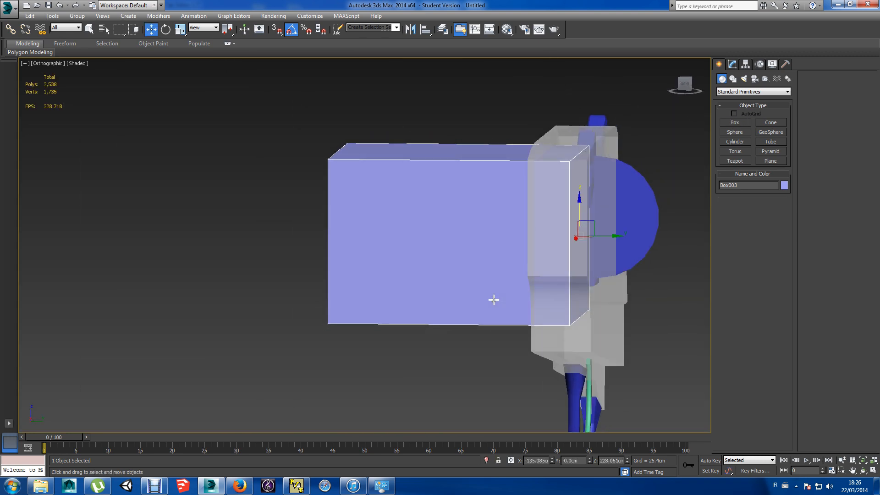
# Move the box along Y to about 141.4 cm so that it passes fully through the revolver frame.
pyautogui.moveTo(621, 237); pyautogui.dragTo(716, 239)
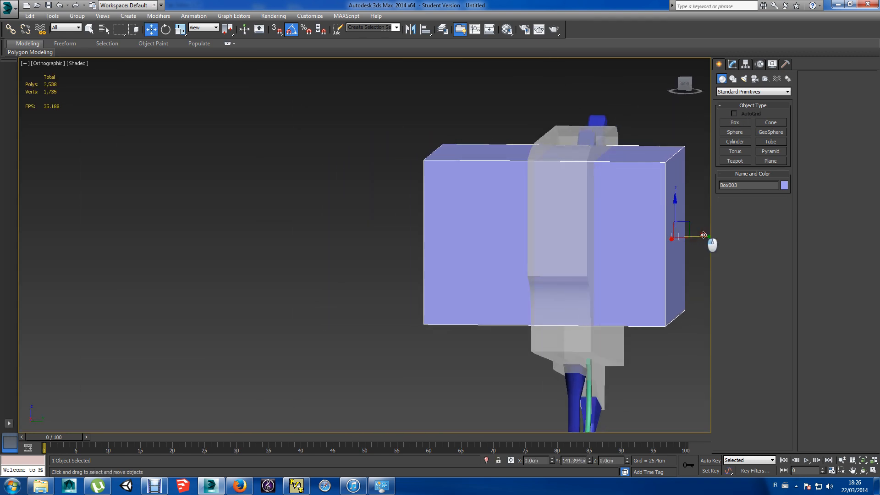
pyautogui.keyDown('alt'); pyautogui.moveTo(406, 317); pyautogui.dragTo(494, 316, button='middle'); pyautogui.keyUp('alt')
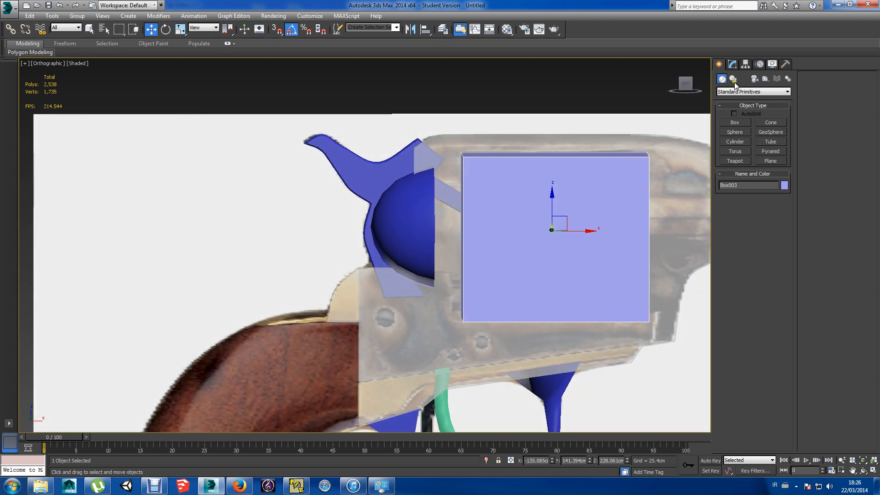
# Subtract the box from the revolver frame with ProBoolean to cut the cylinder opening, and leave the frame deselected.
pyautogui.click(787, 91)
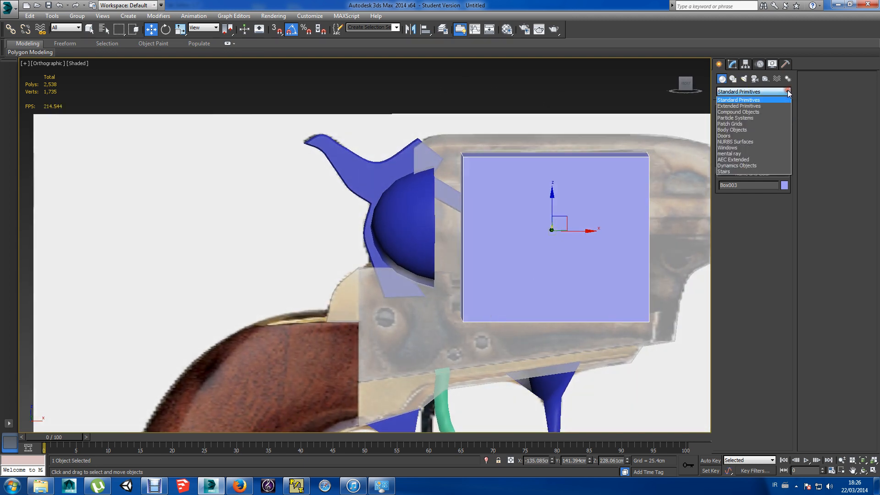
pyautogui.click(763, 112)
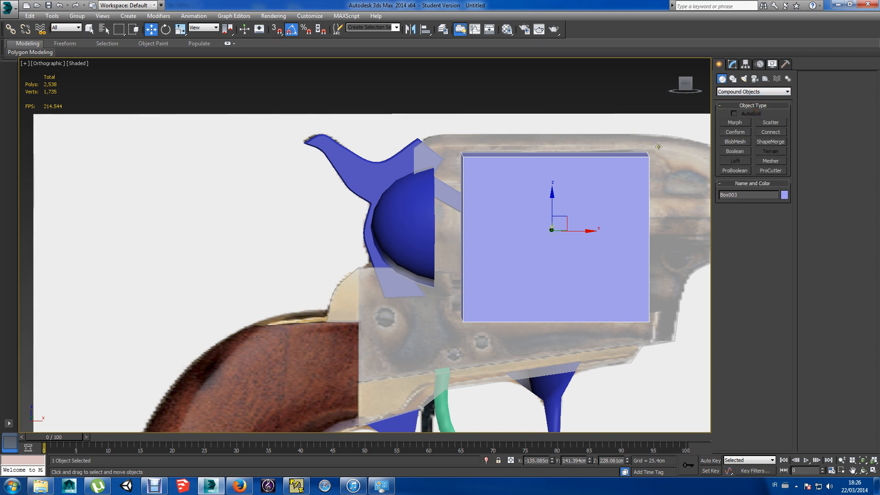
pyautogui.click(640, 97)
pyautogui.click(658, 147)
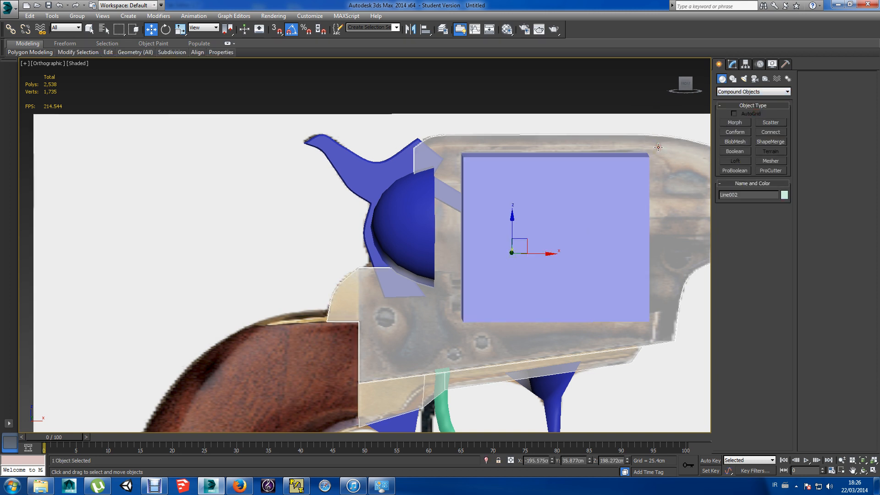
pyautogui.press('f')
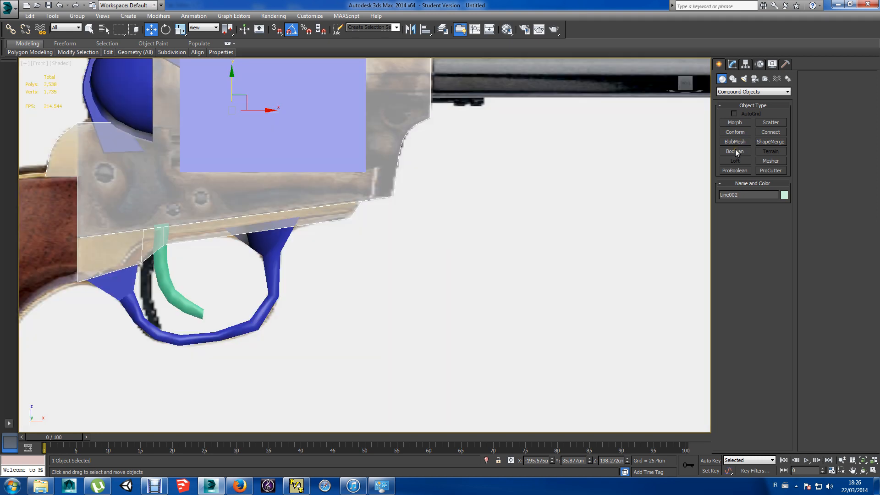
pyautogui.moveTo(286, 63); pyautogui.dragTo(429, 202, button='middle')
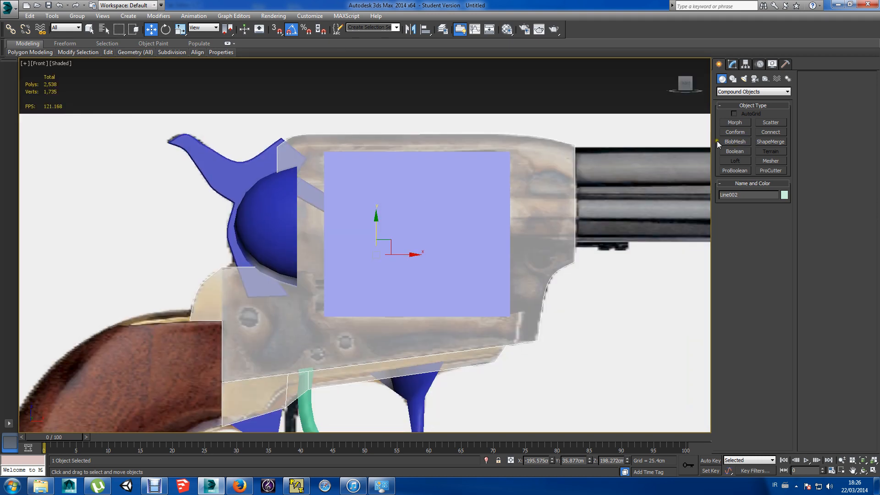
pyautogui.click(735, 171)
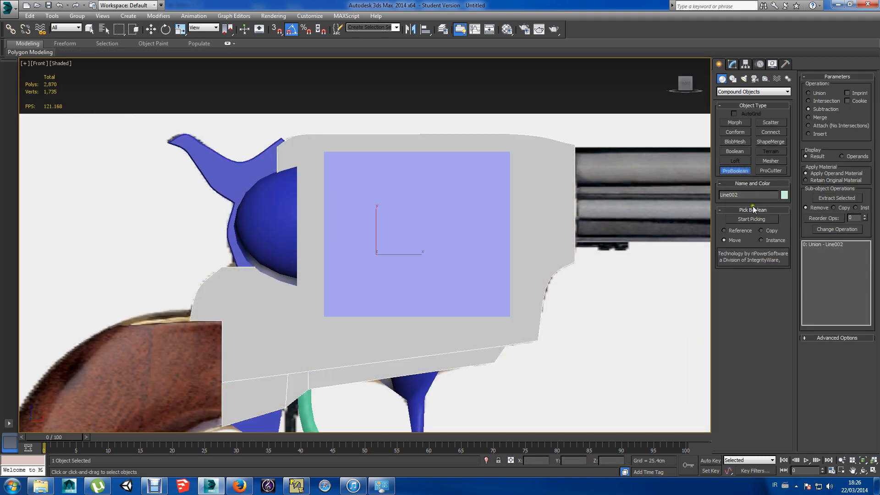
pyautogui.click(753, 218)
pyautogui.click(486, 283)
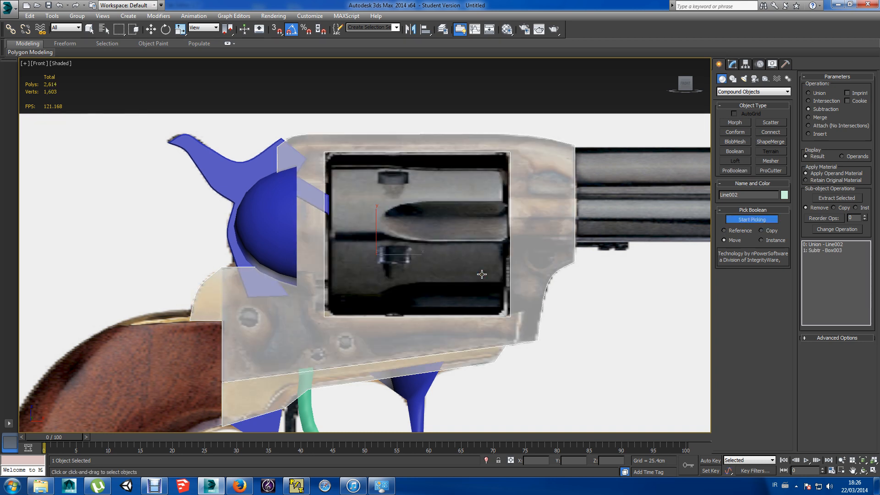
pyautogui.click(784, 92)
pyautogui.click(777, 100)
pyautogui.click(494, 166)
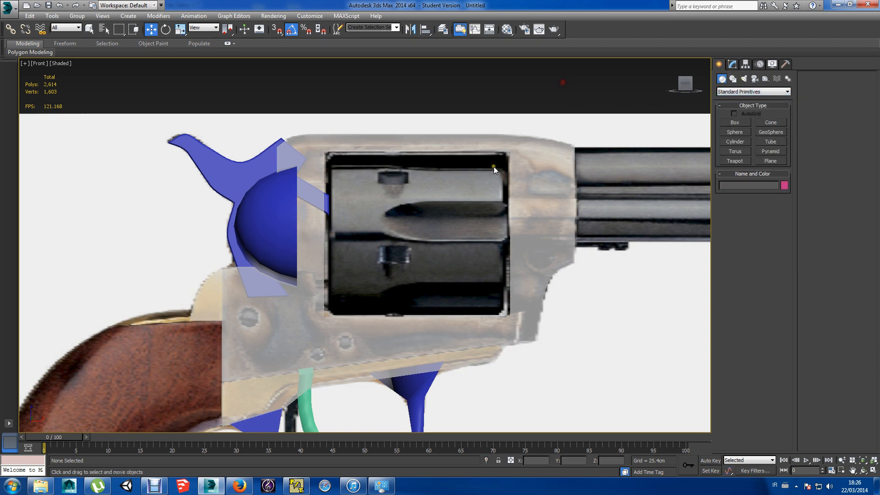
# Move the fluted cylinder straight down into the frame's opening, to about Z 225.6 cm.
pyautogui.scroll(-5, 466, 224)
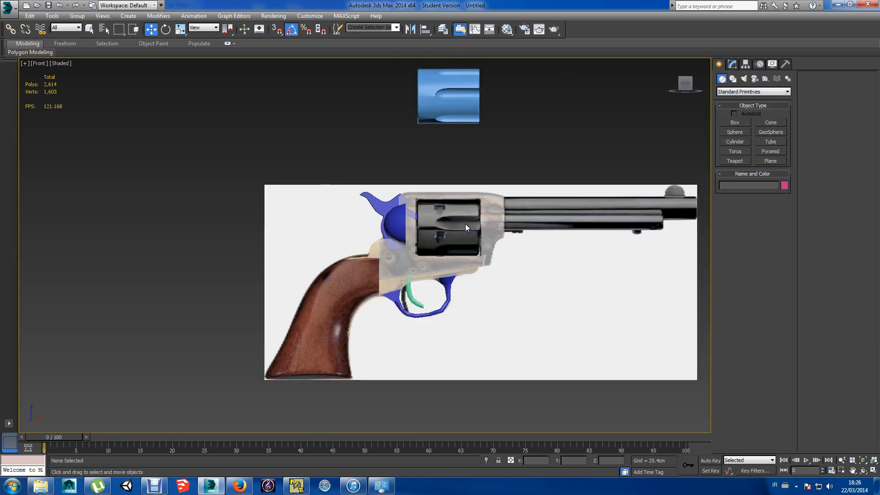
pyautogui.click(430, 93)
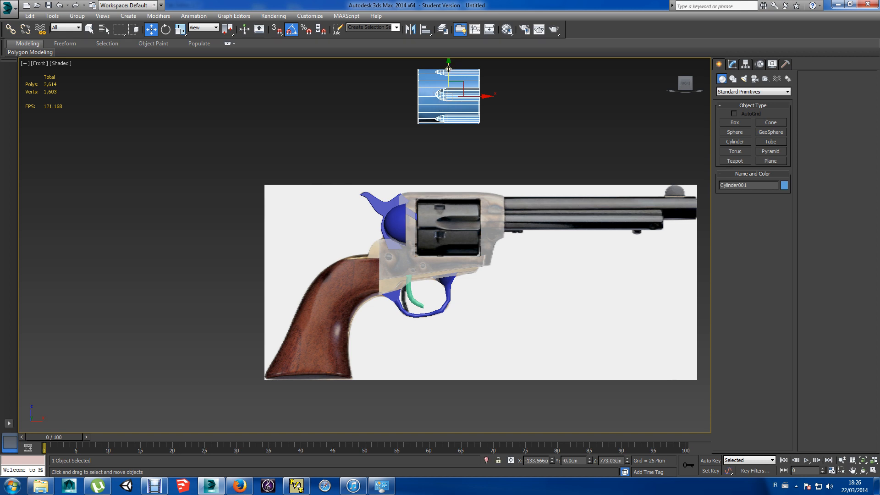
pyautogui.moveTo(448, 69); pyautogui.dragTo(450, 200)
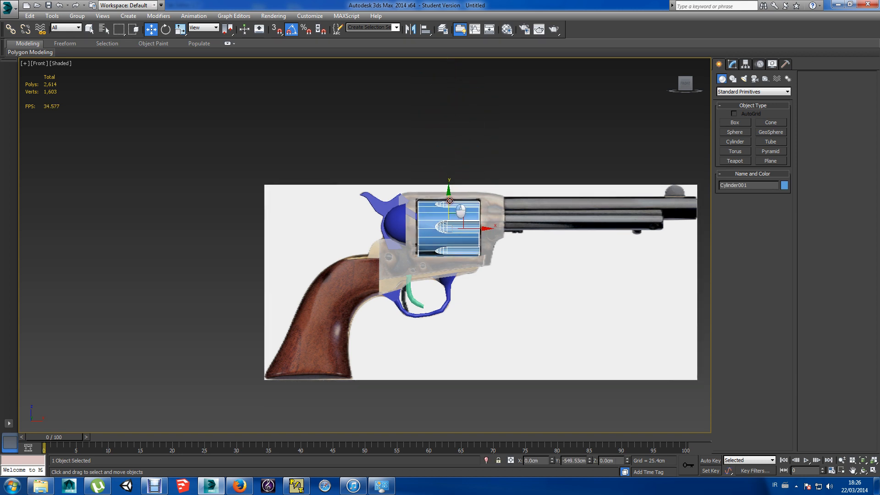
pyautogui.scroll(2, 483, 185)
pyautogui.press('z')
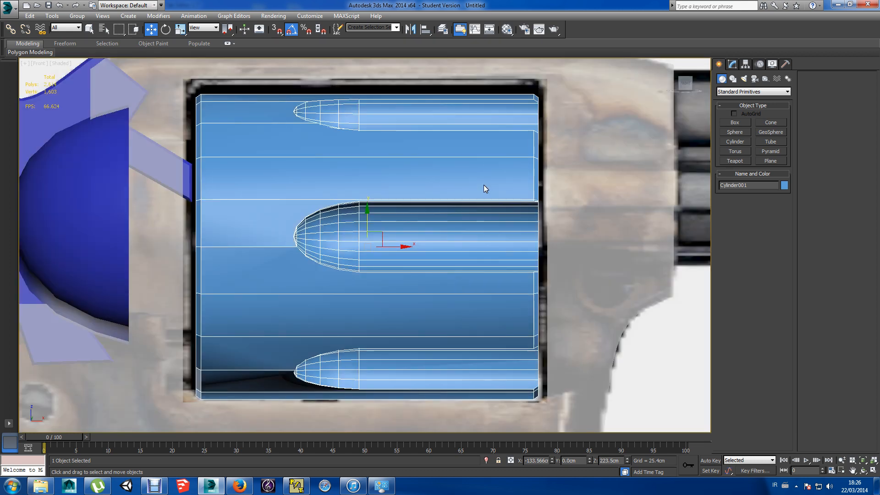
pyautogui.moveTo(368, 220); pyautogui.dragTo(368, 217)
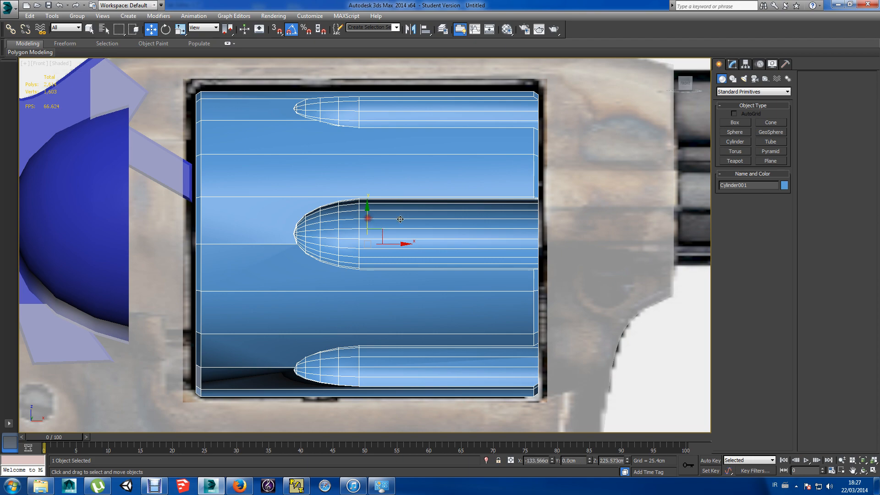
pyautogui.keyDown('alt'); pyautogui.moveTo(368, 217); pyautogui.dragTo(548, 223, button='middle'); pyautogui.keyUp('alt')
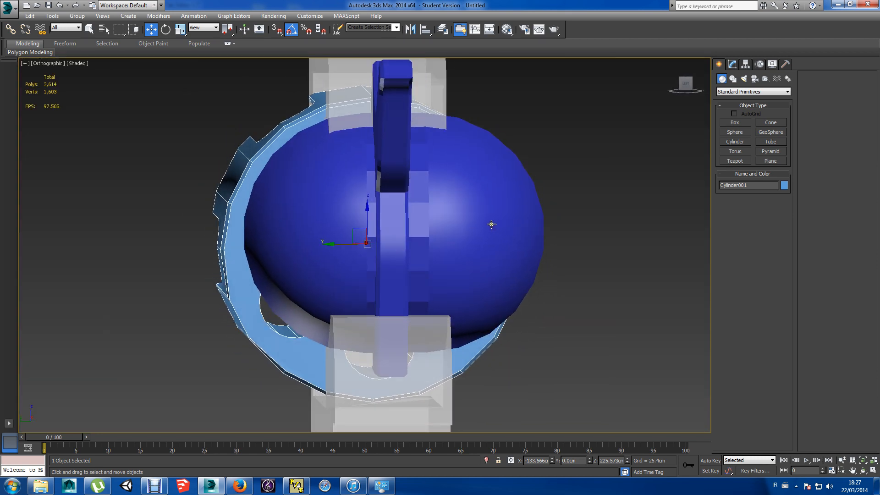
pyautogui.scroll(1, 492, 224)
pyautogui.scroll(-2, 491, 224)
pyautogui.keyDown('alt'); pyautogui.moveTo(486, 210); pyautogui.dragTo(497, 218, button='middle'); pyautogui.keyUp('alt')
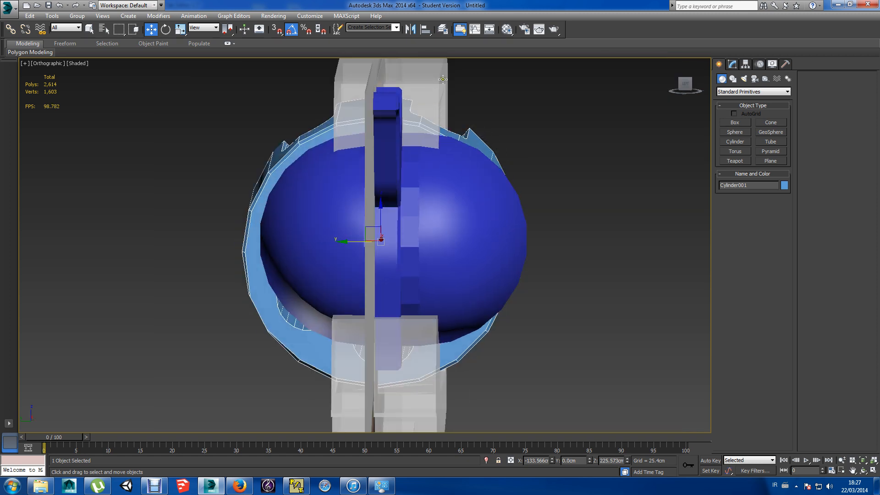
pyautogui.click(425, 30)
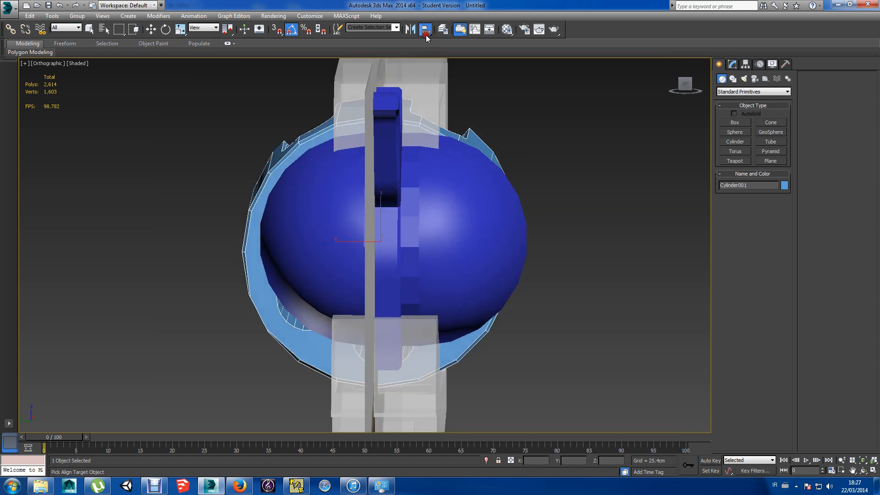
pyautogui.click(451, 202)
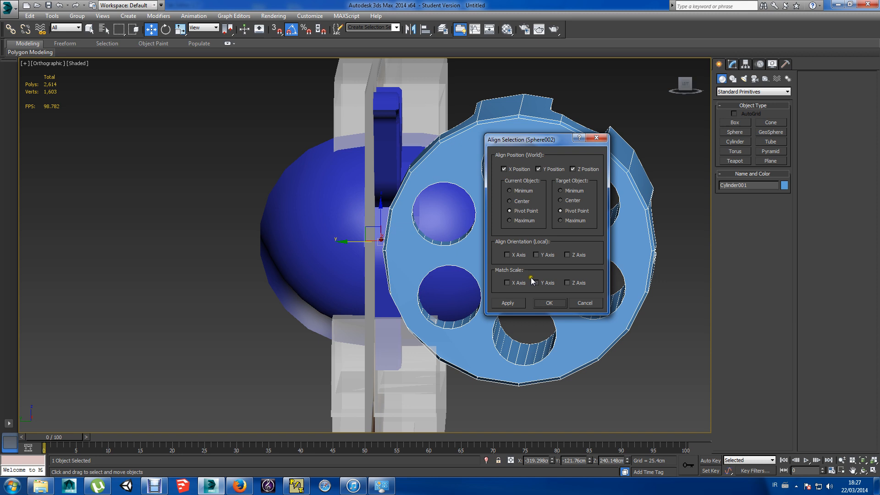
pyautogui.click(585, 304)
# Try shifting the frame sideways to about Y 42.4 cm and undo the move.
pyautogui.click(418, 95)
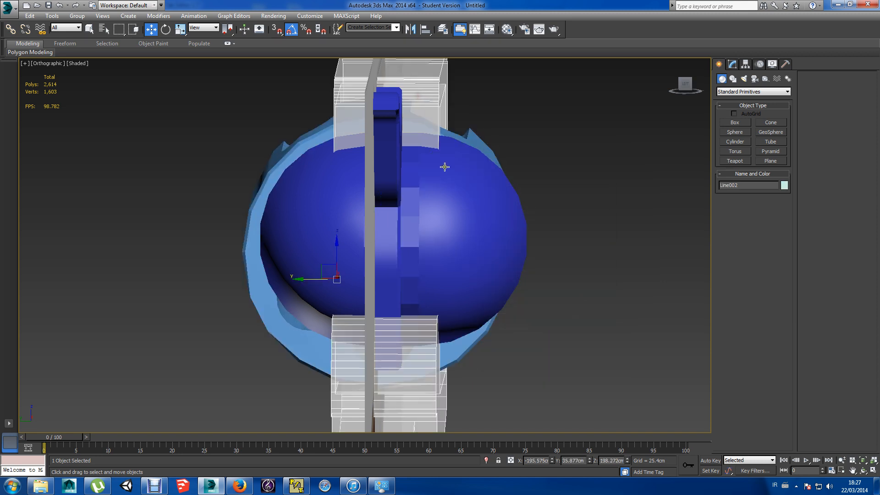
pyautogui.rightClick(623, 136)
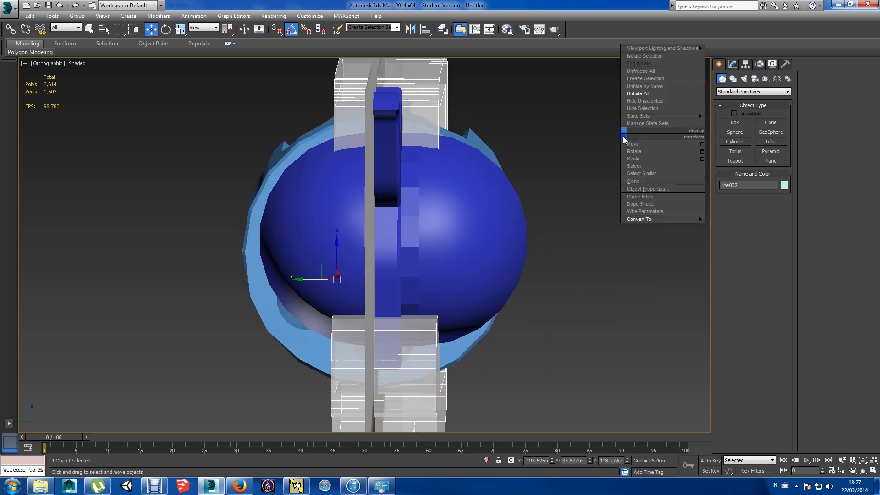
pyautogui.click(596, 120)
pyautogui.click(471, 214)
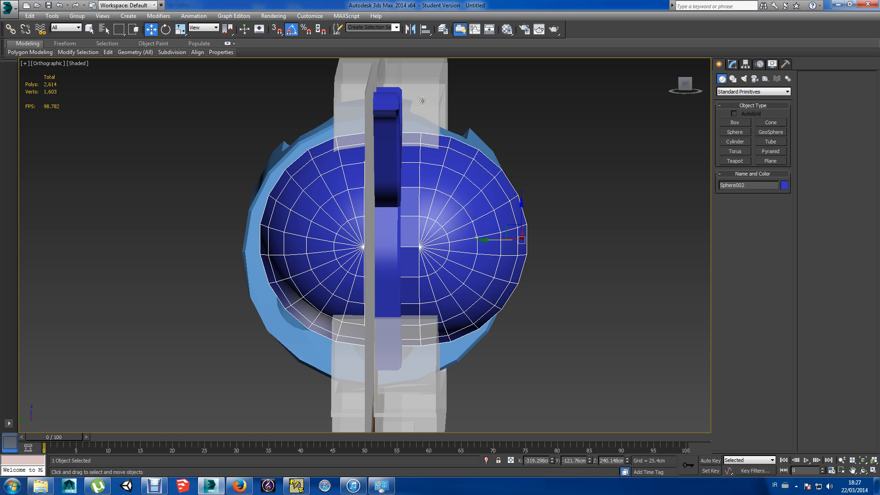
pyautogui.click(424, 115)
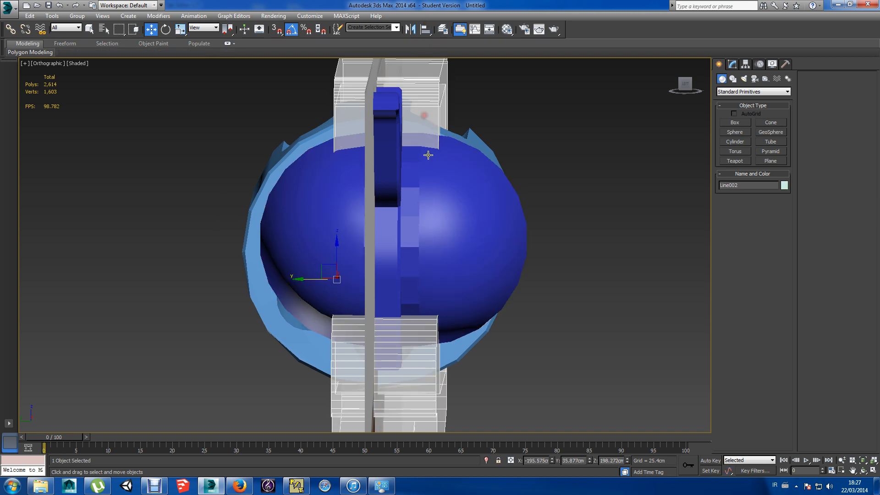
pyautogui.keyDown('alt'); pyautogui.moveTo(508, 221); pyautogui.dragTo(526, 212, button='middle'); pyautogui.keyUp('alt')
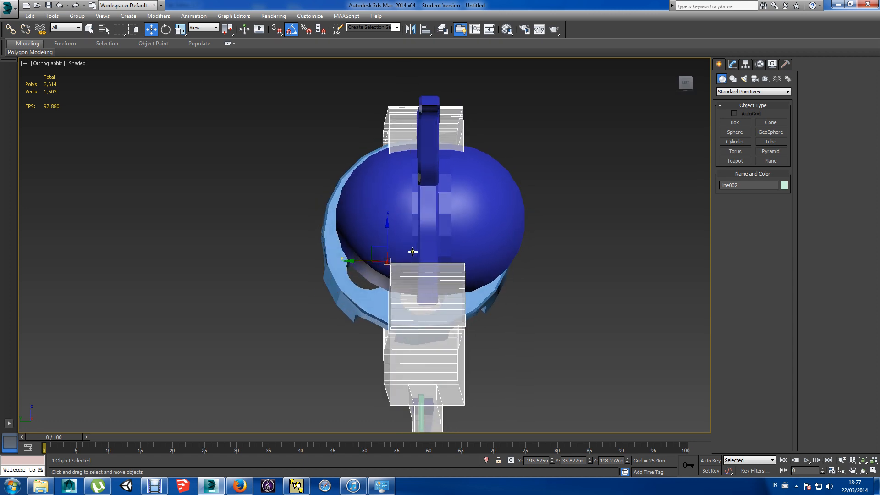
pyautogui.moveTo(365, 260); pyautogui.dragTo(356, 259)
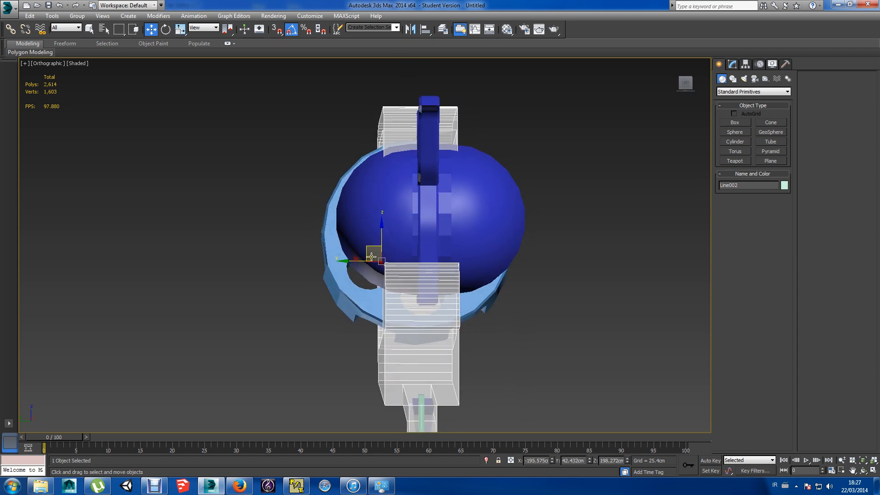
pyautogui.hotkey('ctrl', 'z')
# Move the half-sphere behind the cylinder sideways to about Y -114 cm.
pyautogui.click(595, 284)
pyautogui.click(508, 229)
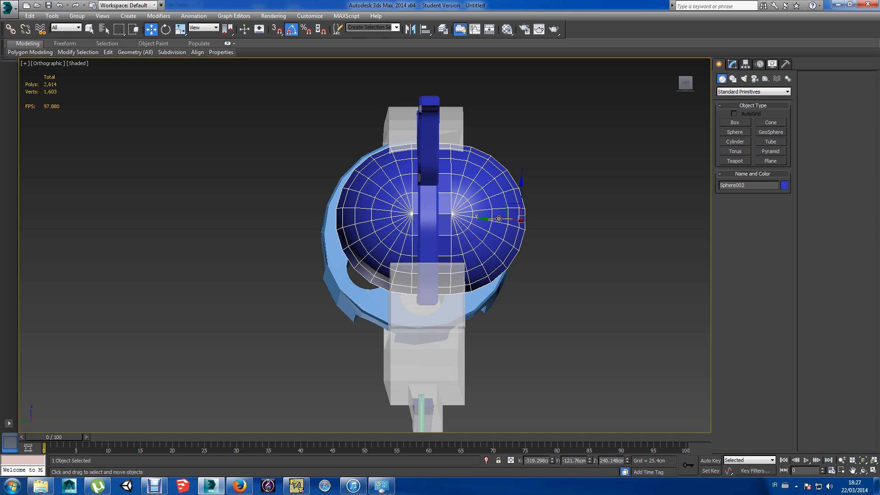
pyautogui.moveTo(499, 218); pyautogui.dragTo(493, 222)
# Isolate the half-sphere and convert it to Editable Poly.
pyautogui.keyDown('alt'); pyautogui.moveTo(511, 237); pyautogui.dragTo(411, 243, button='middle'); pyautogui.keyUp('alt')
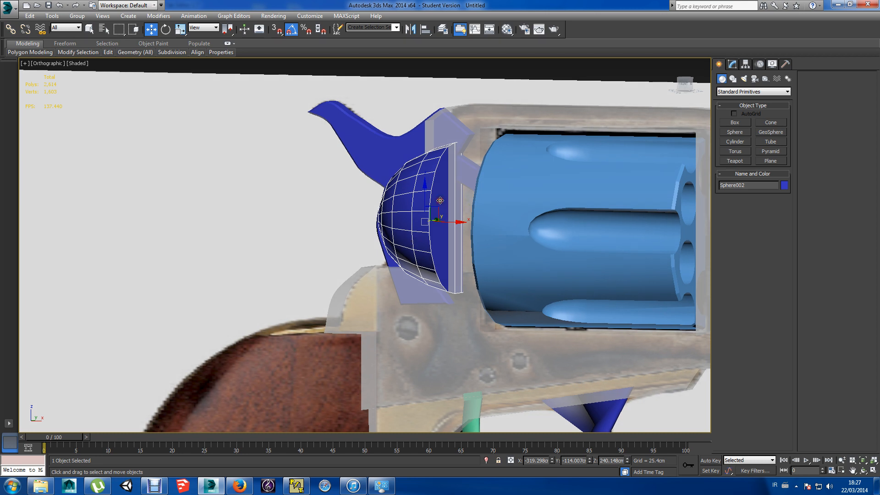
pyautogui.click(484, 460)
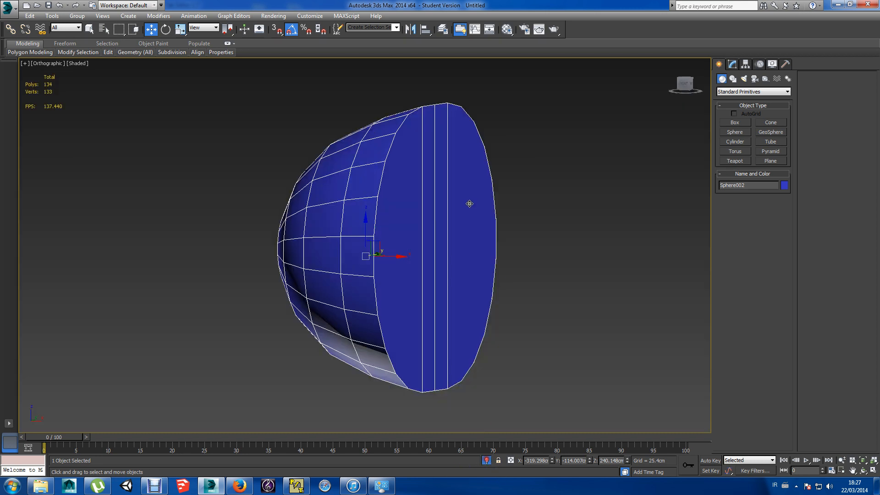
pyautogui.rightClick(446, 233)
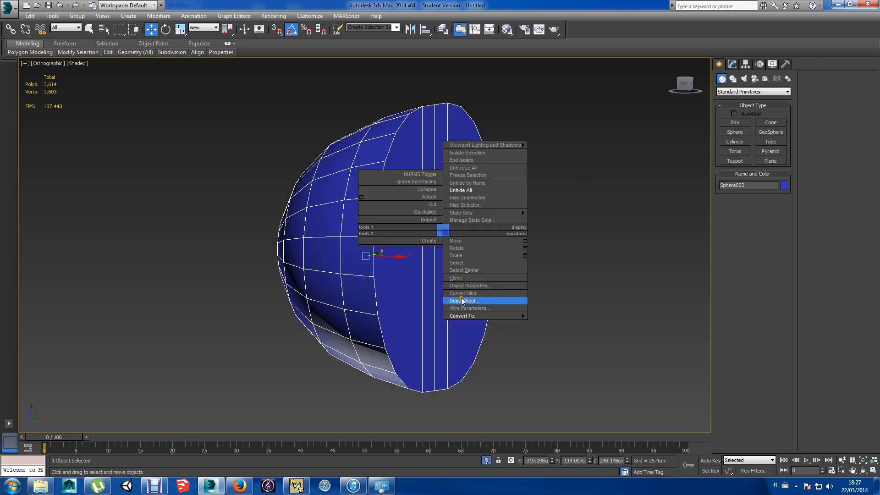
pyautogui.moveTo(472, 299)
pyautogui.click(568, 320)
# Select all four polygons of the half-sphere's flat face.
pyautogui.click(762, 194)
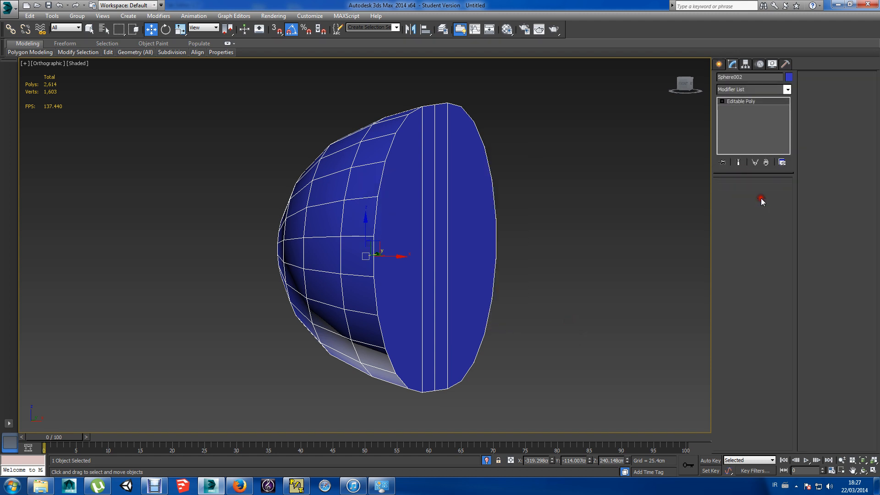
pyautogui.click(466, 226)
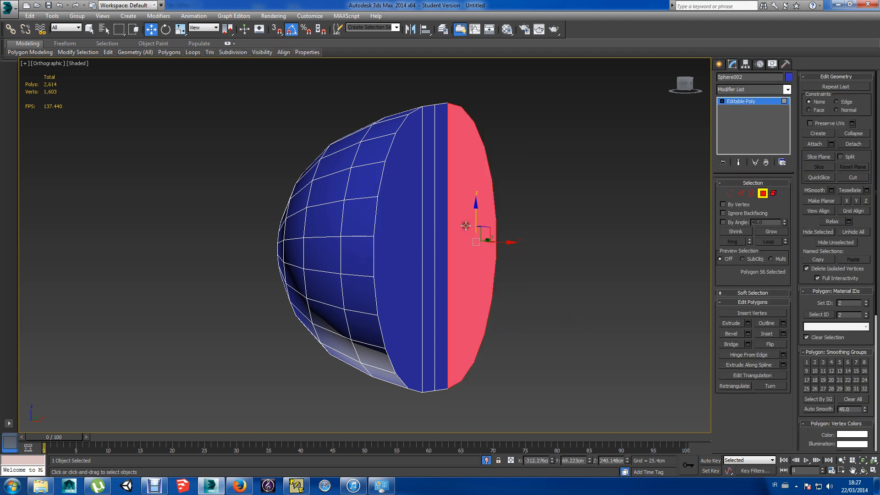
pyautogui.keyDown('ctrl'); pyautogui.click(442, 228); pyautogui.keyUp('ctrl')
pyautogui.keyDown('ctrl'); pyautogui.click(407, 234); pyautogui.keyUp('ctrl')
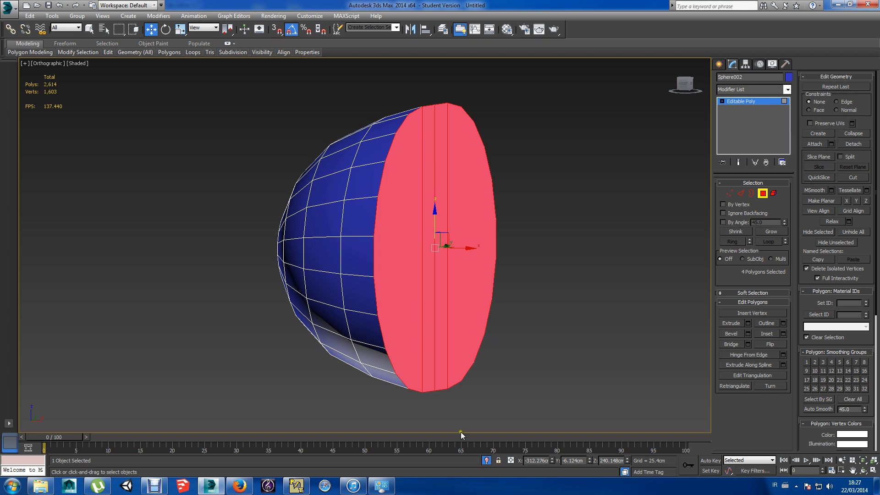
pyautogui.hotkey('alt', 'q')
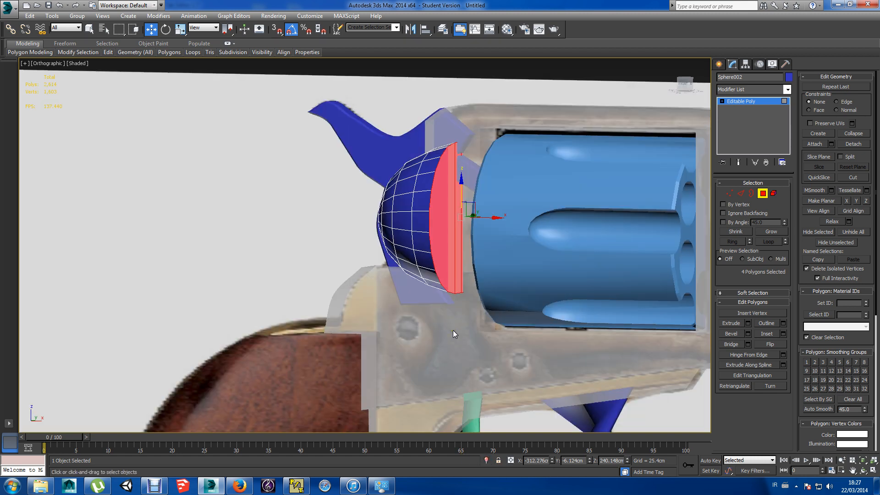
pyautogui.press('f')
pyautogui.moveTo(306, 192); pyautogui.dragTo(411, 273, button='middle')
pyautogui.press('r')
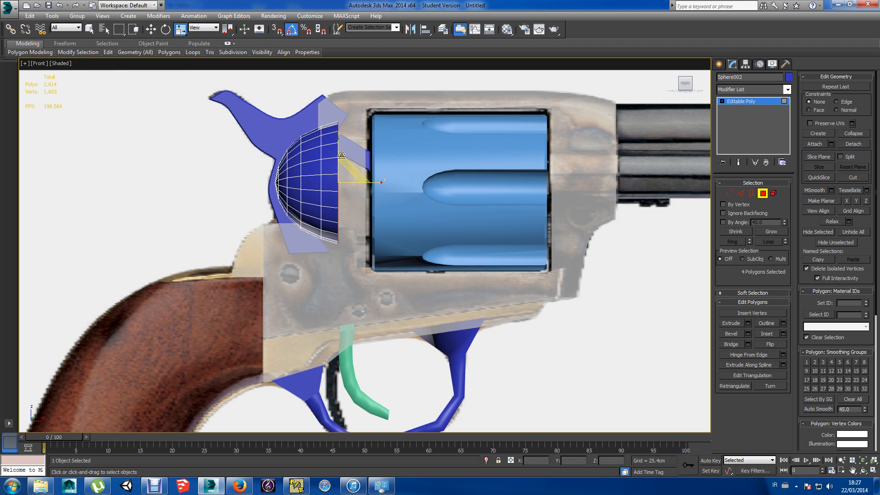
pyautogui.click(343, 161)
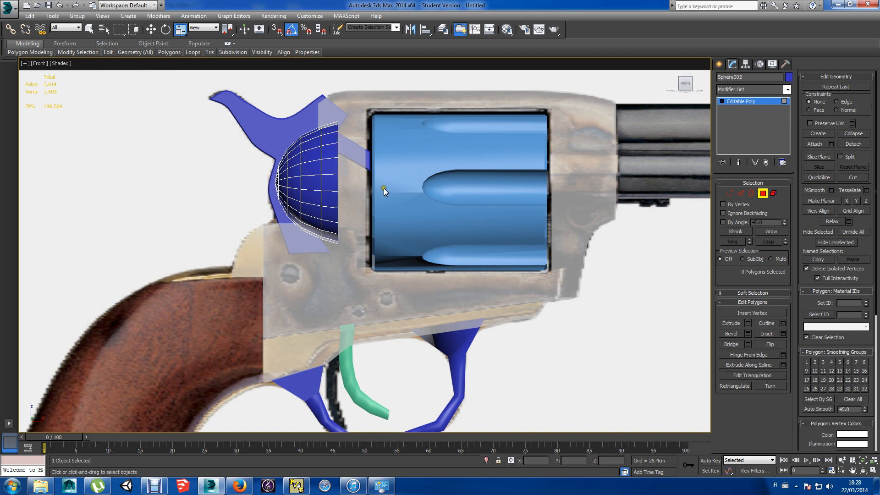
# Isolate the half-sphere, reselect all four polygons of its flat face and leave isolation.
pyautogui.hotkey('alt', 'space')
pyautogui.click(442, 469)
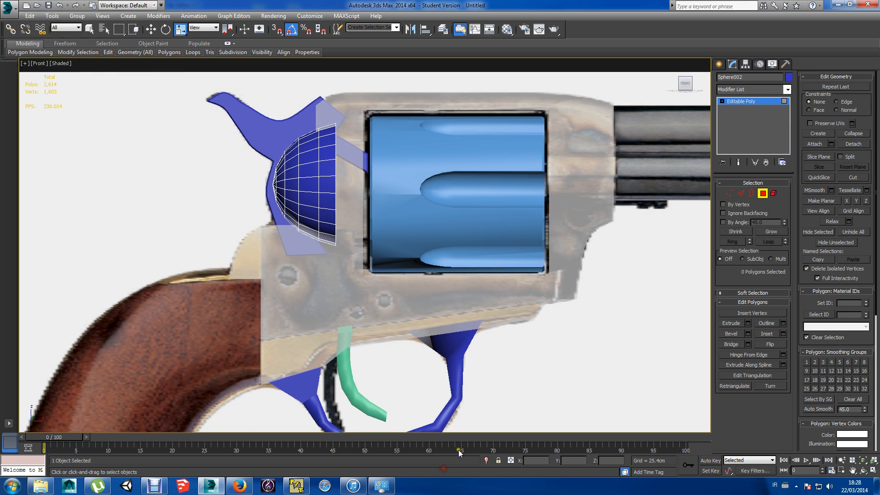
pyautogui.click(486, 460)
pyautogui.moveTo(447, 404); pyautogui.dragTo(469, 179, button='middle')
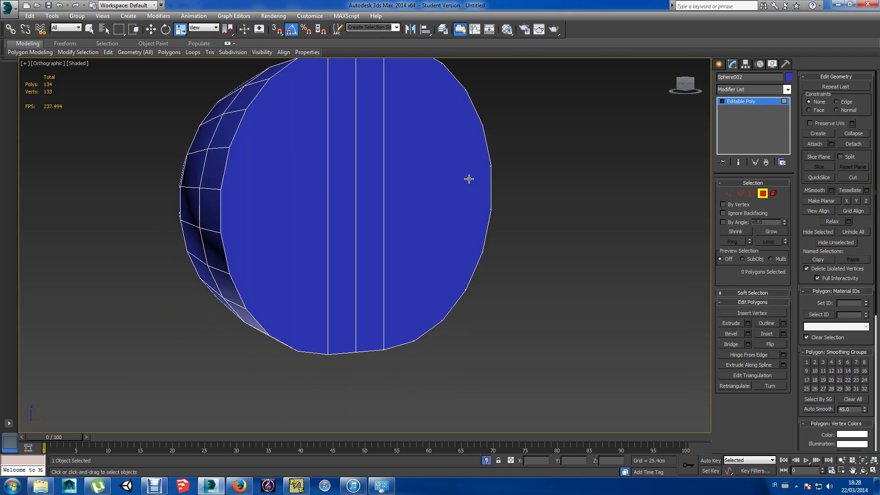
pyautogui.keyDown('ctrl'); pyautogui.click(397, 195); pyautogui.keyUp('ctrl')
pyautogui.keyDown('ctrl'); pyautogui.click(367, 202); pyautogui.keyUp('ctrl')
pyautogui.keyDown('ctrl'); pyautogui.click(334, 211); pyautogui.keyUp('ctrl')
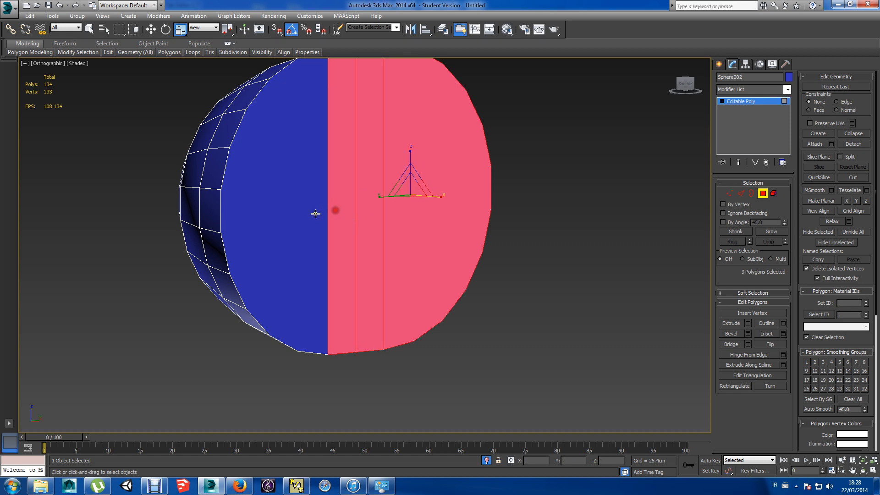
pyautogui.keyDown('ctrl'); pyautogui.click(313, 216); pyautogui.keyUp('ctrl')
pyautogui.keyDown('alt'); pyautogui.moveTo(312, 226); pyautogui.dragTo(362, 301, button='middle'); pyautogui.keyUp('alt')
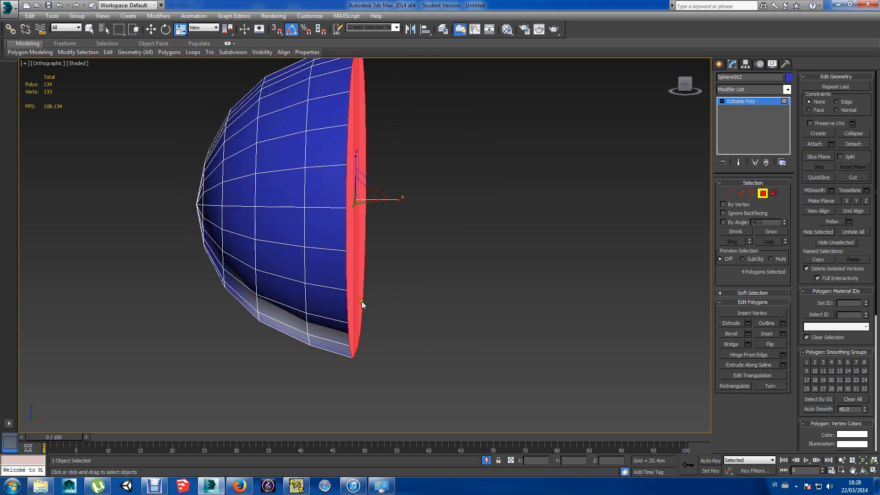
pyautogui.click(487, 460)
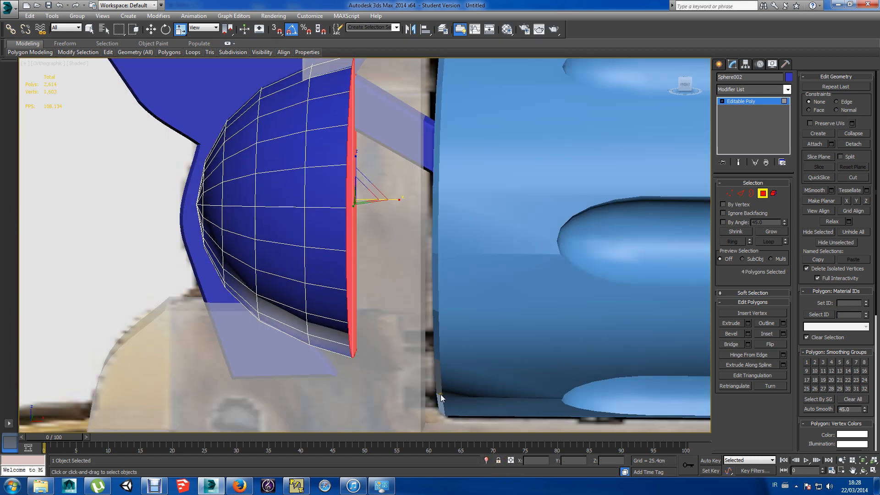
# Try enlarging the half-sphere's flat face to about 107% and undo the scaling.
pyautogui.press('f')
pyautogui.moveTo(362, 295); pyautogui.dragTo(383, 320, button='middle')
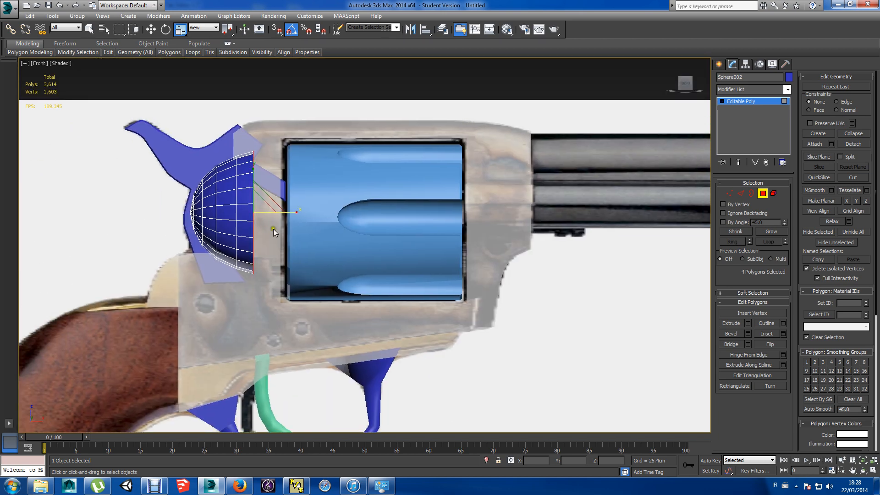
pyautogui.moveTo(278, 210); pyautogui.dragTo(279, 204)
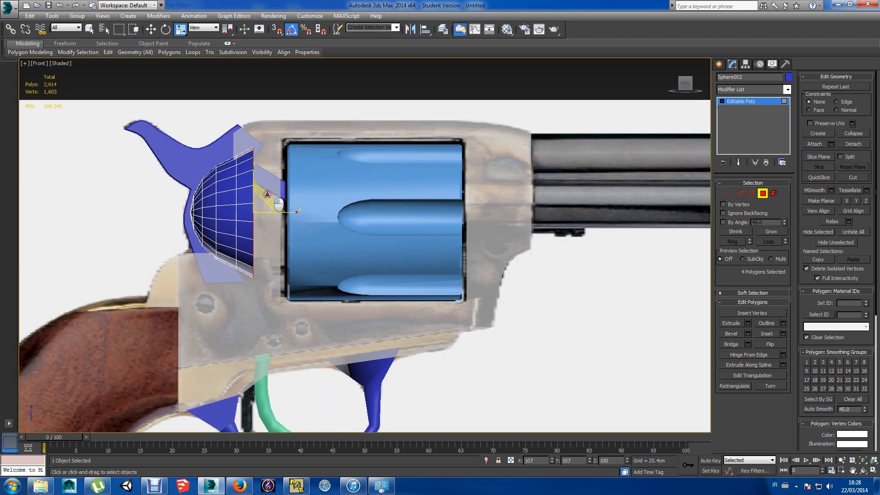
pyautogui.hotkey('ctrl', 'z')
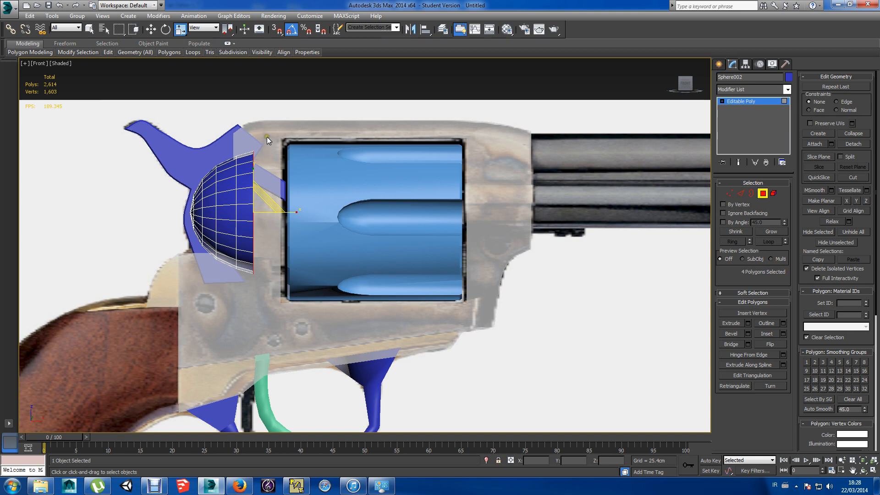
# Select the whole half-sphere as an element and stretch it vertically to roughly the cylinder's height.
pyautogui.click(774, 194)
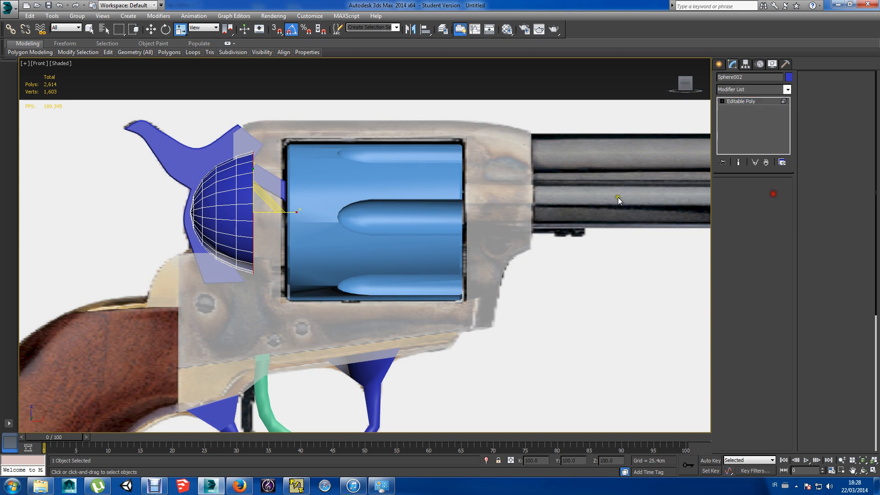
pyautogui.click(236, 205)
pyautogui.moveTo(248, 212); pyautogui.dragTo(240, 202)
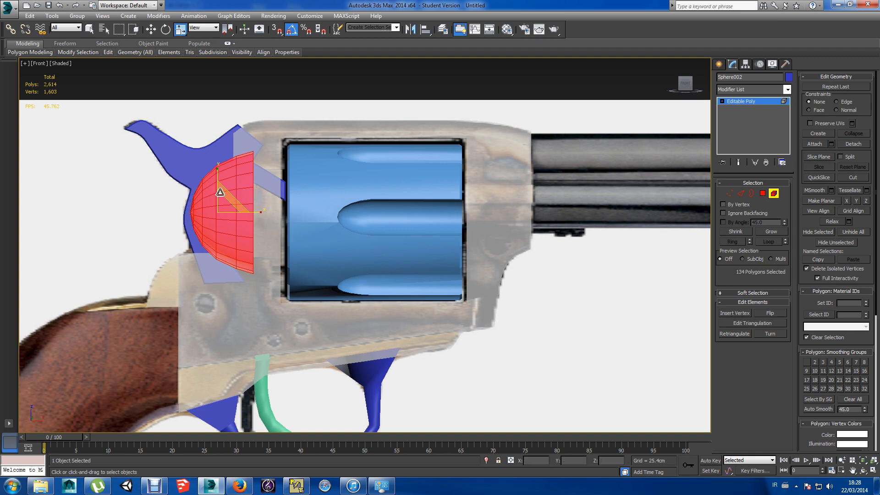
pyautogui.moveTo(218, 171); pyautogui.dragTo(219, 160)
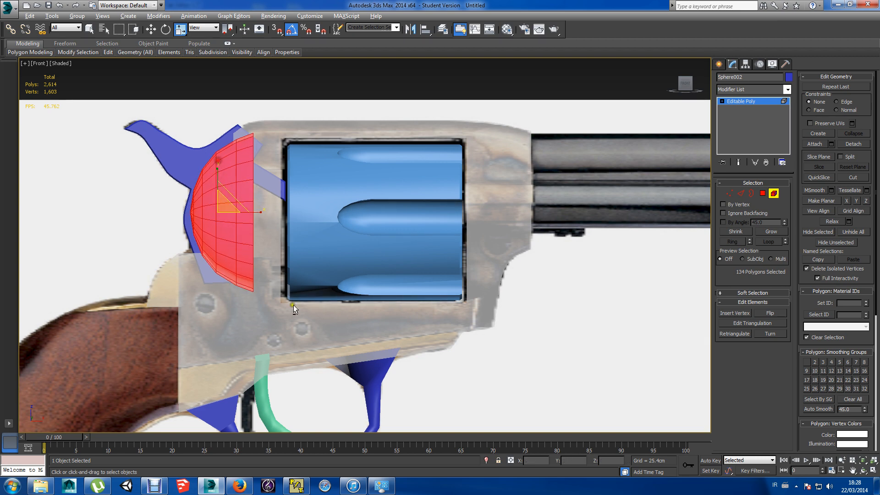
# Lower the half-sphere element to about Z 224.8 cm and widen it slightly along Y to match the cylinder's outline.
pyautogui.keyDown('alt'); pyautogui.moveTo(293, 304); pyautogui.dragTo(375, 307, button='middle'); pyautogui.keyUp('alt')
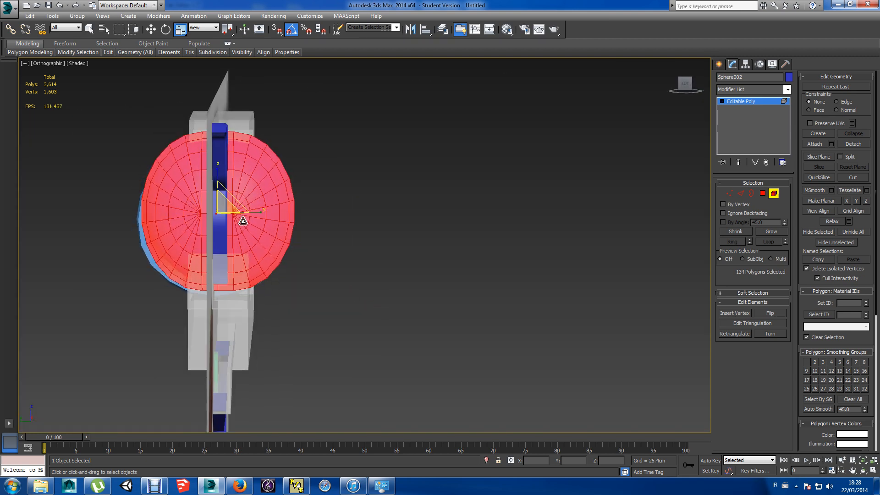
pyautogui.click(689, 84)
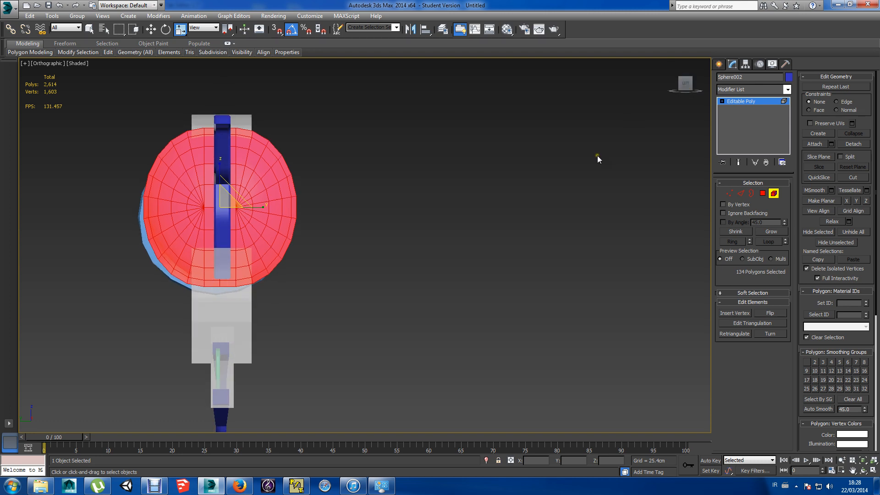
pyautogui.press('z')
pyautogui.press('w')
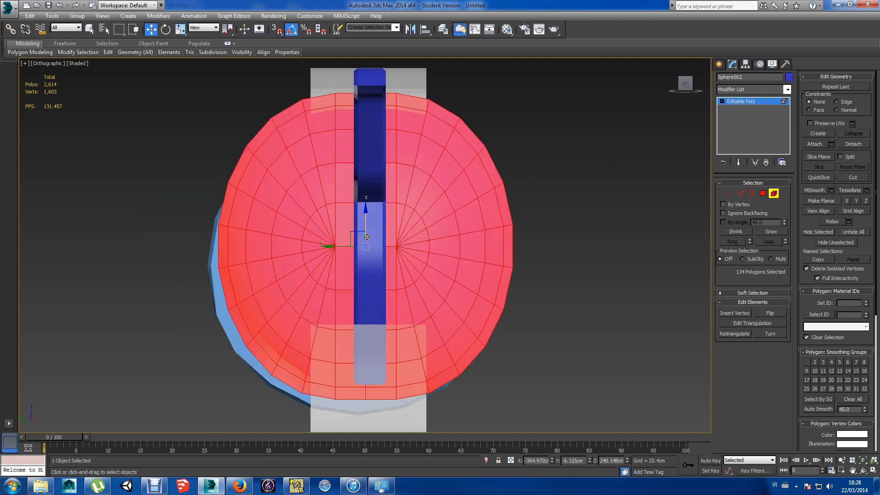
pyautogui.moveTo(365, 223)
pyautogui.mouseDown()
pyautogui.moveTo(356, 226)
pyautogui.moveTo(351, 271)
pyautogui.moveTo(350, 243)
pyautogui.moveTo(365, 225)
pyautogui.mouseUp()
pyautogui.press('r')
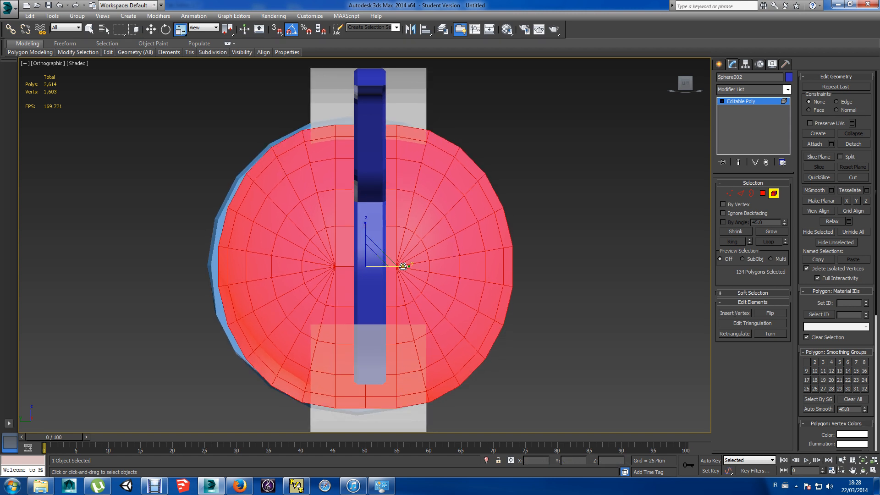
pyautogui.moveTo(405, 265); pyautogui.dragTo(407, 265)
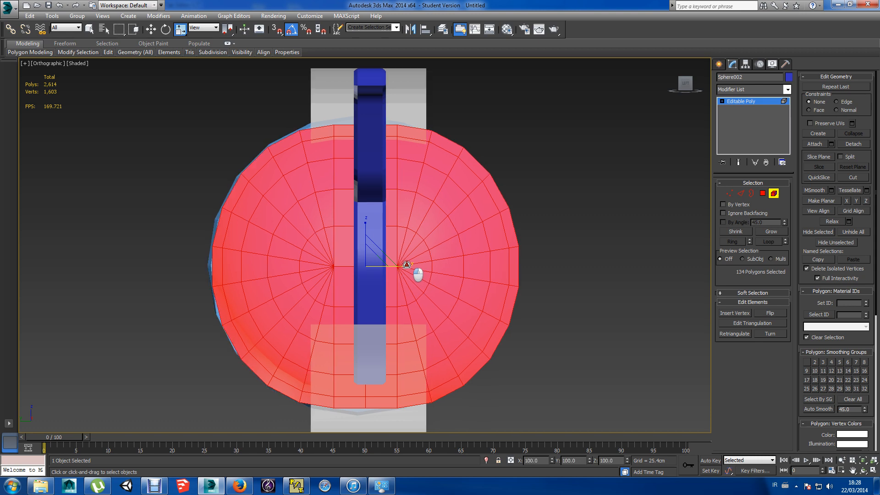
# Center the half-sphere element behind the cylinder at about Y 0.2 cm and fine-tune its scale along Y.
pyautogui.keyDown('alt'); pyautogui.moveTo(561, 334); pyautogui.dragTo(397, 335, button='middle'); pyautogui.keyUp('alt')
pyautogui.click(685, 84)
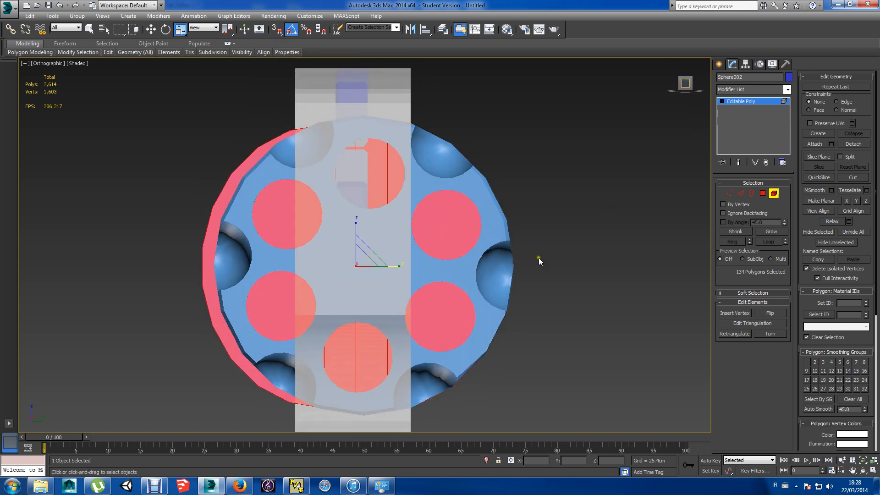
pyautogui.press('w')
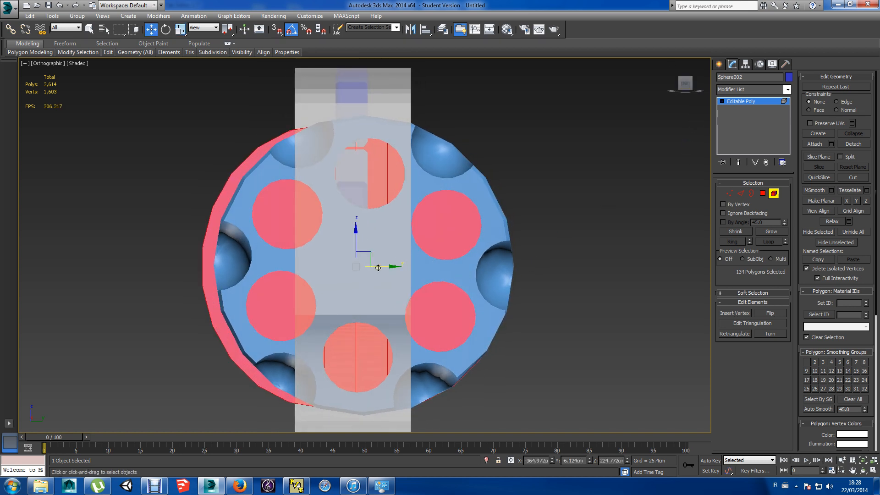
pyautogui.moveTo(378, 268); pyautogui.dragTo(386, 266)
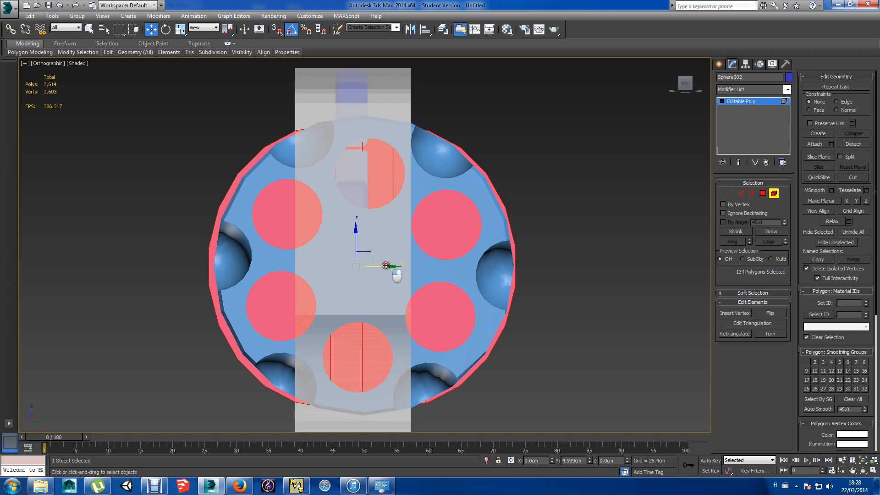
pyautogui.press('r')
pyautogui.moveTo(400, 266)
pyautogui.mouseDown()
pyautogui.moveTo(414, 276)
pyautogui.moveTo(390, 265)
pyautogui.mouseUp()
pyautogui.press('w')
# Isolate the half-sphere and switch from the whole element to only the four polygons of its flat face.
pyautogui.press('t')
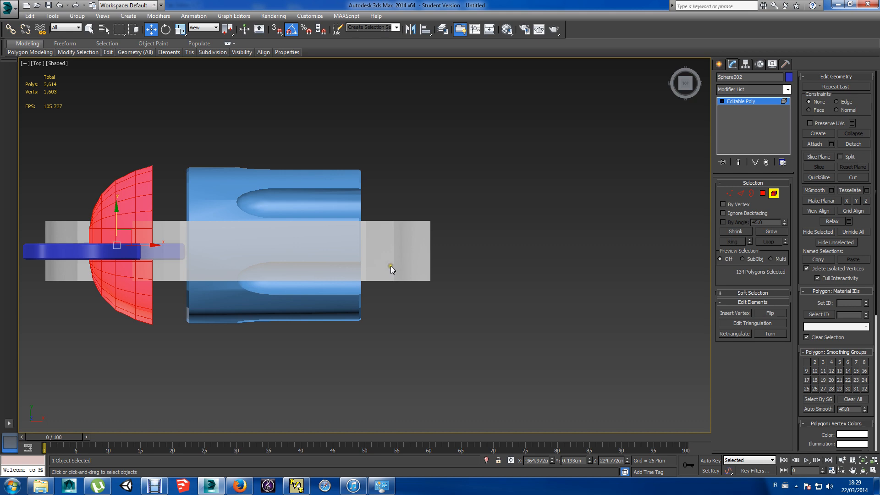
pyautogui.keyDown('alt'); pyautogui.moveTo(311, 325); pyautogui.dragTo(274, 243, button='middle'); pyautogui.keyUp('alt')
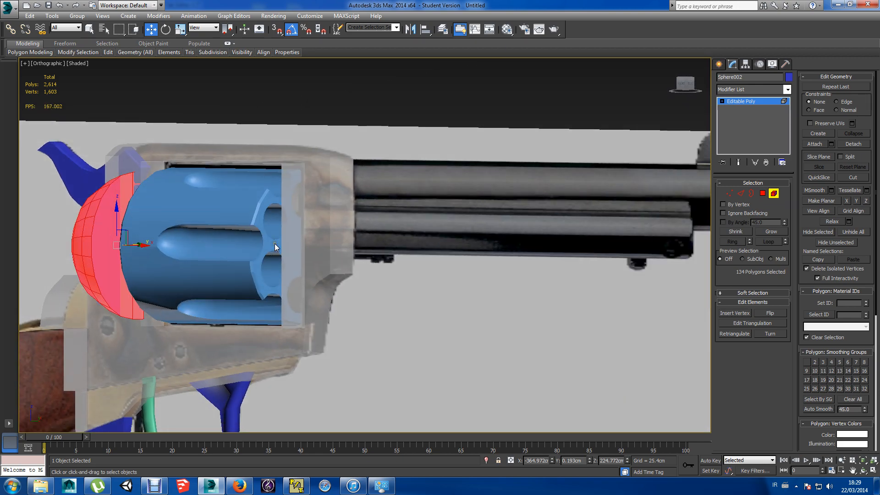
pyautogui.click(487, 460)
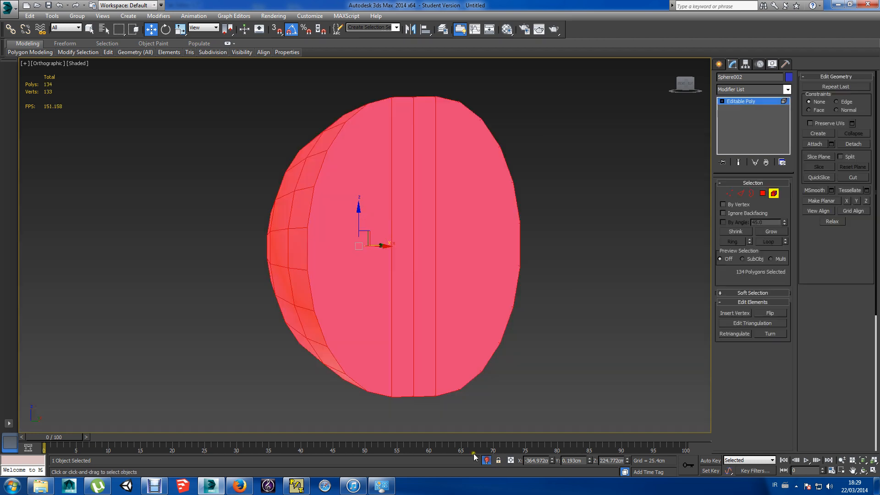
pyautogui.click(763, 193)
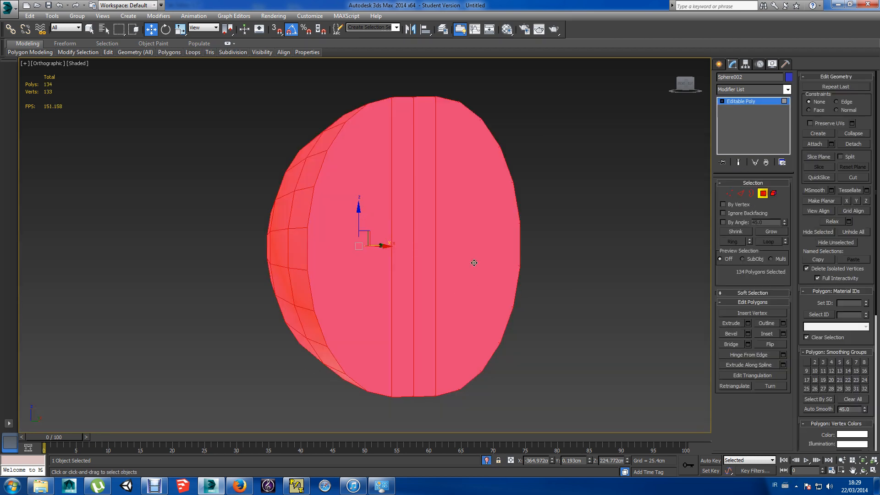
pyautogui.click(341, 230)
pyautogui.keyDown('ctrl'); pyautogui.click(406, 208); pyautogui.keyUp('ctrl')
pyautogui.keyDown('ctrl'); pyautogui.click(422, 205); pyautogui.keyUp('ctrl')
pyautogui.keyDown('ctrl'); pyautogui.click(452, 202); pyautogui.keyUp('ctrl')
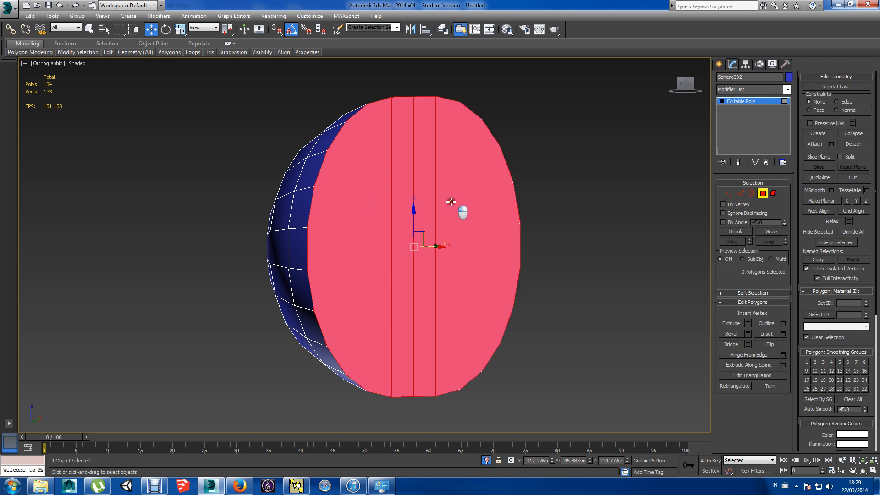
pyautogui.keyDown('alt'); pyautogui.moveTo(458, 273); pyautogui.dragTo(491, 273, button='middle'); pyautogui.keyUp('alt')
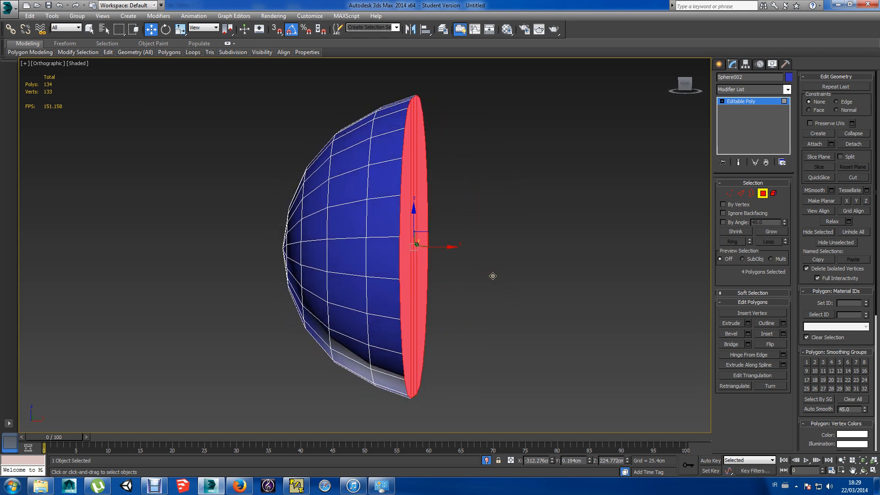
# Leave isolation, move the flat face along X up to the rear of the cylinder, and clear the polygon selection.
pyautogui.click(487, 460)
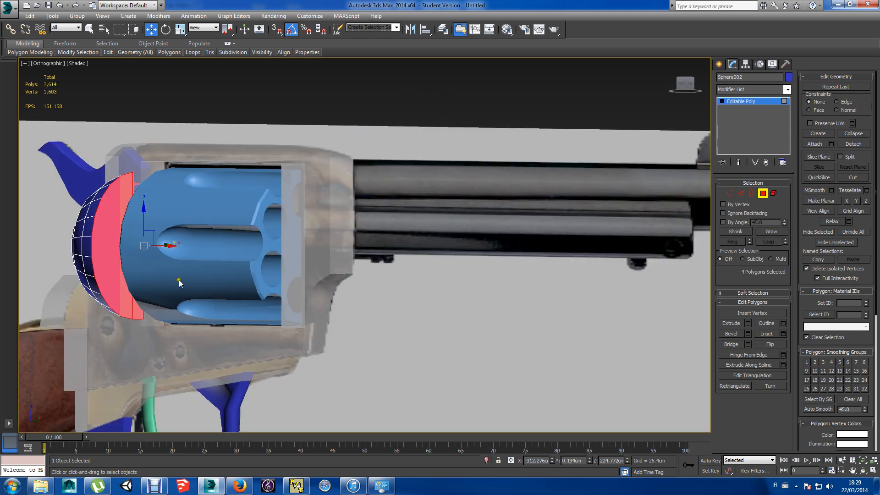
pyautogui.keyDown('alt'); pyautogui.moveTo(179, 282); pyautogui.dragTo(239, 287, button='middle'); pyautogui.keyUp('alt')
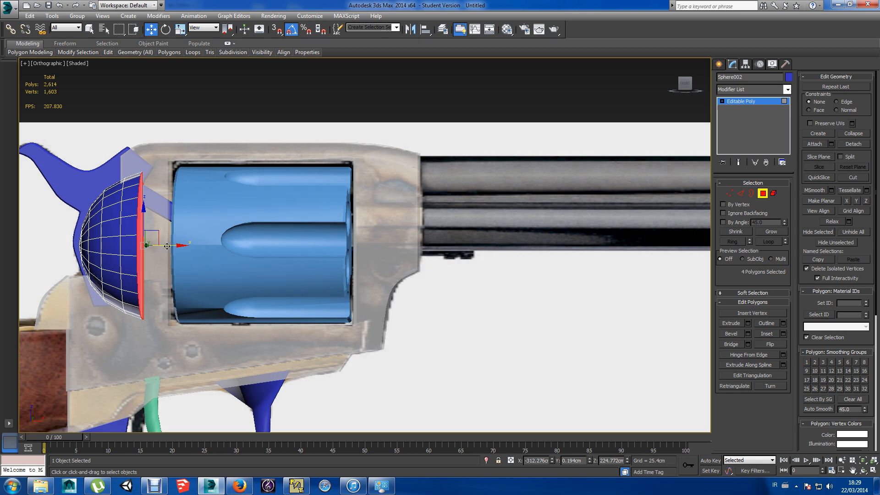
pyautogui.moveTo(167, 246); pyautogui.dragTo(197, 246)
pyautogui.keyDown('alt'); pyautogui.moveTo(197, 248); pyautogui.dragTo(241, 271, button='middle'); pyautogui.keyUp('alt')
pyautogui.keyDown('alt'); pyautogui.moveTo(210, 277); pyautogui.dragTo(233, 273, button='middle'); pyautogui.keyUp('alt')
pyautogui.click(388, 154)
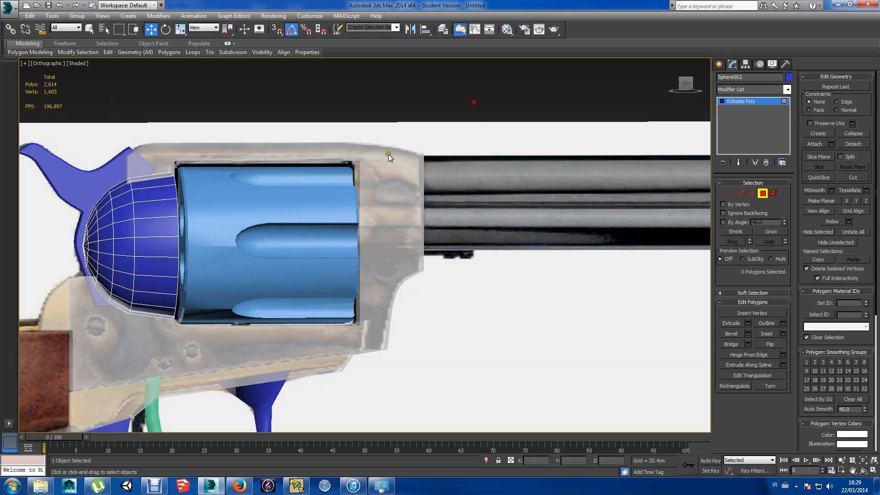
pyautogui.keyDown('alt'); pyautogui.moveTo(338, 211); pyautogui.dragTo(395, 256, button='middle'); pyautogui.keyUp('alt')
pyautogui.press('f')
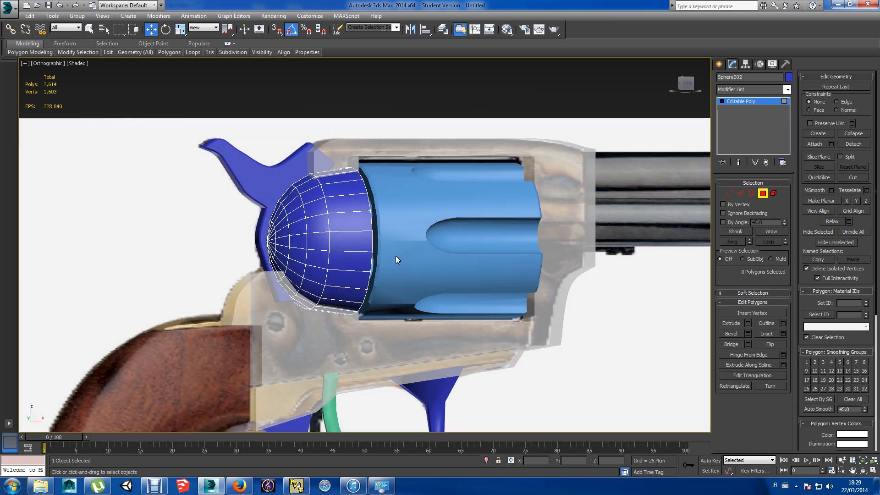
pyautogui.keyDown('alt'); pyautogui.moveTo(449, 276); pyautogui.dragTo(425, 275, button='middle'); pyautogui.keyUp('alt')
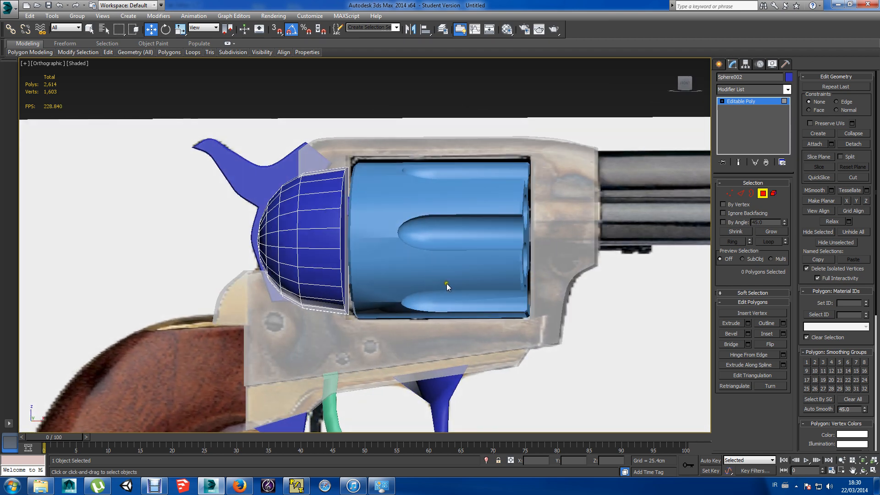
pyautogui.moveTo(444, 243); pyautogui.dragTo(479, 182, button='middle')
pyautogui.scroll(-4, 477, 193)
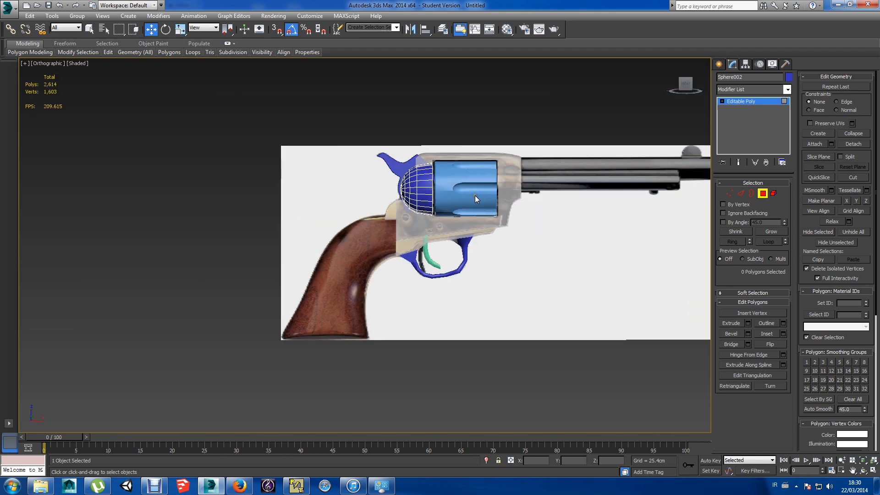
pyautogui.scroll(1, 475, 195)
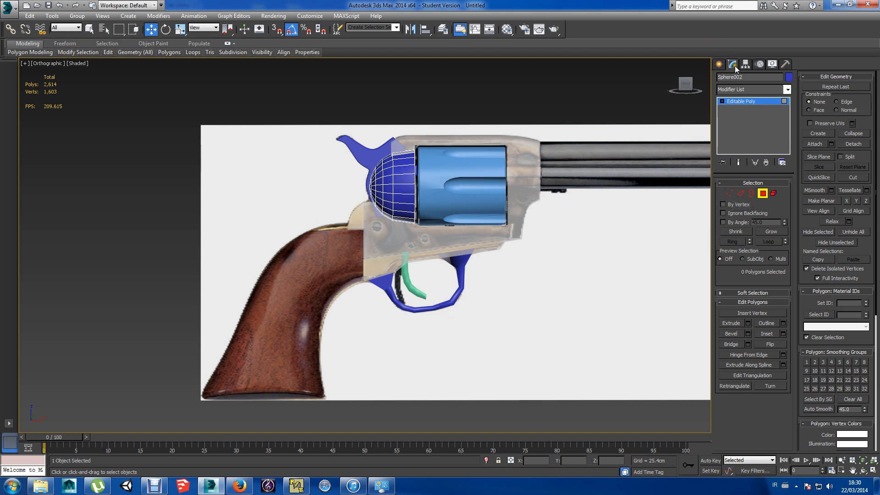
# Try to draw a three-point spline line down the middle of the wooden grip in the orthographic view.
pyautogui.click(719, 65)
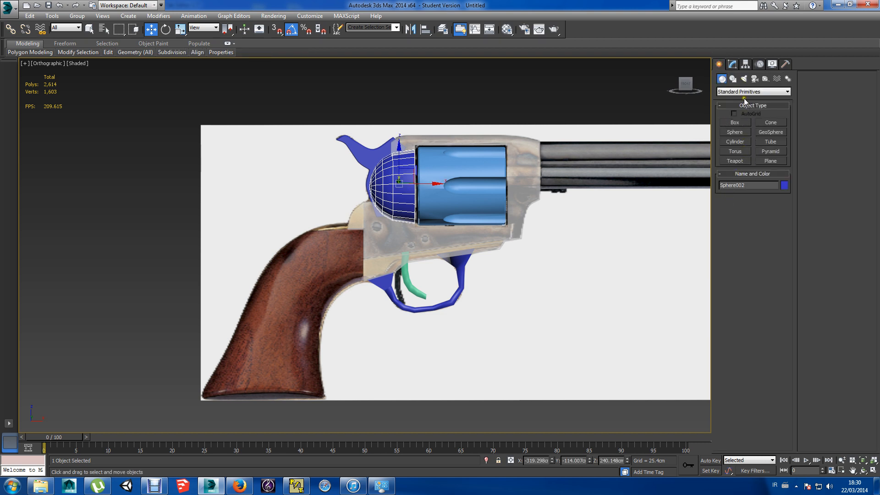
pyautogui.click(733, 79)
pyautogui.click(736, 131)
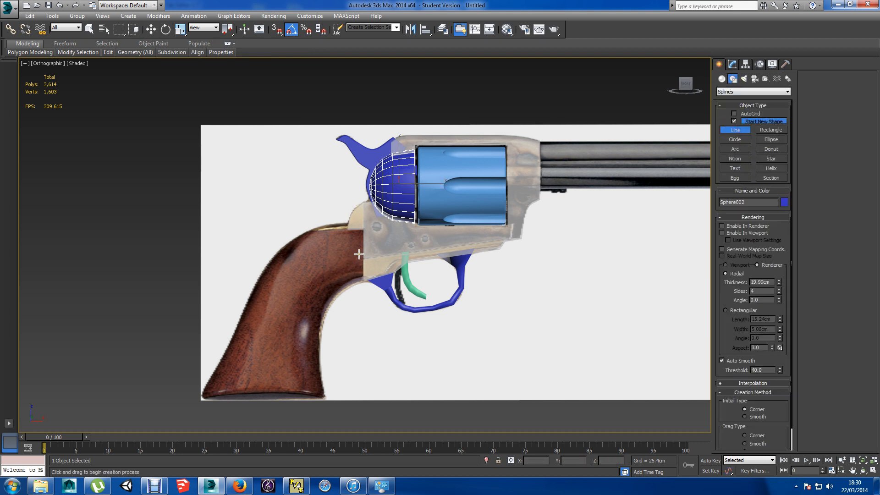
pyautogui.click(329, 263)
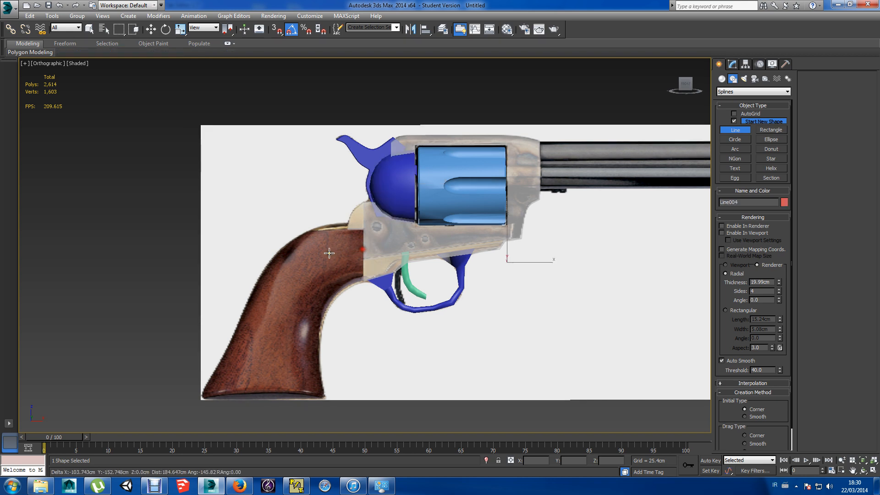
pyautogui.click(302, 272)
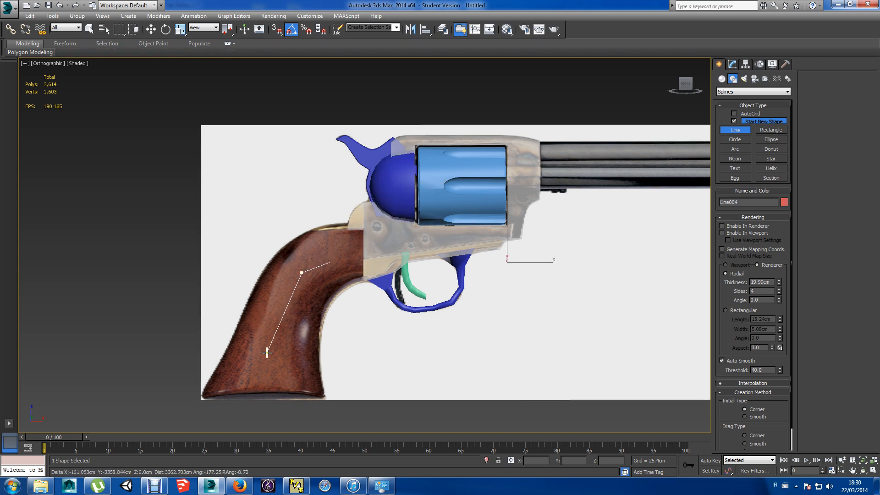
pyautogui.click(256, 391)
pyautogui.rightClick(256, 391)
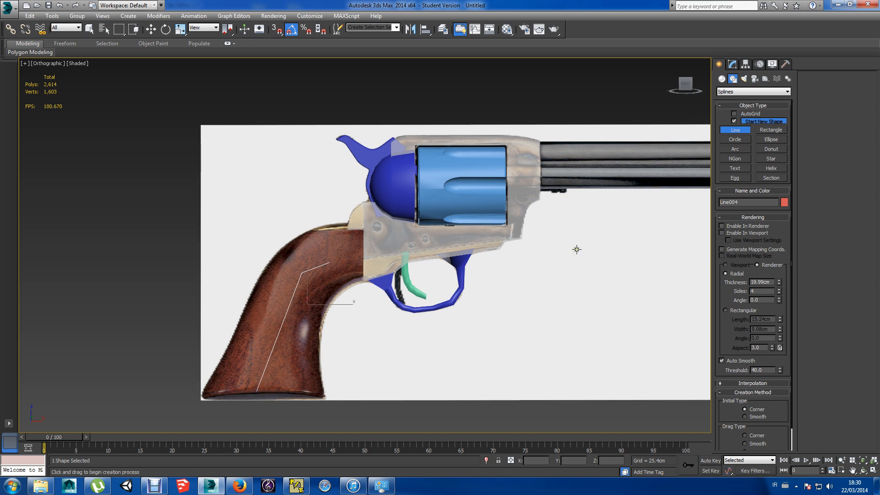
# Switch to the Front view and delete the line drawn in the orthographic view.
pyautogui.press('f')
pyautogui.press('z')
pyautogui.scroll(-6, 412, 267)
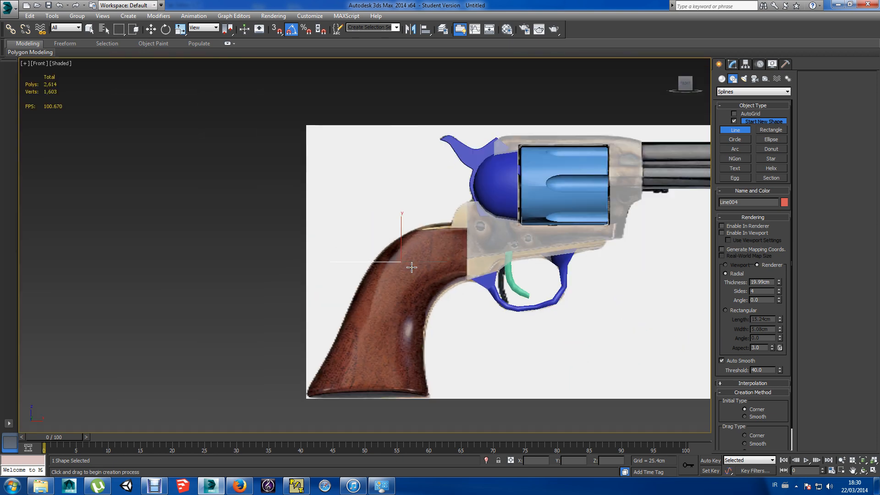
pyautogui.press('w')
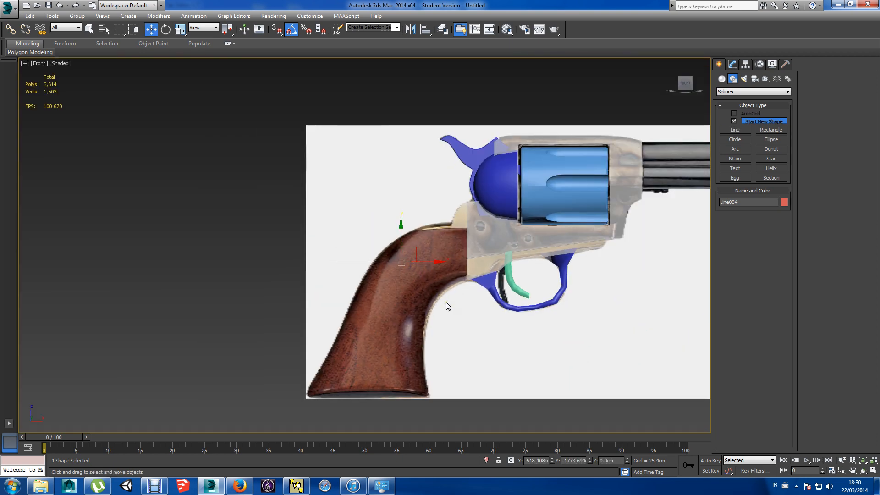
pyautogui.click(446, 302)
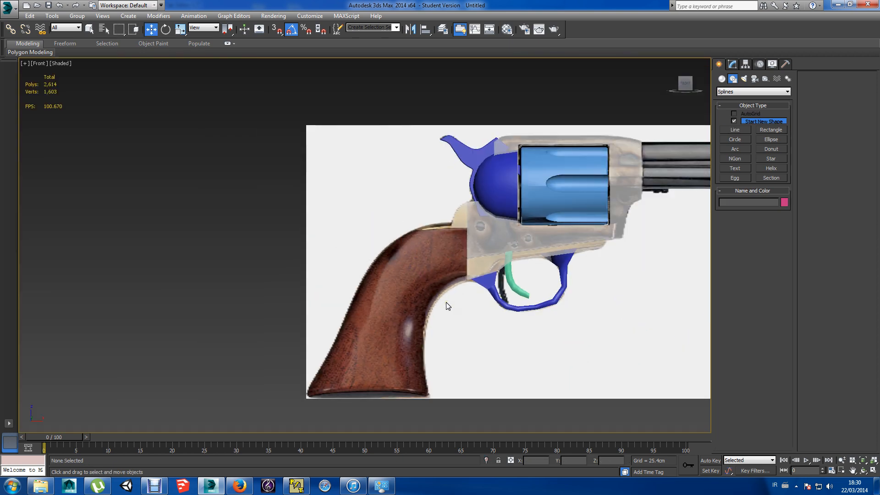
# Draw a three-point line from the grip's front edge through its bend to the butt and convert it to an Editable Spline.
pyautogui.click(735, 130)
pyautogui.click(463, 250)
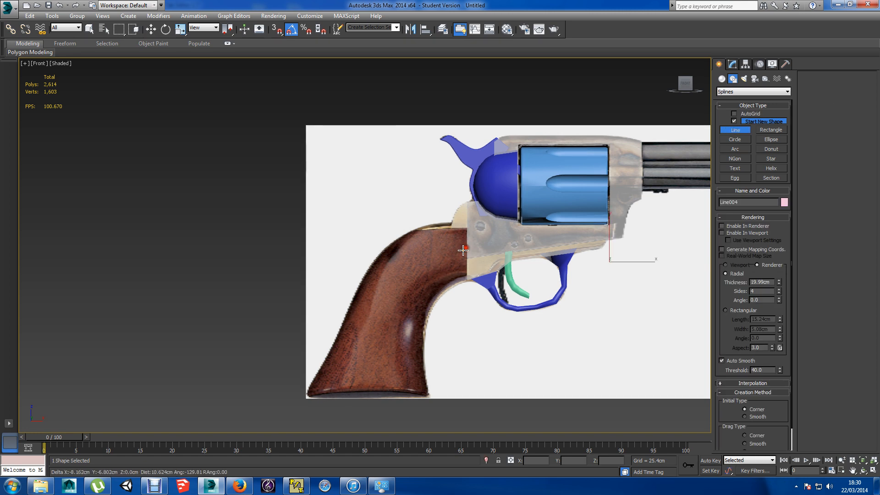
pyautogui.click(402, 278)
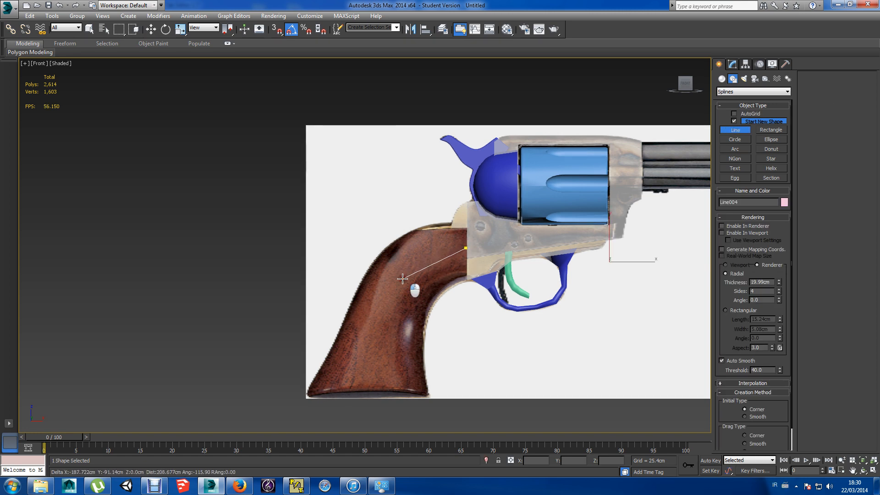
pyautogui.click(368, 390)
pyautogui.rightClick(378, 362)
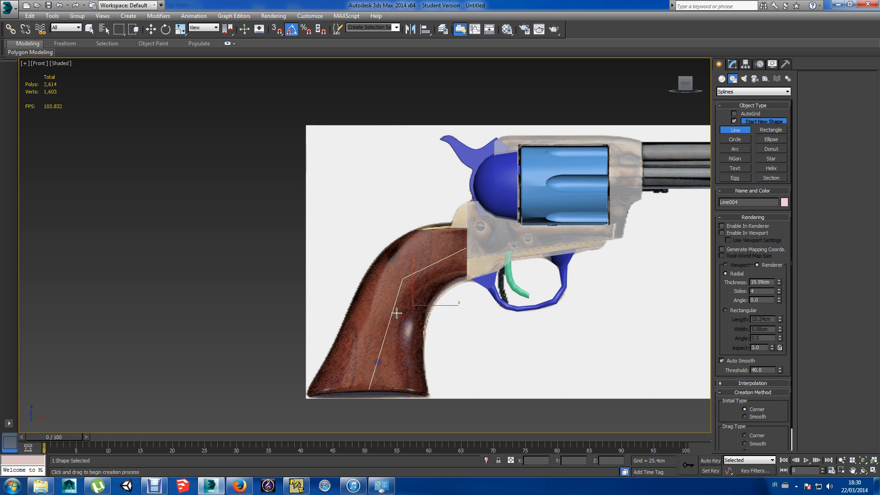
pyautogui.rightClick(400, 287)
pyautogui.rightClick(400, 289)
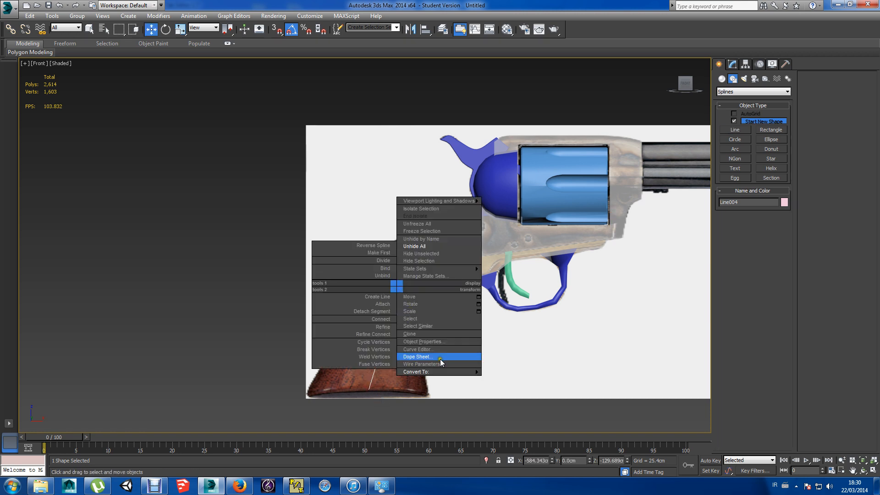
pyautogui.moveTo(412, 369)
pyautogui.click(496, 372)
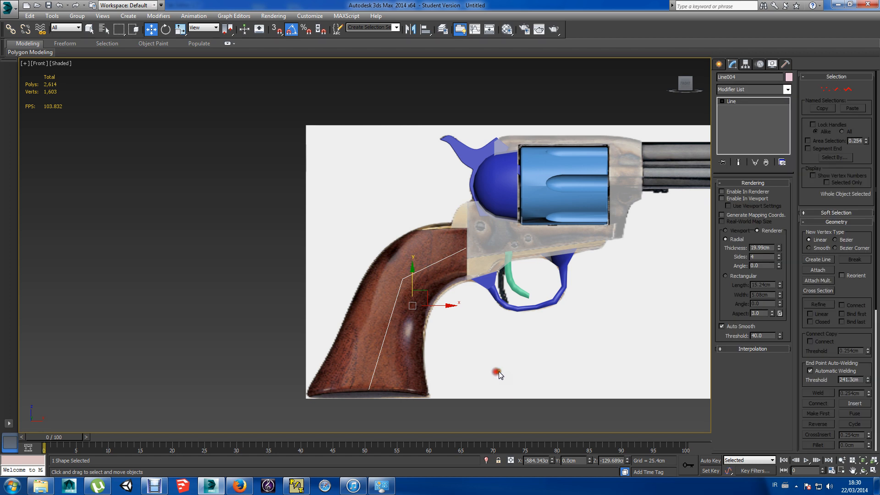
# Make the line's middle vertex smooth and move it to about X -622.9 cm, Z -61.1 cm so the curve follows the grip.
pyautogui.click(825, 89)
pyautogui.click(402, 278)
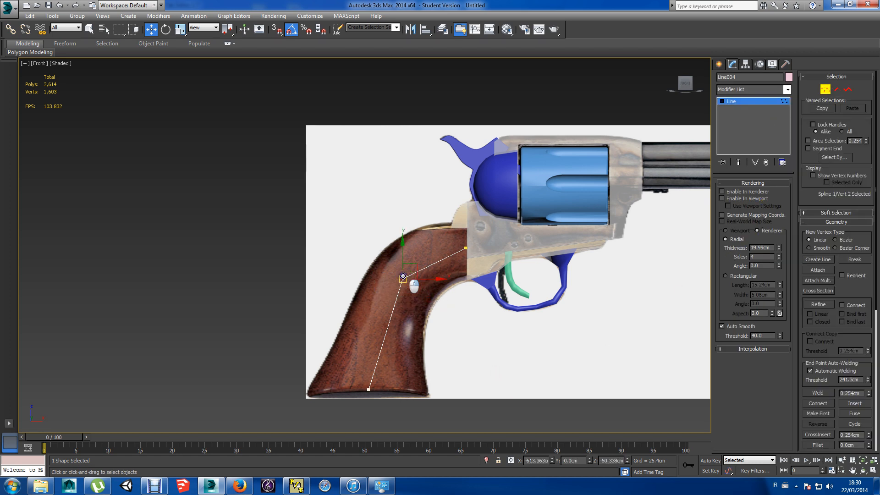
pyautogui.rightClick(402, 276)
pyautogui.click(386, 226)
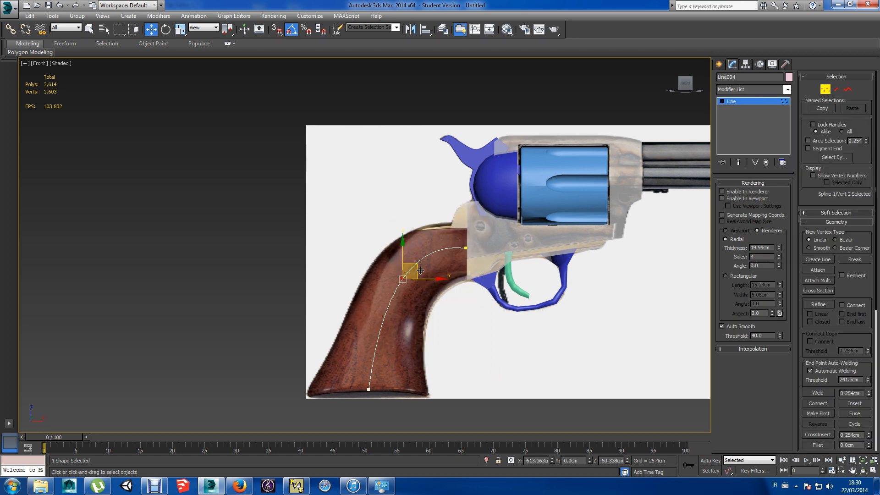
pyautogui.moveTo(402, 253); pyautogui.dragTo(400, 258)
pyautogui.moveTo(431, 284); pyautogui.dragTo(425, 284)
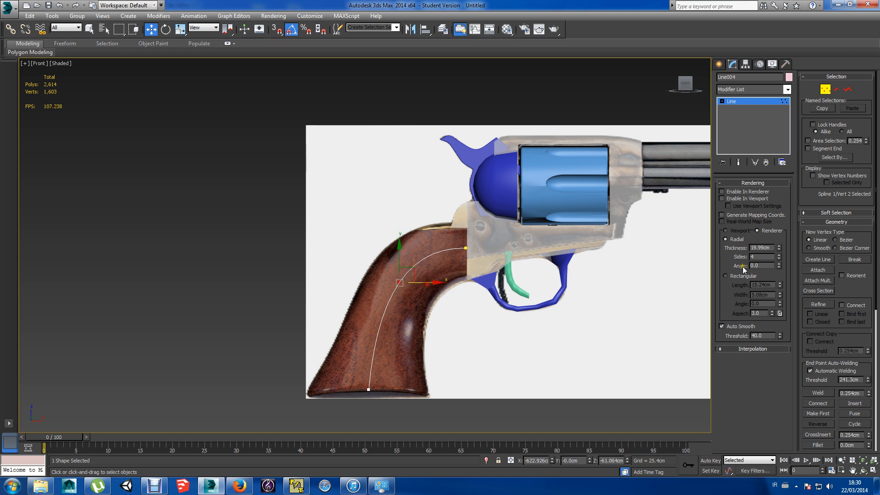
# Enable the grip spline in renderer and viewport as a radial tube with 9 sides and a thickness of about 159.3 cm.
pyautogui.click(722, 198)
pyautogui.moveTo(778, 247); pyautogui.dragTo(775, 183)
pyautogui.click(778, 254)
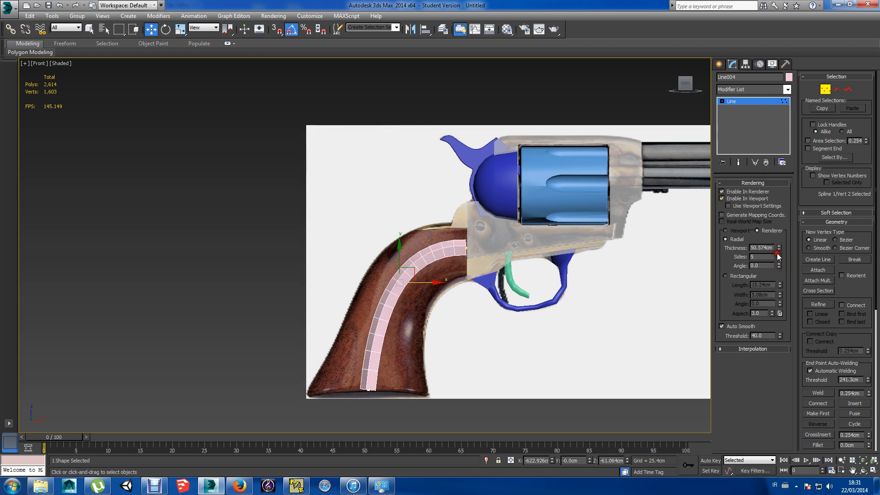
pyautogui.click(778, 255)
pyautogui.click(779, 255)
pyautogui.click(778, 255)
pyautogui.click(779, 255)
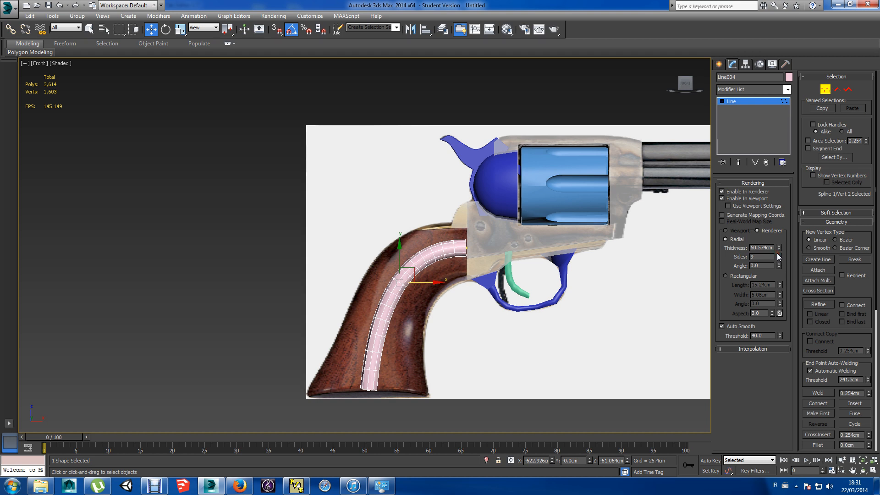
pyautogui.moveTo(779, 248); pyautogui.dragTo(771, 146)
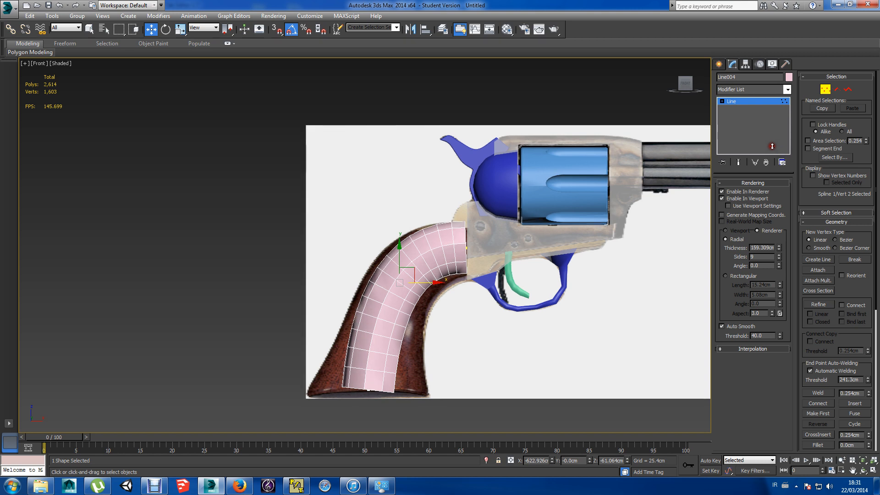
# Reset the grip tube's Auto Smooth threshold to 0.0 and raise its number of sides to 13.
pyautogui.rightClick(776, 336)
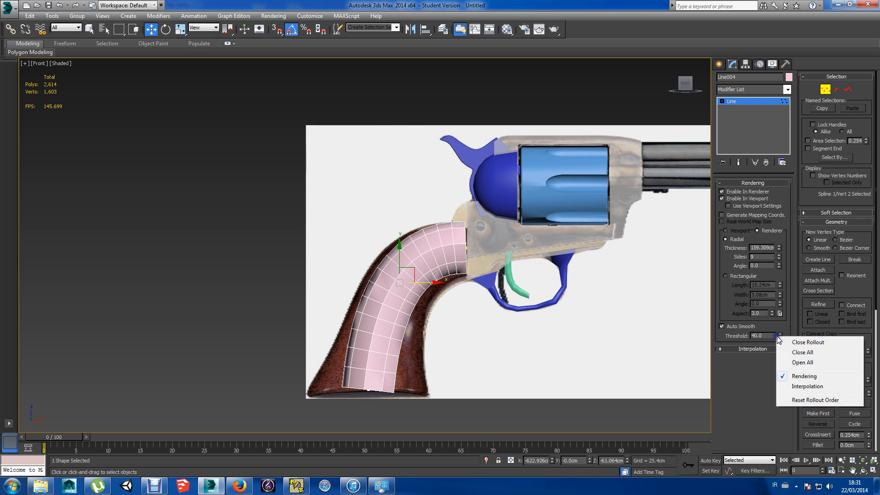
pyautogui.click(778, 333)
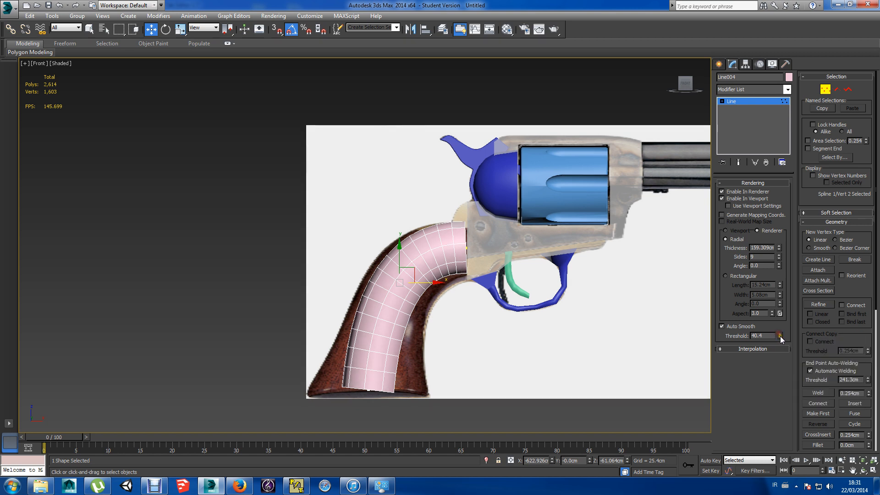
pyautogui.rightClick(779, 337)
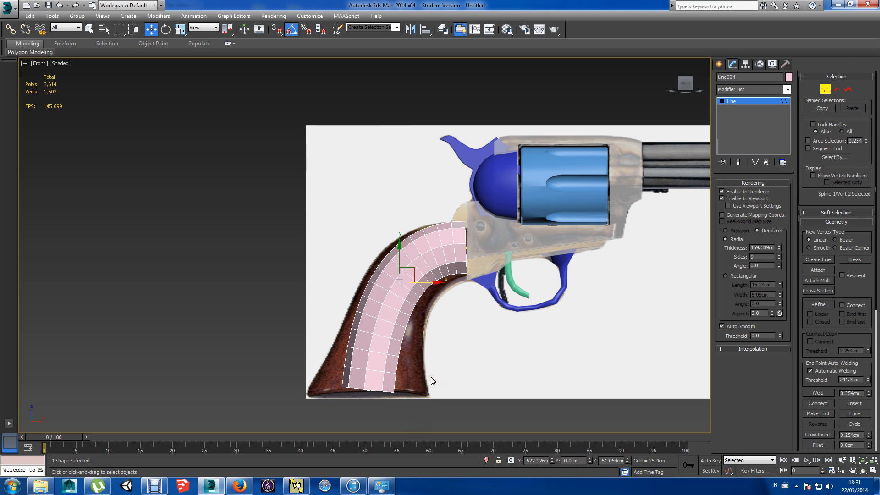
pyautogui.click(779, 255)
pyautogui.click(779, 255)
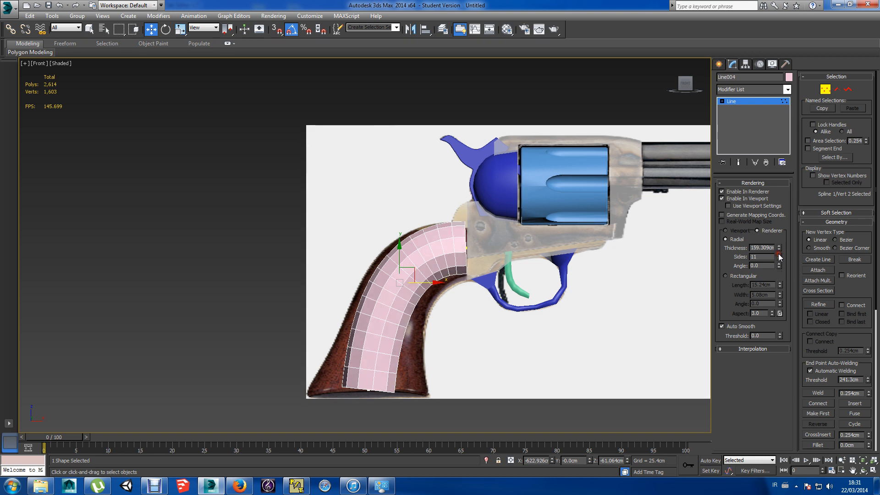
pyautogui.click(779, 255)
pyautogui.click(779, 255)
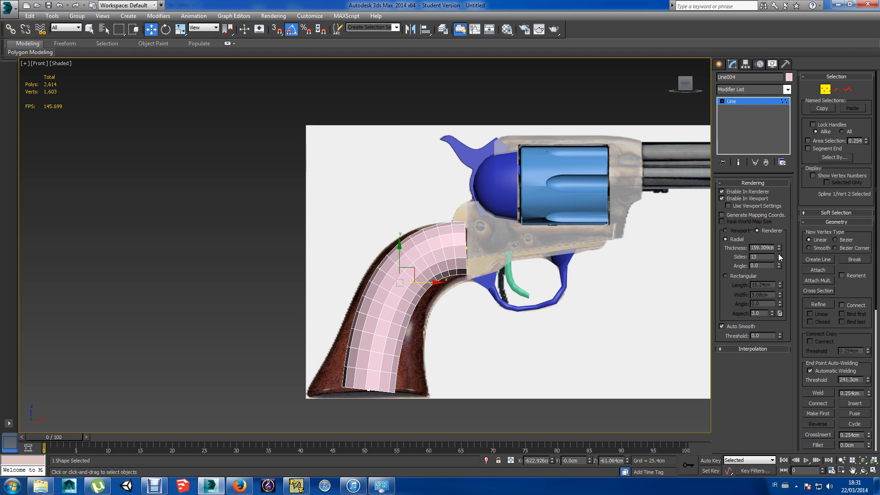
# Try converting the grip tube to an Editable Poly, and remove it from the scene.
pyautogui.click(480, 359)
pyautogui.rightClick(403, 320)
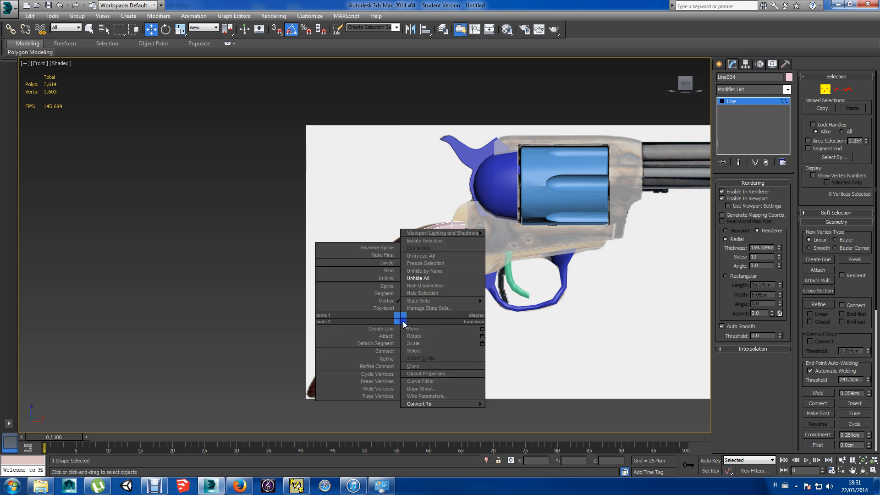
pyautogui.click(549, 386)
pyautogui.click(394, 304)
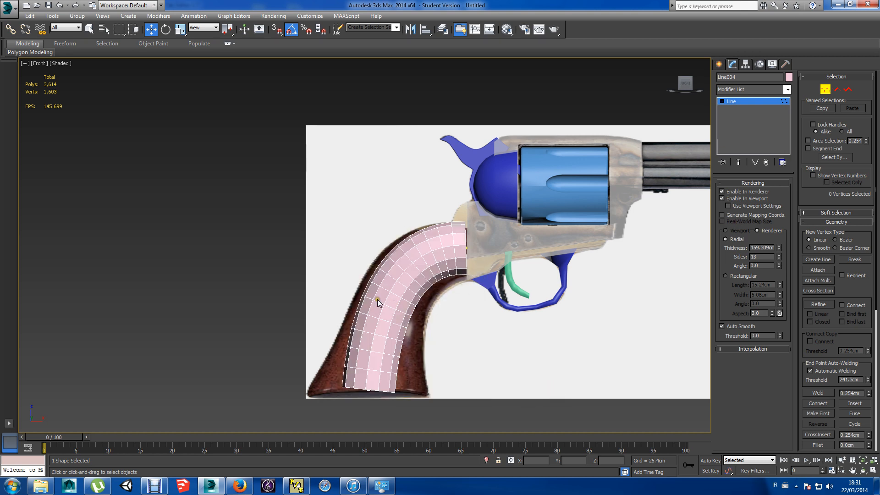
pyautogui.click(372, 348)
pyautogui.rightClick(414, 279)
pyautogui.moveTo(491, 364)
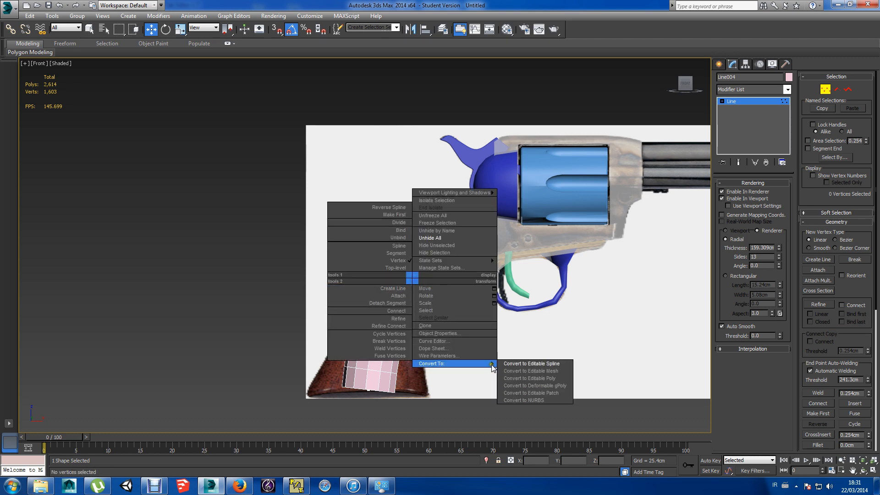
pyautogui.click(532, 379)
pyautogui.click(430, 294)
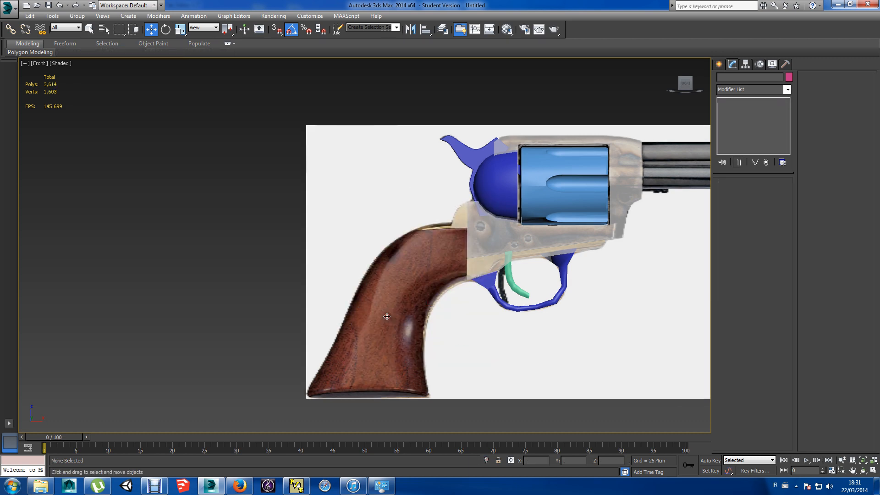
# Draw a new three-point line from the grip's front edge through its bend down to the butt in the Front view.
pyautogui.click(718, 64)
pyautogui.click(735, 130)
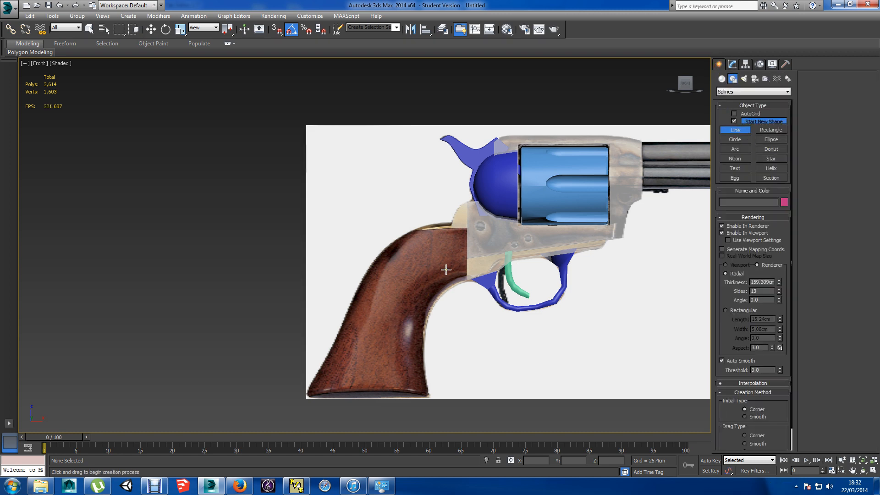
pyautogui.click(465, 246)
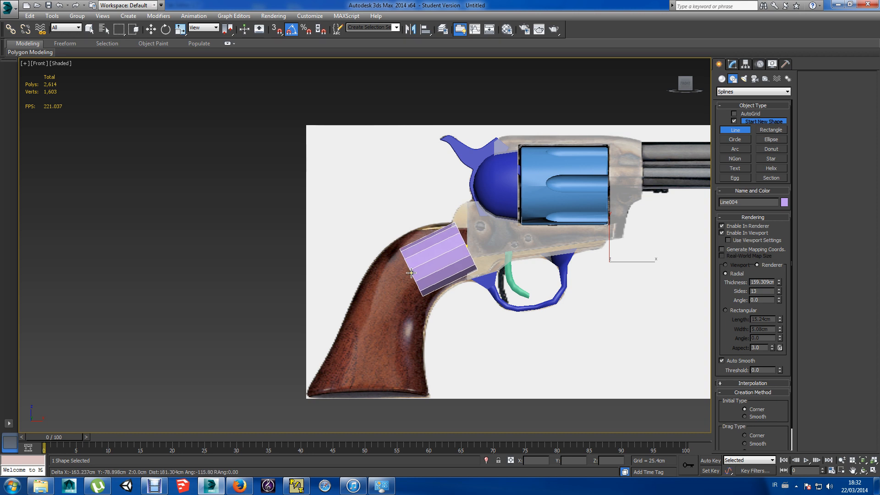
pyautogui.click(407, 273)
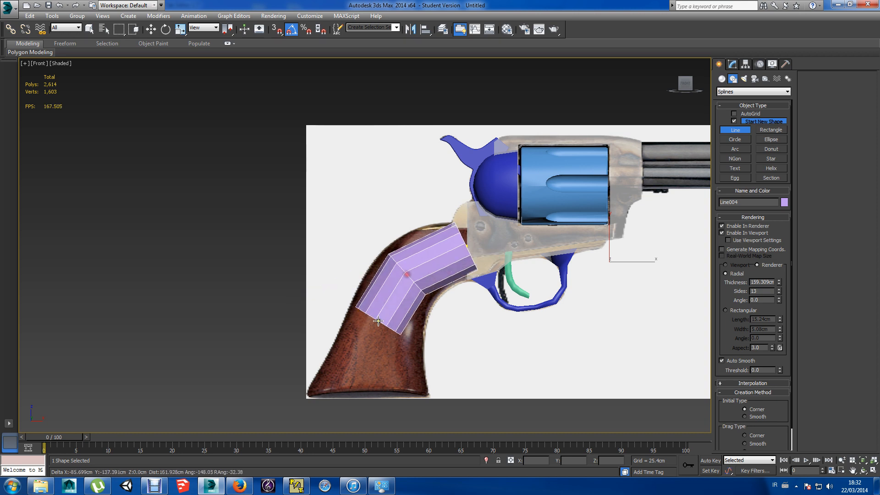
pyautogui.click(370, 388)
pyautogui.rightClick(373, 429)
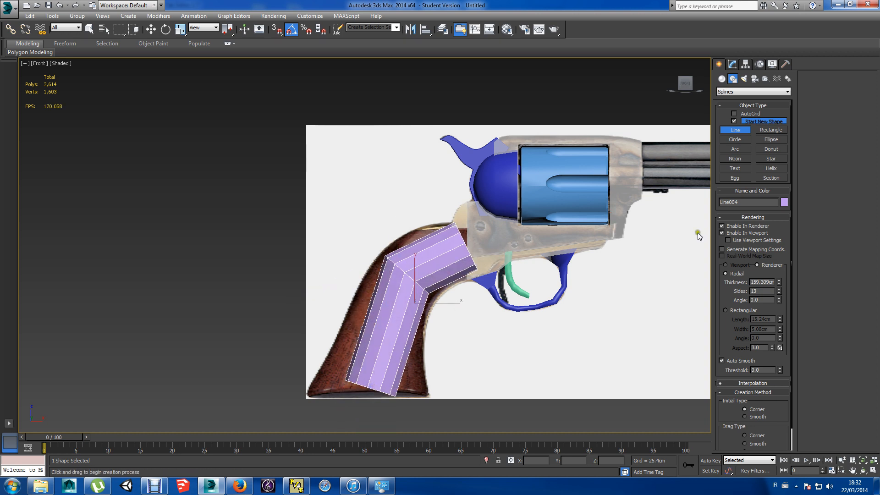
# Turn off the new line's display in the viewport and renderer and convert it to an Editable Spline.
pyautogui.click(722, 233)
pyautogui.click(722, 225)
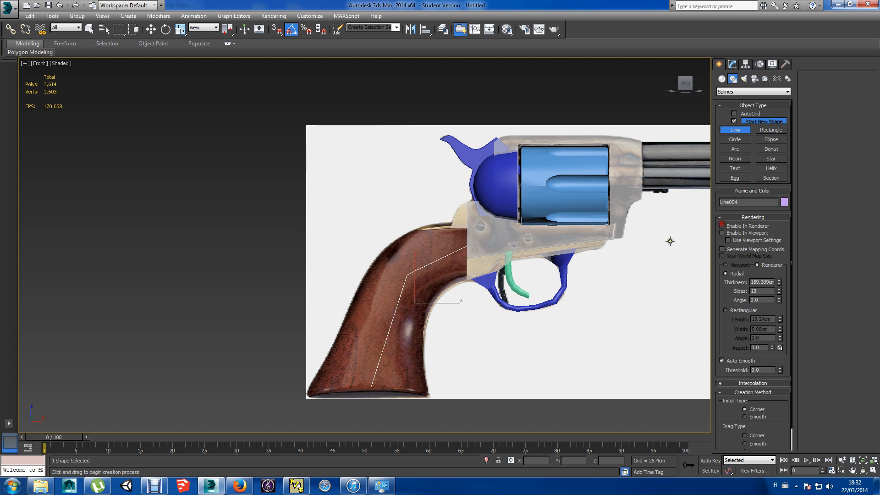
pyautogui.press('w')
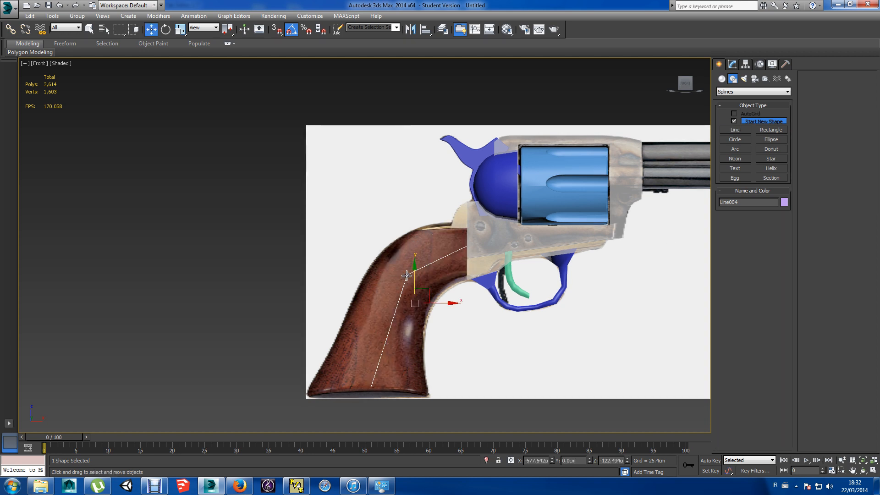
pyautogui.rightClick(406, 275)
pyautogui.moveTo(422, 357)
pyautogui.click(507, 357)
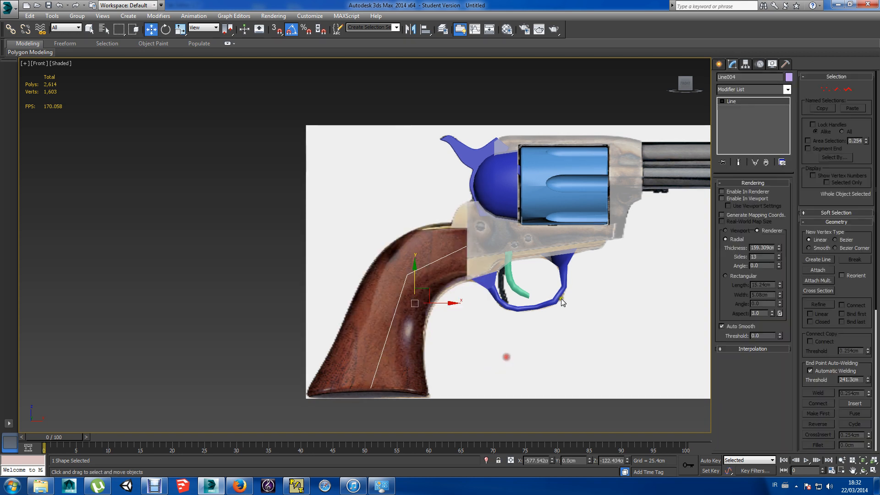
# Convert the grip line's middle vertex to Smooth and shift it slightly down and left to follow the grip's centreline.
pyautogui.moveTo(390, 264); pyautogui.dragTo(438, 312)
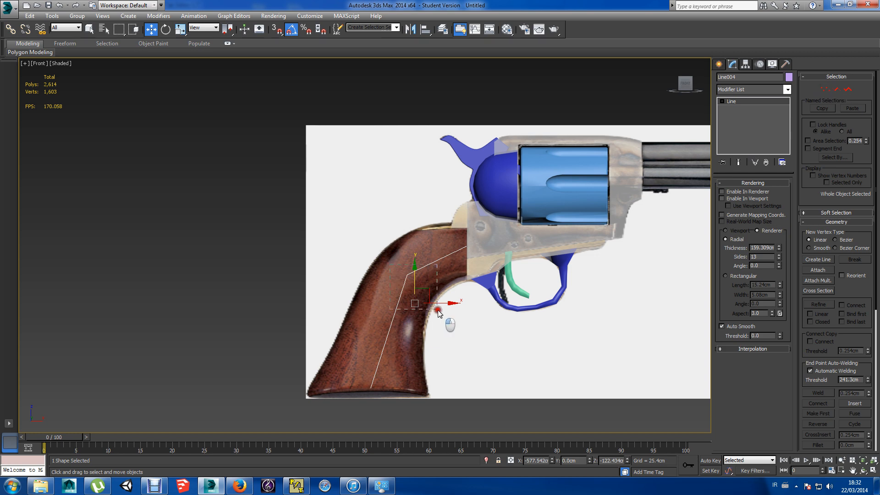
pyautogui.click(824, 90)
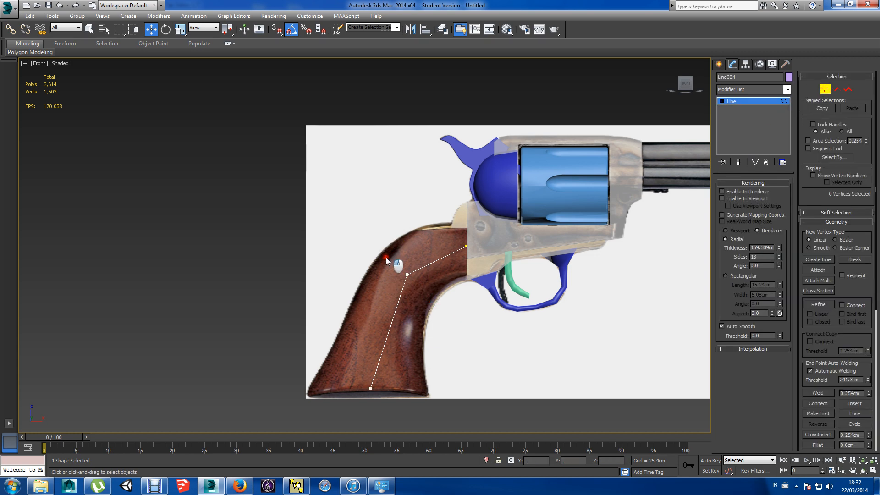
pyautogui.click(407, 274)
pyautogui.rightClick(406, 275)
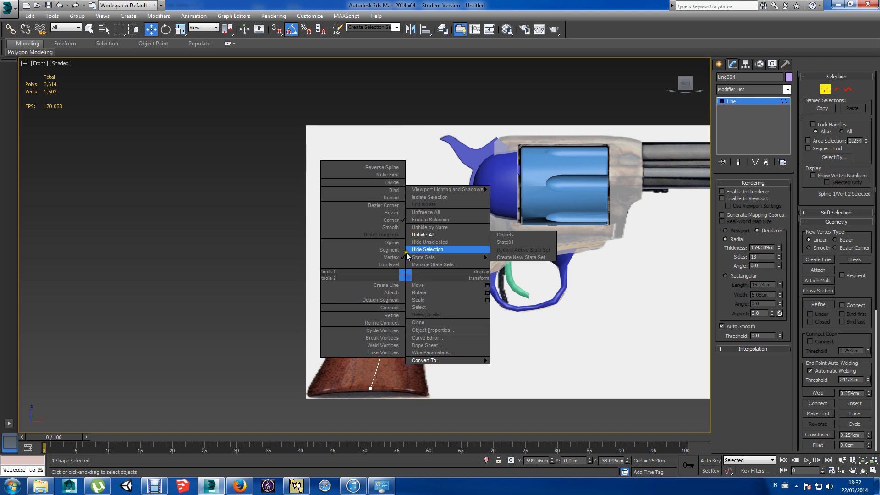
pyautogui.click(393, 227)
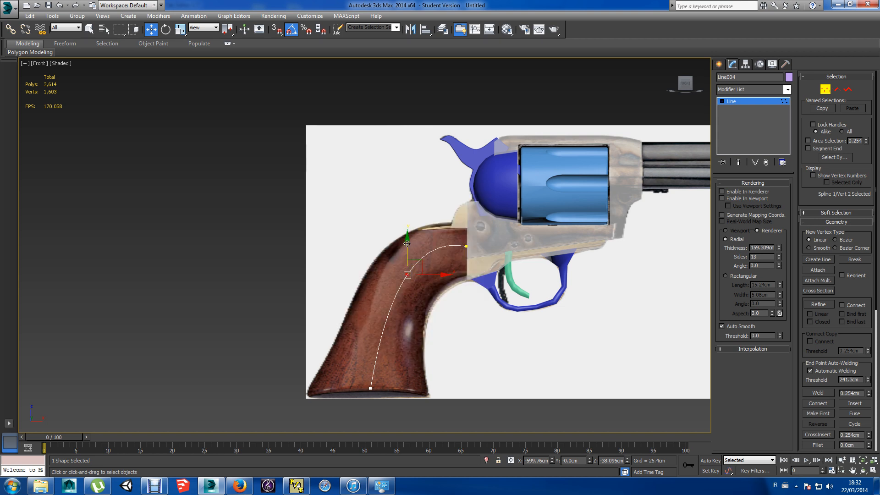
pyautogui.moveTo(407, 243); pyautogui.dragTo(406, 248)
pyautogui.moveTo(429, 280); pyautogui.dragTo(423, 280)
pyautogui.click(470, 328)
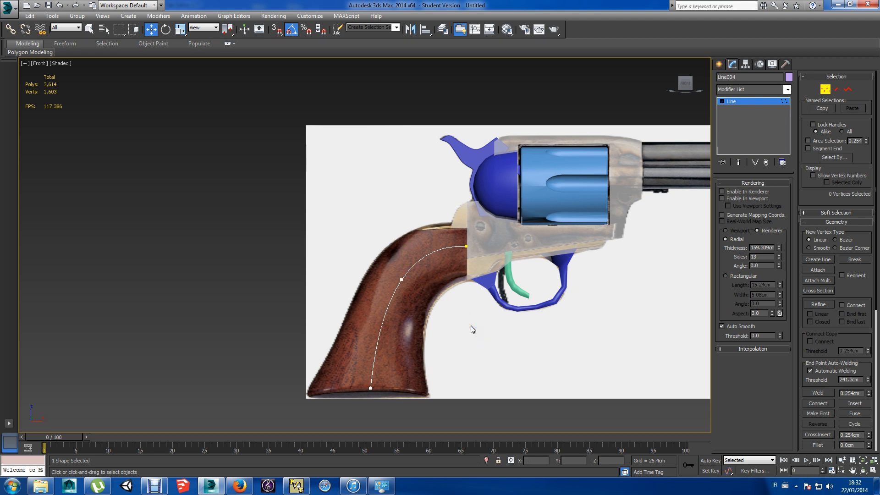
# Create a flat cylinder of about 85 cm radius and zero height, centred on the line's end at the grip's front edge.
pyautogui.click(719, 64)
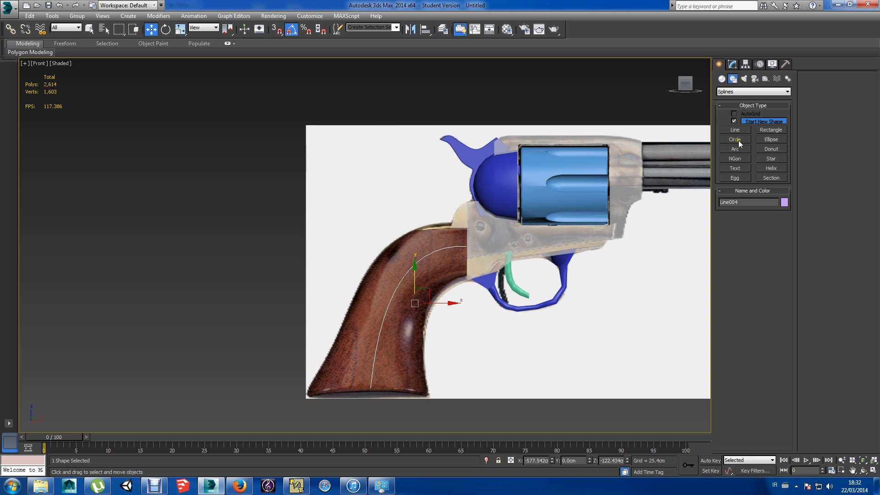
pyautogui.click(722, 78)
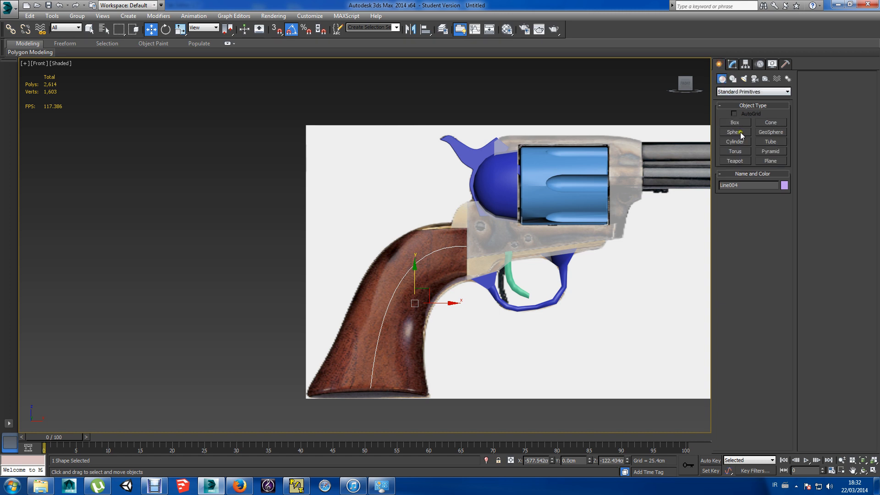
pyautogui.click(734, 142)
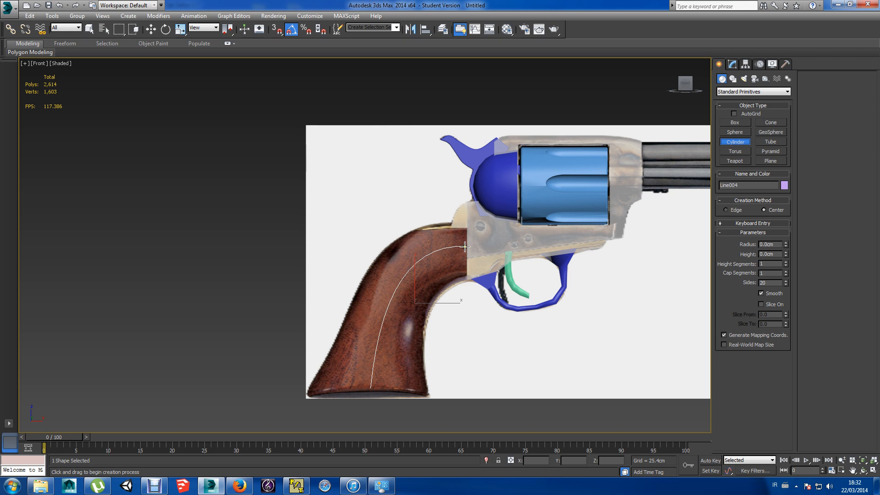
pyautogui.moveTo(466, 246); pyautogui.dragTo(479, 272)
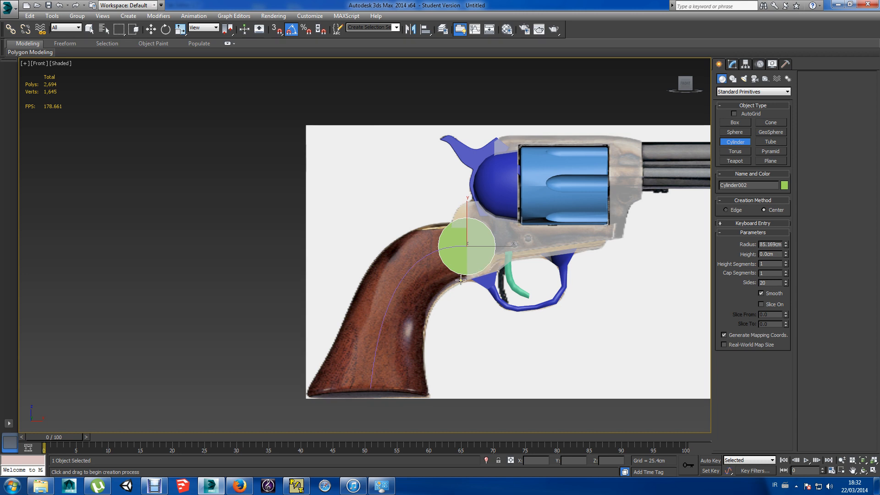
pyautogui.rightClick(476, 296)
# Rotate the flat cylinder 90 degrees about the vertical axis so its face is perpendicular to the start of the grip line.
pyautogui.press('e')
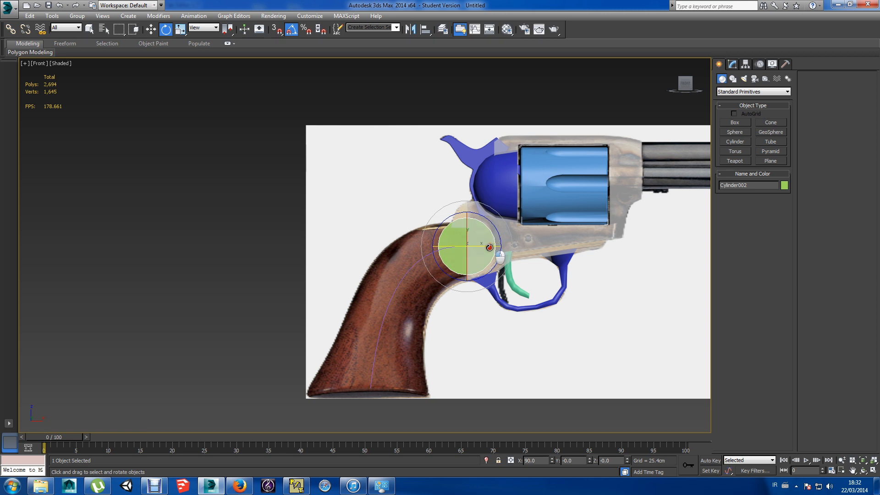
pyautogui.moveTo(489, 248); pyautogui.dragTo(447, 248)
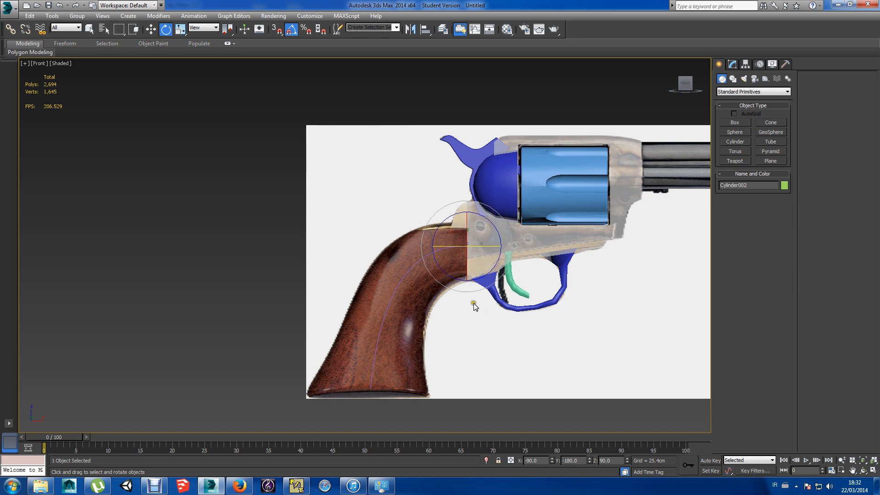
pyautogui.keyDown('alt'); pyautogui.moveTo(490, 347); pyautogui.dragTo(548, 350, button='middle'); pyautogui.keyUp('alt')
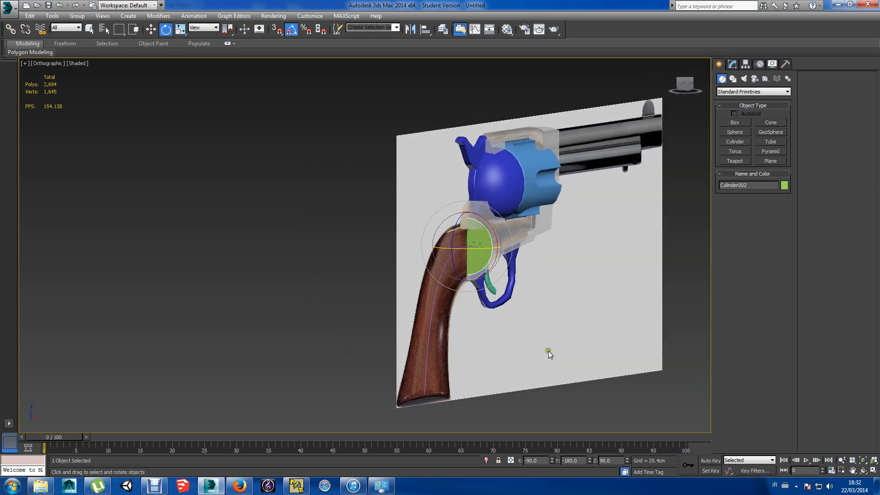
# Convert the green cylinder at the top of the grip to an Editable Poly.
pyautogui.rightClick(558, 244)
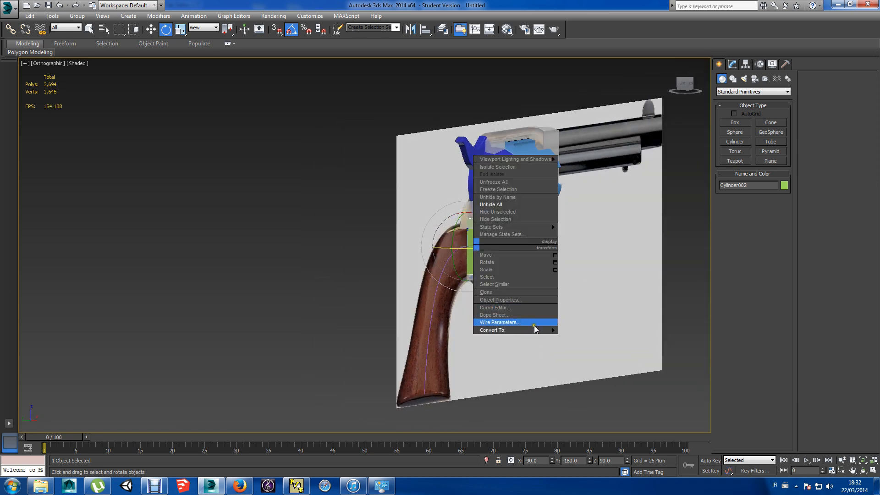
pyautogui.moveTo(535, 329)
pyautogui.click(585, 338)
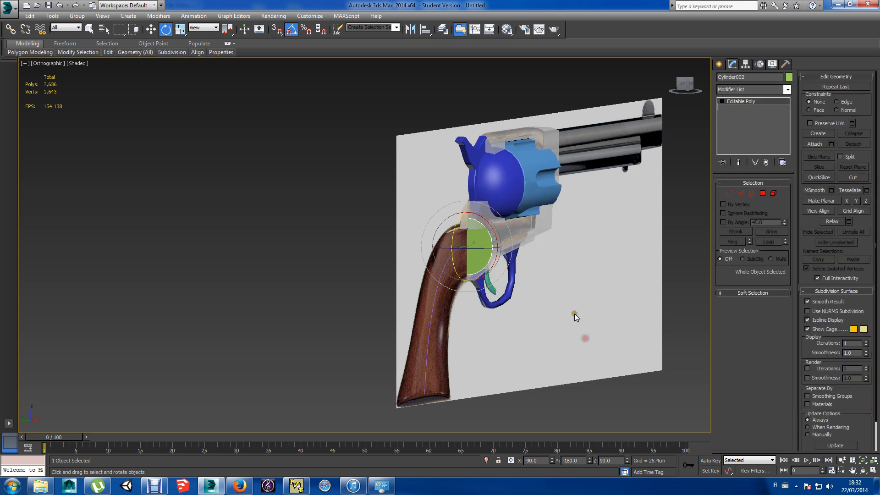
# Extrude the cylinder's end polygon along the grip's centre spline with 6 segments.
pyautogui.click(763, 193)
pyautogui.click(477, 240)
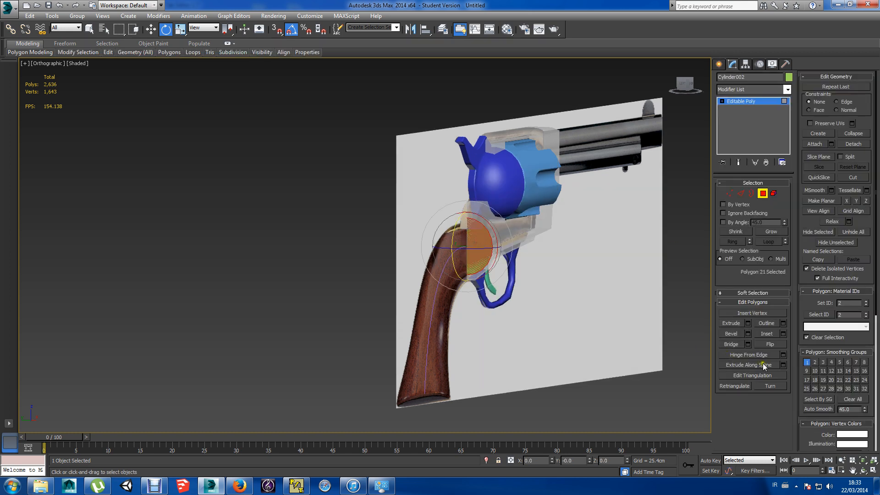
pyautogui.click(782, 365)
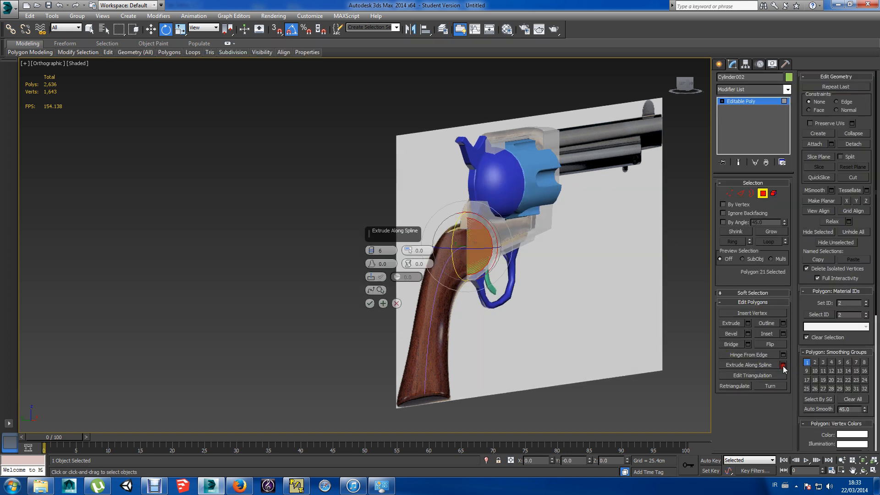
pyautogui.click(373, 287)
pyautogui.click(438, 285)
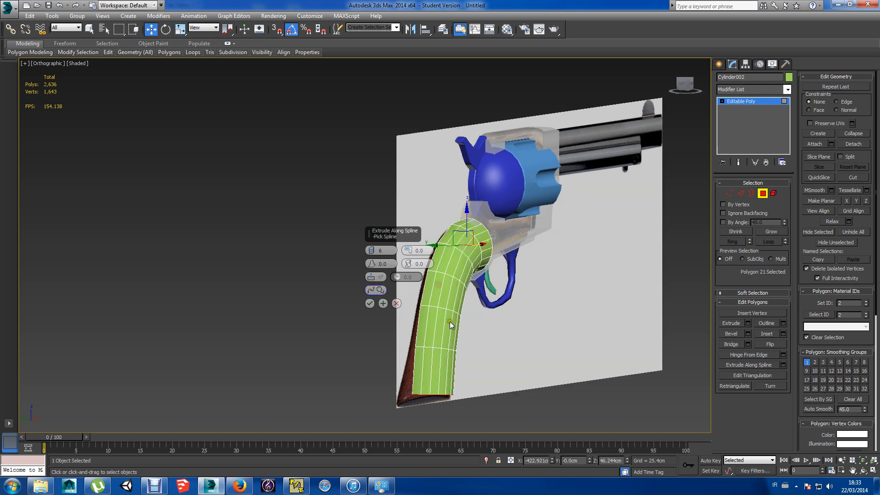
pyautogui.click(370, 303)
# In the front view, make the grip mesh see-through and convert it to Editable Poly again.
pyautogui.keyDown('alt'); pyautogui.moveTo(568, 342); pyautogui.dragTo(490, 345, button='middle'); pyautogui.keyUp('alt')
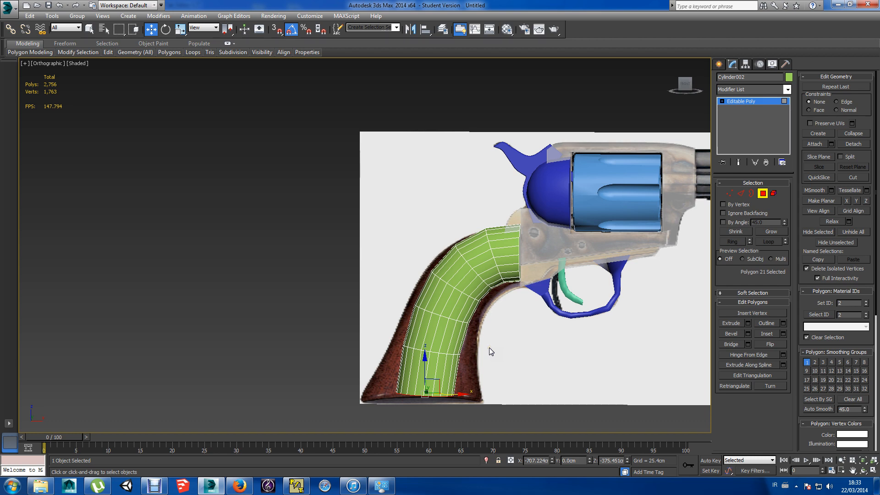
pyautogui.press('f')
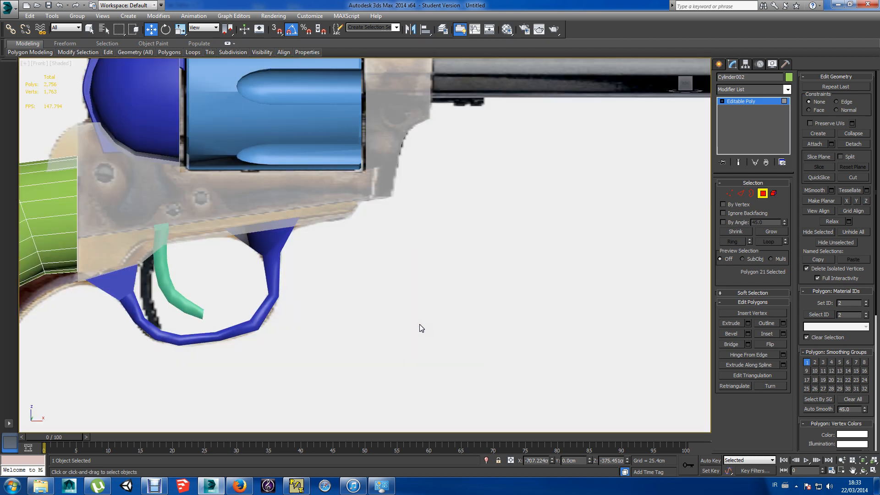
pyautogui.press('z')
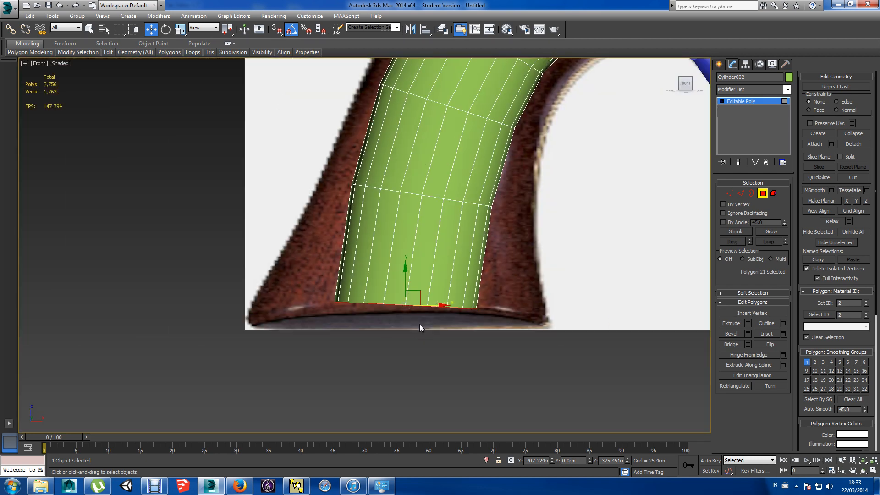
pyautogui.scroll(-4, 419, 324)
pyautogui.scroll(1, 419, 323)
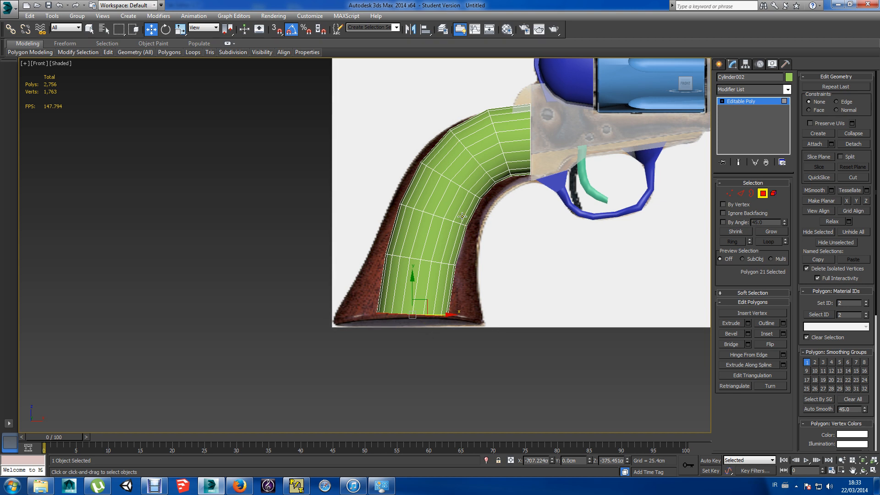
pyautogui.hotkey('alt', 'x')
pyautogui.rightClick(454, 253)
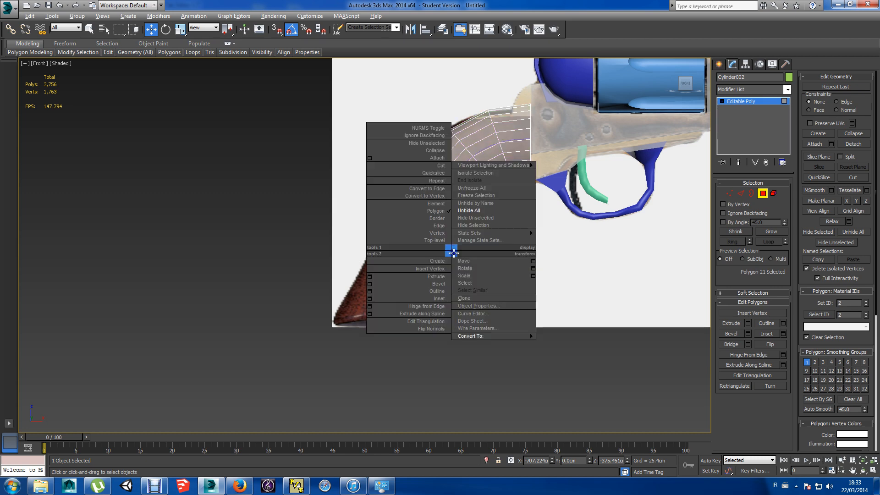
pyautogui.moveTo(520, 335)
pyautogui.click(562, 342)
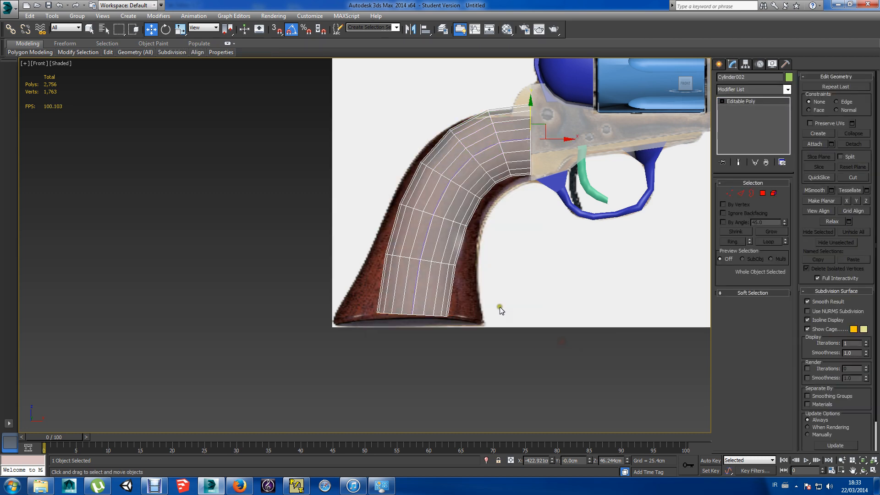
# Uniformly scale up the vertex row at the grip's base to match the flared butt in the reference image.
pyautogui.click(729, 192)
pyautogui.moveTo(464, 303); pyautogui.dragTo(343, 340)
pyautogui.press('r')
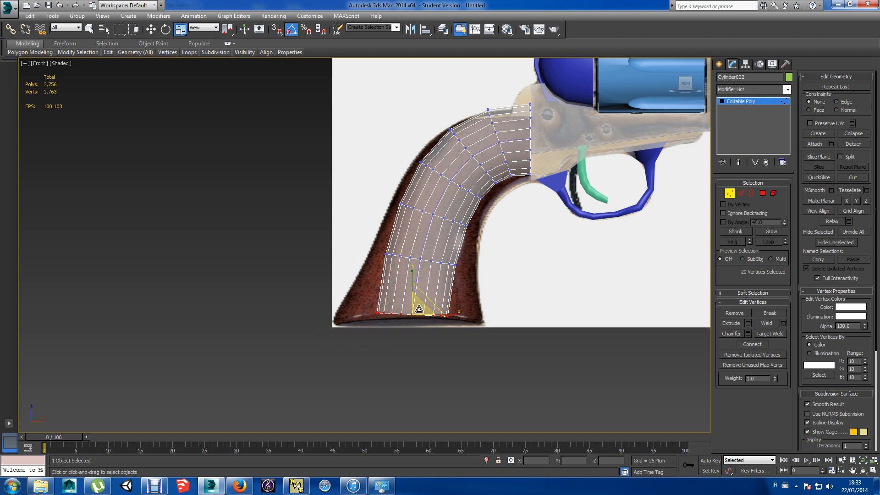
pyautogui.moveTo(419, 308); pyautogui.dragTo(510, 263)
# Scale the next four vertex rows above the base to the reference outline, the lowest of them to about 136%.
pyautogui.moveTo(370, 238); pyautogui.dragTo(489, 280)
pyautogui.moveTo(439, 261); pyautogui.dragTo(444, 248)
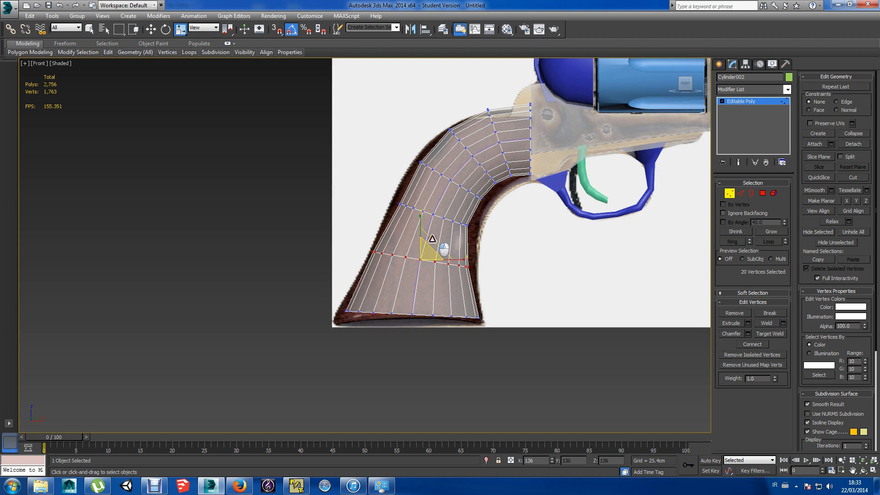
pyautogui.moveTo(425, 224); pyautogui.dragTo(451, 210)
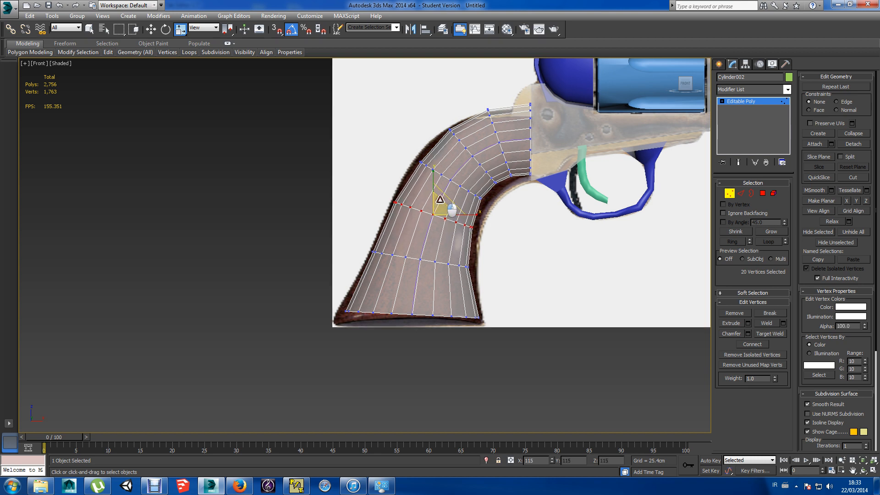
pyautogui.moveTo(398, 151); pyautogui.dragTo(460, 170)
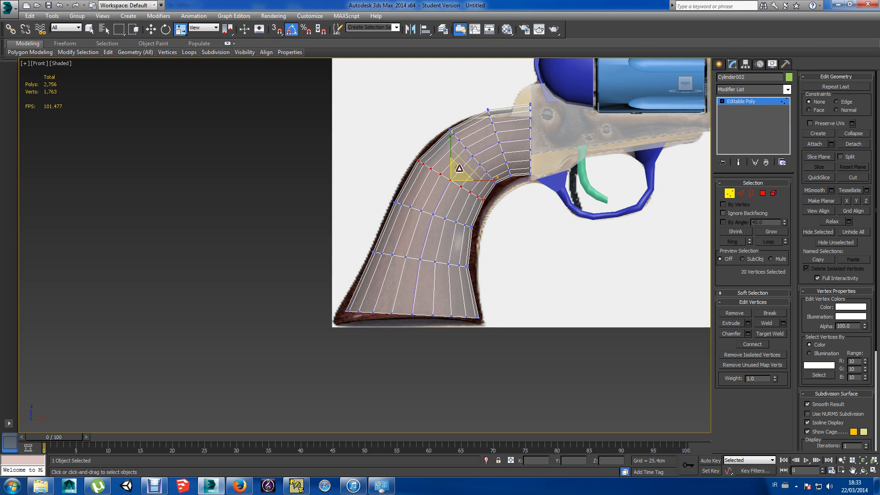
pyautogui.moveTo(443, 120); pyautogui.dragTo(474, 139)
# Shift the fourth vertex row from the base slightly toward the grip's inner curve and scale it up to the outline.
pyautogui.press('w')
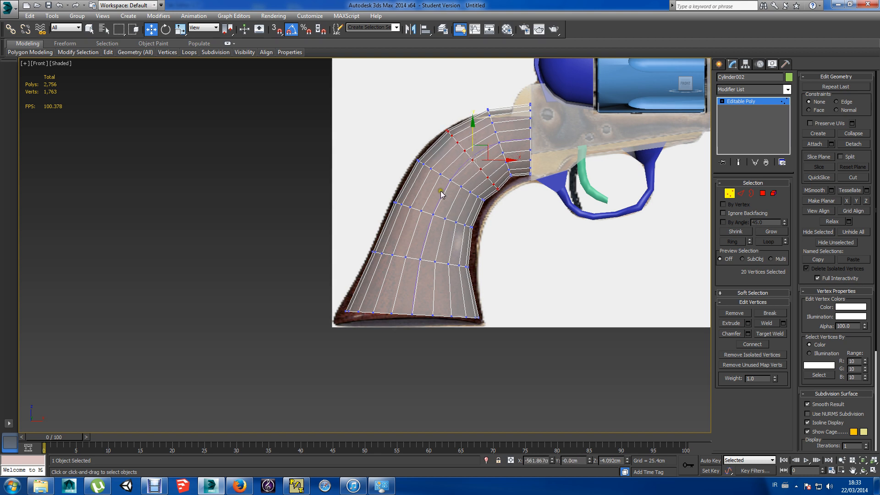
pyautogui.moveTo(448, 182); pyautogui.dragTo(479, 205)
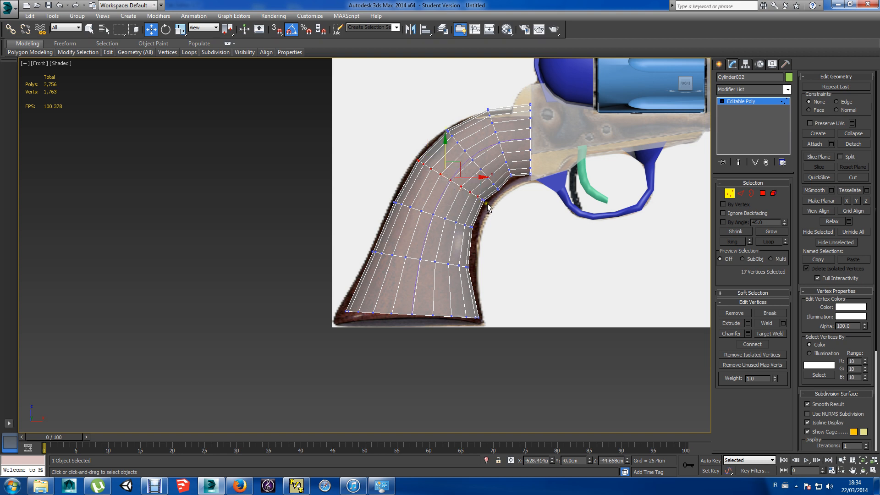
pyautogui.keyDown('ctrl'); pyautogui.click(472, 194); pyautogui.keyUp('ctrl')
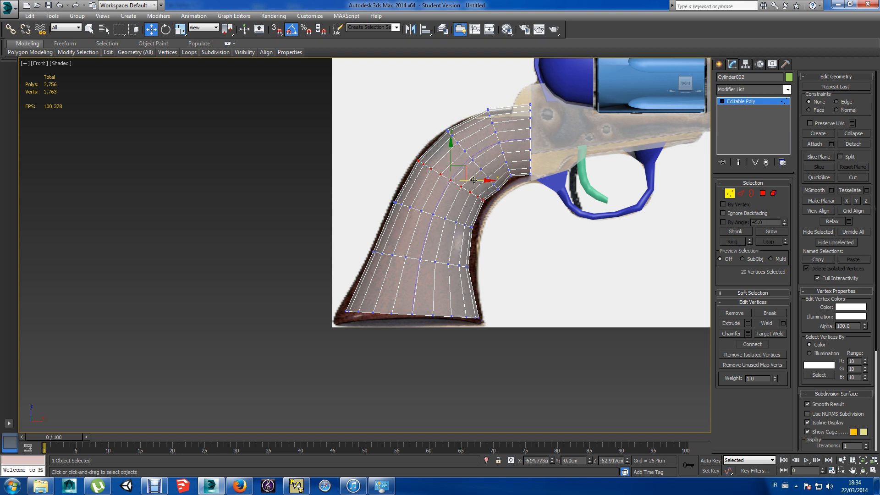
pyautogui.moveTo(472, 180); pyautogui.dragTo(454, 161)
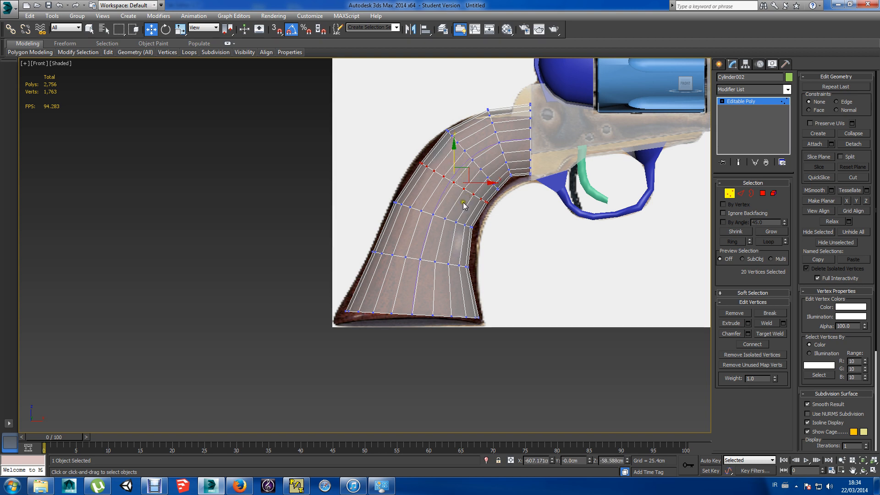
pyautogui.press('r')
pyautogui.moveTo(473, 183); pyautogui.dragTo(471, 176)
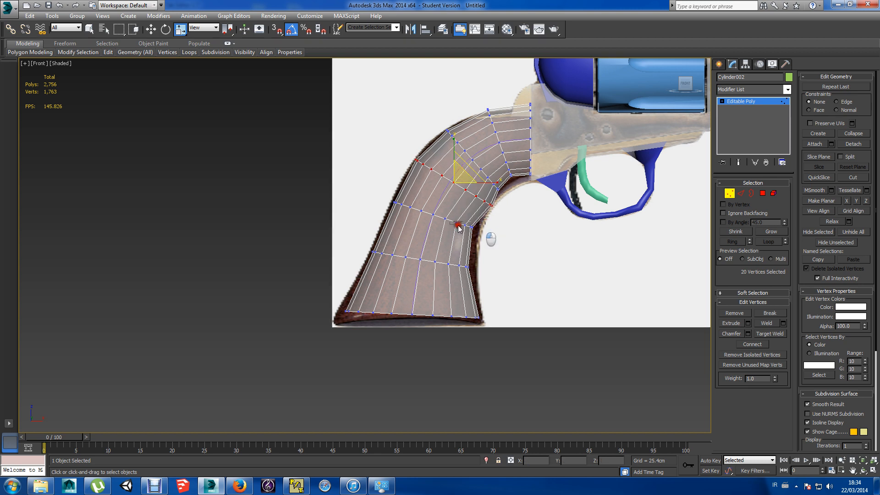
# Move the third vertex row from the base toward the trigger side to follow the grip's outline.
pyautogui.moveTo(493, 221)
pyautogui.mouseDown()
pyautogui.moveTo(372, 222)
pyautogui.moveTo(351, 196)
pyautogui.moveTo(351, 209)
pyautogui.moveTo(396, 206)
pyautogui.moveTo(413, 222)
pyautogui.moveTo(444, 208)
pyautogui.moveTo(460, 214)
pyautogui.mouseUp()
pyautogui.press('w')
pyautogui.press('r')
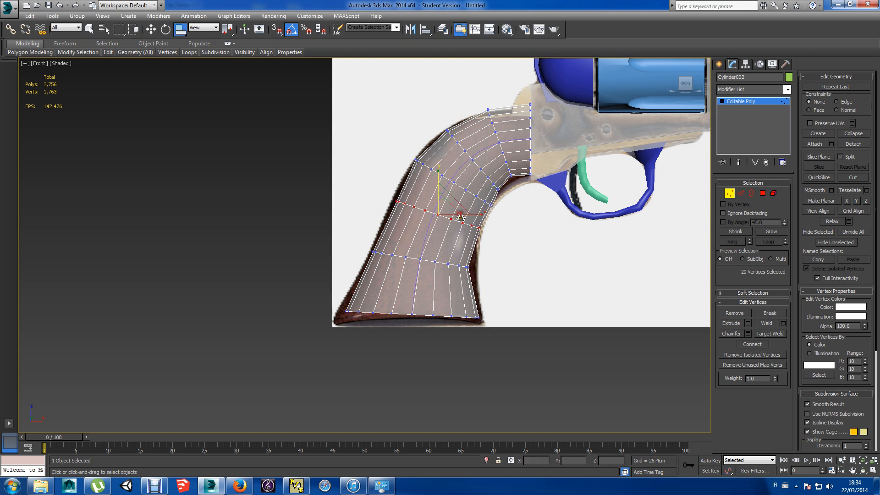
pyautogui.press('w')
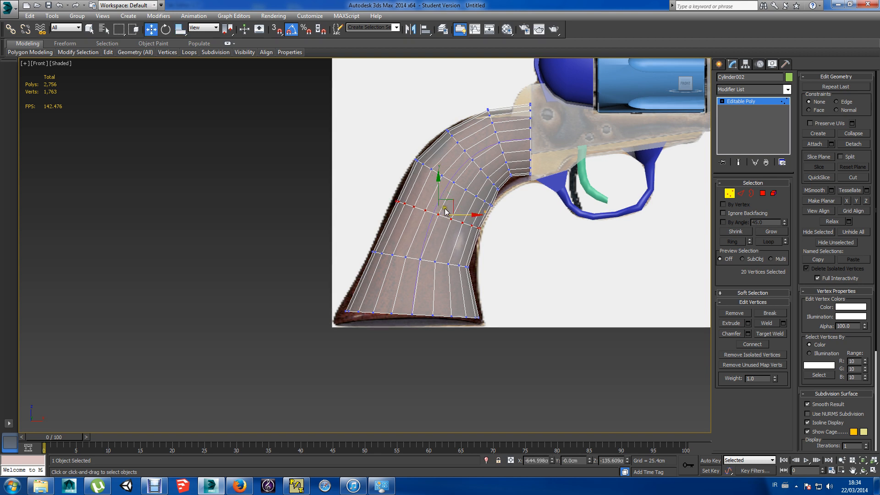
# Move the second vertex row from the base slightly toward the trigger side and scale it up to the grip's edges.
pyautogui.press('e')
pyautogui.moveTo(487, 252); pyautogui.dragTo(333, 263)
pyautogui.moveTo(342, 226); pyautogui.dragTo(470, 275)
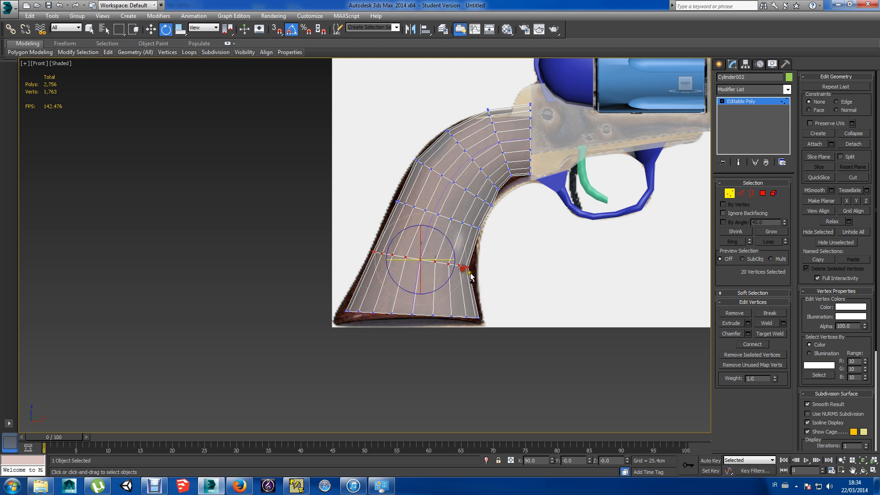
pyautogui.press('w')
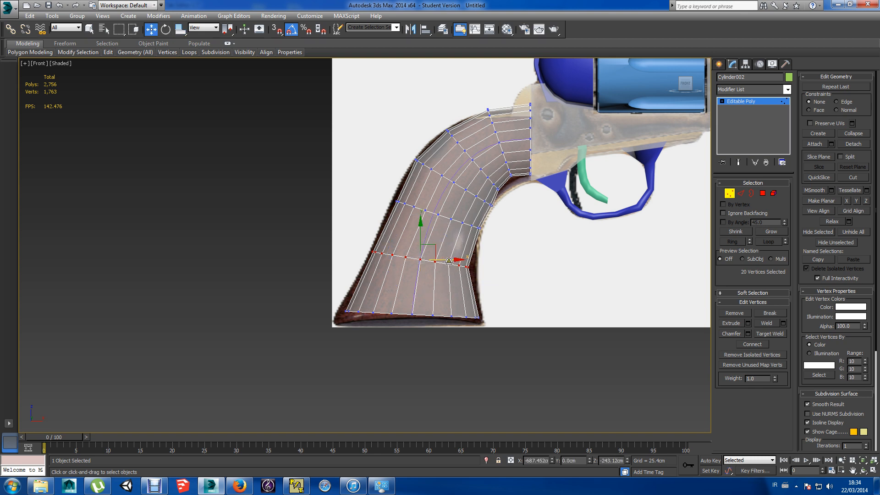
pyautogui.moveTo(447, 261); pyautogui.dragTo(451, 261)
pyautogui.press('r')
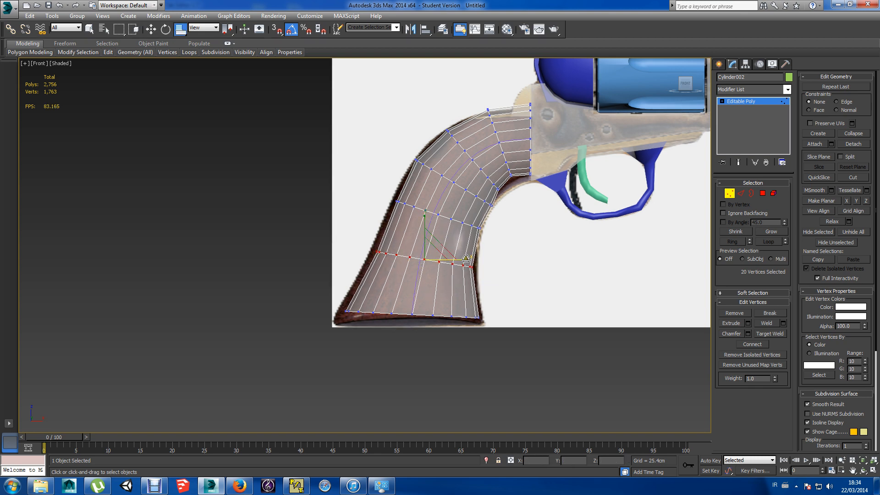
pyautogui.moveTo(185, 33); pyautogui.dragTo(182, 46)
pyautogui.moveTo(449, 259); pyautogui.dragTo(428, 251)
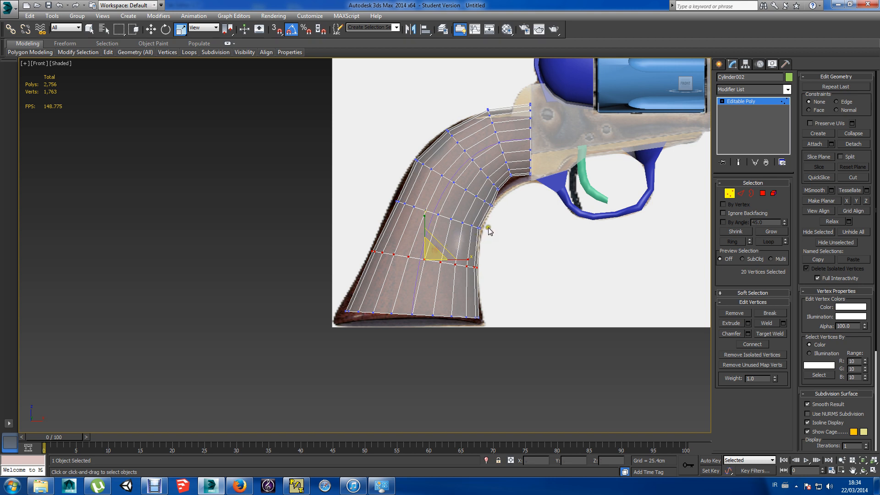
# Slightly enlarge the third vertex row from the base and the base row to reach the grip's outline.
pyautogui.moveTo(490, 211); pyautogui.dragTo(378, 240)
pyautogui.moveTo(374, 185); pyautogui.dragTo(455, 215)
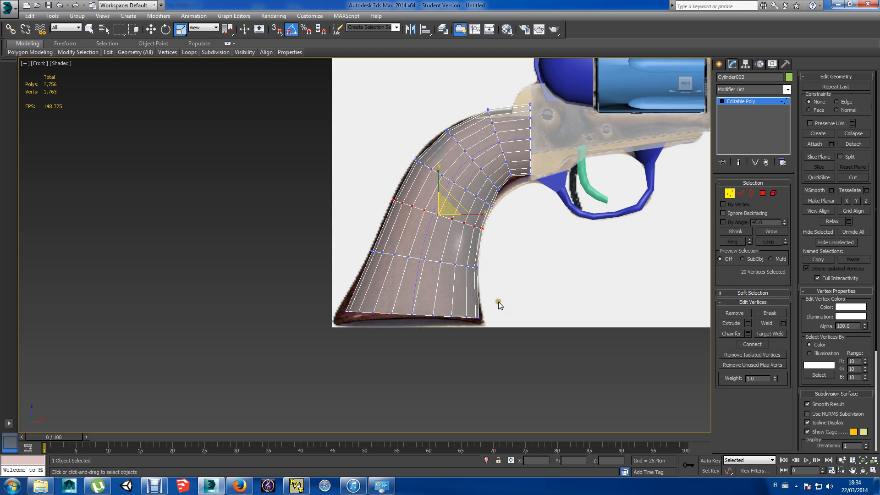
pyautogui.moveTo(508, 295); pyautogui.dragTo(309, 352)
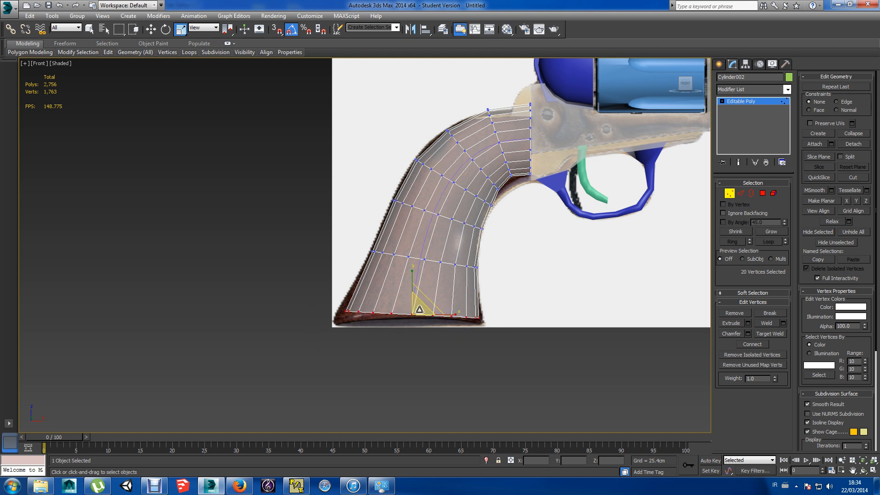
pyautogui.moveTo(420, 309); pyautogui.dragTo(424, 311)
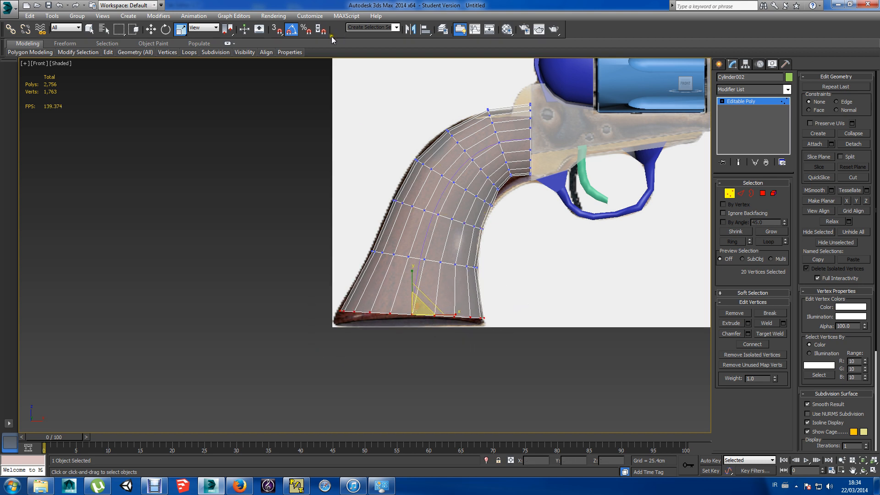
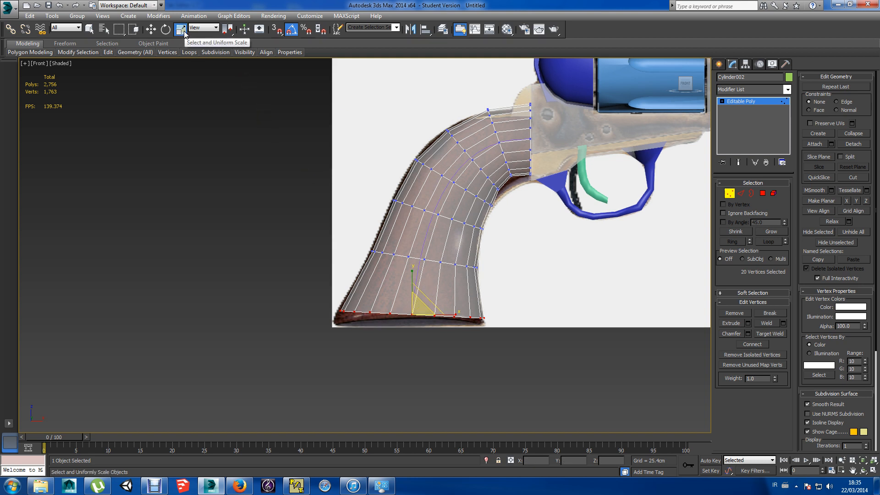
pyautogui.moveTo(185, 34); pyautogui.dragTo(188, 34)
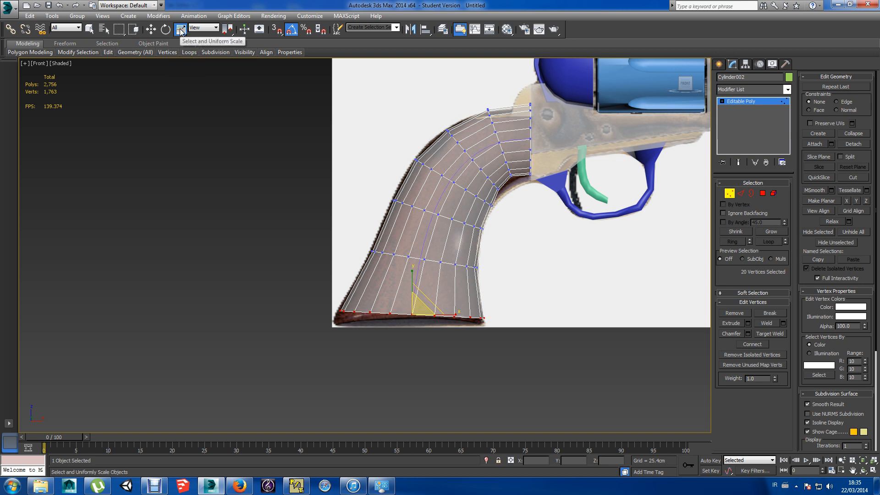
pyautogui.click(540, 223)
# Move the fifth vertex row from the base slightly down and scale it up to the grip's outline.
pyautogui.moveTo(445, 118); pyautogui.dragTo(481, 186)
pyautogui.keyDown('ctrl'); pyautogui.click(494, 186); pyautogui.keyUp('ctrl')
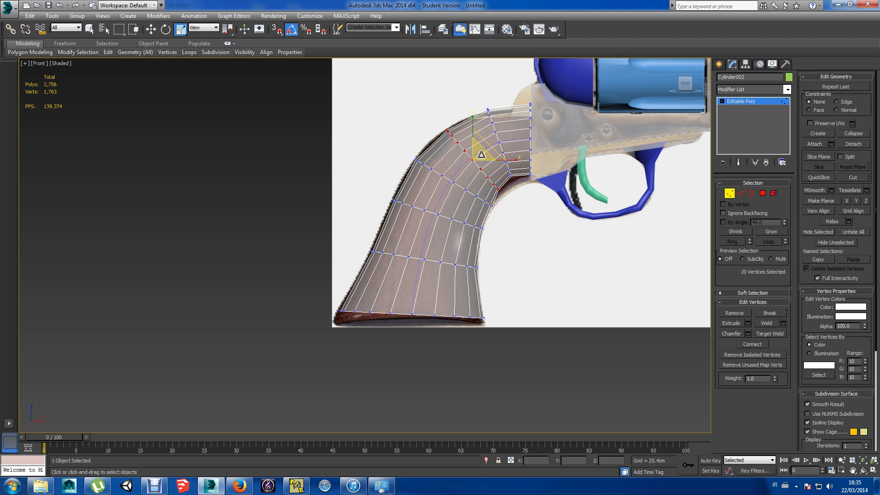
pyautogui.press('w')
pyautogui.moveTo(472, 135); pyautogui.dragTo(482, 150)
pyautogui.press('r')
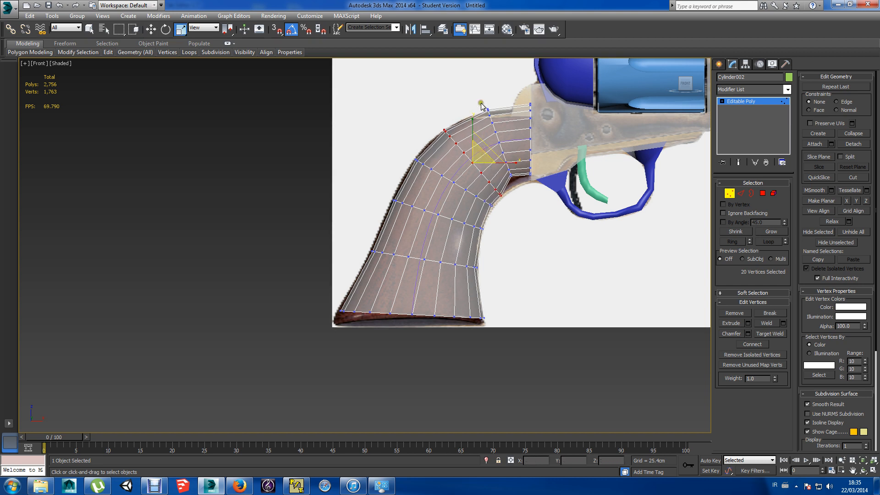
# Lower the vertex row nearest the frame end and scale it up to match the grip's upper and lower edges.
pyautogui.moveTo(482, 105); pyautogui.dragTo(502, 154)
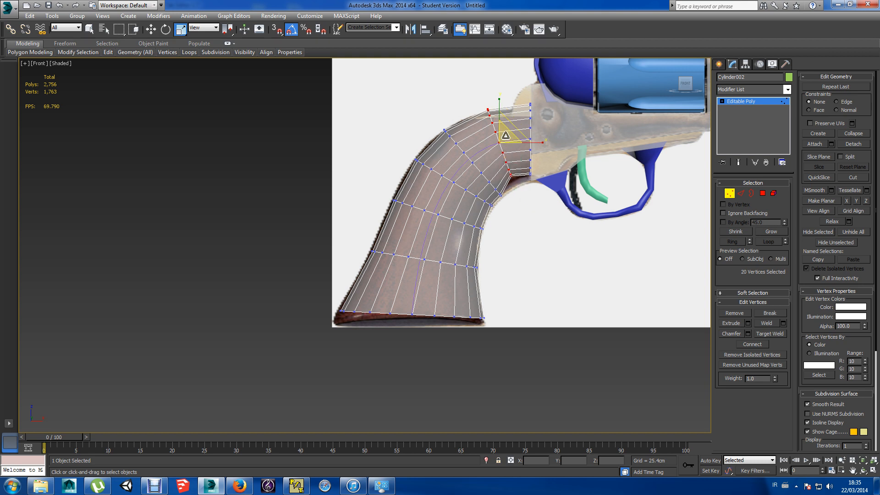
pyautogui.press('w')
pyautogui.moveTo(498, 121); pyautogui.dragTo(506, 138)
pyautogui.press('r')
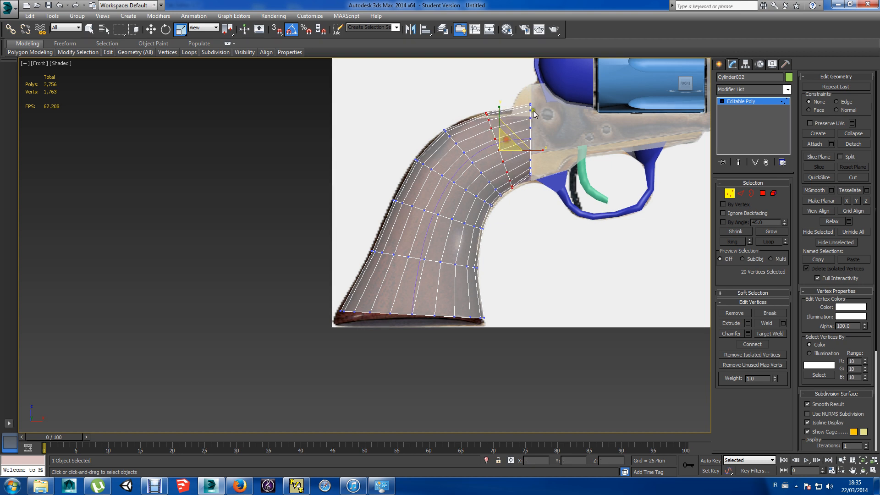
# Lower the grip's frame-end vertex row slightly to fit the reference outline where the grip meets the frame.
pyautogui.moveTo(542, 93); pyautogui.dragTo(527, 198)
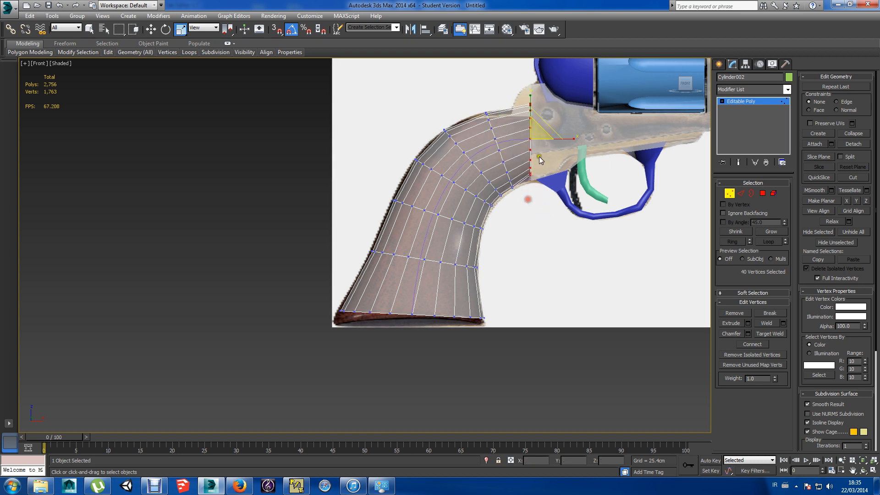
pyautogui.press('w')
pyautogui.moveTo(529, 110); pyautogui.dragTo(529, 117)
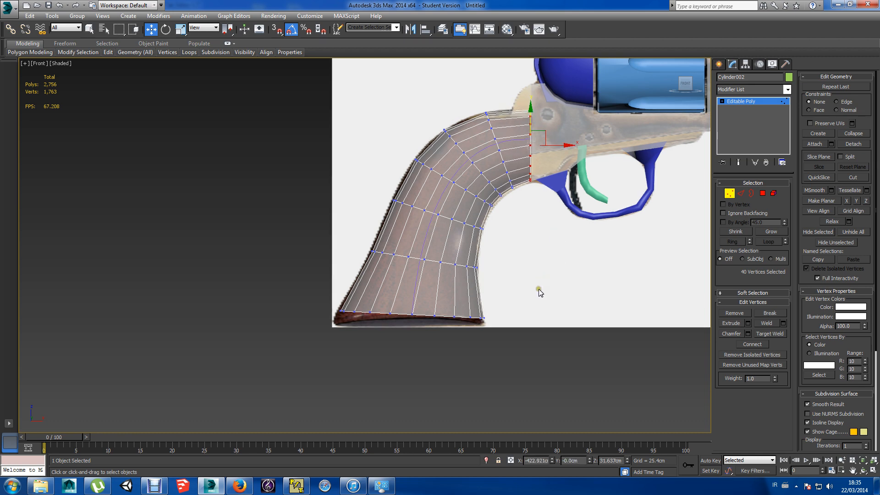
# Select the polygon capping the grip's base and scale it along Y, across the grip's thickness.
pyautogui.keyDown('alt'); pyautogui.moveTo(543, 288); pyautogui.dragTo(532, 256, button='middle'); pyautogui.keyUp('alt')
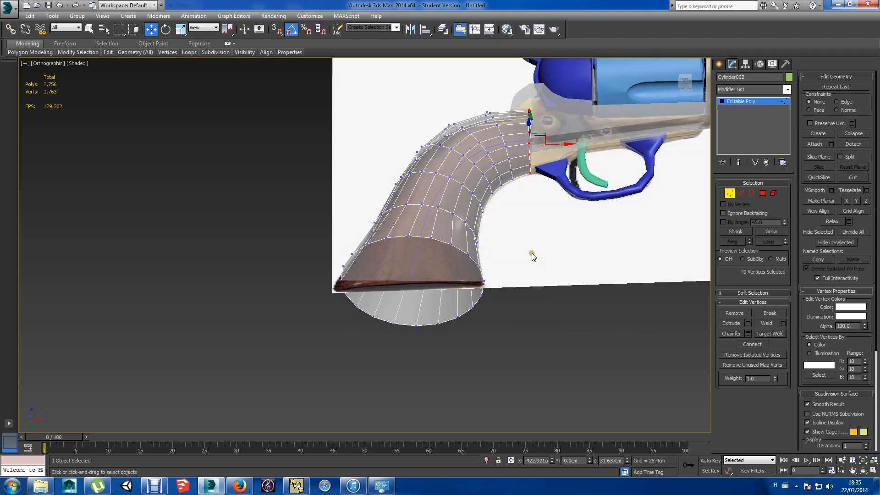
pyautogui.click(760, 194)
pyautogui.click(444, 309)
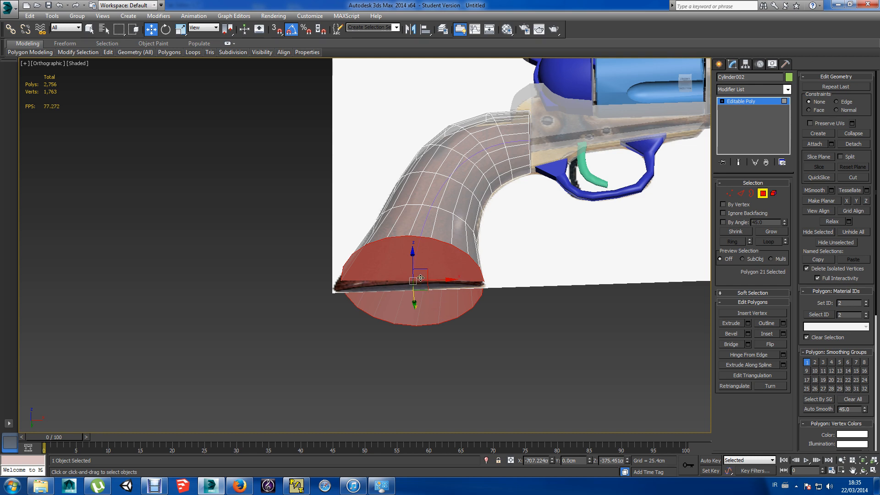
pyautogui.press('r')
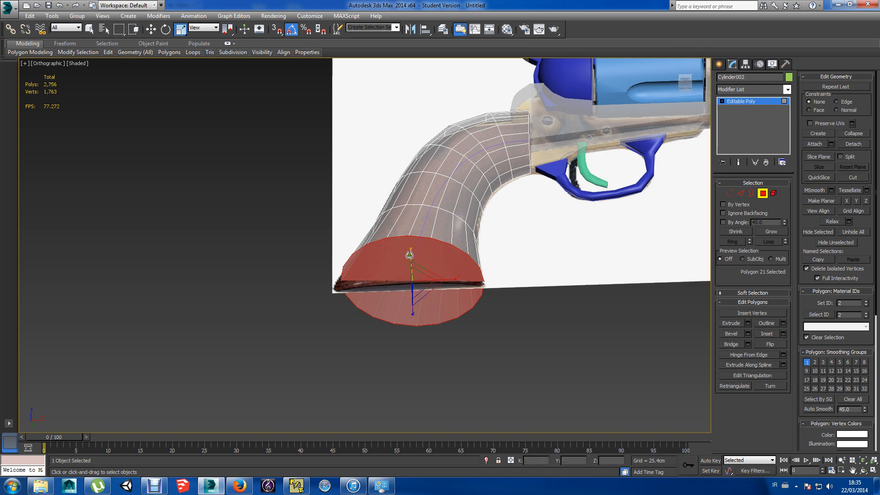
pyautogui.moveTo(409, 255); pyautogui.dragTo(421, 270)
pyautogui.keyDown('alt'); pyautogui.moveTo(433, 321); pyautogui.dragTo(499, 353, button='middle'); pyautogui.keyUp('alt')
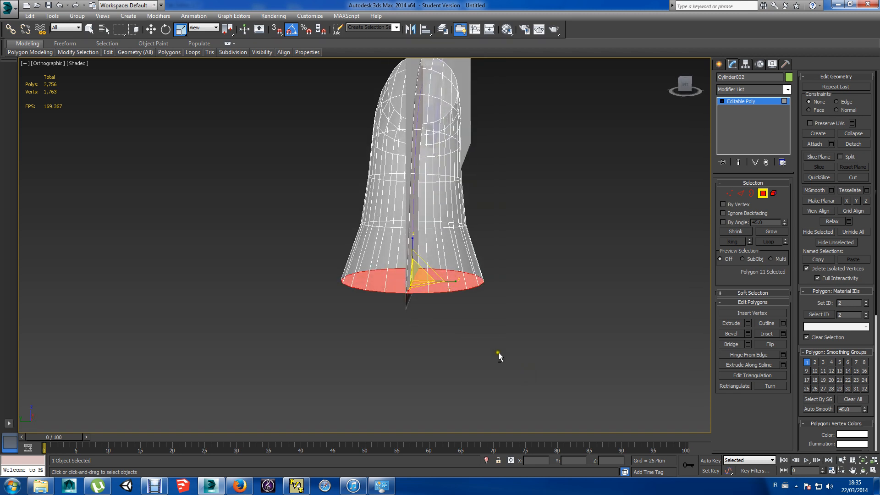
# Isolate the grip, scale its five vertex rows between base and frame end to about 81% along Y, and exit isolation.
pyautogui.click(489, 459)
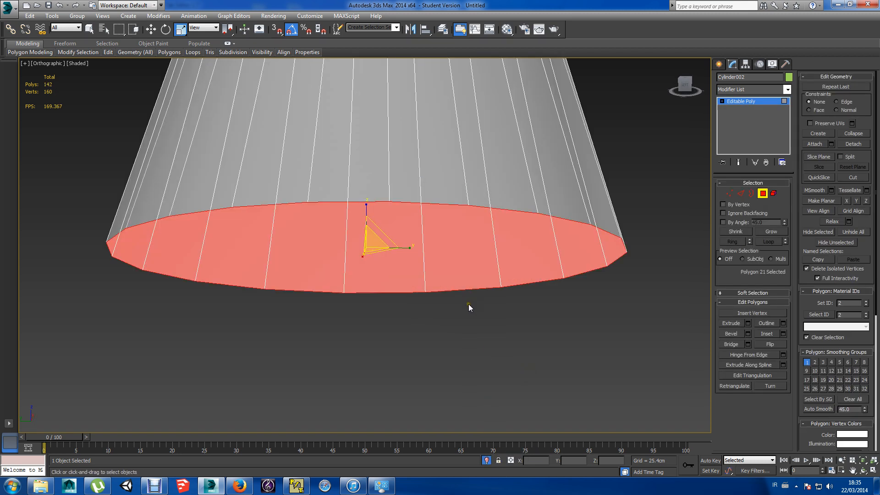
pyautogui.click(468, 304)
pyautogui.scroll(-8, 470, 314)
pyautogui.keyDown('alt'); pyautogui.moveTo(491, 287); pyautogui.dragTo(580, 278, button='middle'); pyautogui.keyUp('alt')
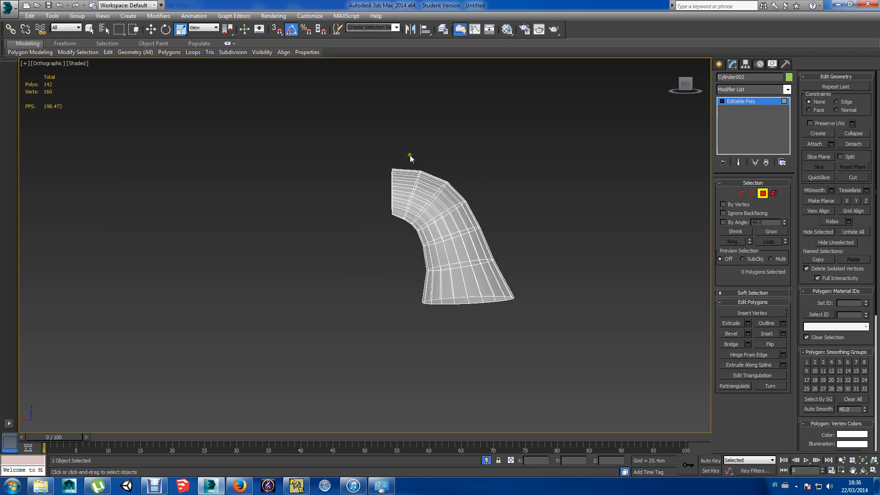
pyautogui.click(729, 193)
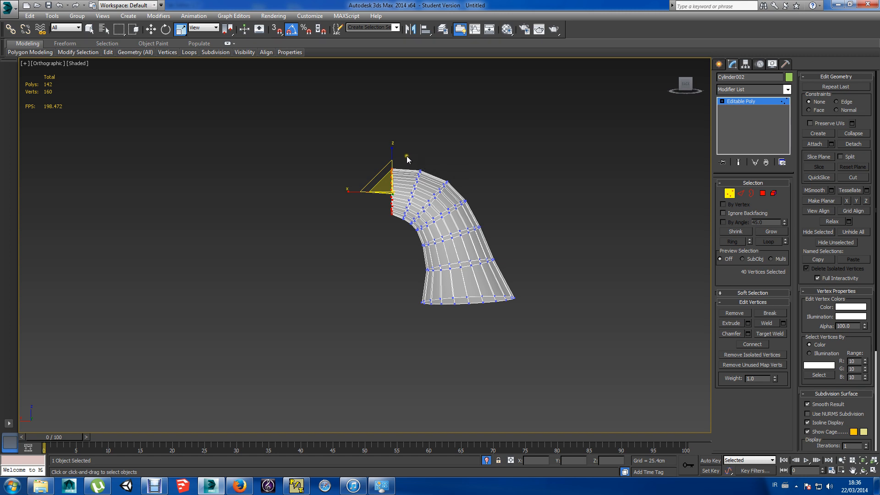
pyautogui.moveTo(419, 251); pyautogui.dragTo(504, 280)
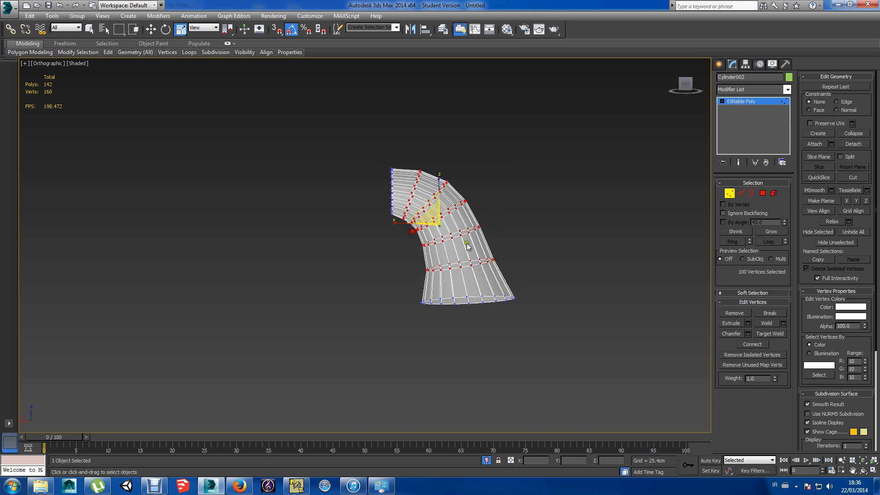
pyautogui.keyDown('alt'); pyautogui.moveTo(466, 247); pyautogui.dragTo(447, 273, button='middle'); pyautogui.keyUp('alt')
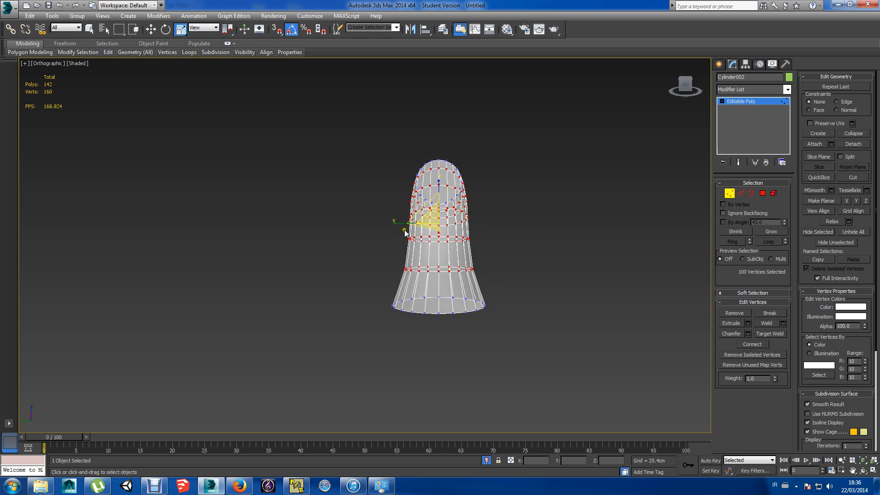
pyautogui.moveTo(406, 227); pyautogui.dragTo(407, 224)
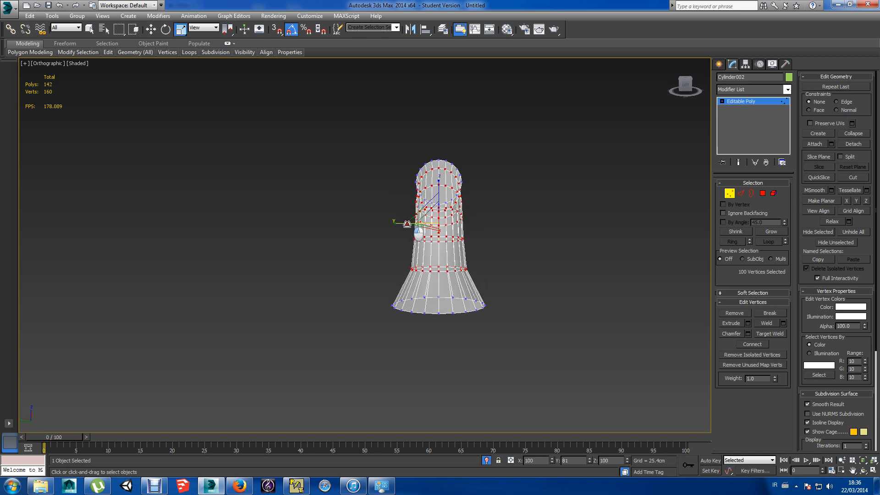
pyautogui.keyDown('alt'); pyautogui.moveTo(535, 274); pyautogui.dragTo(578, 258, button='middle'); pyautogui.keyUp('alt')
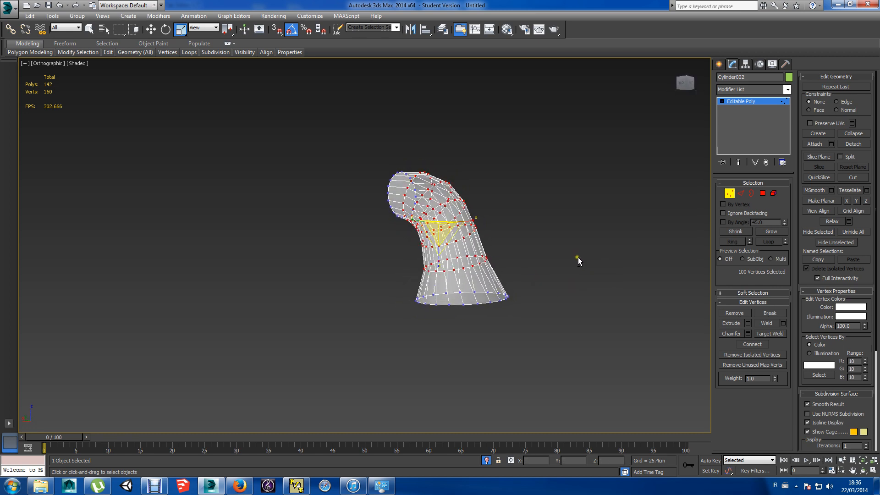
pyautogui.click(486, 460)
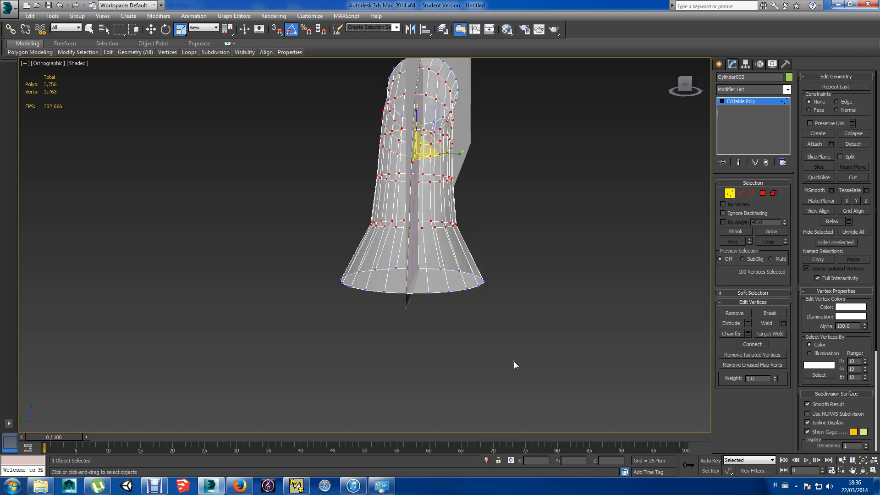
# Add an edge loop around the grip just above its base with Swift Loop.
pyautogui.keyDown('alt'); pyautogui.moveTo(556, 343); pyautogui.dragTo(422, 346, button='middle'); pyautogui.keyUp('alt')
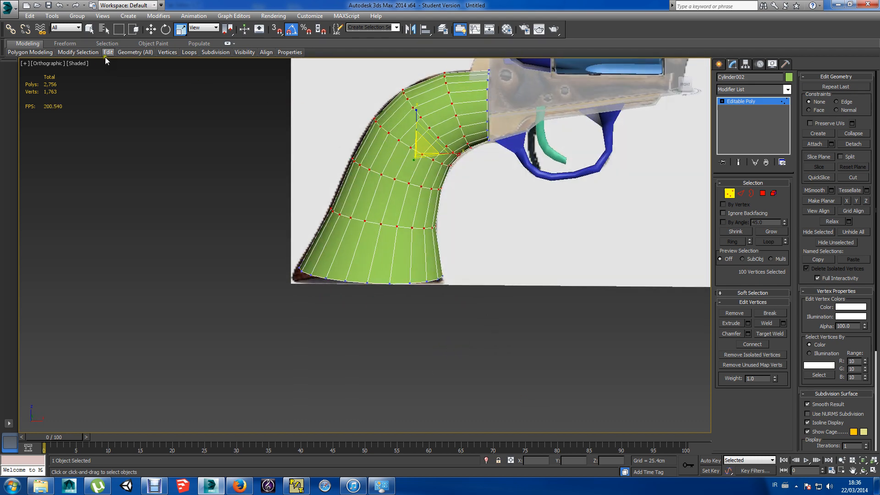
pyautogui.moveTo(108, 51)
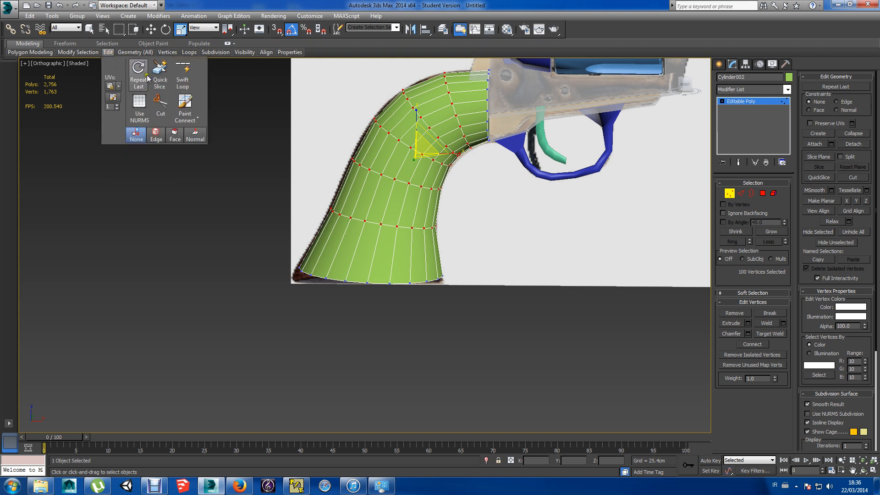
pyautogui.click(182, 75)
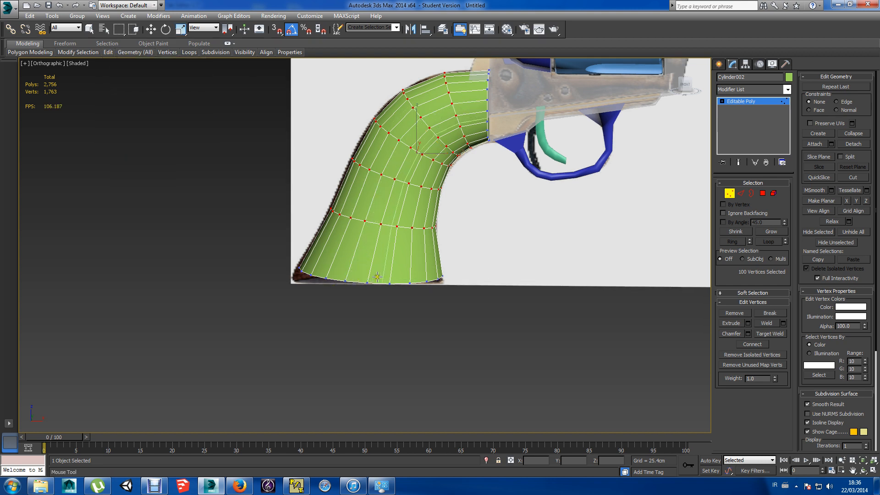
pyautogui.keyDown('alt'); pyautogui.moveTo(433, 285); pyautogui.dragTo(444, 242, button='middle'); pyautogui.keyUp('alt')
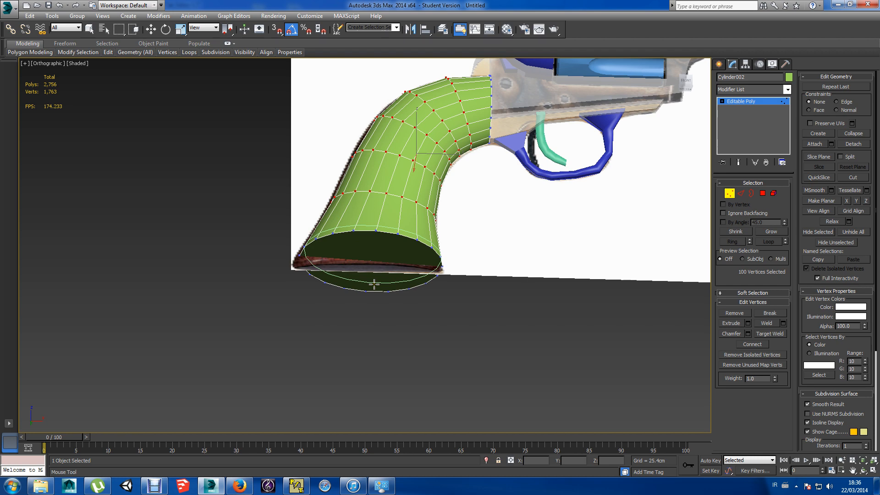
pyautogui.click(373, 286)
pyautogui.keyDown('alt'); pyautogui.moveTo(396, 289); pyautogui.dragTo(399, 312, button='middle'); pyautogui.keyUp('alt')
pyautogui.scroll(-5, 388, 319)
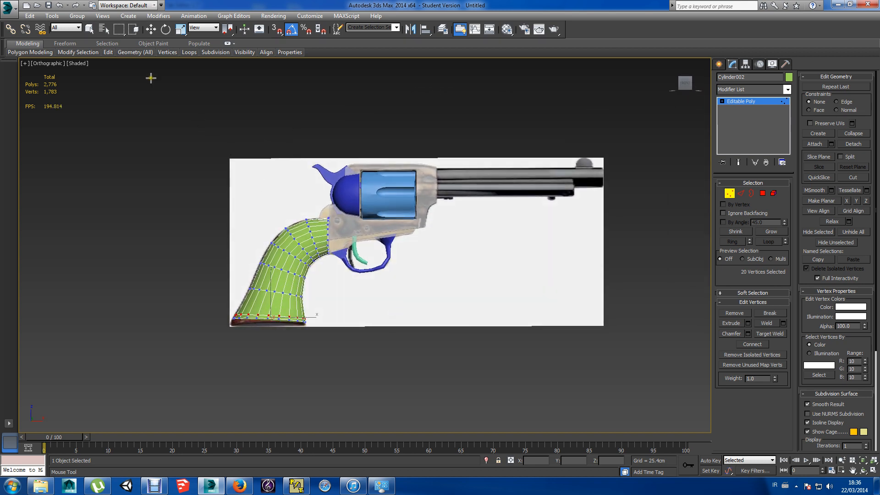
pyautogui.press('w')
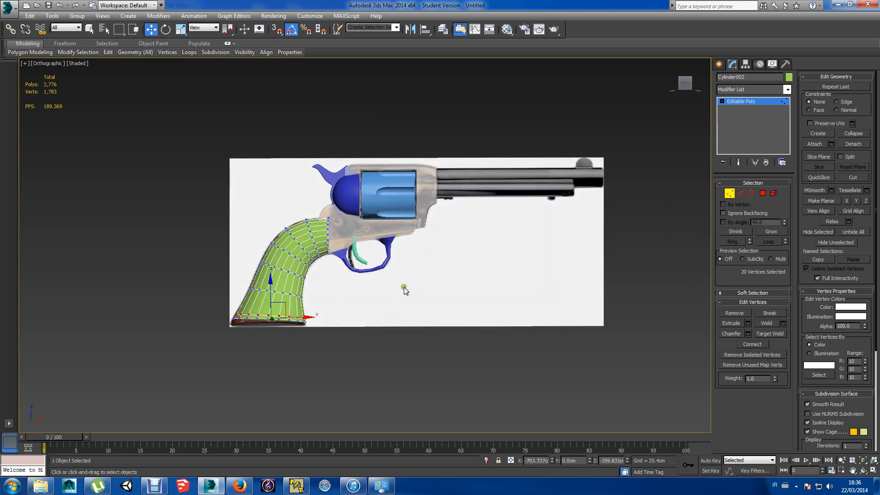
pyautogui.keyDown('alt'); pyautogui.moveTo(404, 287); pyautogui.dragTo(412, 296, button='middle'); pyautogui.keyUp('alt')
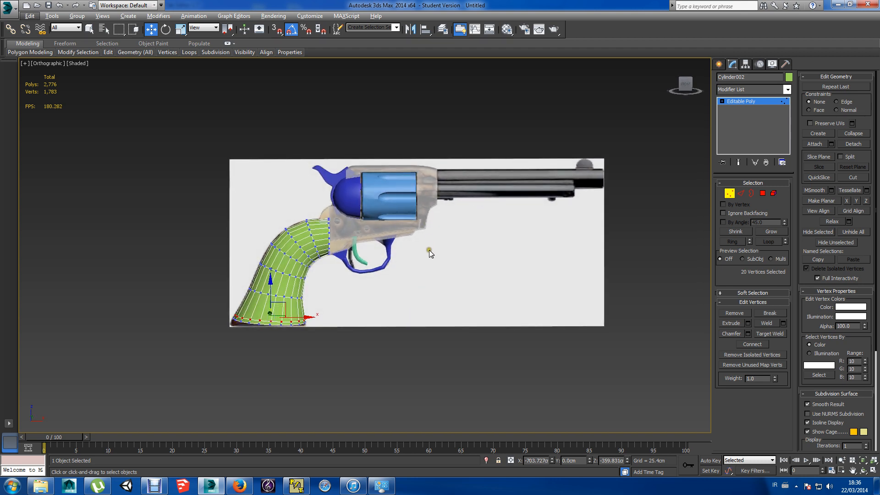
pyautogui.moveTo(455, 279); pyautogui.dragTo(326, 175)
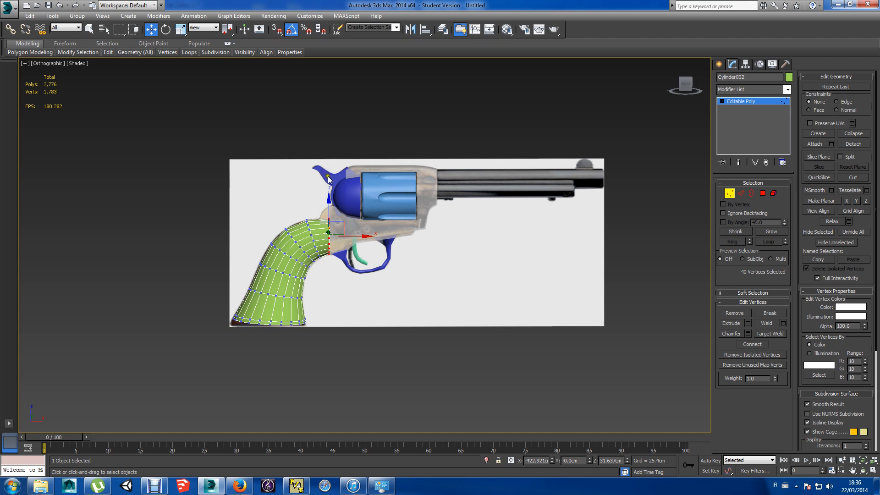
pyautogui.hotkey('alt', 'x')
pyautogui.hotkey('alt', 'x')
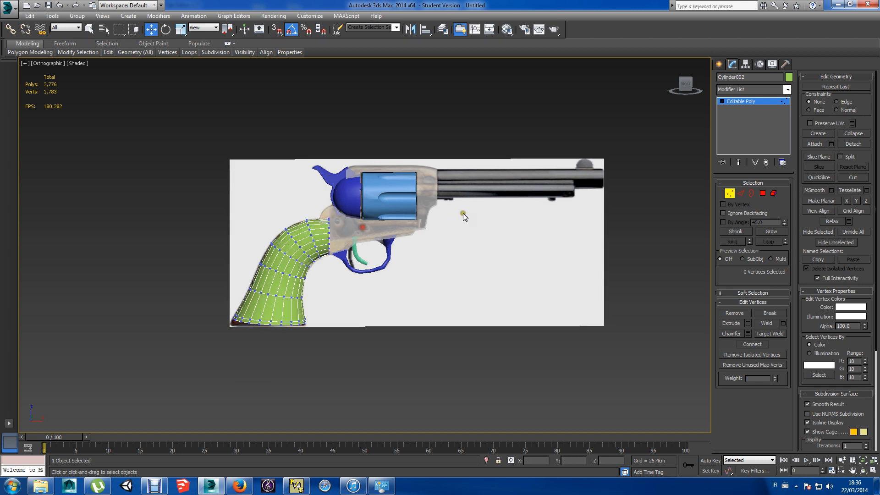
# Leave vertex editing, select the revolver's frame and turn off its see-through display.
pyautogui.click(719, 64)
pyautogui.click(425, 198)
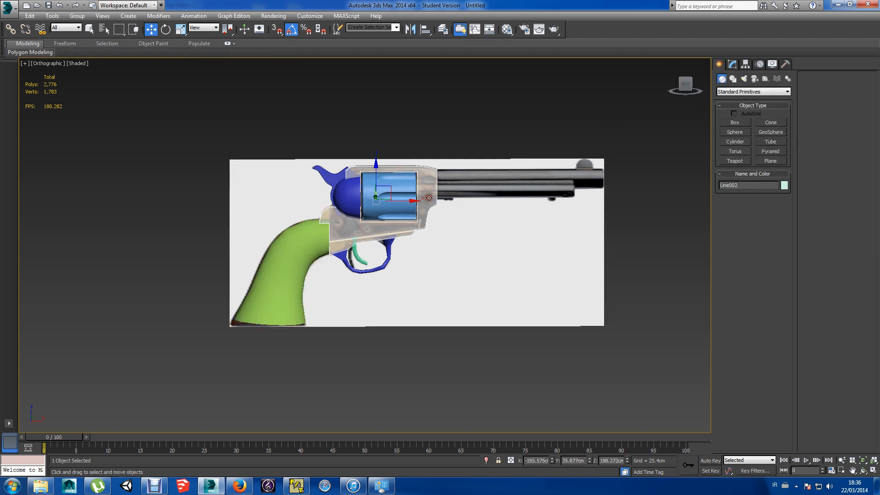
pyautogui.hotkey('alt', 'x')
pyautogui.moveTo(462, 241)
pyautogui.keyDown('alt'); pyautogui.mouseDown(button='middle')
pyautogui.moveTo(471, 230)
pyautogui.moveTo(458, 227)
pyautogui.mouseUp(button='middle'); pyautogui.keyUp('alt')
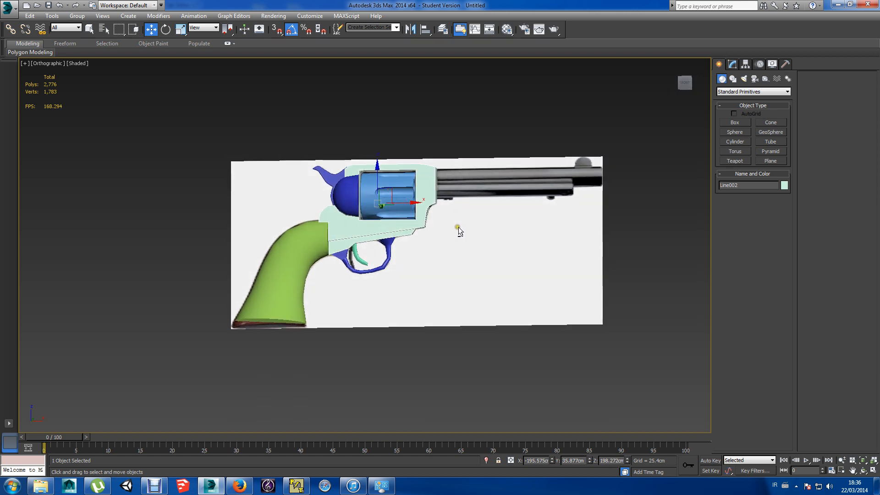
# Create a tube at the barrel's muzzle in the Front view, about 45.8 cm and 52.2 cm in radius and 22.5 cm high.
pyautogui.press('f')
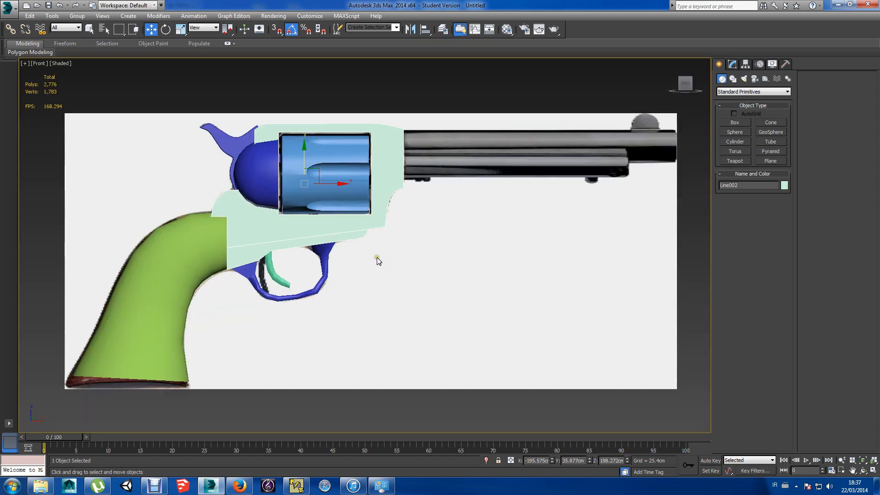
pyautogui.moveTo(392, 254)
pyautogui.keyDown('alt'); pyautogui.mouseDown(button='middle')
pyautogui.moveTo(385, 260)
pyautogui.moveTo(465, 247)
pyautogui.moveTo(400, 257)
pyautogui.mouseUp(button='middle'); pyautogui.keyUp('alt')
pyautogui.keyDown('alt'); pyautogui.moveTo(430, 195); pyautogui.dragTo(421, 171, button='middle'); pyautogui.keyUp('alt')
pyautogui.press('f')
pyautogui.scroll(5, 419, 168)
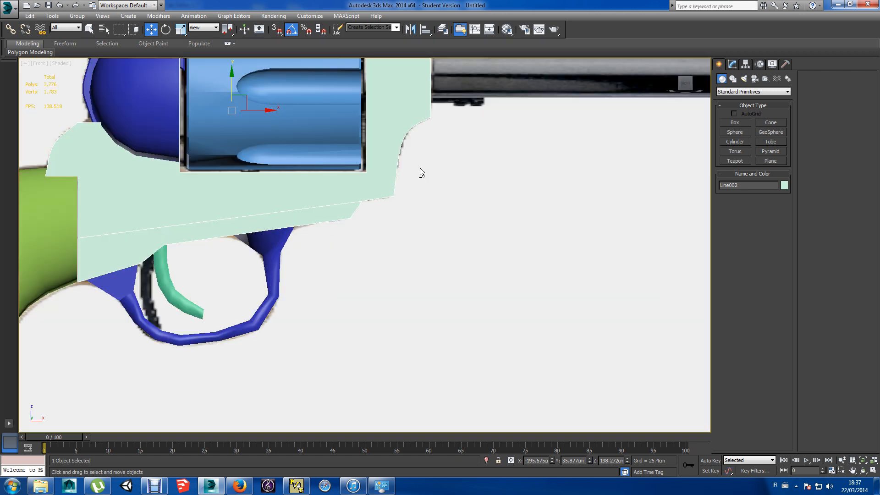
pyautogui.scroll(-5, 416, 188)
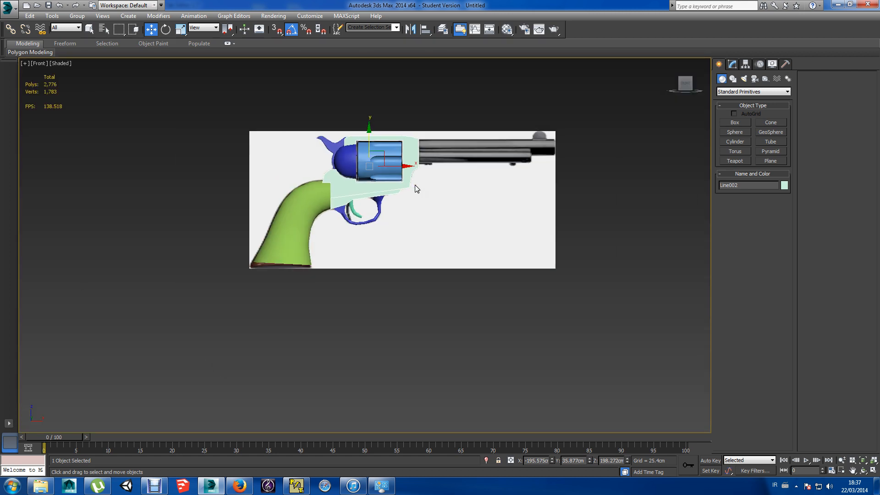
pyautogui.click(770, 142)
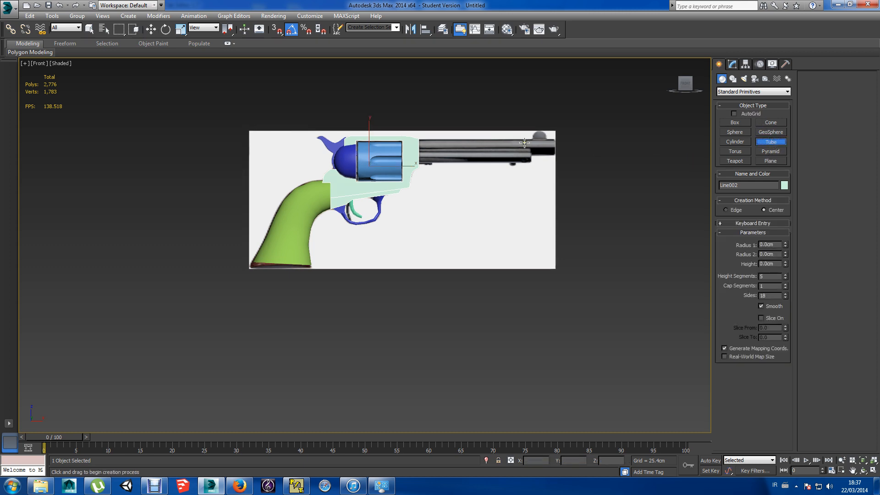
pyautogui.moveTo(539, 147); pyautogui.dragTo(547, 147)
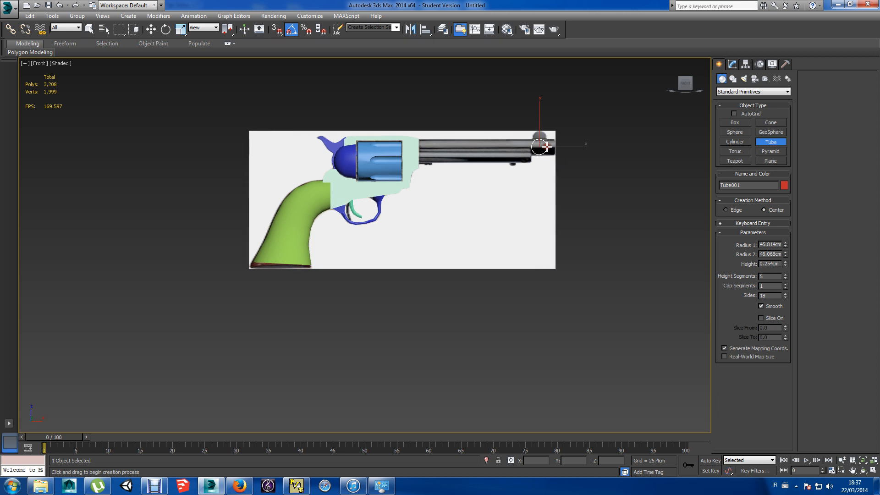
pyautogui.scroll(10, 546, 146)
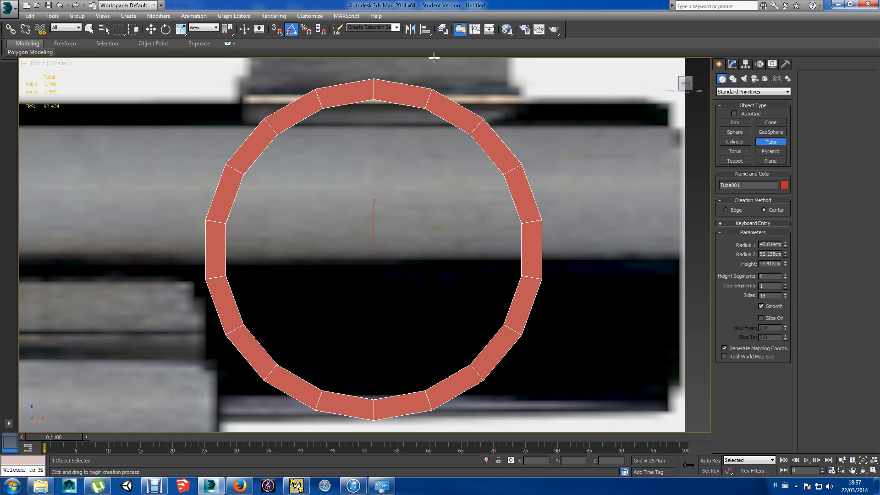
pyautogui.click(200, 84)
# Rotate the tube 90 degrees so that its axis runs along the barrel.
pyautogui.press('e')
pyautogui.moveTo(360, 250); pyautogui.dragTo(401, 249)
pyautogui.scroll(-5, 420, 283)
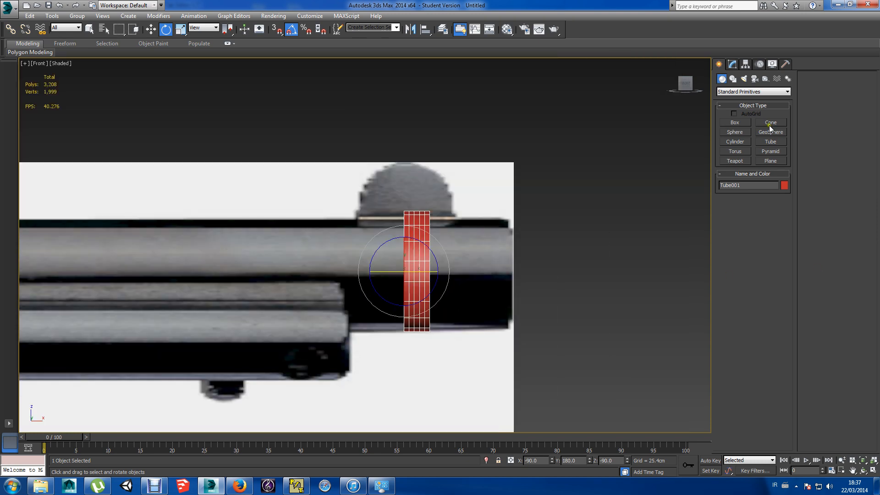
# Set the tube's height segments to 1 and its sides to 21.
pyautogui.click(734, 65)
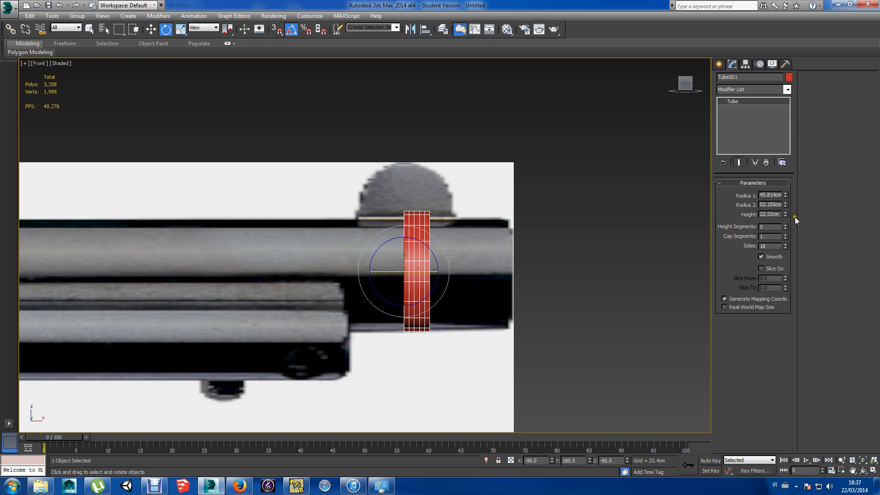
pyautogui.rightClick(785, 227)
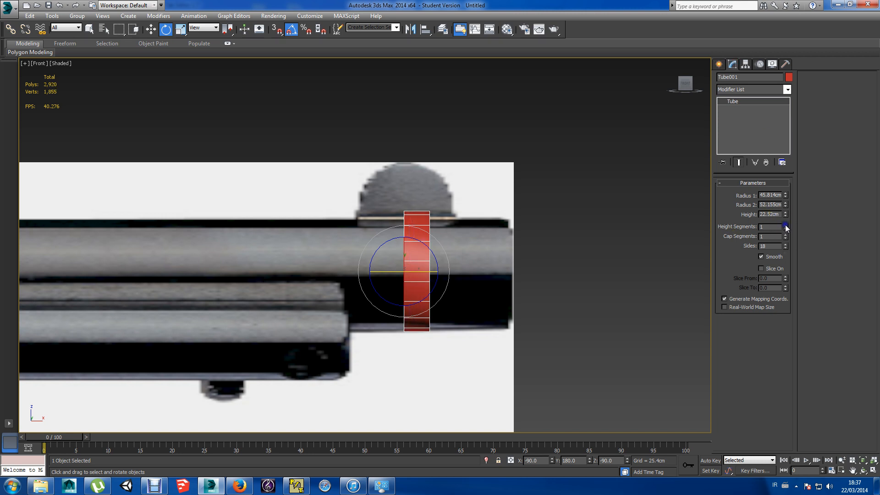
pyautogui.click(785, 243)
pyautogui.click(784, 245)
pyautogui.click(785, 244)
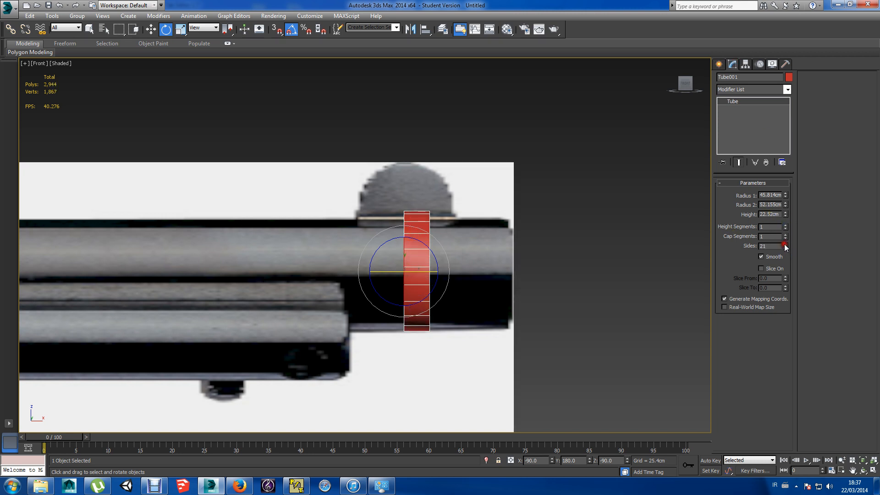
# Slide the tube along the barrel to the frame's front edge and back under the front sight to compare its size.
pyautogui.press('w')
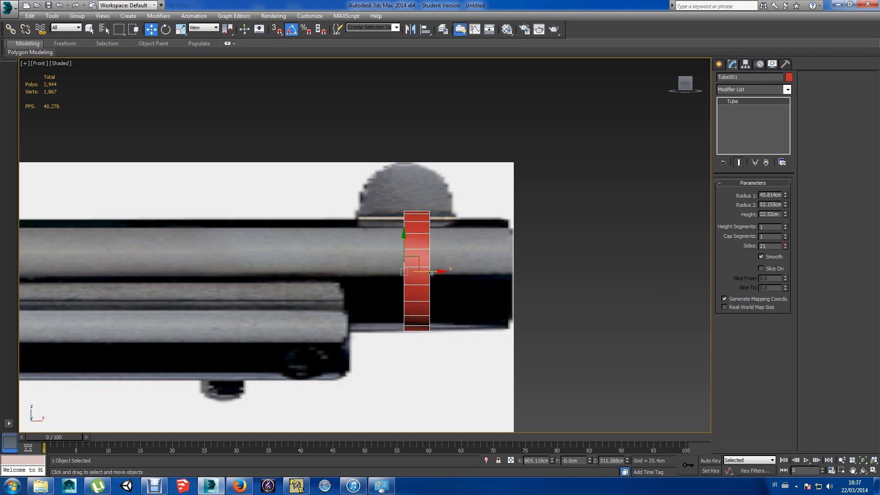
pyautogui.moveTo(431, 272); pyautogui.dragTo(129, 272)
pyautogui.scroll(-4, 149, 269)
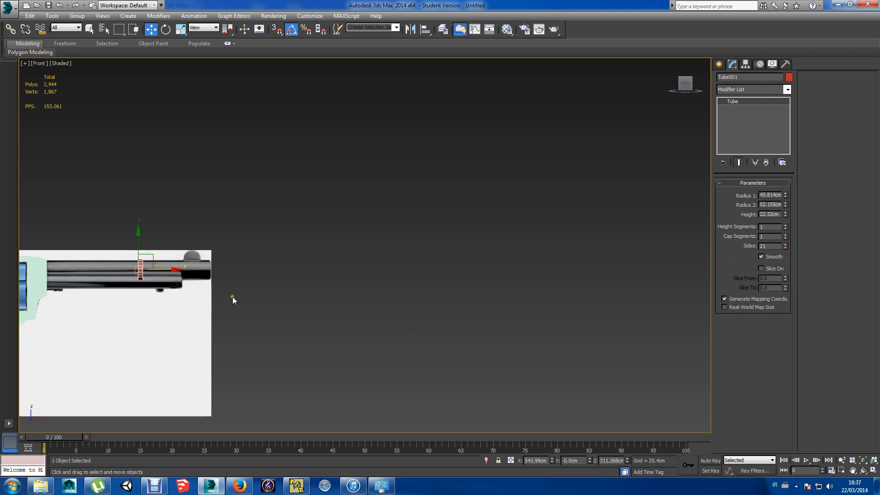
pyautogui.press('z')
pyautogui.scroll(-8, 232, 298)
pyautogui.moveTo(271, 288); pyautogui.dragTo(42, 290)
pyautogui.scroll(6, 84, 292)
pyautogui.scroll(-7, 117, 298)
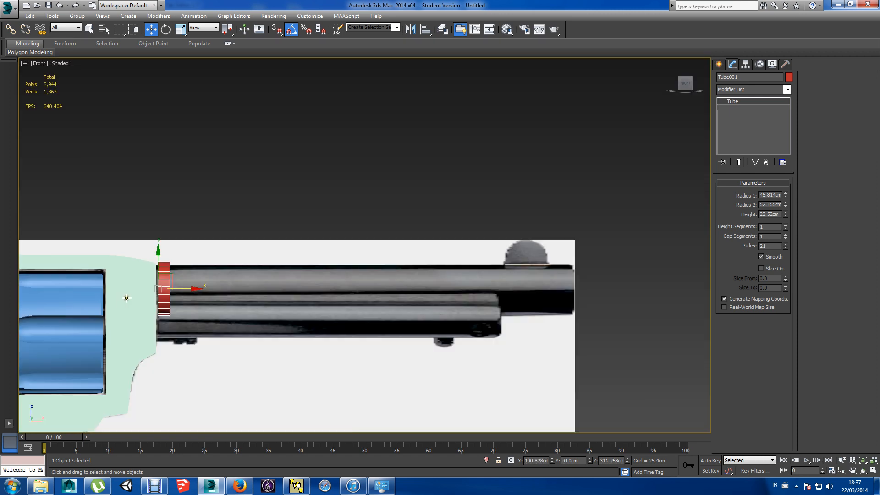
pyautogui.moveTo(172, 296); pyautogui.dragTo(550, 299)
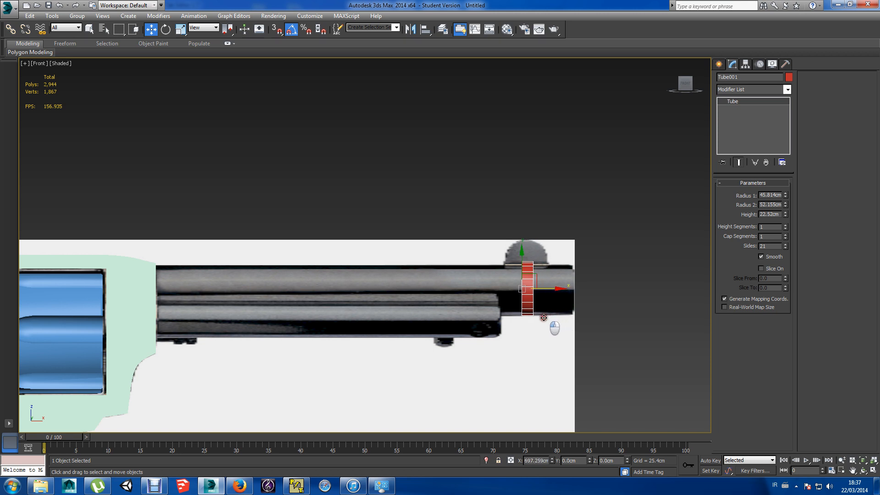
# Scale the tube uniformly to about 94.5% to match the barrel's thickness and move it against the frame's front edge.
pyautogui.press('r')
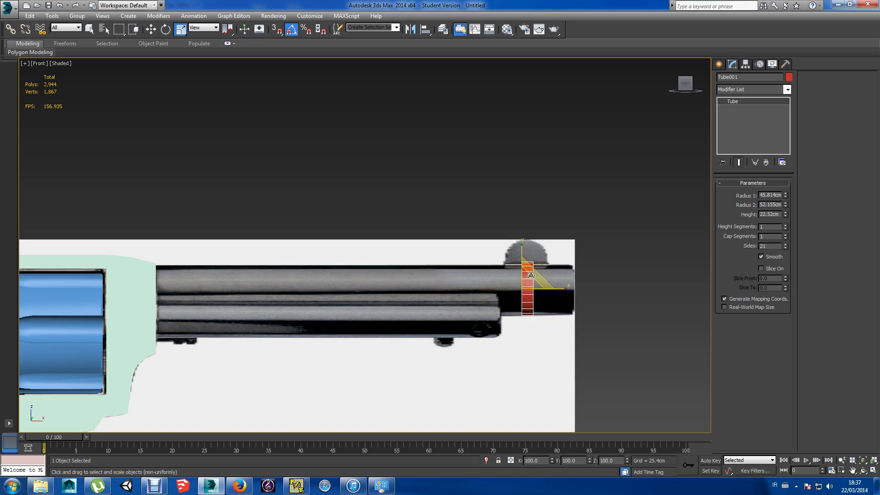
pyautogui.press('w')
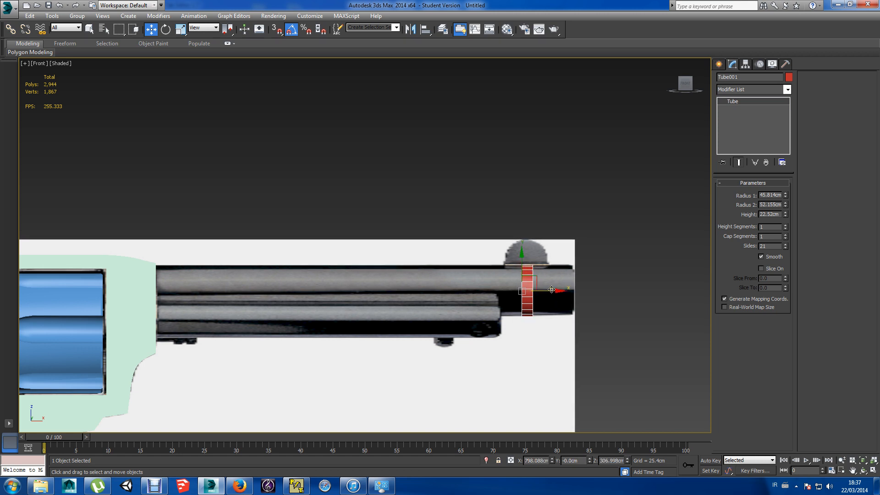
pyautogui.moveTo(558, 288); pyautogui.dragTo(182, 285)
pyautogui.scroll(-2, 183, 284)
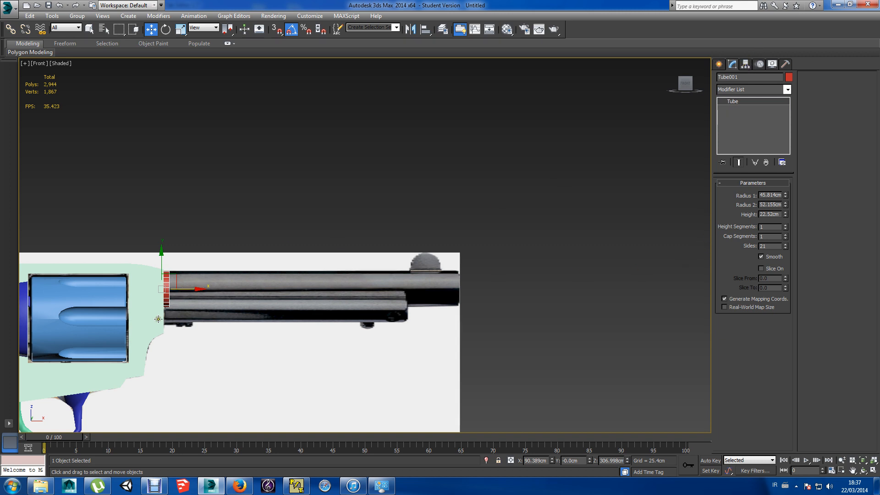
# Convert the tube to an editable poly and move its front-end vertices along the barrel to the muzzle.
pyautogui.rightClick(169, 279)
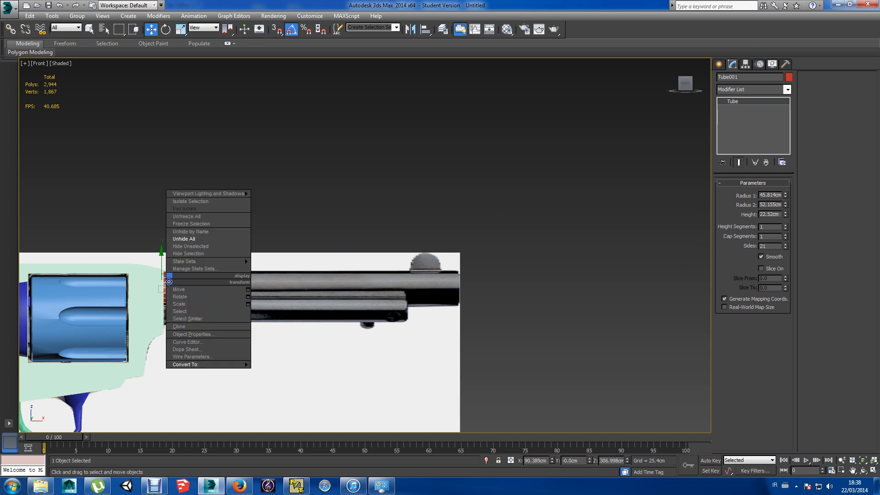
pyautogui.moveTo(245, 365)
pyautogui.click(275, 372)
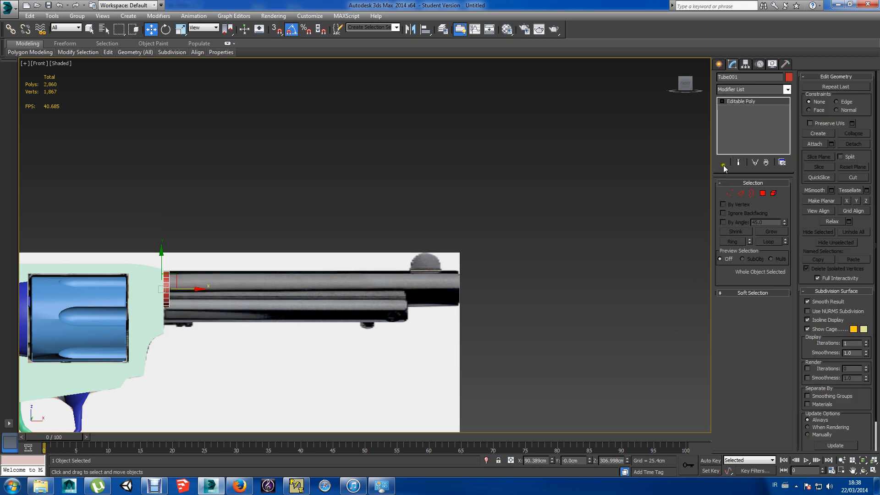
pyautogui.click(729, 193)
pyautogui.moveTo(201, 248); pyautogui.dragTo(167, 334)
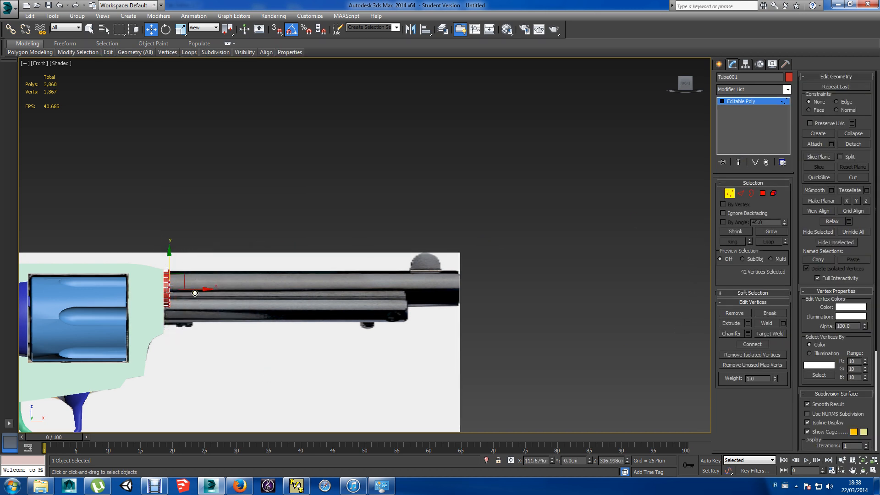
pyautogui.moveTo(197, 289); pyautogui.dragTo(486, 292)
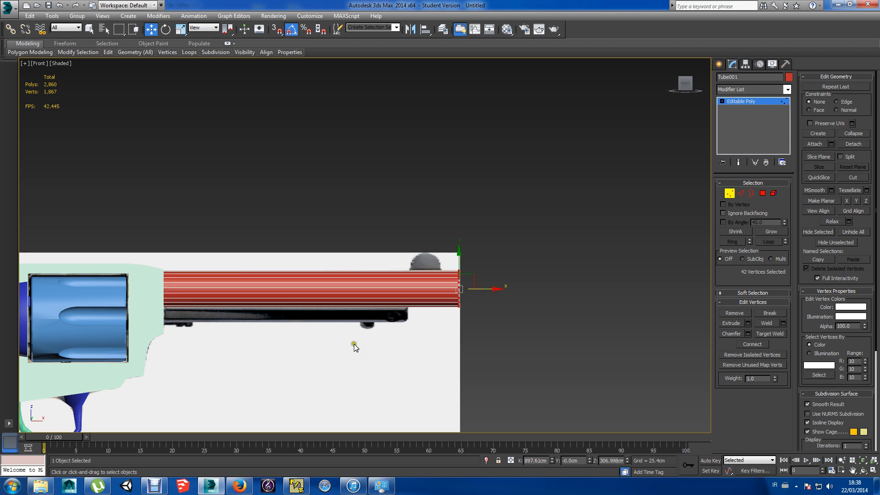
# View the barrel from the muzzle, try scaling its front-end vertices, and undo the scaling.
pyautogui.keyDown('alt'); pyautogui.moveTo(363, 344); pyautogui.dragTo(282, 339, button='middle'); pyautogui.keyUp('alt')
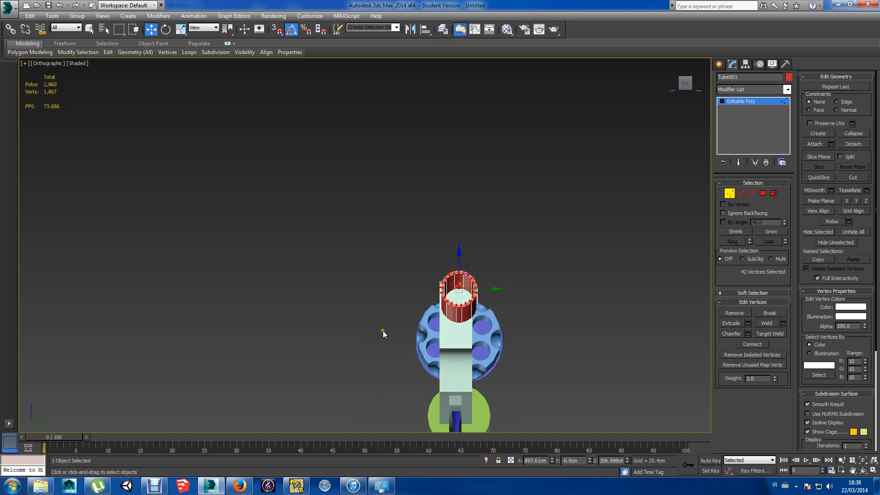
pyautogui.scroll(5, 402, 320)
pyautogui.keyDown('alt'); pyautogui.moveTo(403, 320); pyautogui.dragTo(406, 325, button='middle'); pyautogui.keyUp('alt')
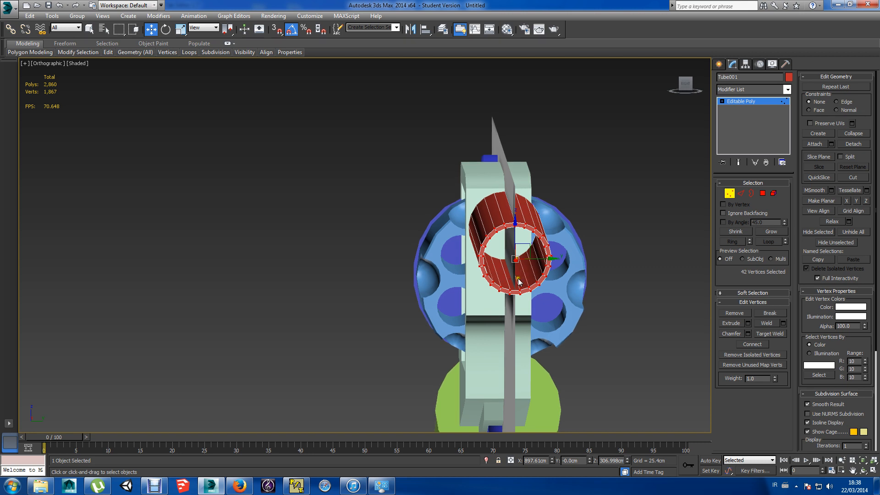
pyautogui.press('r')
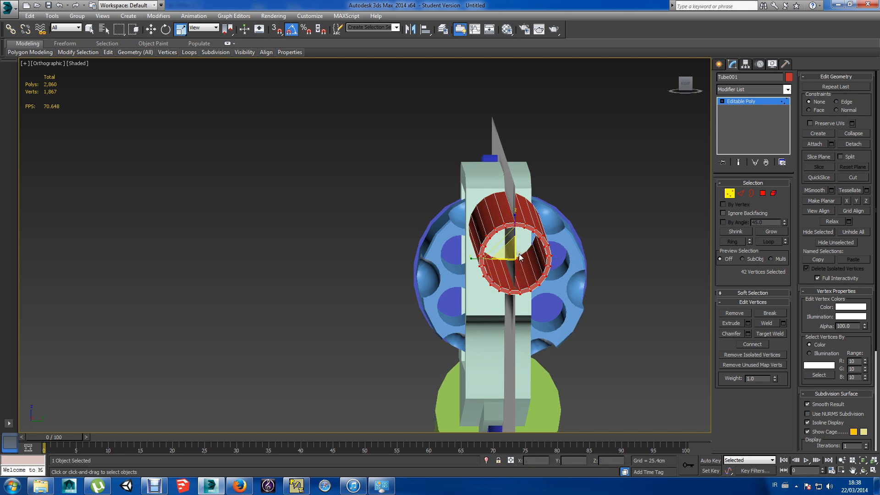
pyautogui.press('e')
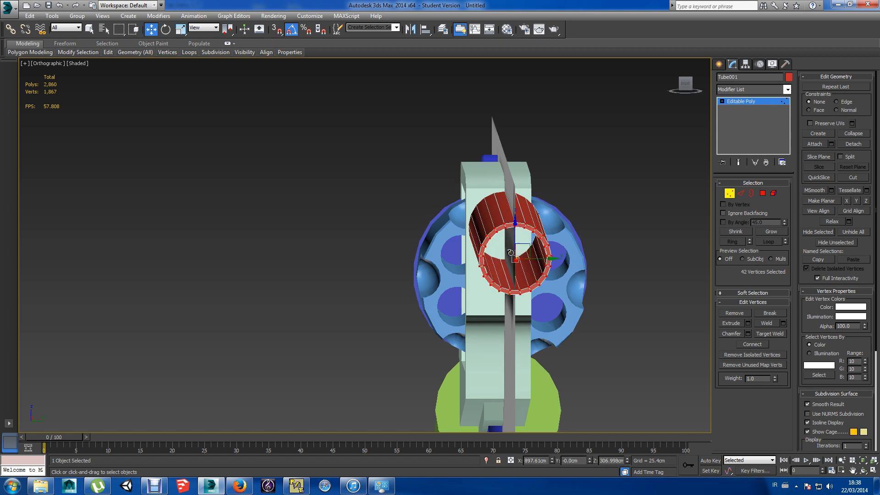
pyautogui.press('r')
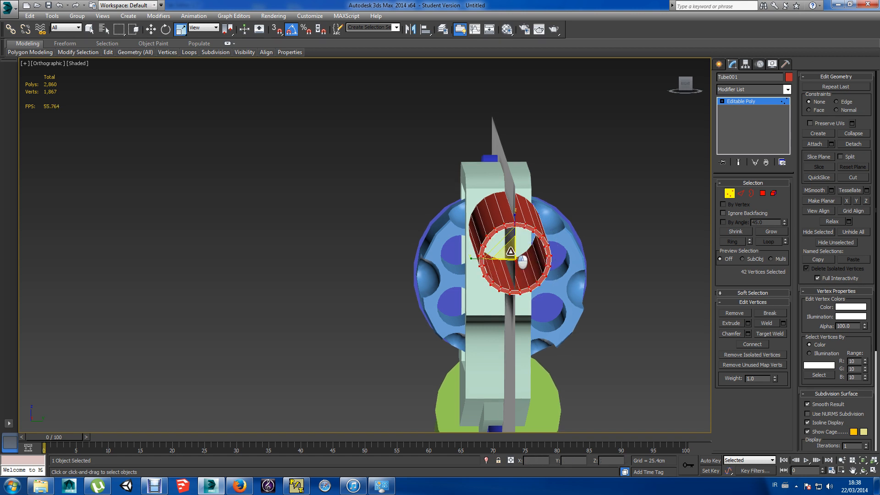
pyautogui.moveTo(510, 251); pyautogui.dragTo(516, 256)
pyautogui.hotkey('ctrl', 'z')
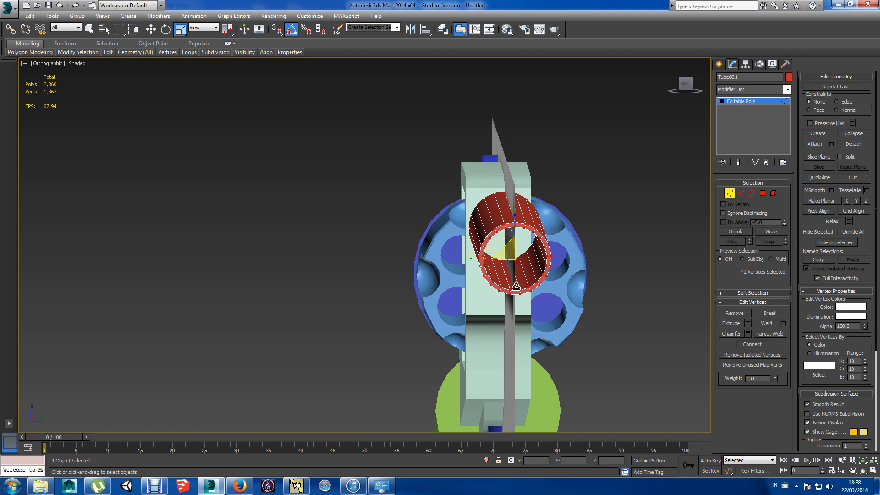
# Switch to a circular selection region and try to make a copy of the tube scaled to about 51% inside the barrel.
pyautogui.keyDown('alt'); pyautogui.moveTo(516, 285); pyautogui.dragTo(545, 306, button='middle'); pyautogui.keyUp('alt')
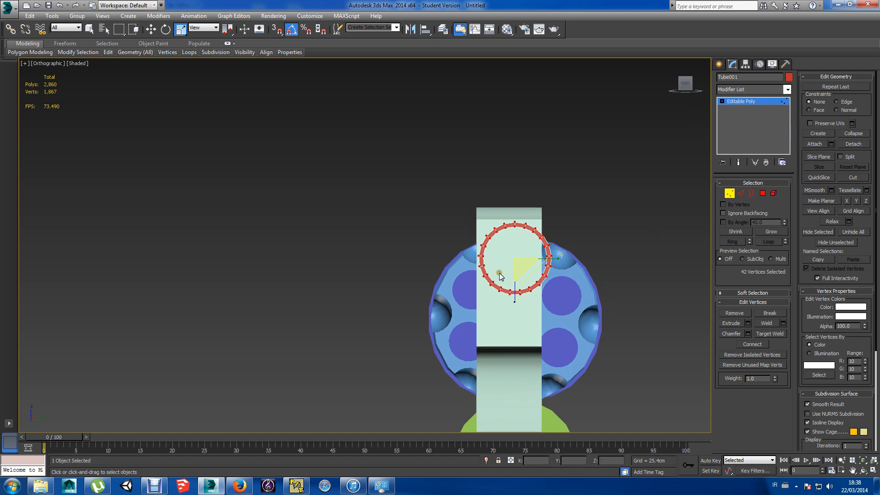
pyautogui.scroll(2, 499, 274)
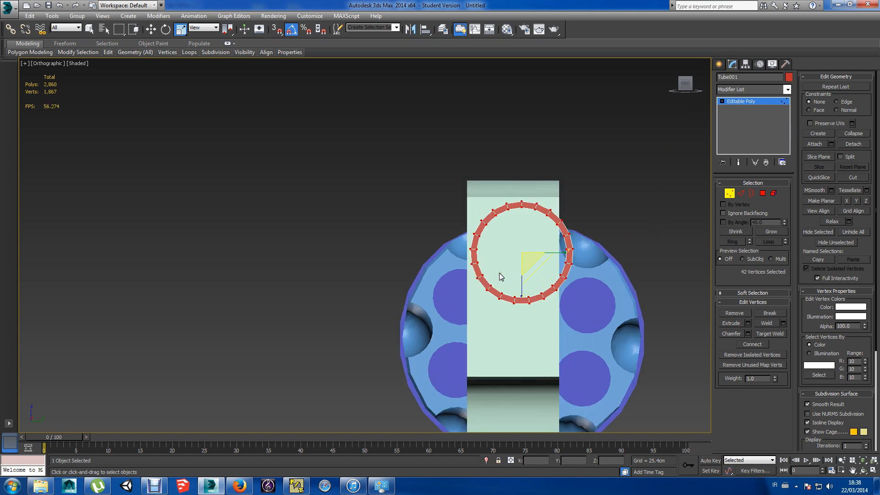
pyautogui.click(729, 193)
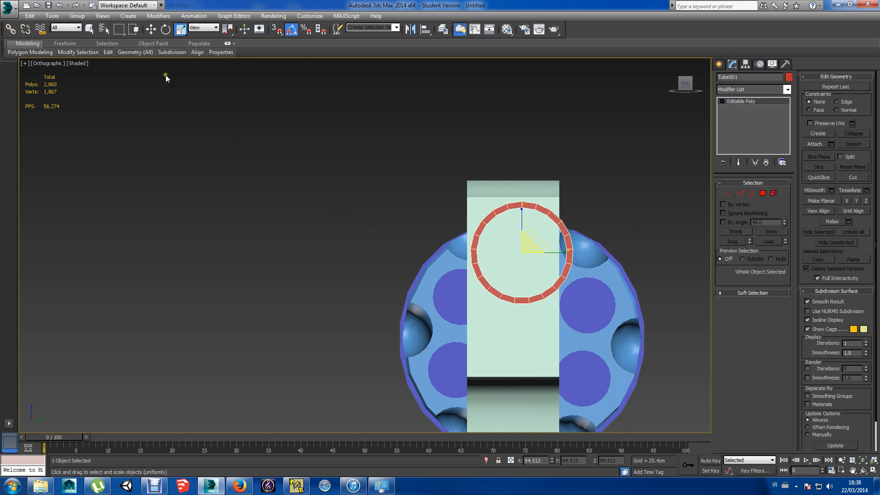
pyautogui.moveTo(118, 29); pyautogui.dragTo(119, 44)
pyautogui.moveTo(530, 243)
pyautogui.mouseDown()
pyautogui.moveTo(538, 256)
pyautogui.moveTo(511, 225)
pyautogui.moveTo(526, 253)
pyautogui.mouseUp()
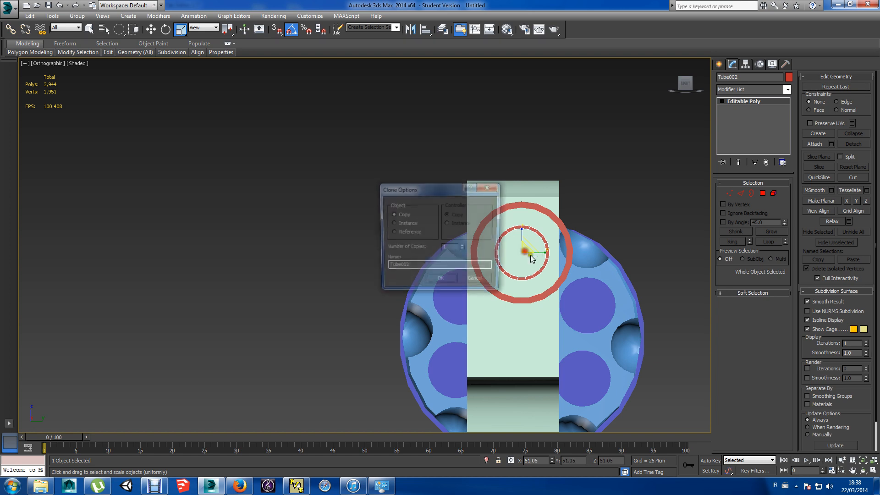
pyautogui.click(476, 281)
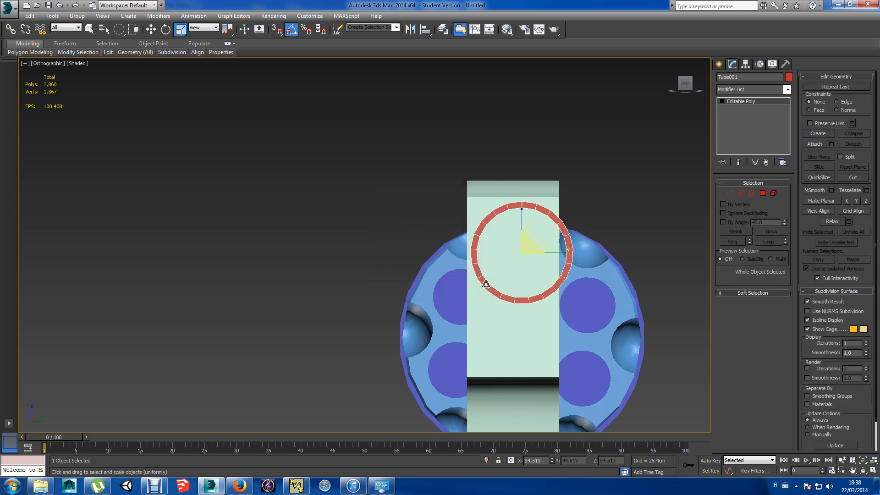
# Try to scale the barrel's inner vertices inward to thicken its wall, and isolate the barrel to inspect it.
pyautogui.click(728, 193)
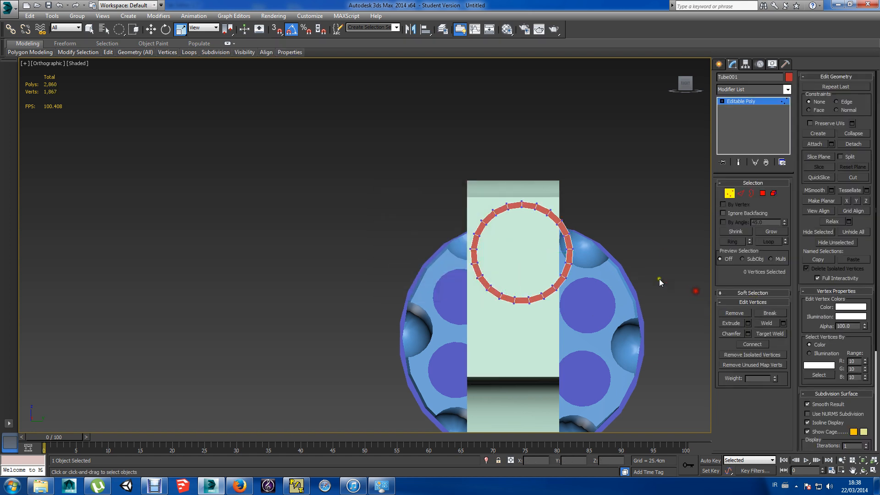
pyautogui.click(556, 228)
pyautogui.keyDown('shift'); pyautogui.click(564, 237); pyautogui.keyUp('shift')
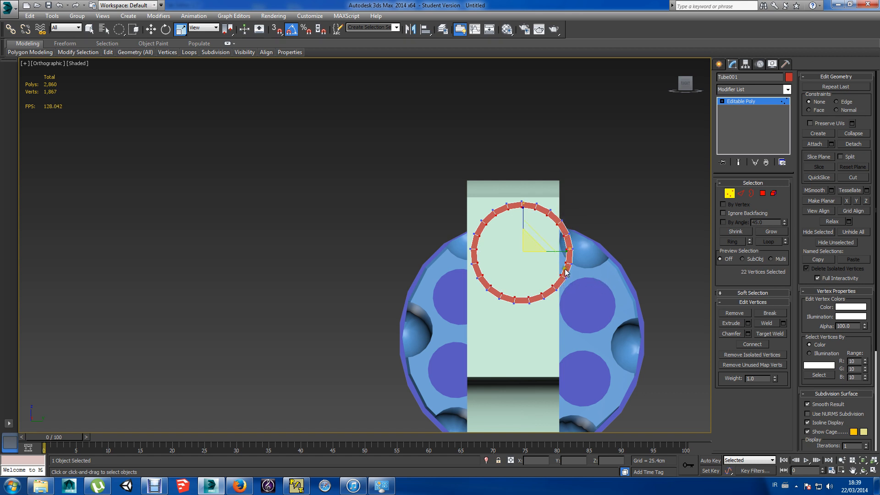
pyautogui.moveTo(533, 246)
pyautogui.mouseDown()
pyautogui.moveTo(543, 261)
pyautogui.moveTo(527, 260)
pyautogui.mouseUp()
pyautogui.keyDown('alt'); pyautogui.moveTo(589, 293); pyautogui.dragTo(596, 312, button='middle'); pyautogui.keyUp('alt')
pyautogui.click(487, 460)
pyautogui.keyDown('alt'); pyautogui.moveTo(458, 384); pyautogui.dragTo(595, 385, button='middle'); pyautogui.keyUp('alt')
# Undo the inner vertices' scaling and the barrel's isolation.
pyautogui.hotkey('ctrl', 'z')
pyautogui.hotkey('ctrl', 'z')
pyautogui.hotkey('ctrl', 'z')
pyautogui.hotkey('ctrl', 'z')
pyautogui.hotkey('ctrl', 'z')
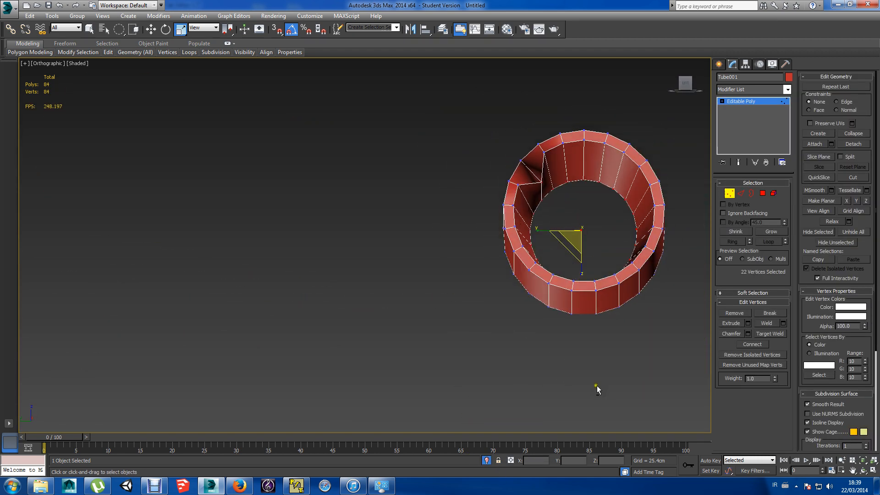
pyautogui.click(487, 460)
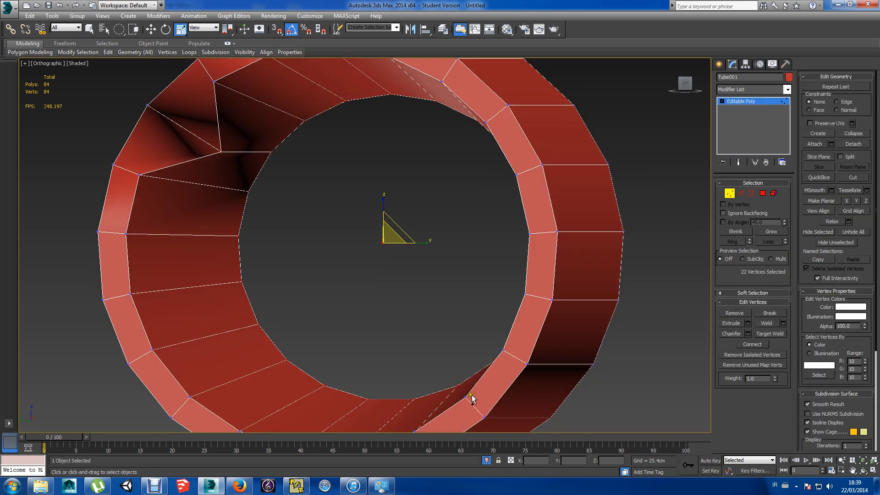
pyautogui.hotkey('ctrl', 'z')
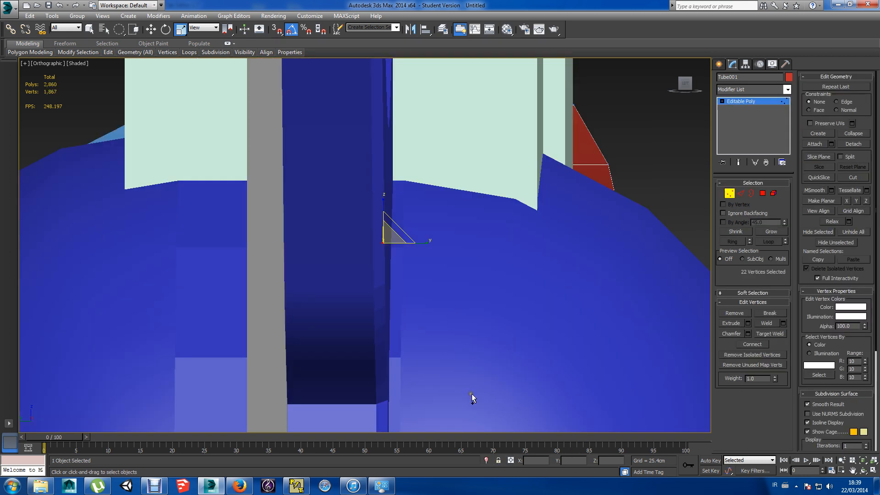
# Isolate the barrel, clear the vertex selection and view it straight along its axis.
pyautogui.click(487, 461)
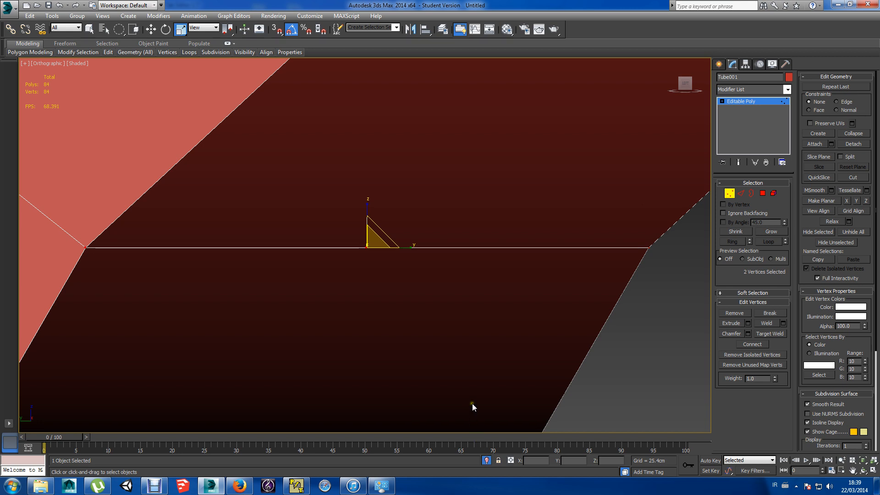
pyautogui.click(525, 379)
pyautogui.keyDown('alt'); pyautogui.moveTo(525, 379); pyautogui.dragTo(542, 377, button='middle'); pyautogui.keyUp('alt')
pyautogui.click(684, 85)
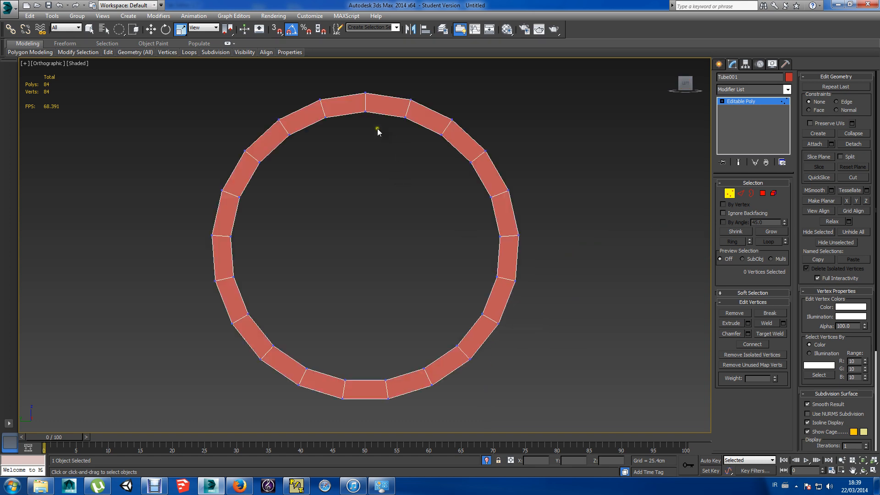
# Change the selection region shape and select vertices around the barrel's inner edge.
pyautogui.moveTo(125, 35); pyautogui.dragTo(119, 29)
pyautogui.moveTo(357, 111); pyautogui.dragTo(496, 214)
pyautogui.keyDown('shift'); pyautogui.click(492, 198); pyautogui.keyUp('shift')
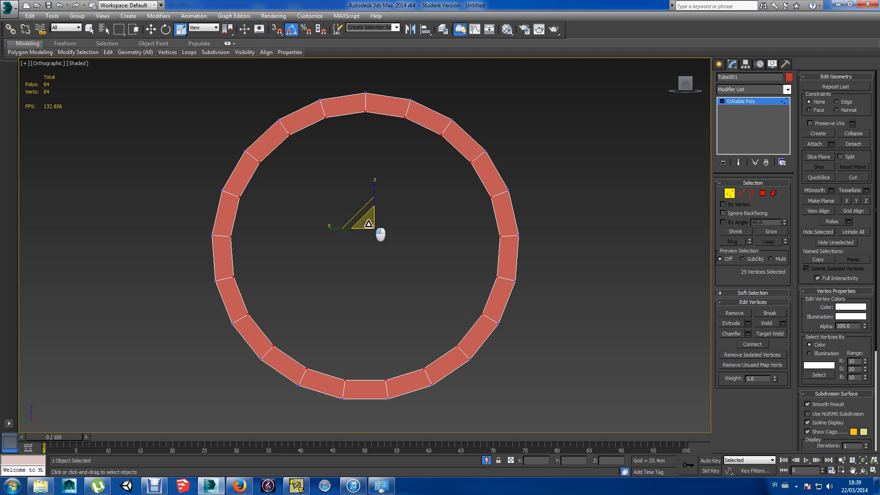
# Try scaling the selected inner-edge vertices with different scale modes and orbit around the barrel to check them.
pyautogui.moveTo(369, 223); pyautogui.dragTo(372, 234)
pyautogui.hotkey('ctrl', 'z')
pyautogui.moveTo(183, 35); pyautogui.dragTo(186, 47)
pyautogui.moveTo(366, 209); pyautogui.dragTo(372, 219)
pyautogui.keyDown('alt'); pyautogui.moveTo(373, 219); pyautogui.dragTo(475, 265, button='middle'); pyautogui.keyUp('alt')
pyautogui.keyDown('alt'); pyautogui.moveTo(452, 262); pyautogui.dragTo(345, 256, button='middle'); pyautogui.keyUp('alt')
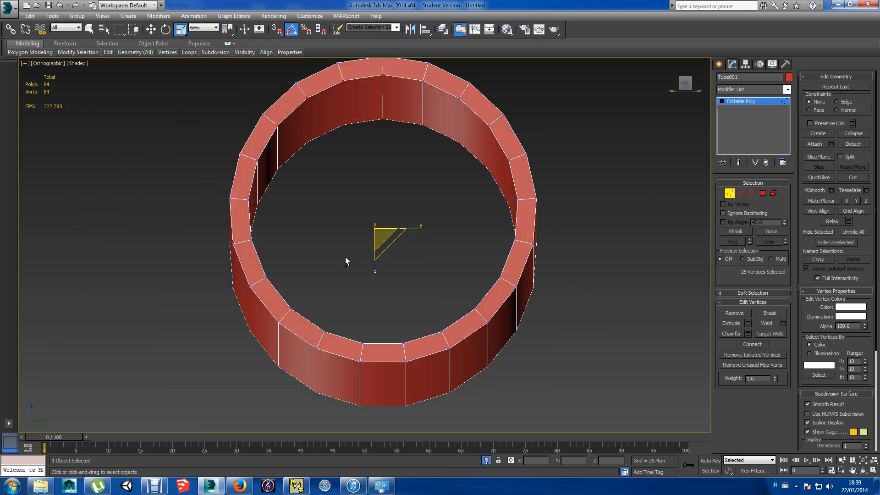
# Add the four missing inner-edge vertices at the cylinder-side end of the barrel to the selection.
pyautogui.keyDown('ctrl'); pyautogui.click(424, 88); pyautogui.keyUp('ctrl')
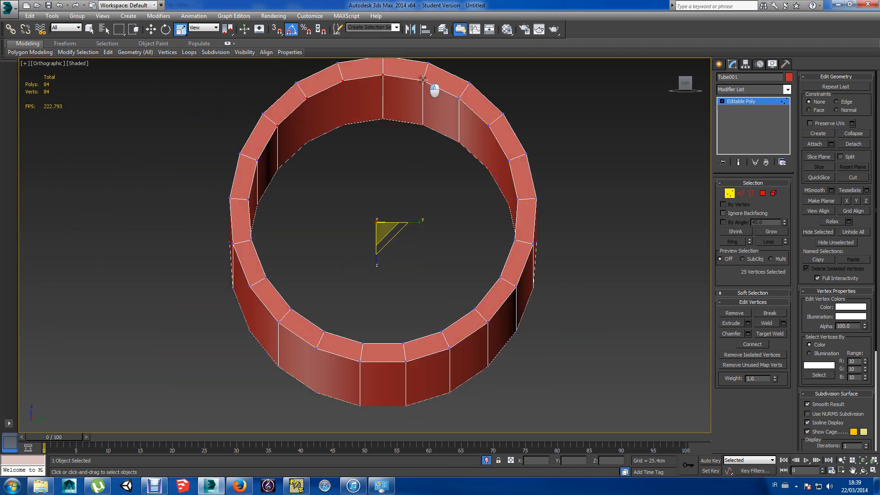
pyautogui.keyDown('ctrl'); pyautogui.click(458, 97); pyautogui.keyUp('ctrl')
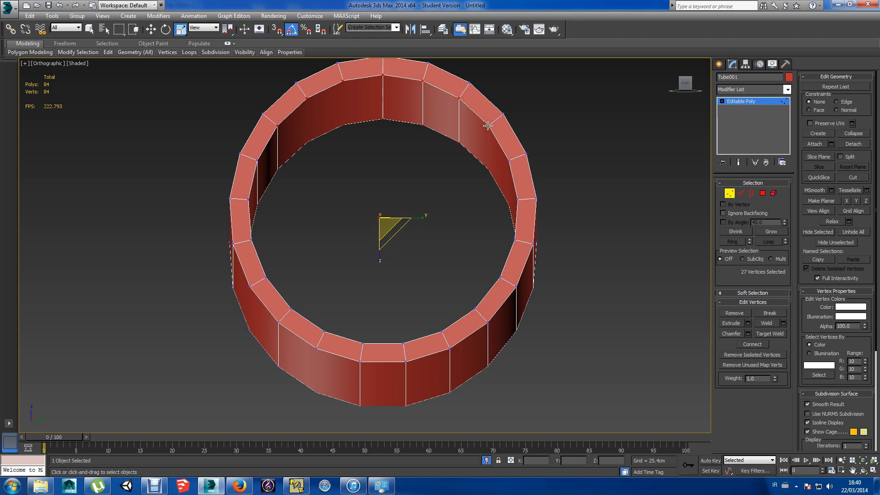
pyautogui.keyDown('ctrl'); pyautogui.click(487, 125); pyautogui.keyUp('ctrl')
pyautogui.keyDown('ctrl'); pyautogui.click(509, 161); pyautogui.keyUp('ctrl')
# Add the remaining inner-edge vertices around the barrel's muzzle end to the selection.
pyautogui.keyDown('alt'); pyautogui.moveTo(528, 194); pyautogui.dragTo(533, 198, button='middle'); pyautogui.keyUp('alt')
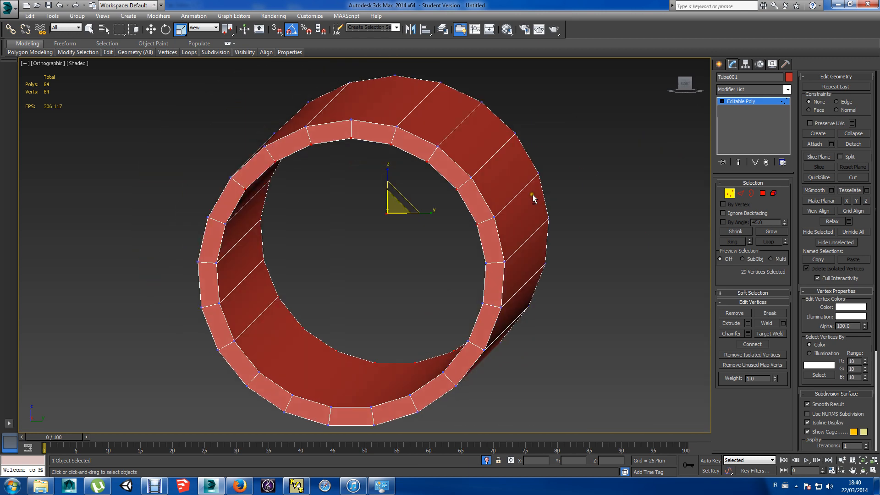
pyautogui.keyDown('ctrl'); pyautogui.click(486, 264); pyautogui.keyUp('ctrl')
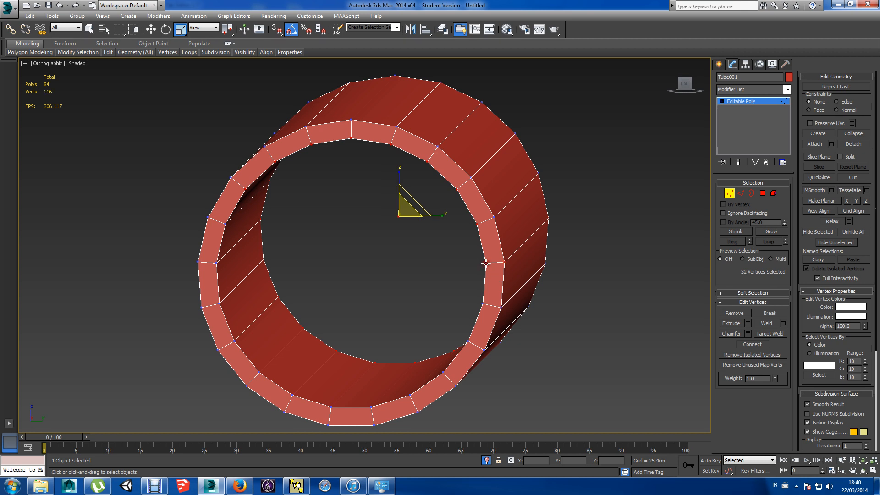
pyautogui.keyDown('ctrl'); pyautogui.click(481, 302); pyautogui.keyUp('ctrl')
pyautogui.keyDown('ctrl'); pyautogui.click(467, 341); pyautogui.keyUp('ctrl')
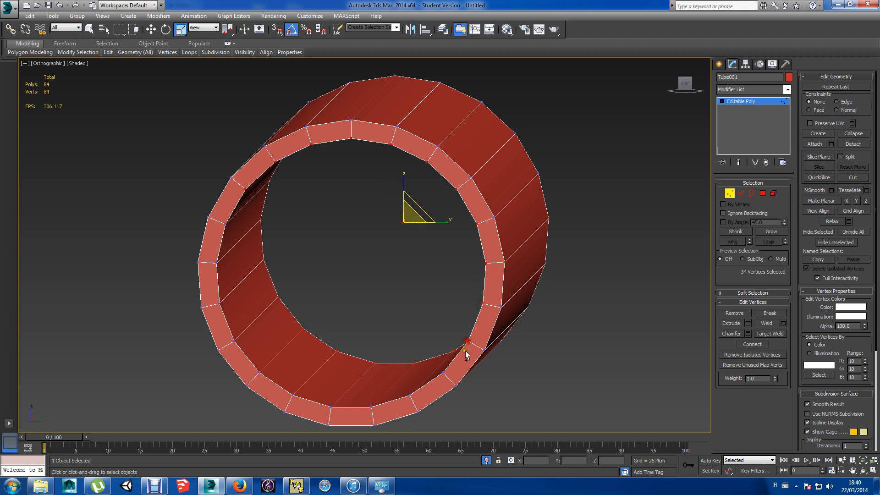
pyautogui.keyDown('ctrl'); pyautogui.click(445, 373); pyautogui.keyUp('ctrl')
pyautogui.keyDown('ctrl'); pyautogui.click(410, 394); pyautogui.keyUp('ctrl')
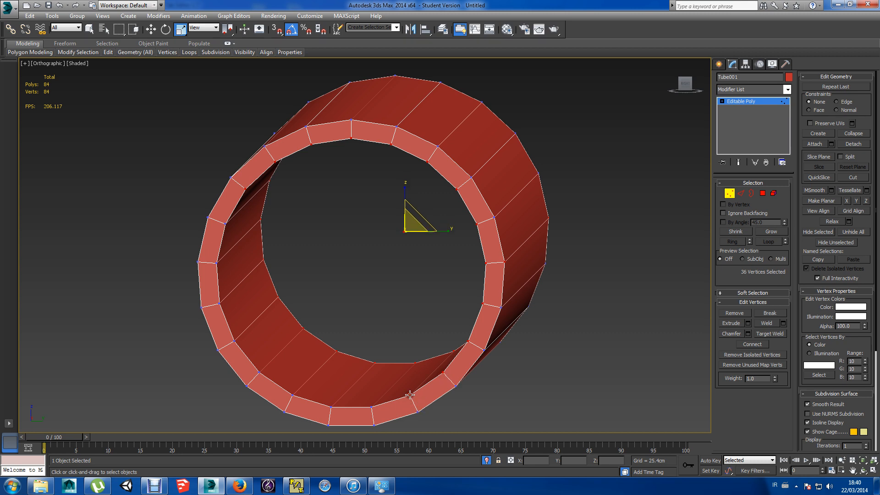
pyautogui.keyDown('ctrl'); pyautogui.click(369, 407); pyautogui.keyUp('ctrl')
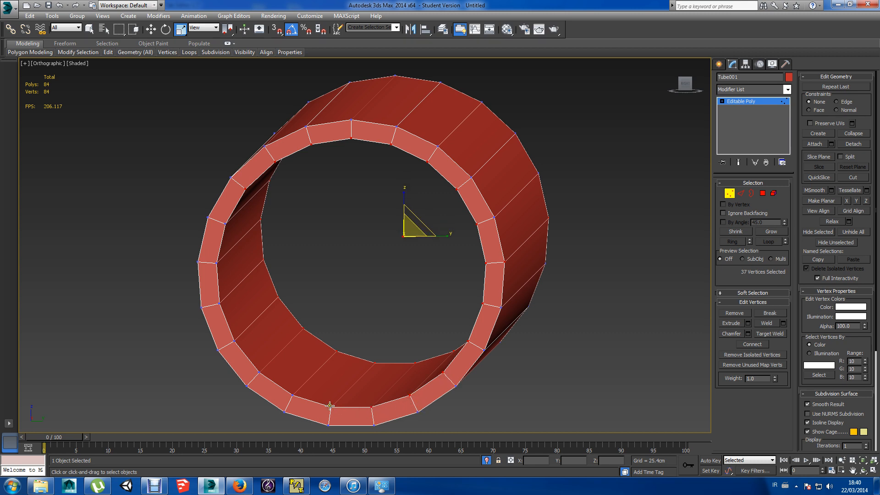
pyautogui.keyDown('ctrl'); pyautogui.click(329, 406); pyautogui.keyUp('ctrl')
pyautogui.keyDown('ctrl'); pyautogui.click(291, 395); pyautogui.keyUp('ctrl')
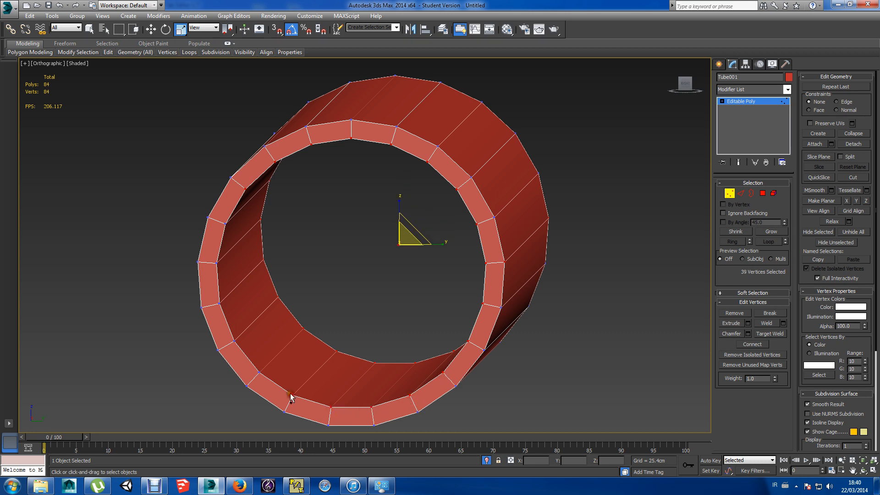
pyautogui.keyDown('ctrl'); pyautogui.click(257, 372); pyautogui.keyUp('ctrl')
pyautogui.keyDown('ctrl'); pyautogui.click(234, 340); pyautogui.keyUp('ctrl')
pyautogui.keyDown('ctrl'); pyautogui.click(219, 300); pyautogui.keyUp('ctrl')
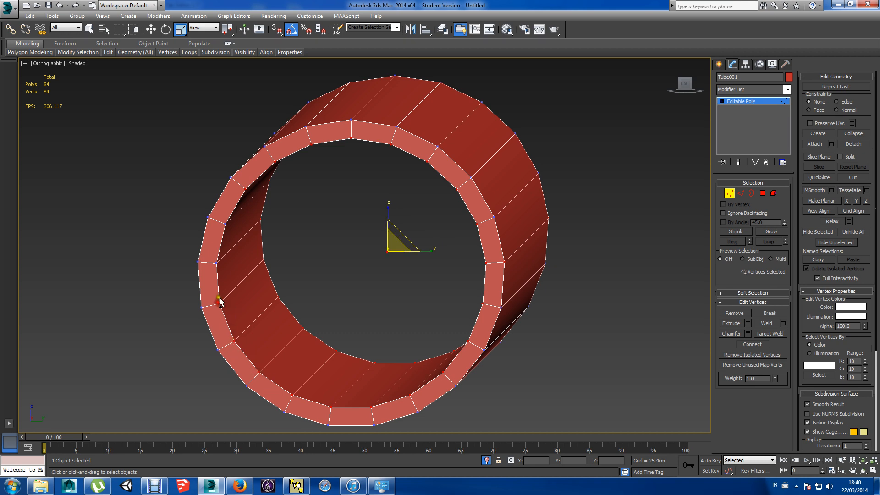
pyautogui.keyDown('ctrl'); pyautogui.click(217, 262); pyautogui.keyUp('ctrl')
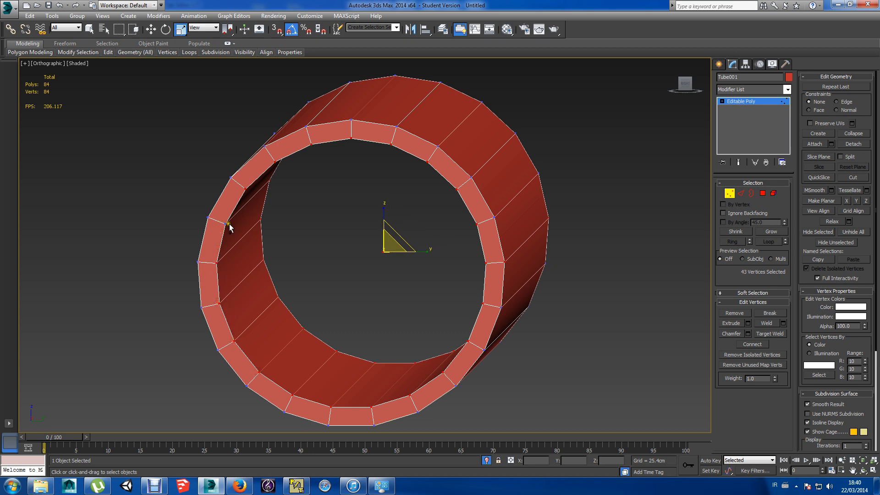
pyautogui.keyDown('ctrl'); pyautogui.click(226, 224); pyautogui.keyUp('ctrl')
# Remove the two stray outer vertices on the barrel's other end from the selection, leaving only inner-edge vertices.
pyautogui.keyDown('alt'); pyautogui.moveTo(390, 256); pyautogui.dragTo(559, 259, button='middle'); pyautogui.keyUp('alt')
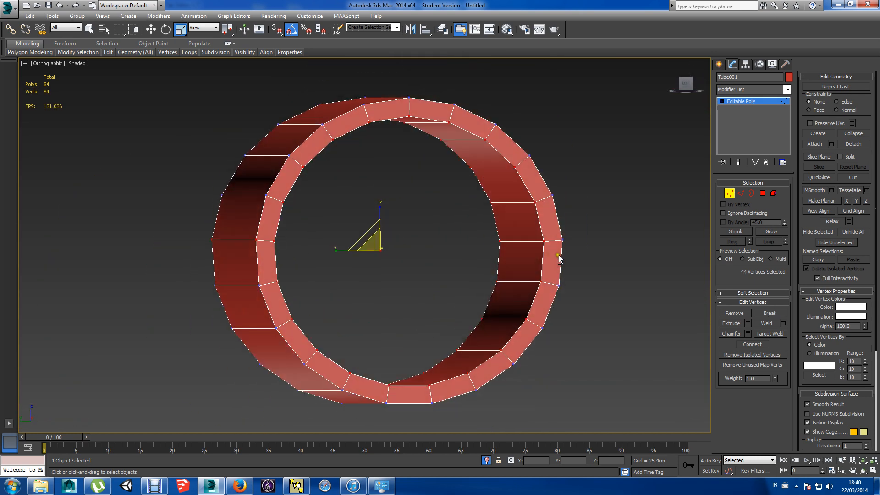
pyautogui.keyDown('alt'); pyautogui.moveTo(371, 245); pyautogui.dragTo(387, 283, button='middle'); pyautogui.keyUp('alt')
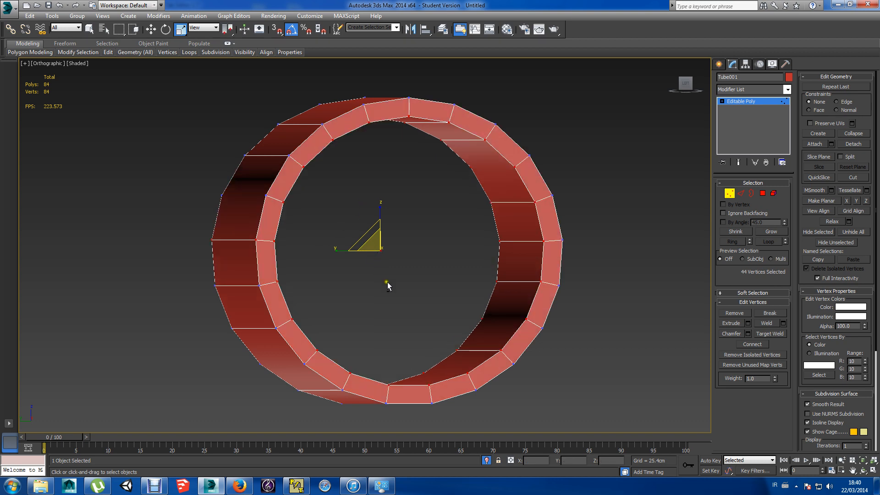
pyautogui.keyDown('alt'); pyautogui.click(256, 239); pyautogui.keyUp('alt')
pyautogui.keyDown('alt'); pyautogui.click(212, 239); pyautogui.keyUp('alt')
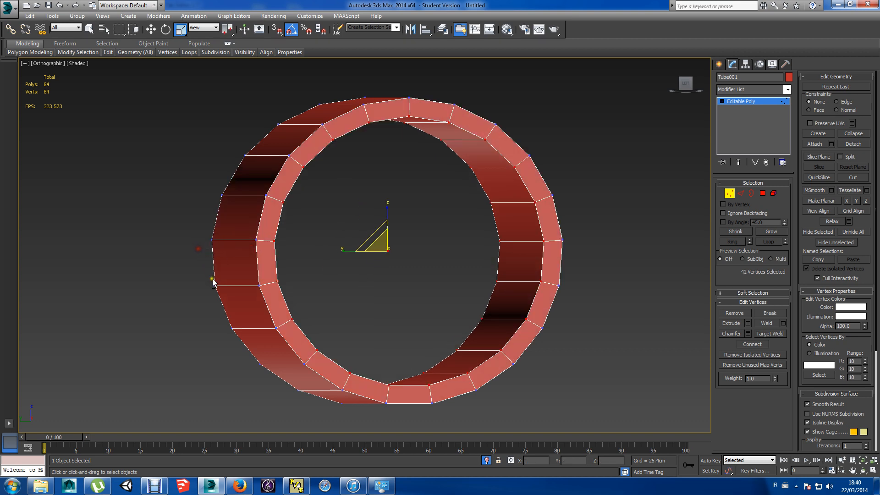
# Scale the selected inner vertices inward in the YZ plane to thicken the barrel wall evenly.
pyautogui.keyDown('alt'); pyautogui.moveTo(250, 310); pyautogui.dragTo(420, 313, button='middle'); pyautogui.keyUp('alt')
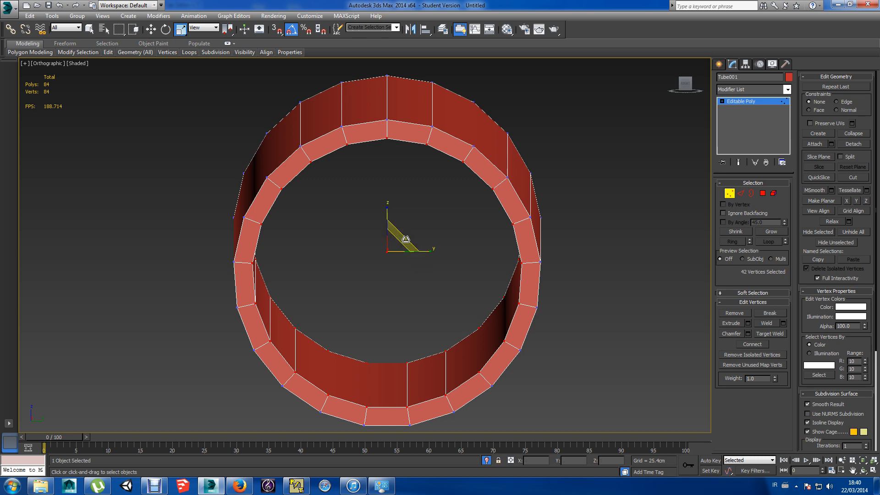
pyautogui.moveTo(405, 239); pyautogui.dragTo(400, 251)
pyautogui.keyDown('alt'); pyautogui.moveTo(400, 252); pyautogui.dragTo(488, 292, button='middle'); pyautogui.keyUp('alt')
pyautogui.scroll(-3, 459, 279)
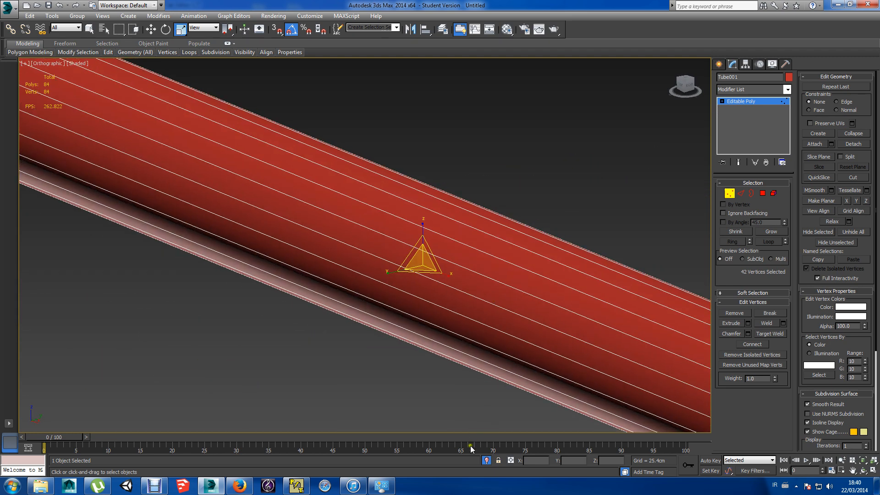
# End the barrel's isolation and move the whole barrel element sideways to about Y -10.7 cm, centring it on the frame.
pyautogui.click(485, 460)
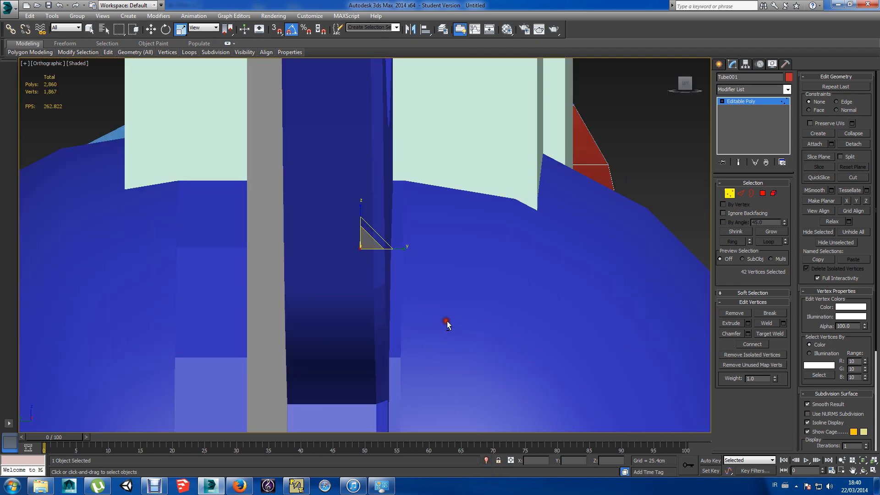
pyautogui.keyDown('alt'); pyautogui.moveTo(446, 320); pyautogui.dragTo(338, 310, button='middle'); pyautogui.keyUp('alt')
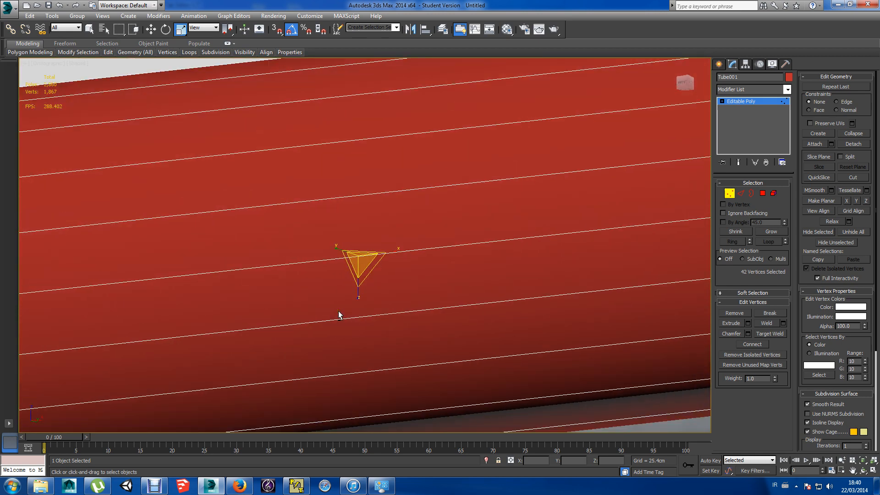
pyautogui.scroll(-5, 338, 310)
pyautogui.keyDown('alt'); pyautogui.moveTo(456, 318); pyautogui.dragTo(399, 325, button='middle'); pyautogui.keyUp('alt')
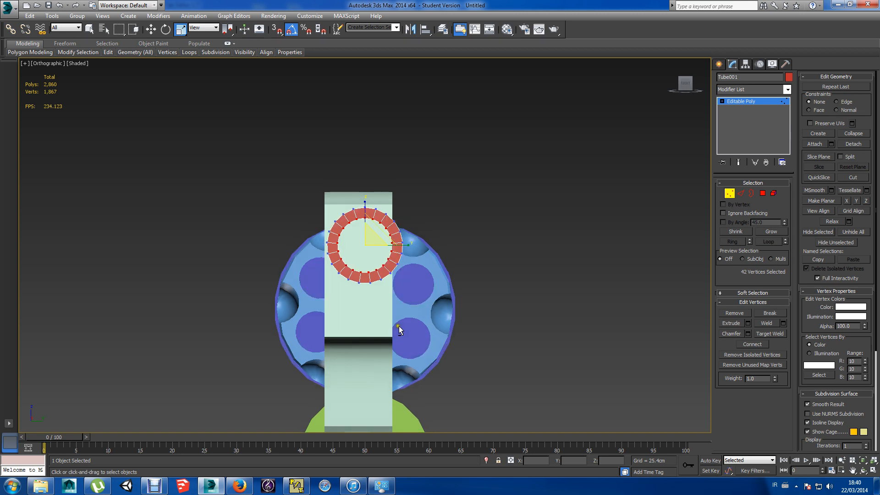
pyautogui.press('w')
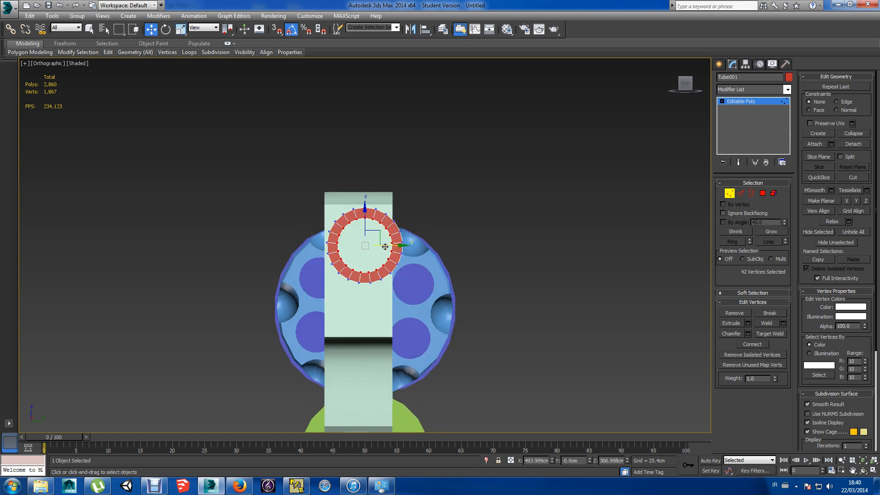
pyautogui.moveTo(389, 246); pyautogui.dragTo(386, 246)
pyautogui.click(773, 192)
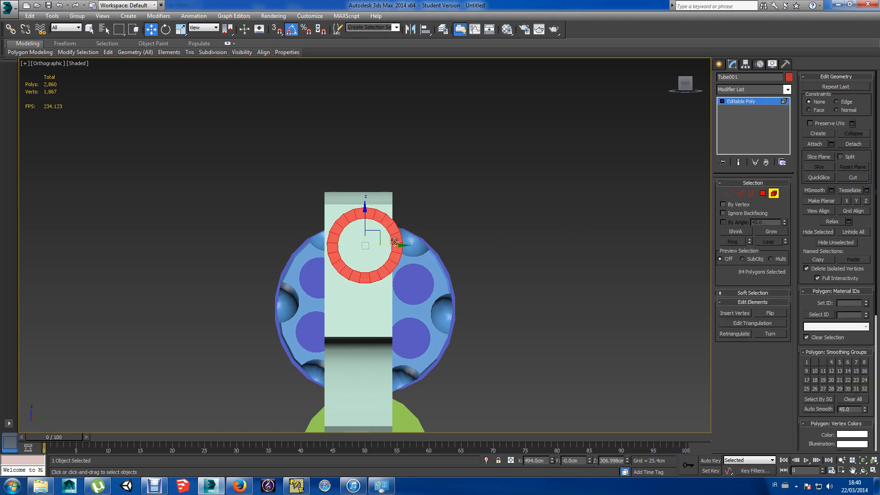
pyautogui.moveTo(392, 244); pyautogui.dragTo(383, 246)
# Isolate the barrel, select all vertices at its cylinder-side end and restore the full revolver.
pyautogui.keyDown('alt'); pyautogui.moveTo(383, 246); pyautogui.dragTo(439, 260, button='middle'); pyautogui.keyUp('alt')
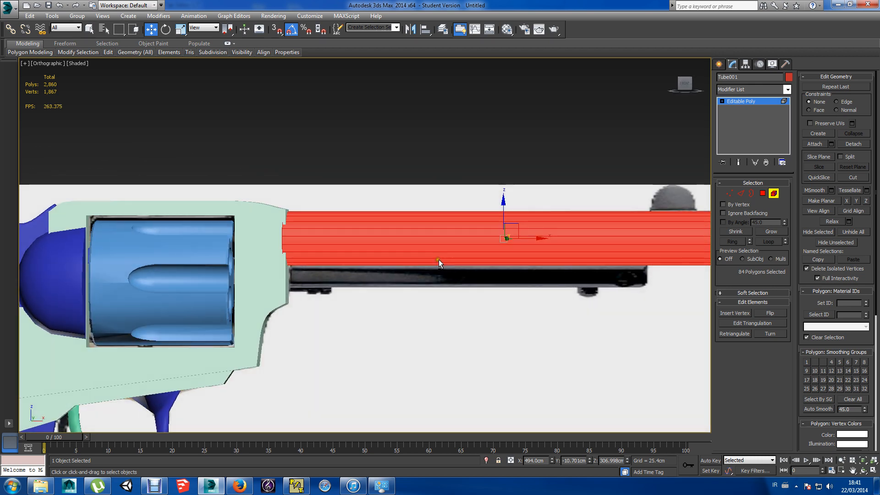
pyautogui.scroll(-2, 439, 260)
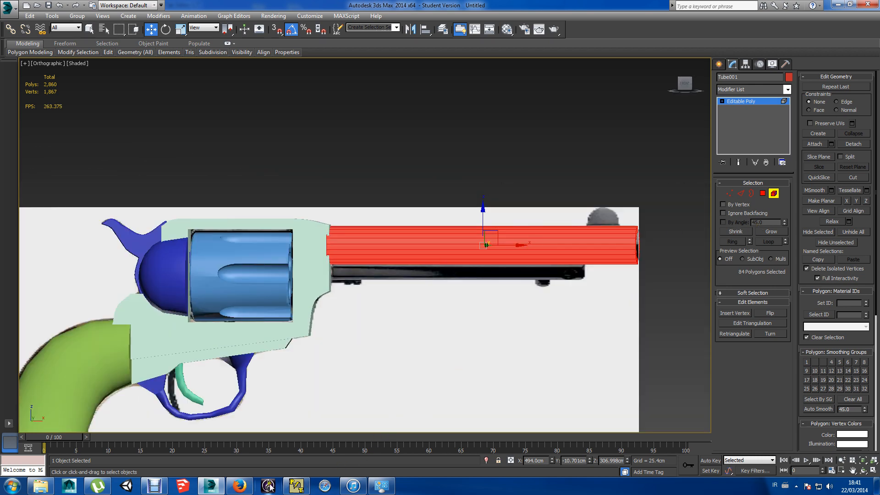
pyautogui.click(485, 461)
pyautogui.click(729, 193)
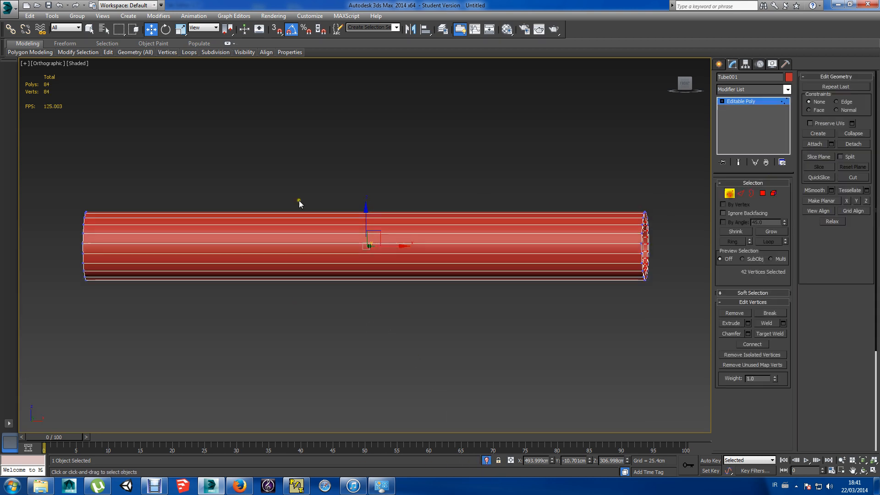
pyautogui.moveTo(103, 192); pyautogui.dragTo(34, 378)
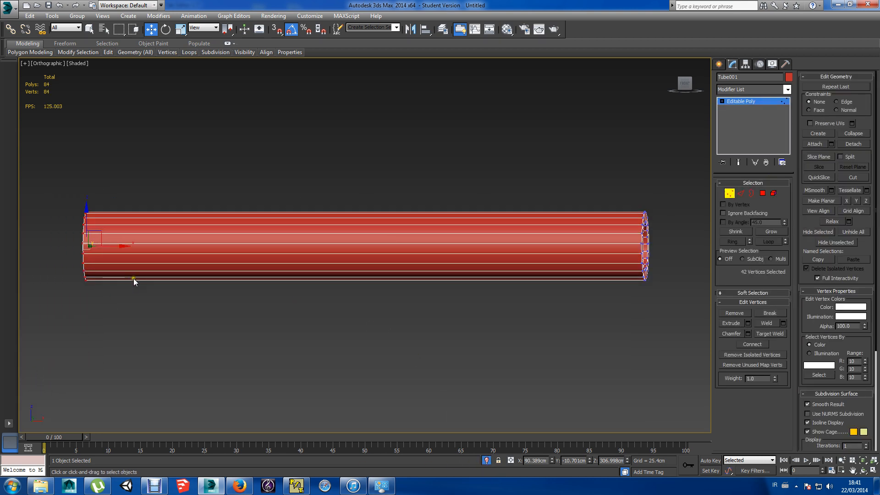
pyautogui.click(480, 460)
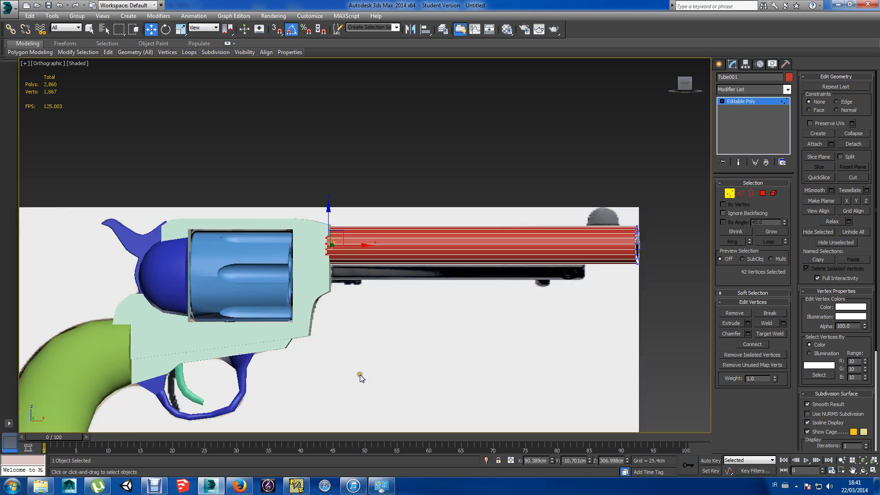
# Extend the barrel's selected end along X to the front edge of the frame's cylinder opening, at about X 1.6 cm.
pyautogui.moveTo(353, 243); pyautogui.dragTo(319, 245)
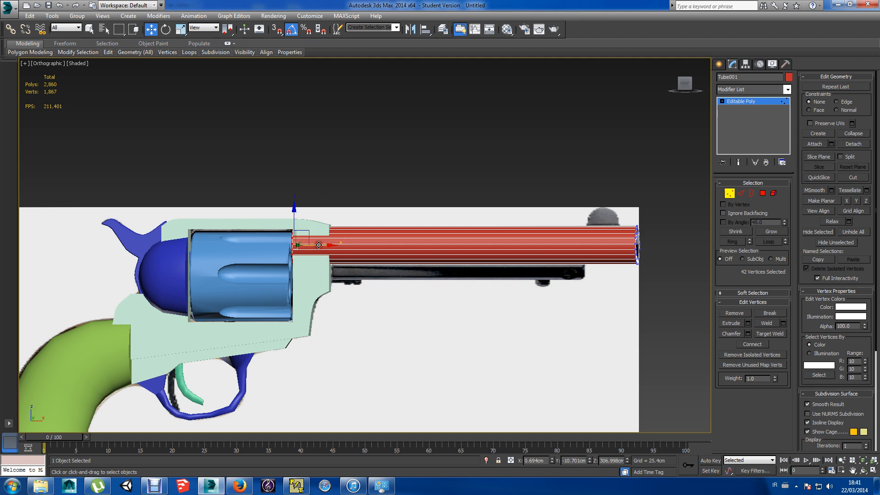
pyautogui.press('z')
pyautogui.keyDown('alt'); pyautogui.moveTo(372, 314); pyautogui.dragTo(401, 318, button='middle'); pyautogui.keyUp('alt')
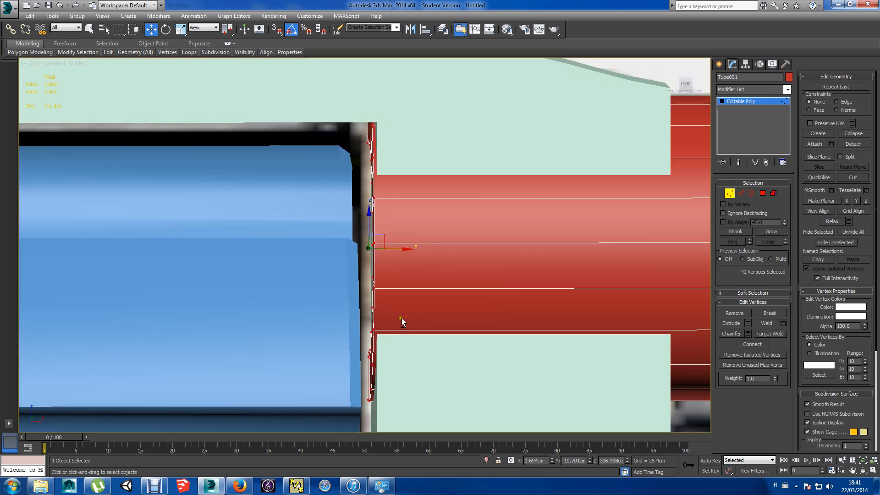
pyautogui.moveTo(397, 250); pyautogui.dragTo(400, 249)
pyautogui.scroll(-3, 427, 310)
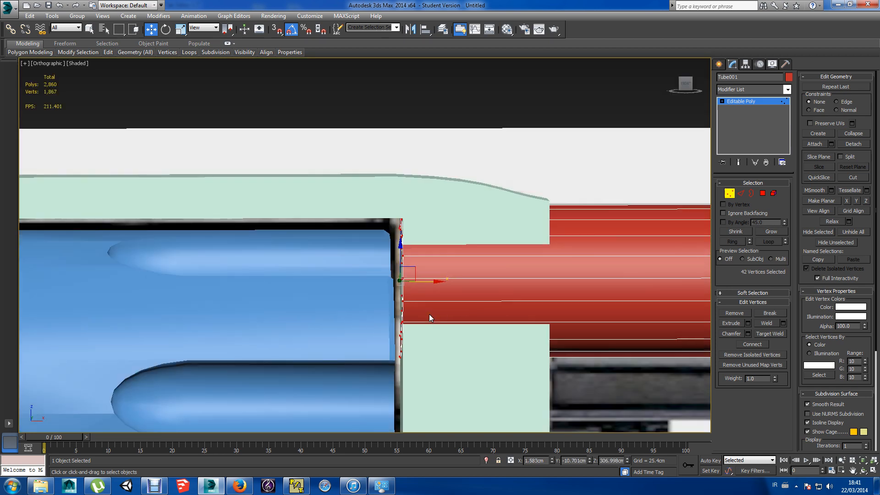
pyautogui.scroll(-4, 428, 315)
pyautogui.keyDown('alt'); pyautogui.moveTo(429, 315); pyautogui.dragTo(461, 321, button='middle'); pyautogui.keyUp('alt')
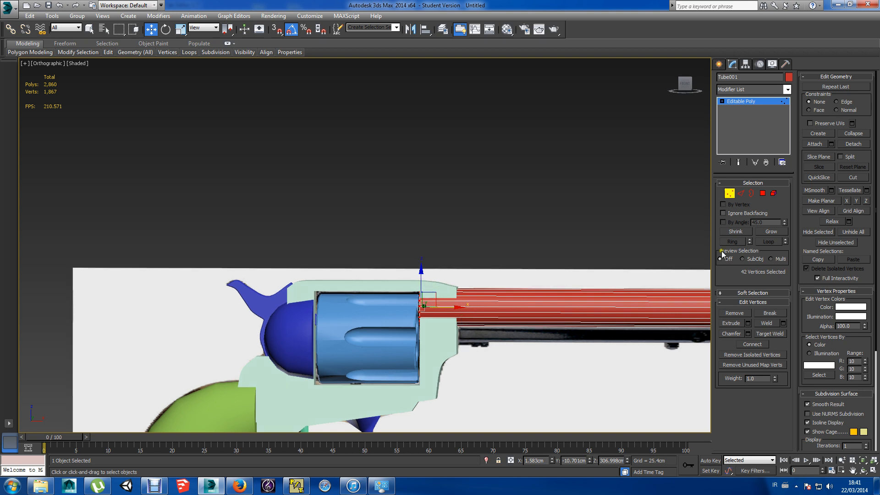
pyautogui.click(773, 193)
pyautogui.click(492, 296)
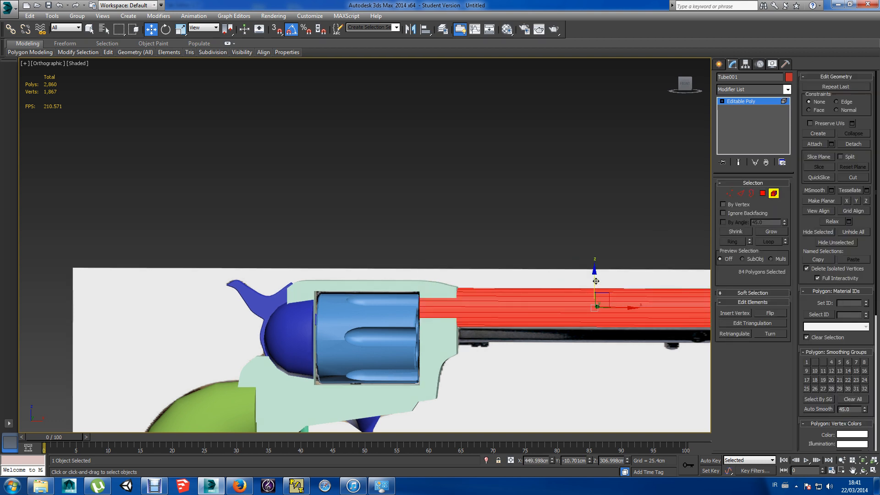
pyautogui.keyDown('shift'); pyautogui.moveTo(595, 280); pyautogui.dragTo(592, 319); pyautogui.keyUp('shift')
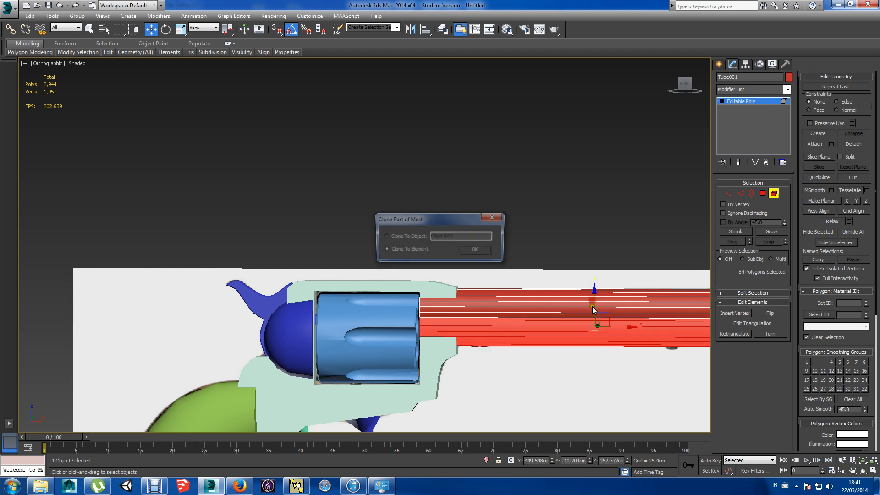
pyautogui.click(493, 217)
pyautogui.hotkey('ctrl', 'z')
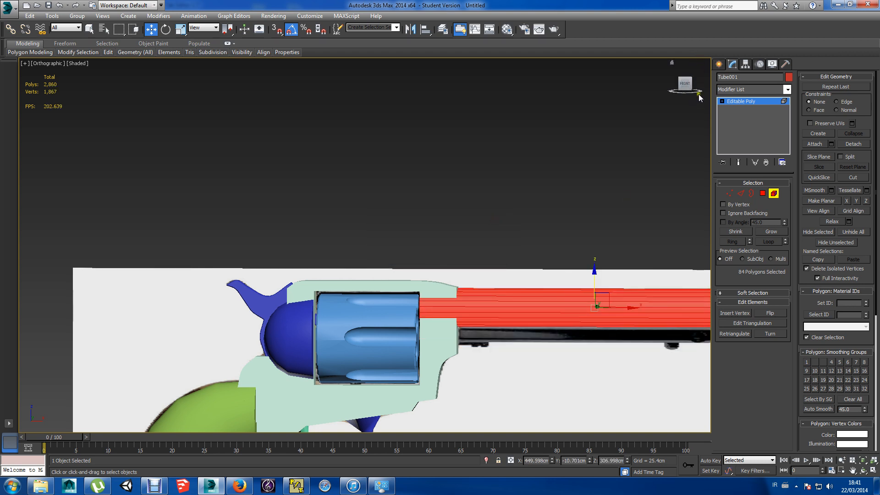
# Leave element editing and clone the barrel object as one Copy about 41 cm lower, over the rod beneath it.
pyautogui.click(718, 64)
pyautogui.click(642, 194)
pyautogui.click(622, 315)
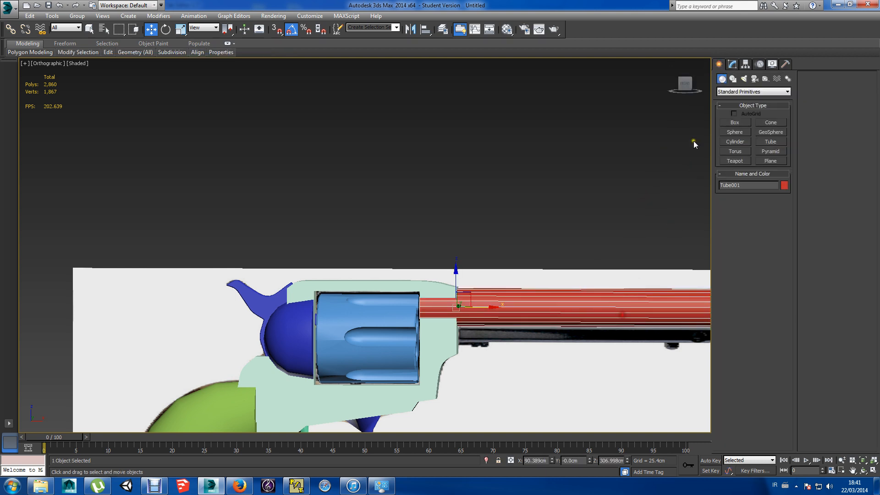
pyautogui.keyDown('shift'); pyautogui.moveTo(456, 278); pyautogui.dragTo(452, 293); pyautogui.keyUp('shift')
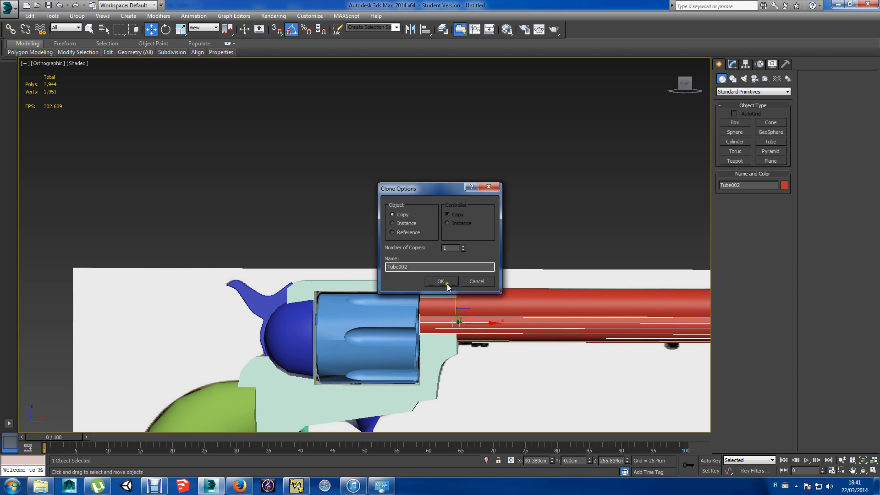
pyautogui.click(441, 281)
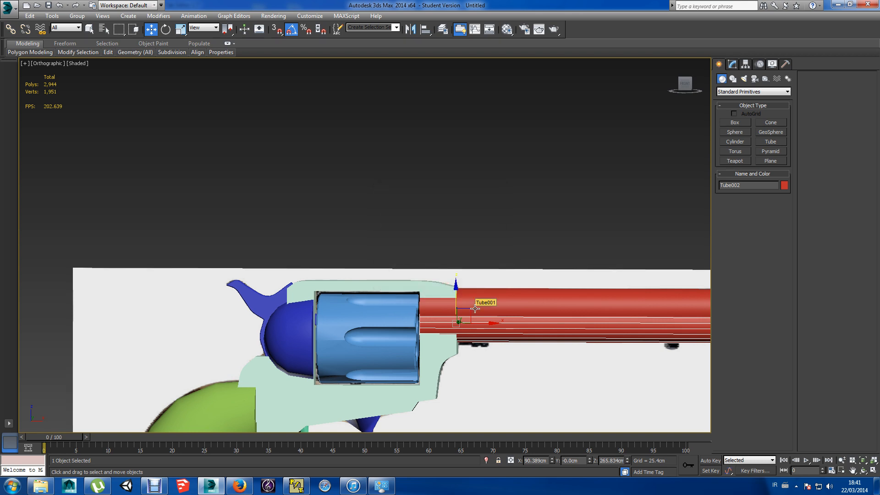
# Scale the barrel copy uniformly down to about 59%, thinning it to match the rod beneath the barrel.
pyautogui.press('r')
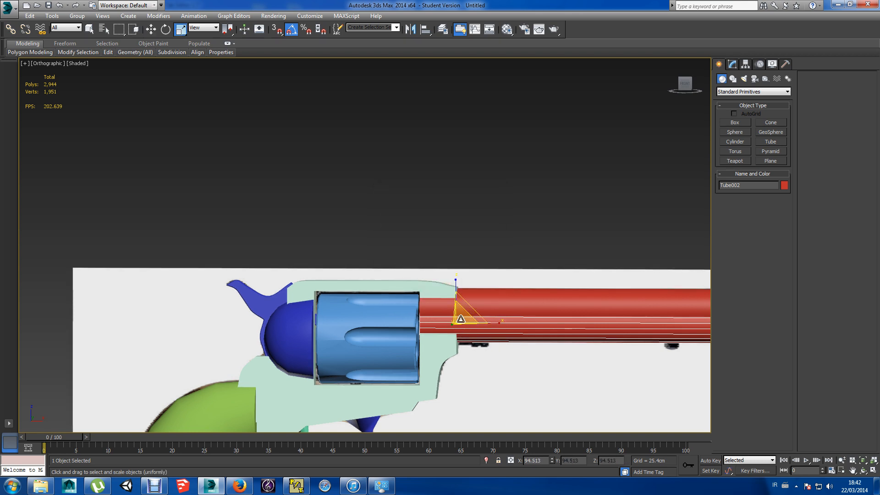
pyautogui.click(682, 84)
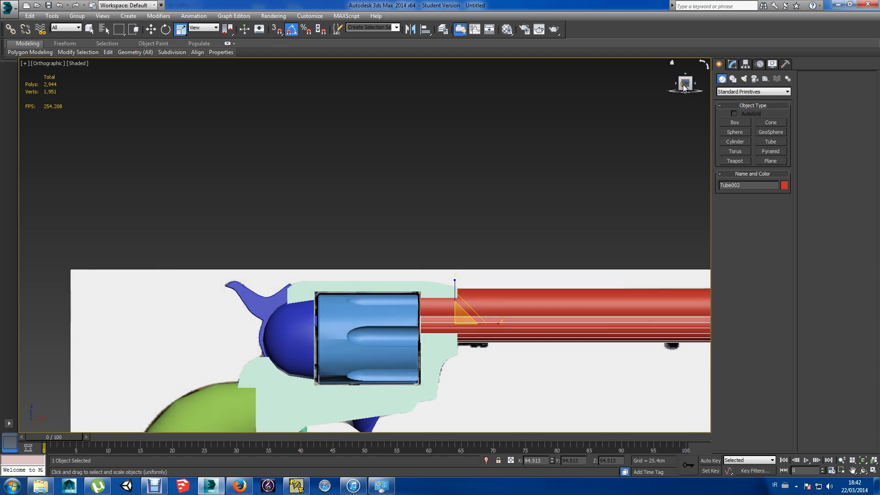
pyautogui.moveTo(463, 318)
pyautogui.mouseDown()
pyautogui.moveTo(450, 328)
pyautogui.moveTo(452, 306)
pyautogui.mouseUp()
pyautogui.press('w')
pyautogui.moveTo(515, 376)
pyautogui.keyDown('alt'); pyautogui.mouseDown(button='middle')
pyautogui.moveTo(423, 375)
pyautogui.moveTo(498, 373)
pyautogui.mouseUp(button='middle'); pyautogui.keyUp('alt')
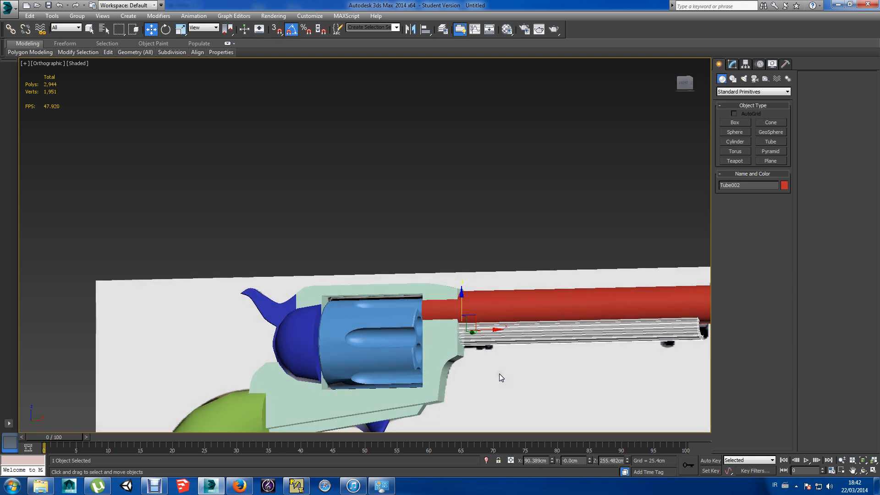
pyautogui.press('f')
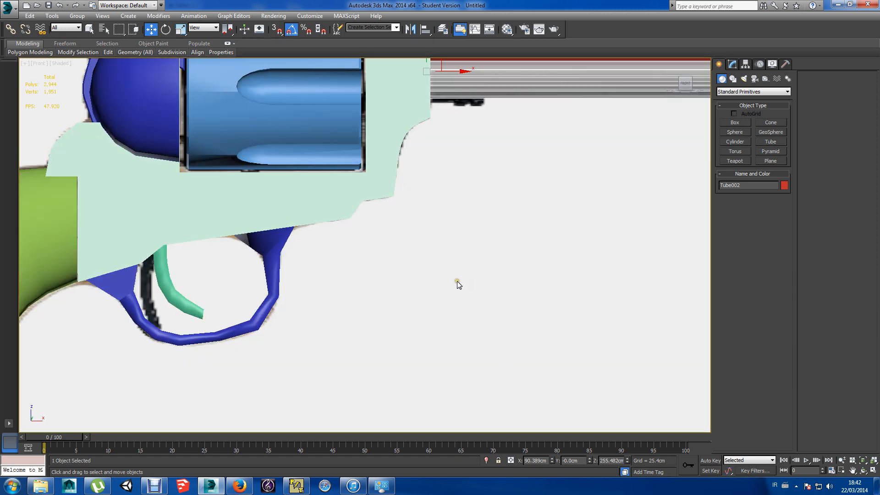
pyautogui.press('z')
pyautogui.press('e')
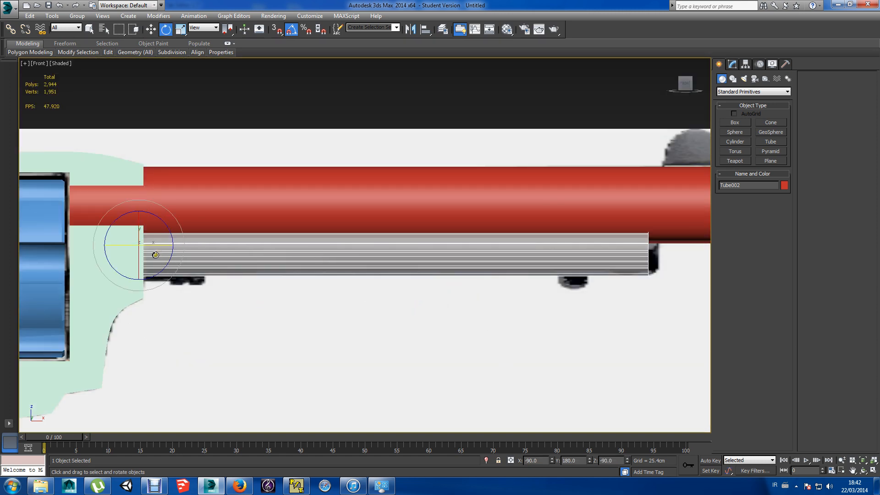
pyautogui.press('r')
pyautogui.moveTo(149, 239)
pyautogui.mouseDown()
pyautogui.moveTo(156, 246)
pyautogui.moveTo(144, 242)
pyautogui.moveTo(137, 251)
pyautogui.mouseUp()
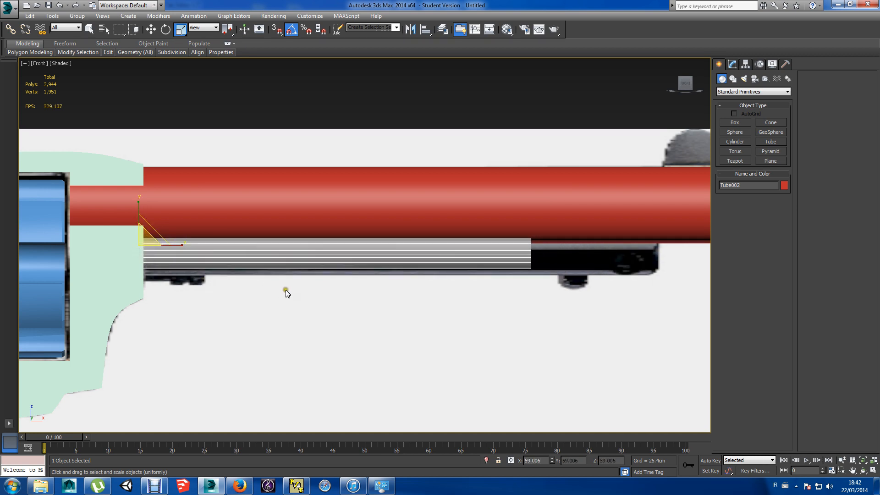
# Move the scaled rod down to about Z 239.6 cm, just beneath the barrel.
pyautogui.scroll(-3, 285, 290)
pyautogui.keyDown('alt'); pyautogui.moveTo(285, 290); pyautogui.dragTo(212, 295, button='middle'); pyautogui.keyUp('alt')
pyautogui.press('w')
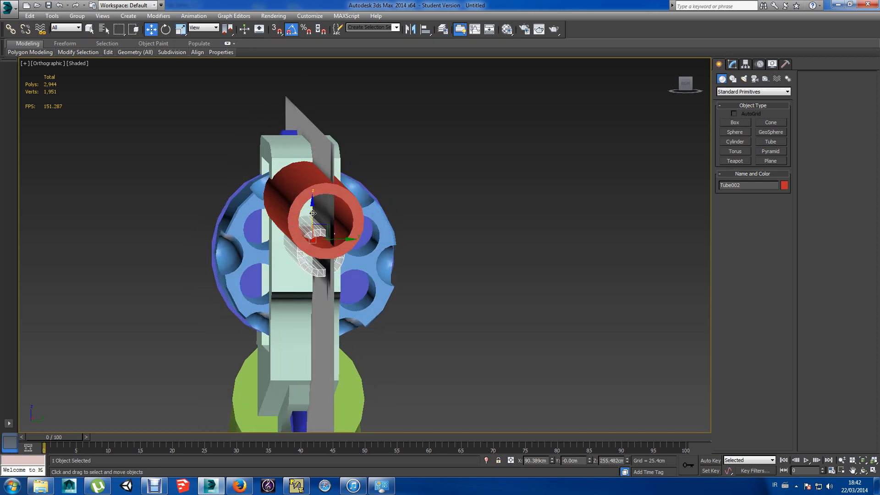
pyautogui.moveTo(312, 213); pyautogui.dragTo(309, 225)
pyautogui.keyDown('alt'); pyautogui.moveTo(366, 281); pyautogui.dragTo(441, 277, button='middle'); pyautogui.keyUp('alt')
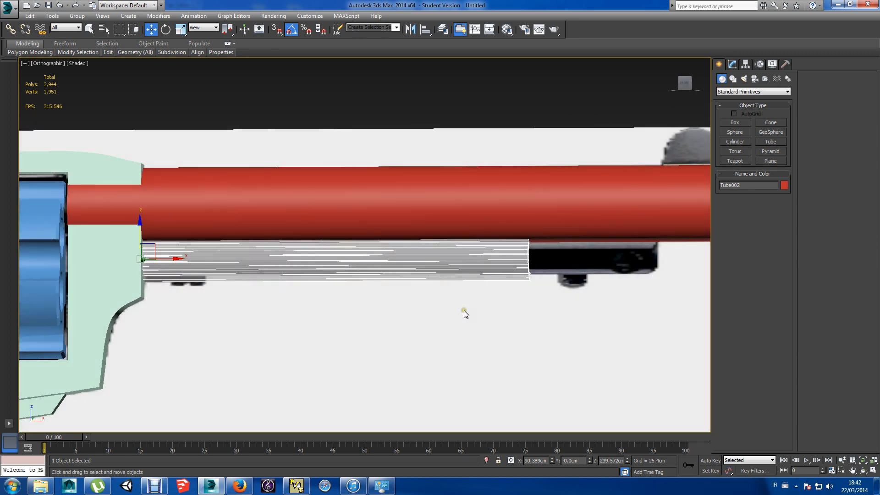
pyautogui.press('f')
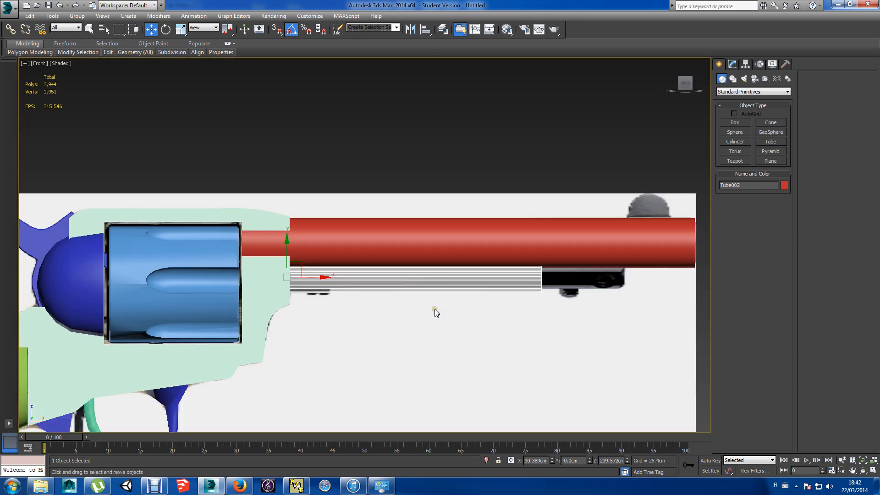
# Convert the rod to Editable Poly and extend its front-end vertices along X to about 757.4 cm, where the reference rod ends.
pyautogui.rightClick(527, 280)
pyautogui.moveTo(570, 364)
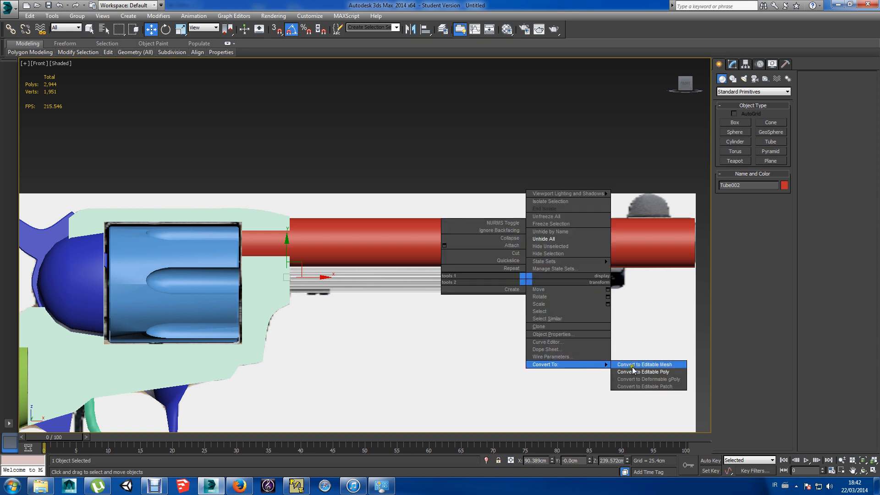
pyautogui.click(638, 371)
pyautogui.click(727, 192)
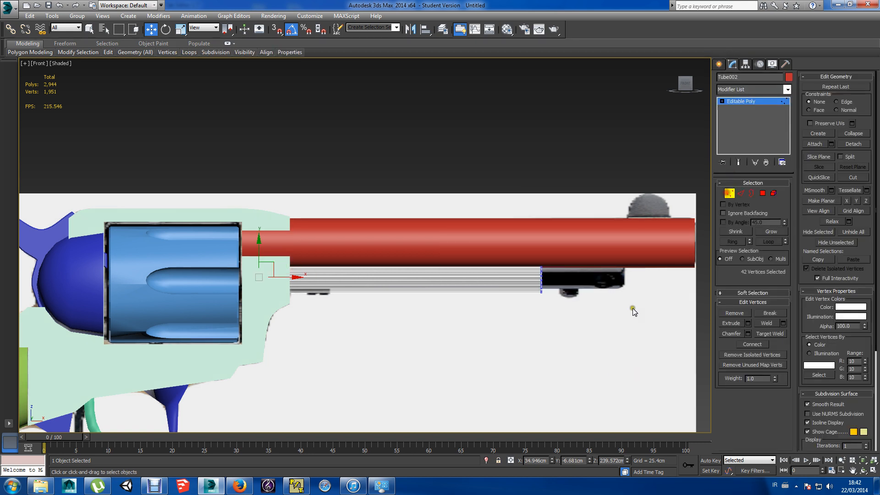
pyautogui.moveTo(562, 312); pyautogui.dragTo(522, 227)
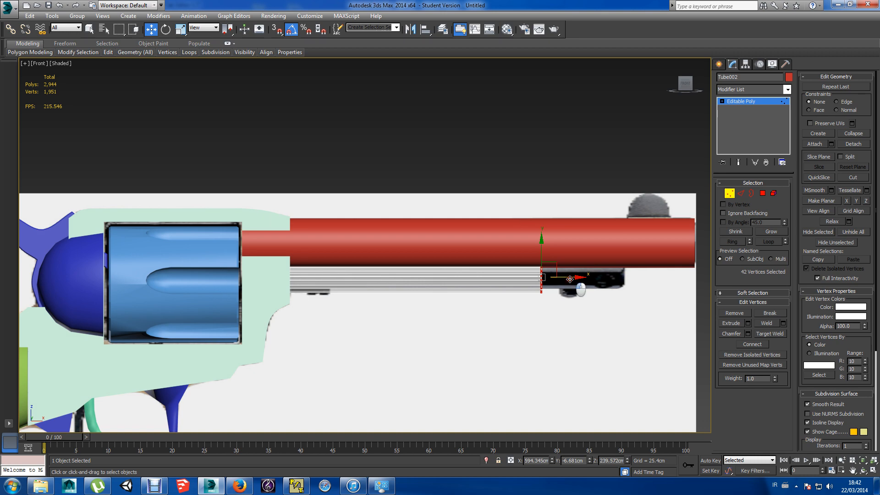
pyautogui.moveTo(570, 279); pyautogui.dragTo(644, 286)
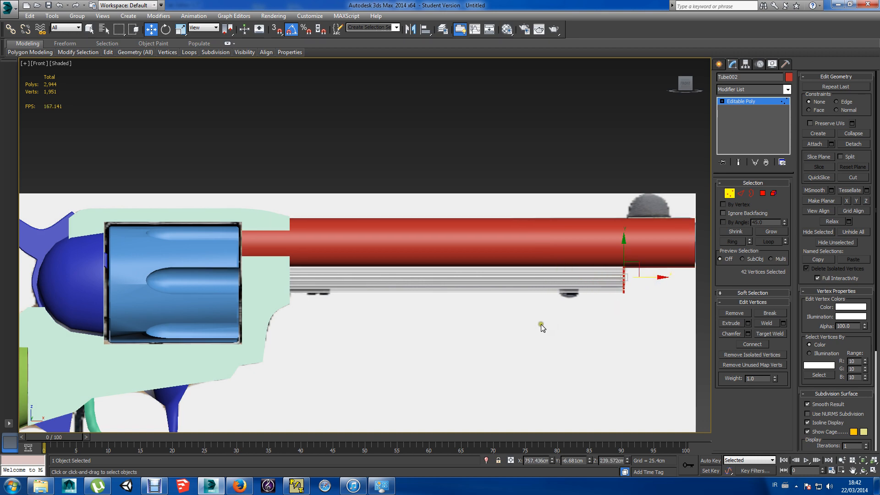
pyautogui.scroll(-3, 542, 325)
pyautogui.keyDown('alt'); pyautogui.moveTo(542, 326); pyautogui.dragTo(522, 330, button='middle'); pyautogui.keyUp('alt')
pyautogui.keyDown('alt'); pyautogui.moveTo(457, 341); pyautogui.dragTo(440, 296, button='middle'); pyautogui.keyUp('alt')
pyautogui.moveTo(395, 267); pyautogui.dragTo(435, 292, button='middle')
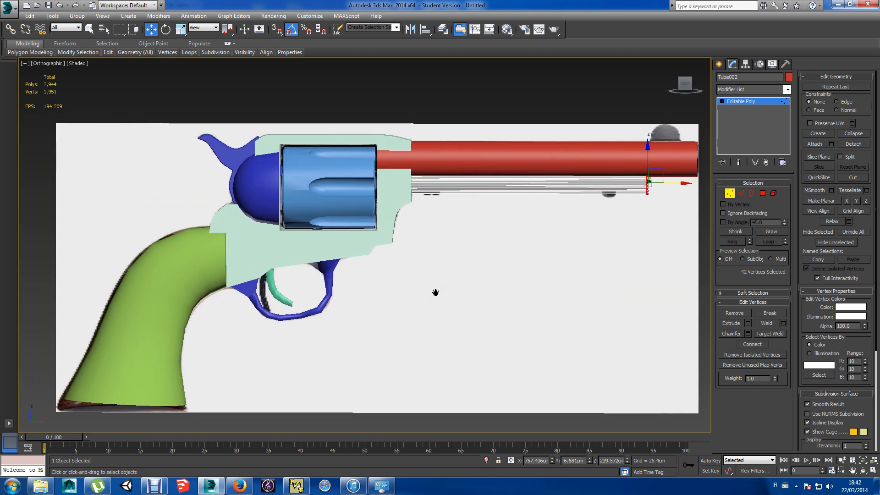
pyautogui.click(491, 255)
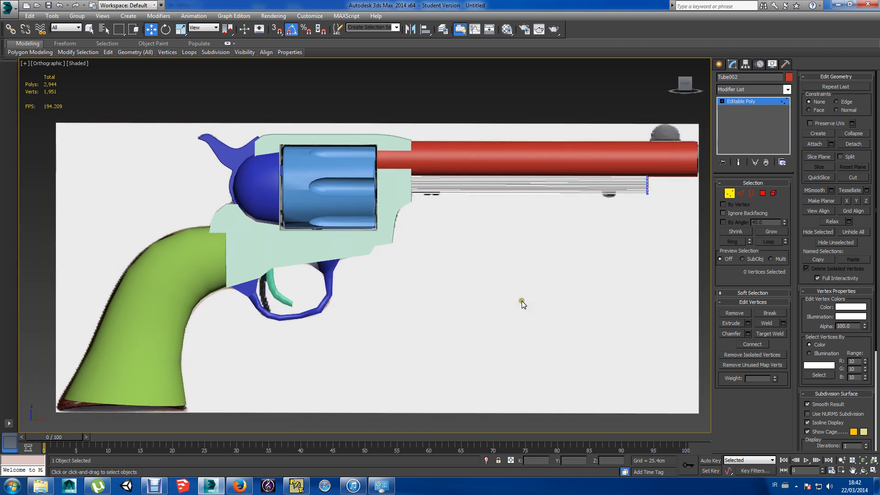
pyautogui.moveTo(516, 299); pyautogui.dragTo(532, 287, button='middle')
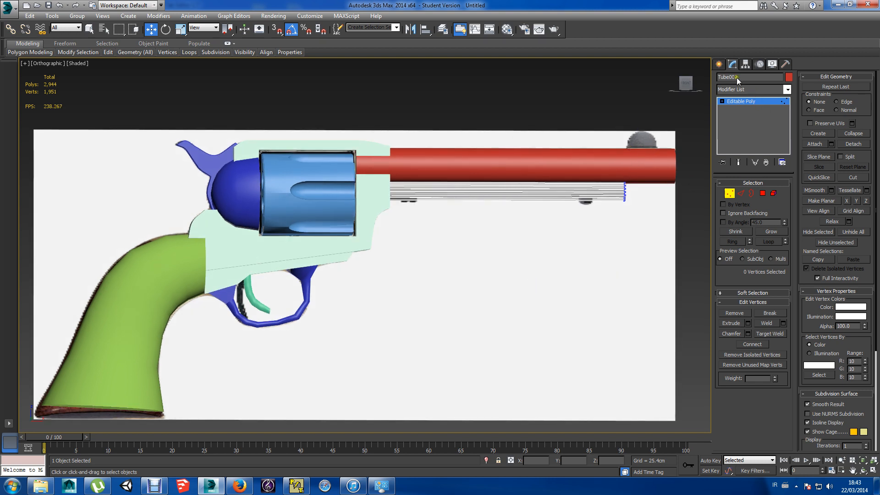
pyautogui.click(719, 64)
pyautogui.click(735, 141)
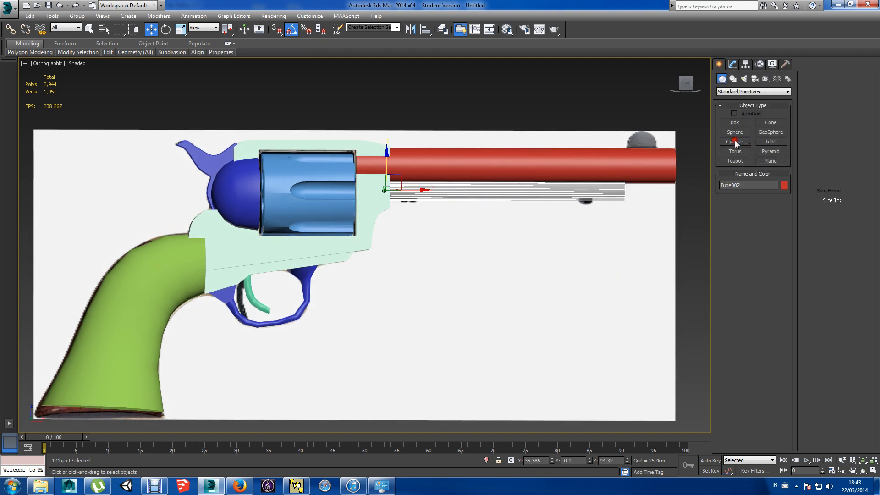
pyautogui.moveTo(640, 146); pyautogui.dragTo(655, 153)
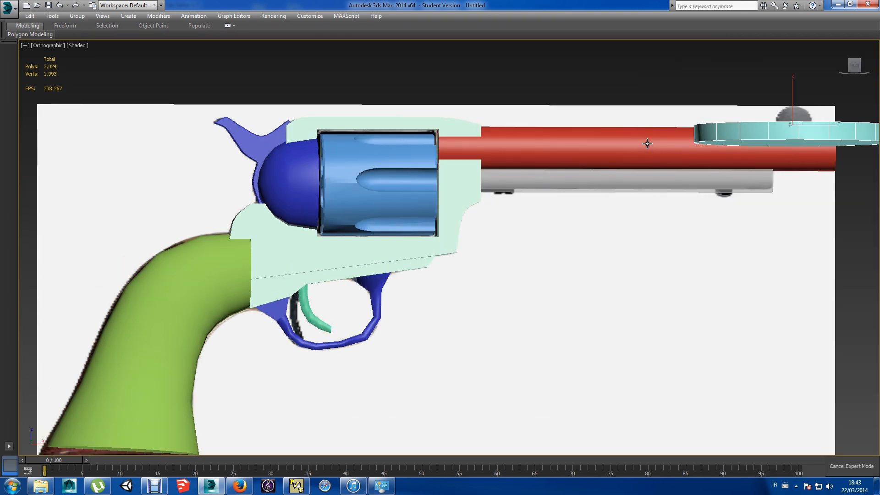
pyautogui.hotkey('ctrl', 'z')
# Draw a thin cylinder over the reference front sight in the Front view.
pyautogui.press('f')
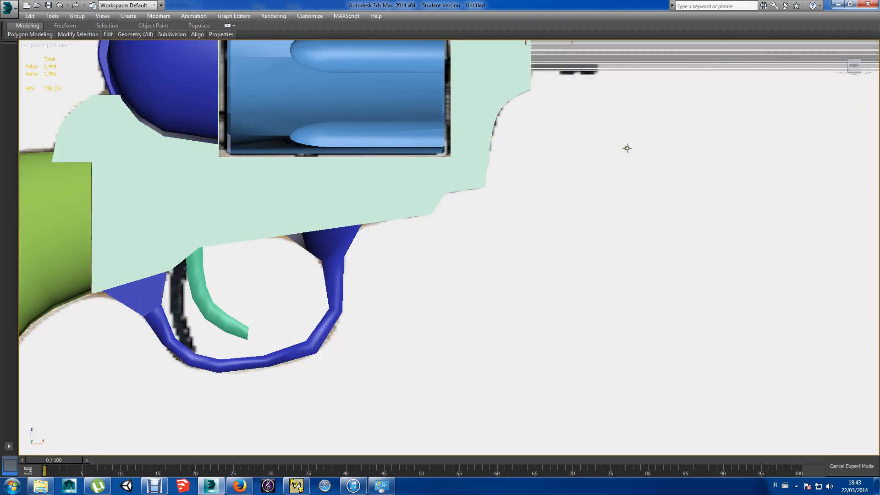
pyautogui.scroll(-5, 627, 148)
pyautogui.moveTo(627, 144); pyautogui.dragTo(582, 170, button='middle')
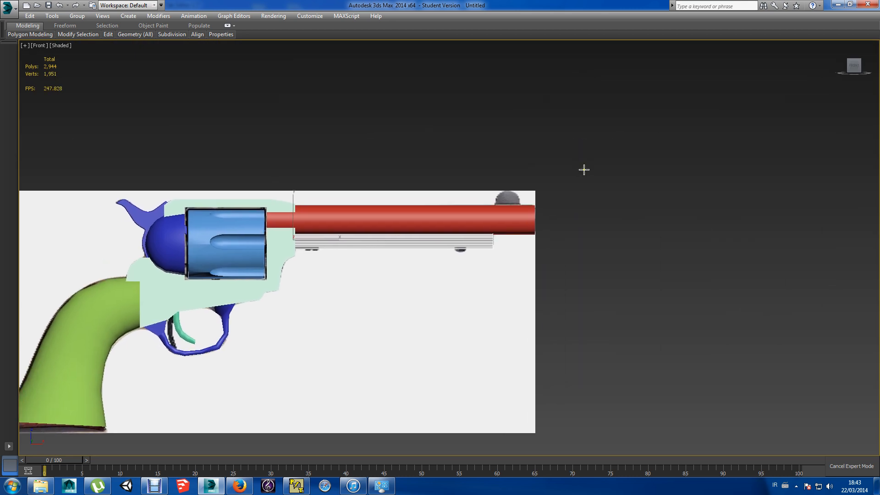
pyautogui.moveTo(510, 203); pyautogui.dragTo(512, 190)
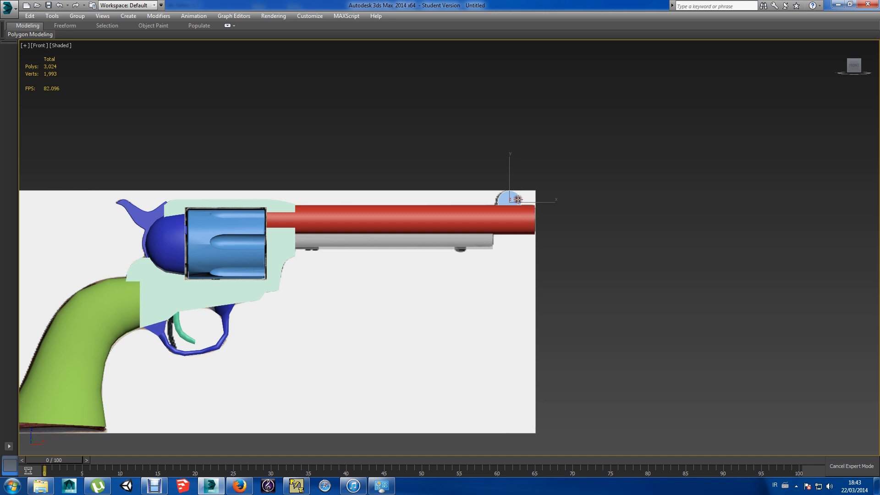
pyautogui.press('z')
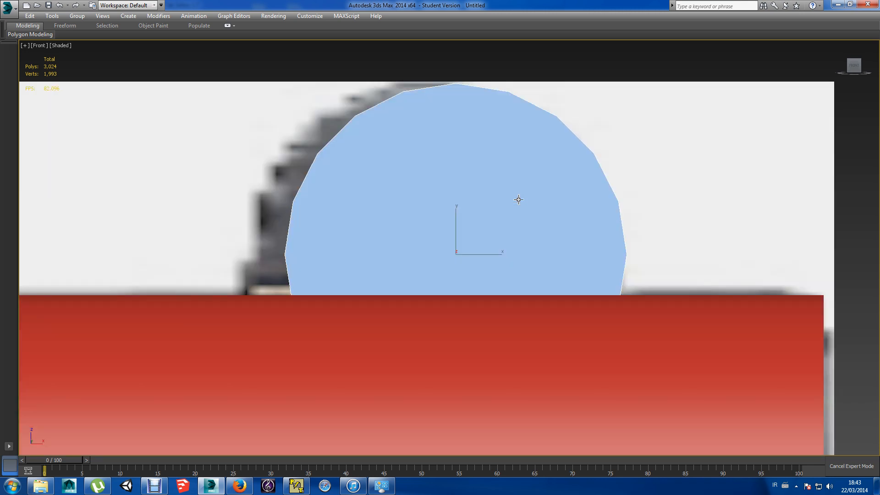
pyautogui.scroll(-3, 518, 199)
# Convert the sight cylinder to Editable Poly and move it back along X to about 805.1 cm, centring it on the reference sight.
pyautogui.press('w')
pyautogui.rightClick(532, 228)
pyautogui.moveTo(595, 315)
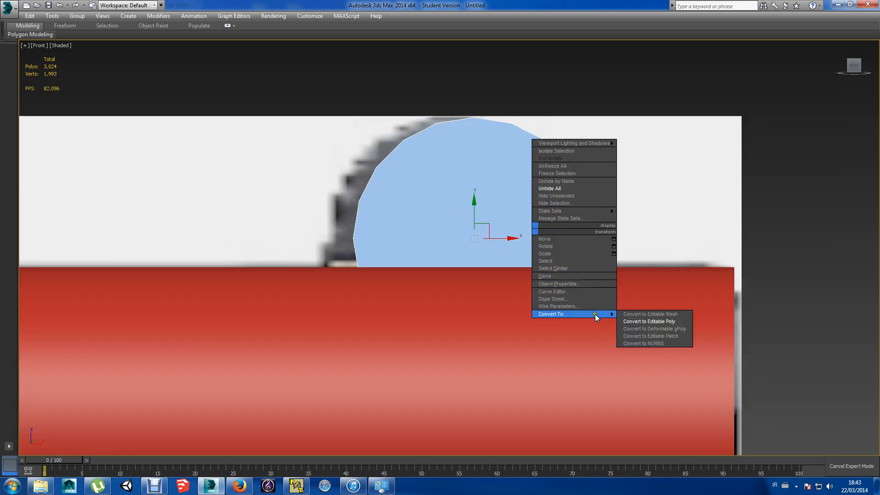
pyautogui.click(644, 321)
pyautogui.moveTo(501, 238); pyautogui.dragTo(481, 237)
pyautogui.scroll(-3, 480, 236)
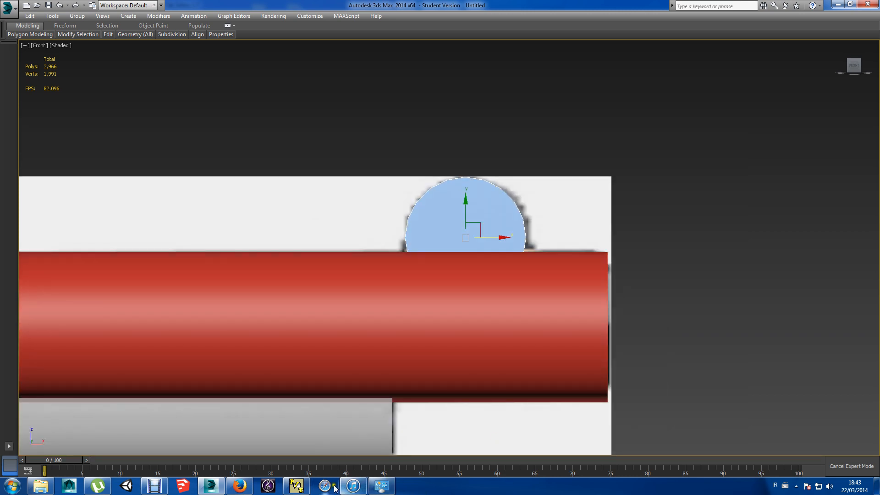
# Make the sight cylinder see-through and leave Expert Mode to restore the full interface.
pyautogui.hotkey('alt', 'x')
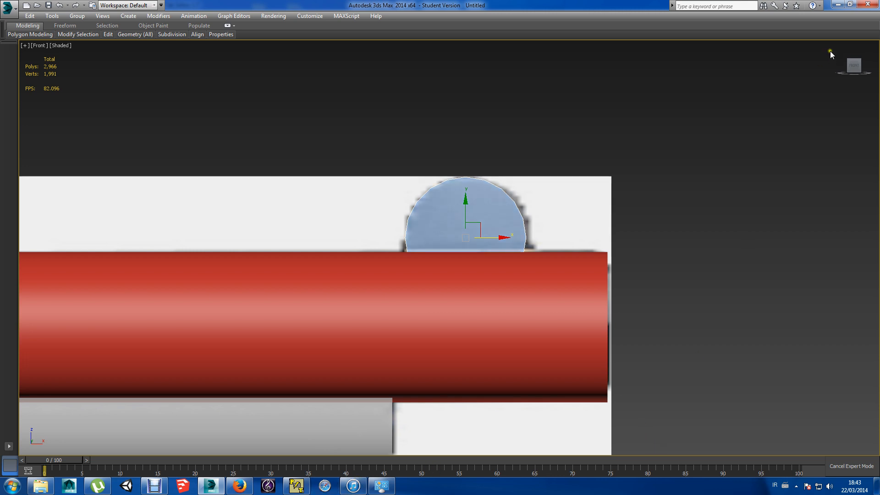
pyautogui.click(850, 4)
pyautogui.click(776, 93)
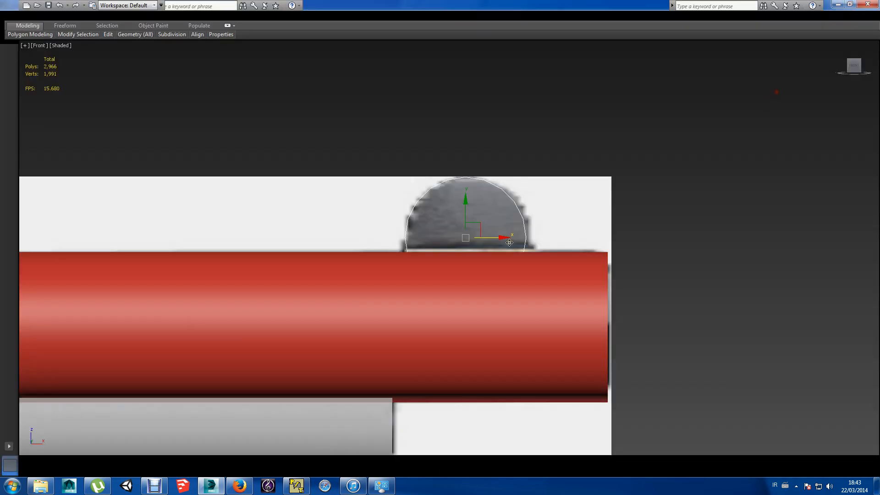
pyautogui.rightClick(496, 229)
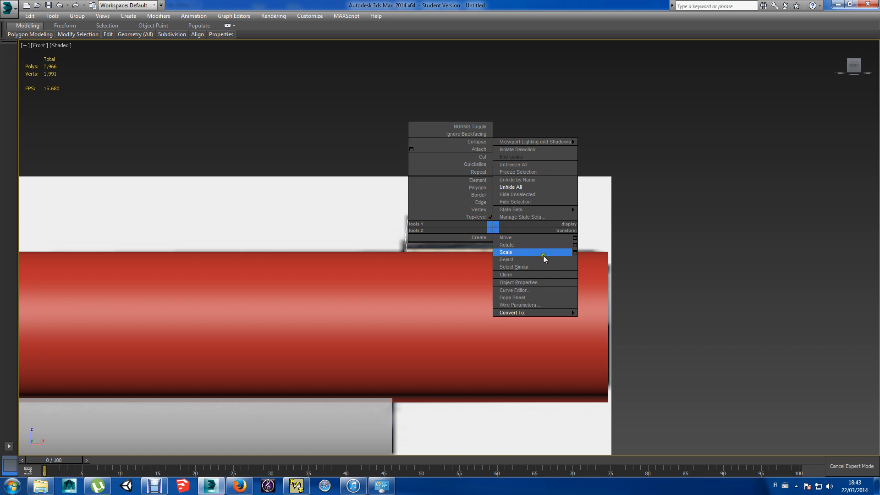
pyautogui.moveTo(562, 312)
pyautogui.click(591, 320)
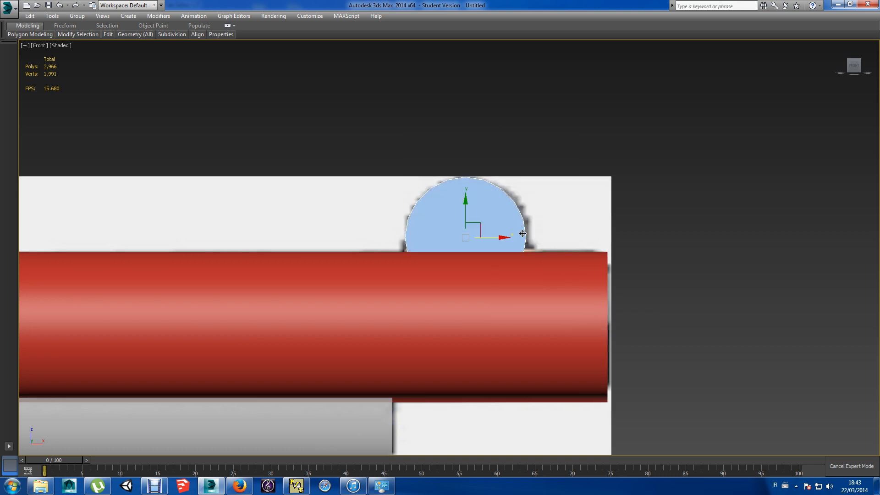
pyautogui.hotkey('ctrl', 'x')
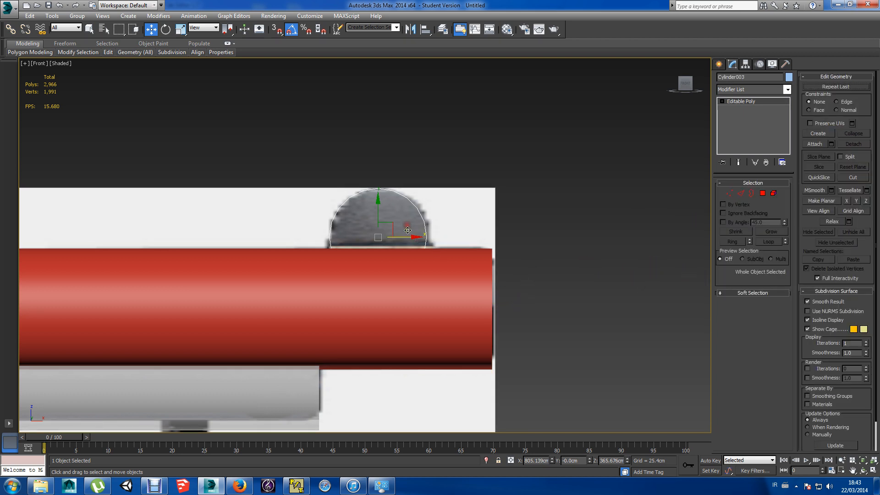
# Delete the cylinder placed over the front sight.
pyautogui.click(718, 64)
pyautogui.click(731, 65)
pyautogui.press('Delete')
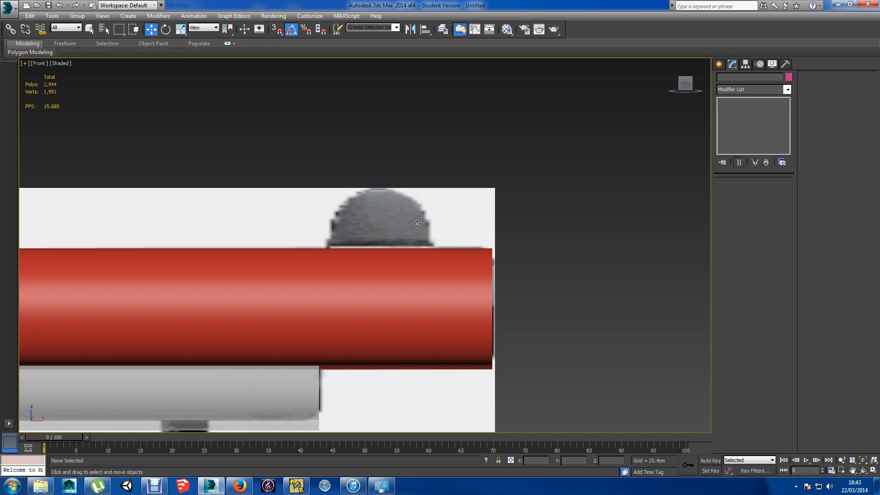
# Draw a 20-sided cylinder centred on the base of the reference front sight, about 45.4 cm in radius and 4.1 cm high.
pyautogui.click(719, 65)
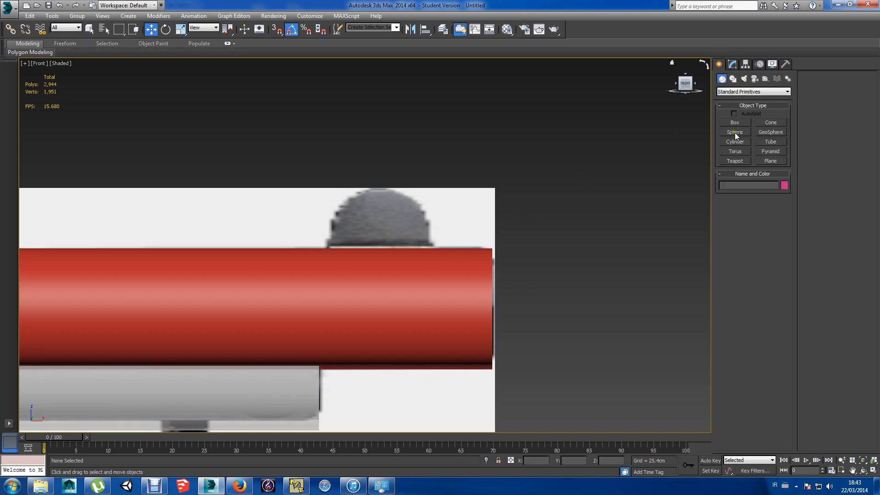
pyautogui.click(735, 141)
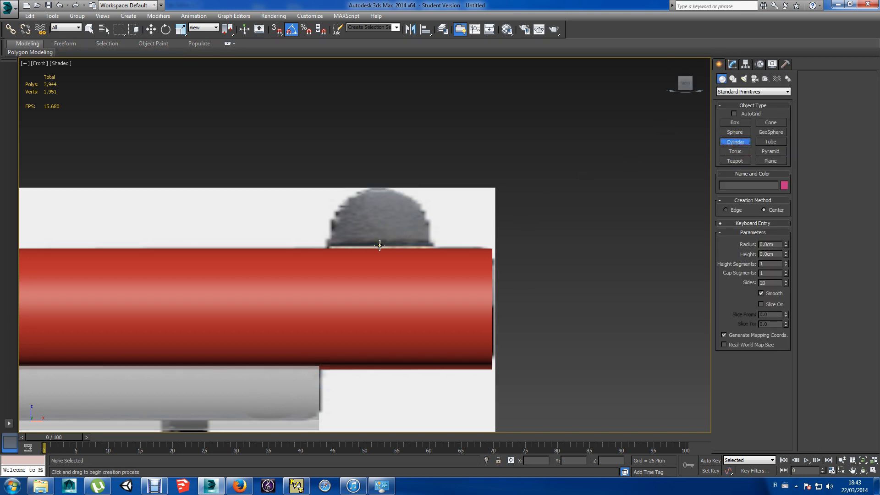
pyautogui.moveTo(382, 245); pyautogui.dragTo(392, 190)
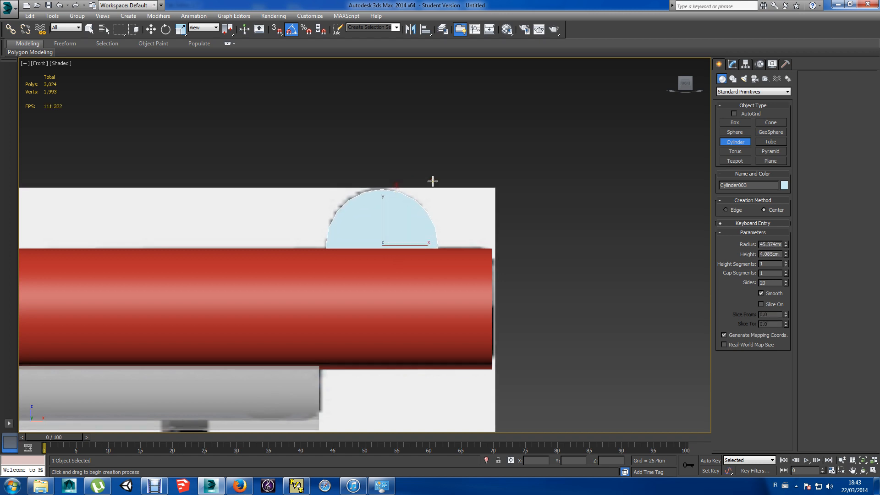
# Isolate the new front sight cylinder and convert it to Editable Poly.
pyautogui.click(485, 460)
pyautogui.rightClick(426, 288)
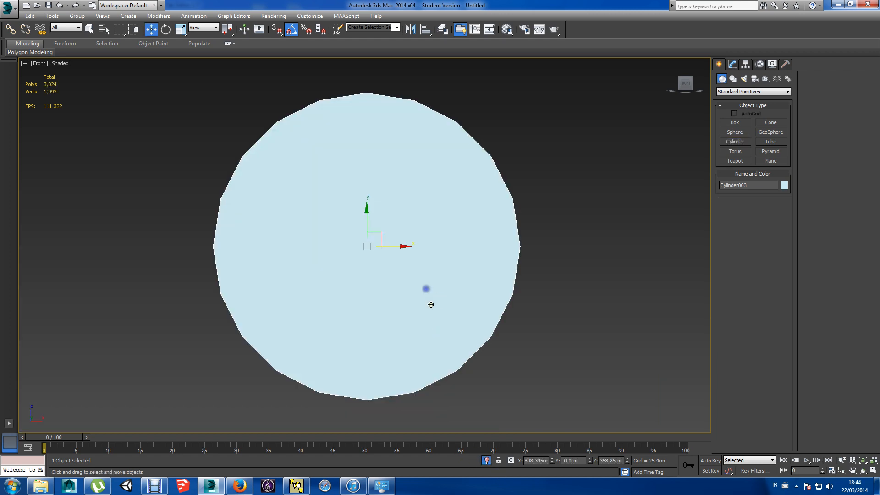
pyautogui.rightClick(436, 307)
pyautogui.moveTo(509, 395)
pyautogui.click(545, 399)
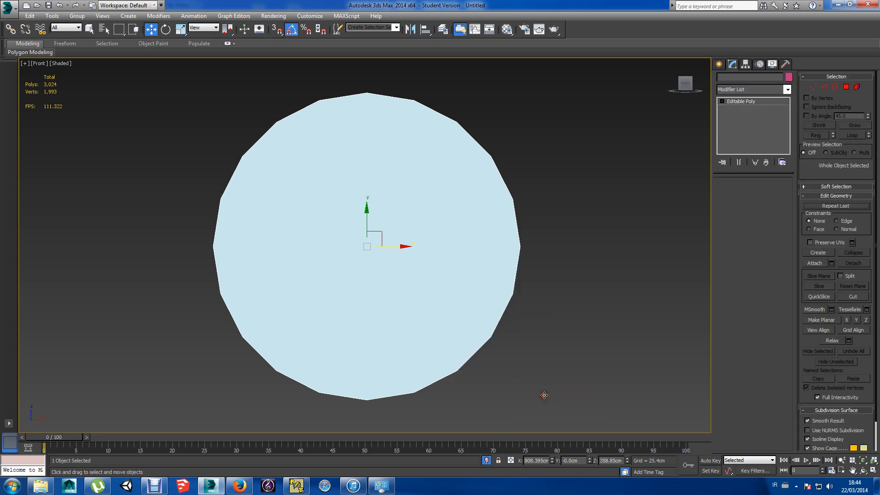
# Cut the front and back faces of the sight cylinder horizontally through the middle, between the opposite rim vertices.
pyautogui.click(848, 178)
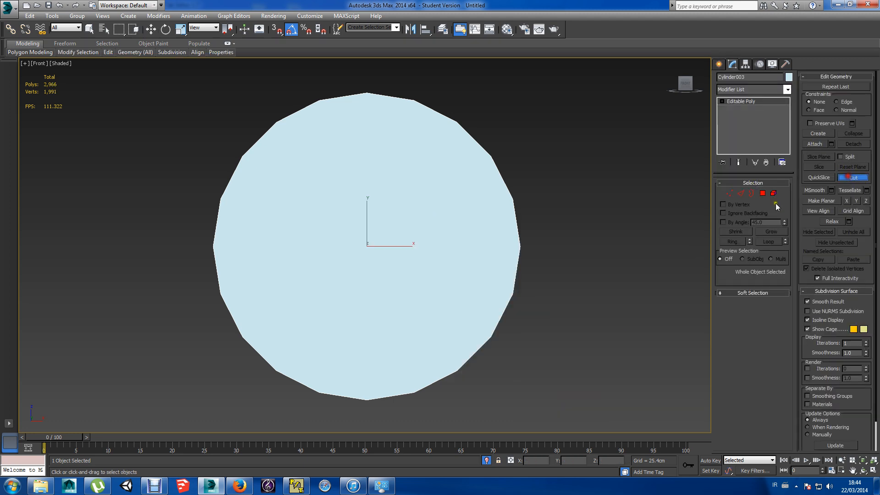
pyautogui.click(521, 247)
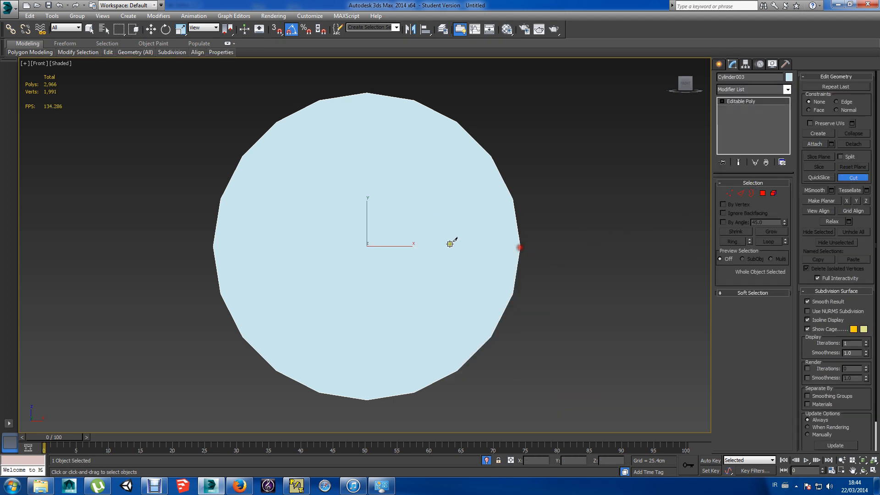
pyautogui.click(213, 246)
pyautogui.keyDown('alt'); pyautogui.moveTo(262, 232); pyautogui.dragTo(239, 261, button='middle'); pyautogui.keyUp('alt')
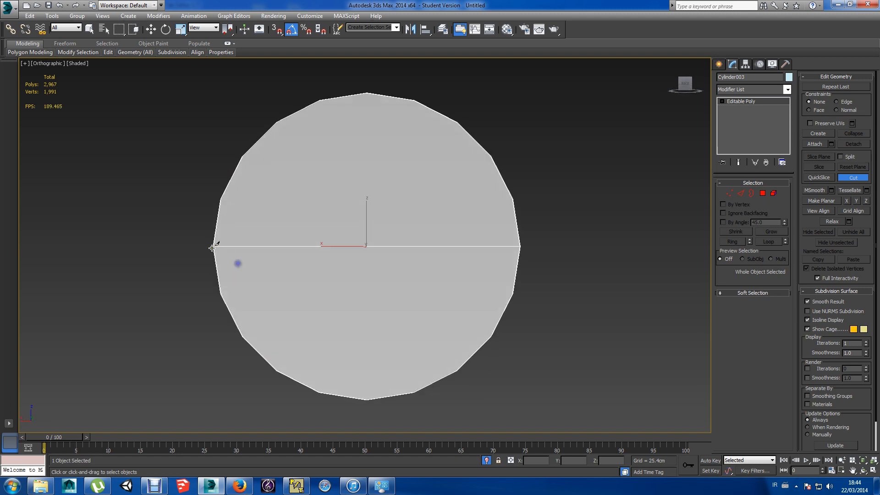
pyautogui.click(520, 246)
pyautogui.keyDown('alt'); pyautogui.moveTo(559, 273); pyautogui.dragTo(607, 262, button='middle'); pyautogui.keyUp('alt')
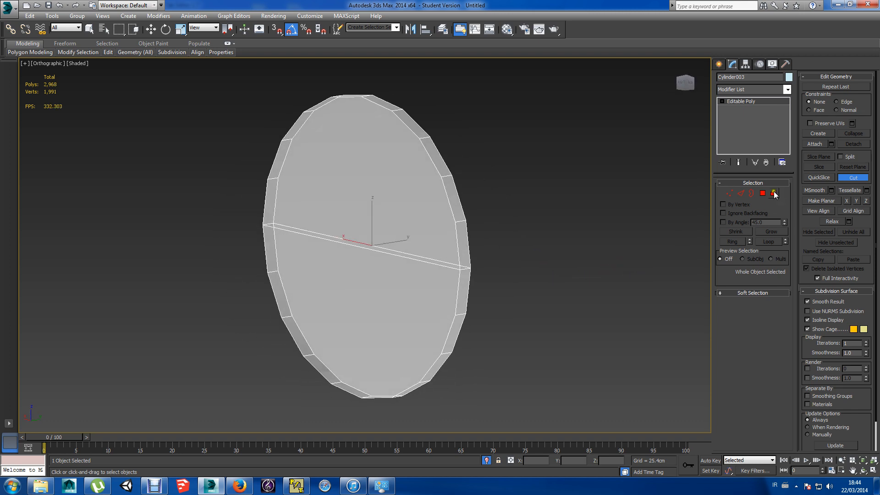
pyautogui.press('4')
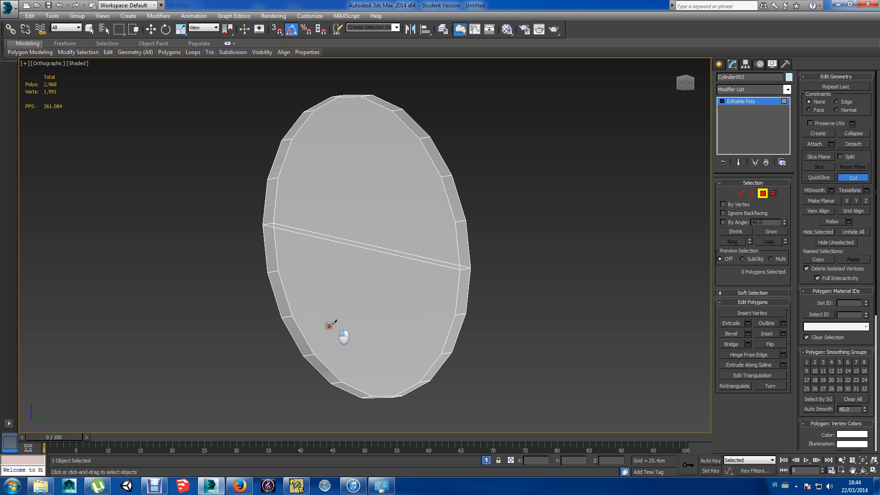
pyautogui.click(329, 326)
pyautogui.rightClick(523, 320)
# Delete the lower half of the sight cylinder, including both cap faces and the rim polygons, leaving a half disc.
pyautogui.moveTo(486, 291); pyautogui.dragTo(223, 397)
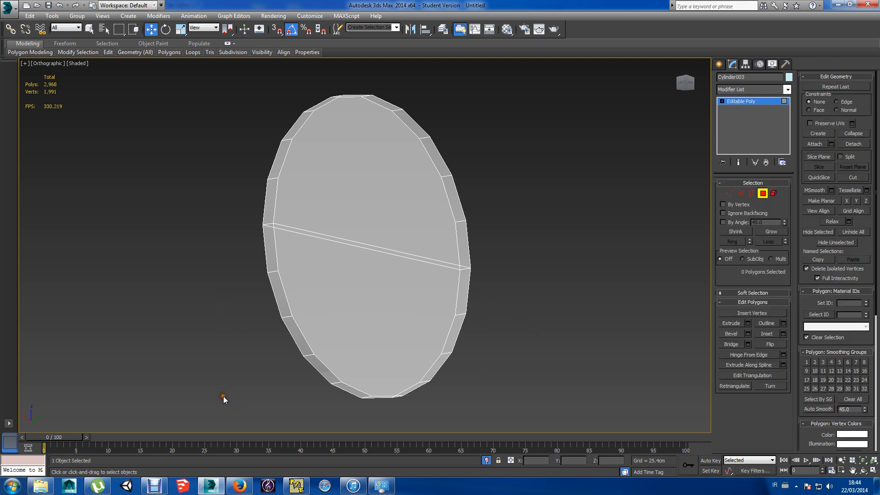
pyautogui.click(762, 194)
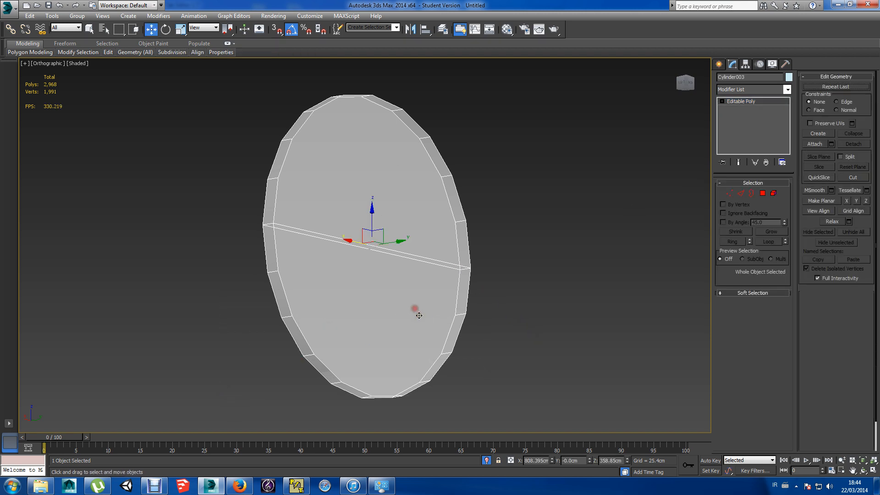
pyautogui.keyDown('alt'); pyautogui.moveTo(414, 310); pyautogui.dragTo(514, 326, button='middle'); pyautogui.keyUp('alt')
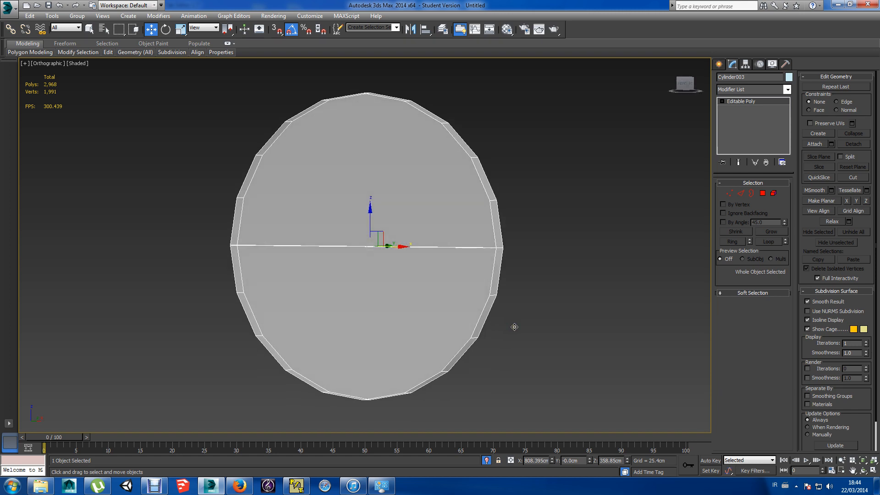
pyautogui.click(764, 193)
pyautogui.click(437, 299)
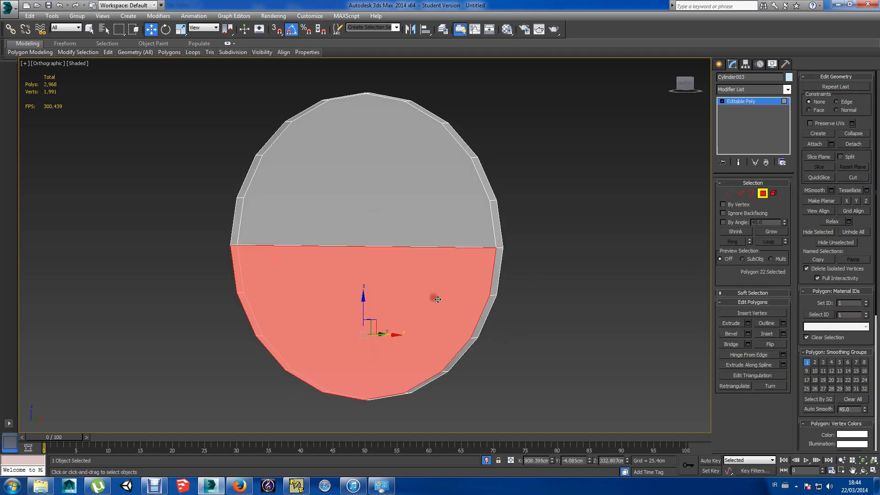
pyautogui.keyDown('ctrl'); pyautogui.click(496, 279); pyautogui.keyUp('ctrl')
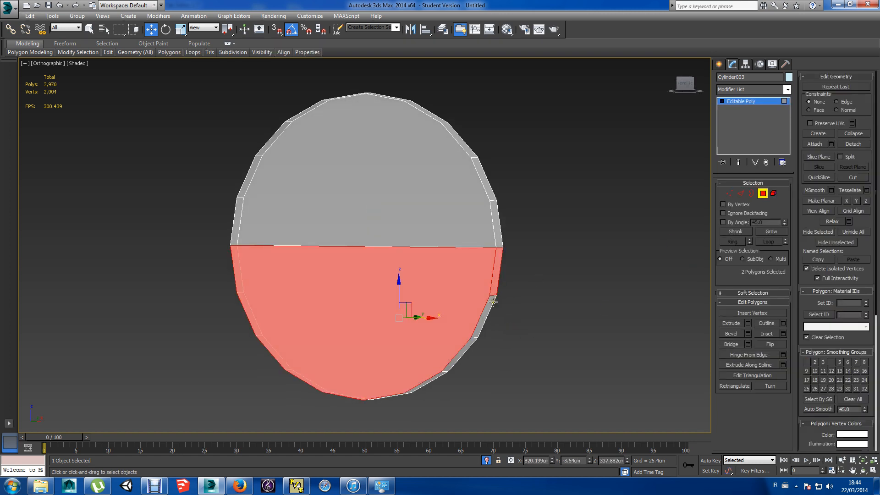
pyautogui.keyDown('ctrl'); pyautogui.click(477, 330); pyautogui.keyUp('ctrl')
pyautogui.keyDown('ctrl'); pyautogui.moveTo(518, 333); pyautogui.dragTo(237, 421); pyautogui.keyUp('ctrl')
pyautogui.keyDown('alt'); pyautogui.moveTo(370, 383); pyautogui.dragTo(245, 381, button='middle'); pyautogui.keyUp('alt')
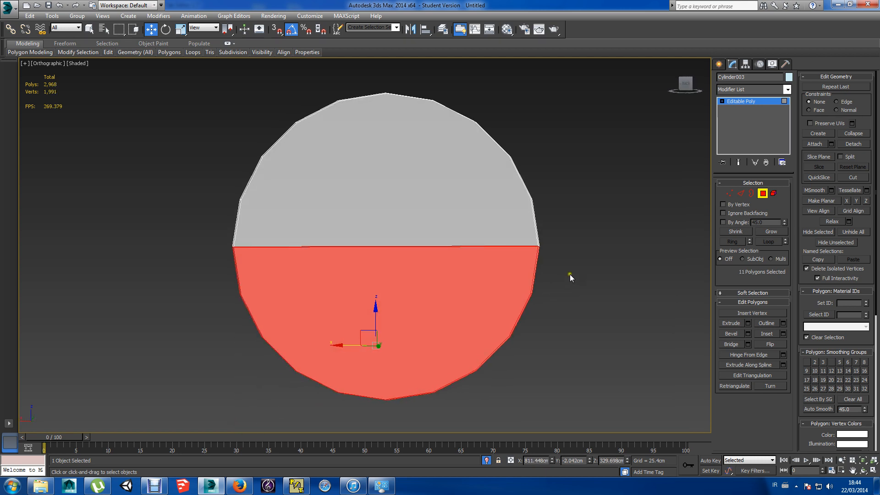
pyautogui.keyDown('ctrl'); pyautogui.click(449, 297); pyautogui.keyUp('ctrl')
pyautogui.press('Delete')
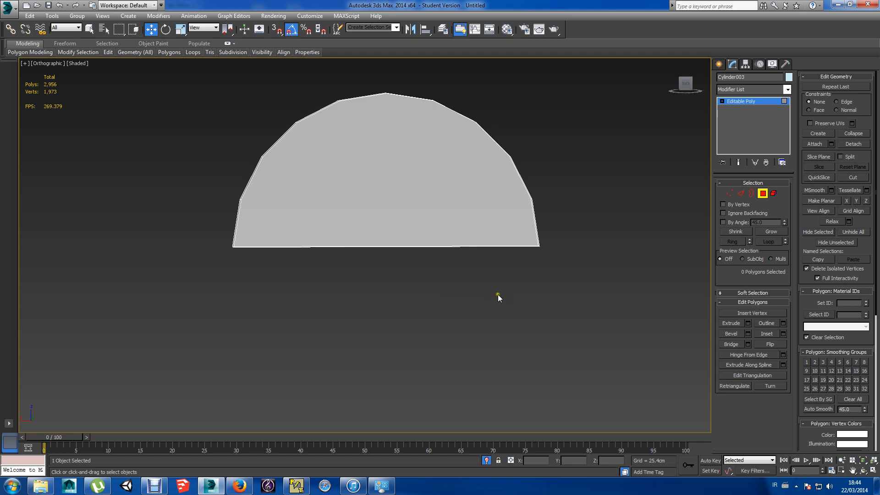
# End the isolation to show the half disc against the barrel and the reference image.
pyautogui.keyDown('alt'); pyautogui.moveTo(498, 294); pyautogui.dragTo(518, 449, button='middle'); pyautogui.keyUp('alt')
pyautogui.click(487, 460)
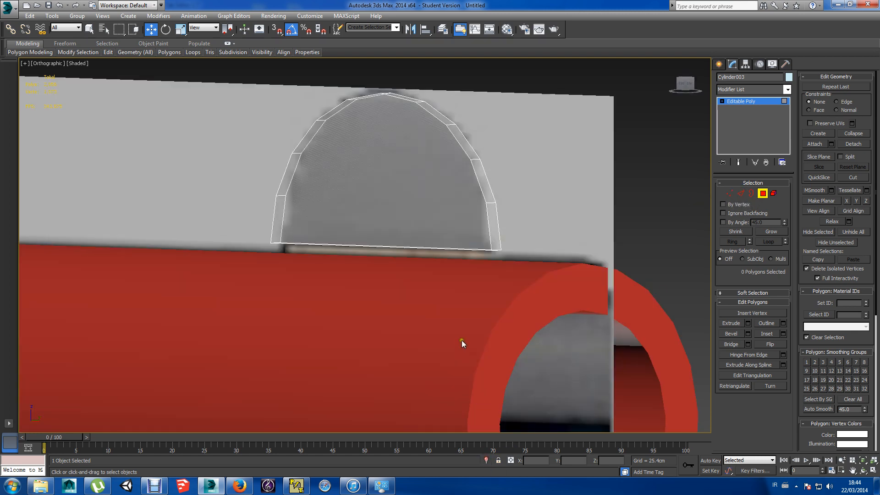
pyautogui.keyDown('alt'); pyautogui.moveTo(461, 340); pyautogui.dragTo(504, 339, button='middle'); pyautogui.keyUp('alt')
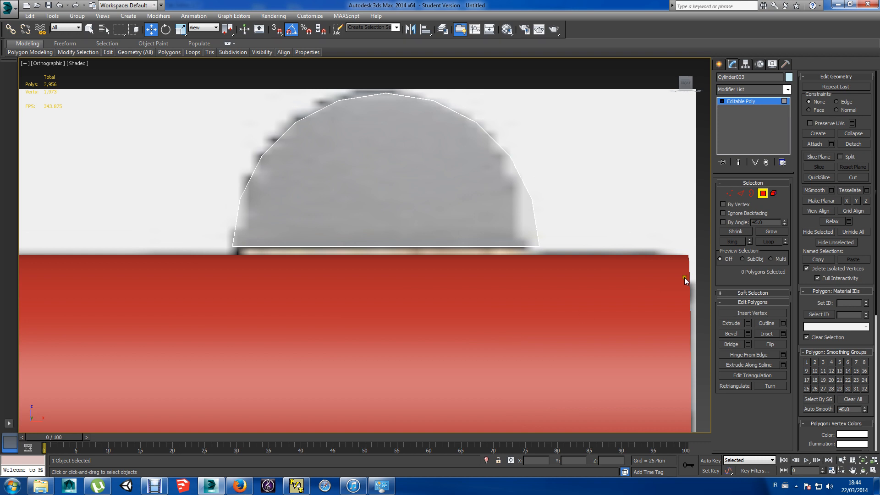
# Reposition the half disc's bottom corner vertices on the muzzle side to fit the reference sight and the barrel's upper edge.
pyautogui.click(729, 193)
pyautogui.moveTo(573, 231); pyautogui.dragTo(543, 261)
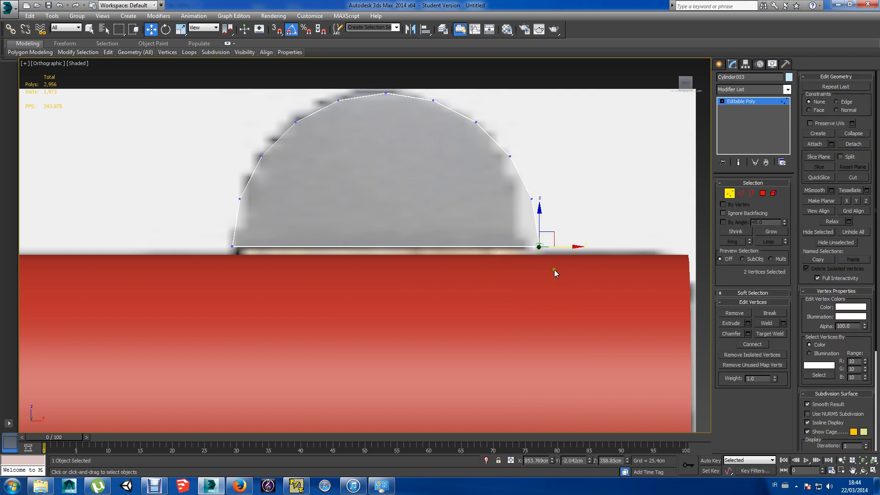
pyautogui.press('f')
pyautogui.scroll(-5, 471, 252)
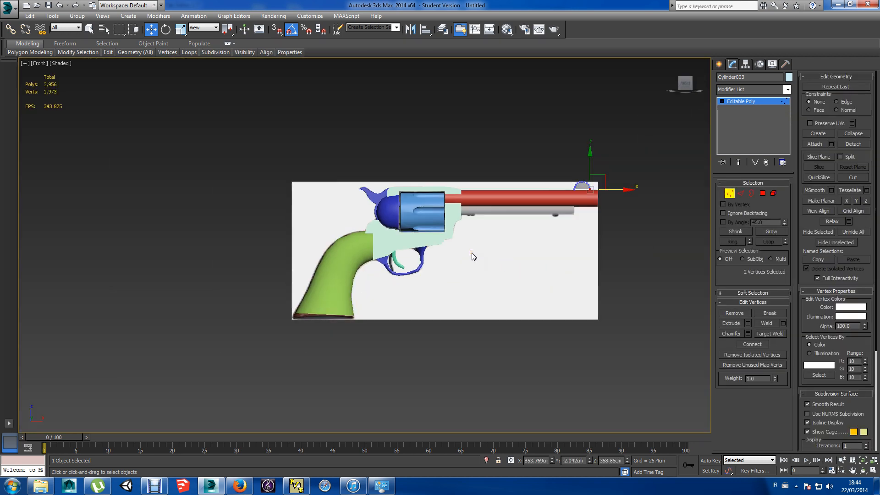
pyautogui.press('z')
pyautogui.scroll(7, 439, 253)
pyautogui.moveTo(158, 246); pyautogui.dragTo(428, 240, button='middle')
pyautogui.scroll(3, 440, 234)
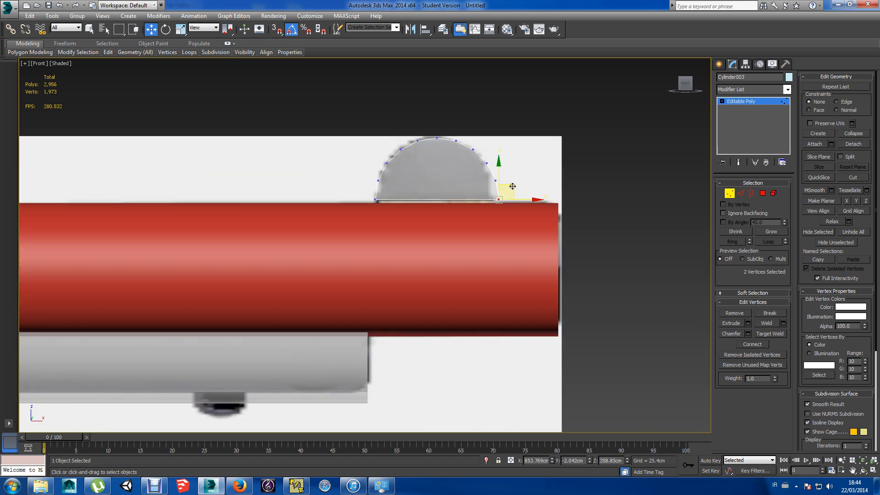
pyautogui.moveTo(512, 186); pyautogui.dragTo(491, 160)
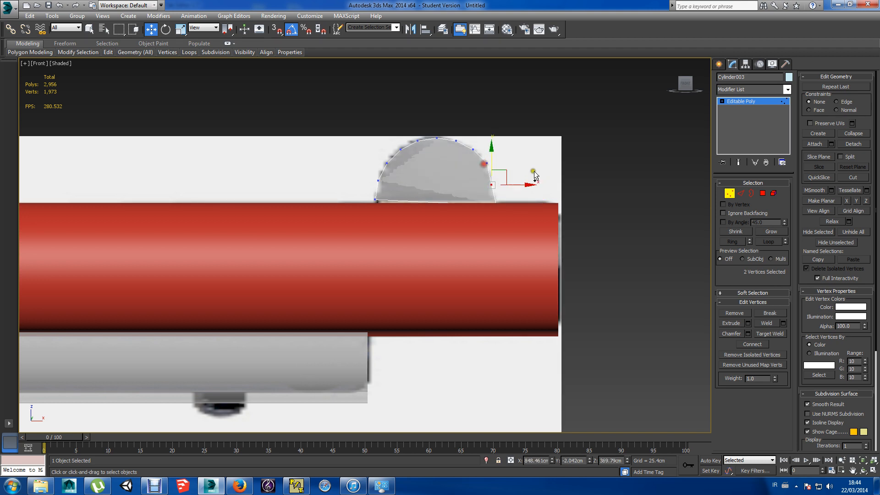
# Lower the rear bottom corner vertices to about 354.4 cm in Z and pull the muzzle-side upper vertices inward to the reference outline.
pyautogui.moveTo(363, 186); pyautogui.dragTo(387, 211)
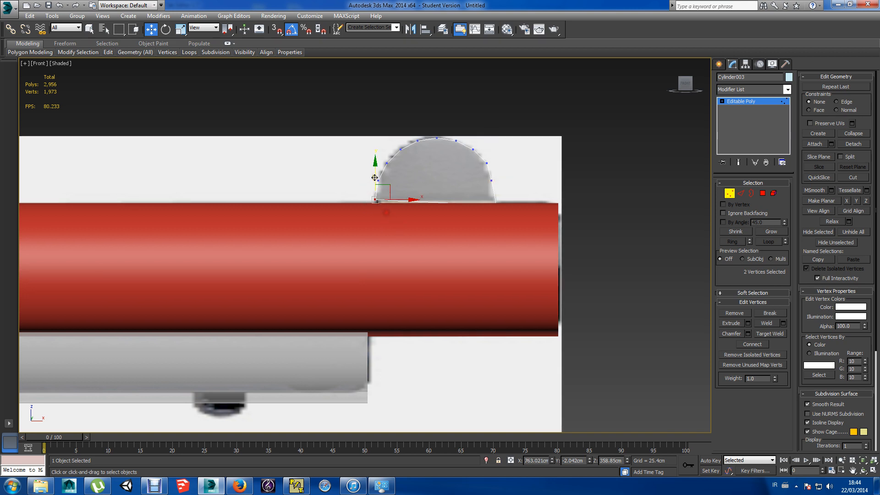
pyautogui.moveTo(374, 180); pyautogui.dragTo(373, 180)
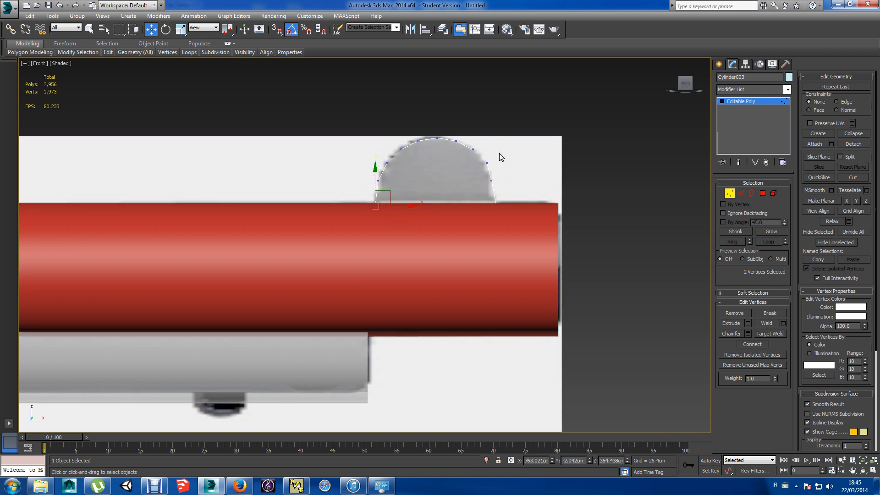
pyautogui.moveTo(501, 157); pyautogui.dragTo(479, 174)
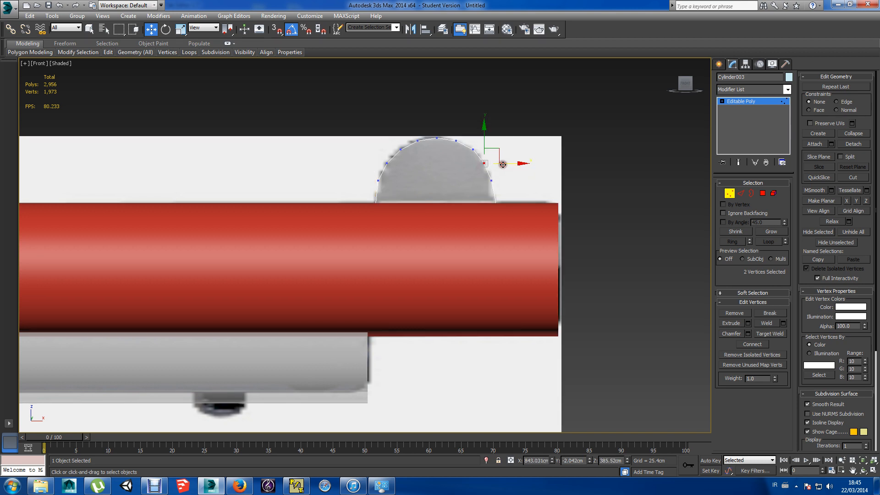
pyautogui.moveTo(487, 142)
pyautogui.mouseDown()
pyautogui.moveTo(468, 156)
pyautogui.moveTo(489, 149)
pyautogui.mouseUp()
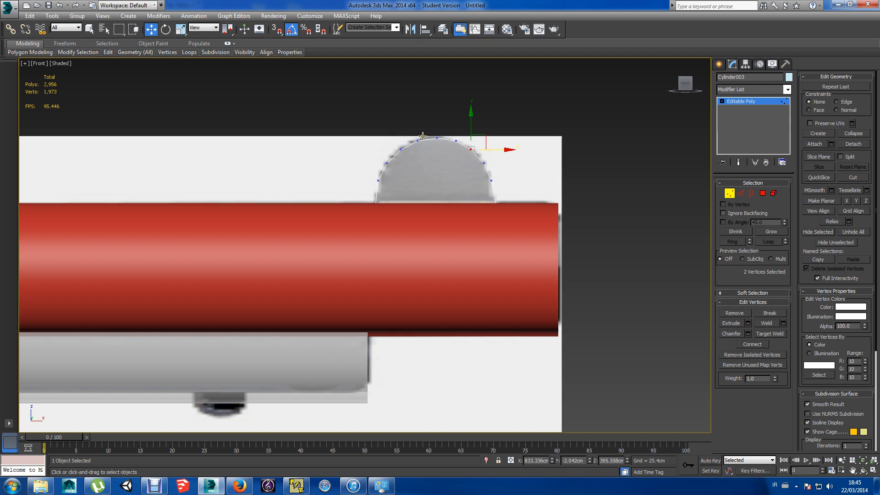
# Move the whole front sight element along Y to about -11.2 cm to centre it on the barrel, and clear the selection.
pyautogui.keyDown('alt'); pyautogui.moveTo(465, 230); pyautogui.dragTo(500, 248, button='middle'); pyautogui.keyUp('alt')
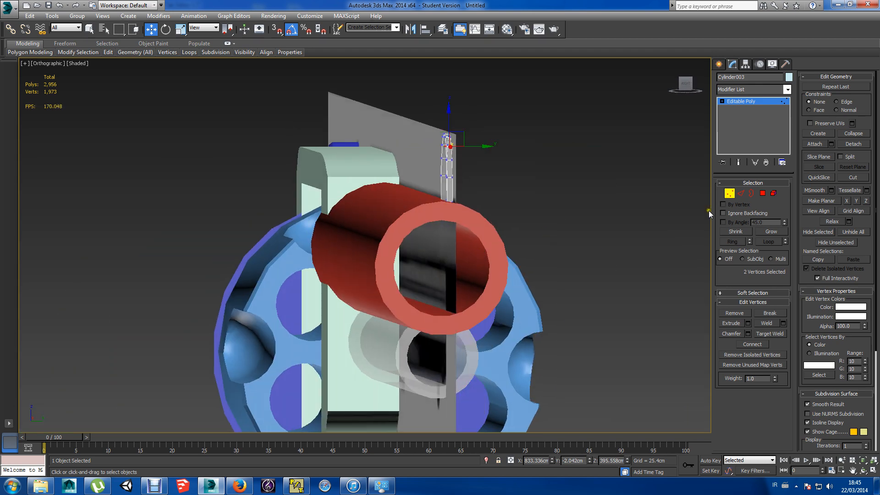
pyautogui.click(774, 193)
pyautogui.click(453, 181)
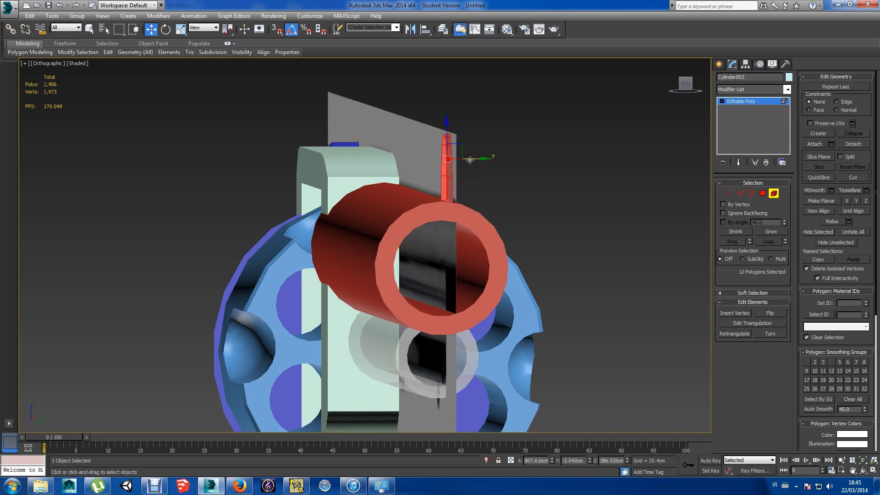
pyautogui.moveTo(472, 159); pyautogui.dragTo(460, 158)
pyautogui.scroll(2, 463, 188)
pyautogui.keyDown('alt'); pyautogui.moveTo(463, 188); pyautogui.dragTo(556, 220, button='middle'); pyautogui.keyUp('alt')
pyautogui.scroll(-6, 564, 189)
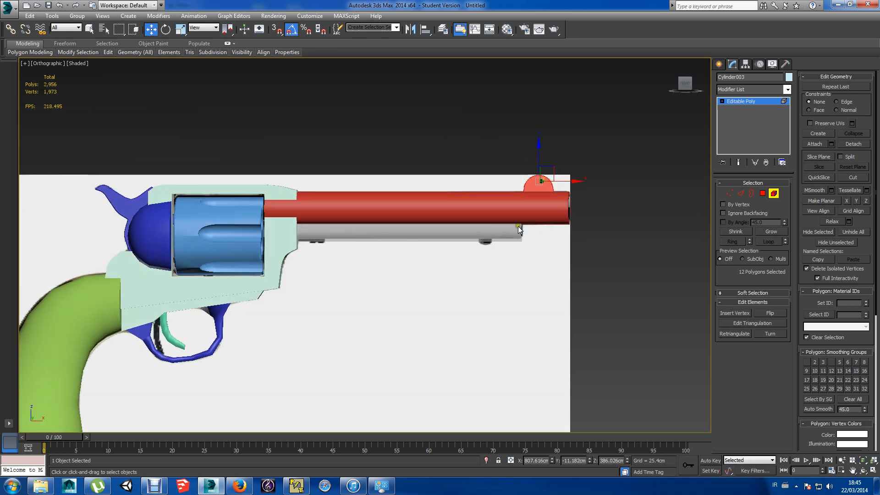
pyautogui.moveTo(403, 257); pyautogui.dragTo(512, 226, button='middle')
pyautogui.scroll(-2, 512, 225)
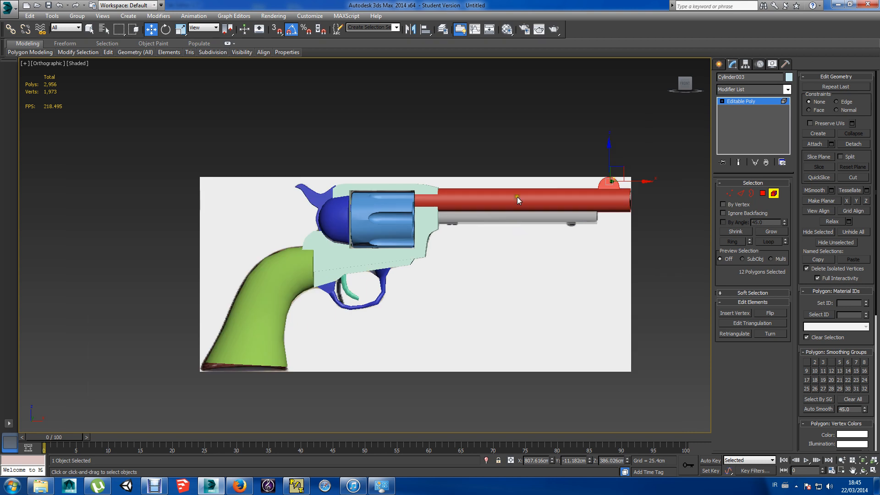
pyautogui.click(505, 192)
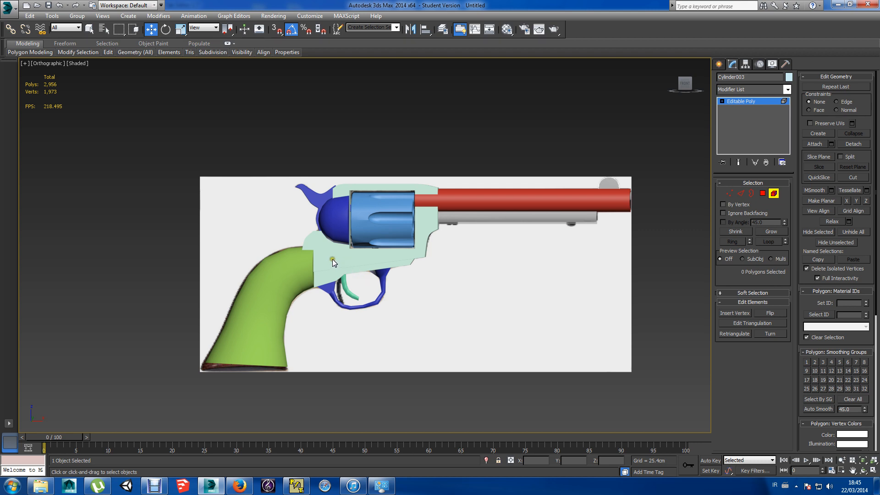
# Isolate the dark blue sphere behind the revolver's cylinder and convert it to Editable Poly.
pyautogui.keyDown('alt'); pyautogui.moveTo(331, 259); pyautogui.dragTo(395, 249, button='middle'); pyautogui.keyUp('alt')
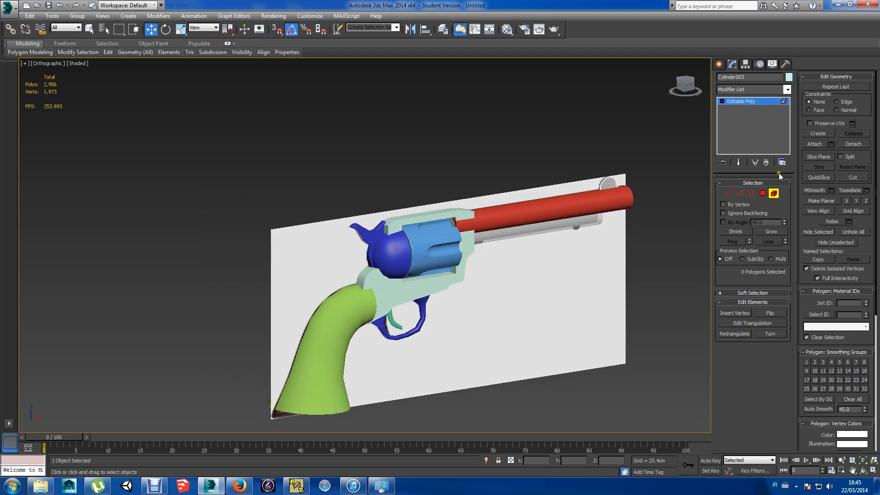
pyautogui.click(723, 66)
pyautogui.click(400, 249)
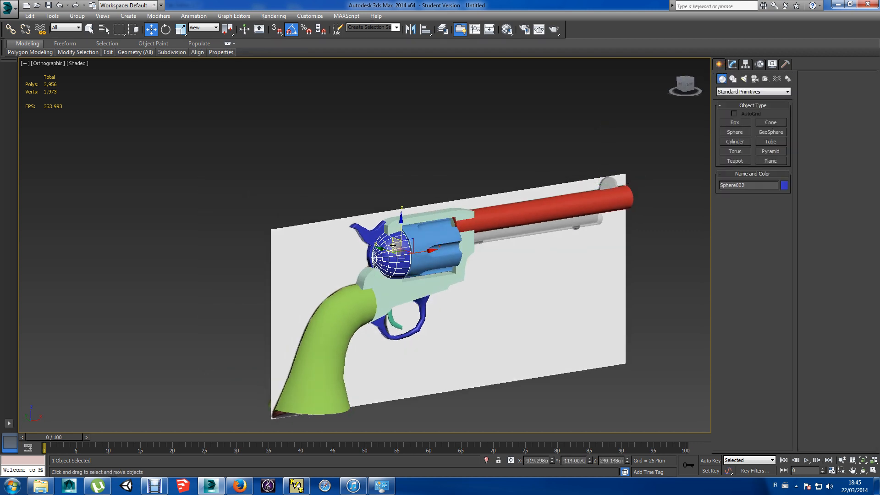
pyautogui.scroll(8, 393, 245)
pyautogui.scroll(-3, 393, 245)
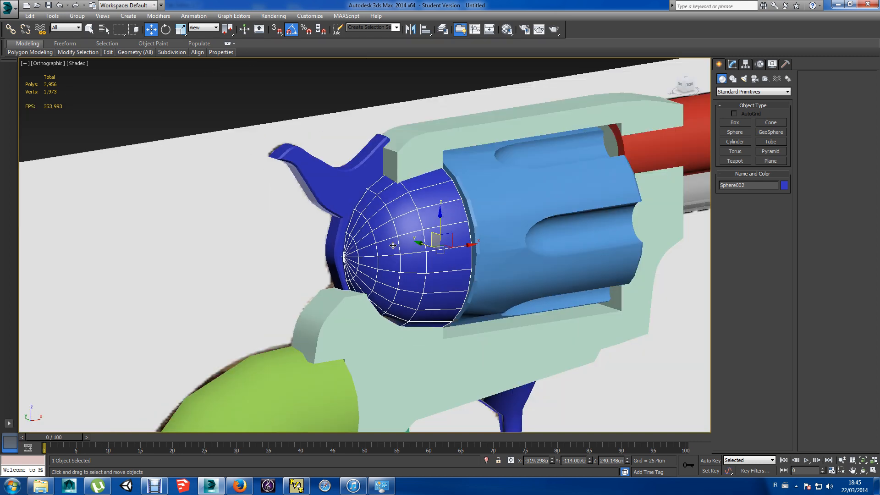
pyautogui.scroll(1, 432, 243)
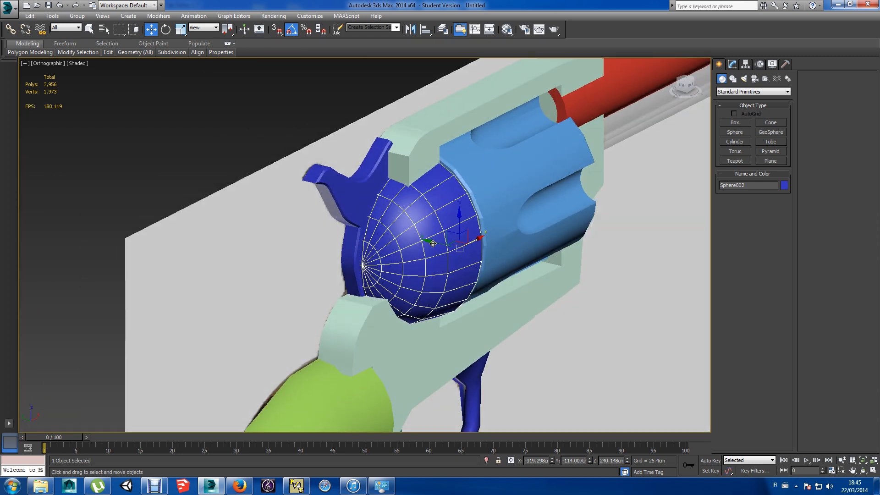
pyautogui.click(486, 459)
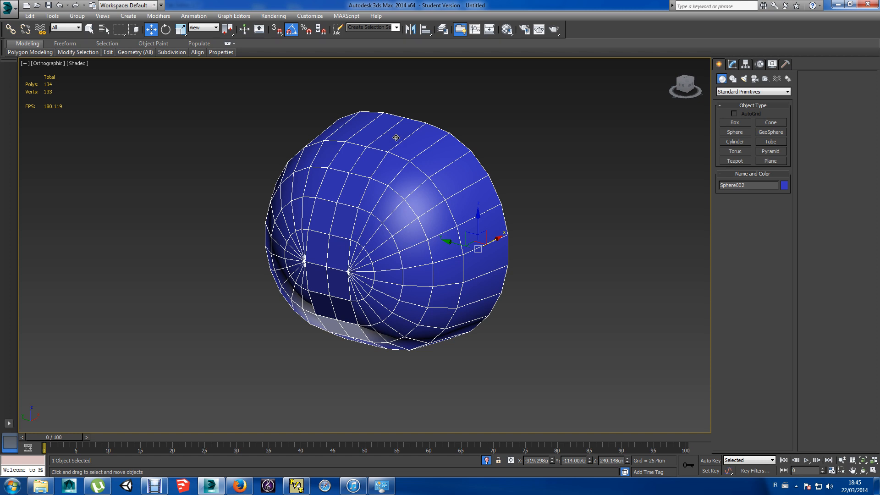
pyautogui.rightClick(447, 193)
pyautogui.moveTo(504, 285)
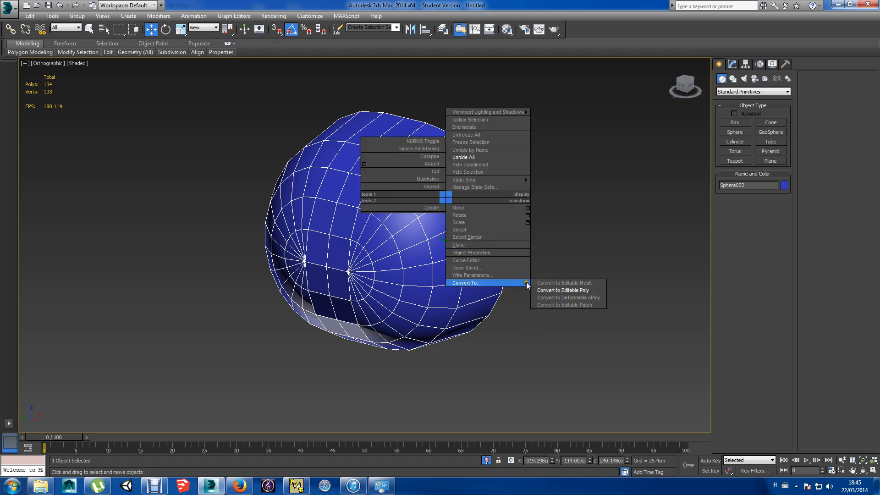
pyautogui.click(569, 290)
# Select the four adjacent polygons on top of the sphere and raise them to about 339.4 cm in Z.
pyautogui.click(763, 193)
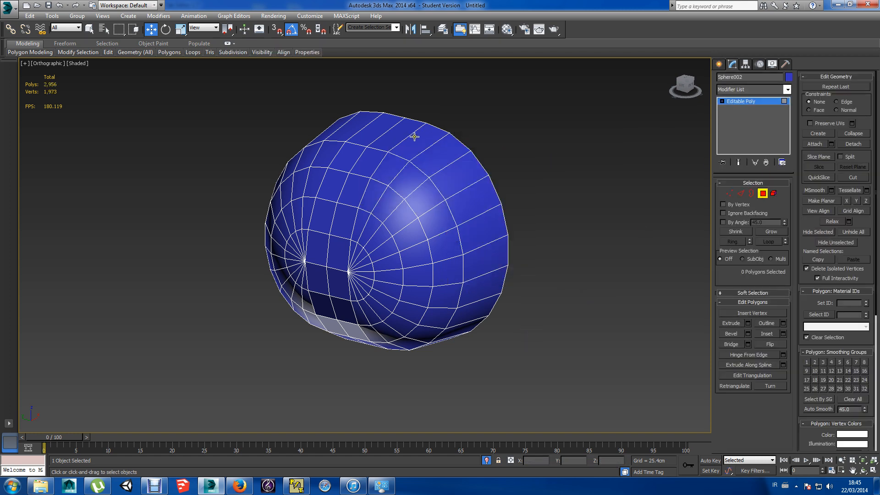
pyautogui.click(400, 136)
pyautogui.keyDown('ctrl'); pyautogui.click(360, 129); pyautogui.keyUp('ctrl')
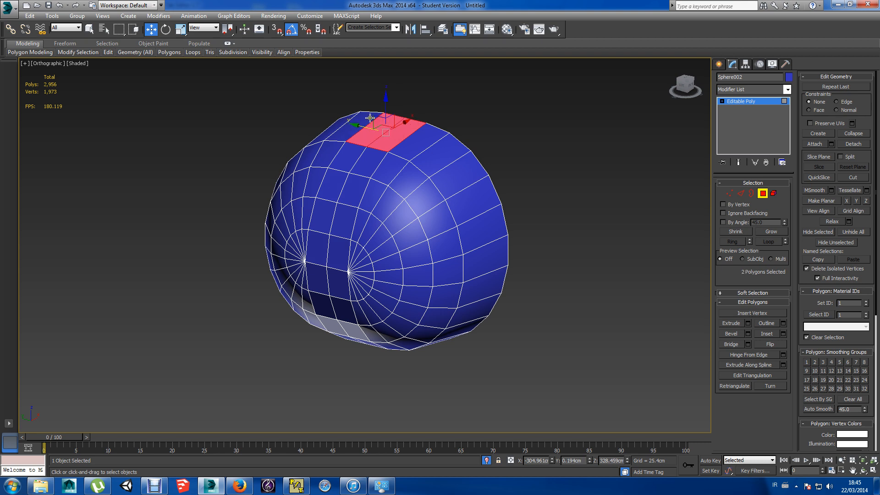
pyautogui.keyDown('ctrl'); pyautogui.click(341, 128); pyautogui.keyUp('ctrl')
pyautogui.keyDown('ctrl'); pyautogui.click(420, 142); pyautogui.keyUp('ctrl')
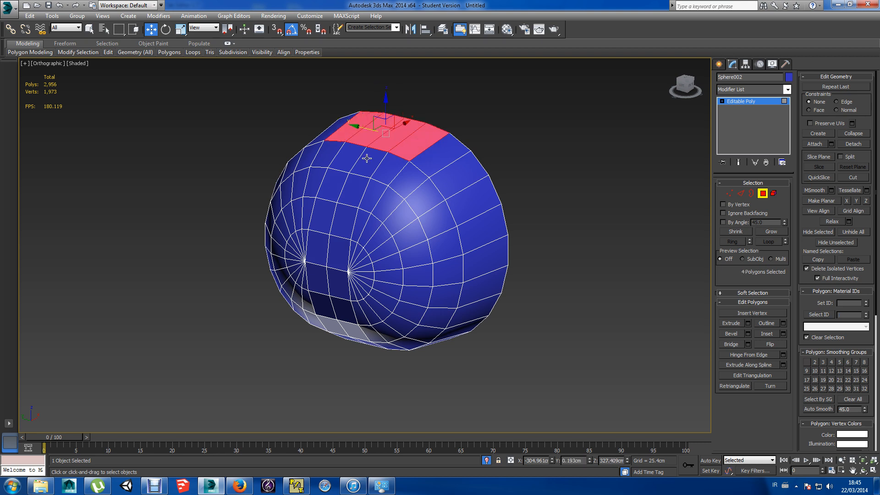
pyautogui.moveTo(387, 111); pyautogui.dragTo(389, 99)
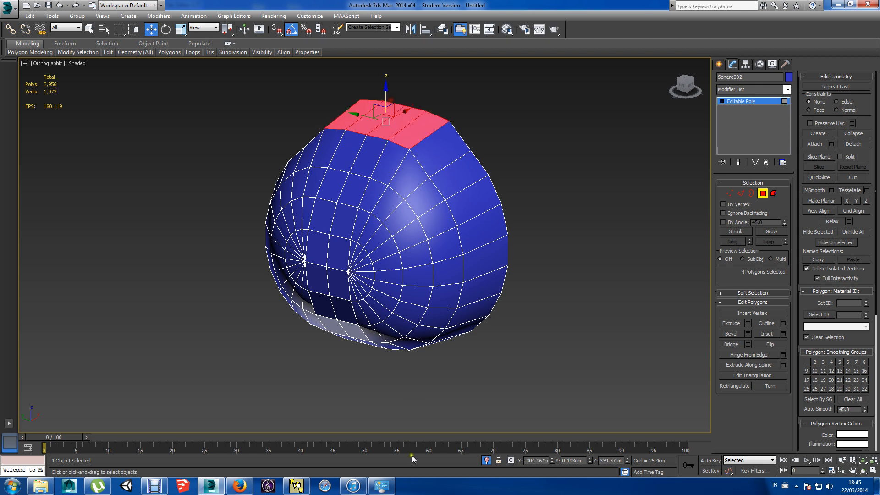
# End isolation, raise the four selected sphere polygons to about 347.4 cm in Z beneath the frame, clear the selection and switch to the front view.
pyautogui.click(487, 460)
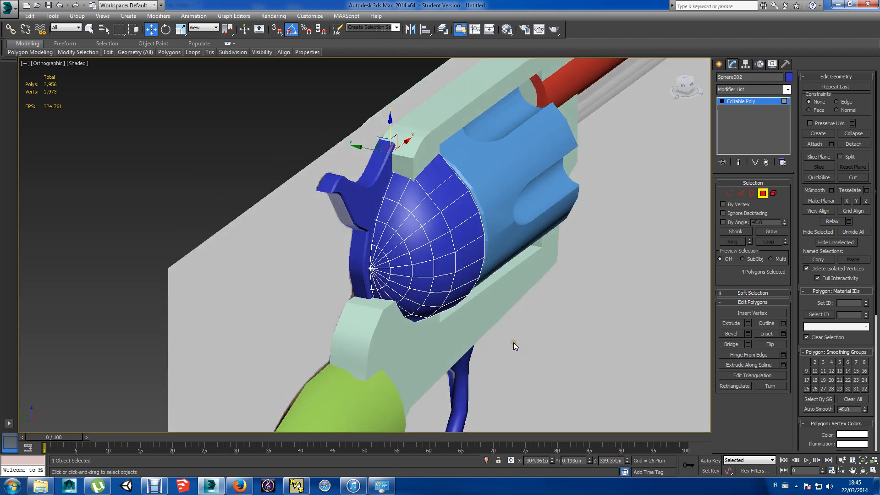
pyautogui.keyDown('alt'); pyautogui.moveTo(513, 342); pyautogui.dragTo(495, 281, button='middle'); pyautogui.keyUp('alt')
pyautogui.moveTo(392, 129)
pyautogui.mouseDown()
pyautogui.moveTo(392, 137)
pyautogui.moveTo(390, 123)
pyautogui.mouseUp()
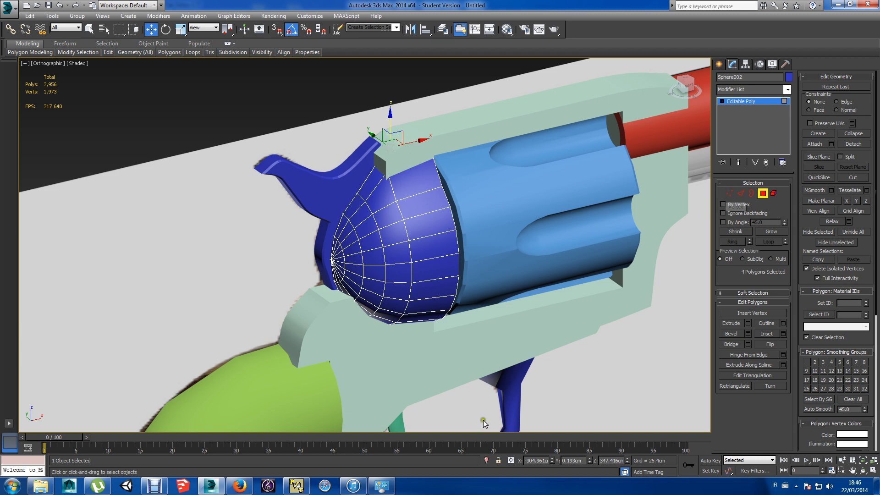
pyautogui.click(486, 460)
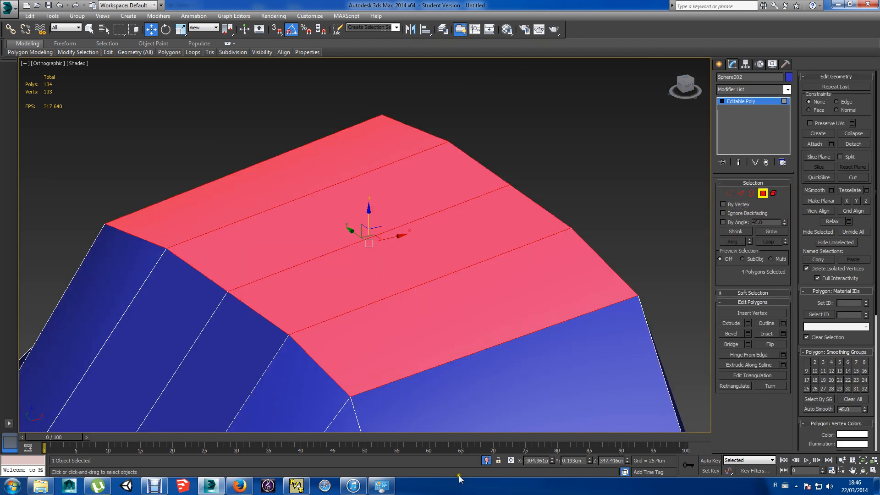
pyautogui.click(486, 460)
pyautogui.keyDown('alt'); pyautogui.moveTo(541, 389); pyautogui.dragTo(493, 367, button='middle'); pyautogui.keyUp('alt')
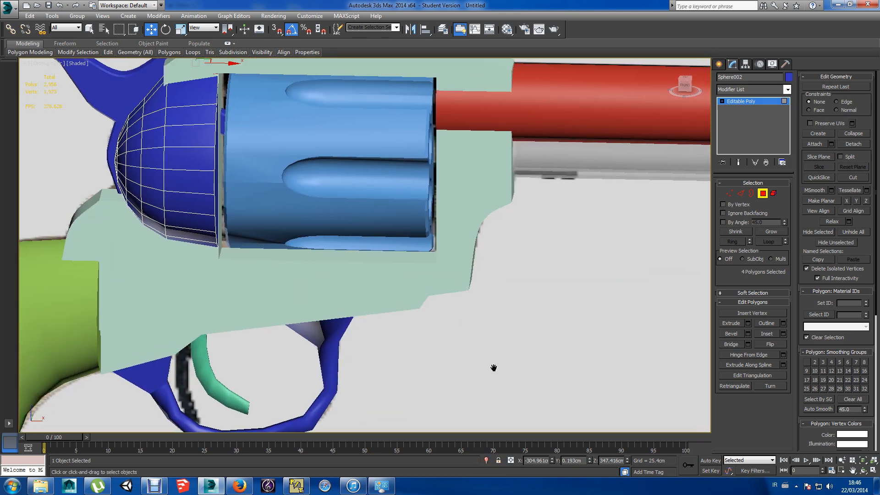
pyautogui.click(474, 367)
pyautogui.scroll(-5, 477, 365)
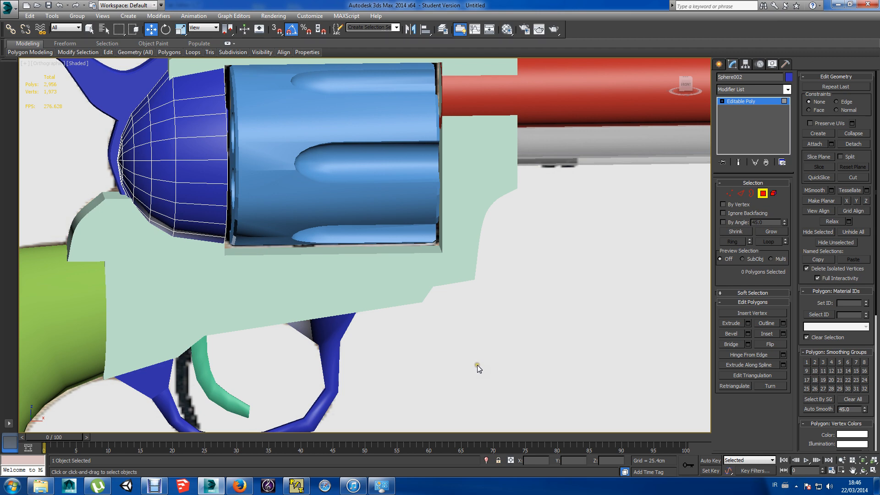
pyautogui.press('f')
pyautogui.scroll(2, 444, 354)
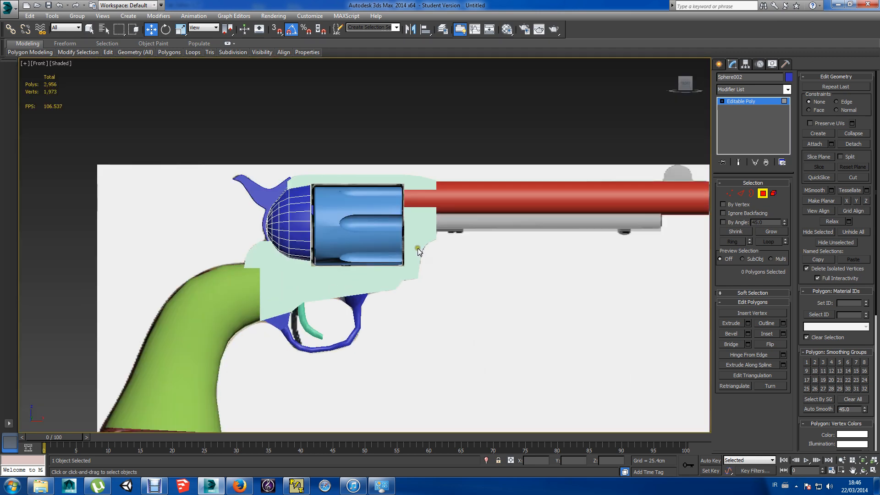
# Assign NVIDIA mental ray as the production renderer in the render setup.
pyautogui.click(274, 16)
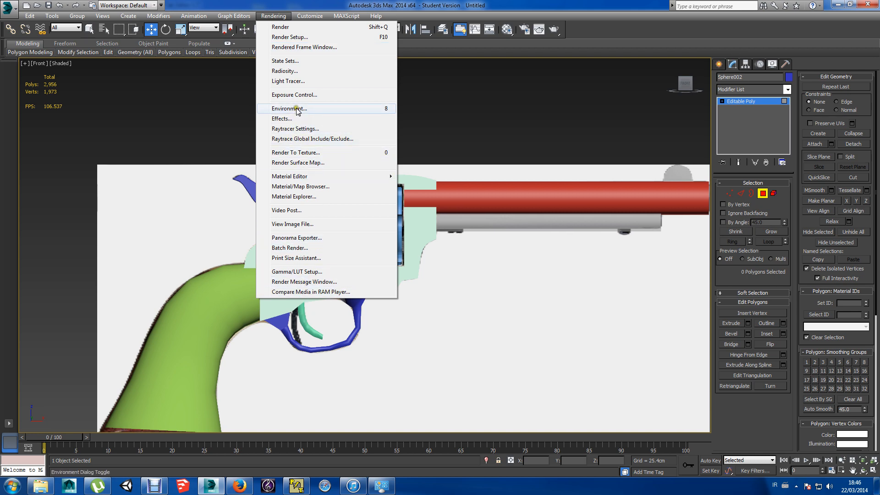
pyautogui.click(299, 37)
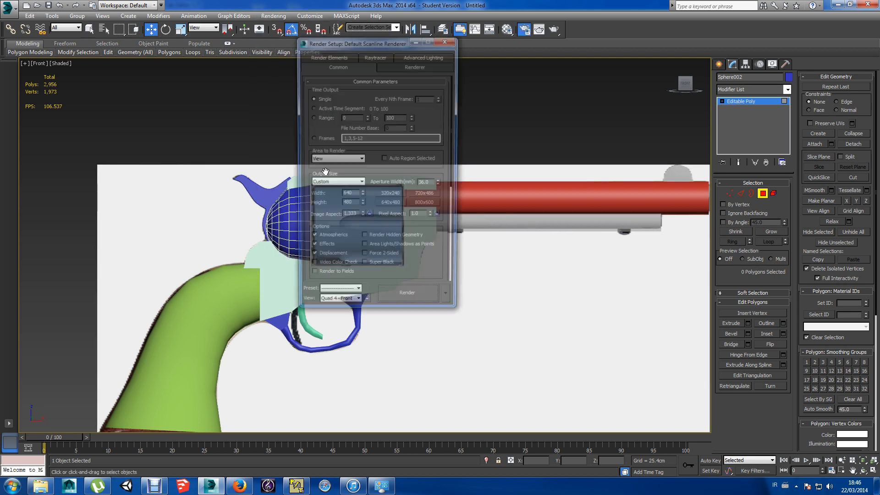
pyautogui.moveTo(455, 187); pyautogui.dragTo(443, 289)
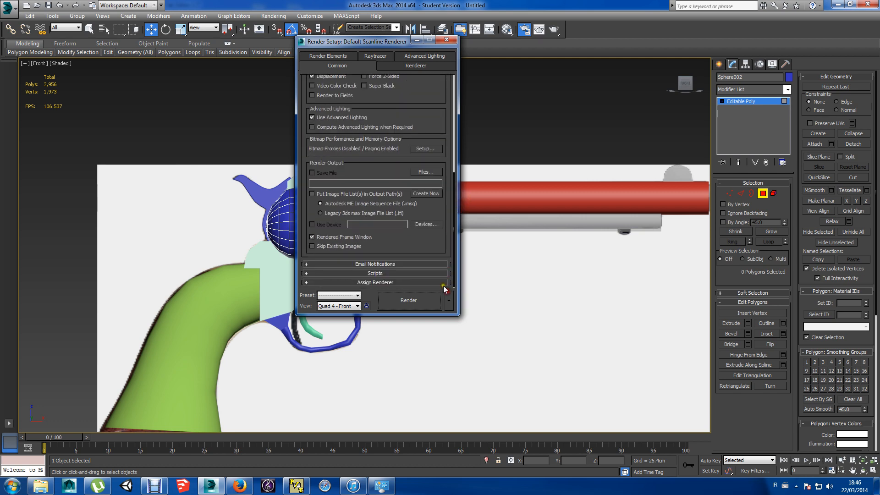
pyautogui.click(388, 283)
pyautogui.click(427, 244)
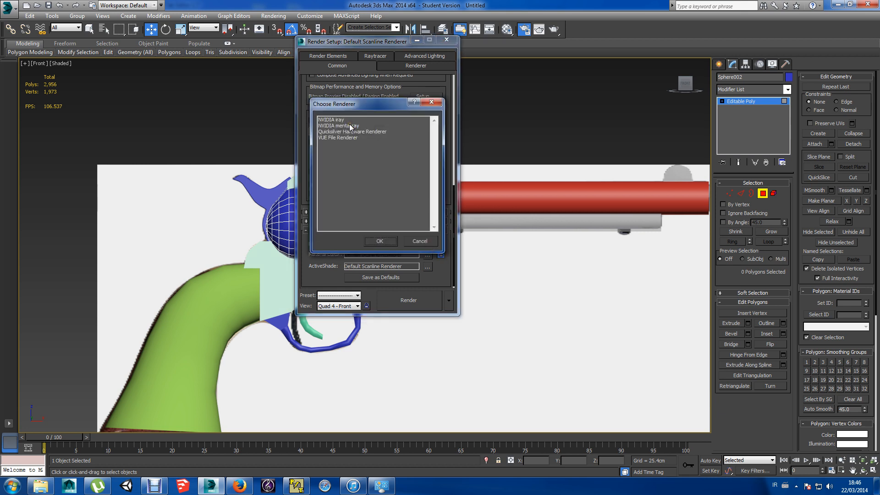
pyautogui.click(351, 126)
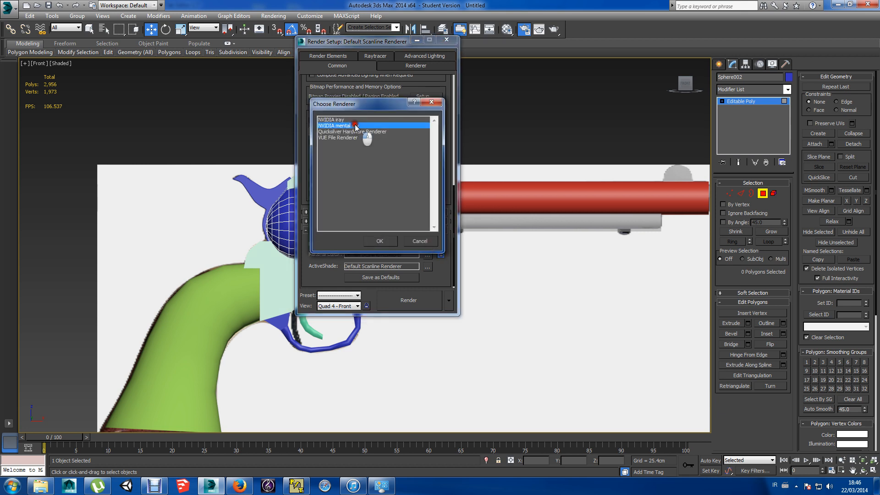
pyautogui.click(380, 241)
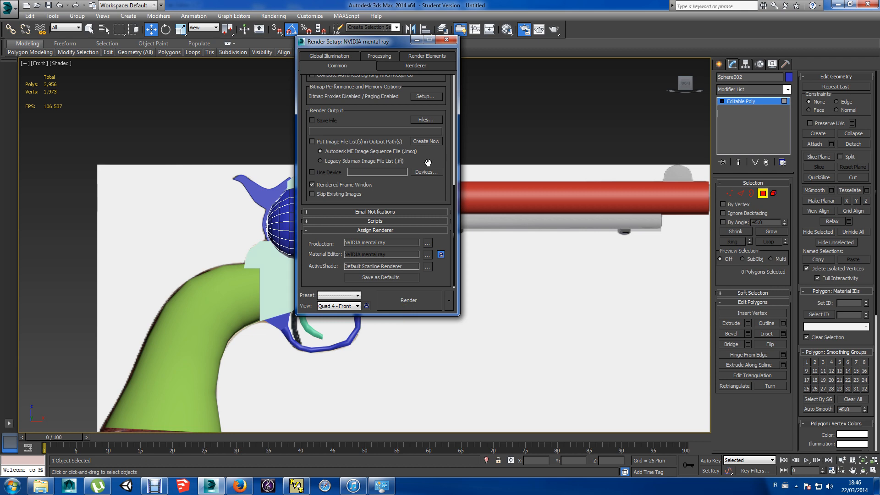
pyautogui.click(439, 40)
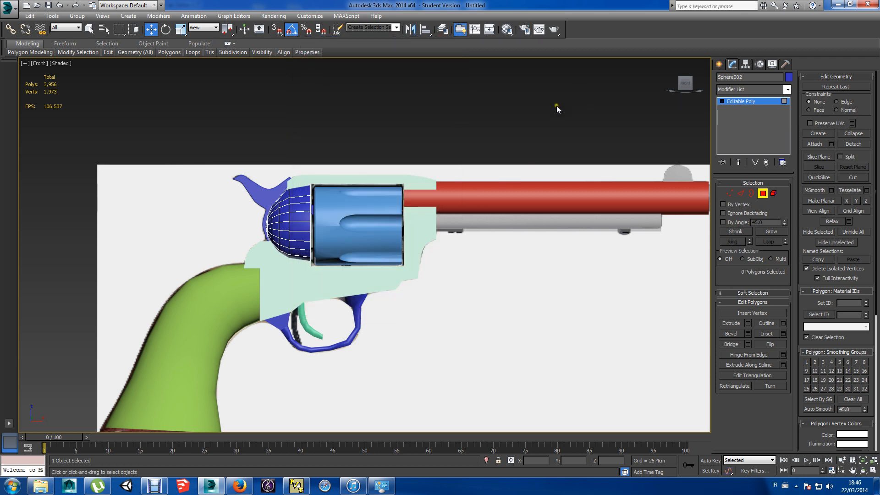
# Replace the material in the first sample slot with the Gunmetal metal preset and apply it to the red barrel.
pyautogui.press('m')
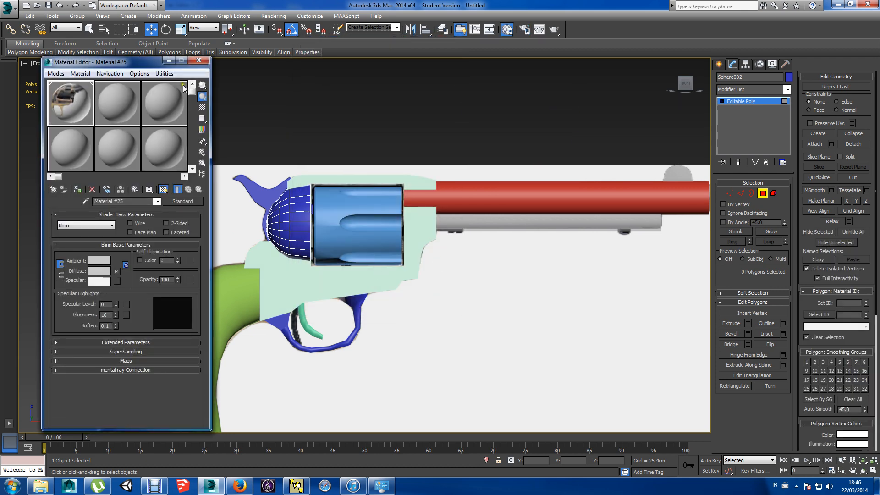
pyautogui.click(182, 201)
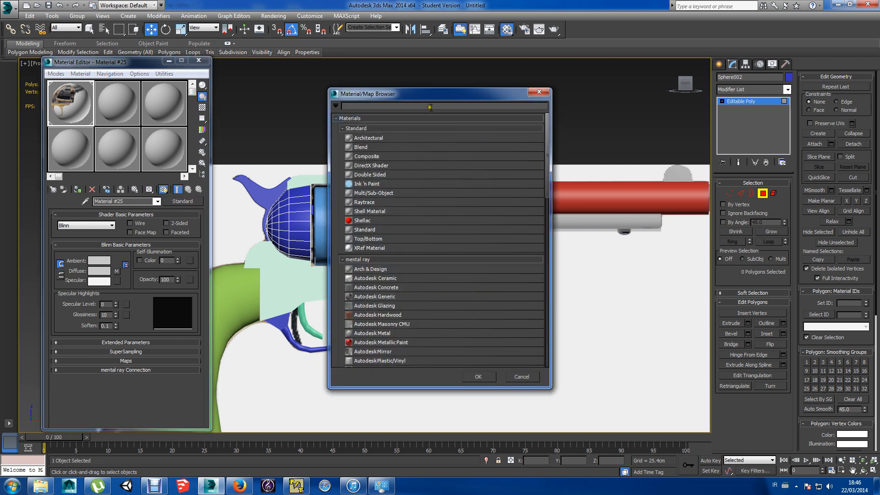
pyautogui.moveTo(442, 97); pyautogui.dragTo(158, 56)
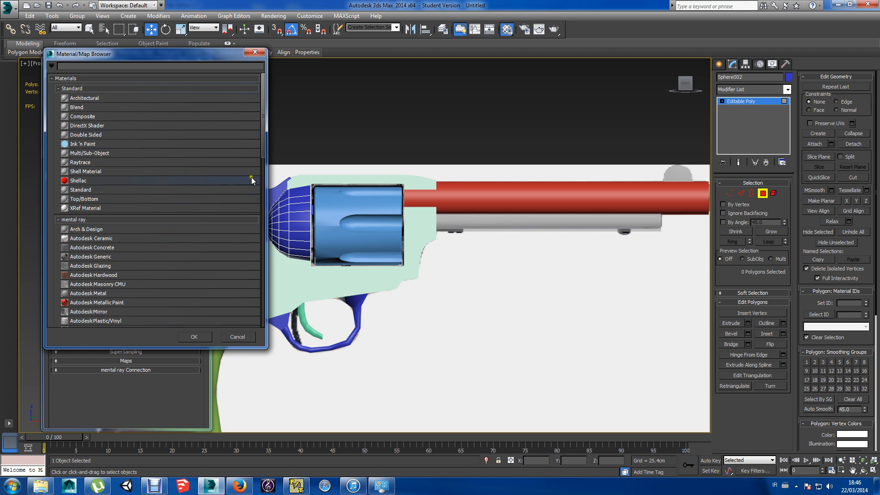
pyautogui.moveTo(265, 150); pyautogui.dragTo(257, 282)
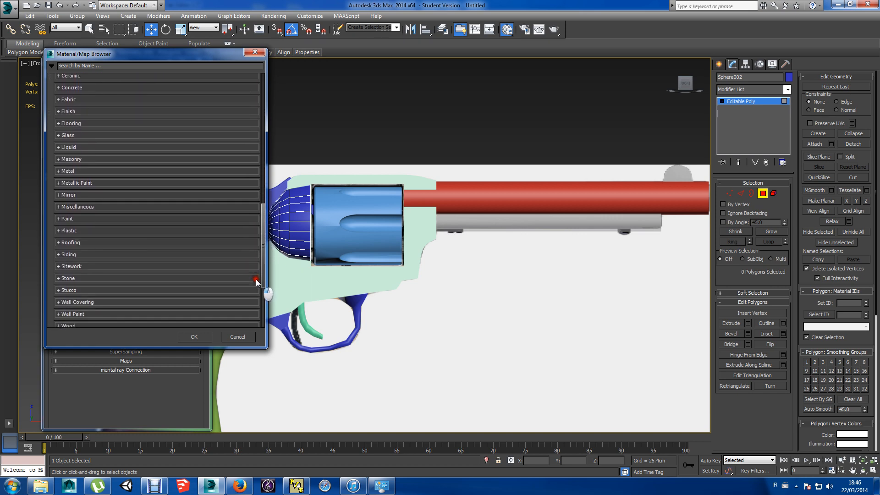
pyautogui.click(59, 171)
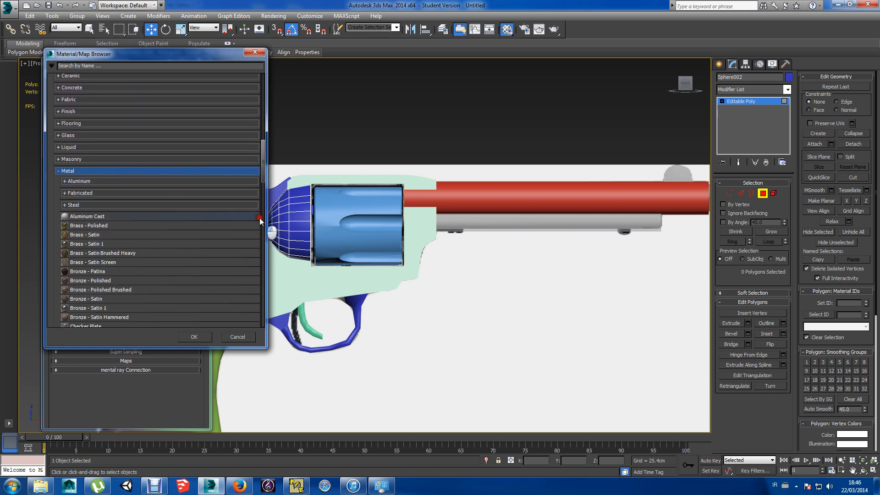
pyautogui.moveTo(264, 160); pyautogui.dragTo(264, 212)
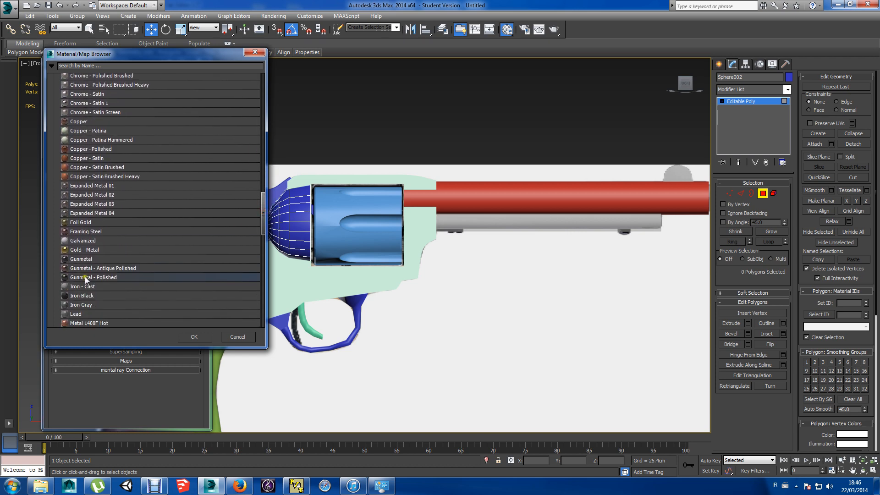
pyautogui.click(82, 259)
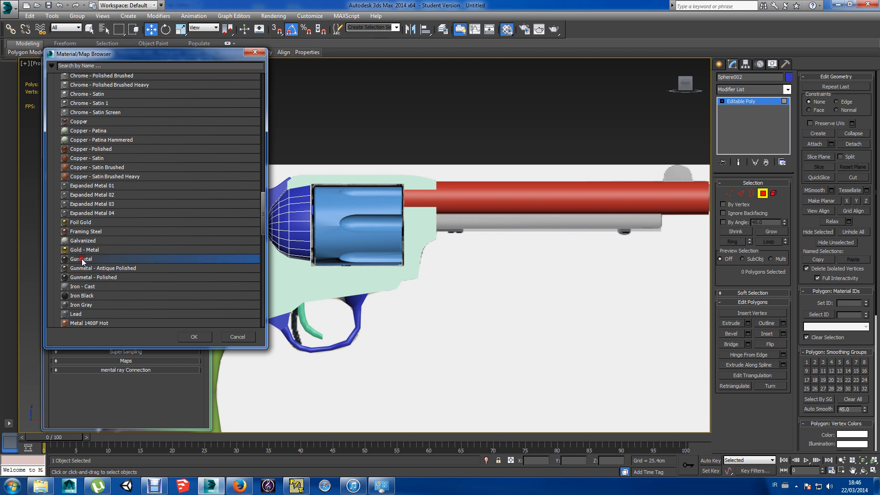
pyautogui.doubleClick(82, 260)
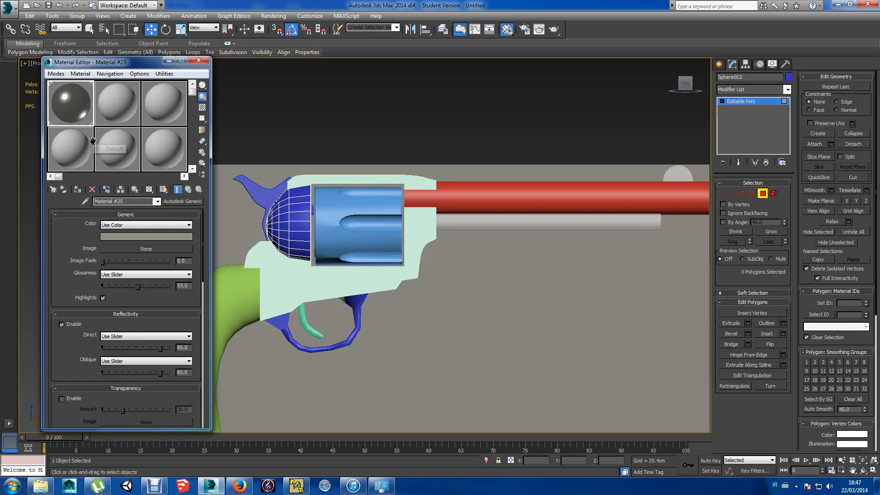
pyautogui.moveTo(62, 99); pyautogui.dragTo(475, 197)
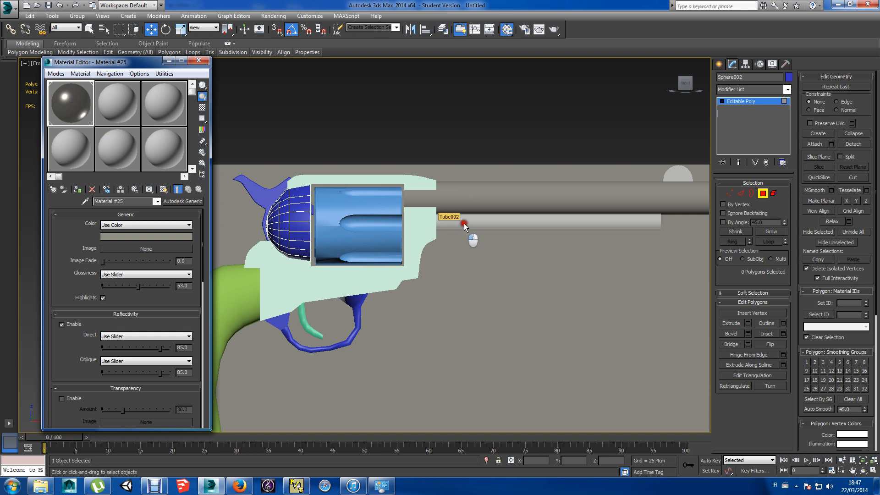
# Set the second sample slot to the Gold - Metal preset and apply it to the frame and the sphere behind the cylinder.
pyautogui.doubleClick(115, 109)
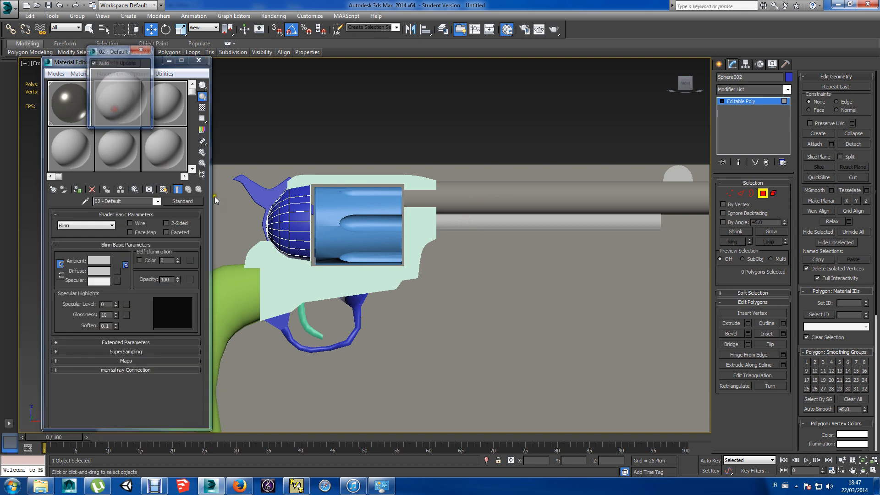
pyautogui.click(141, 51)
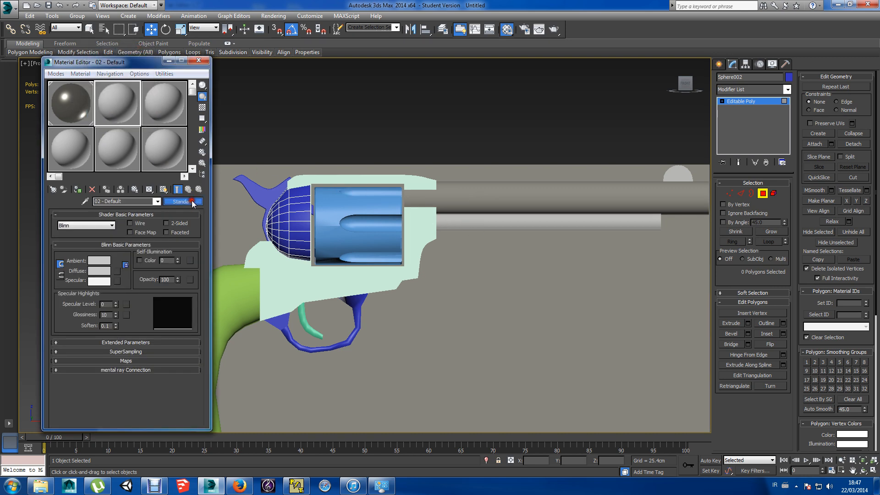
pyautogui.click(182, 201)
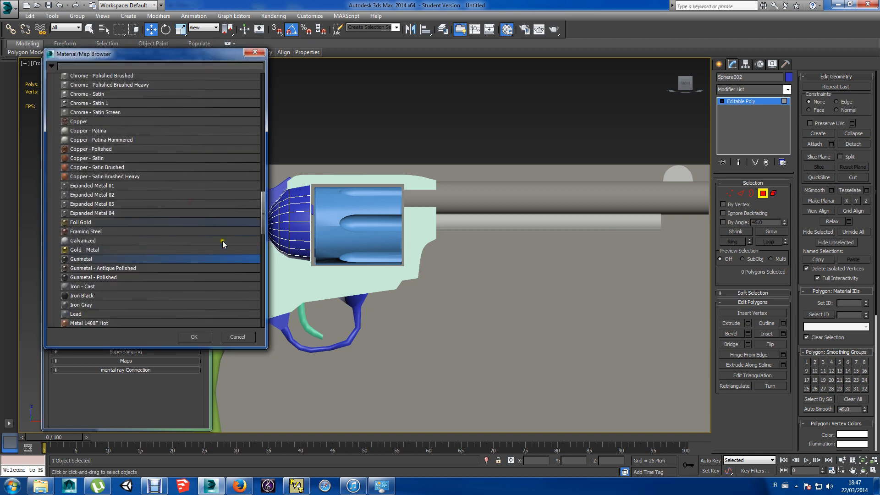
pyautogui.click(89, 250)
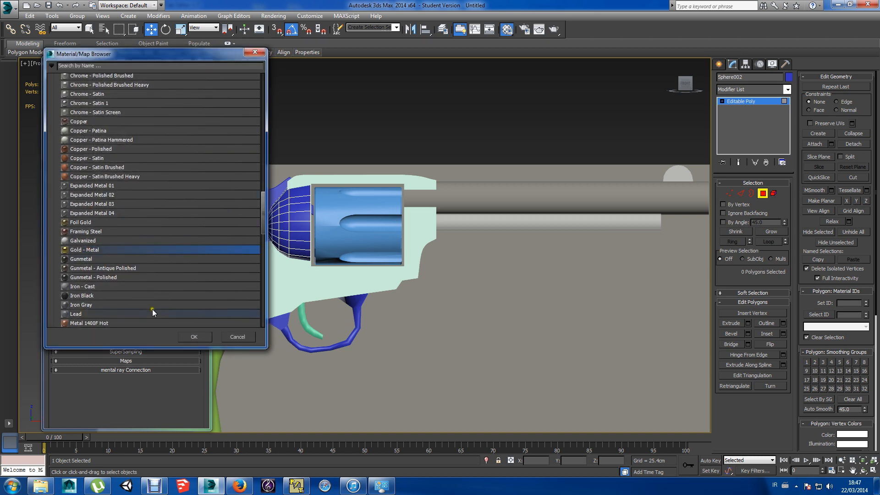
pyautogui.click(186, 336)
pyautogui.moveTo(117, 108); pyautogui.dragTo(415, 241)
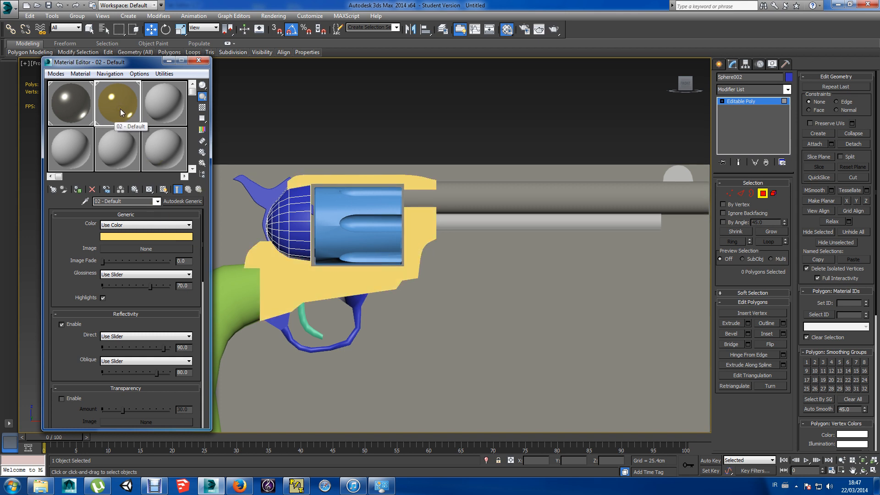
pyautogui.moveTo(120, 109); pyautogui.dragTo(283, 225)
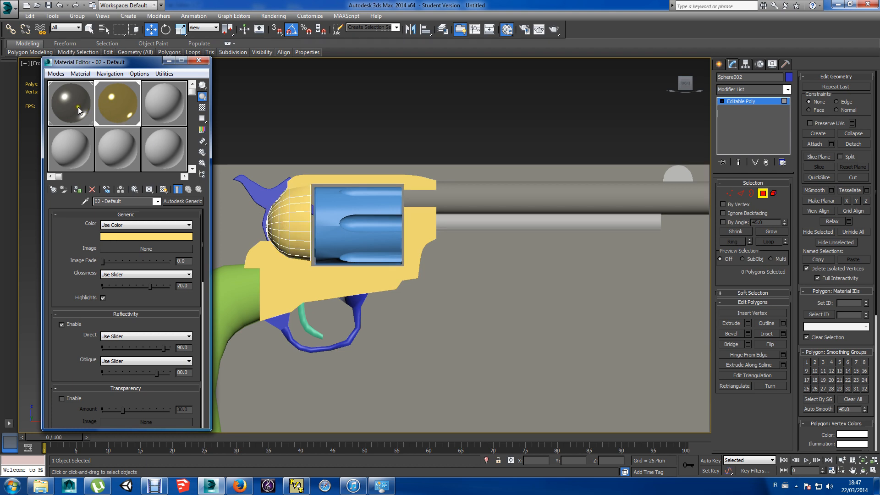
# Change the third sample slot's material to the Expanded Metal 01 preset.
pyautogui.click(175, 110)
pyautogui.click(178, 203)
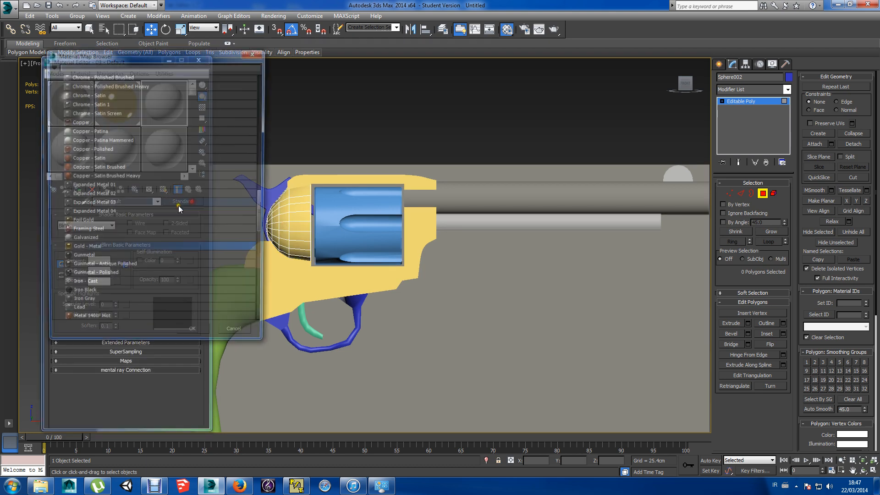
pyautogui.click(93, 186)
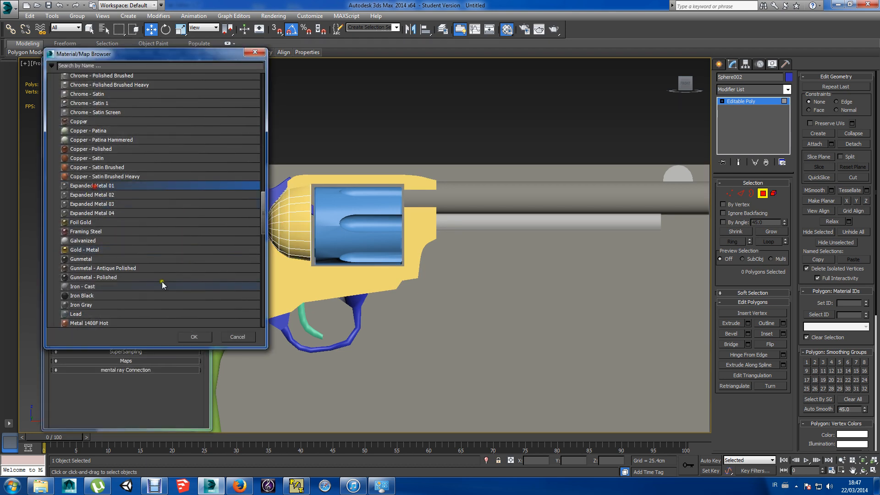
pyautogui.click(192, 340)
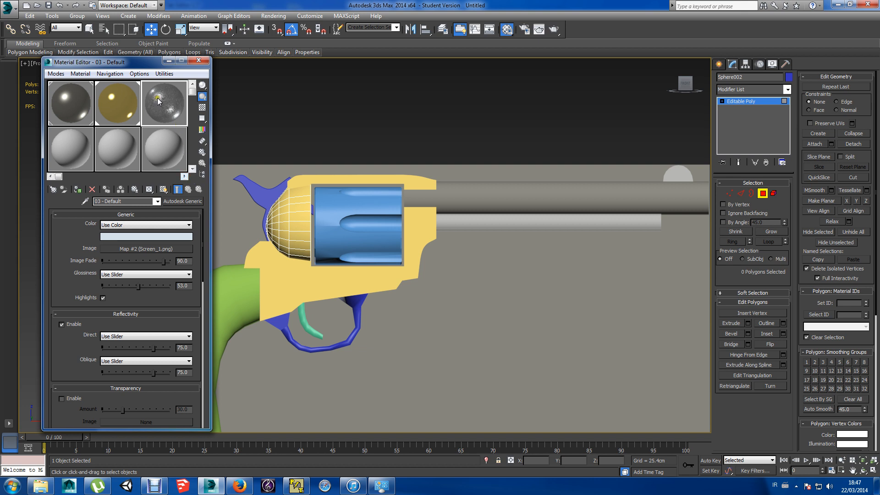
# Apply the third slot's expanded metal to the hammer and trigger, and the gunmetal material to the trigger guard and the rod under the barrel.
pyautogui.moveTo(160, 103); pyautogui.dragTo(263, 208)
pyautogui.moveTo(166, 107); pyautogui.dragTo(303, 318)
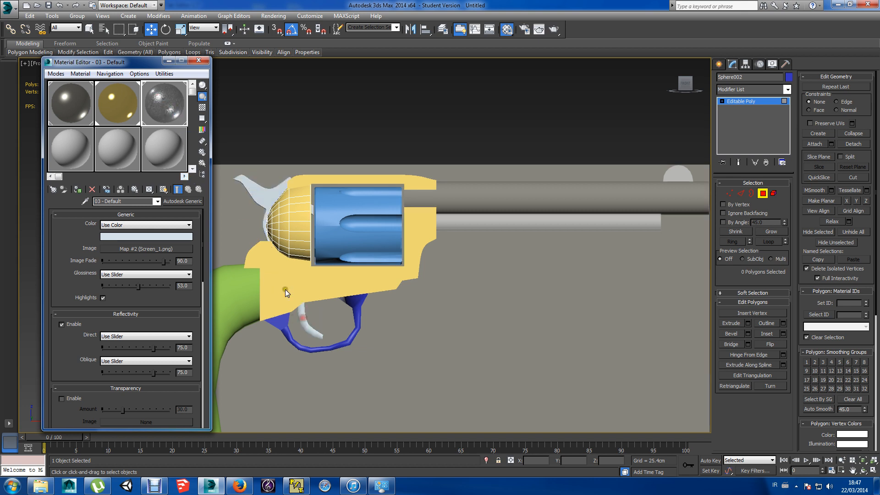
pyautogui.click(115, 108)
pyautogui.moveTo(115, 108); pyautogui.dragTo(285, 328)
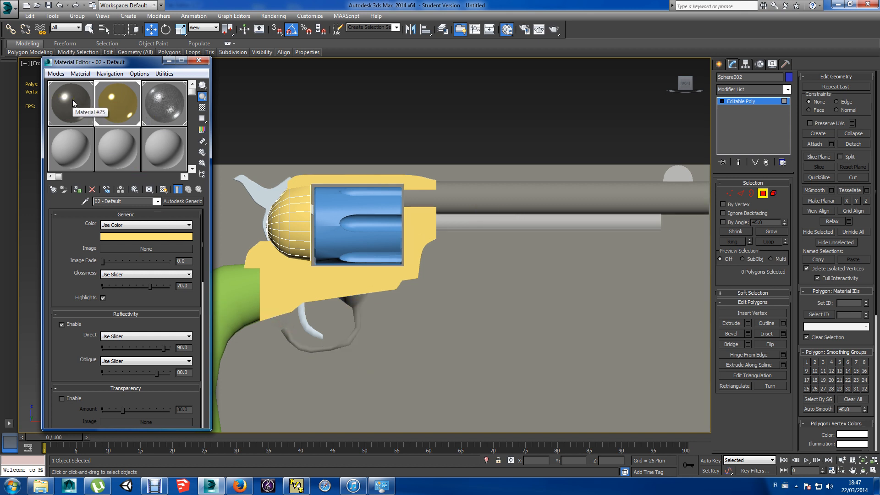
pyautogui.moveTo(74, 102); pyautogui.dragTo(458, 219)
pyautogui.click(199, 60)
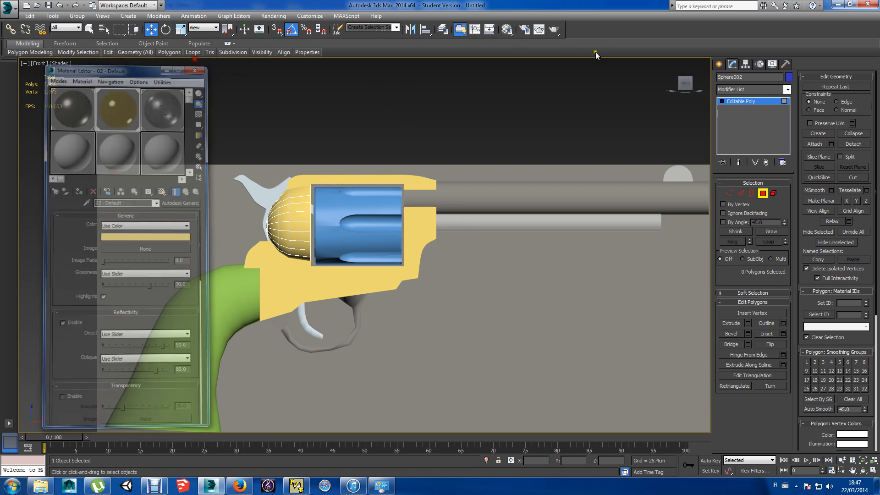
# Render the front view, continuing despite the missing map coordinates, to check the materials on the revolver.
pyautogui.click(555, 30)
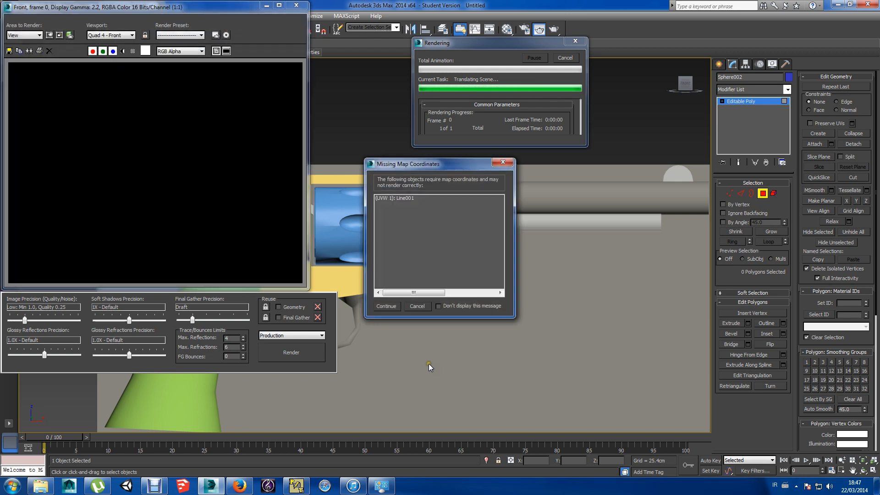
pyautogui.click(396, 309)
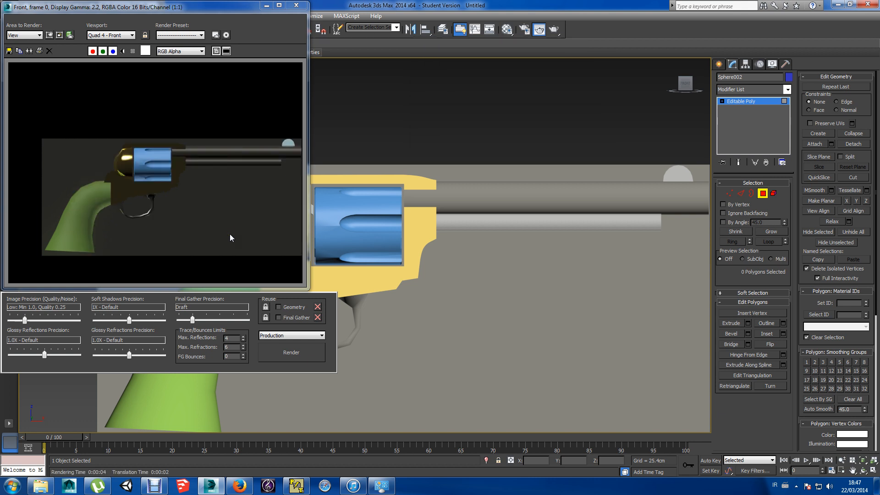
pyautogui.click(295, 6)
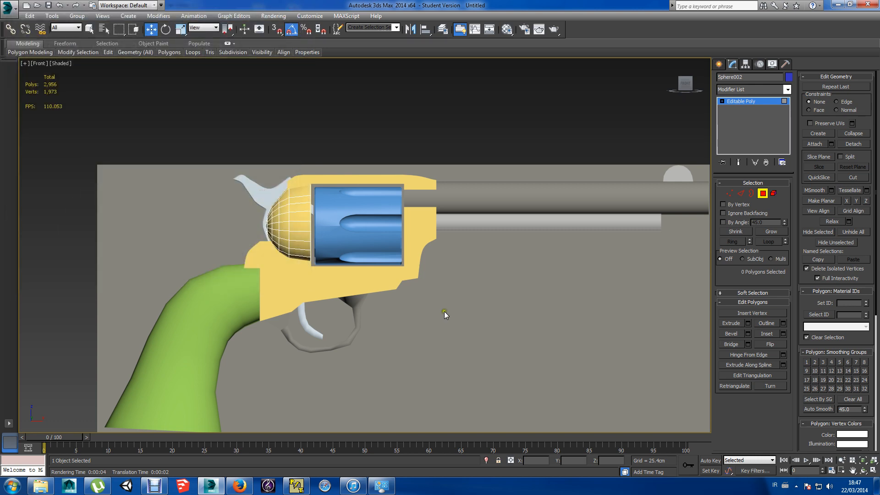
pyautogui.rightClick(386, 296)
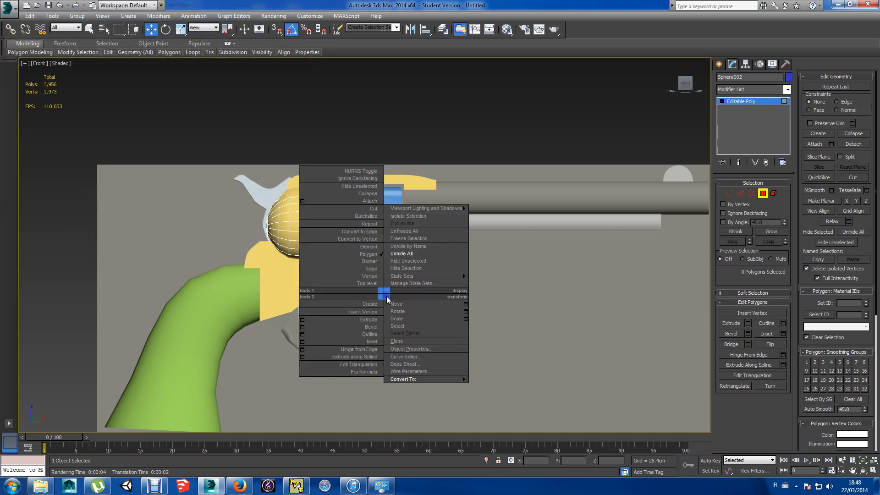
pyautogui.click(417, 254)
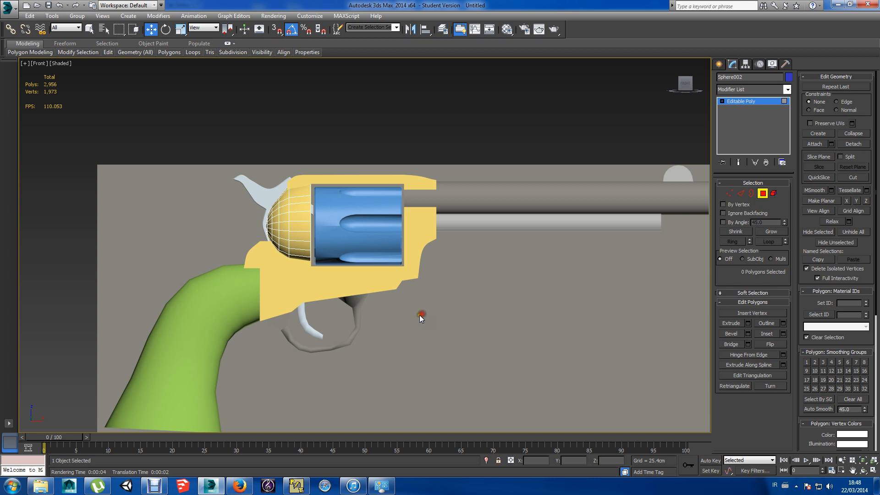
# Apply the gunmetal material from the first sample slot to the cylinder, hammer, trigger and trigger guard.
pyautogui.press('m')
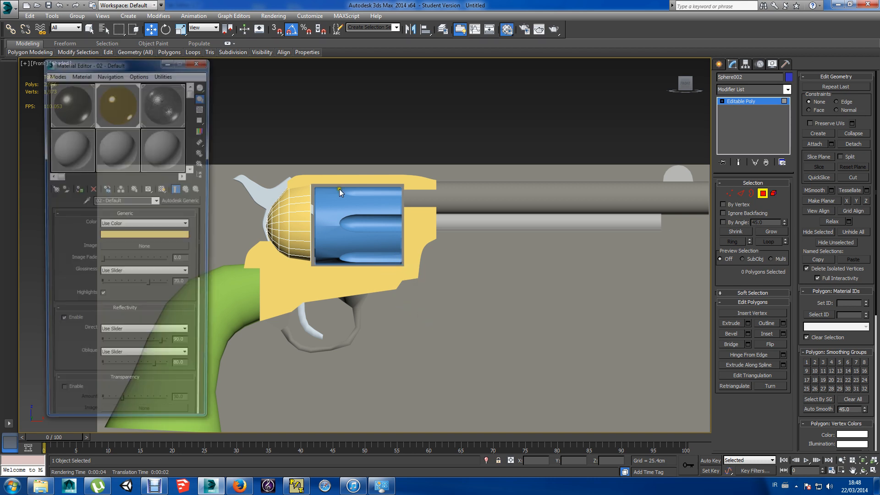
pyautogui.moveTo(97, 109); pyautogui.dragTo(323, 221)
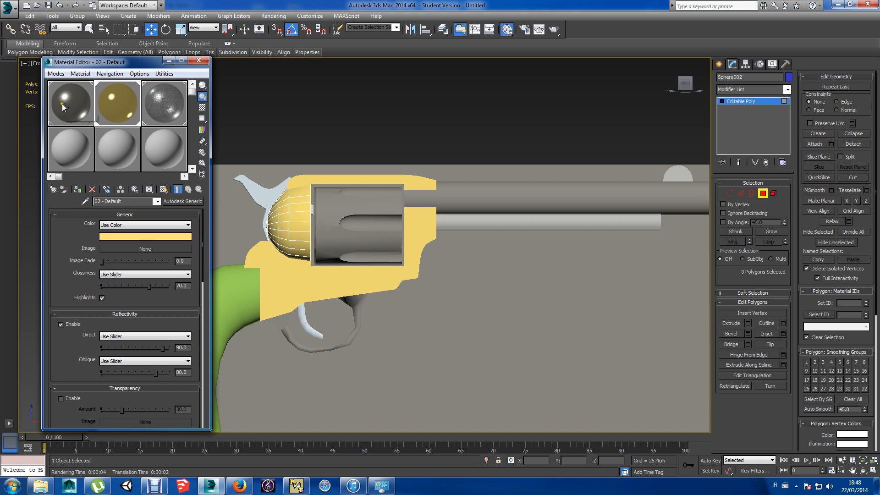
pyautogui.moveTo(63, 103); pyautogui.dragTo(259, 194)
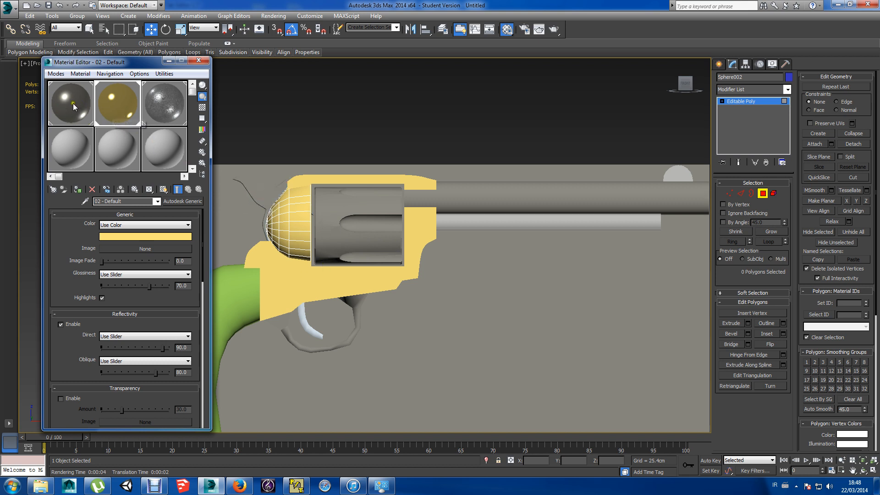
pyautogui.moveTo(86, 119); pyautogui.dragTo(303, 321)
pyautogui.moveTo(96, 128); pyautogui.dragTo(290, 338)
# Replace the material in the third sample slot with the Copper - Polished metal preset.
pyautogui.click(171, 107)
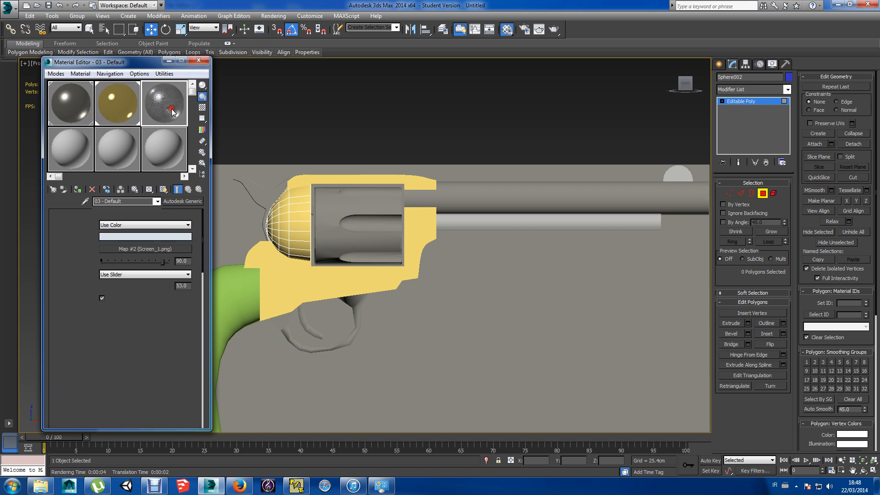
pyautogui.click(92, 189)
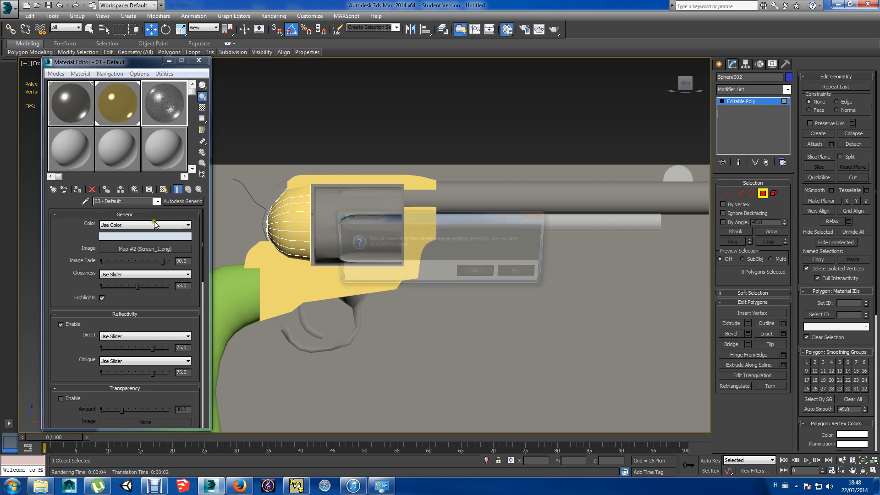
pyautogui.click(491, 275)
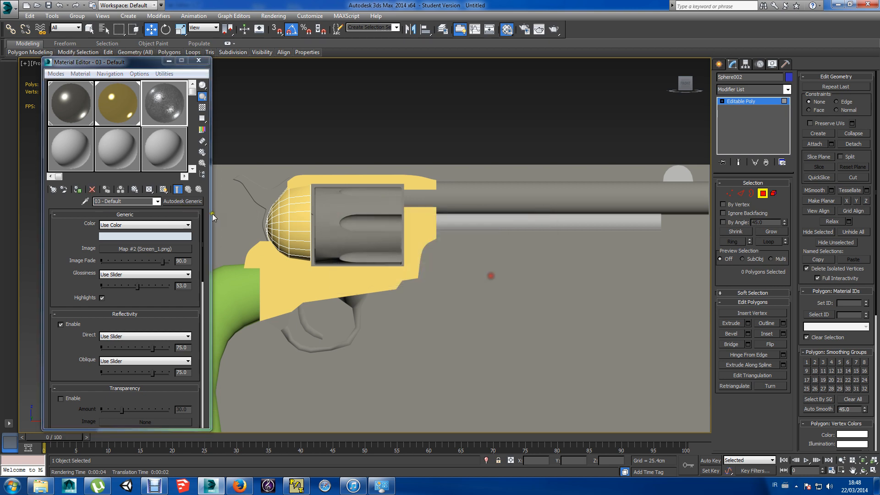
pyautogui.click(175, 202)
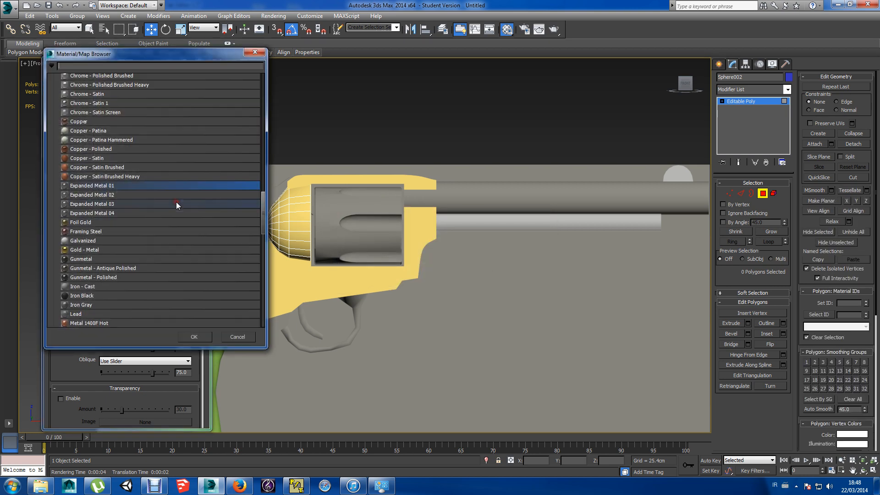
pyautogui.click(79, 150)
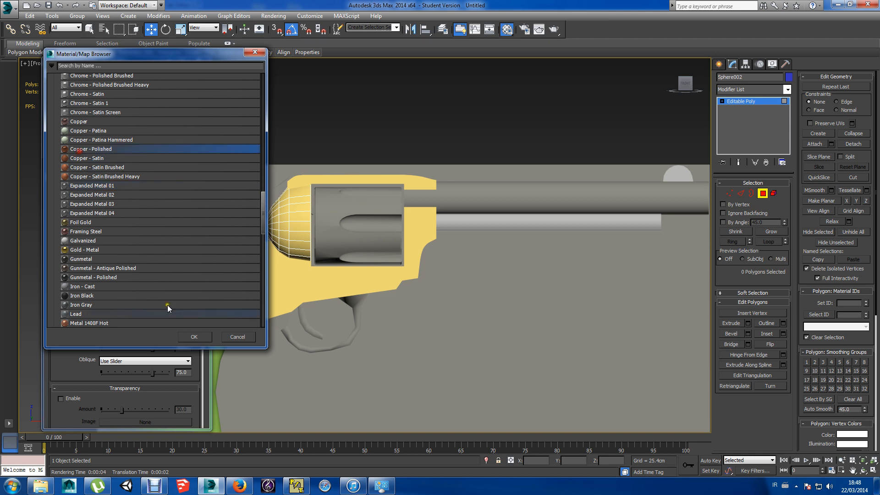
pyautogui.click(194, 337)
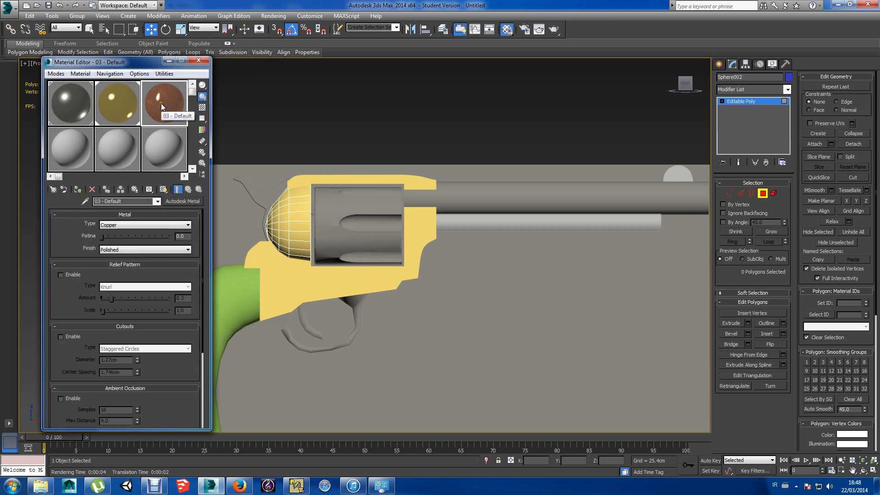
# Render the front view again to check the gunmetal cylinder, hammer and trigger.
pyautogui.click(539, 28)
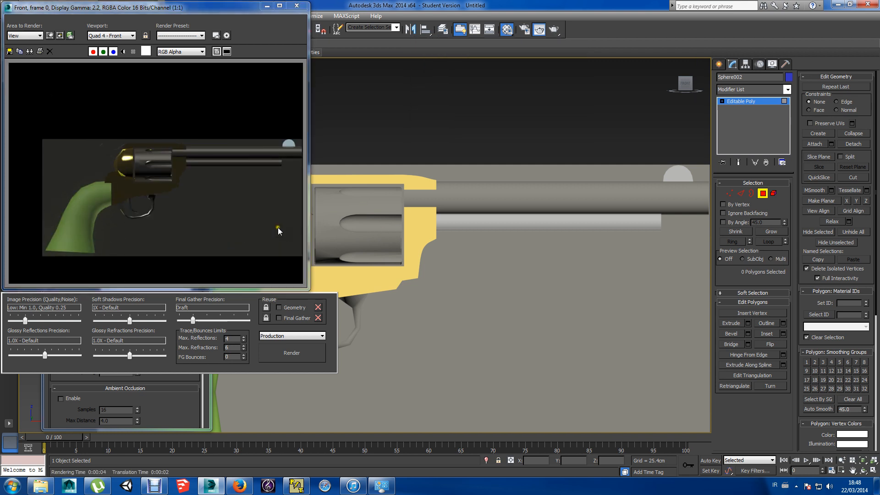
pyautogui.click(297, 5)
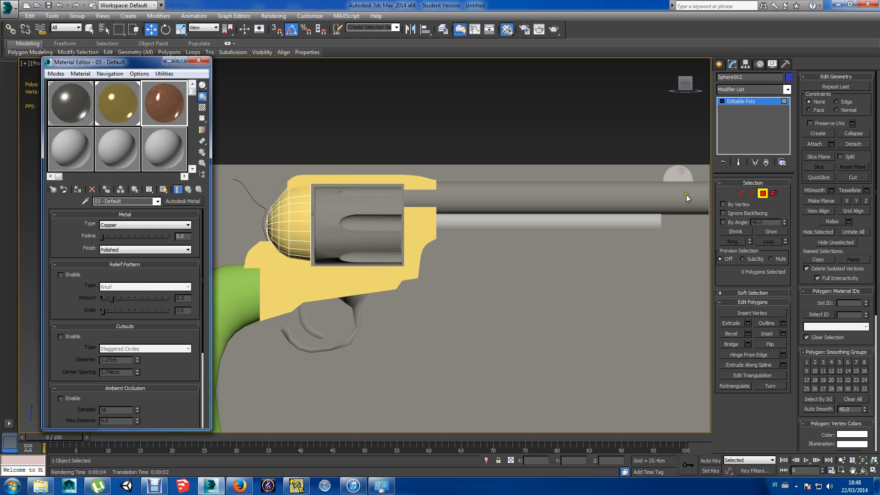
# Set the fourth sample slot, 07 - Default, to the Cherry - Light preset from the Wood materials.
pyautogui.click(52, 137)
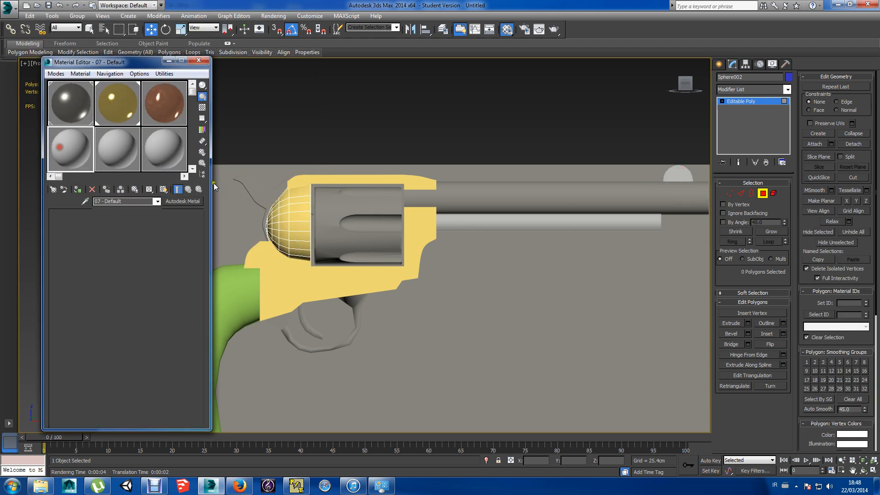
pyautogui.click(187, 203)
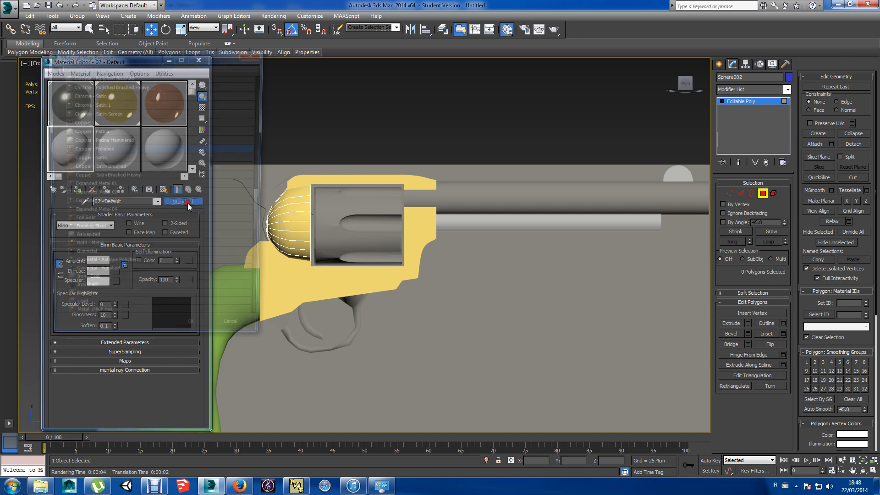
pyautogui.moveTo(263, 197); pyautogui.dragTo(263, 282)
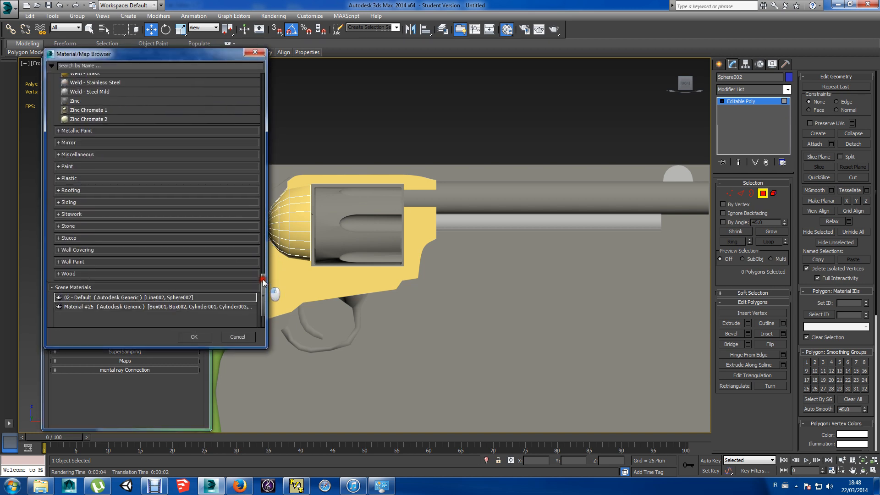
pyautogui.click(76, 274)
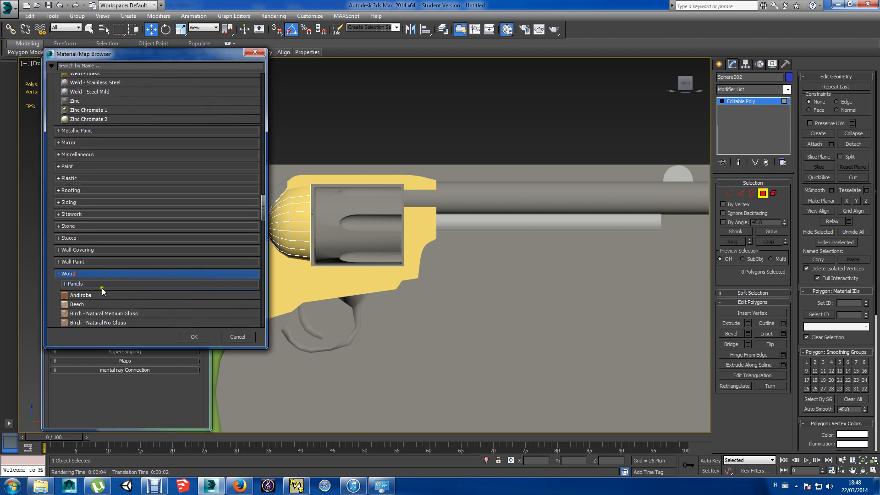
pyautogui.scroll(-5, 117, 286)
pyautogui.scroll(-3, 125, 286)
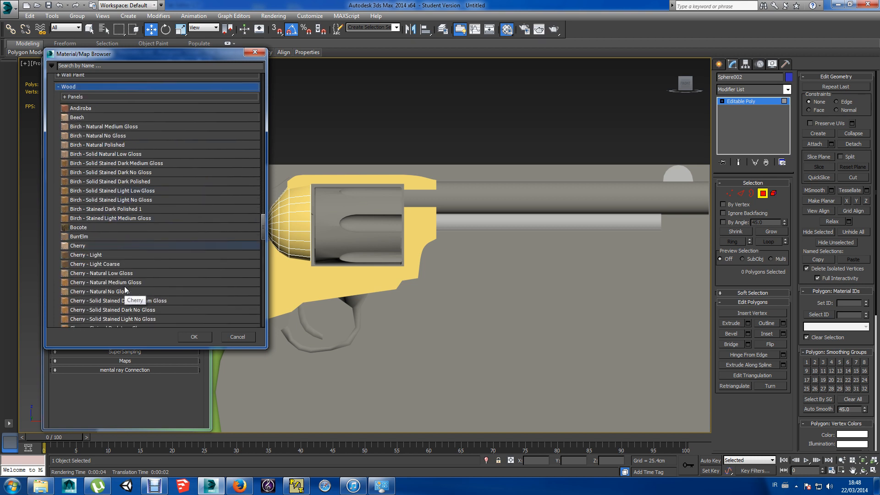
pyautogui.click(90, 233)
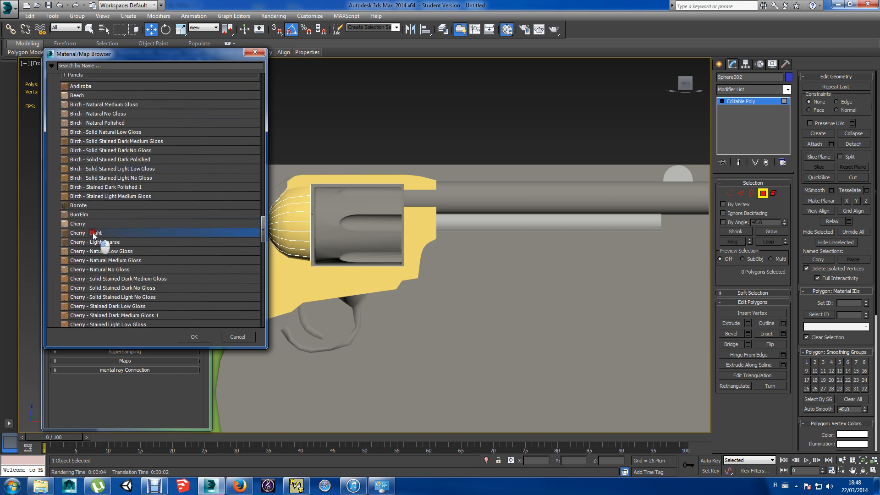
pyautogui.click(192, 337)
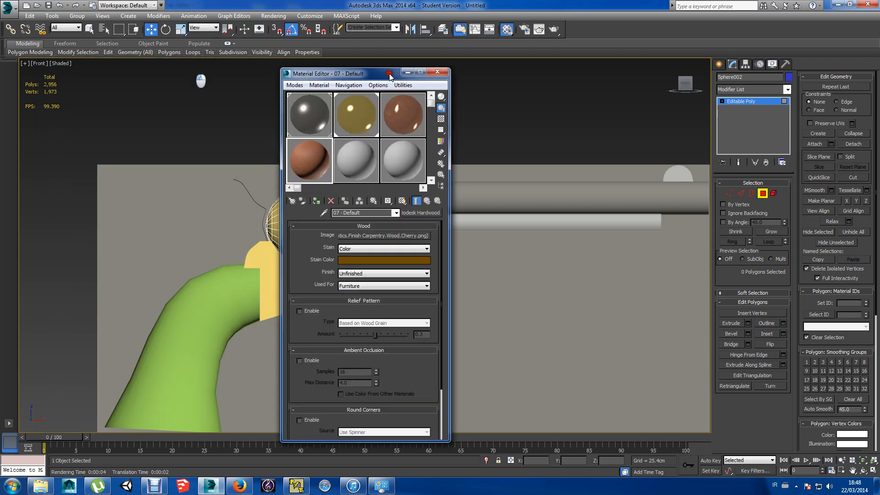
# Apply the cherry wood material to the revolver's grip and render the front view to check it.
pyautogui.moveTo(390, 76); pyautogui.dragTo(558, 77)
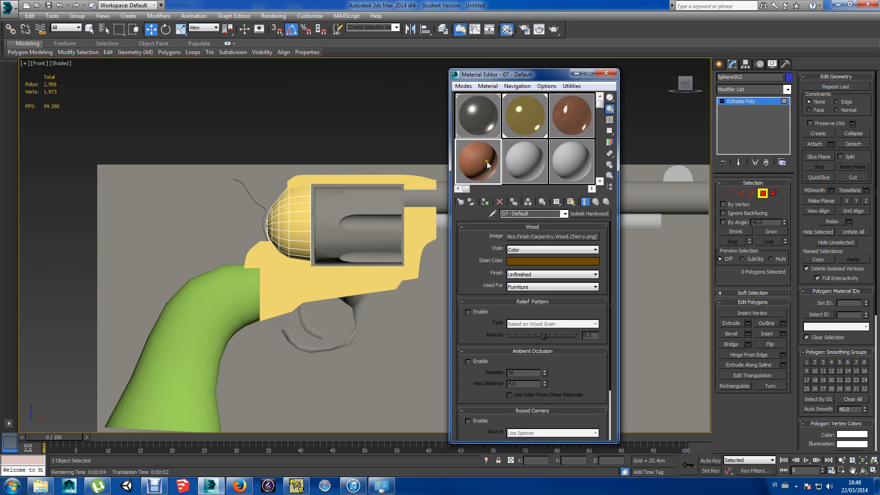
pyautogui.moveTo(487, 165); pyautogui.dragTo(201, 315)
pyautogui.click(605, 73)
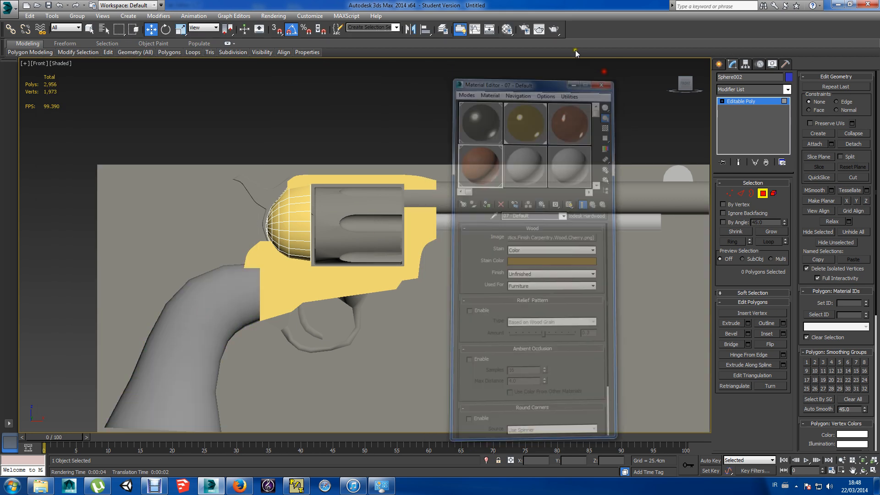
pyautogui.hotkey('shift', 'q')
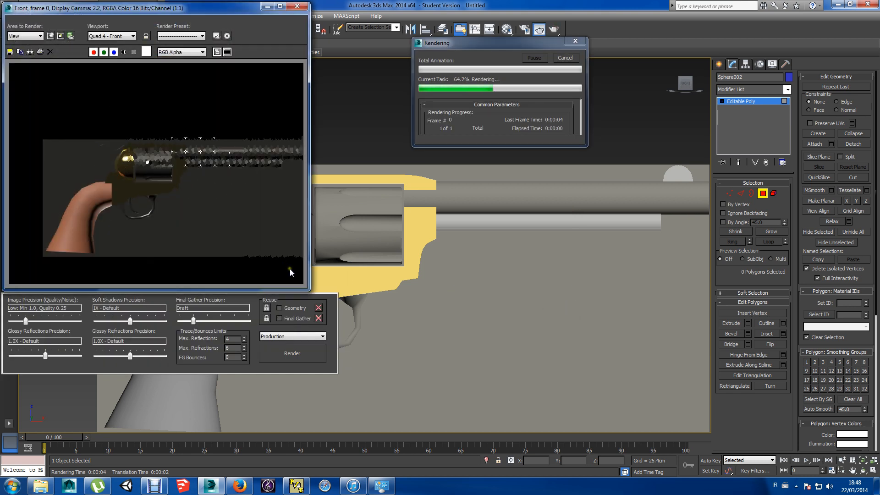
pyautogui.click(298, 7)
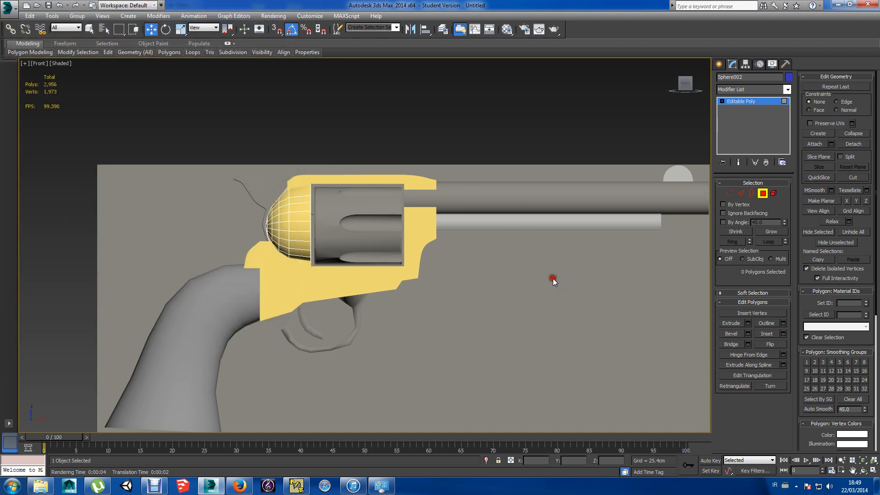
# Unfreeze all frozen objects in the scene.
pyautogui.rightClick(183, 199)
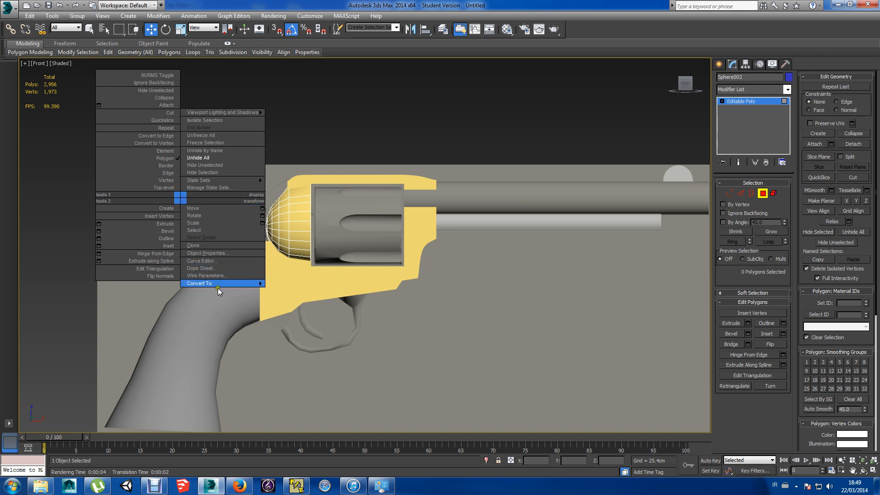
pyautogui.moveTo(226, 285)
pyautogui.click(105, 311)
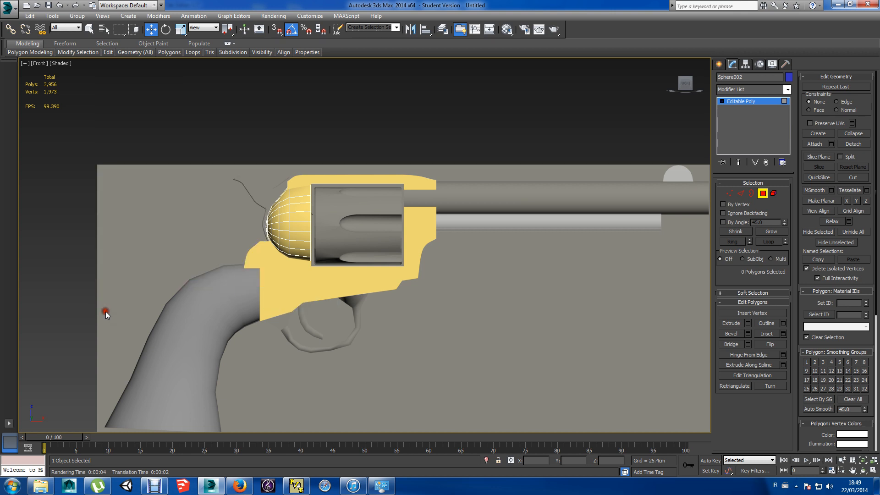
pyautogui.rightClick(208, 202)
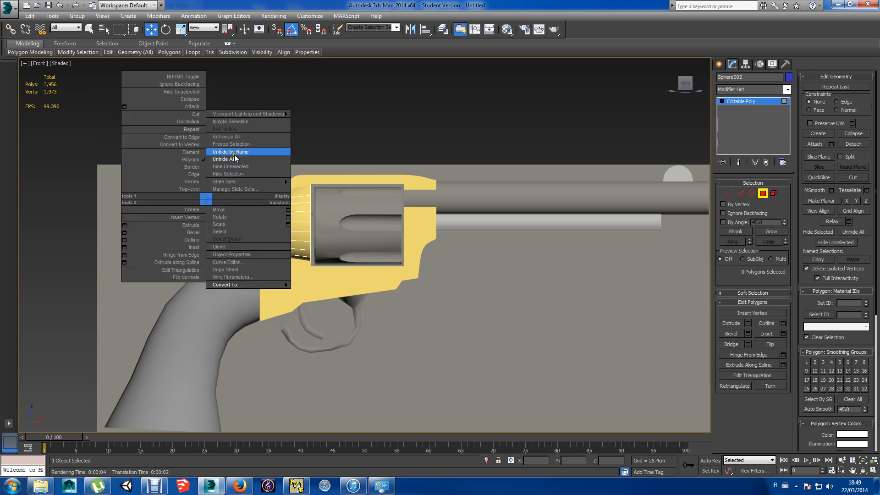
pyautogui.click(237, 137)
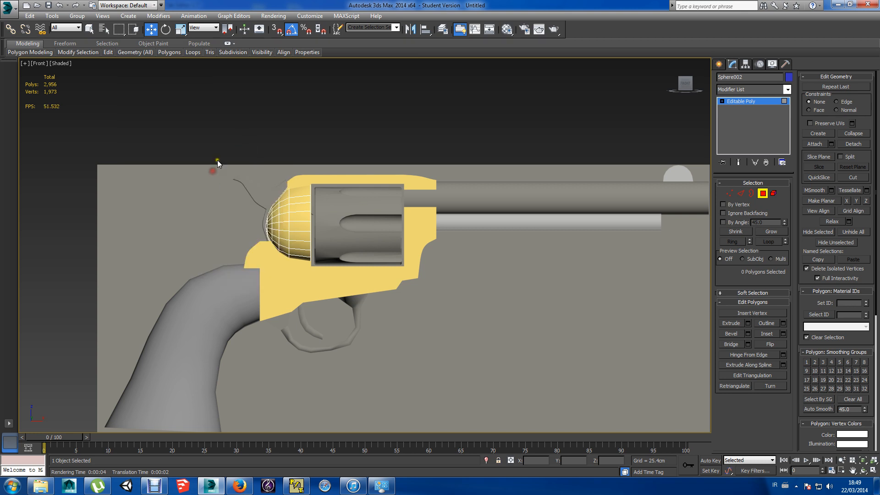
pyautogui.scroll(-5, 217, 160)
pyautogui.scroll(2, 217, 160)
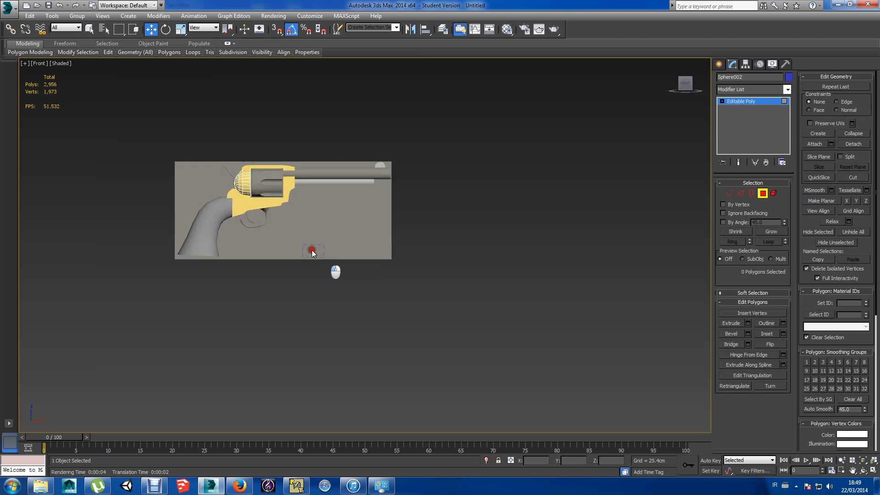
# Exit polygon editing on the yellow rear sphere and return to whole-object level.
pyautogui.moveTo(312, 253); pyautogui.dragTo(202, 139)
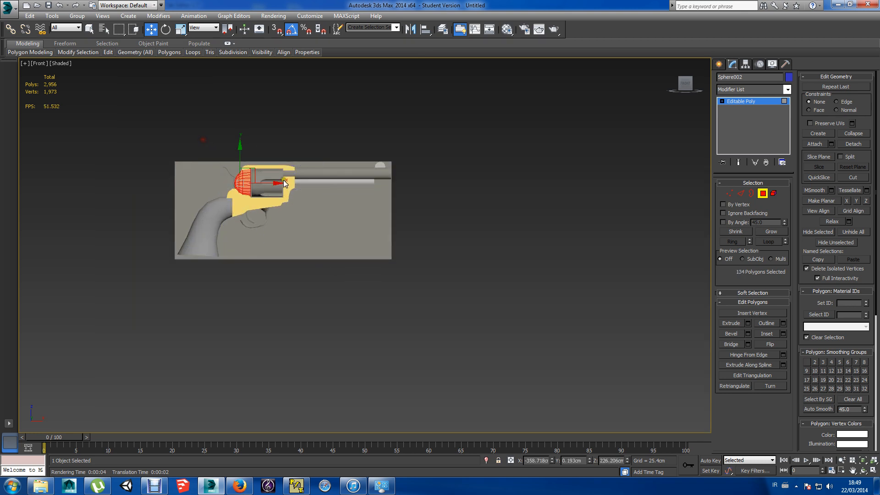
pyautogui.click(321, 175)
pyautogui.click(720, 64)
pyautogui.click(729, 64)
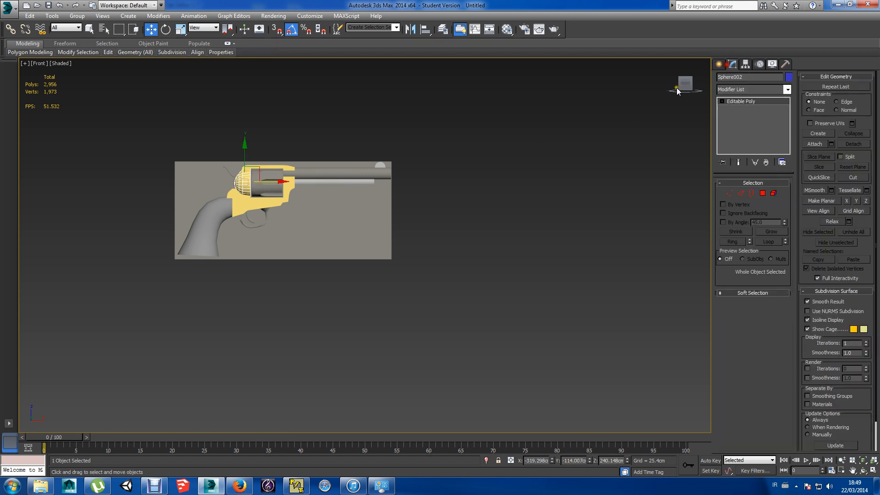
pyautogui.click(345, 176)
pyautogui.keyDown('ctrl'); pyautogui.click(341, 182); pyautogui.keyUp('ctrl')
pyautogui.keyDown('ctrl'); pyautogui.click(377, 164); pyautogui.keyUp('ctrl')
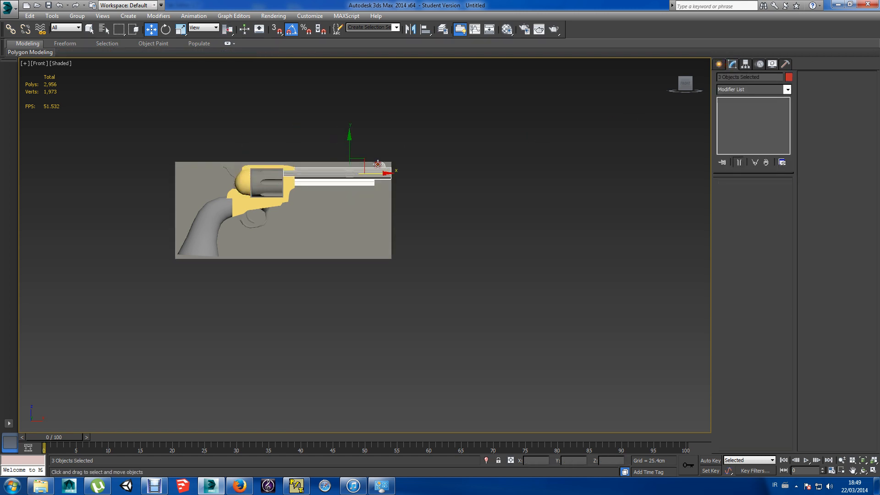
pyautogui.keyDown('ctrl'); pyautogui.click(273, 192); pyautogui.keyUp('ctrl')
pyautogui.keyDown('ctrl'); pyautogui.click(243, 182); pyautogui.keyUp('ctrl')
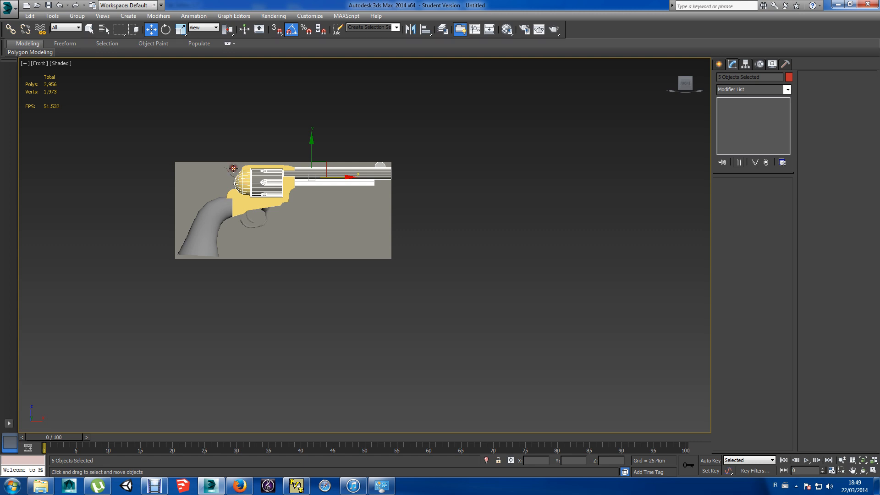
pyautogui.keyDown('ctrl'); pyautogui.click(241, 202); pyautogui.keyUp('ctrl')
pyautogui.click(425, 293)
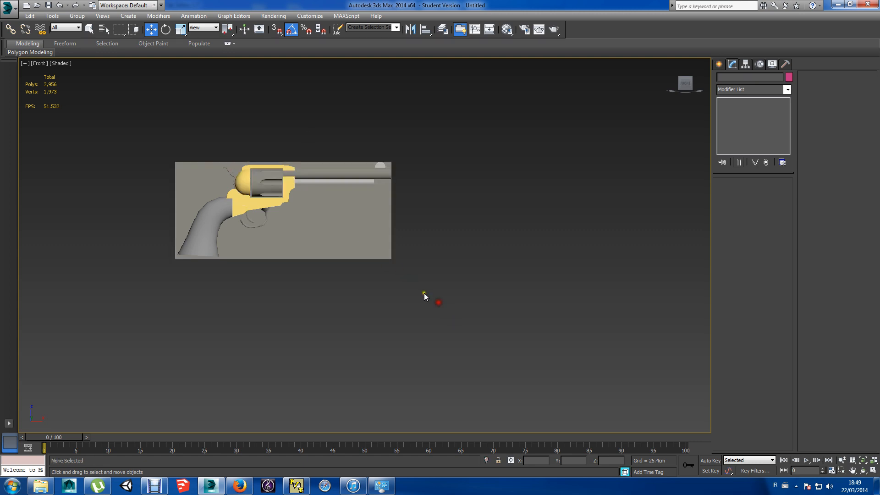
# Move the reference image plane along X to about -2534 cm, clear of the revolver, and render the front view.
pyautogui.click(389, 252)
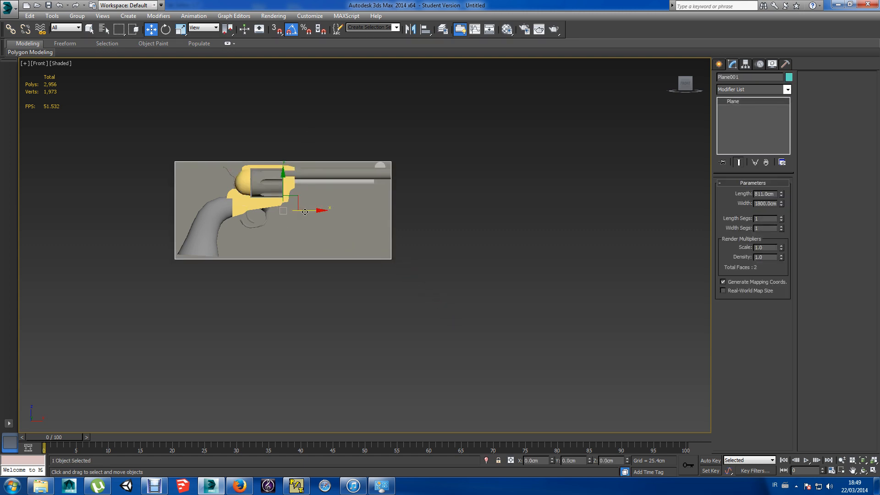
pyautogui.moveTo(305, 211); pyautogui.dragTo(20, 232)
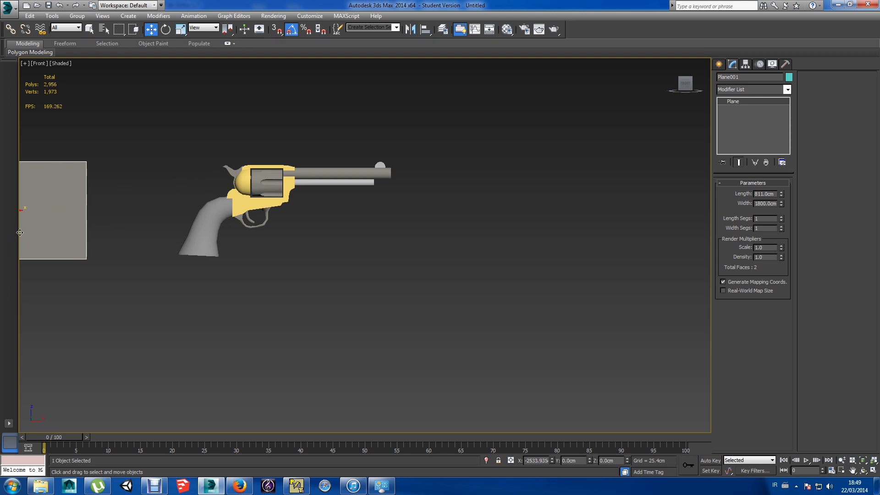
pyautogui.click(555, 29)
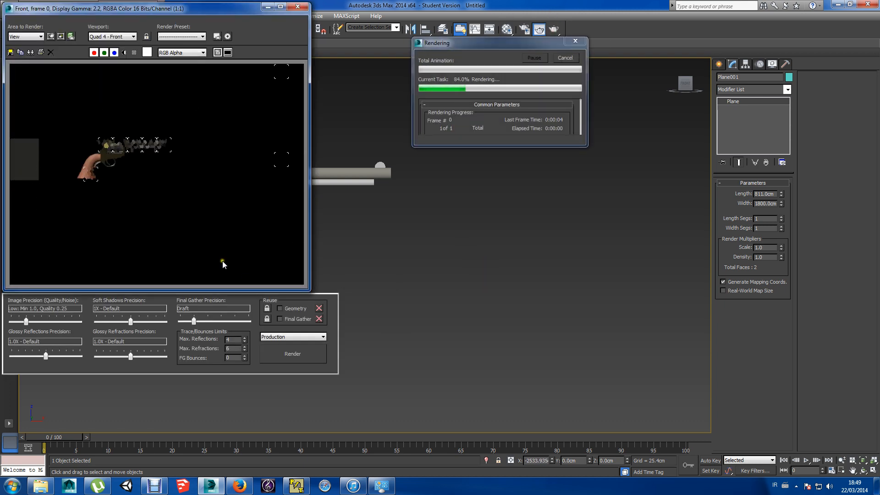
pyautogui.click(297, 7)
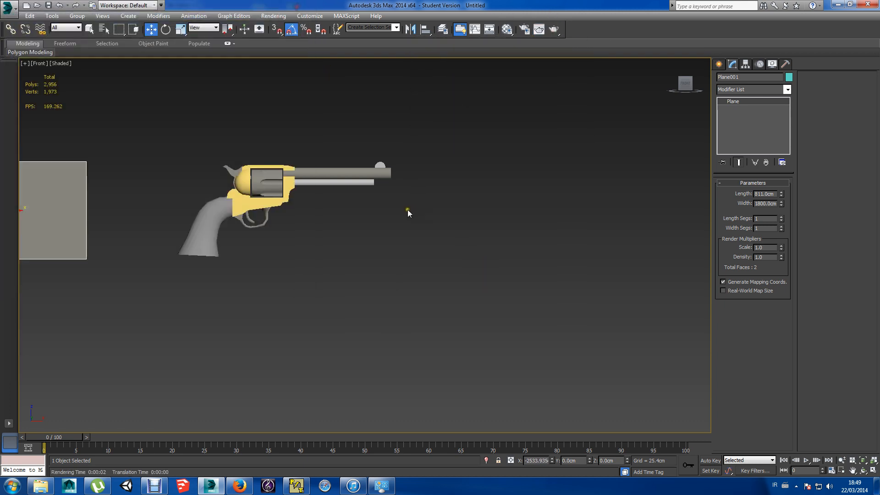
# Select all the revolver parts, frame them in the front view and render a closer image.
pyautogui.moveTo(156, 131); pyautogui.dragTo(437, 269)
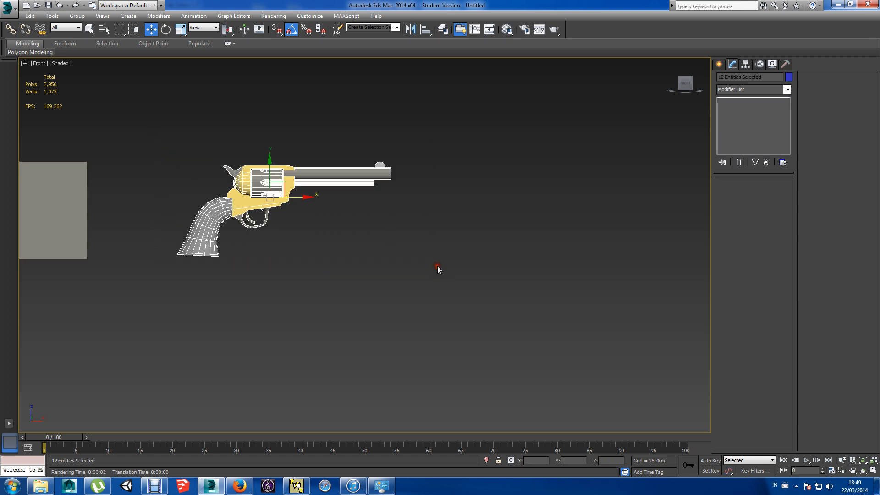
pyautogui.press('z')
pyautogui.click(554, 29)
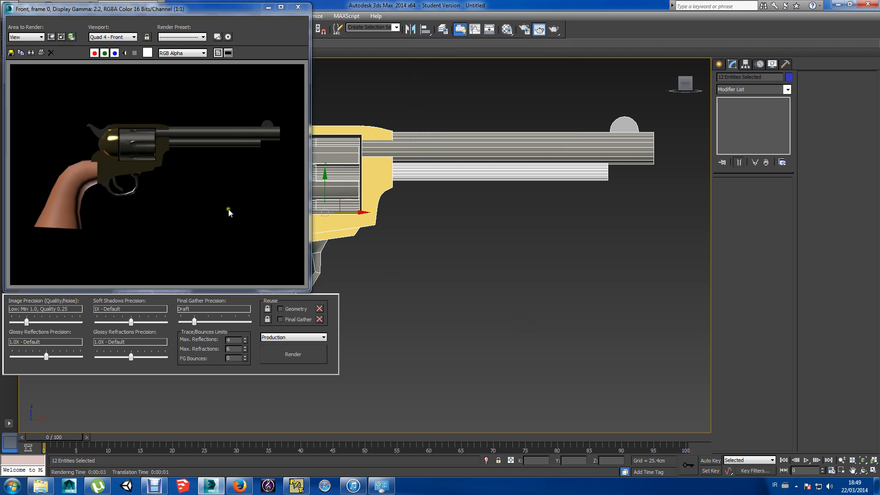
pyautogui.click(314, 358)
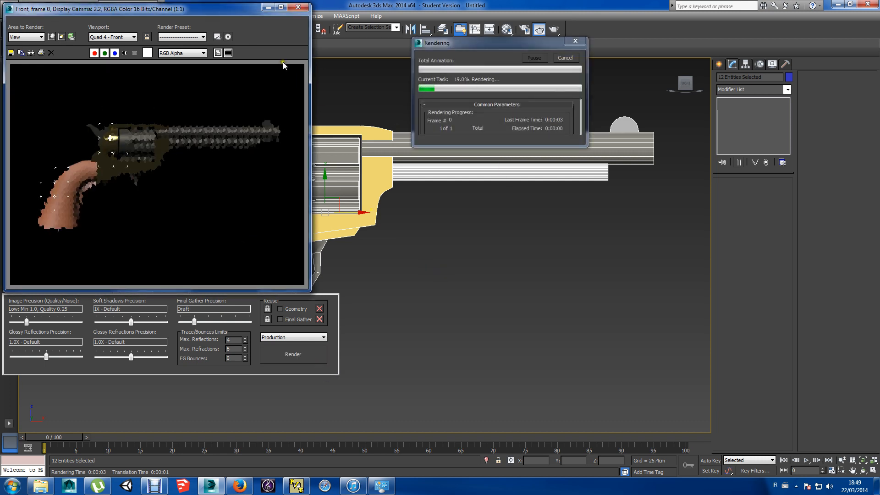
pyautogui.click(298, 7)
# Render the revolver from an angled muzzle view and from a nearly side-on orthographic view to check its materials.
pyautogui.keyDown('alt'); pyautogui.moveTo(441, 260); pyautogui.dragTo(351, 264, button='middle'); pyautogui.keyUp('alt')
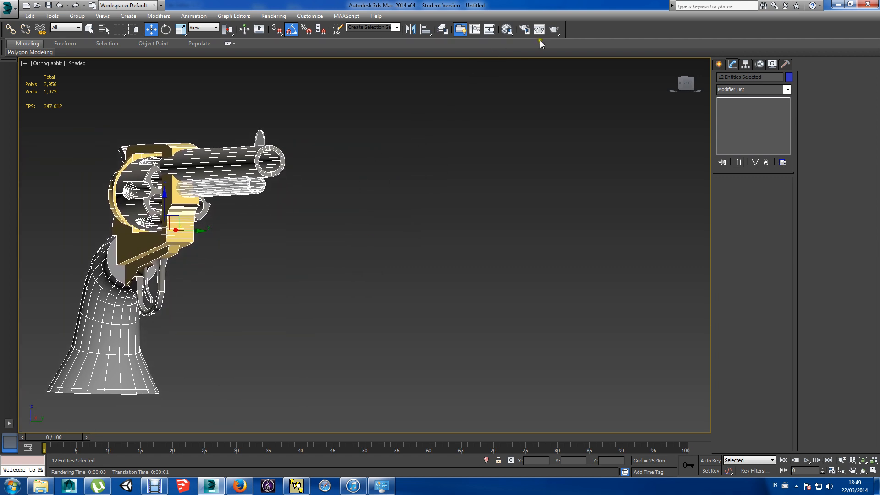
pyautogui.click(554, 29)
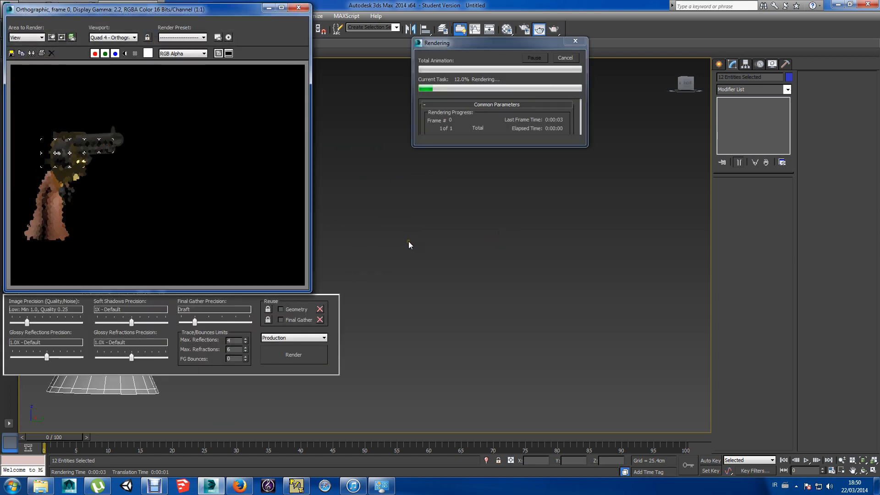
pyautogui.click(309, 356)
pyautogui.click(306, 8)
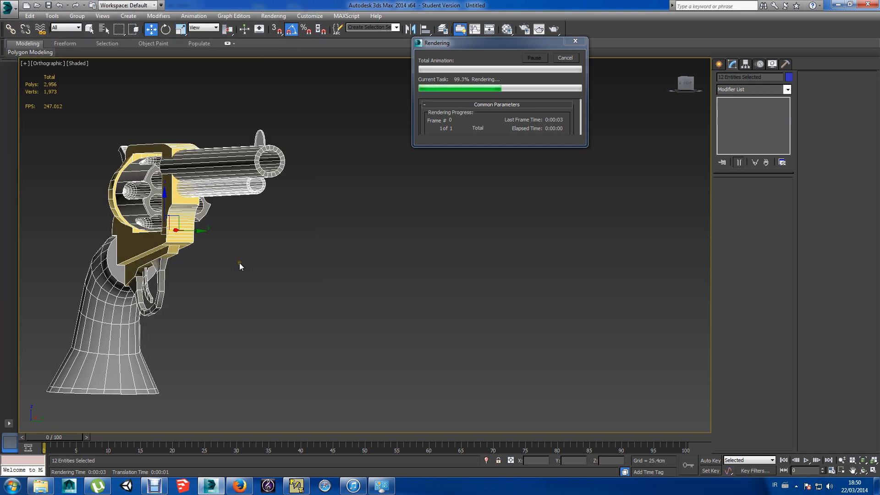
pyautogui.keyDown('alt'); pyautogui.moveTo(230, 254); pyautogui.dragTo(408, 296, button='middle'); pyautogui.keyUp('alt')
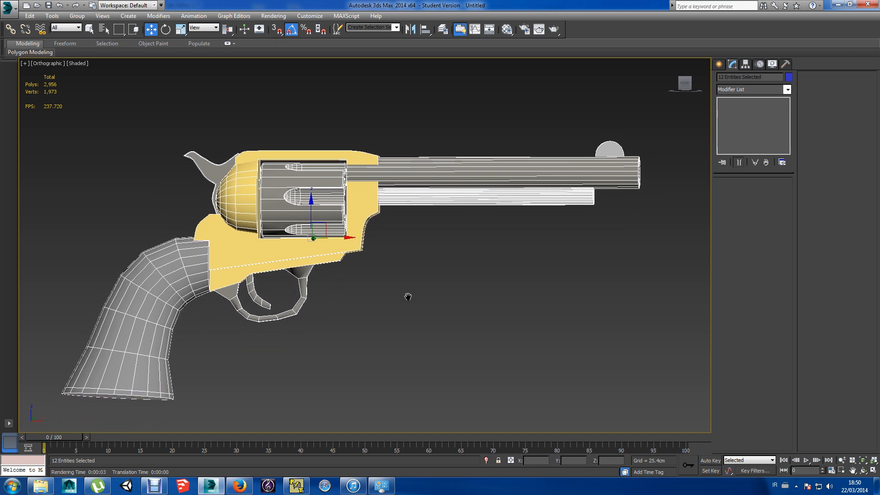
pyautogui.click(553, 30)
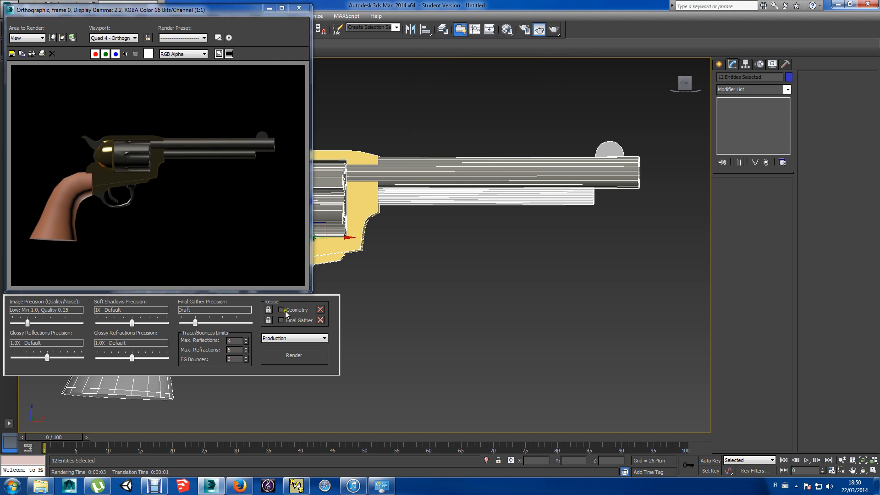
pyautogui.click(302, 8)
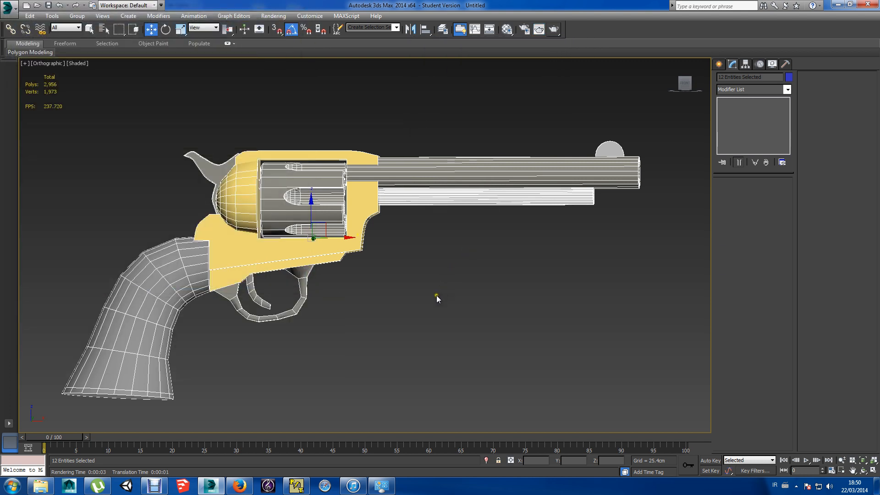
# In the front view, enable Auto Key, go to frame 15 and rotate the trigger about 11° backward.
pyautogui.scroll(3, 434, 296)
pyautogui.click(375, 254)
pyautogui.scroll(-3, 375, 253)
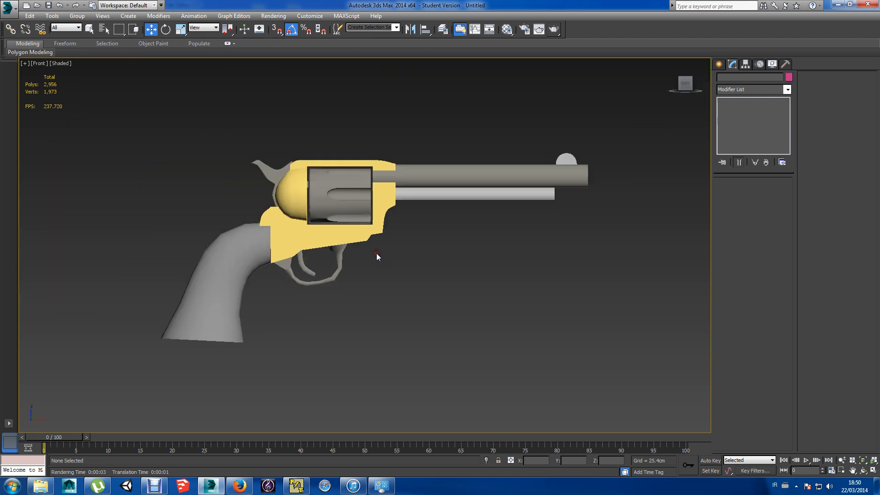
pyautogui.click(709, 461)
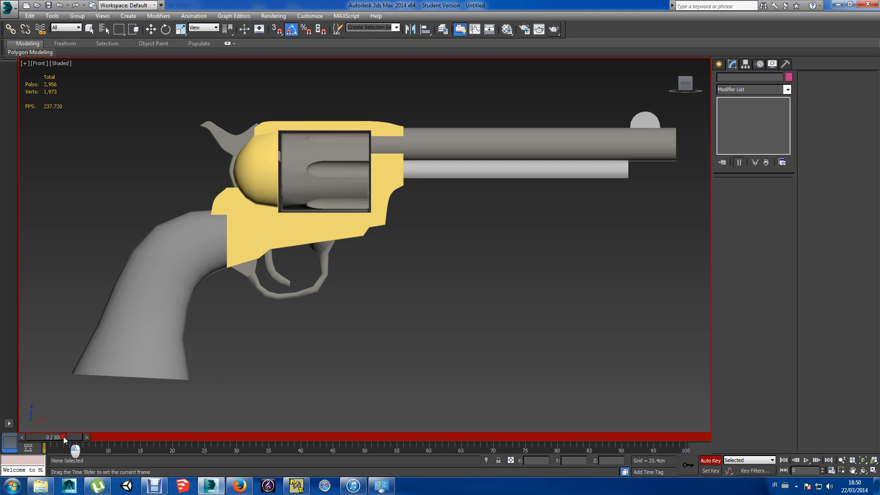
pyautogui.moveTo(63, 436); pyautogui.dragTo(155, 431)
pyautogui.press('w')
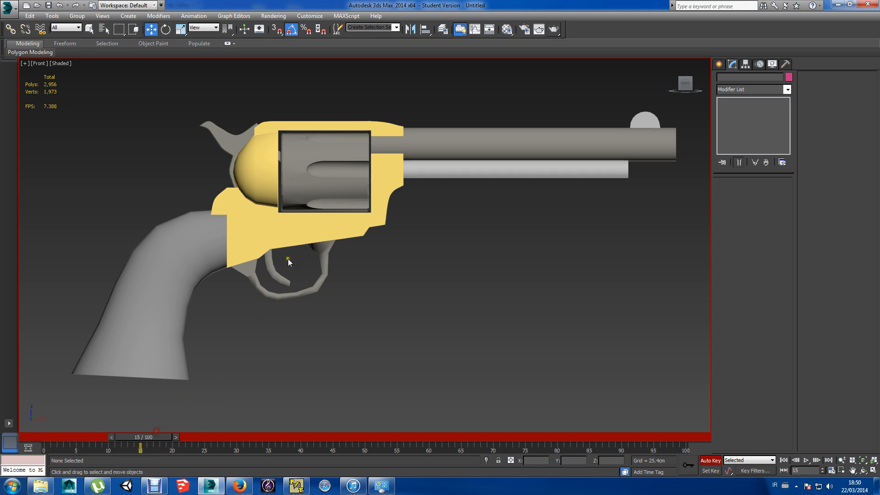
pyautogui.click(271, 263)
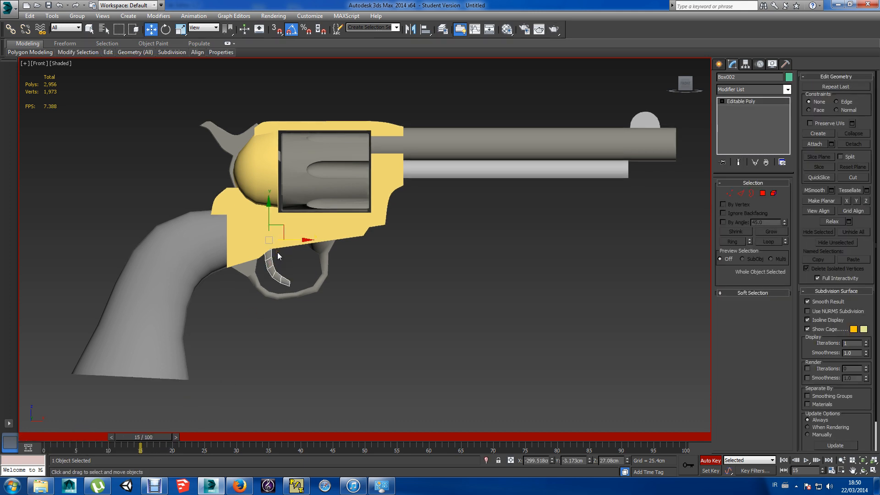
pyautogui.press('e')
pyautogui.moveTo(272, 206); pyautogui.dragTo(282, 216)
# At frame 15, rotate the hammer back 45° and turn the cylinder 85° about its long axis.
pyautogui.click(243, 151)
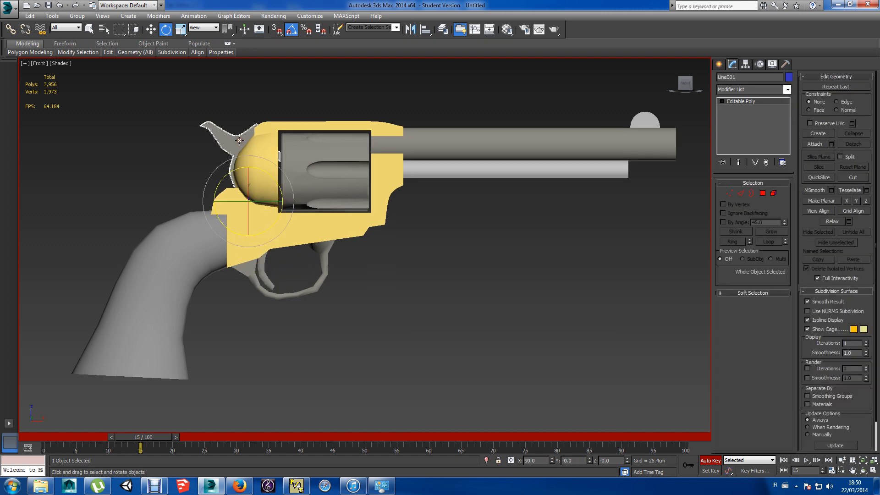
pyautogui.moveTo(236, 187); pyautogui.dragTo(226, 224)
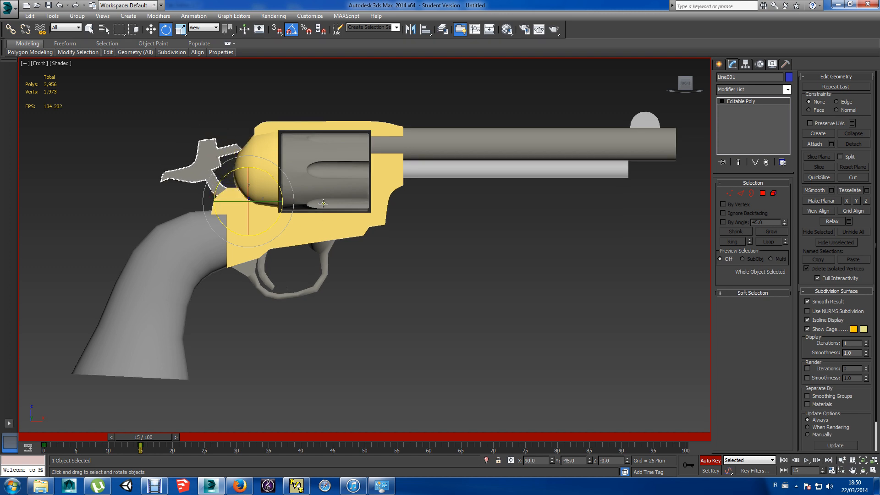
pyautogui.click(310, 151)
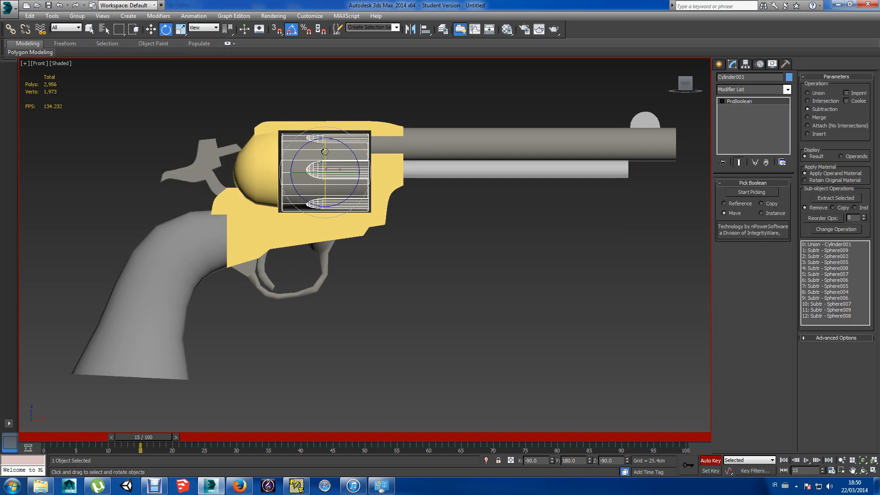
pyautogui.moveTo(325, 151); pyautogui.dragTo(318, 189)
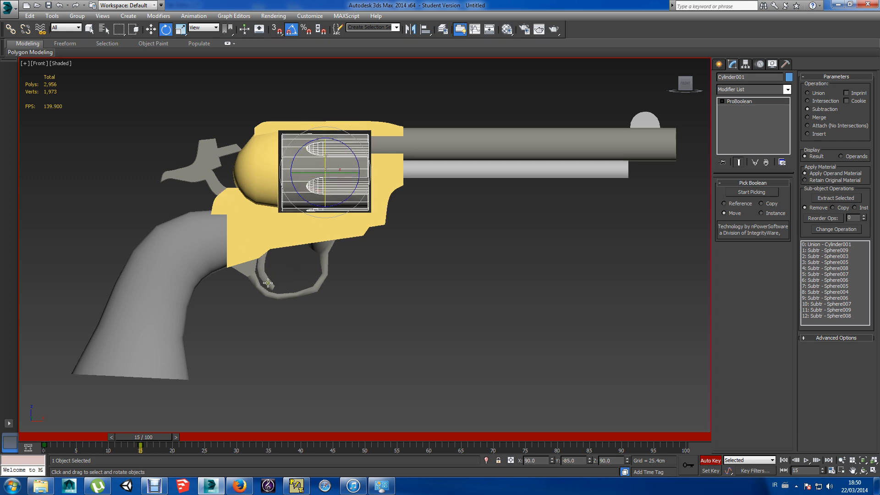
# At frame 30, rotate the hammer 45° back to its closed position and swing the trigger about 25° forward.
pyautogui.moveTo(163, 436); pyautogui.dragTo(199, 435)
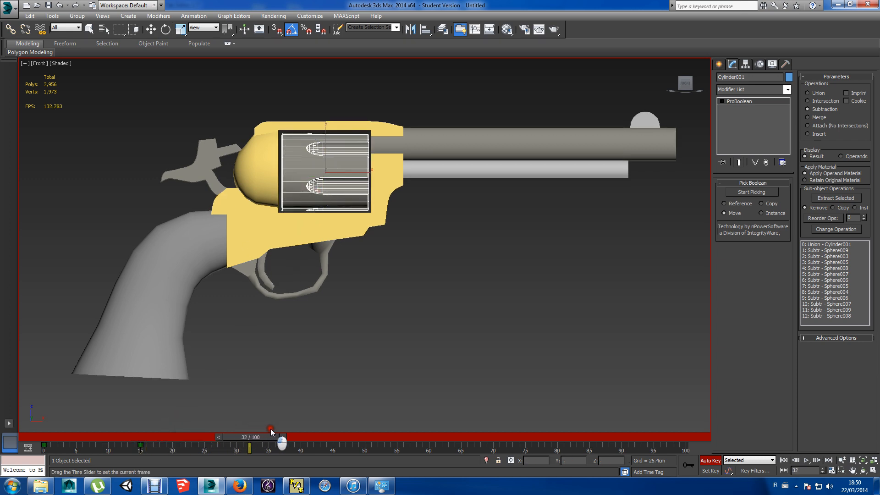
pyautogui.moveTo(271, 428); pyautogui.dragTo(258, 428)
pyautogui.press('e')
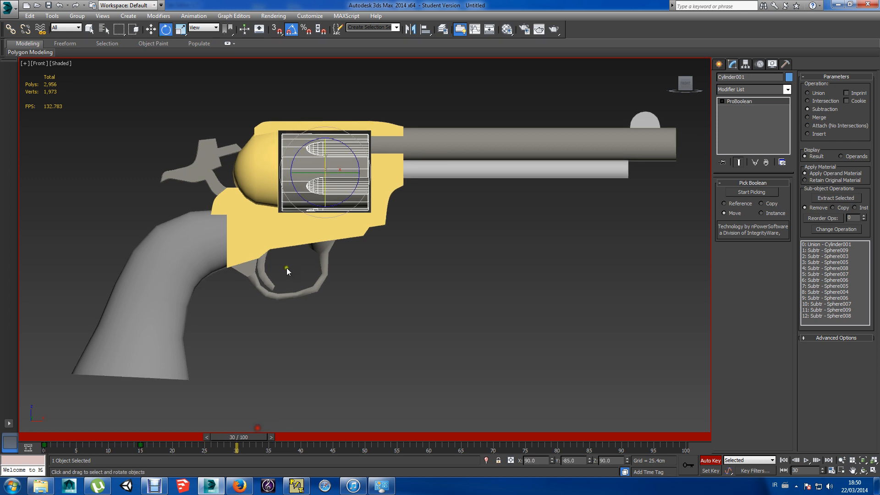
pyautogui.click(205, 155)
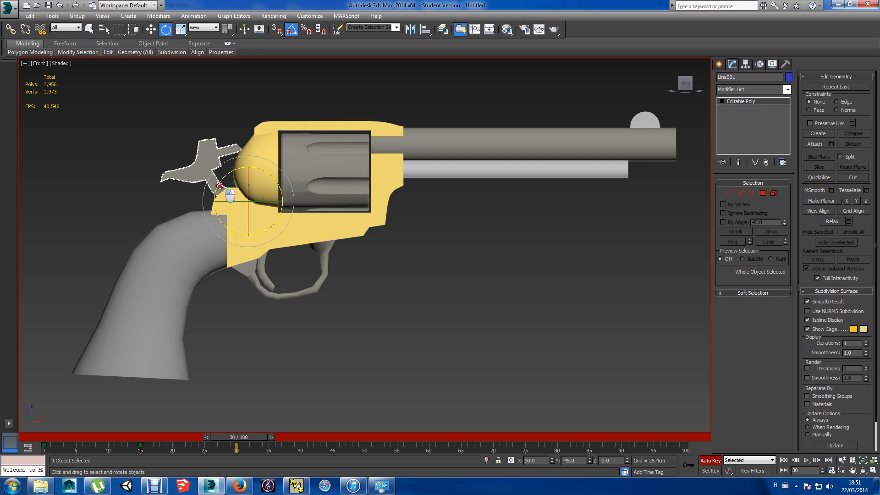
pyautogui.moveTo(219, 186); pyautogui.dragTo(243, 173)
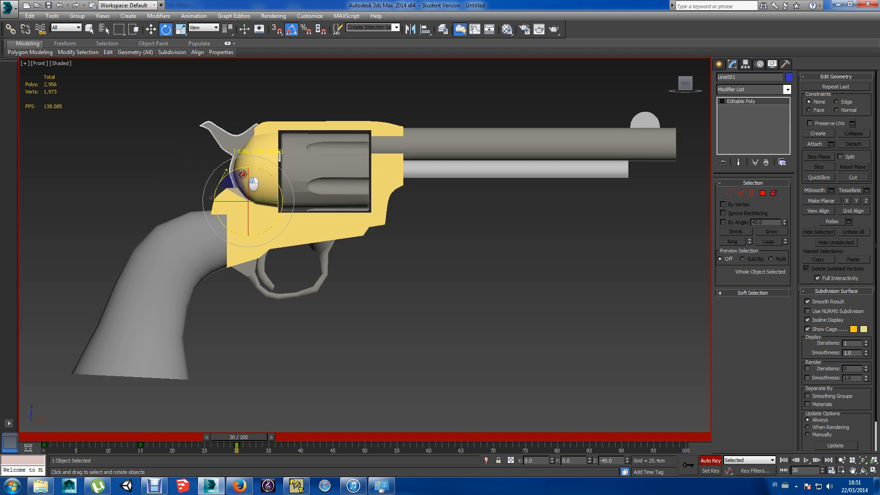
pyautogui.click(261, 261)
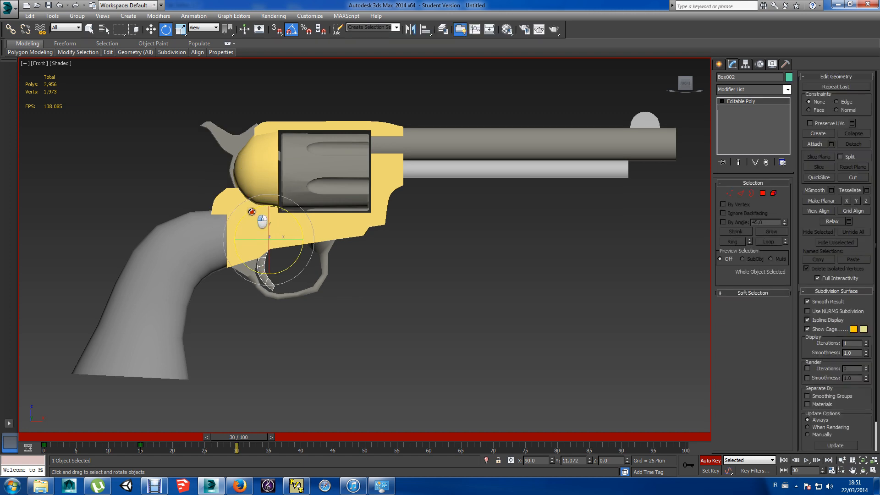
pyautogui.moveTo(252, 212); pyautogui.dragTo(244, 218)
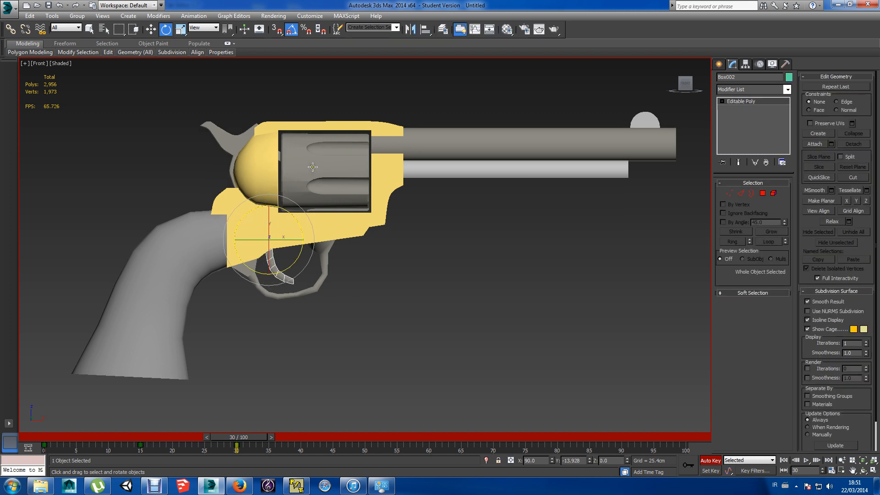
# Play the animation from the first frame to check the trigger, hammer and cylinder motion.
pyautogui.click(784, 460)
pyautogui.click(806, 461)
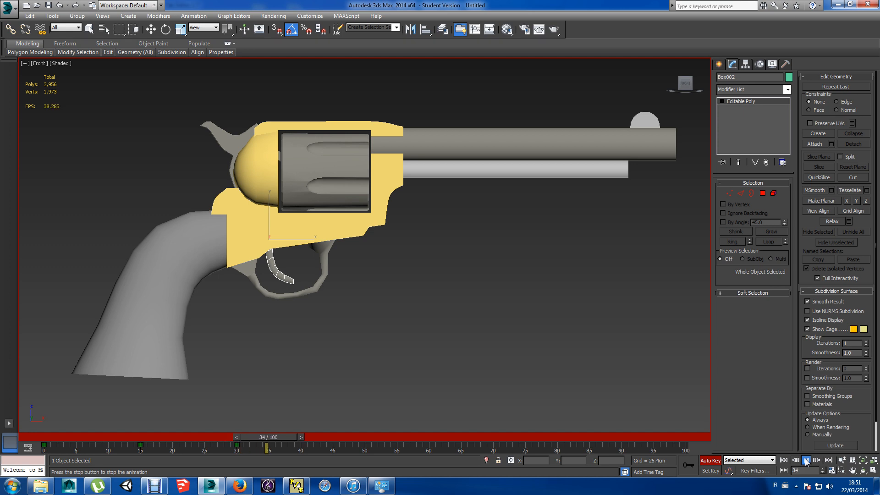
pyautogui.press('e')
pyautogui.click(806, 461)
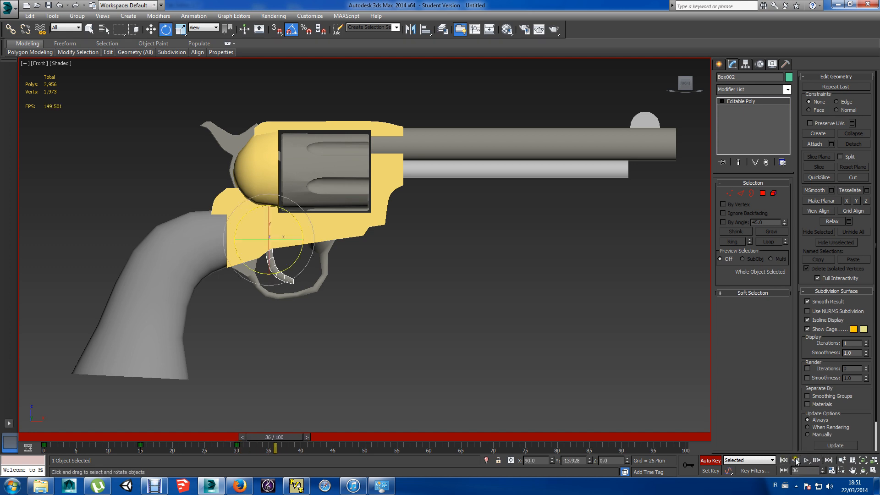
pyautogui.click(806, 460)
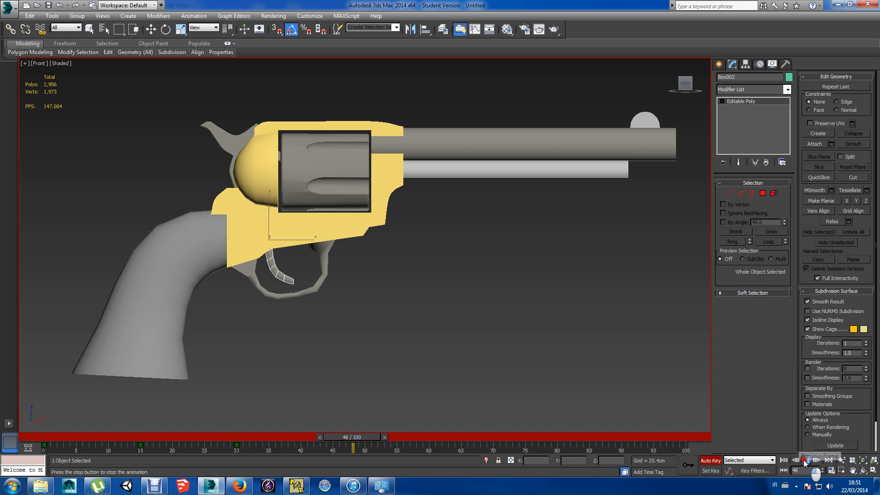
# Replay the revolver animation from frame 0 in the front view and return to the first frame.
pyautogui.click(805, 461)
pyautogui.click(783, 460)
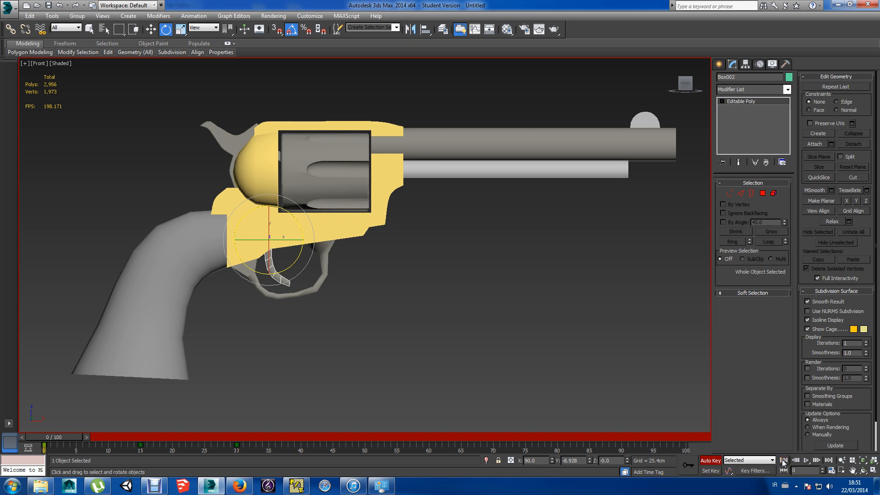
pyautogui.click(806, 460)
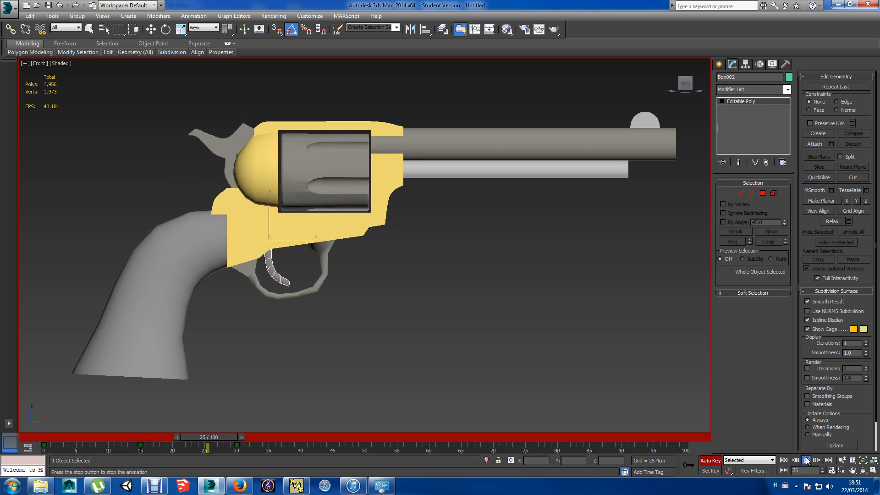
pyautogui.click(783, 460)
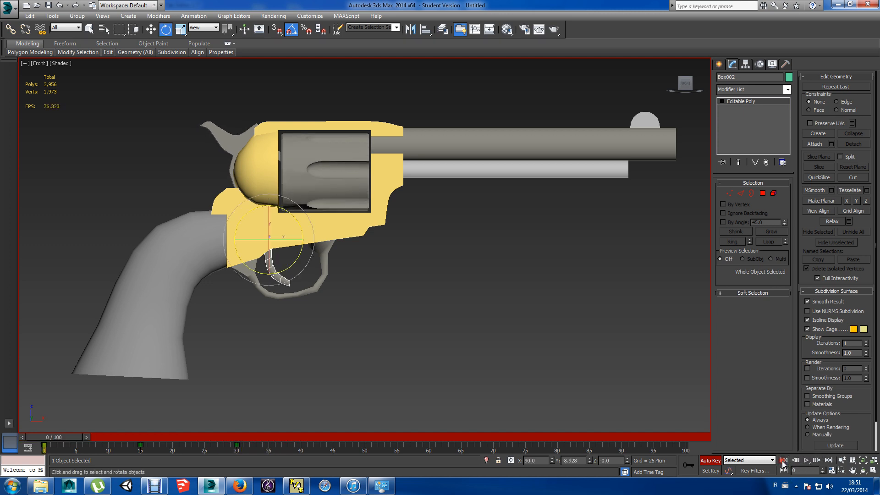
# Deselect everything and play the animation from an angled orthographic view facing the muzzle, then rewind to frame 0.
pyautogui.click(463, 312)
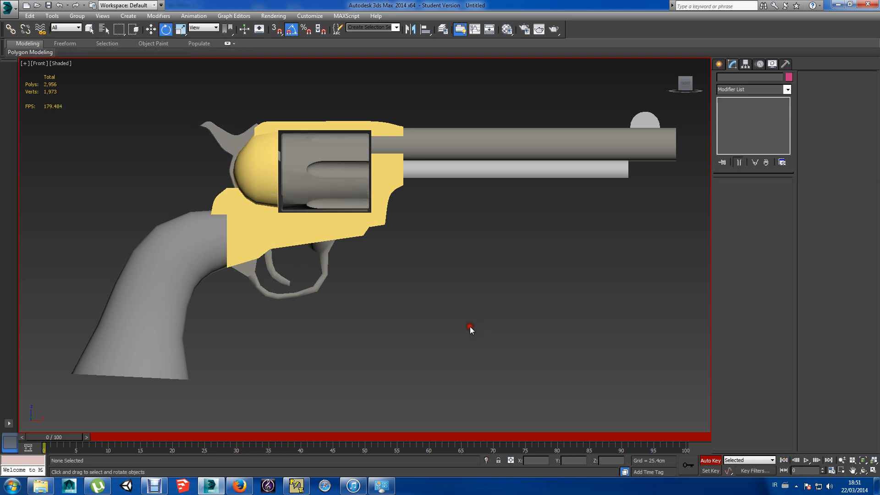
pyautogui.moveTo(472, 323); pyautogui.dragTo(443, 320, button='middle')
pyautogui.click(369, 188)
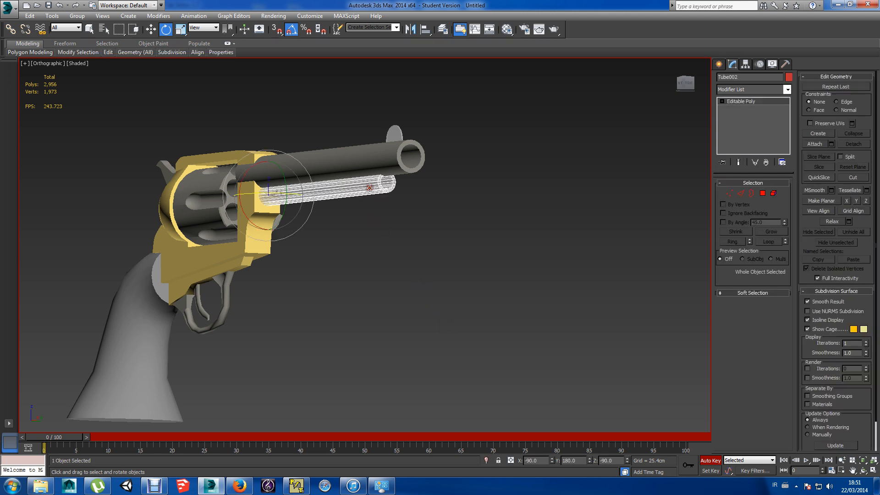
pyautogui.click(367, 237)
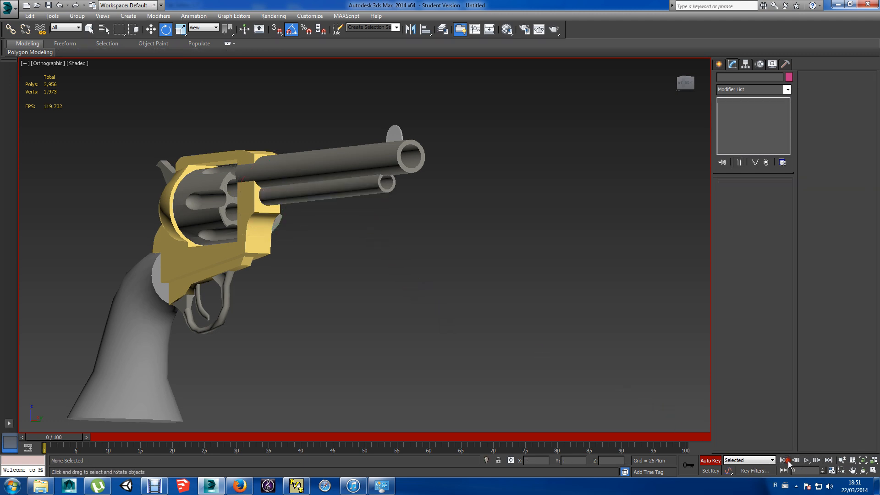
pyautogui.click(806, 460)
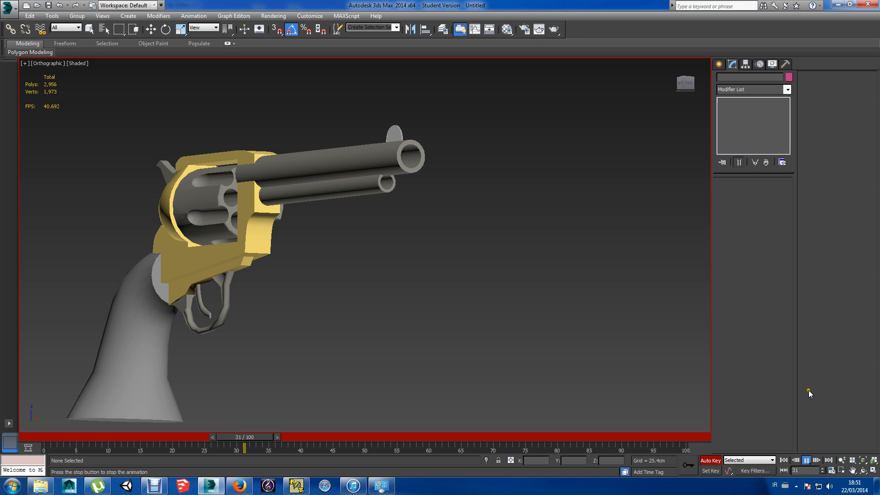
pyautogui.click(805, 460)
pyautogui.click(783, 460)
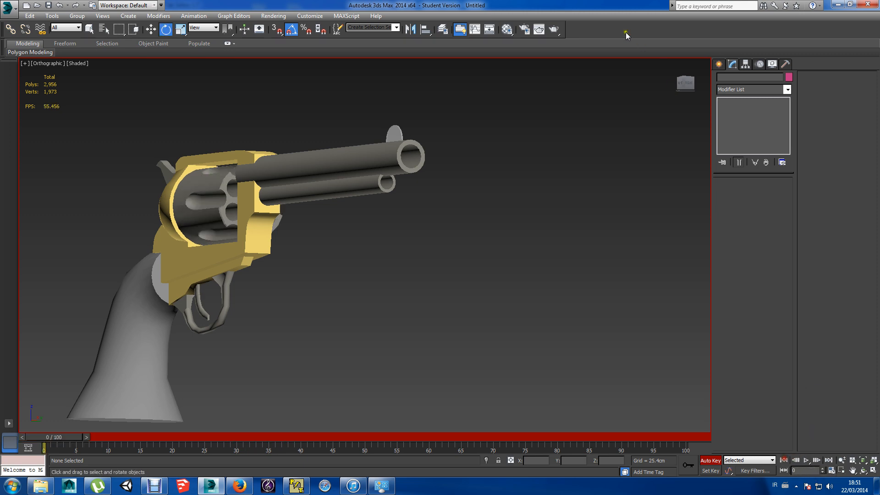
# Render frame 0 of the angled orthographic view to check the materials, and close the rendered image.
pyautogui.click(549, 30)
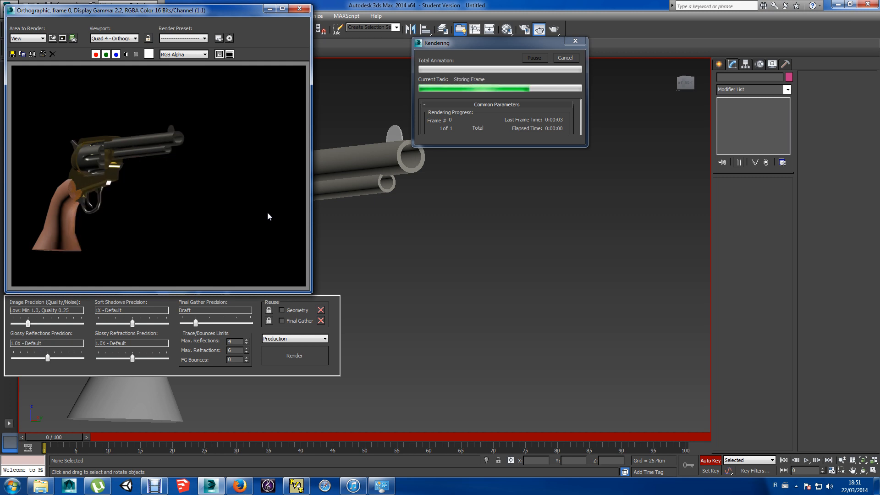
pyautogui.click(299, 8)
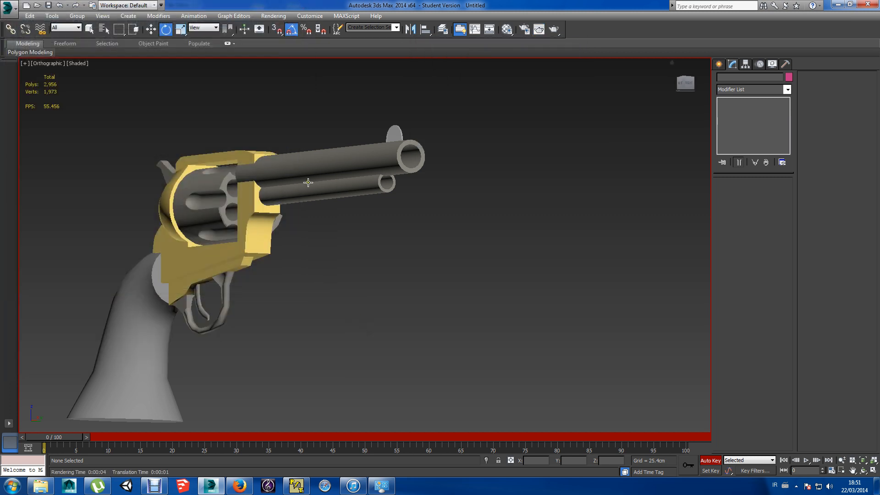